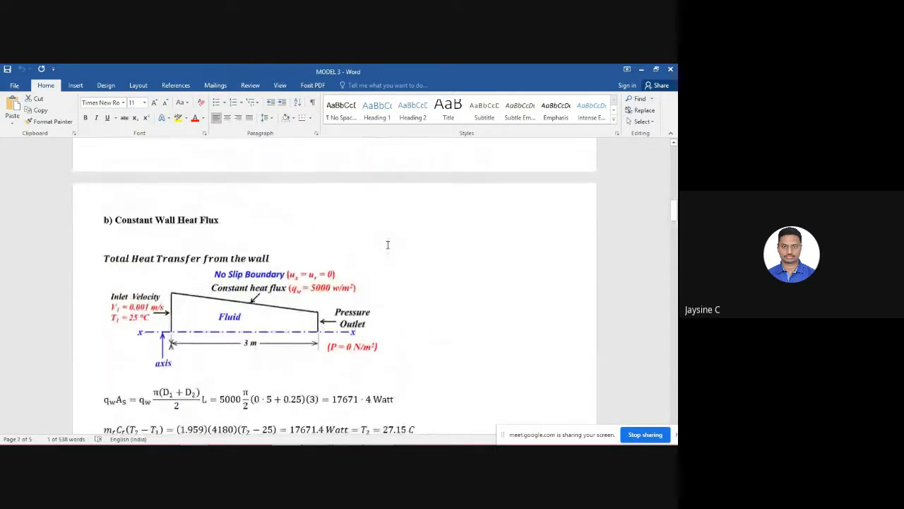
- Review the constant wall heat flux diagram and calculations in the MODEL 3 document
scroll(462, 270, down, 2)
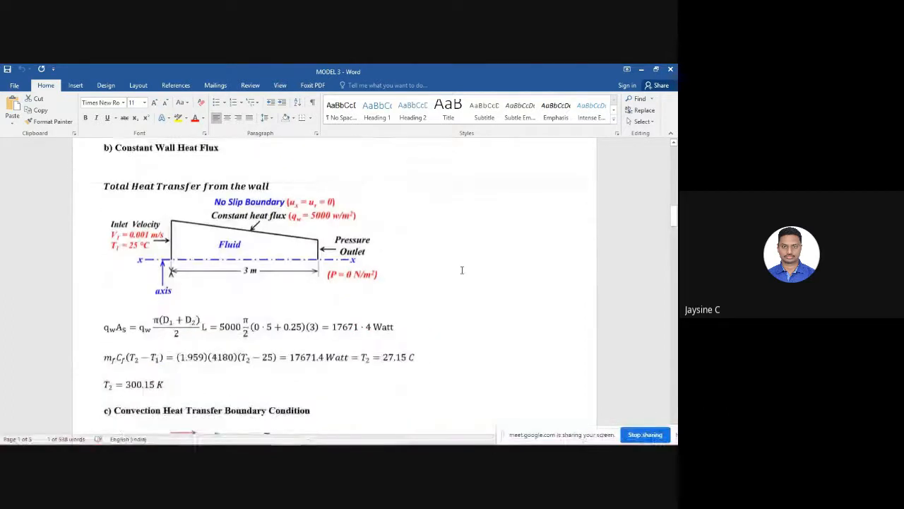
scroll(462, 270, down, 2)
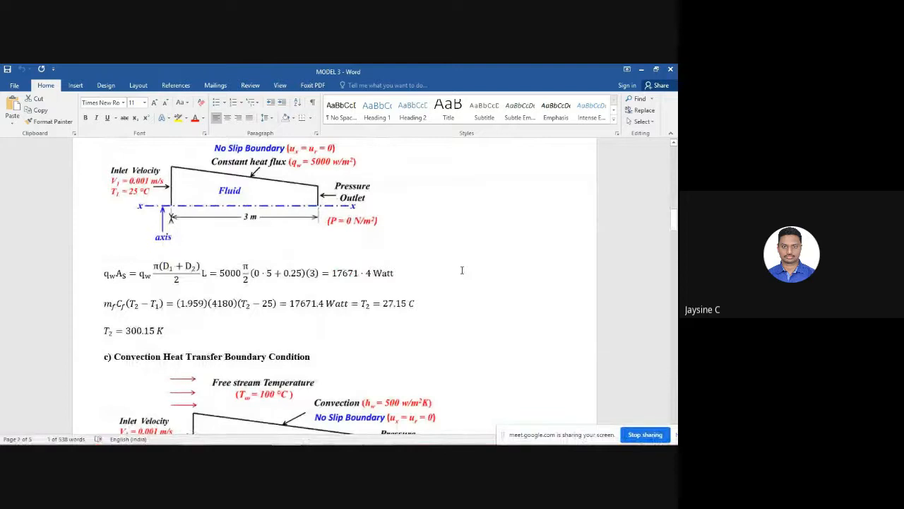
scroll(462, 270, up, 4)
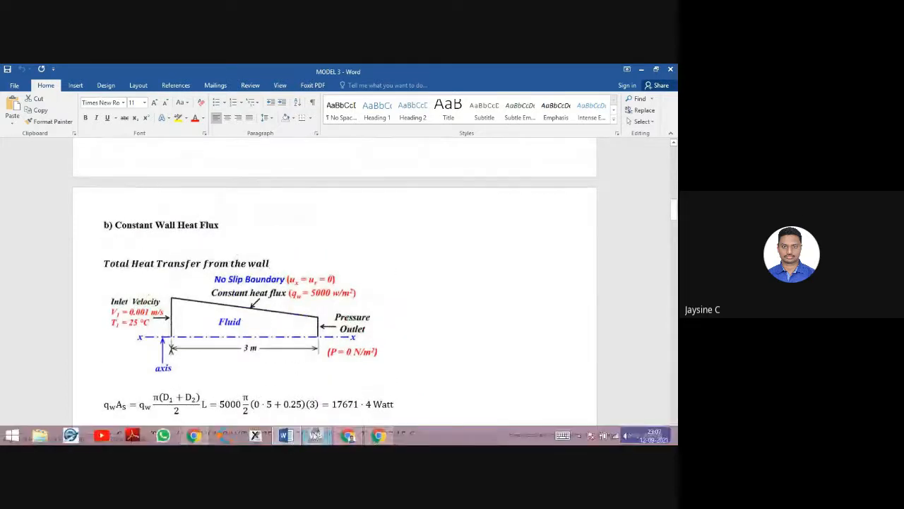
- Switch to Workbench and add a Fluid Flow (Fluent) analysis system to the project schematic
mouse_move(315, 435)
click(266, 396)
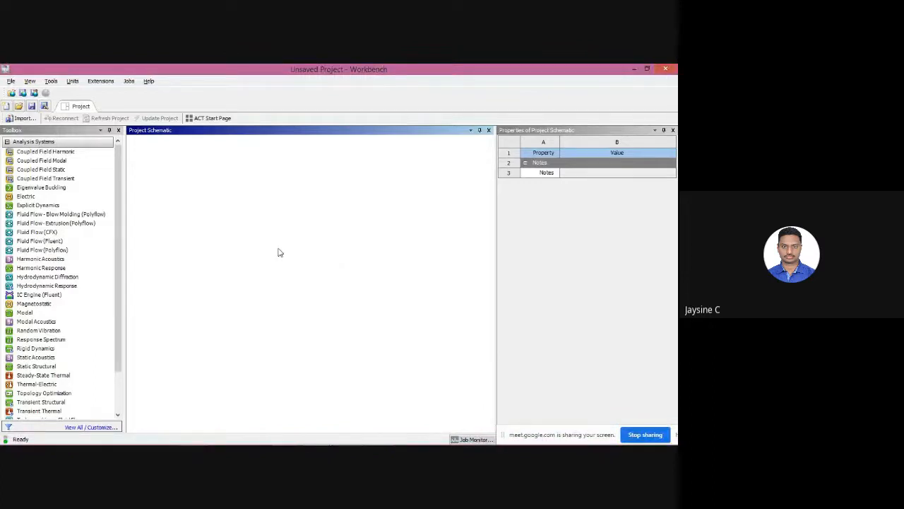
drag(117, 204, 114, 262)
click(45, 194)
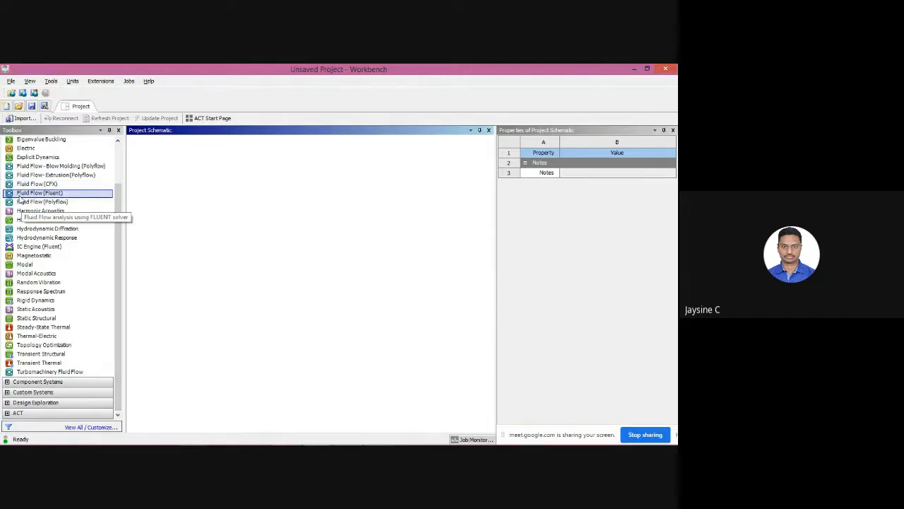
click(62, 148)
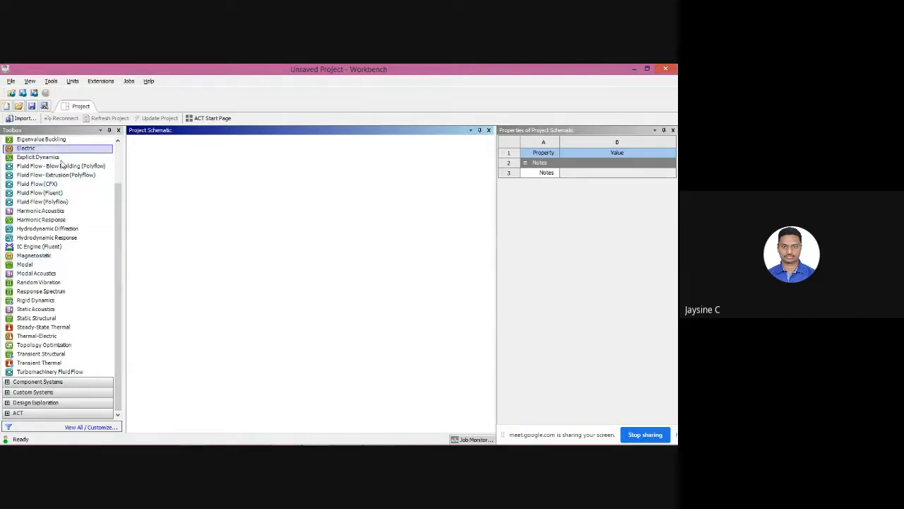
click(68, 265)
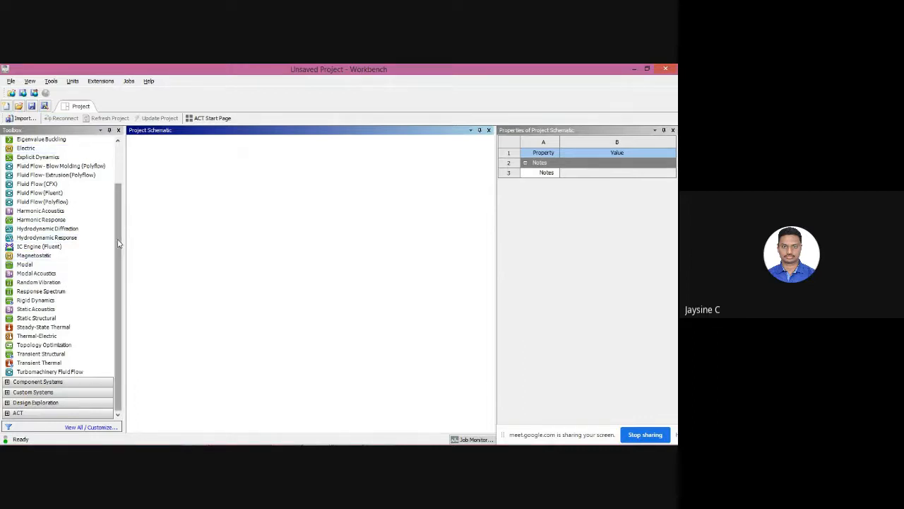
drag(119, 243, 119, 204)
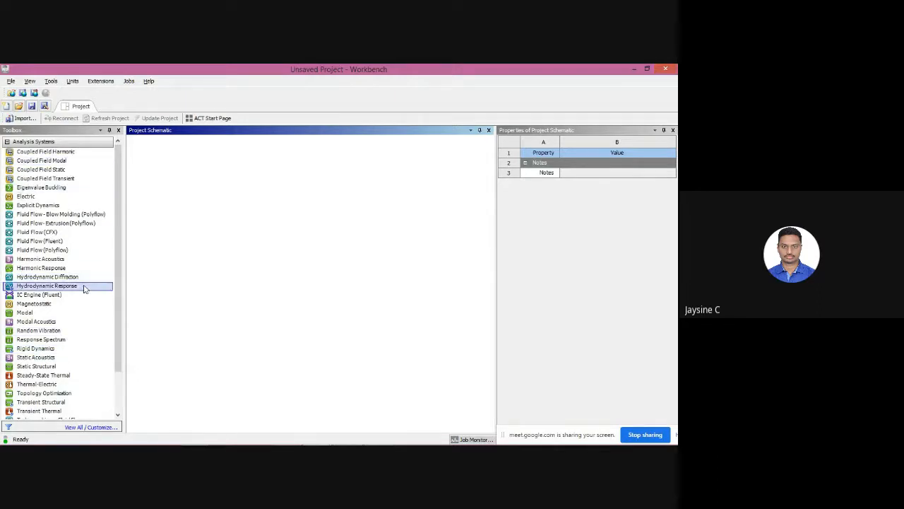
double_click(66, 241)
drag(66, 240, 177, 194)
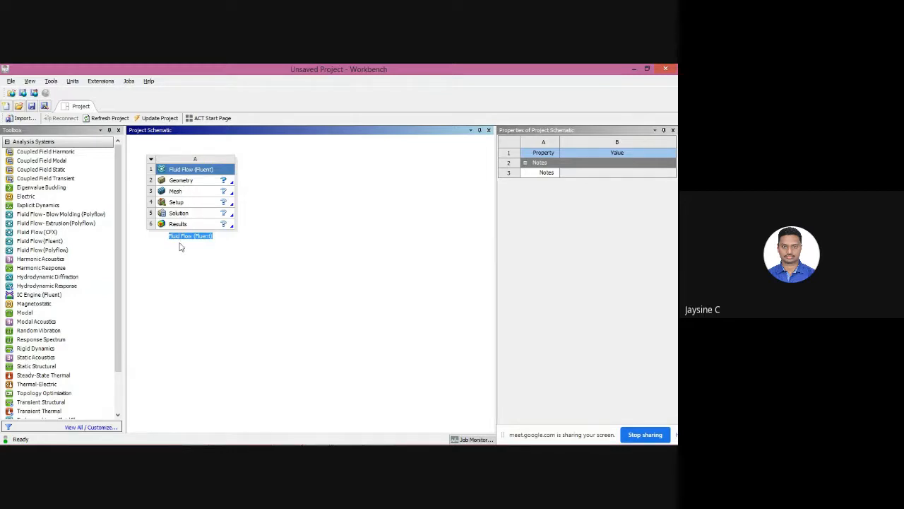
- Create a new DesignModeler geometry for the Geometry cell of the Fluid Flow (Fluent) system
click(200, 183)
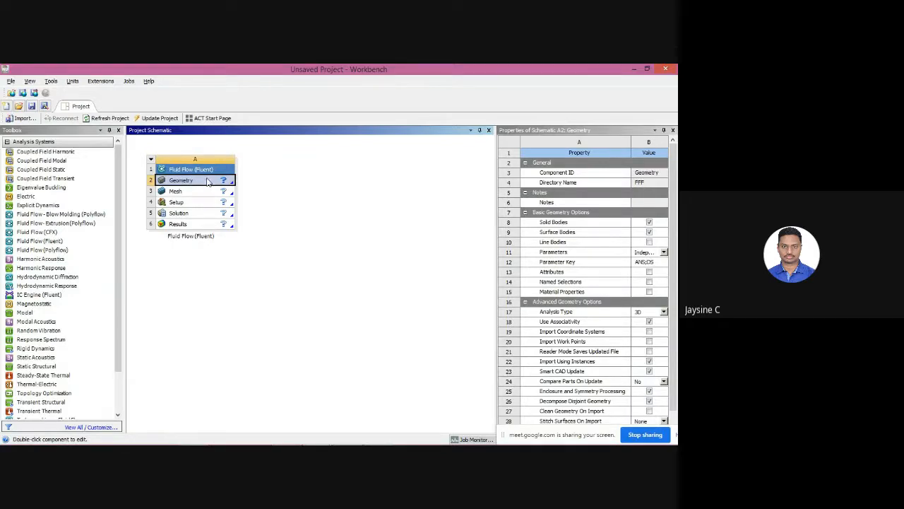
right_click(209, 182)
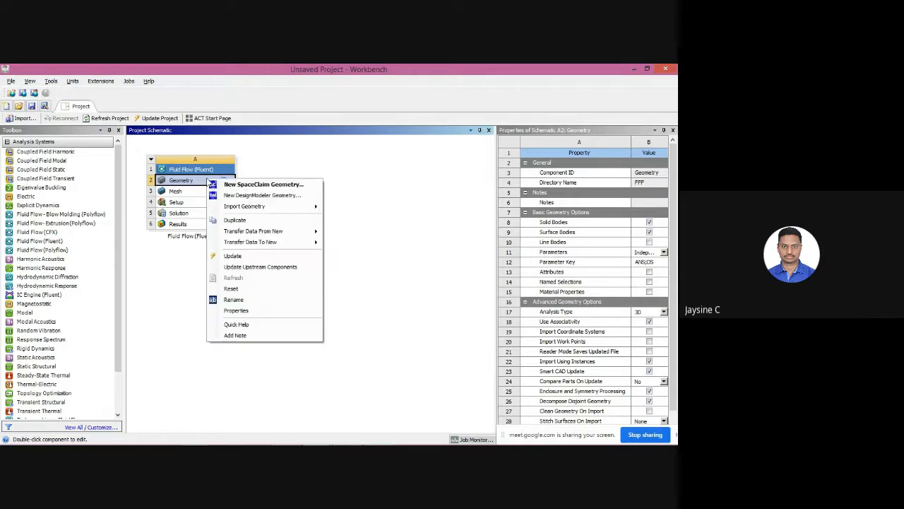
click(230, 196)
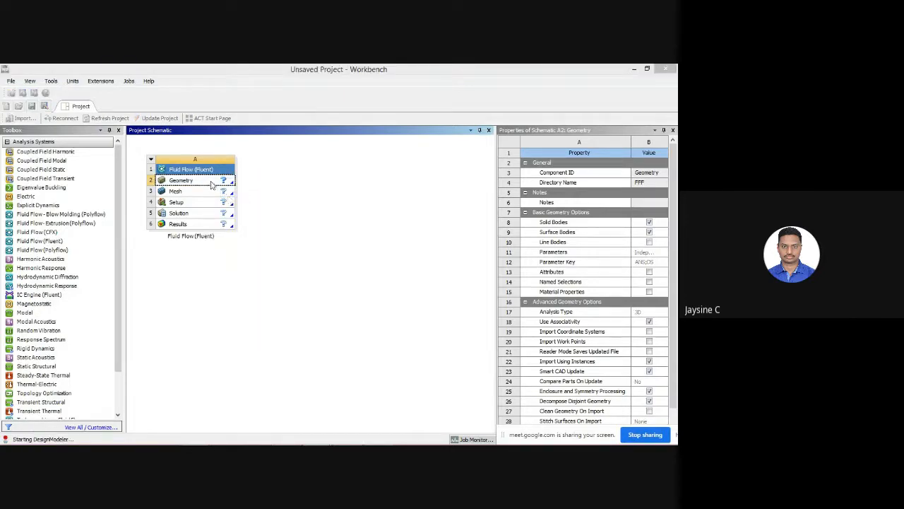
right_click(210, 183)
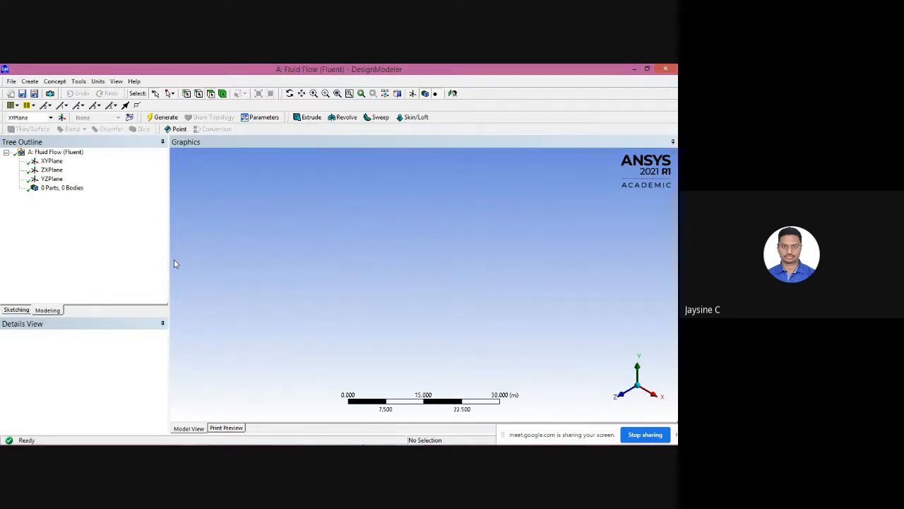
- Select the XYPlane and orient the view to look straight at it
click(54, 163)
right_click(55, 164)
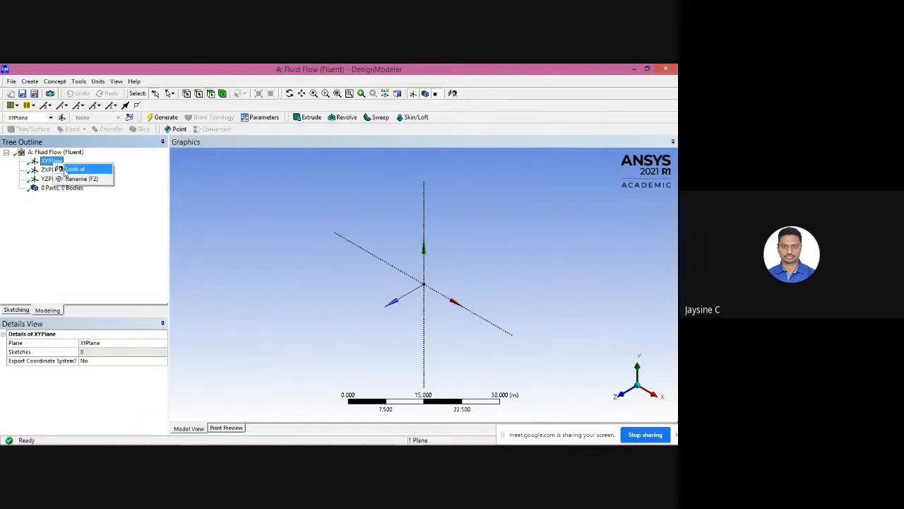
click(75, 170)
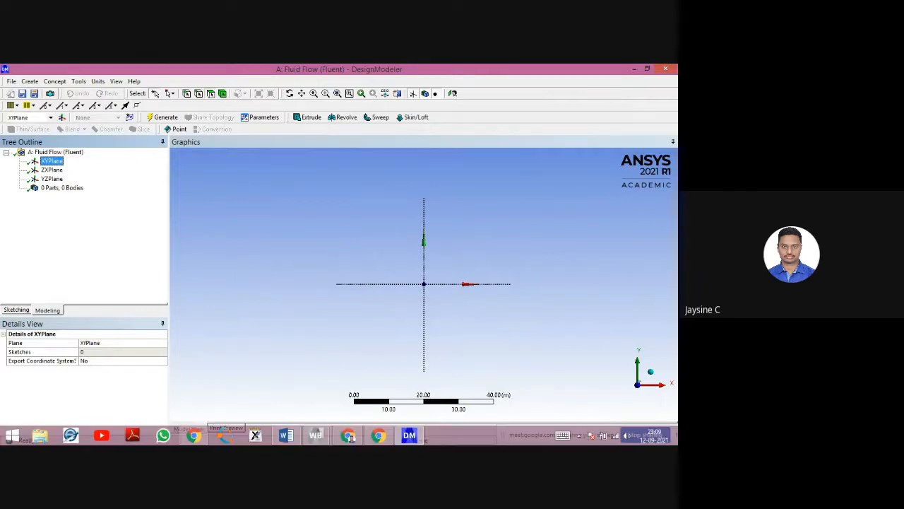
- Examine the nozzle dimensions and axisymmetric diagram in the Word document, and check the length unit in DesignModeler
click(294, 438)
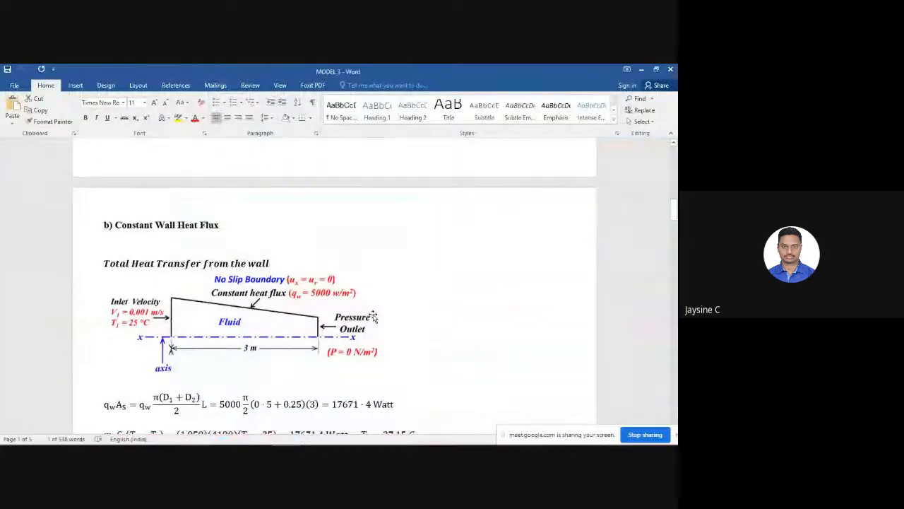
scroll(372, 316, up, 15)
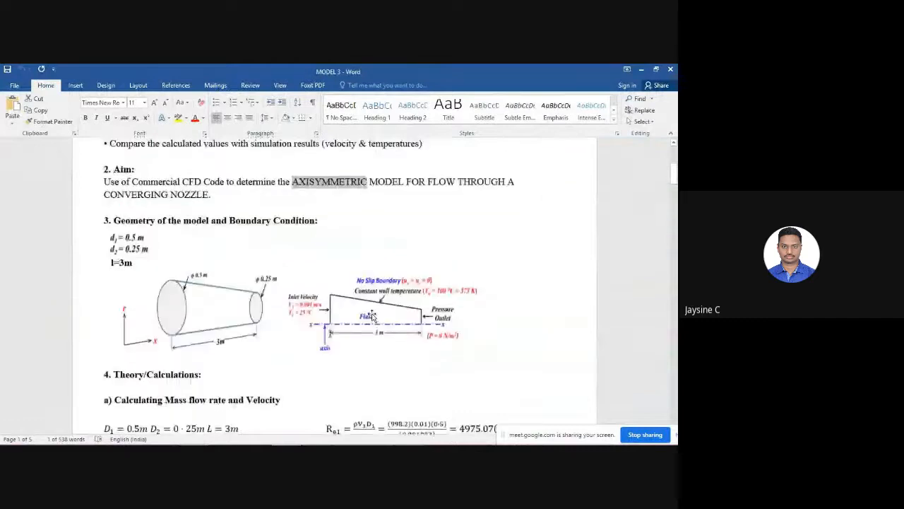
ctrl+scroll(372, 314, up, 4)
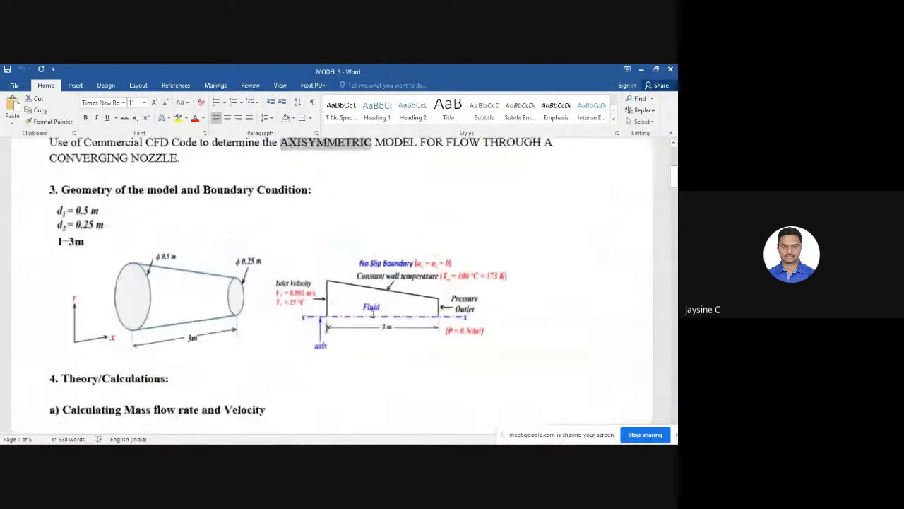
ctrl+scroll(374, 318, up, 2)
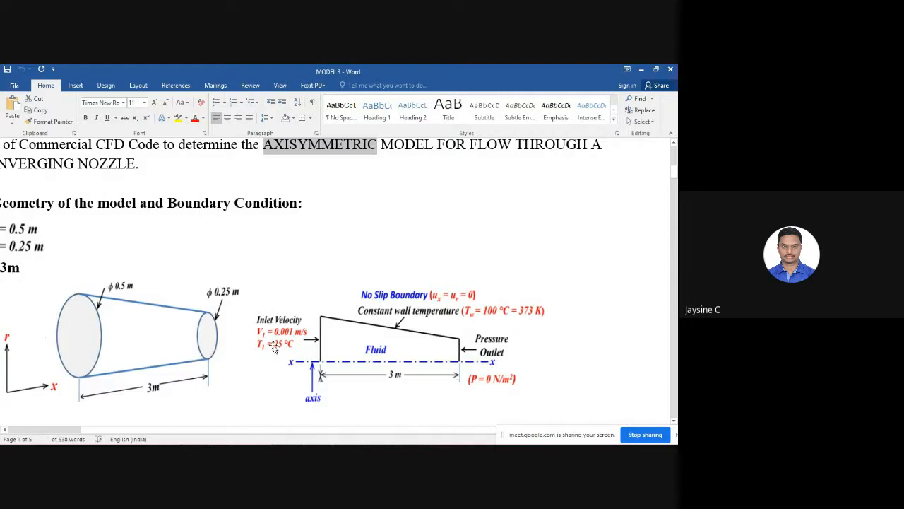
key(alt+Tab)
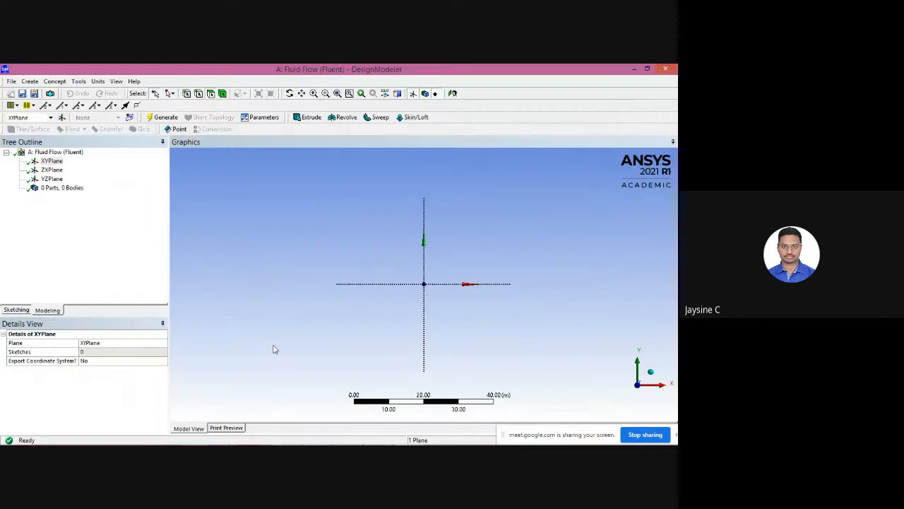
click(99, 82)
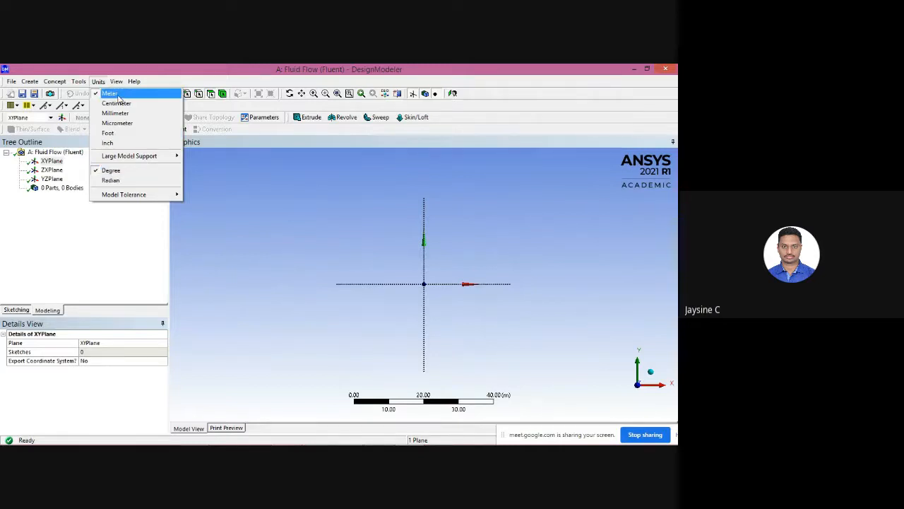
click(97, 256)
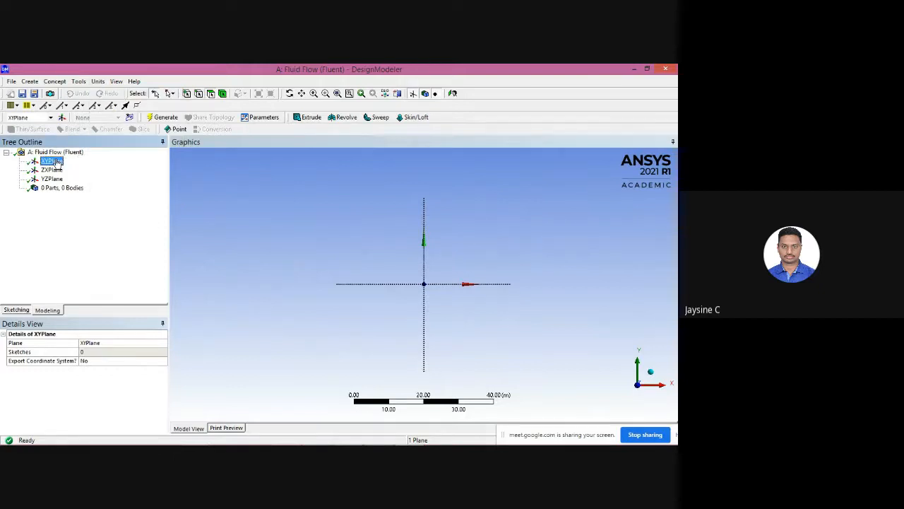
- Start a sketch on the XYPlane and draw the vertical inlet line from the origin upward along the Y axis
click(14, 311)
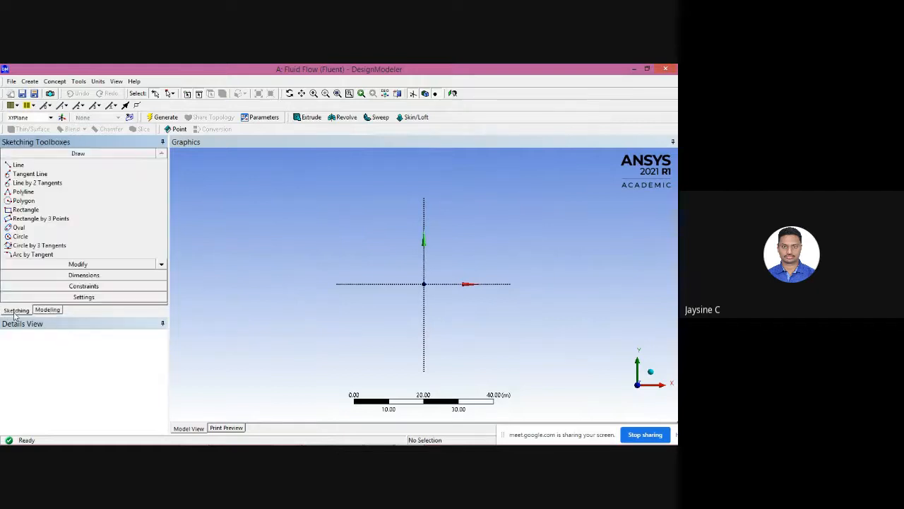
click(32, 166)
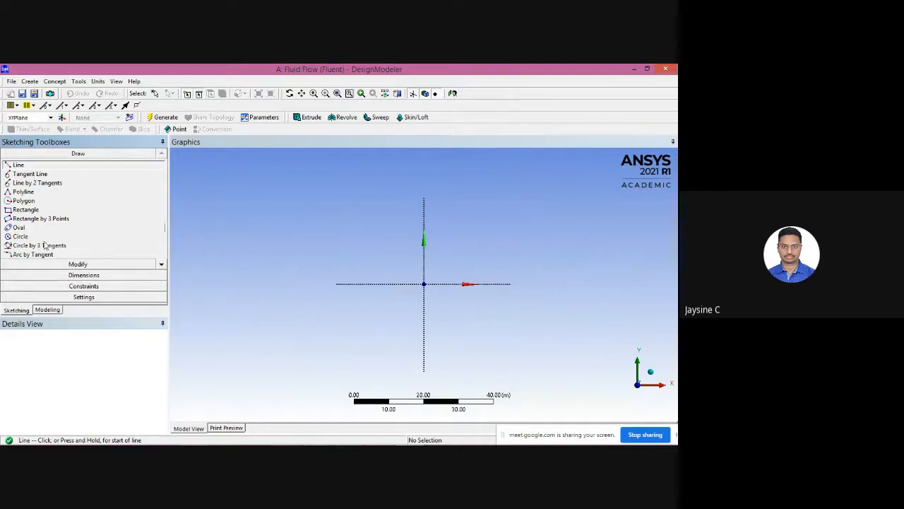
click(57, 286)
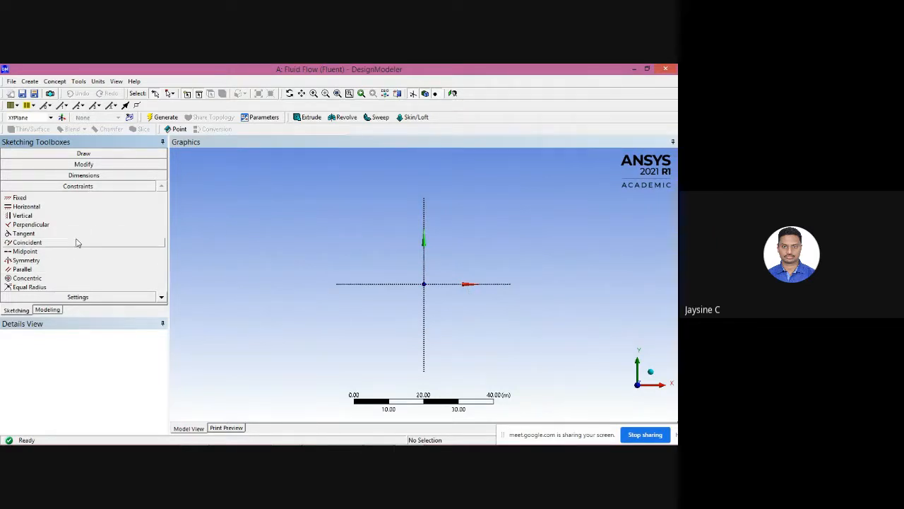
click(38, 244)
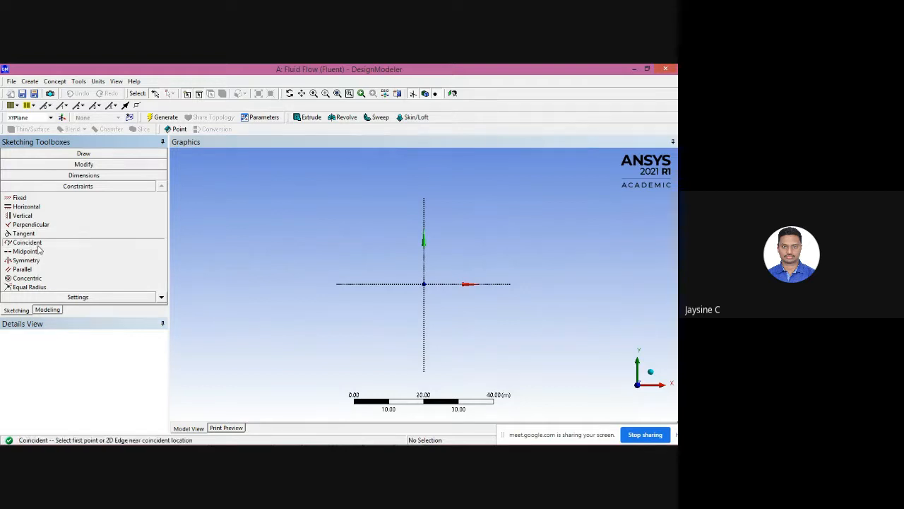
click(78, 154)
click(72, 166)
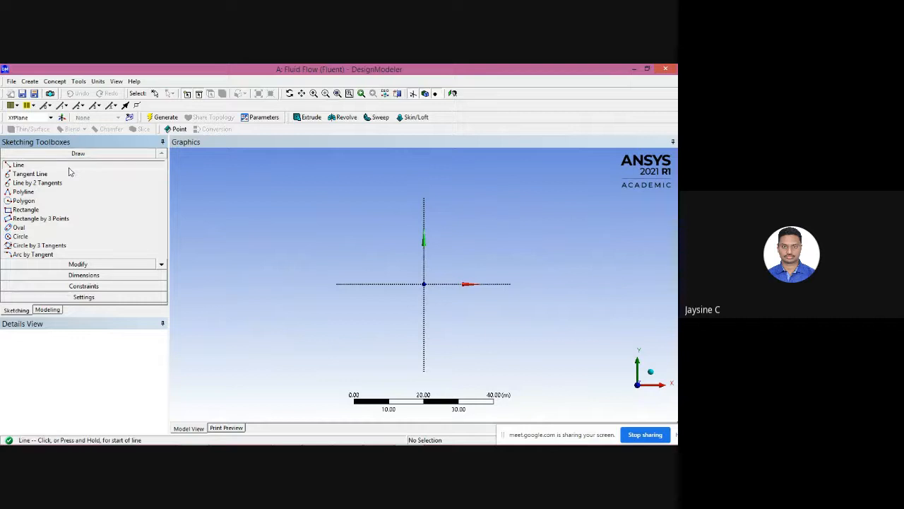
click(424, 284)
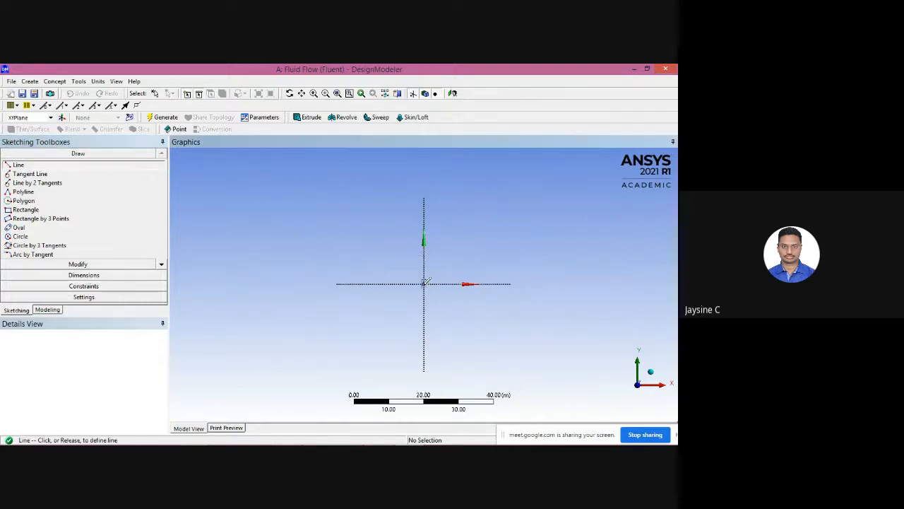
click(424, 202)
- Close the nozzle profile with a downward-sloping wall line, a vertical outlet line to the X axis and an axis line back to the origin
click(425, 205)
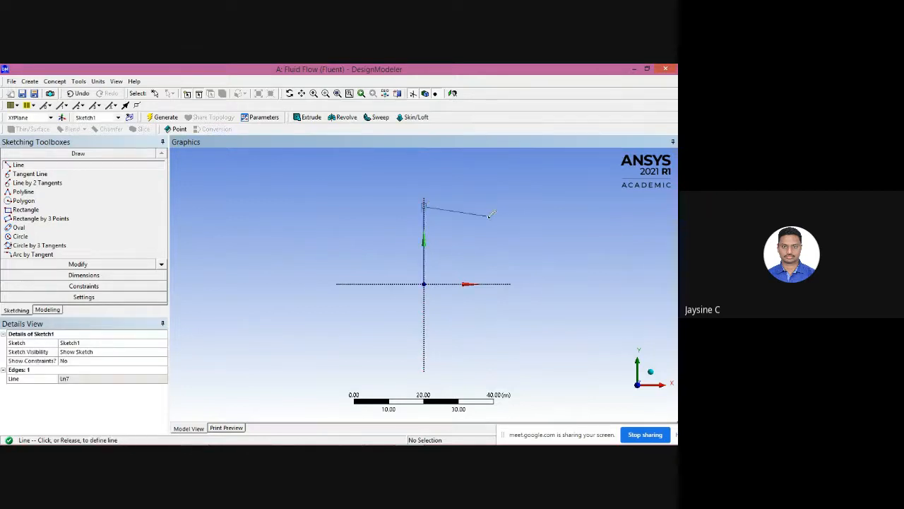
click(566, 244)
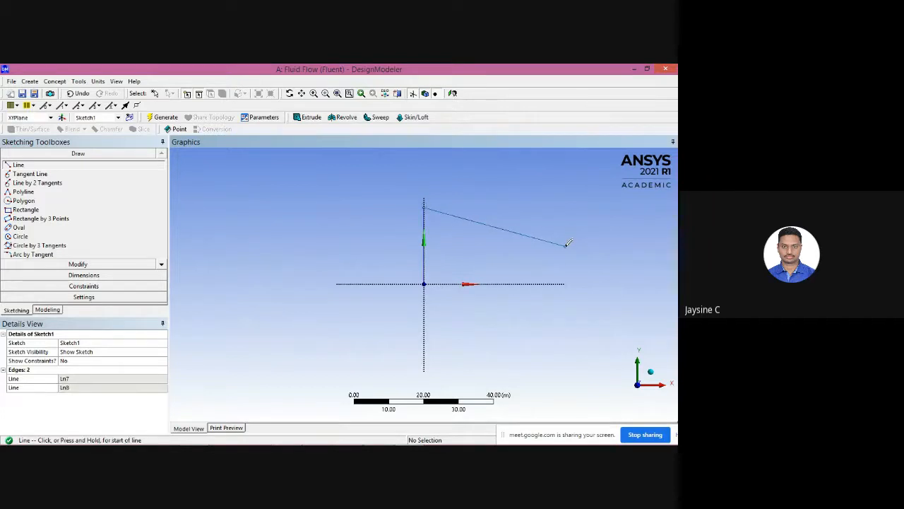
click(565, 244)
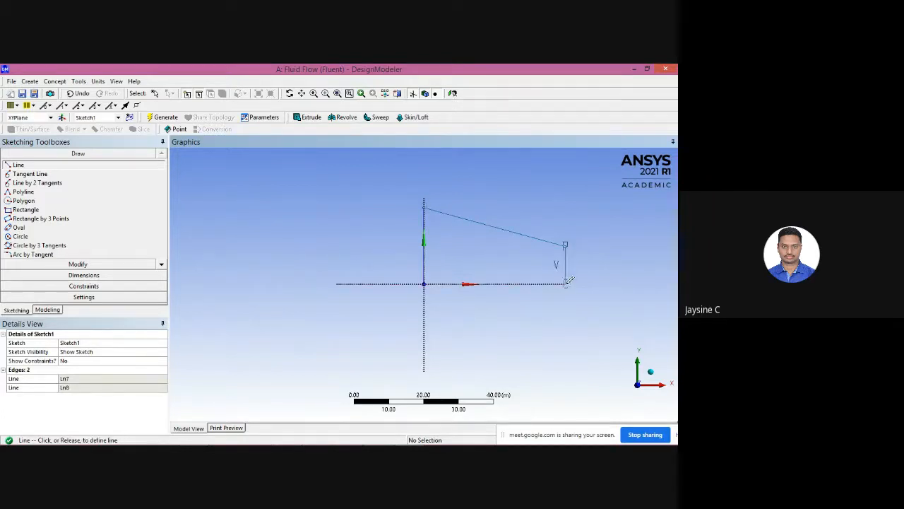
click(566, 282)
click(565, 283)
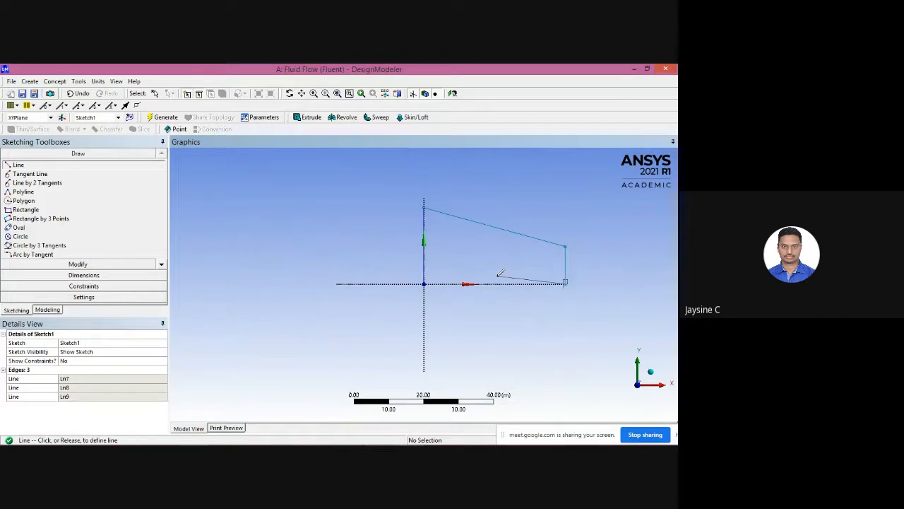
click(424, 282)
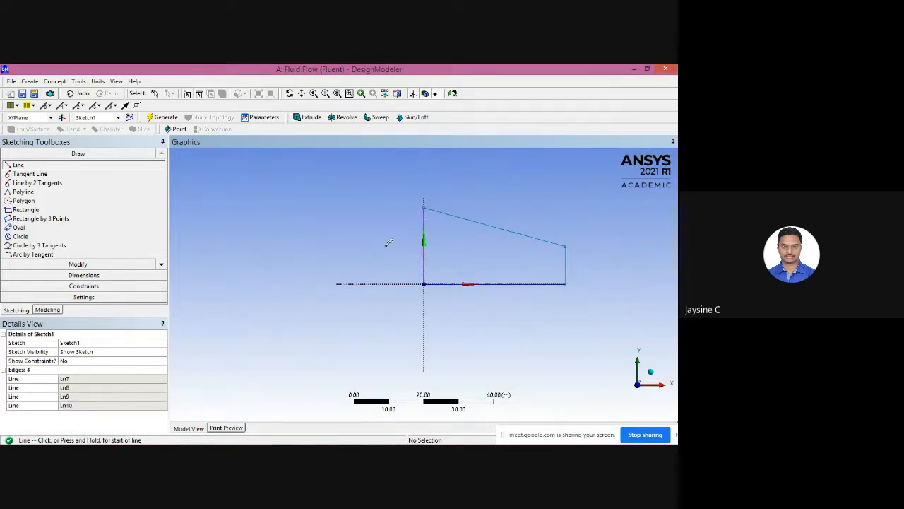
key(alt+Tab)
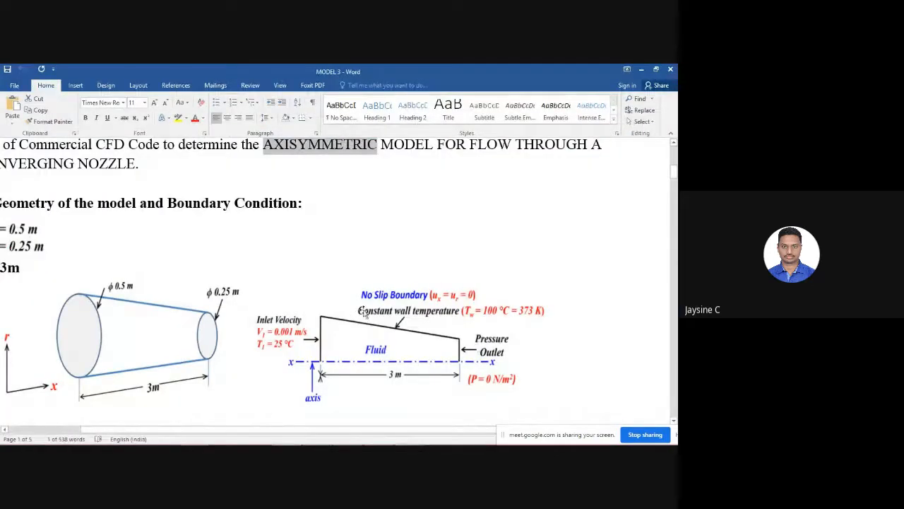
key(alt+Tab)
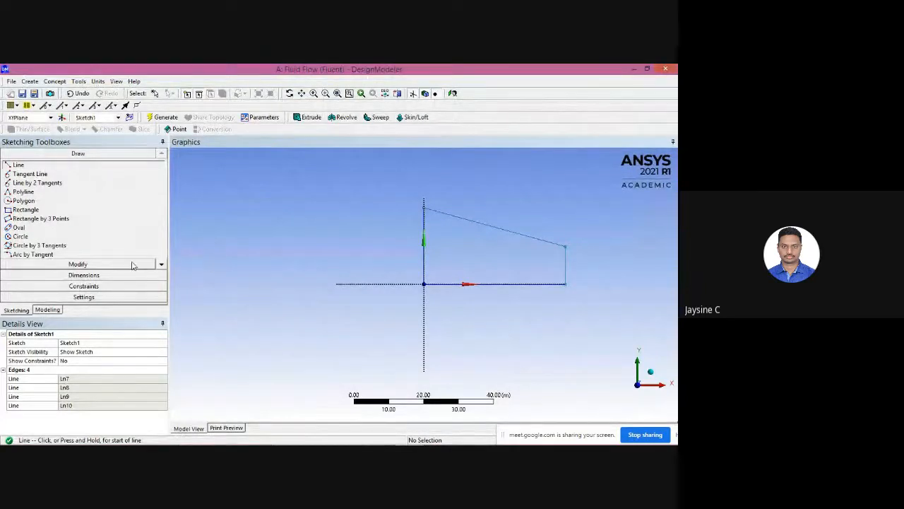
- Add vertical dimensions for the inlet height at the Y axis and the outlet height at the nozzle's far end
click(116, 277)
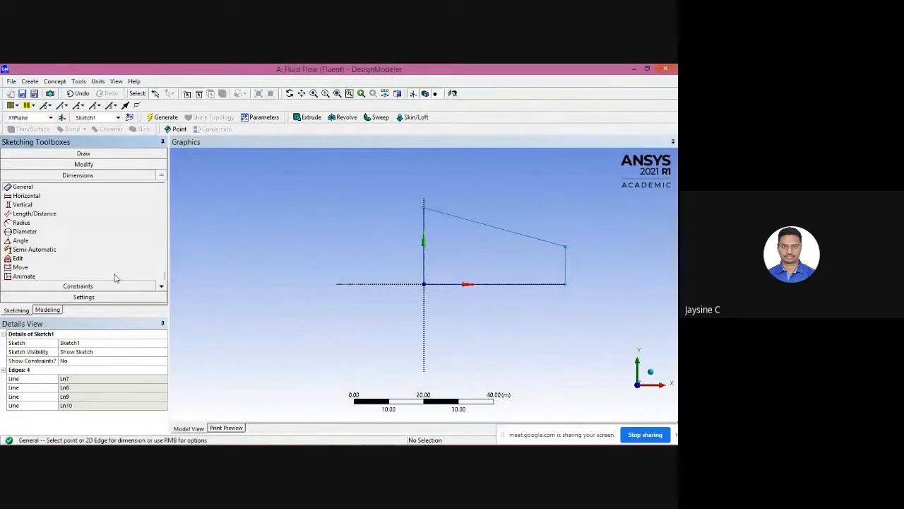
click(96, 205)
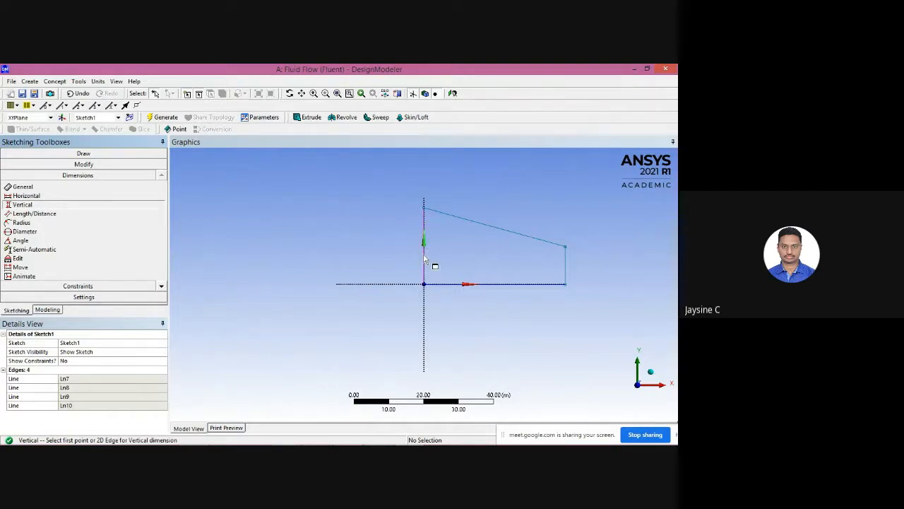
click(453, 217)
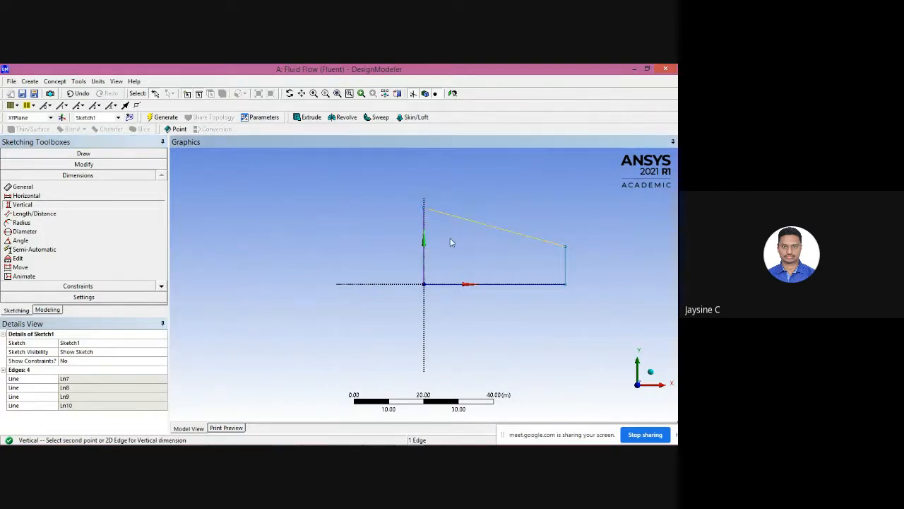
click(445, 285)
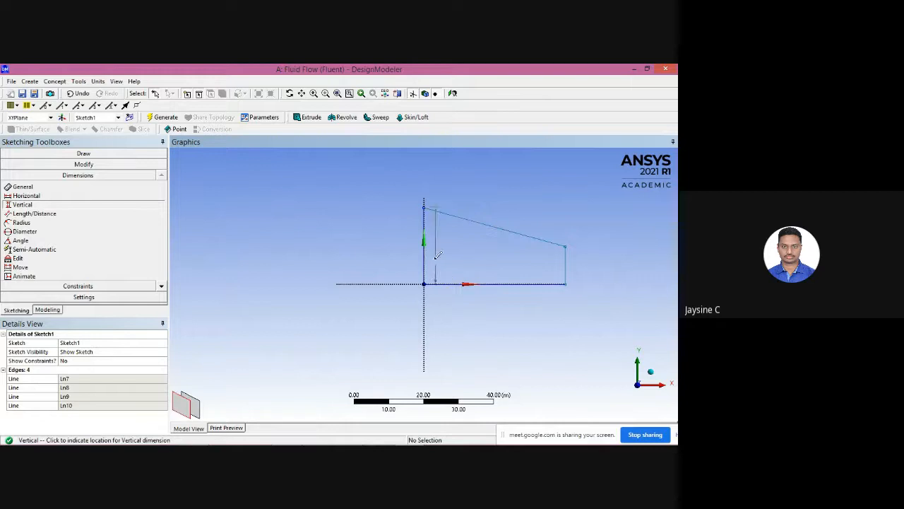
click(395, 242)
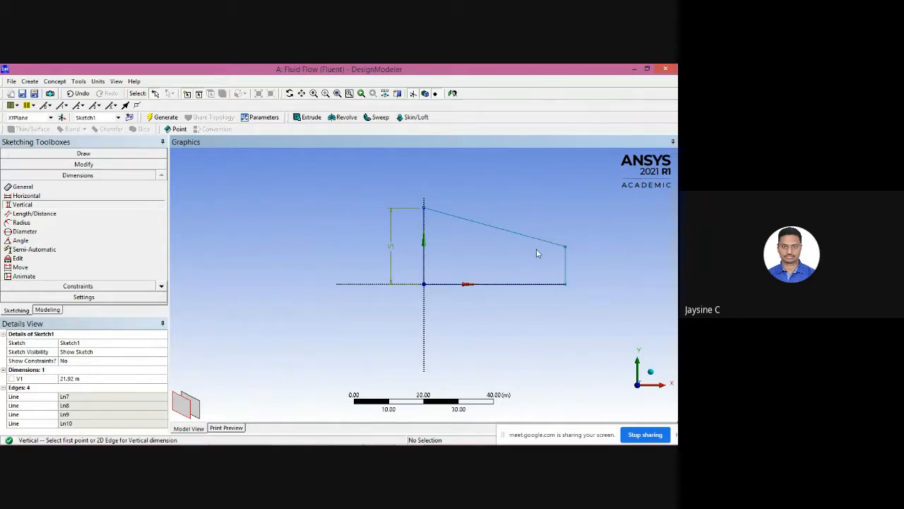
click(558, 248)
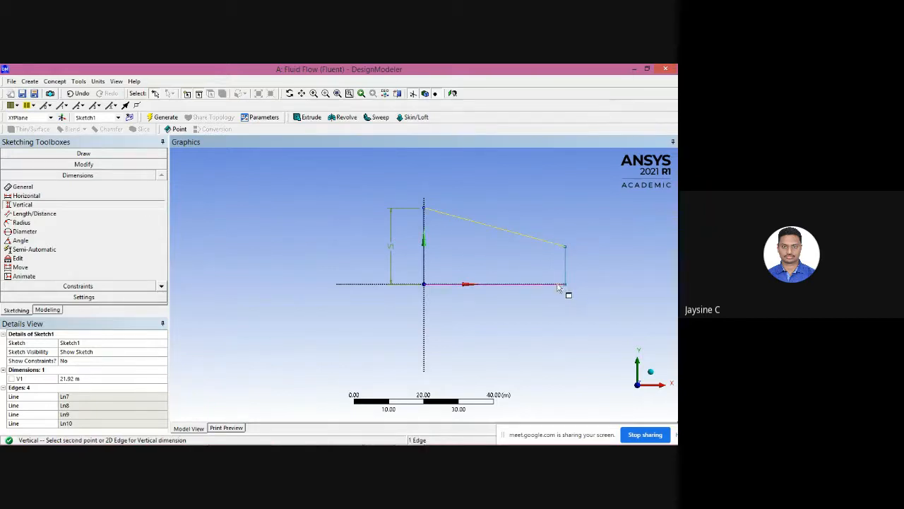
click(561, 281)
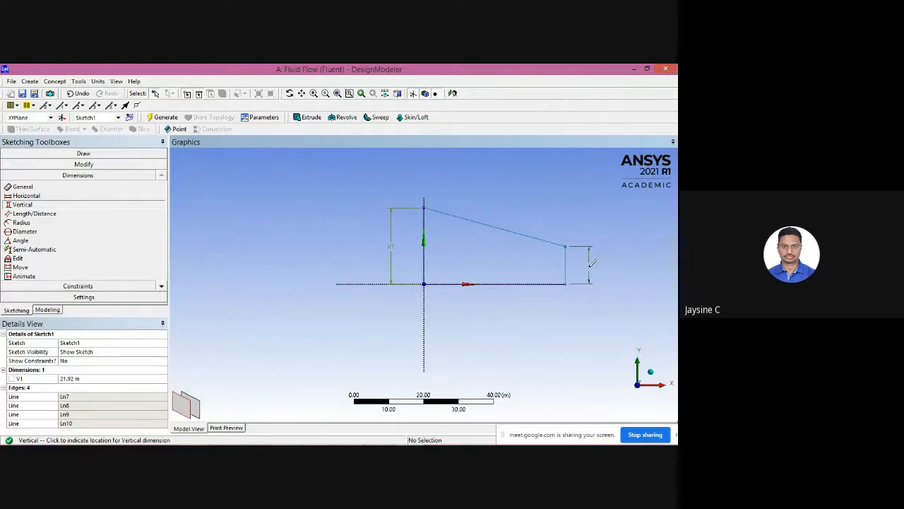
click(584, 260)
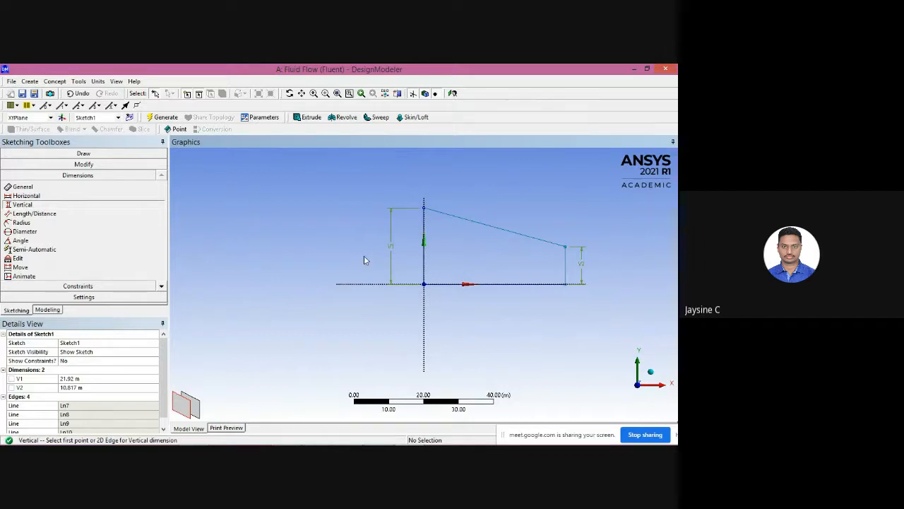
- Add a horizontal dimension for the nozzle length between the inlet and outlet lines, placed below the axis line
click(138, 199)
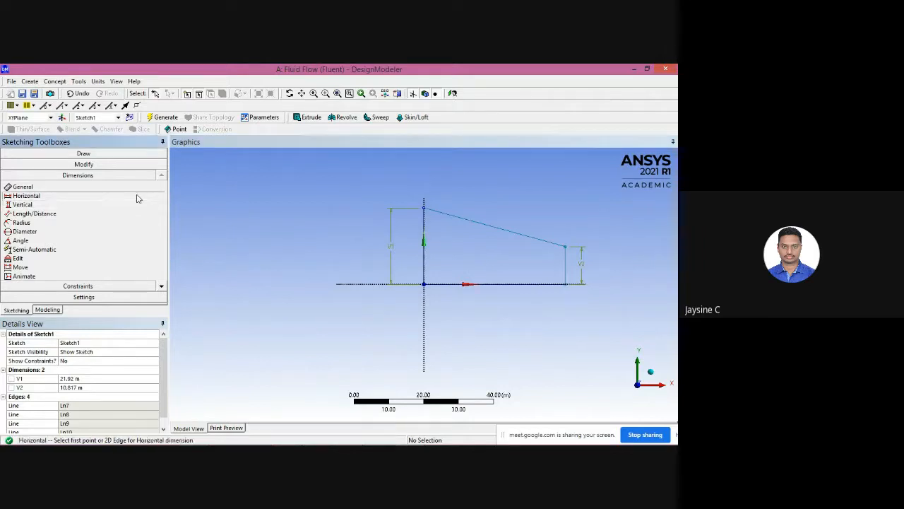
click(436, 237)
click(565, 264)
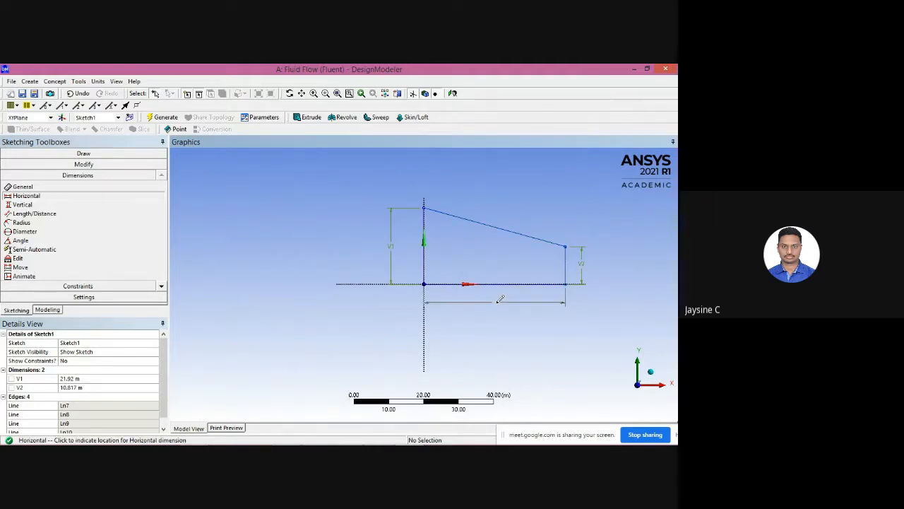
click(502, 302)
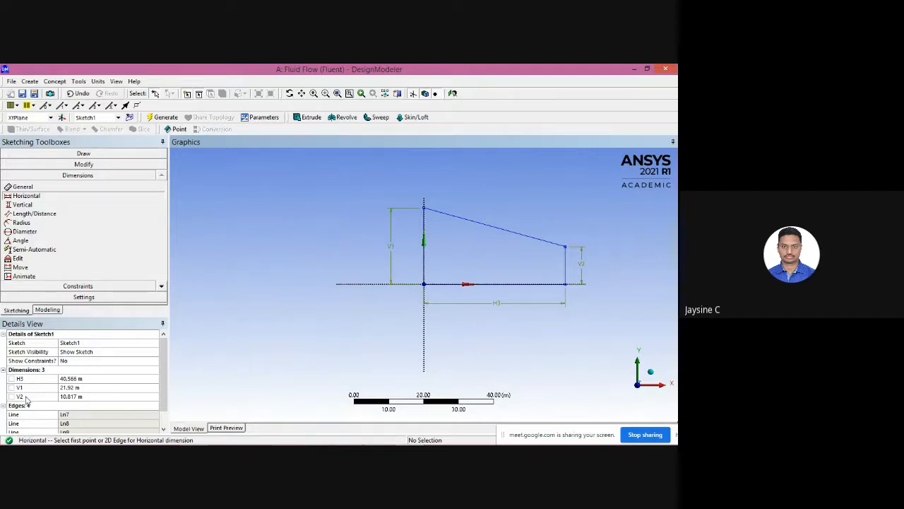
- Set the inlet height dimension to 0.25 m and the outlet height dimension to 0.125 m
click(90, 387)
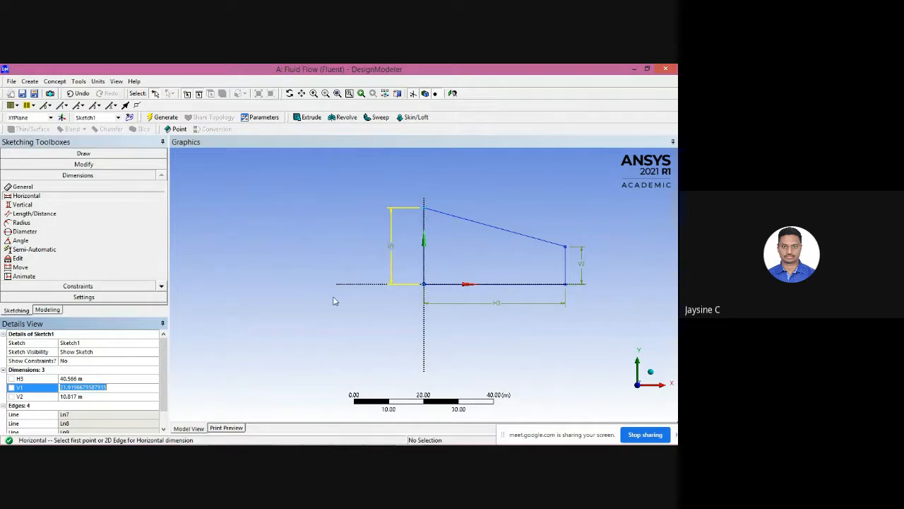
key(BackSpace)
key(Return)
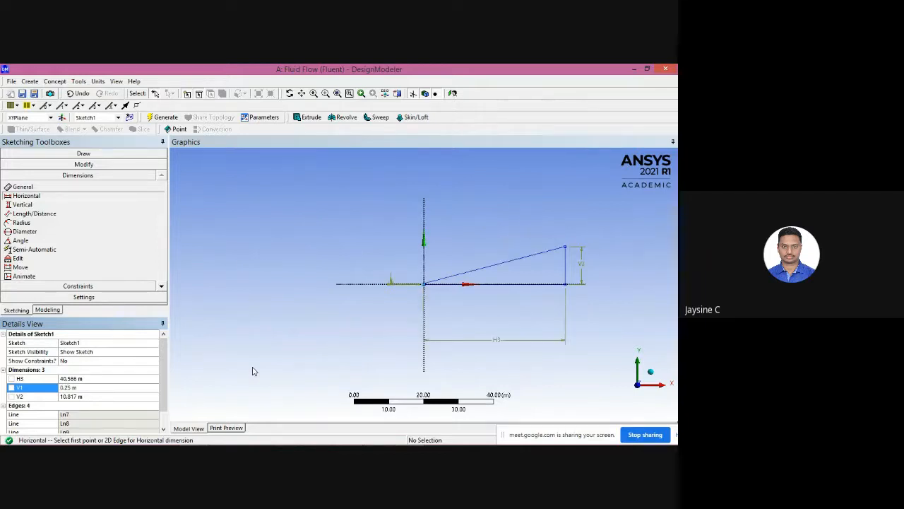
click(140, 396)
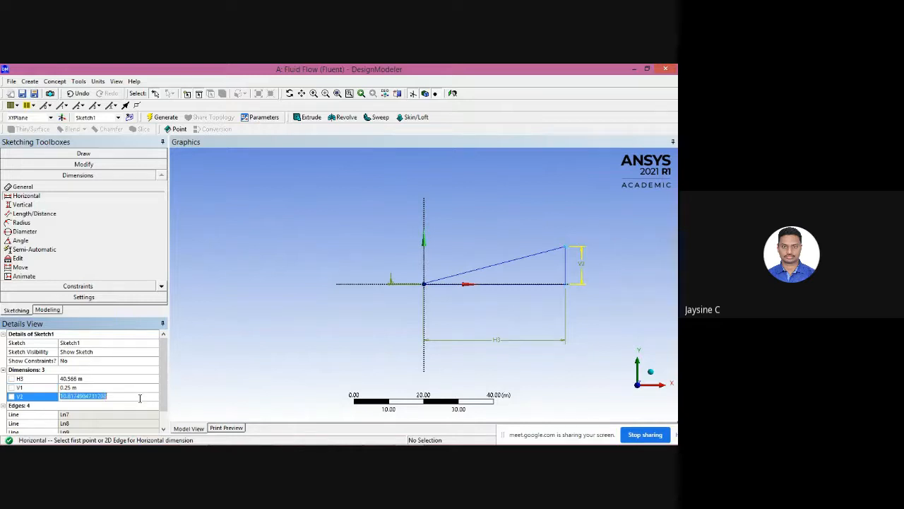
text(.125)
key(Return)
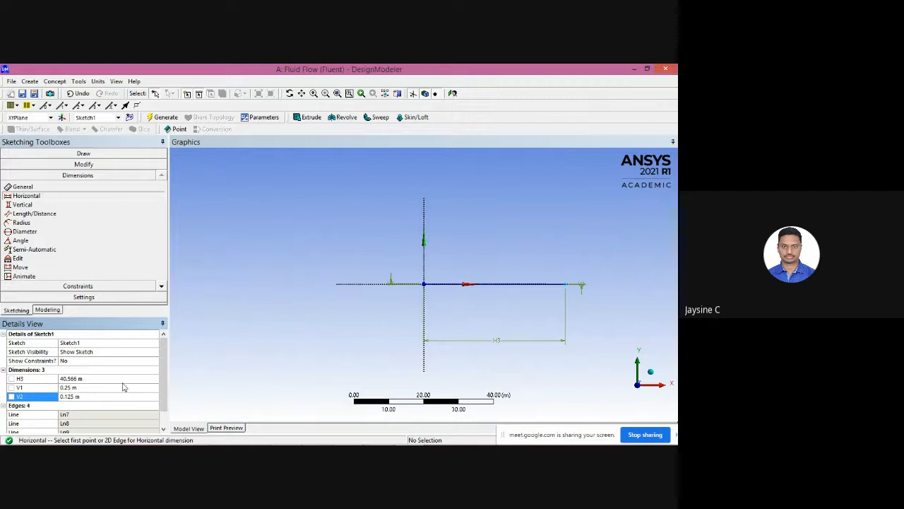
- Set the nozzle's horizontal length dimension to 3 m and generate the model with the dimensioned sketch
click(120, 379)
text(3)
key(Return)
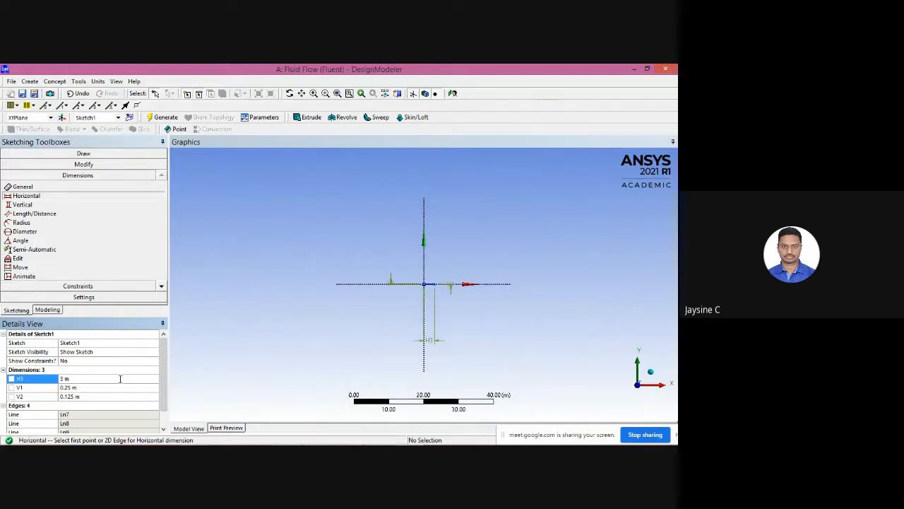
click(314, 94)
mouse_move(414, 266)
mouse_down()
mouse_move(464, 302)
mouse_move(377, 269)
mouse_up()
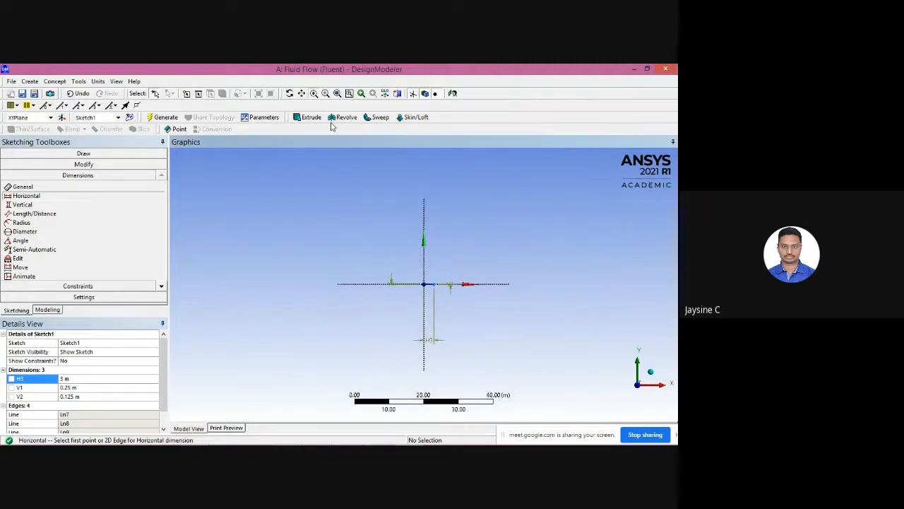
click(324, 94)
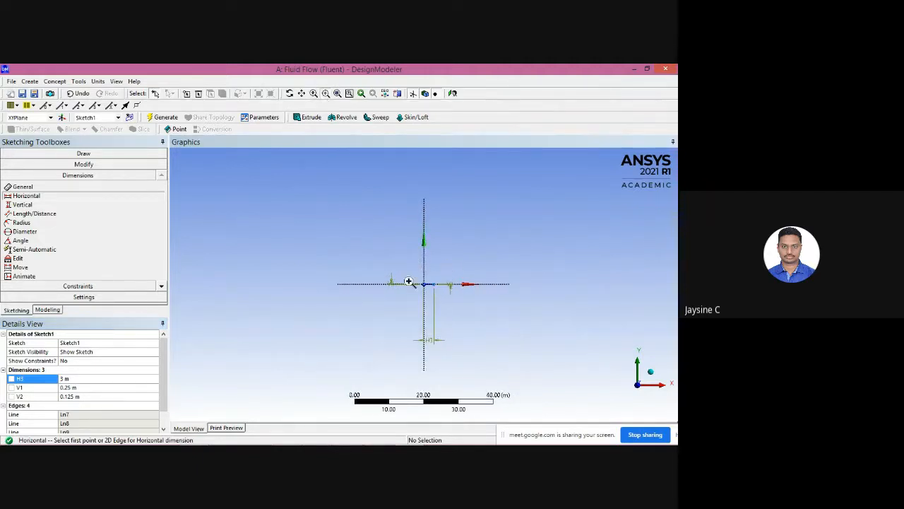
drag(419, 269, 458, 305)
drag(303, 246, 434, 299)
mouse_move(210, 216)
mouse_down()
mouse_move(367, 294)
mouse_move(515, 299)
mouse_up()
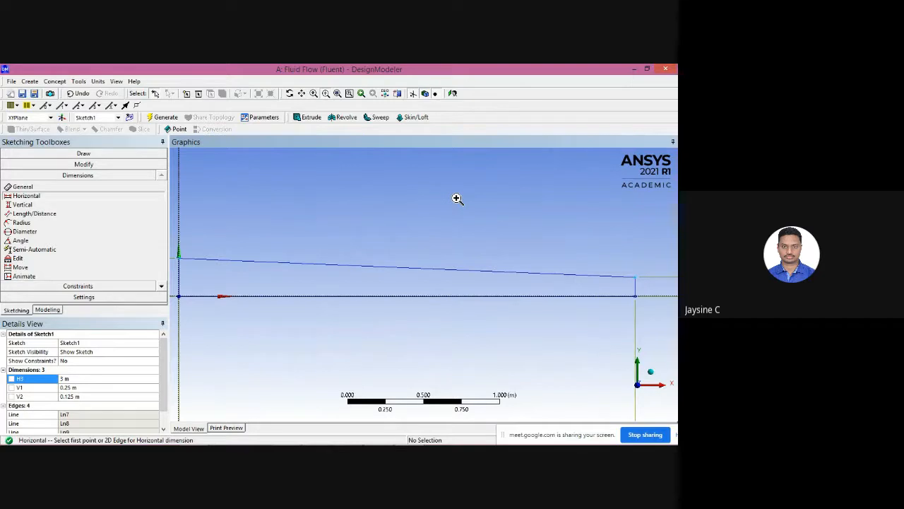
key(XF86AudioRaiseVolume)
click(163, 118)
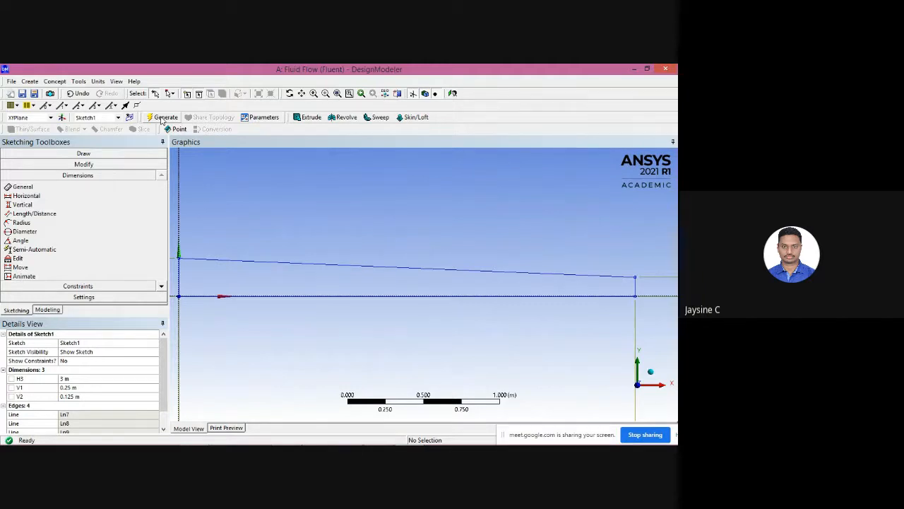
click(162, 118)
- Create a surface from Sketch1 with Surfaces From Sketches, using Add Material and zero thickness, and generate it
click(48, 310)
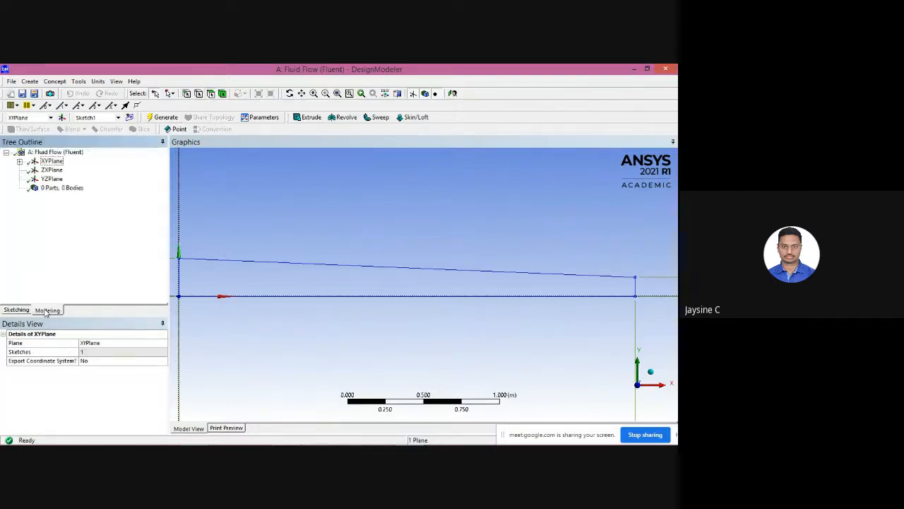
click(20, 162)
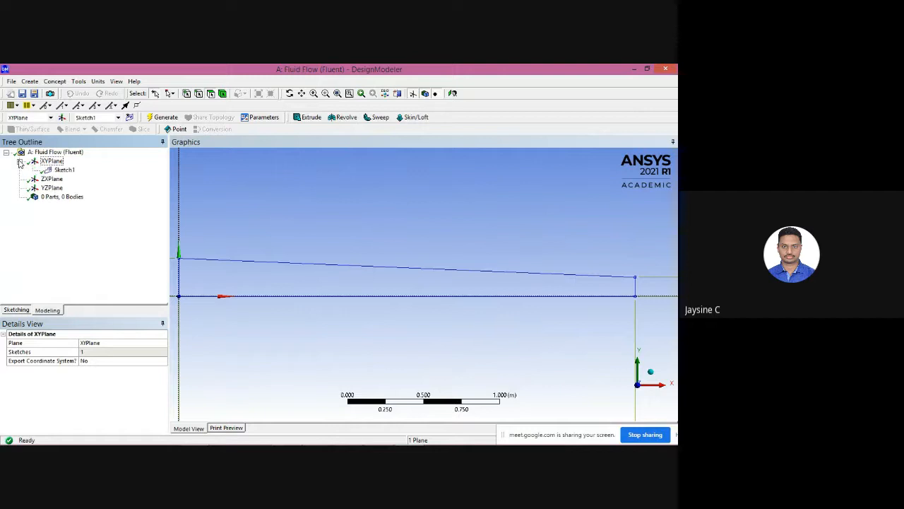
click(63, 173)
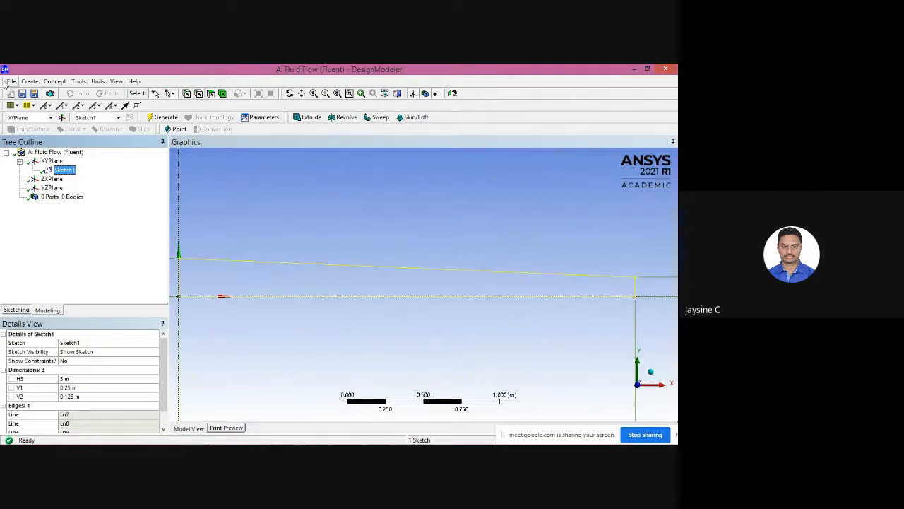
click(55, 83)
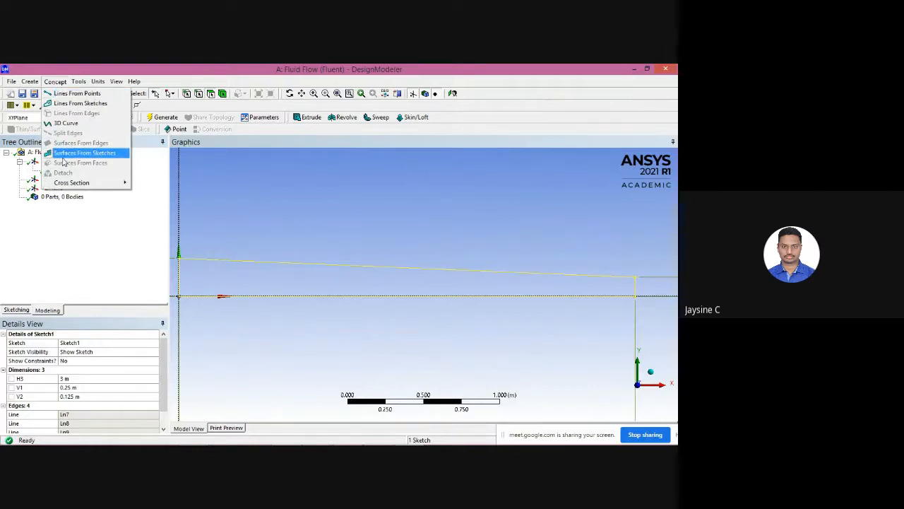
click(99, 153)
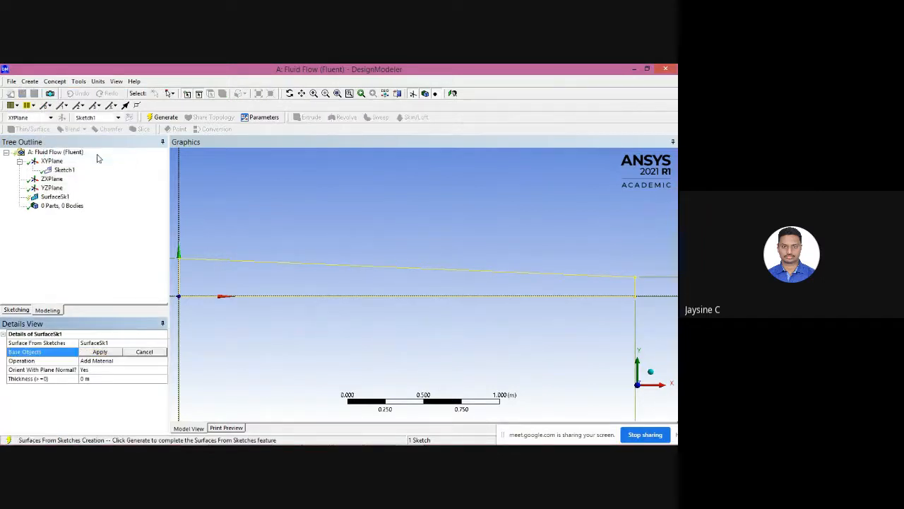
click(103, 353)
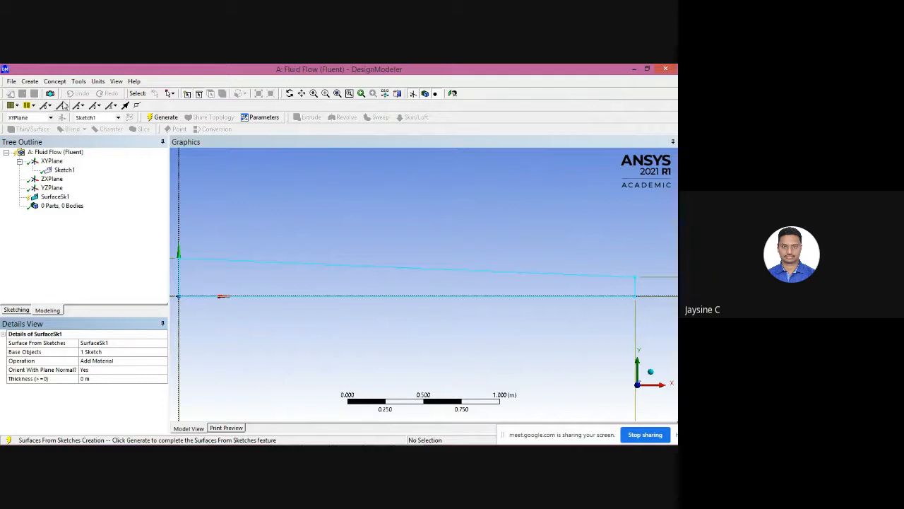
click(55, 82)
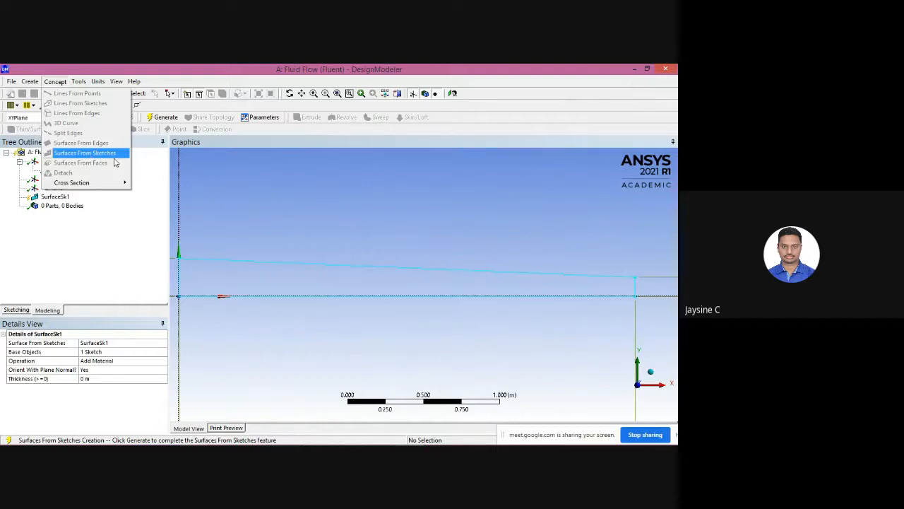
click(126, 220)
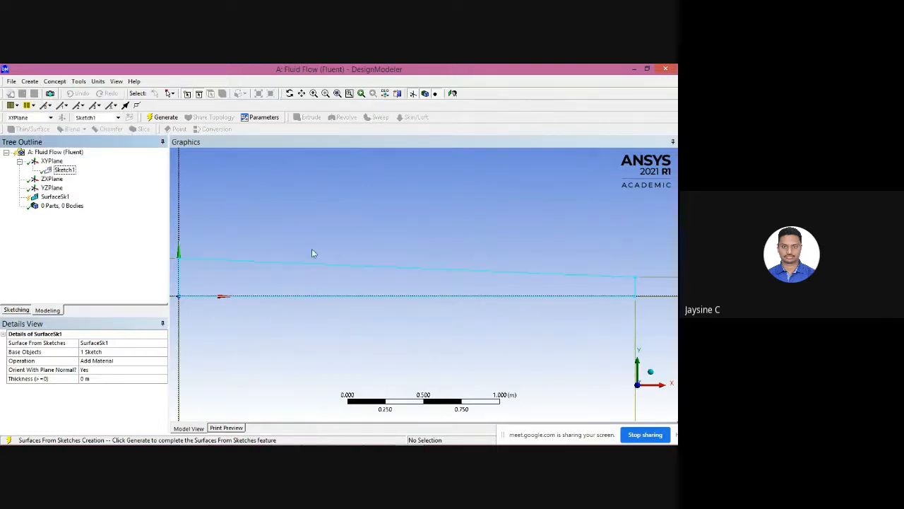
click(161, 118)
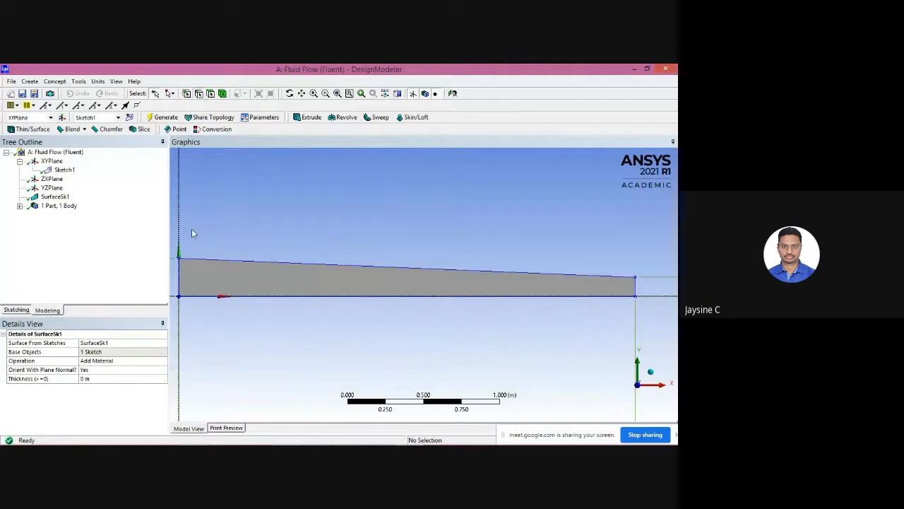
- Create a named selection called Inlet from the vertical edge of the nozzle surface on the Y axis
click(182, 279)
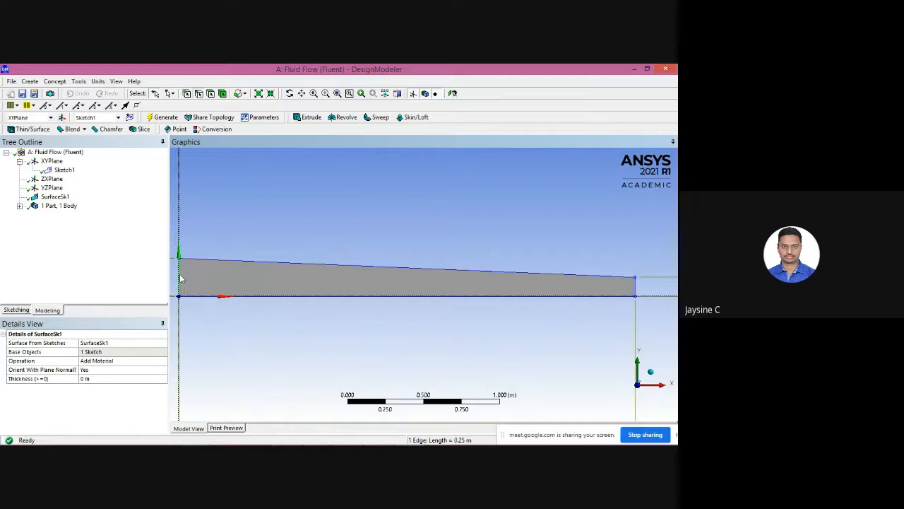
right_click(180, 278)
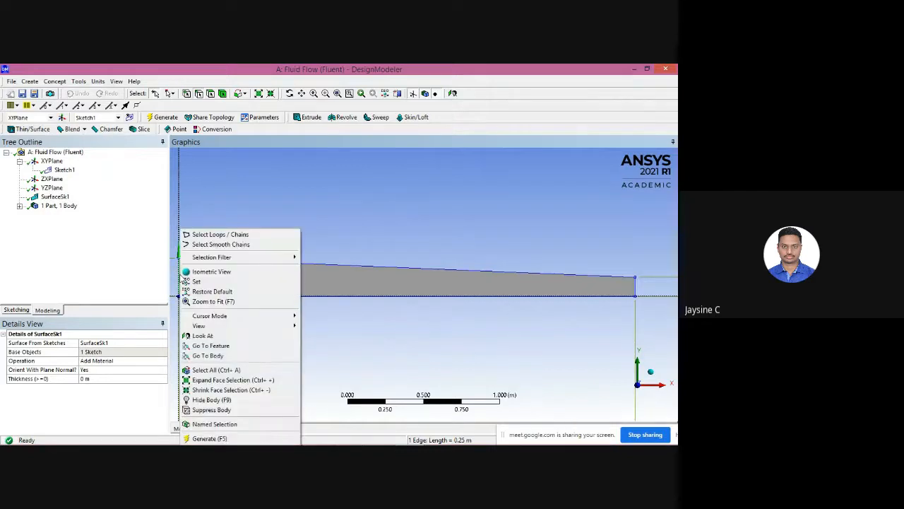
click(222, 424)
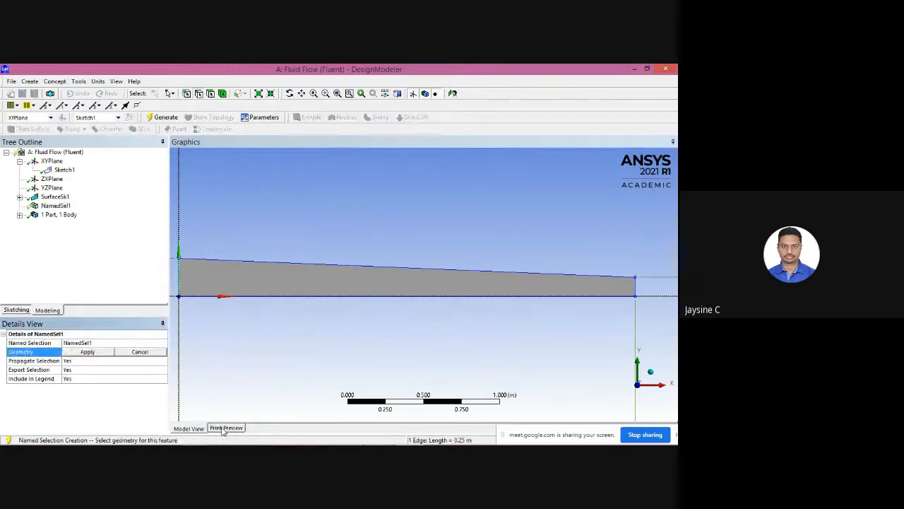
click(120, 343)
key(BackSpace)
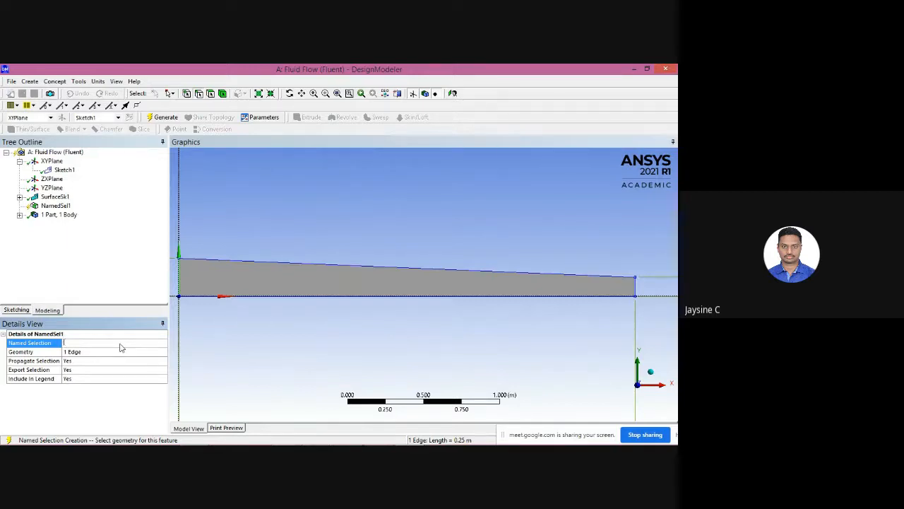
text(Inlet)
key(Return)
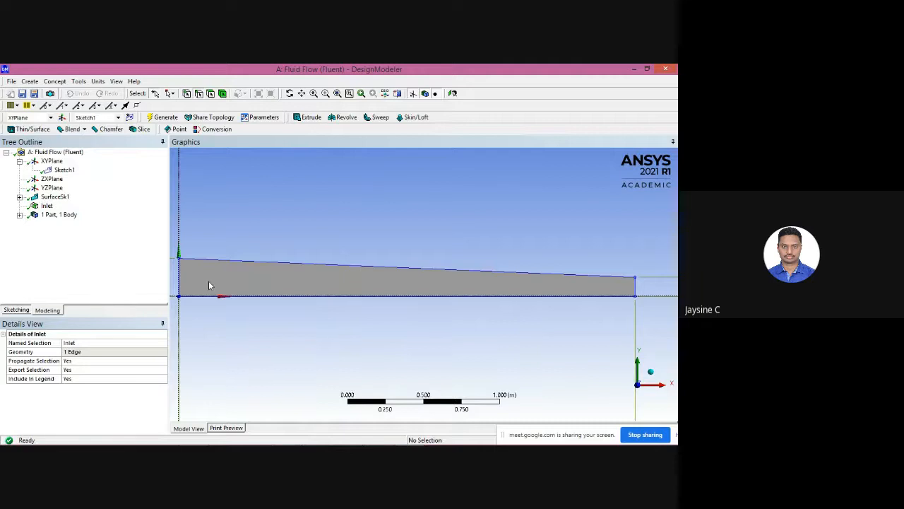
click(337, 95)
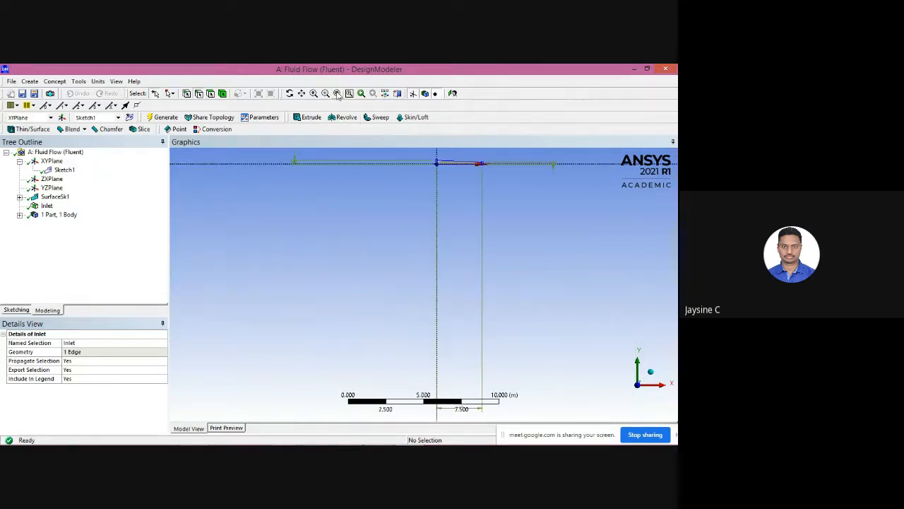
- Create a named selection called Outlet from the short vertical edge at the narrow end of the nozzle surface
click(325, 93)
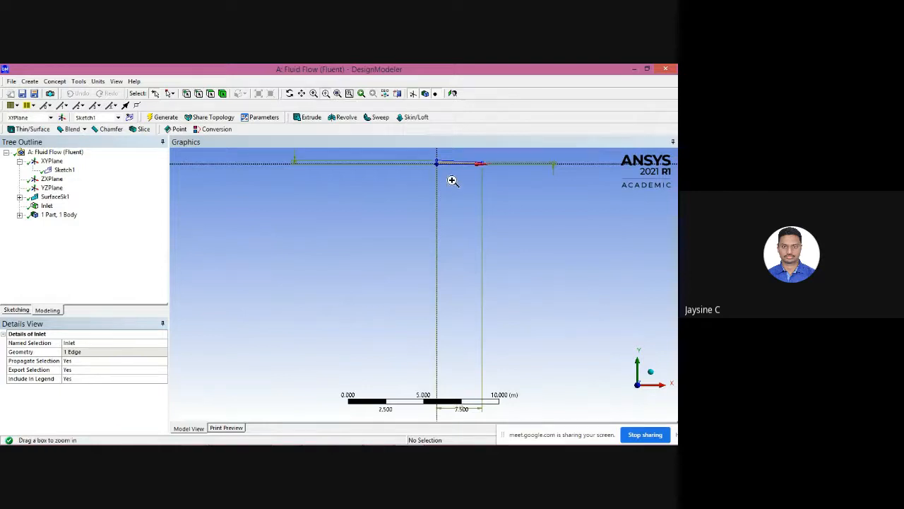
drag(428, 155, 516, 179)
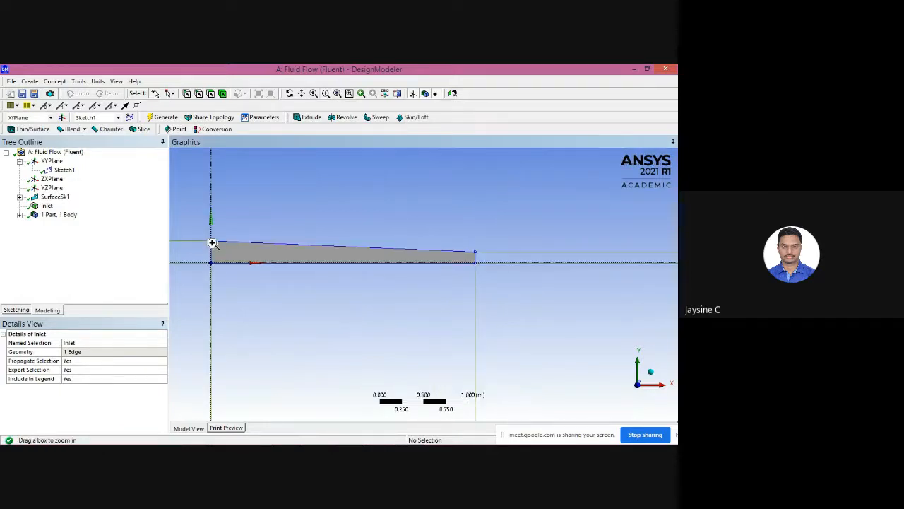
click(198, 93)
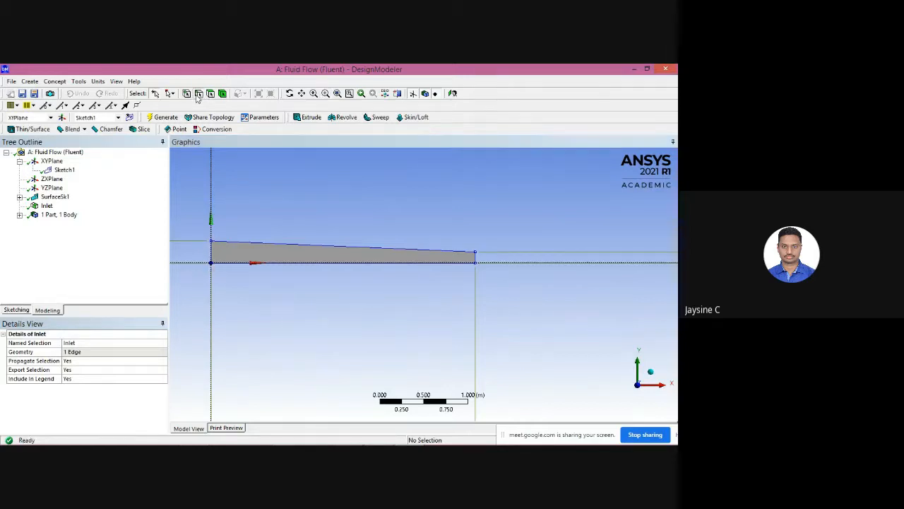
click(476, 257)
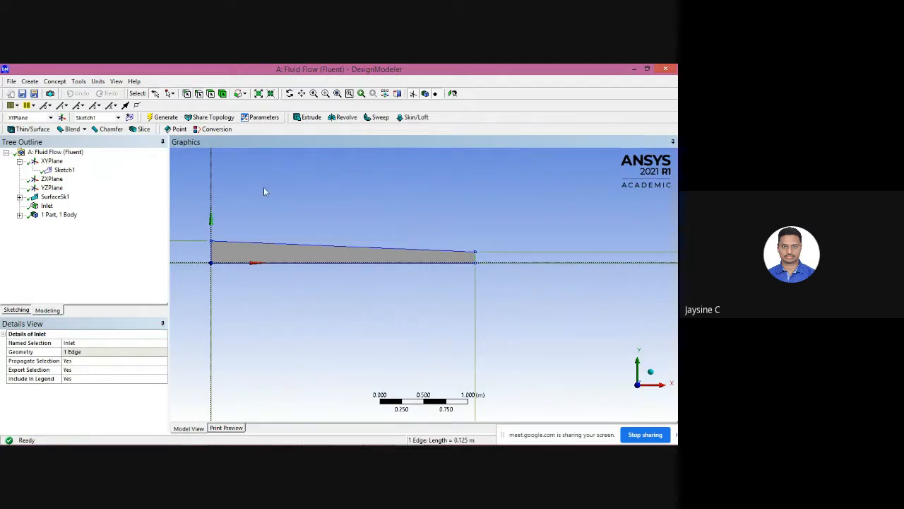
right_click(479, 263)
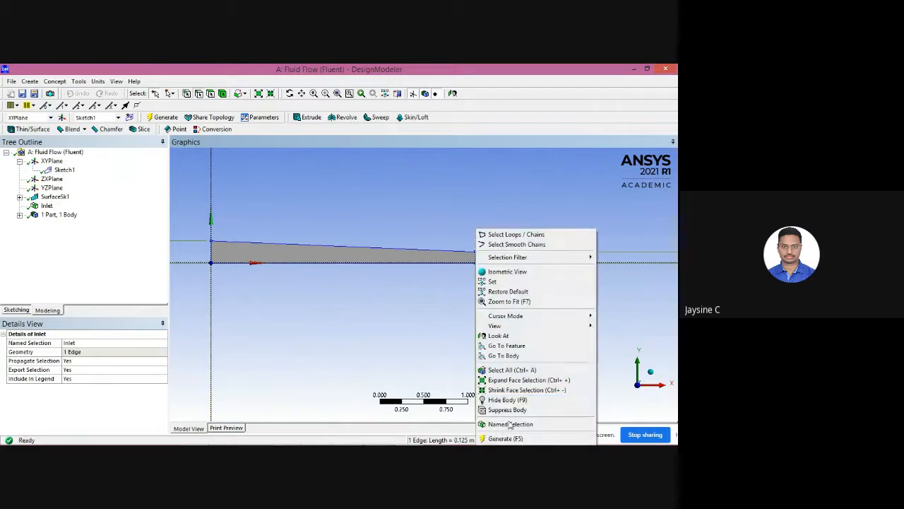
click(510, 424)
click(139, 341)
text(w)
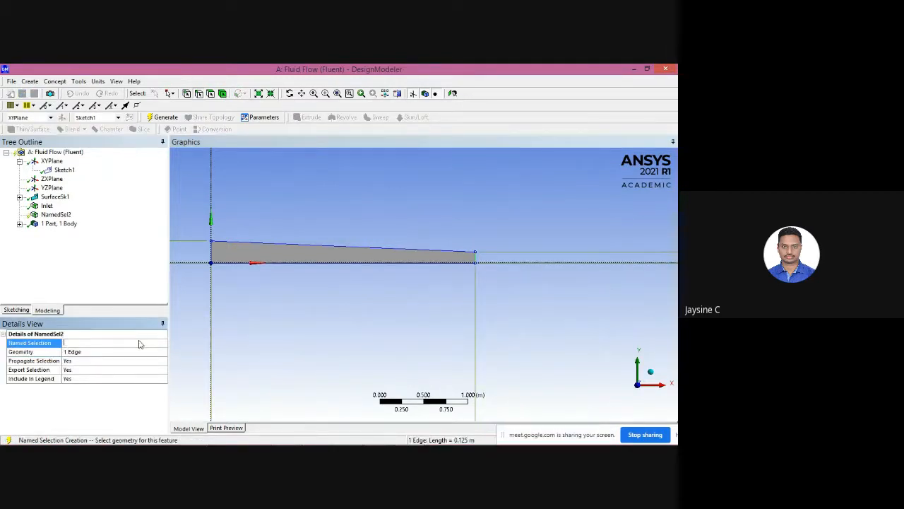
text(Outlet)
click(167, 118)
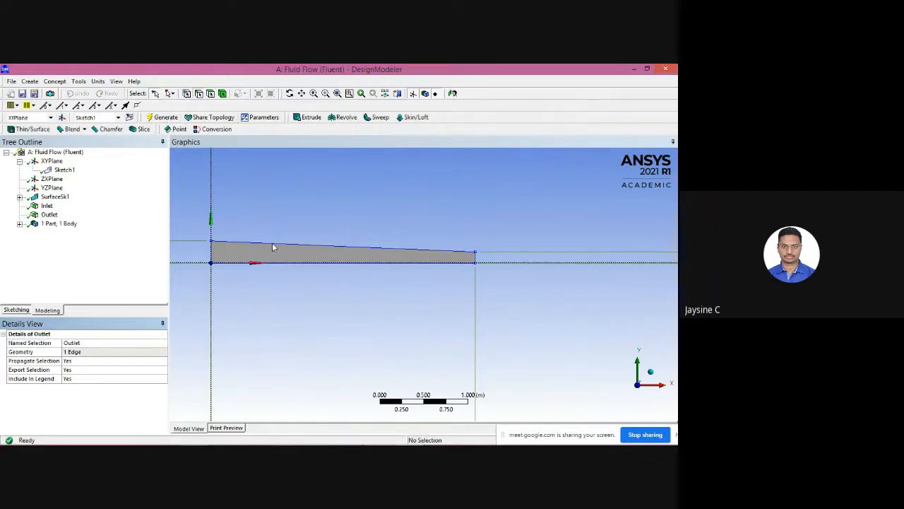
- Create a named selection called Wall from the sloped upper edge of the nozzle surface
click(315, 249)
right_click(316, 249)
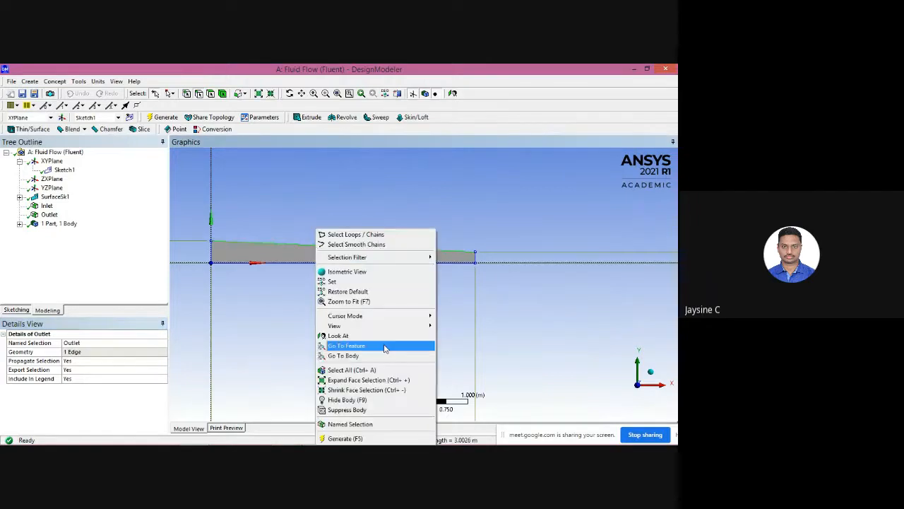
click(397, 424)
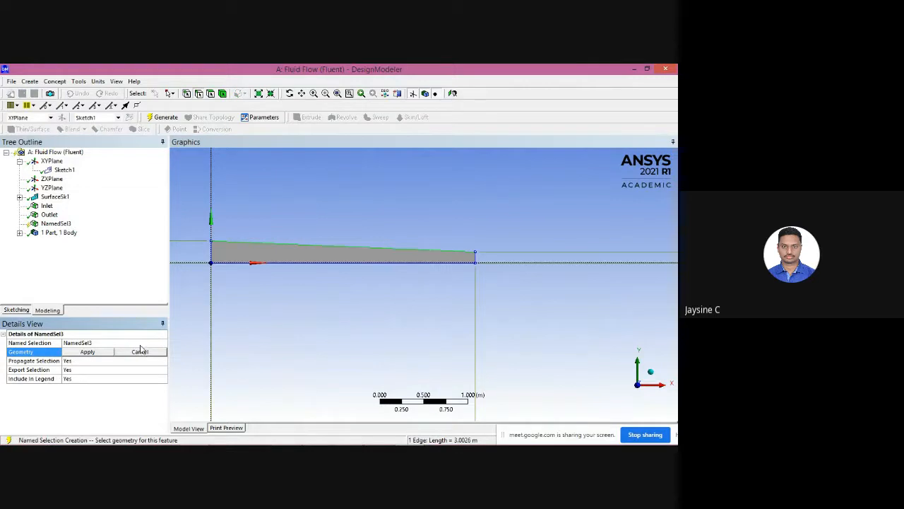
click(141, 349)
click(140, 343)
text(WALL)
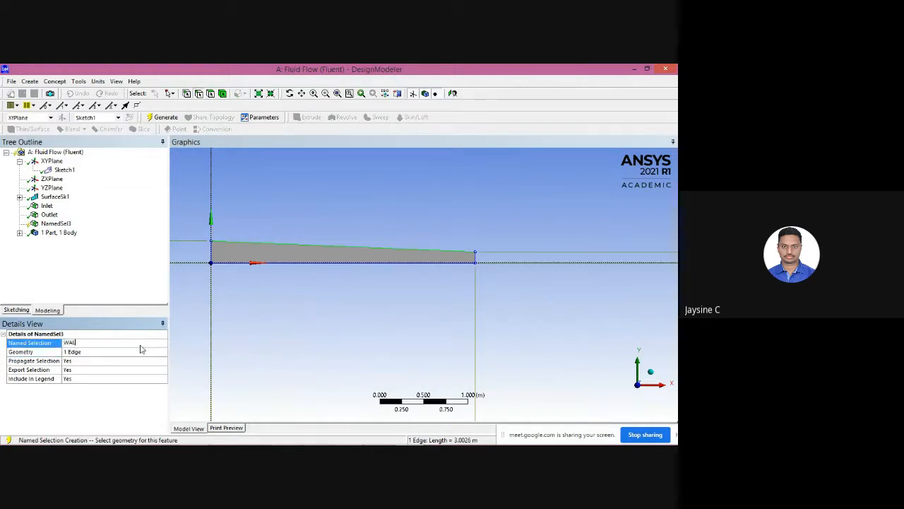
key(BackSpace)
key(BackSpace)
key(BackSpace)
text(all)
click(163, 119)
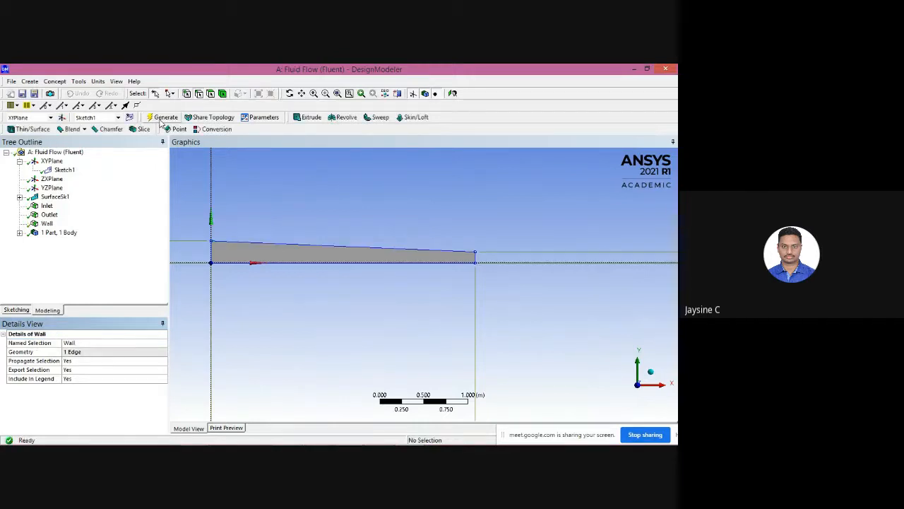
- Create a named selection called Axis from the nozzle surface's horizontal bottom edge on the X axis
right_click(349, 266)
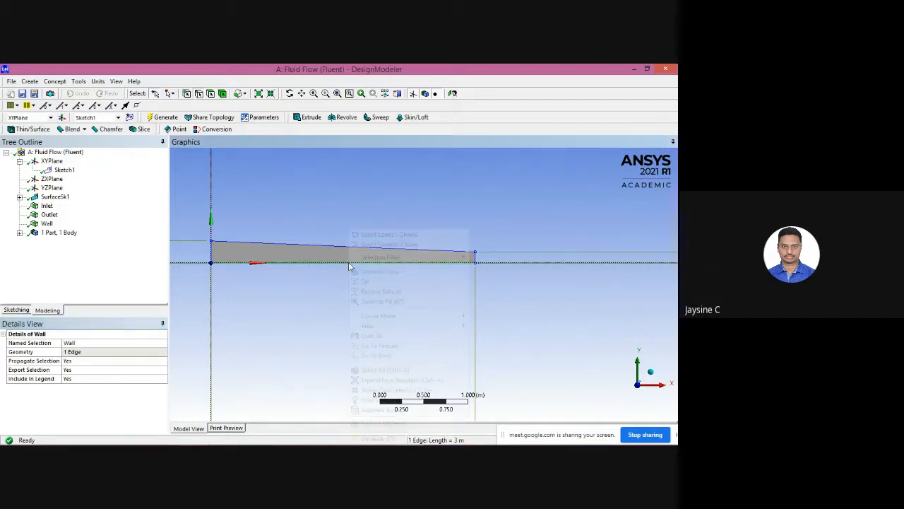
click(394, 427)
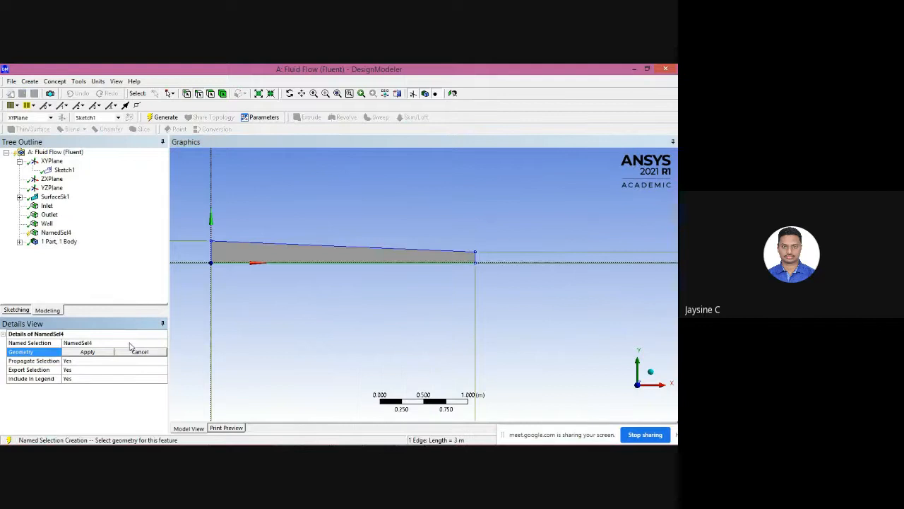
click(130, 343)
key(BackSpace)
text(Axis)
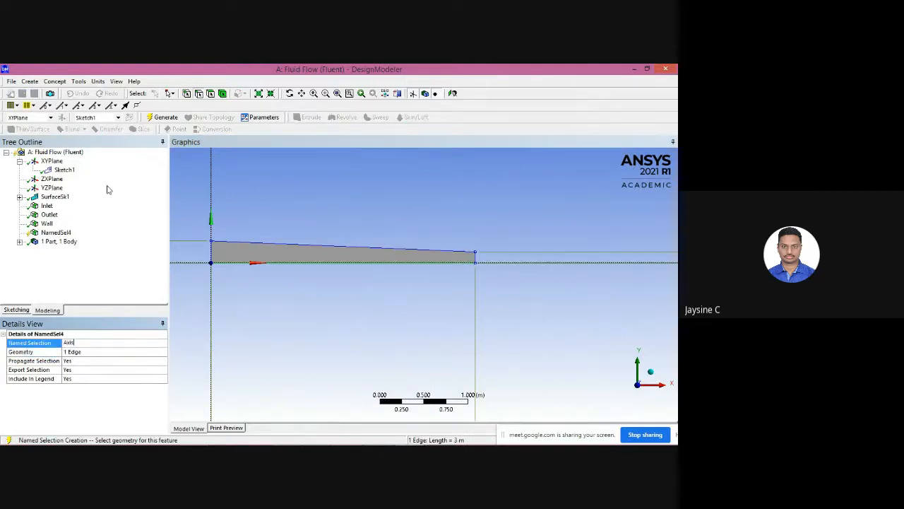
click(159, 120)
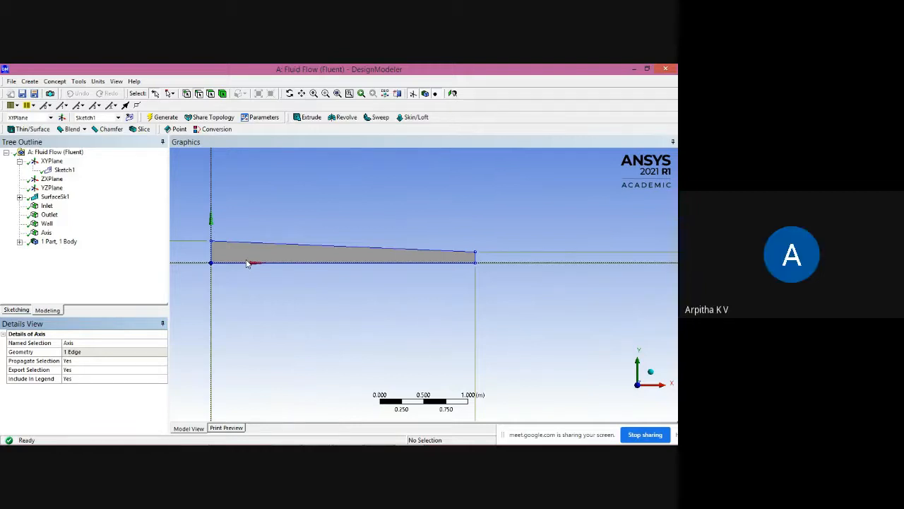
- Close DesignModeler, switch to the Workbench project and open the Mesh cell of the Fluid Flow (Fluent) system for editing
click(11, 81)
click(12, 81)
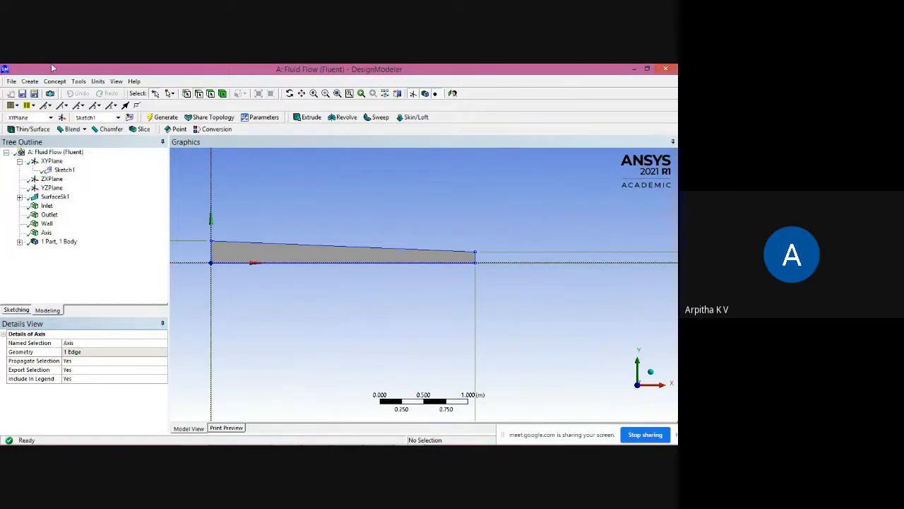
click(12, 82)
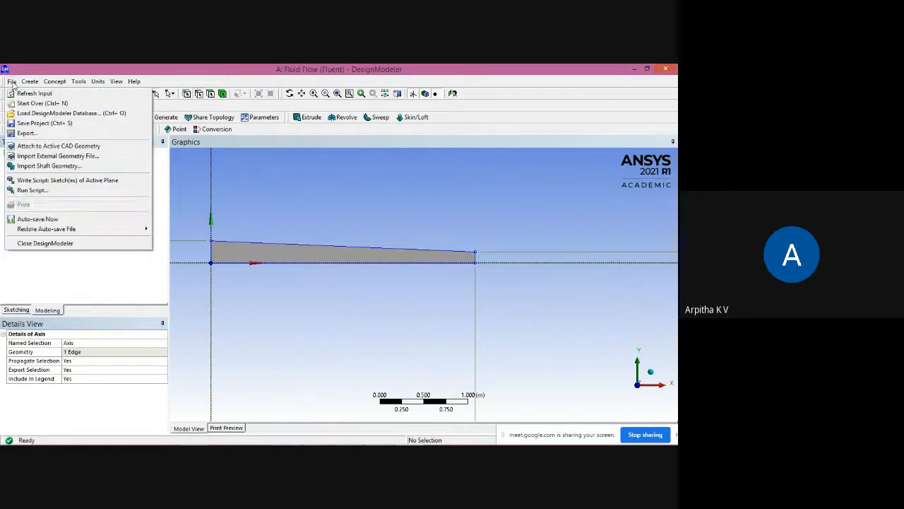
click(36, 243)
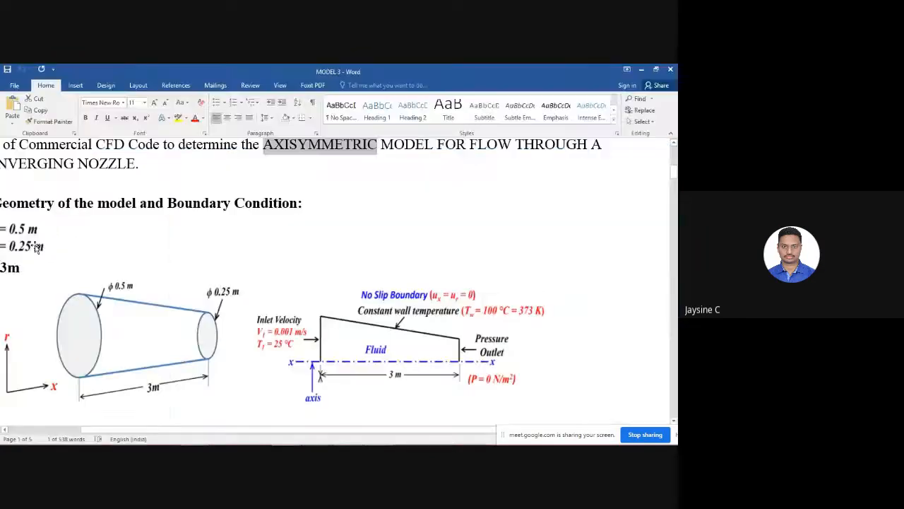
mouse_move(315, 435)
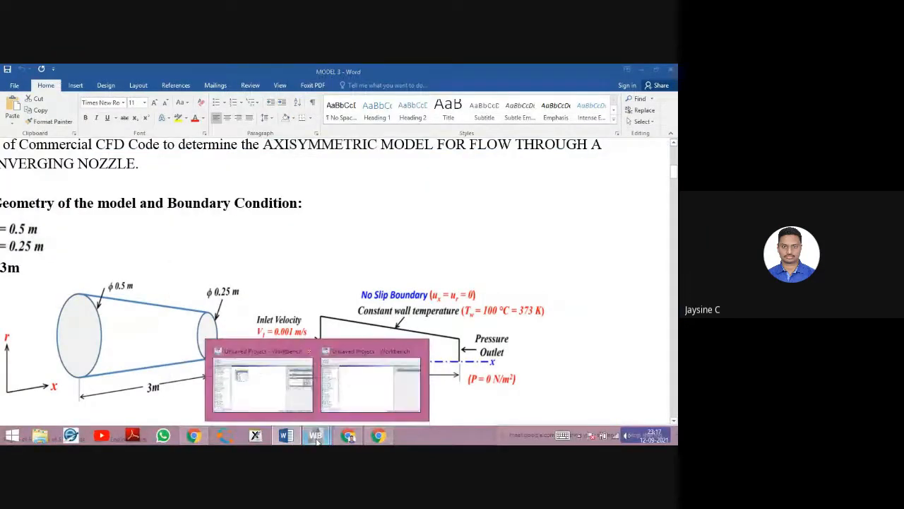
click(282, 394)
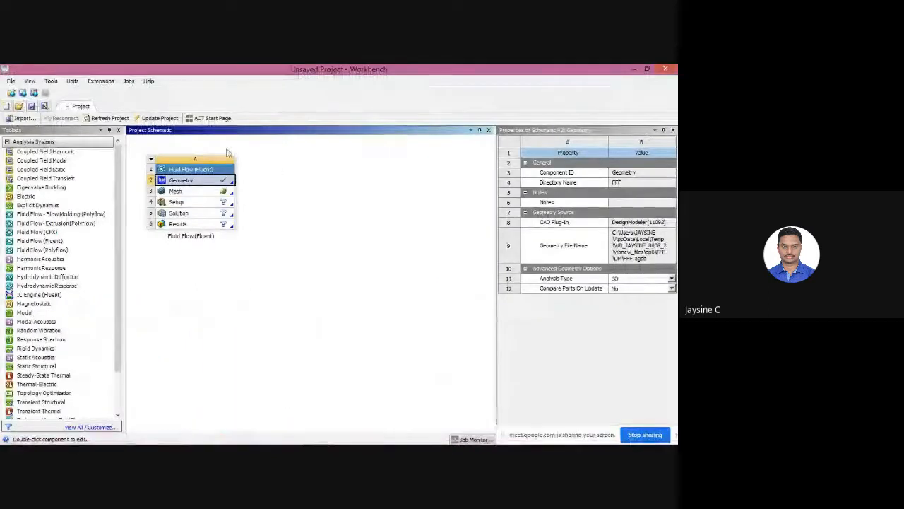
click(219, 191)
right_click(221, 198)
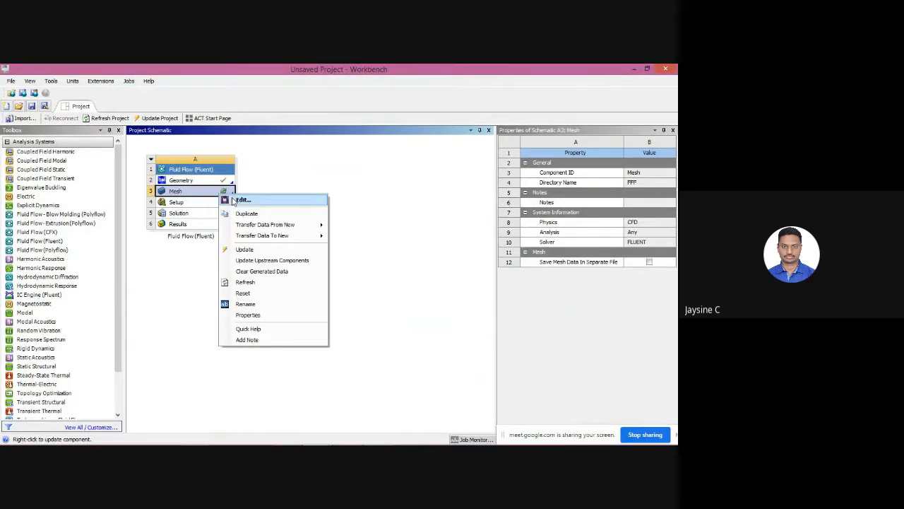
click(242, 200)
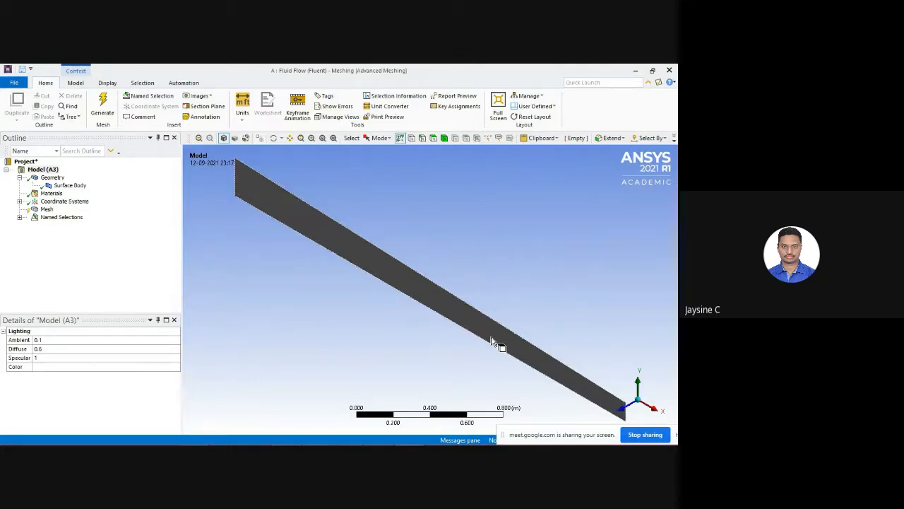
- Insert a mesh sizing control and scope it to the vertical inlet edge at the nozzle's wide end
click(624, 410)
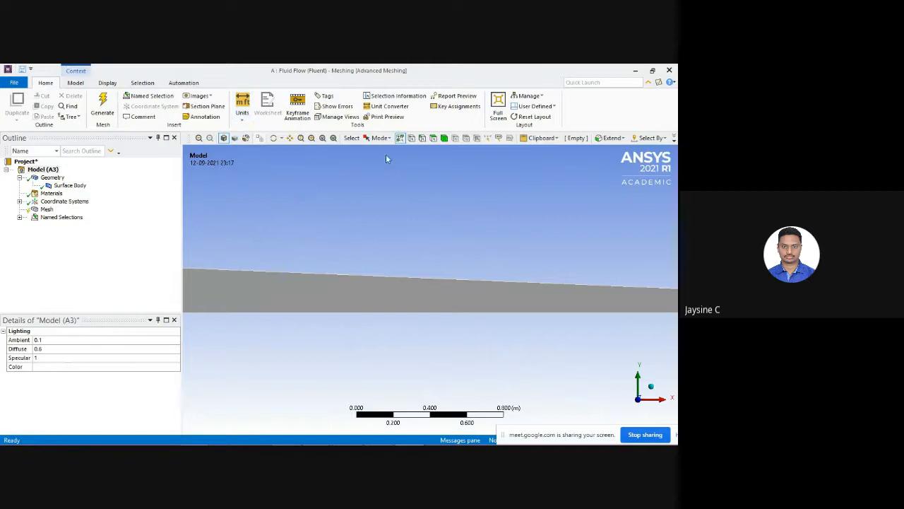
key(F7)
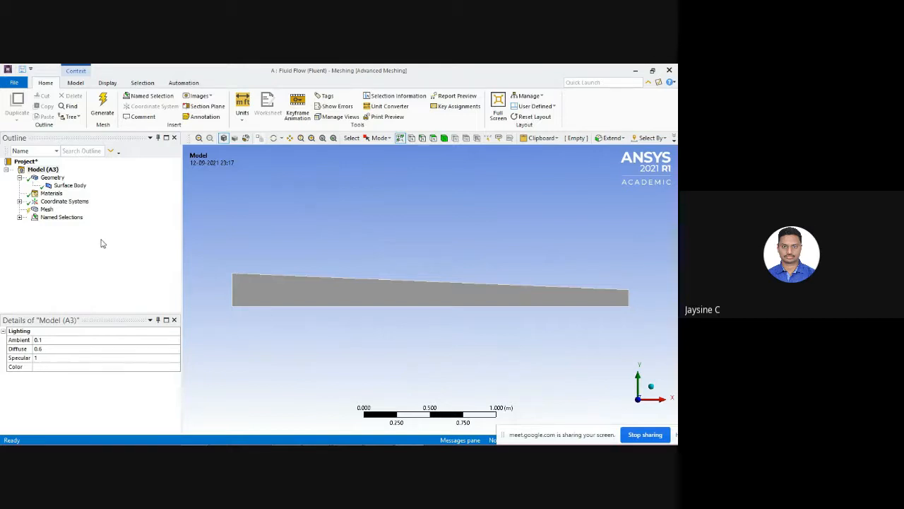
click(44, 210)
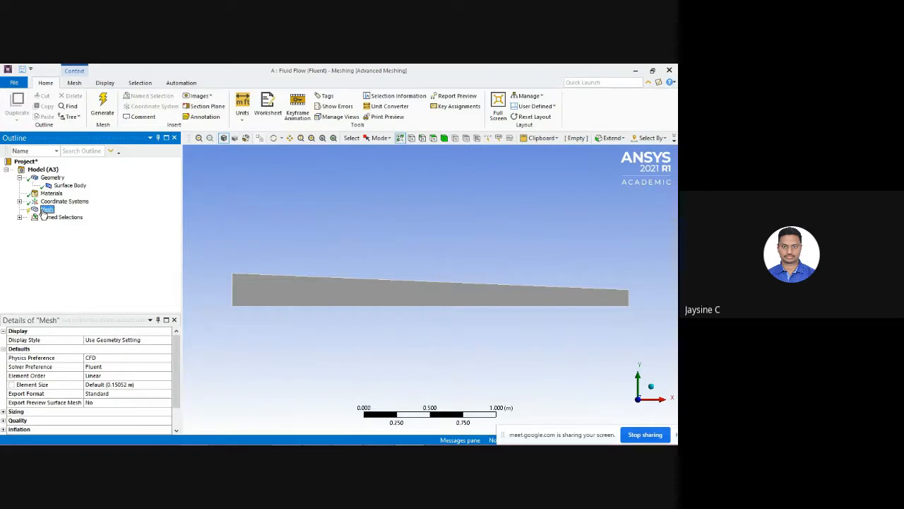
right_click(43, 212)
mouse_move(61, 217)
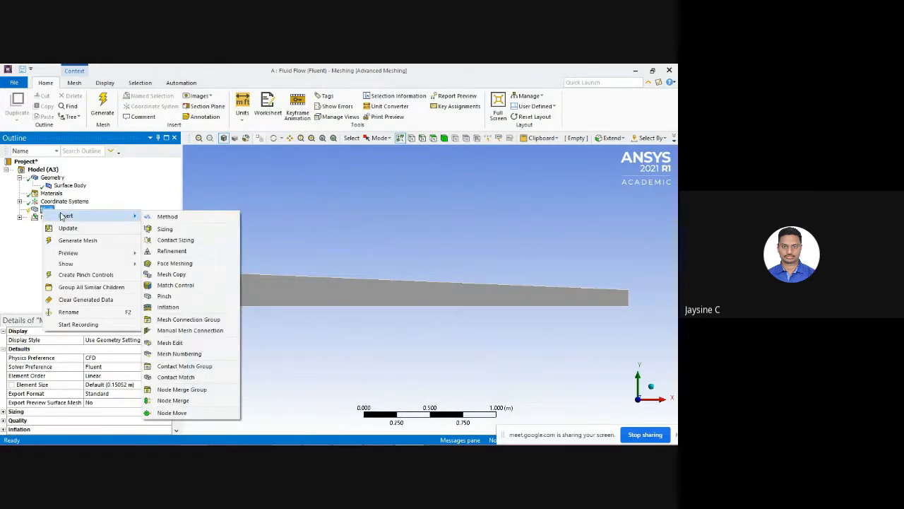
click(163, 230)
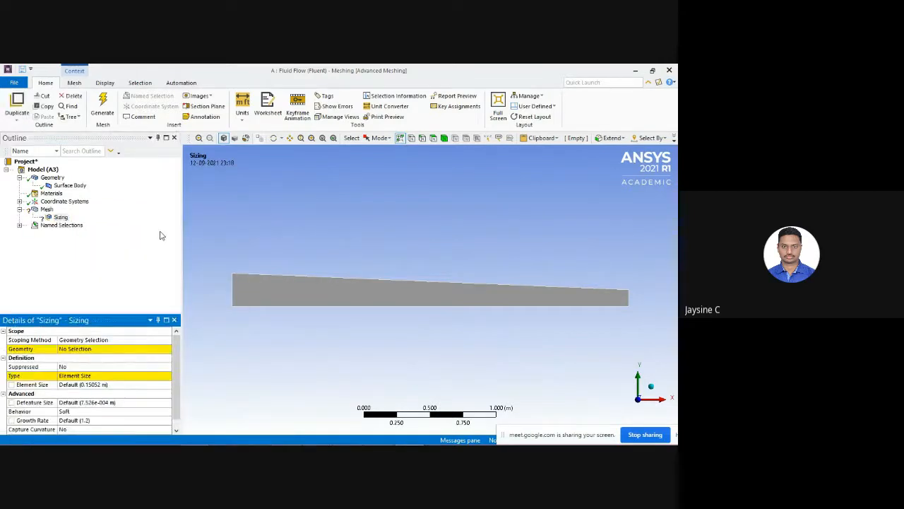
click(422, 138)
click(234, 291)
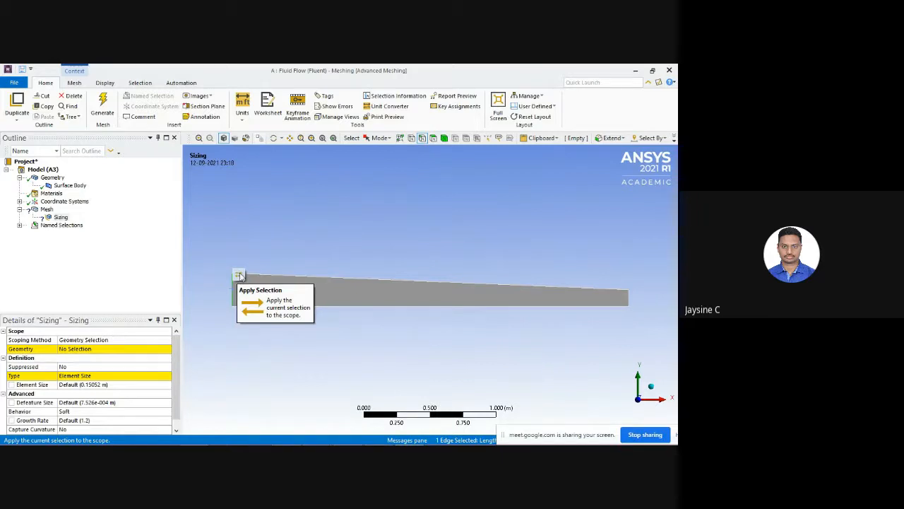
click(240, 276)
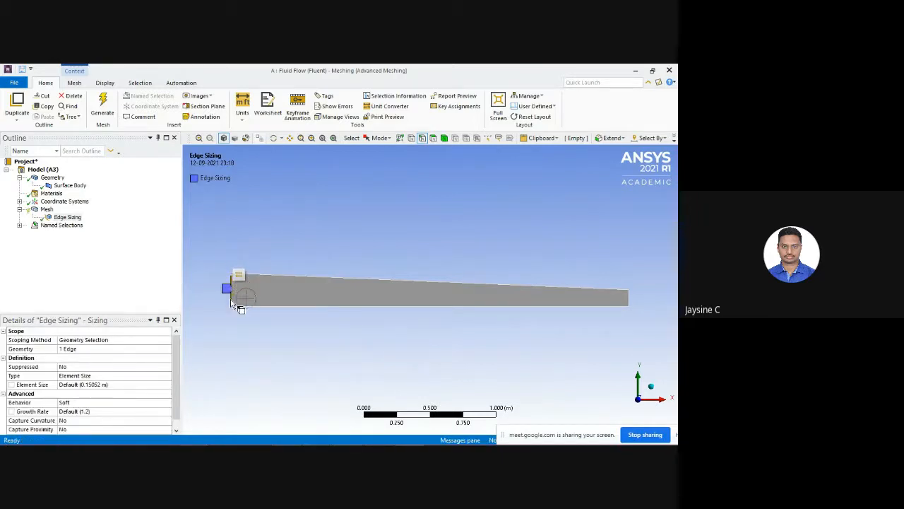
- Set the inlet edge sizing type to Number of Divisions with 50 divisions and mark that value as a parameter
click(135, 373)
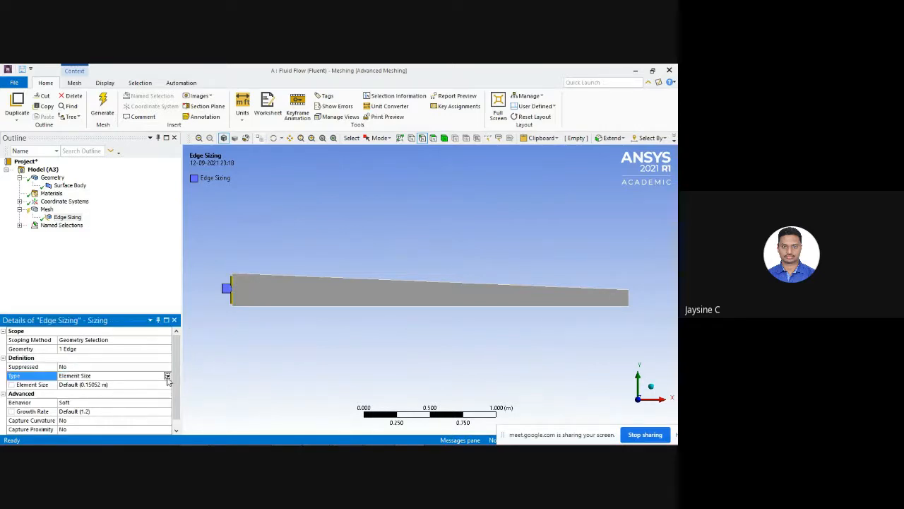
click(167, 375)
click(162, 390)
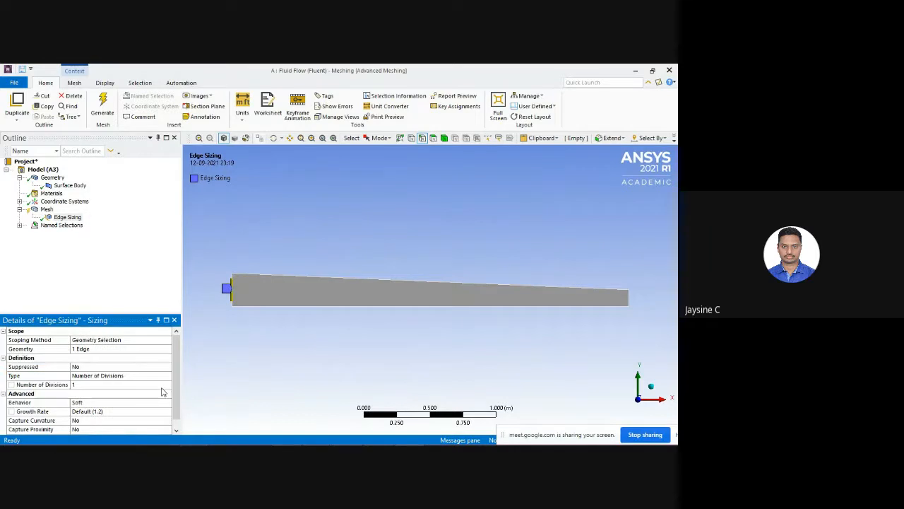
click(145, 385)
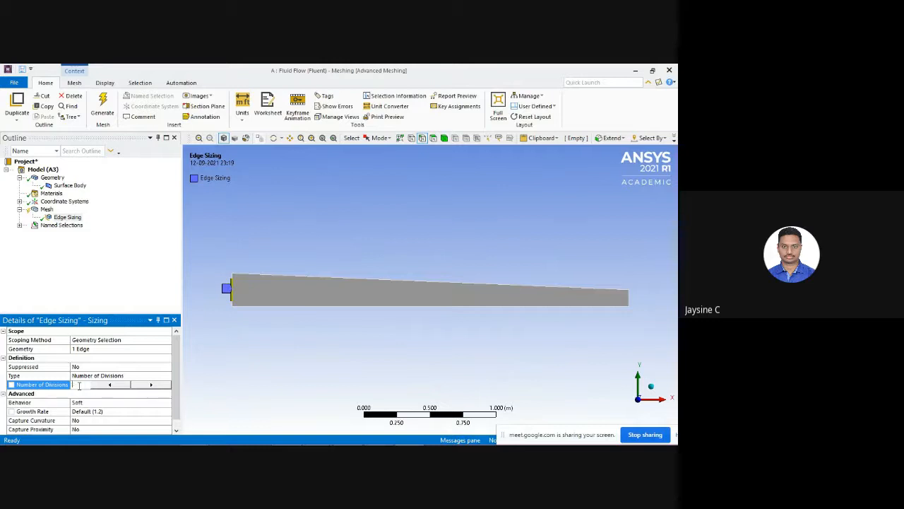
text(50)
click(12, 385)
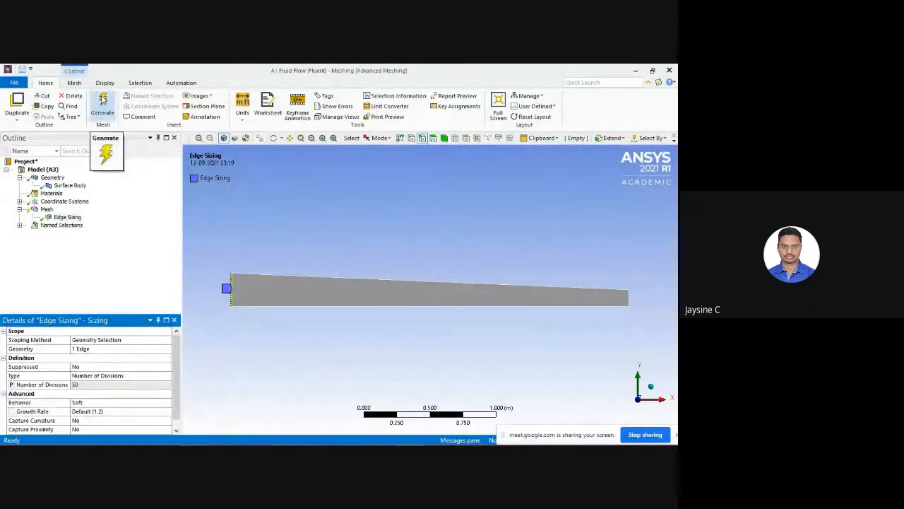
- Generate the nozzle mesh with the inlet edge sizing and bring up the overall Mesh settings
click(102, 102)
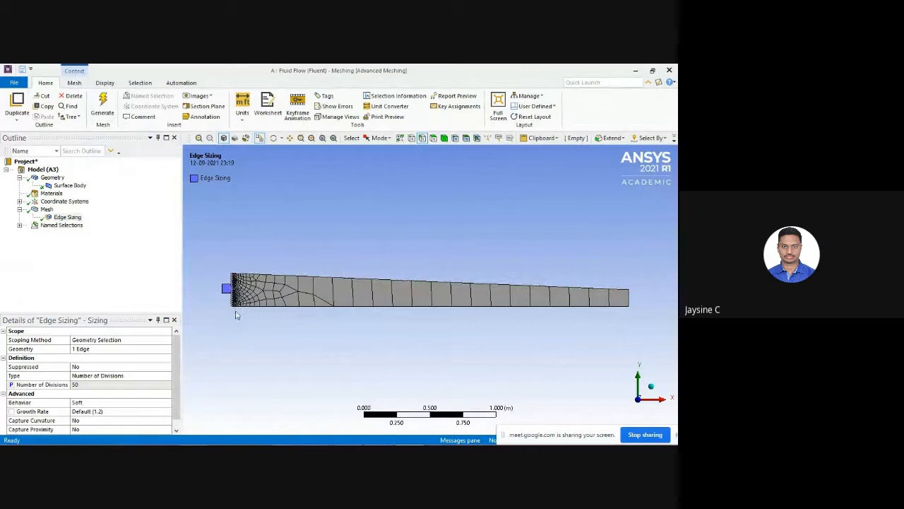
click(42, 210)
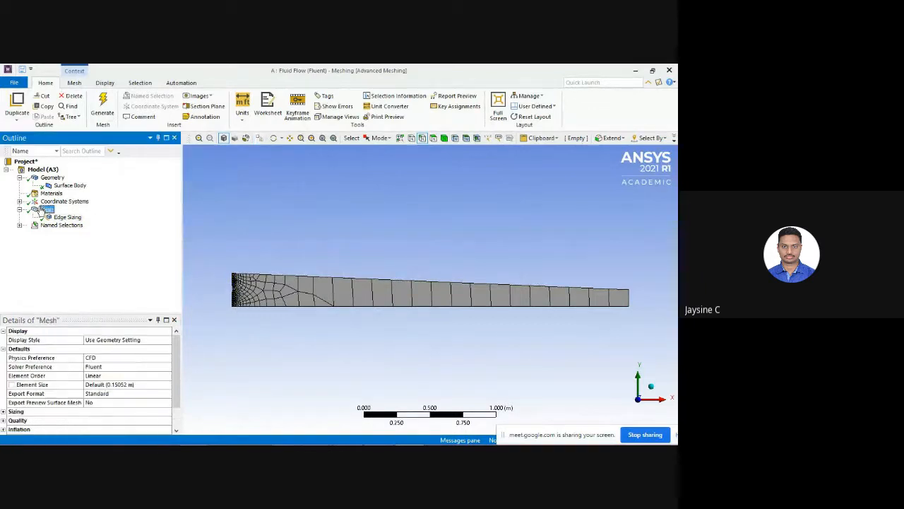
- Insert another mesh sizing control and scope it to the vertical outlet edge at the nozzle's narrow end
right_click(42, 210)
mouse_move(127, 212)
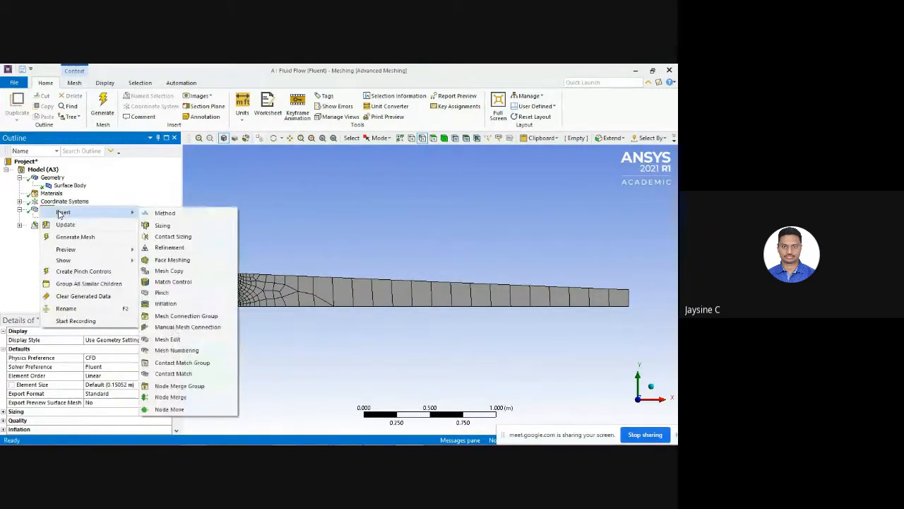
click(161, 226)
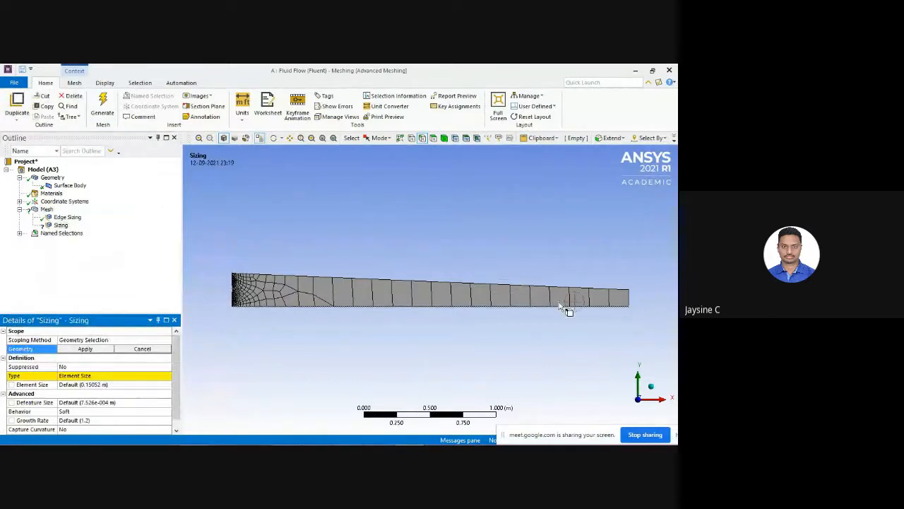
click(630, 296)
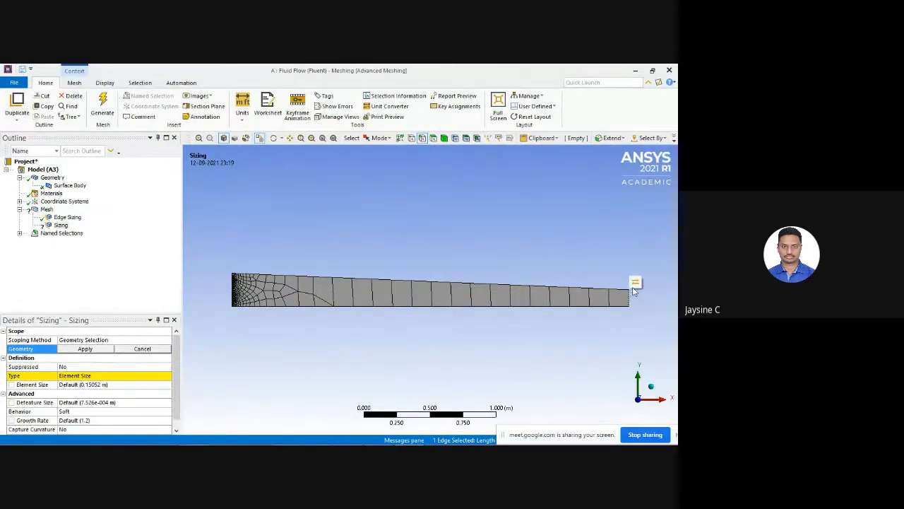
click(637, 283)
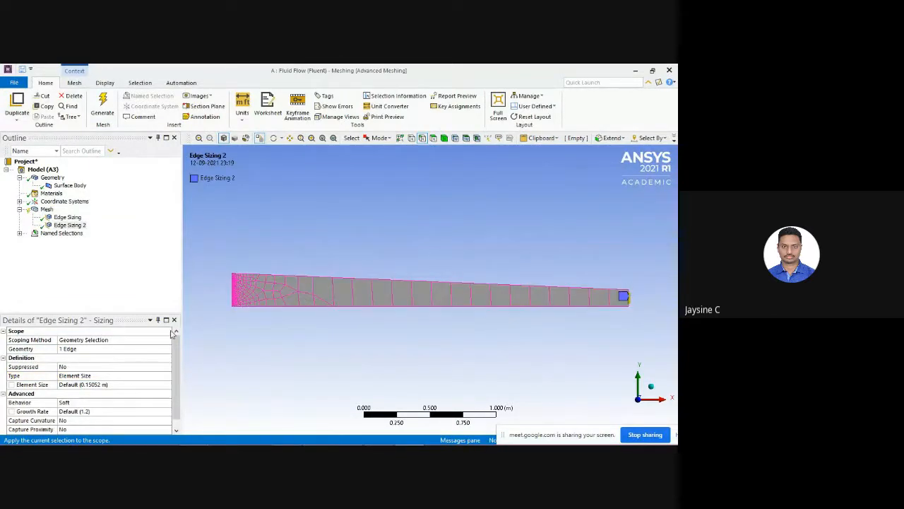
- Define the outlet edge sizing as Number of Divisions with a parameterized value of 50, and regenerate the mesh
click(101, 375)
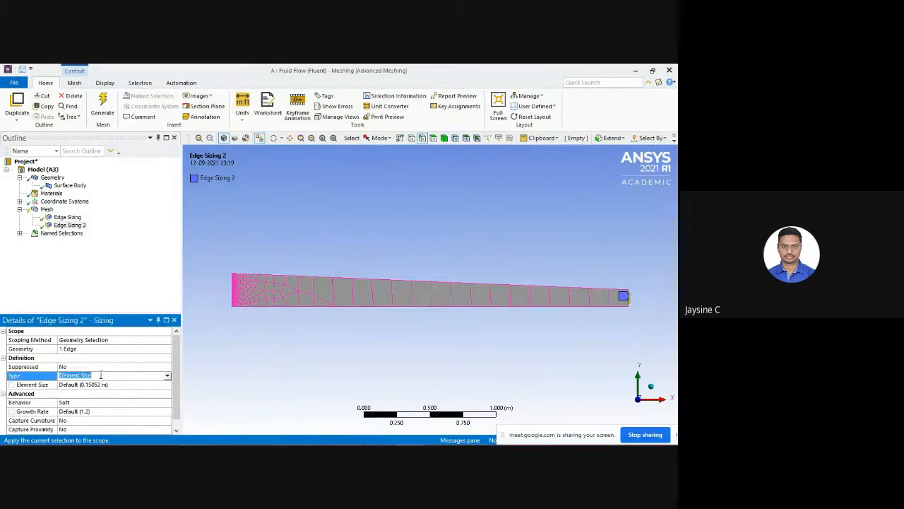
click(168, 376)
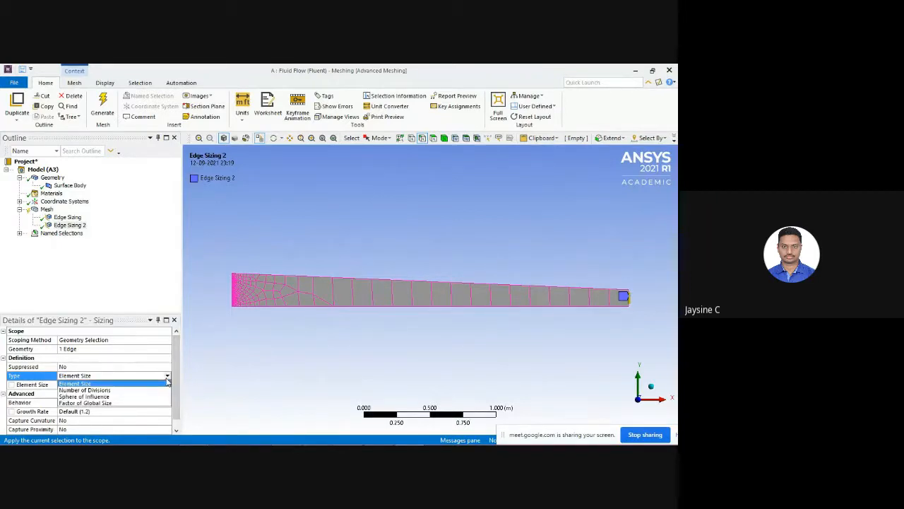
click(134, 390)
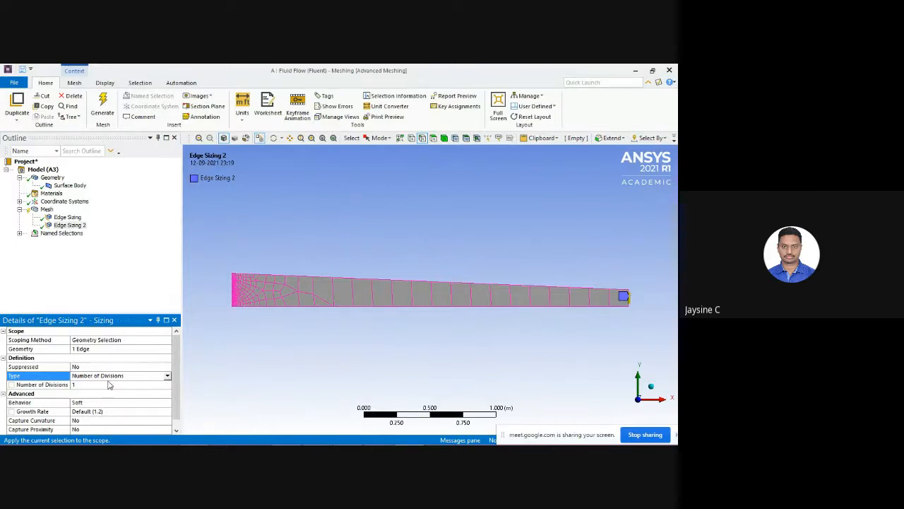
click(101, 385)
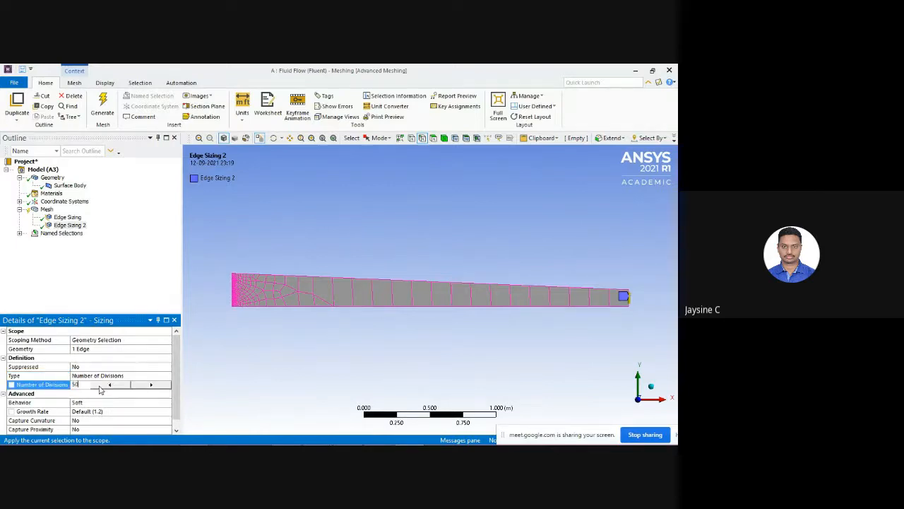
click(12, 385)
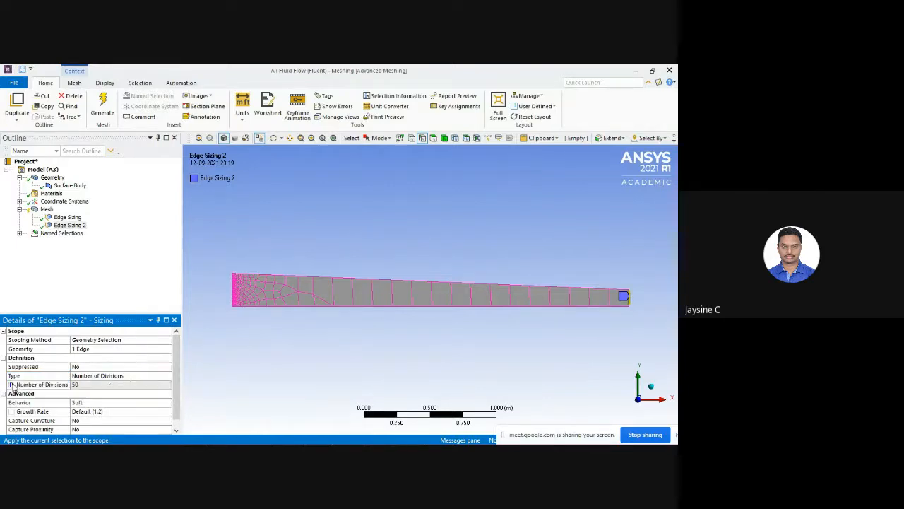
click(106, 105)
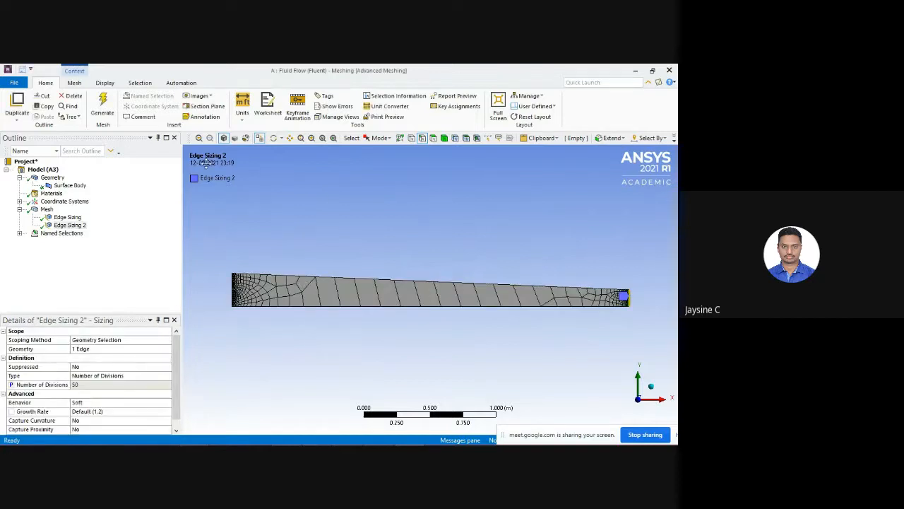
- Insert a third mesh sizing control and scope it to the nozzle's sloped upper wall edge
right_click(46, 210)
mouse_move(62, 218)
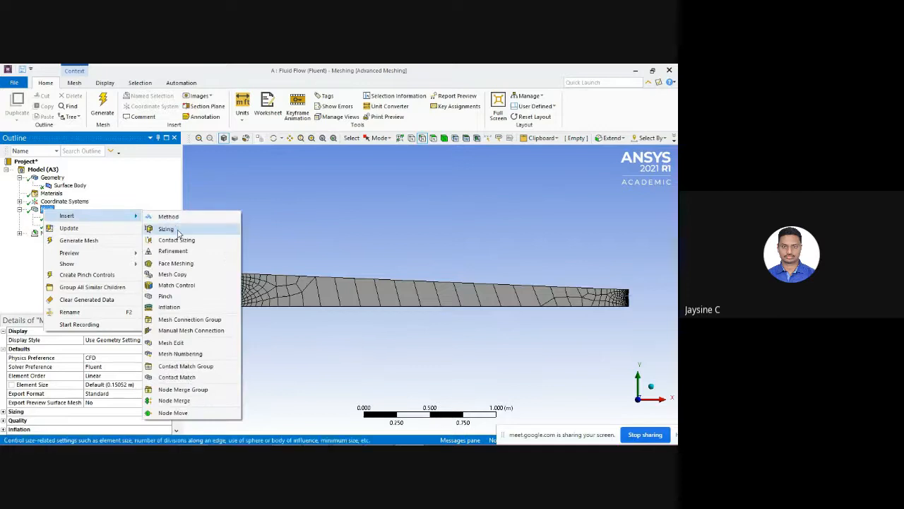
click(166, 228)
click(294, 276)
click(85, 348)
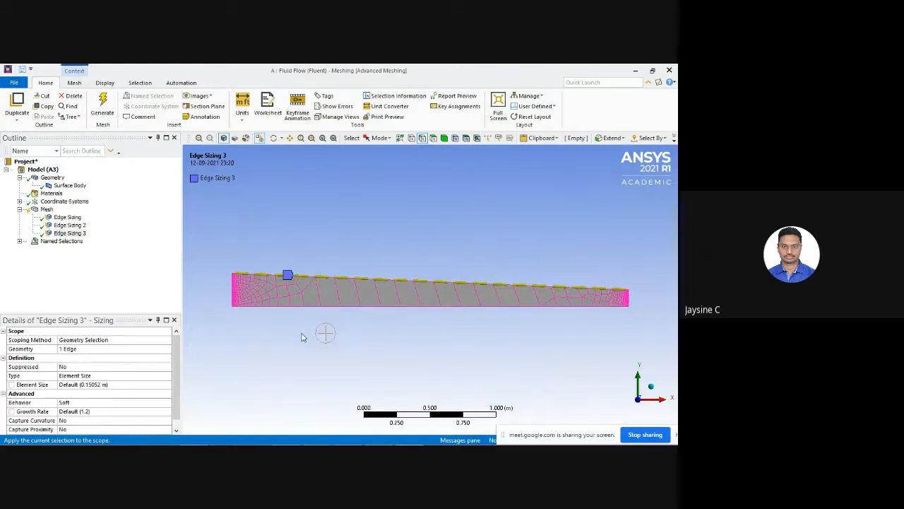
- Define the upper wall sizing as Number of Divisions with a parameterized value of 200, and regenerate the mesh
click(151, 375)
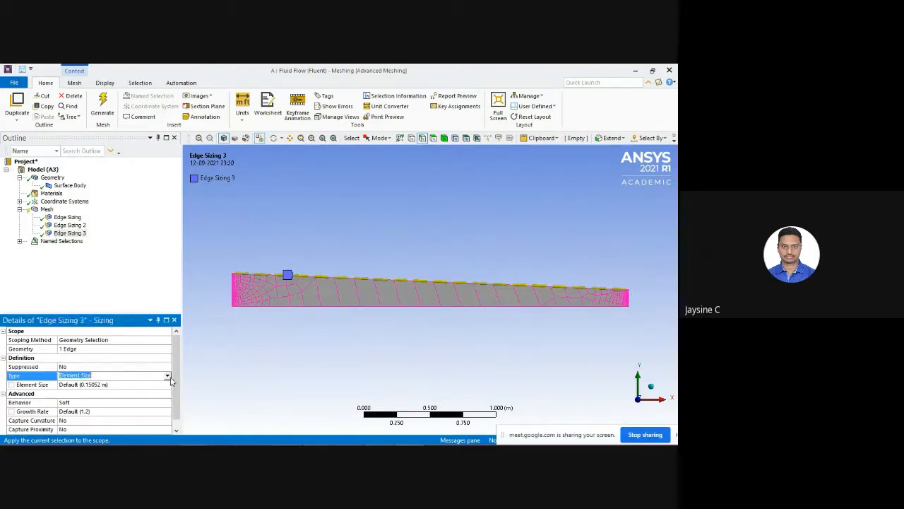
click(168, 375)
click(142, 394)
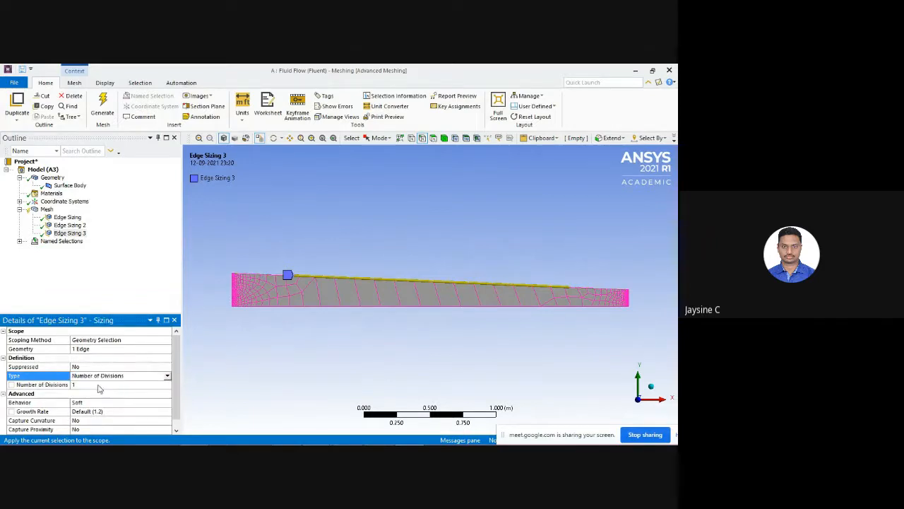
click(95, 385)
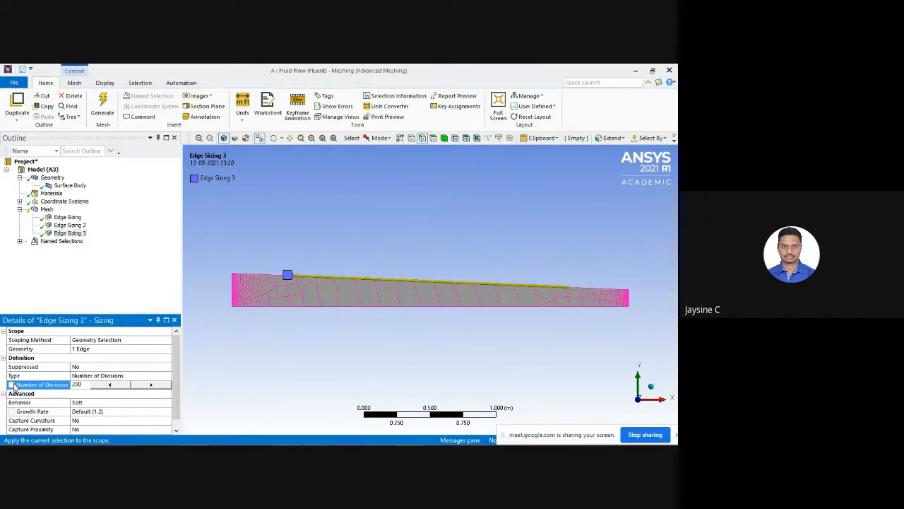
key(Return)
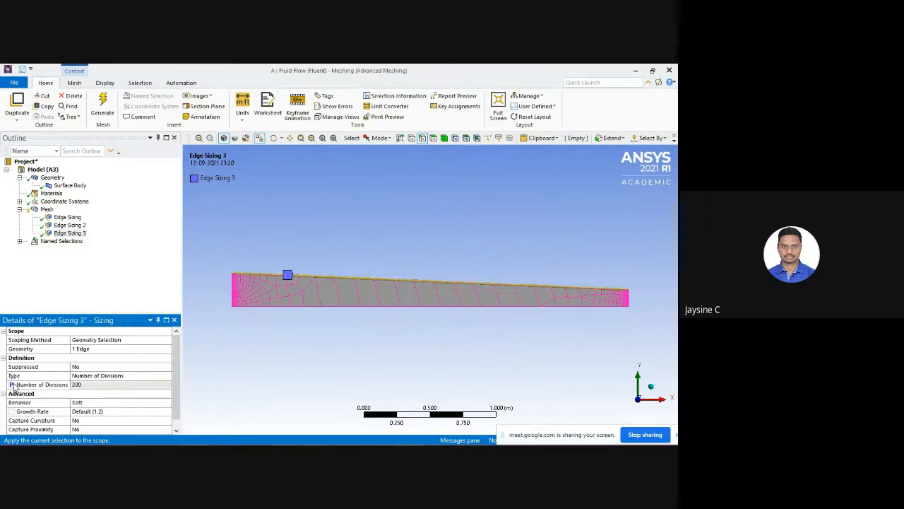
click(103, 107)
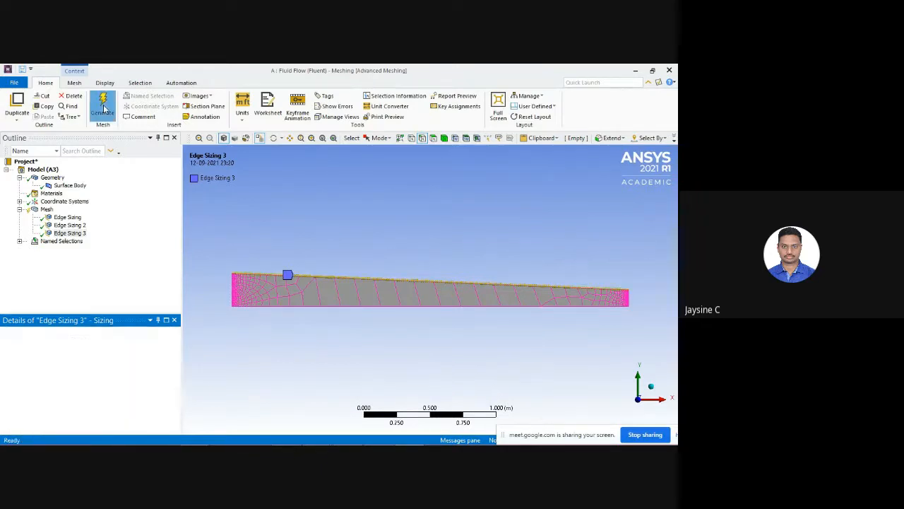
- Insert a fourth mesh sizing control and scope it to the nozzle's horizontal lower axis edge
click(46, 210)
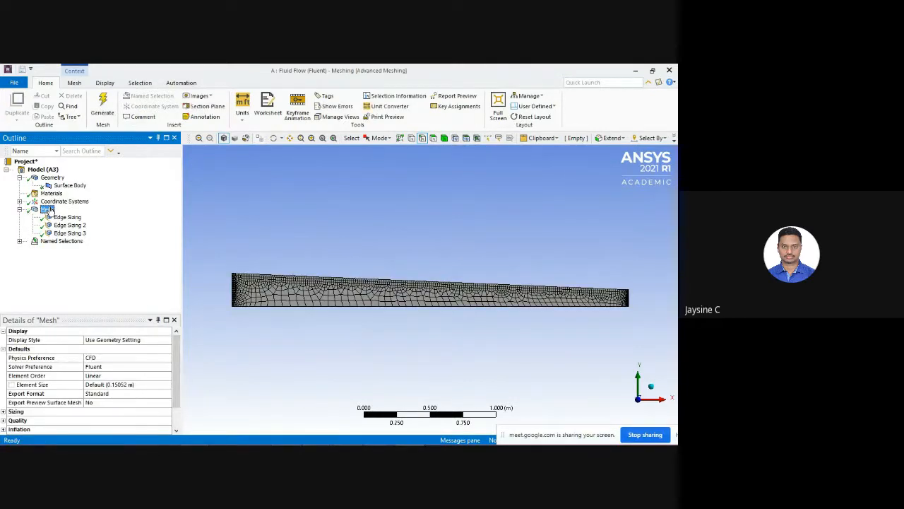
right_click(50, 211)
mouse_move(78, 213)
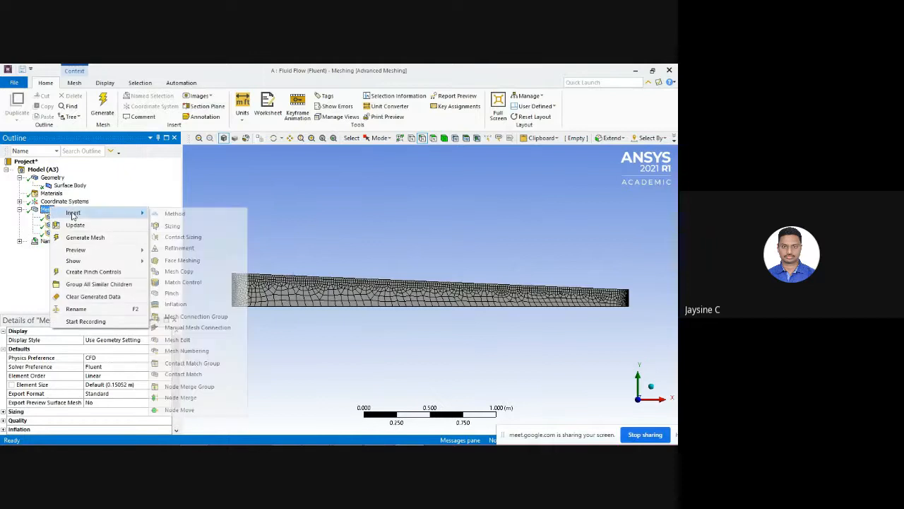
click(177, 229)
click(308, 306)
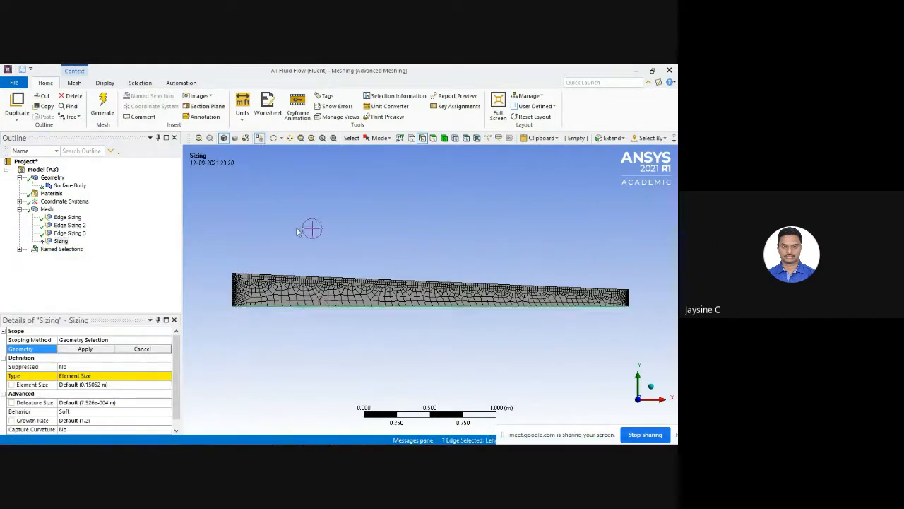
click(306, 295)
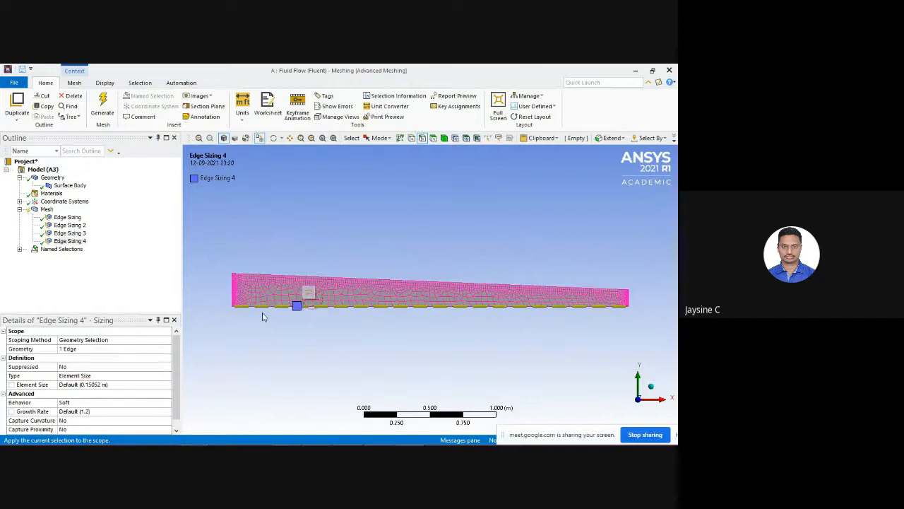
- Define the axis edge sizing as Number of Divisions with a parameterized value of 200, and regenerate the mesh
click(77, 375)
click(168, 375)
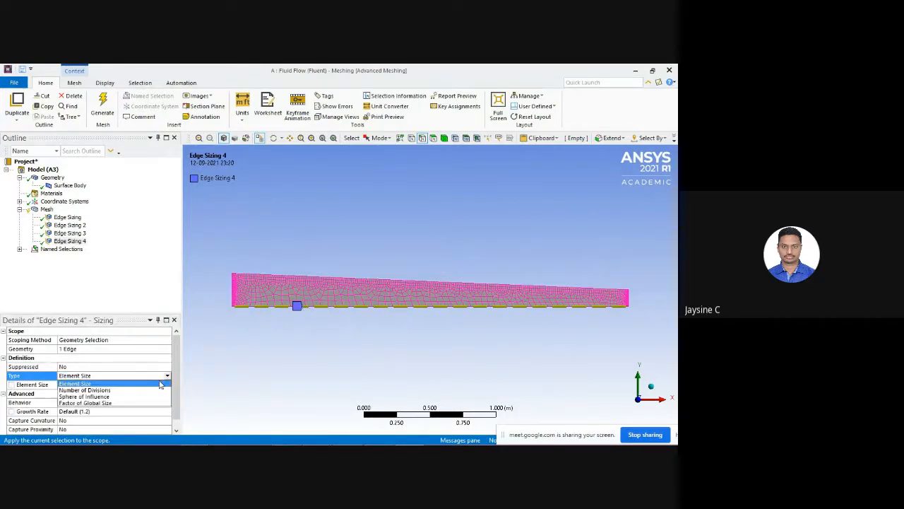
click(152, 390)
click(106, 385)
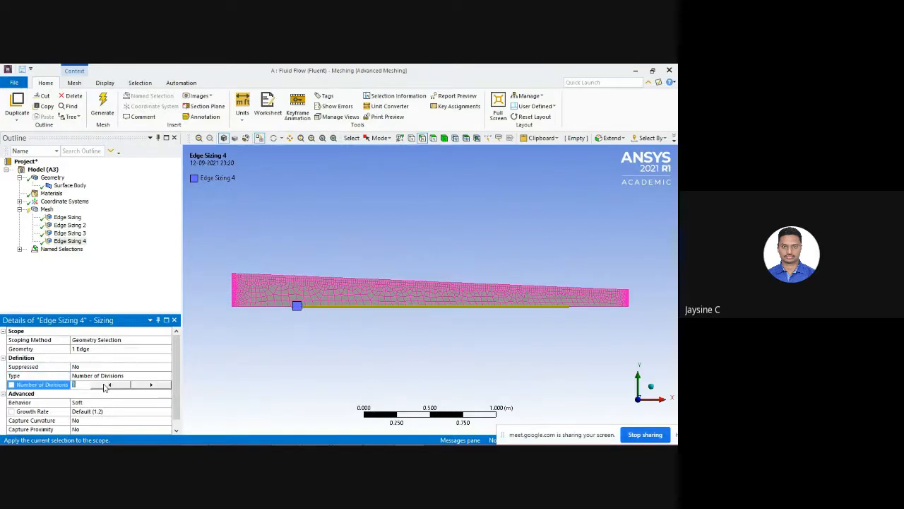
text(200)
click(12, 385)
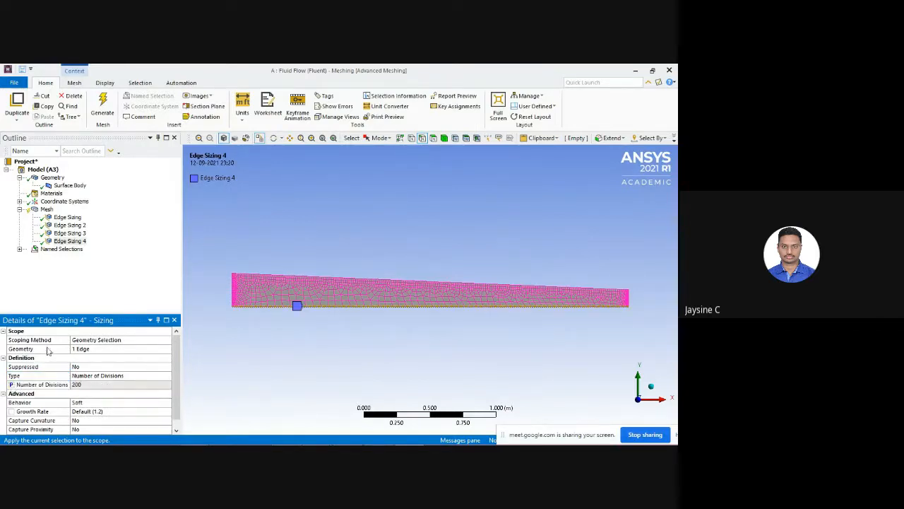
click(97, 106)
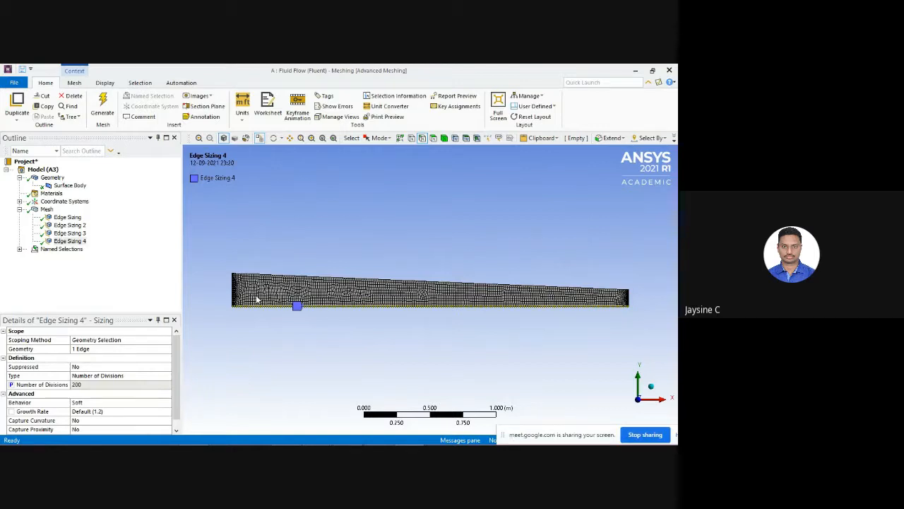
scroll(376, 304, up, 1)
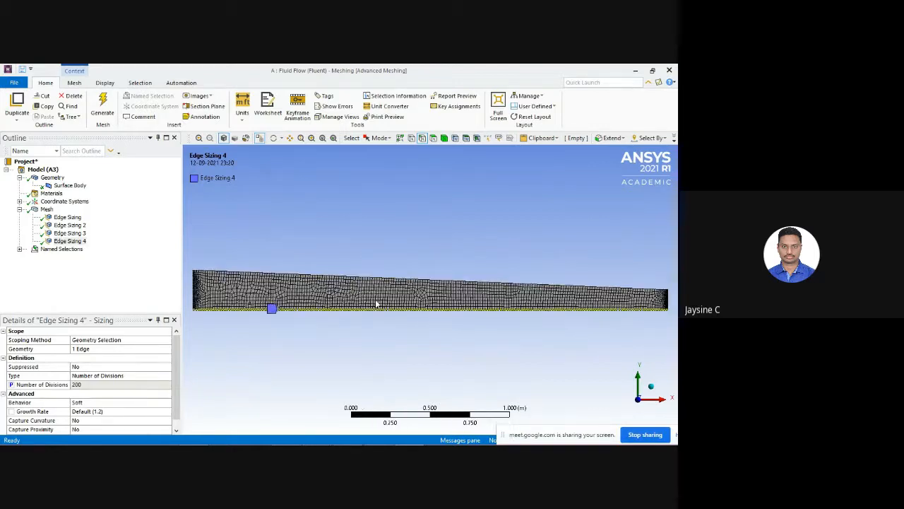
scroll(376, 303, up, 3)
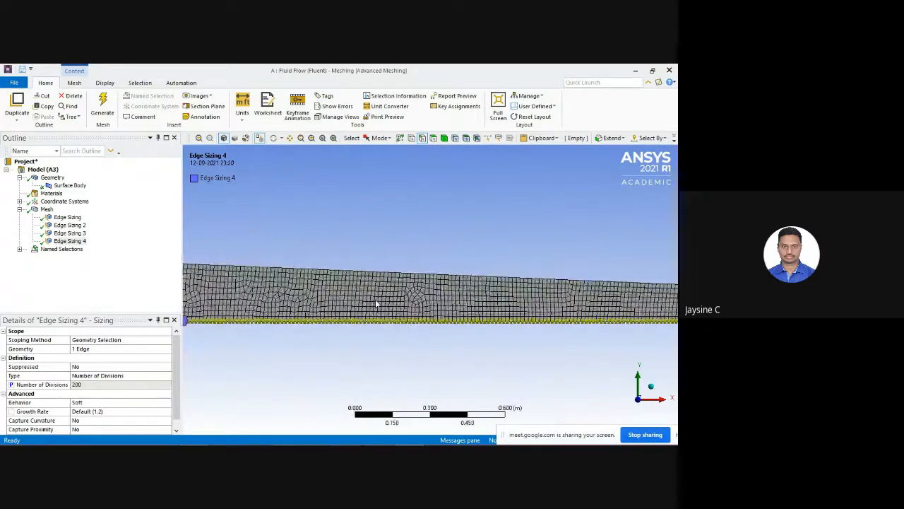
scroll(375, 300, down, 5)
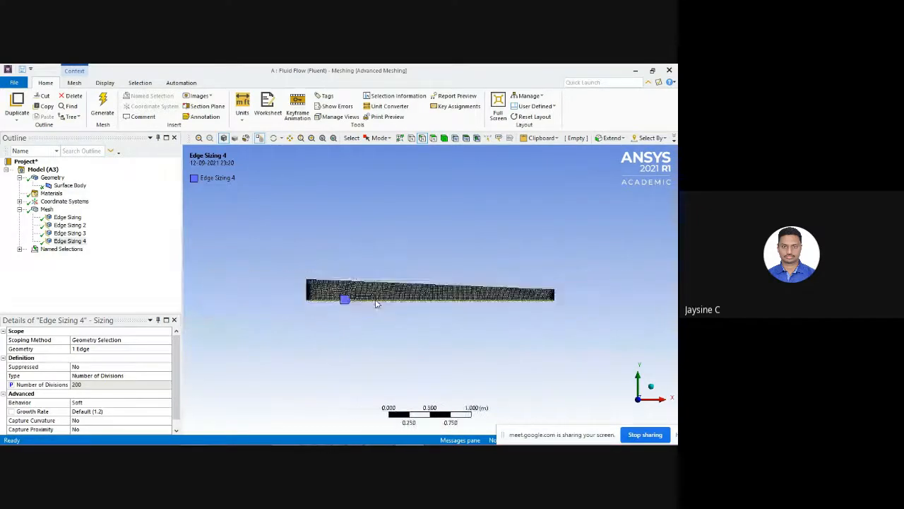
- Insert a Face Meshing control with mapped quadrilaterals and scope it to the nozzle surface
click(47, 210)
right_click(48, 210)
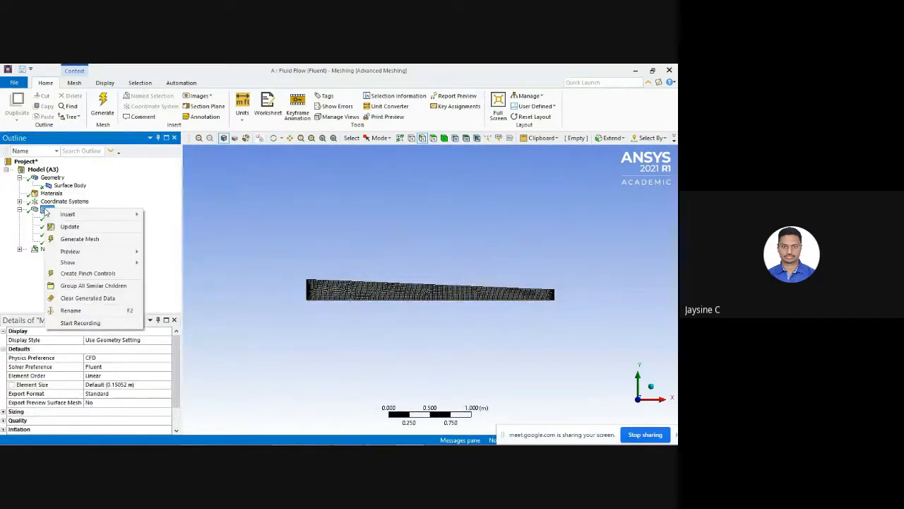
mouse_move(68, 216)
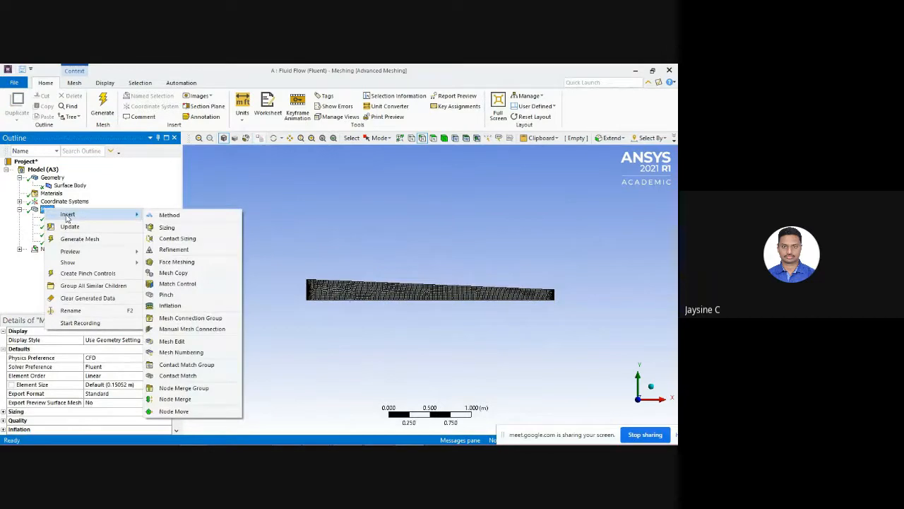
click(190, 263)
click(341, 290)
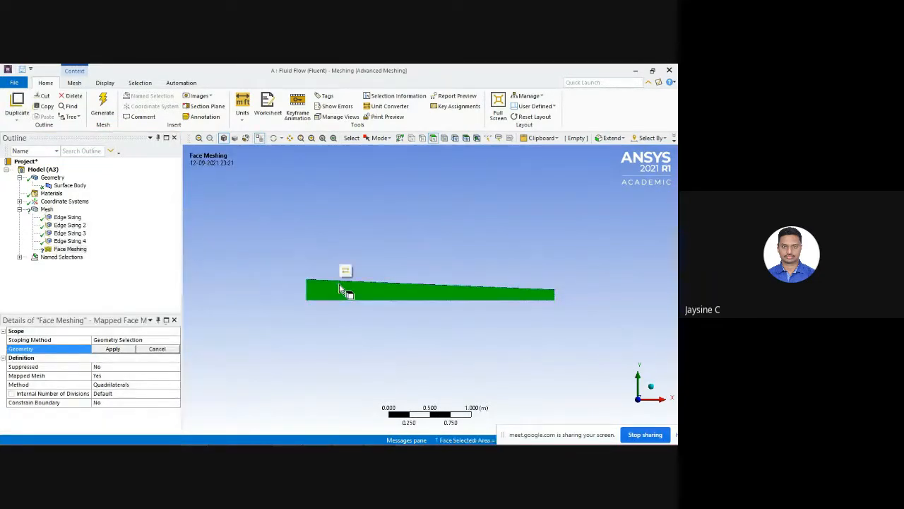
click(345, 271)
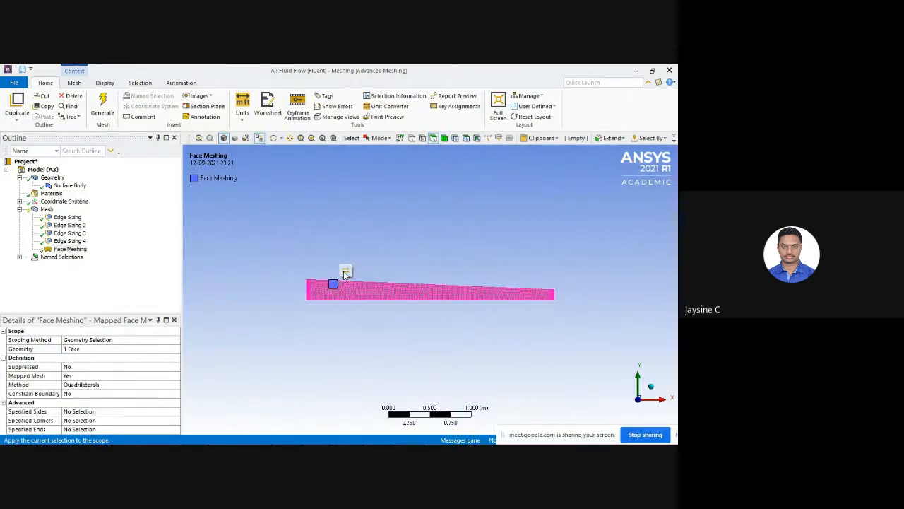
- Generate the mapped face mesh and inspect its cells up close along the upper wall
click(100, 106)
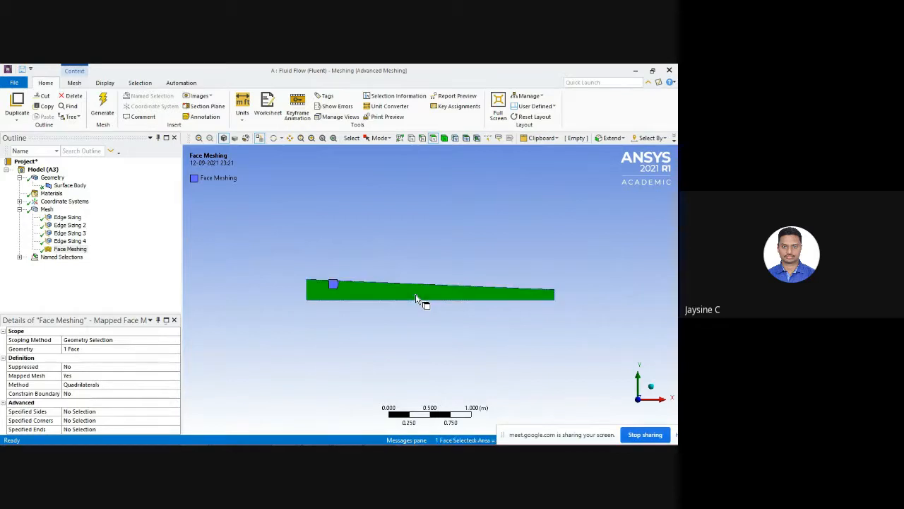
scroll(415, 298, up, 3)
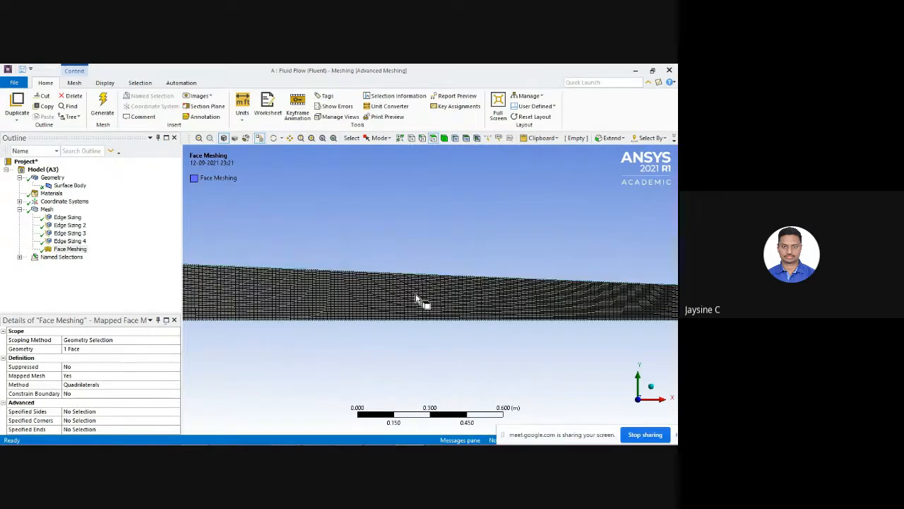
scroll(320, 302, up, 1)
scroll(320, 302, up, 5)
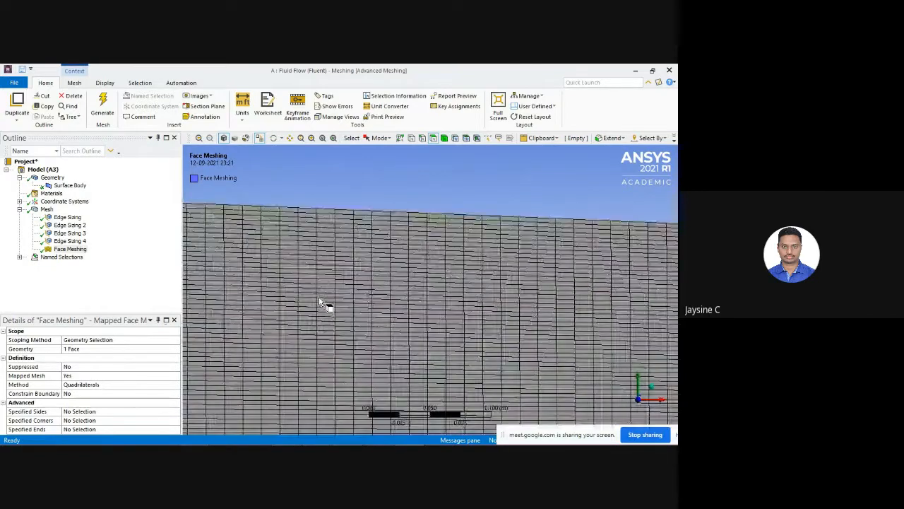
- Expand the statistics in the overall mesh settings and flag the element count as an output parameter
scroll(320, 301, down, 3)
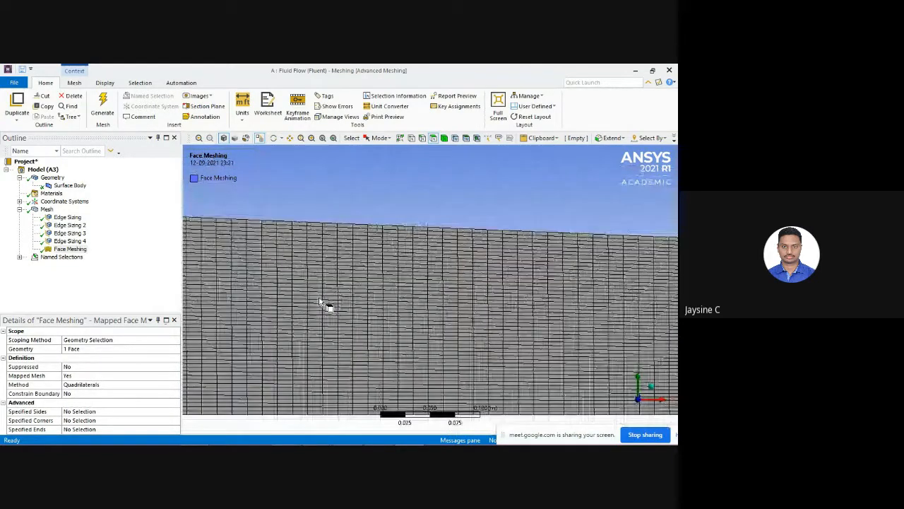
scroll(320, 302, down, 4)
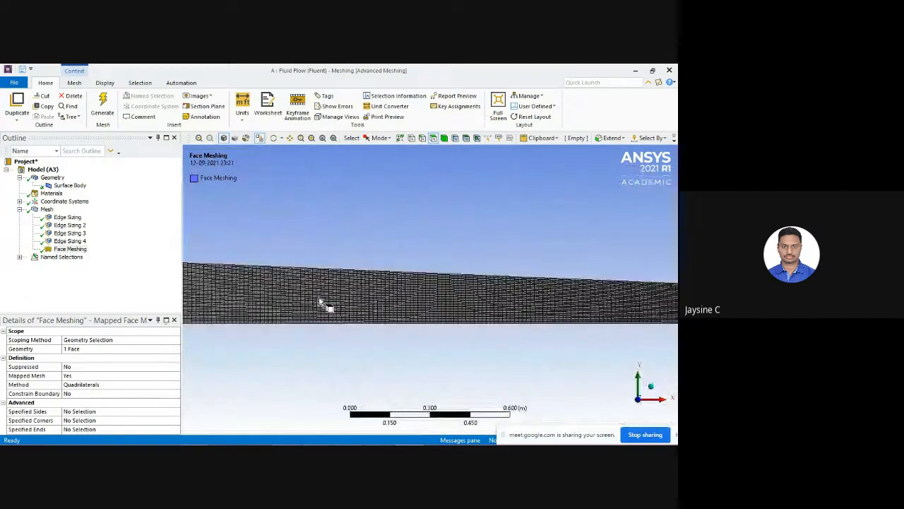
scroll(320, 301, down, 2)
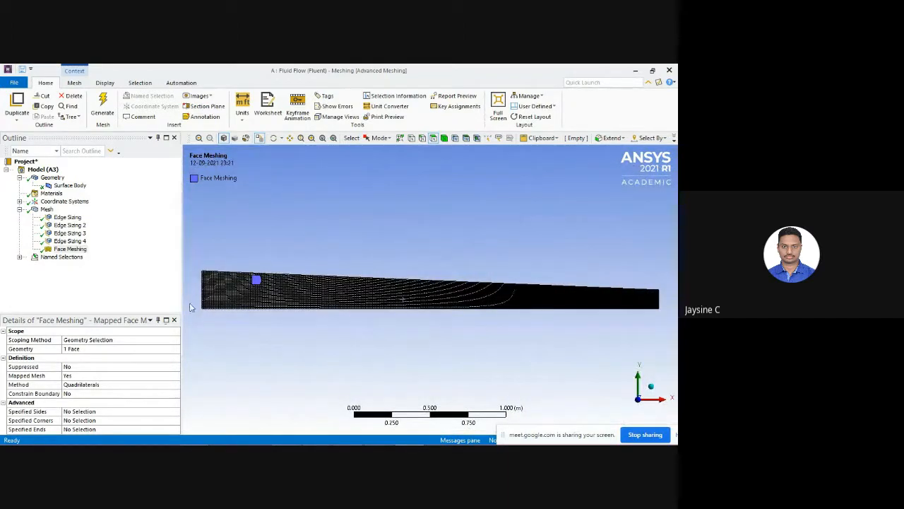
click(125, 340)
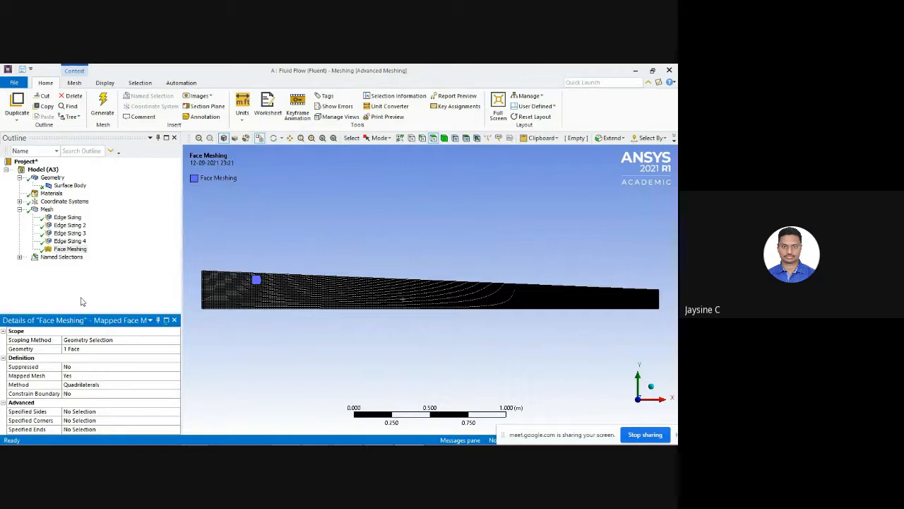
click(47, 209)
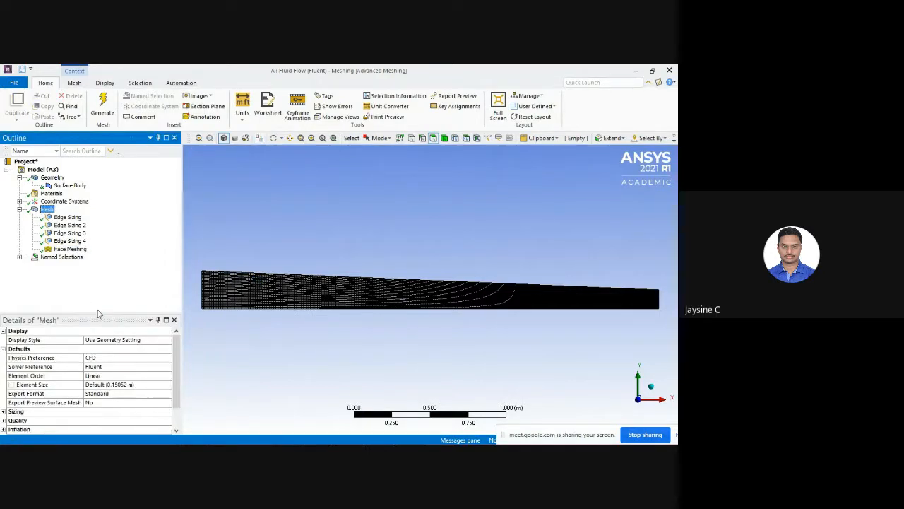
scroll(97, 367, down, 1)
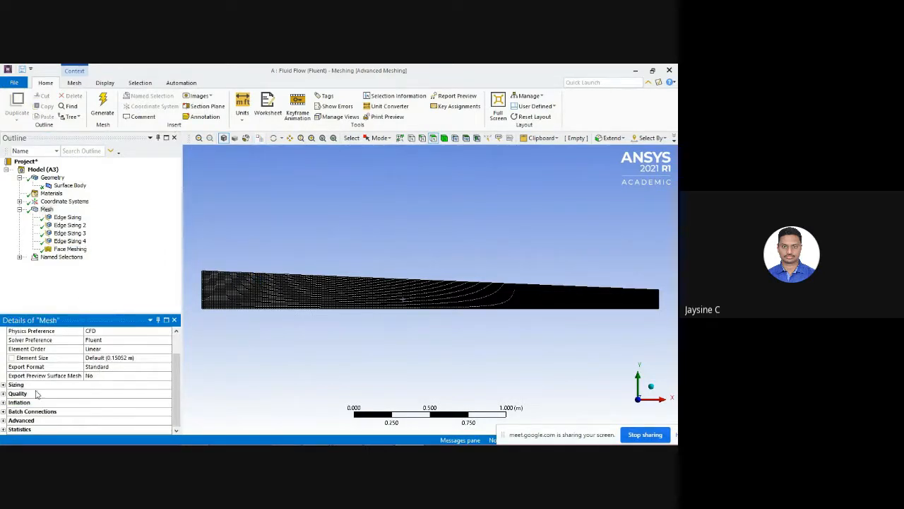
click(47, 209)
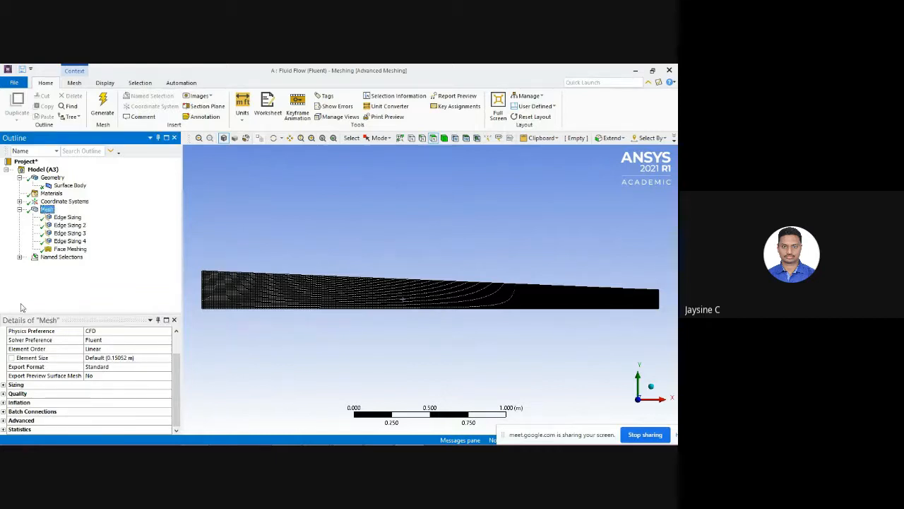
click(3, 429)
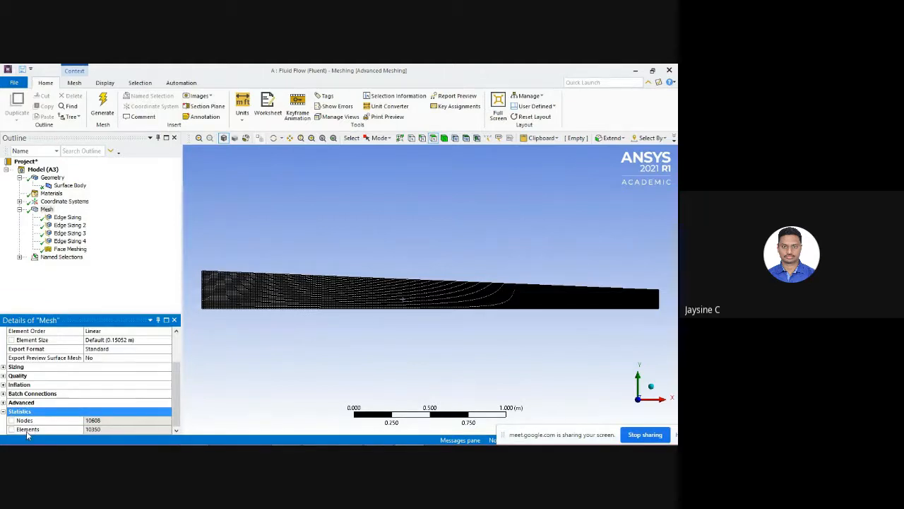
scroll(14, 432, up, 2)
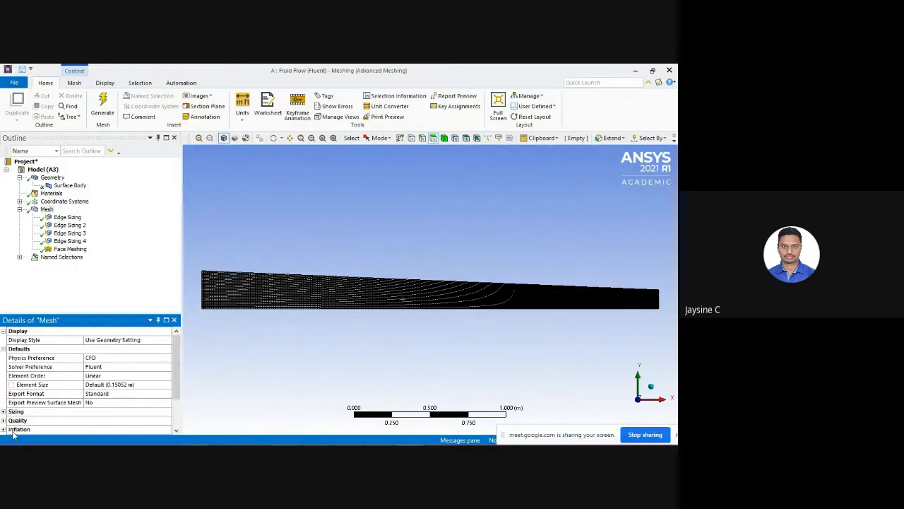
scroll(14, 436, down, 2)
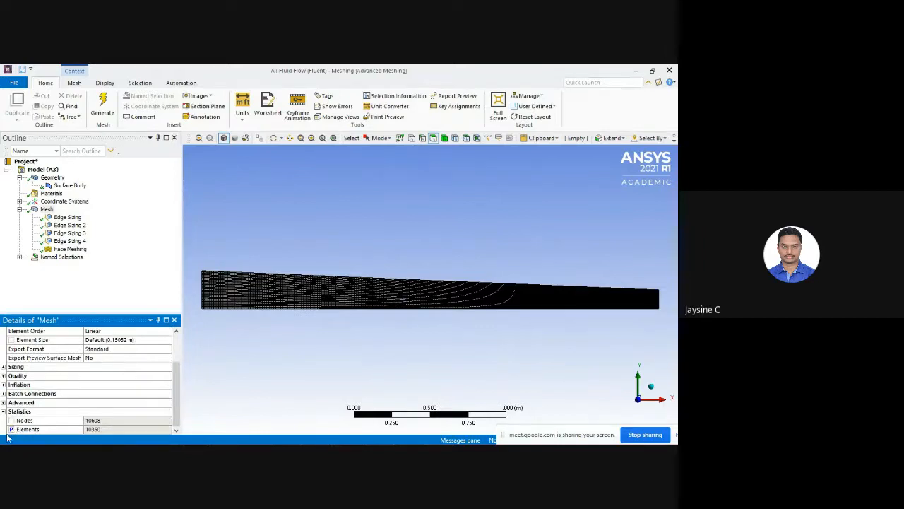
click(124, 257)
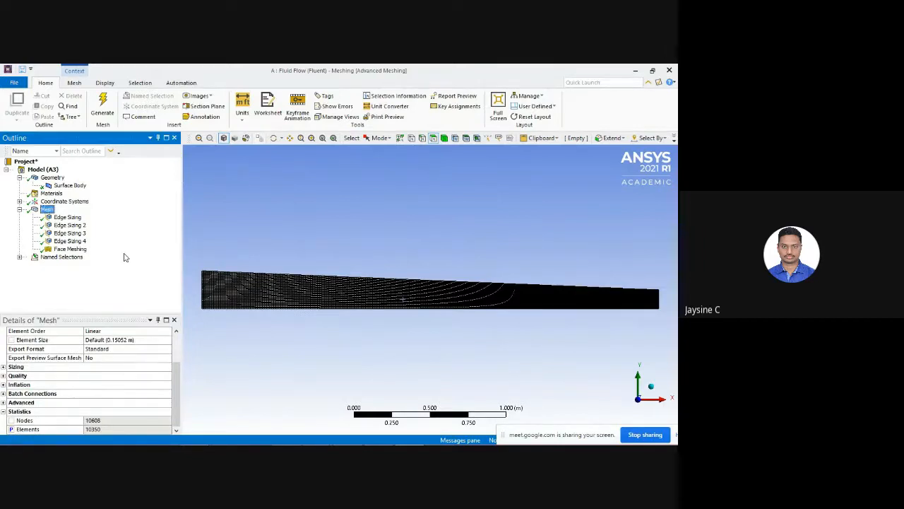
- Close the mesh editor and update the Mesh cell of the Fluid Flow (Fluent) system in the project schematic
click(14, 82)
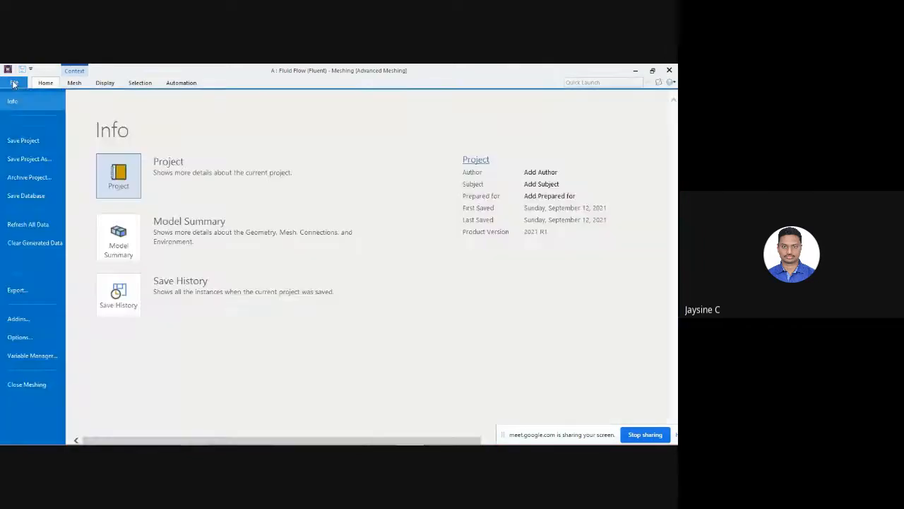
click(36, 386)
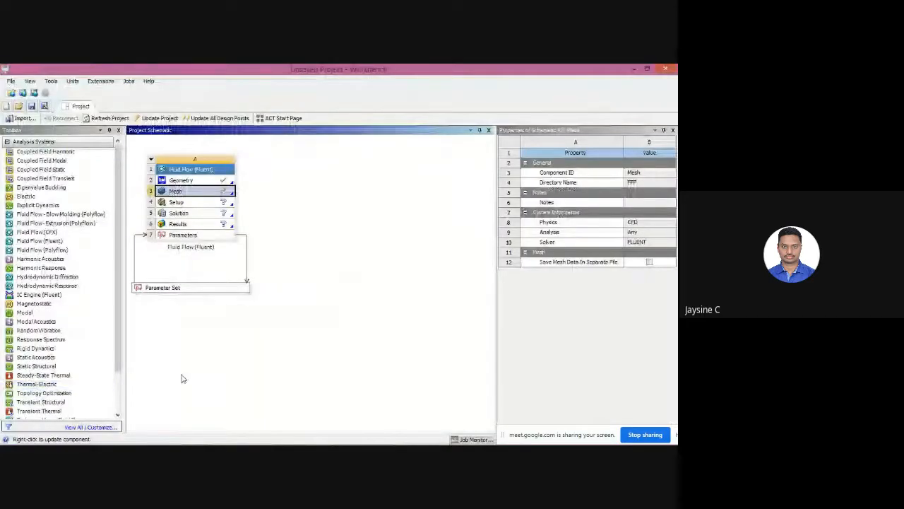
right_click(222, 193)
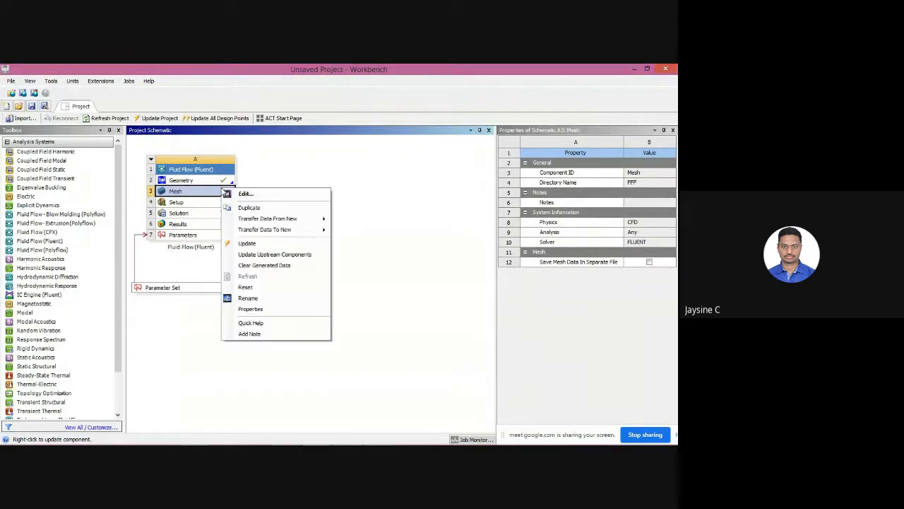
click(244, 247)
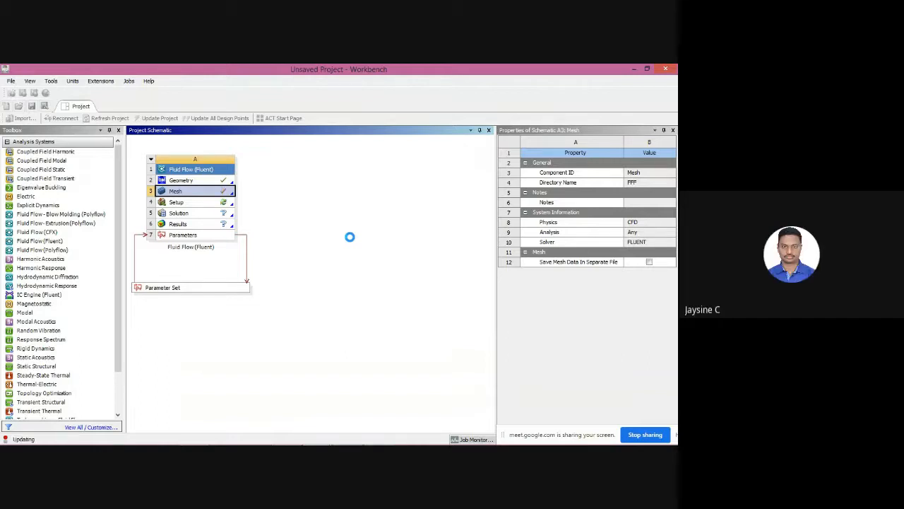
- Reopen the mesh and show the settings of Edge Sizing 2 on the nozzle's short right-hand edge
double_click(188, 193)
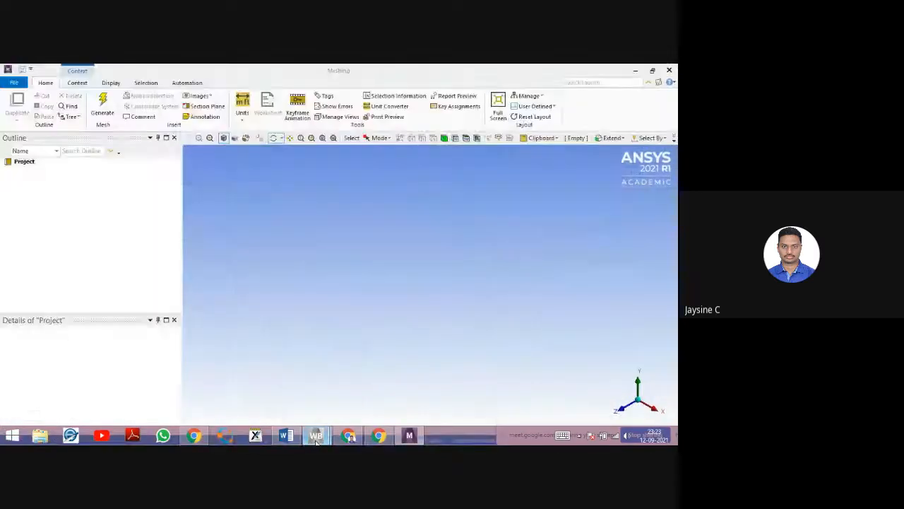
mouse_move(316, 440)
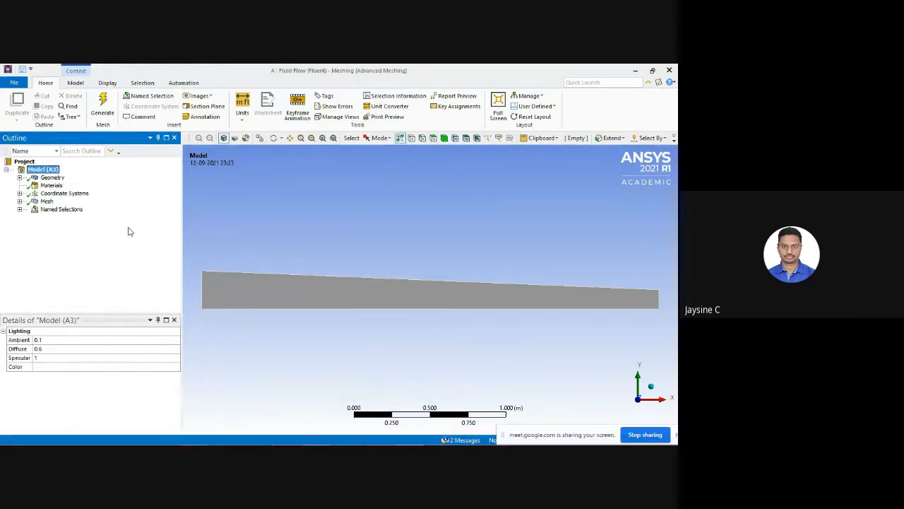
click(20, 202)
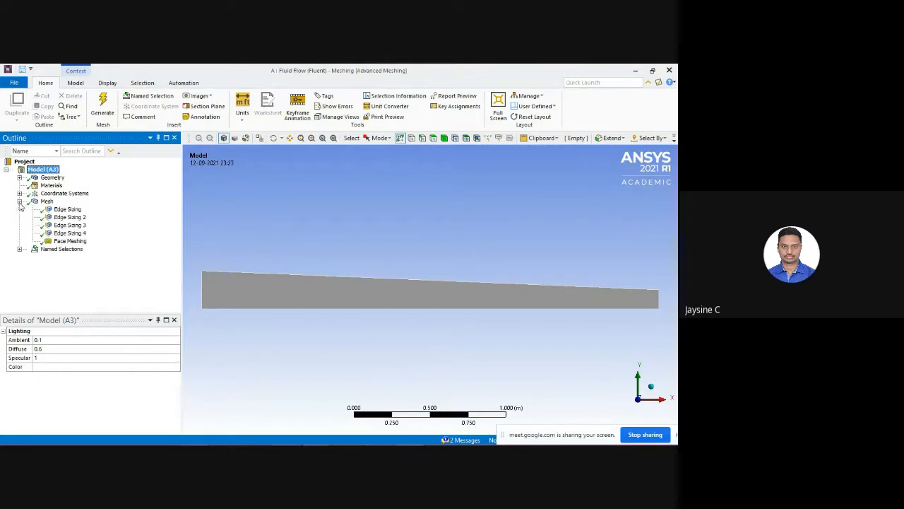
click(63, 218)
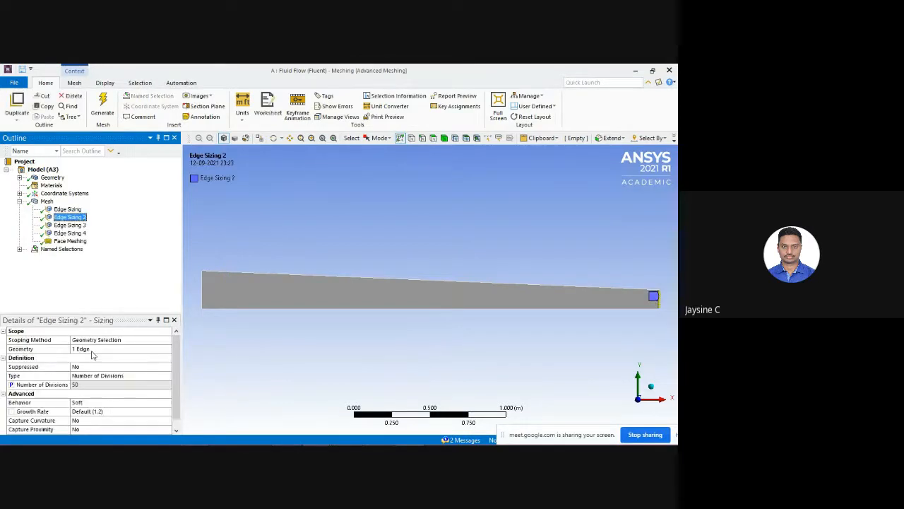
scroll(92, 355, down, 1)
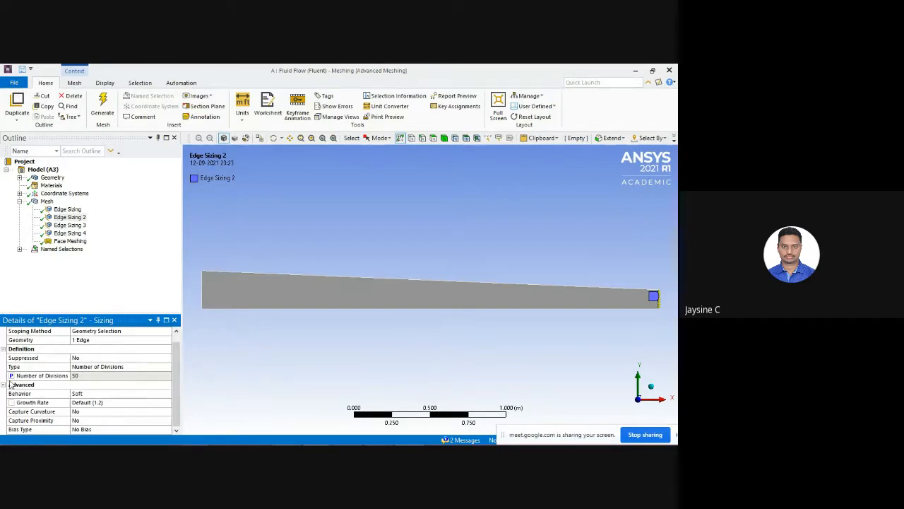
- Magnify the Edge Sizing 2 details, clear and restore the parameter flag on Number of Divisions, and close the magnifier
key(super+plus)
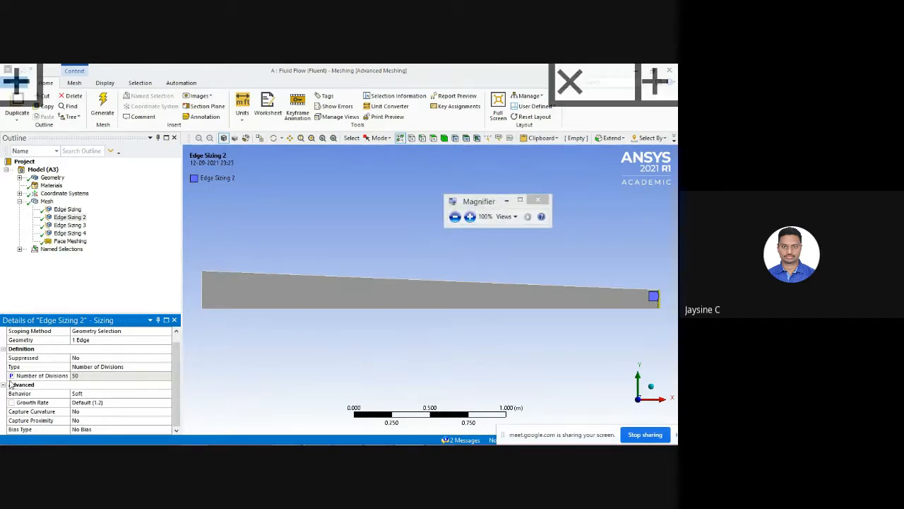
key(super+plus)
key(super+plus)
key(super+plus)
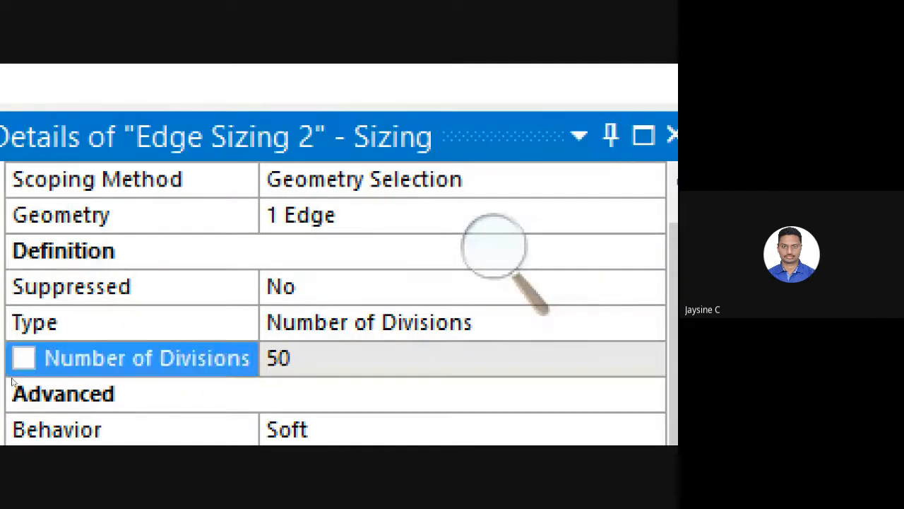
scroll(12, 381, up, 1)
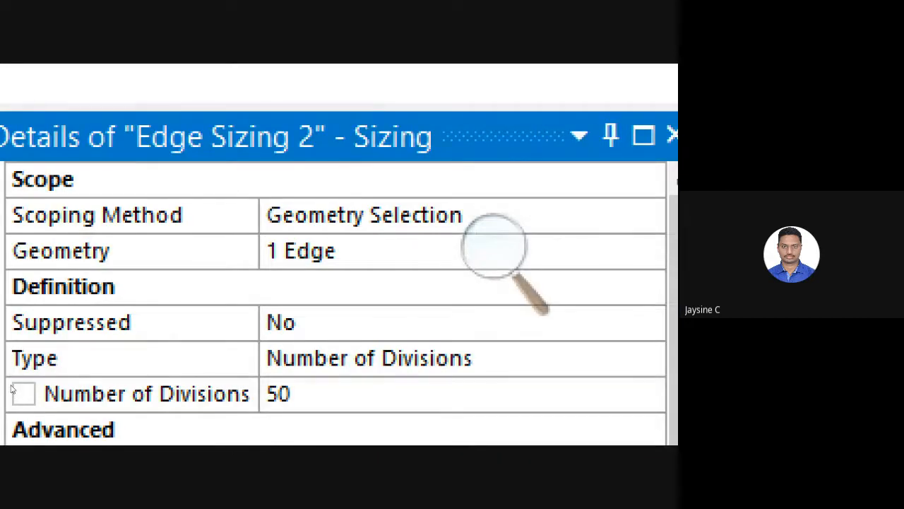
click(16, 391)
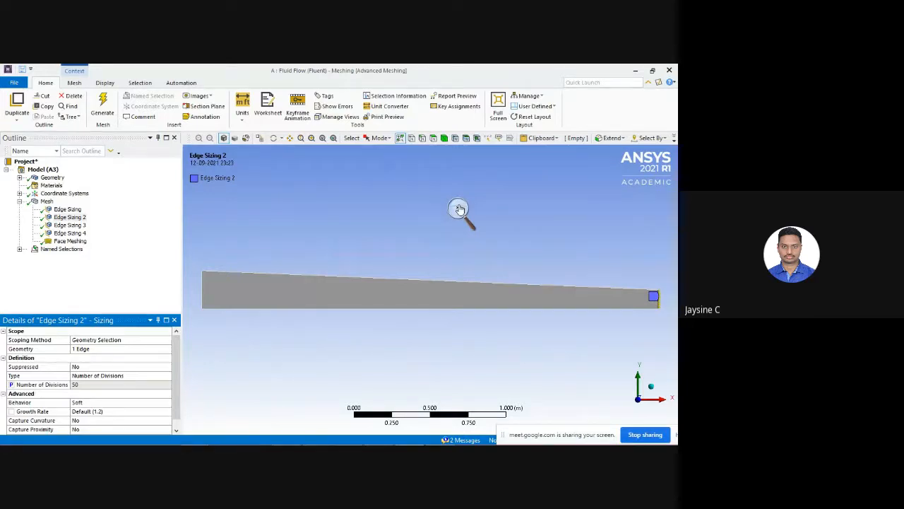
click(460, 209)
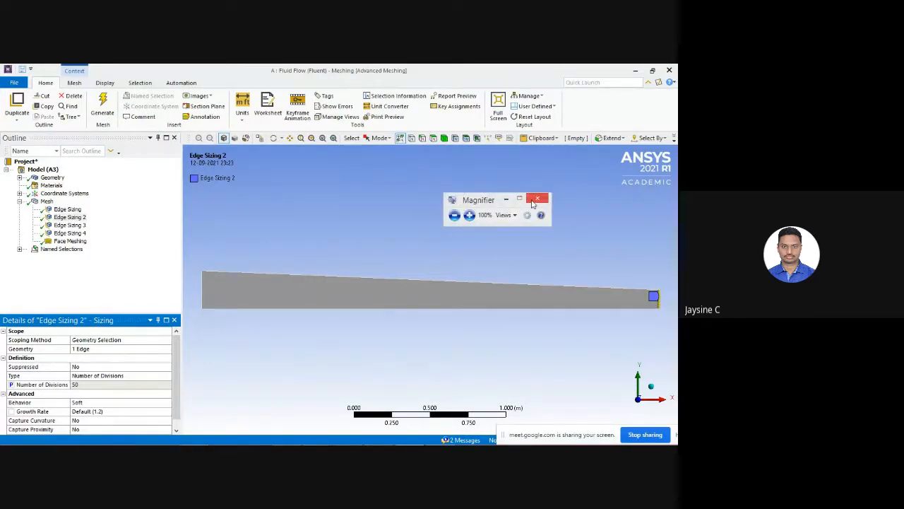
click(535, 200)
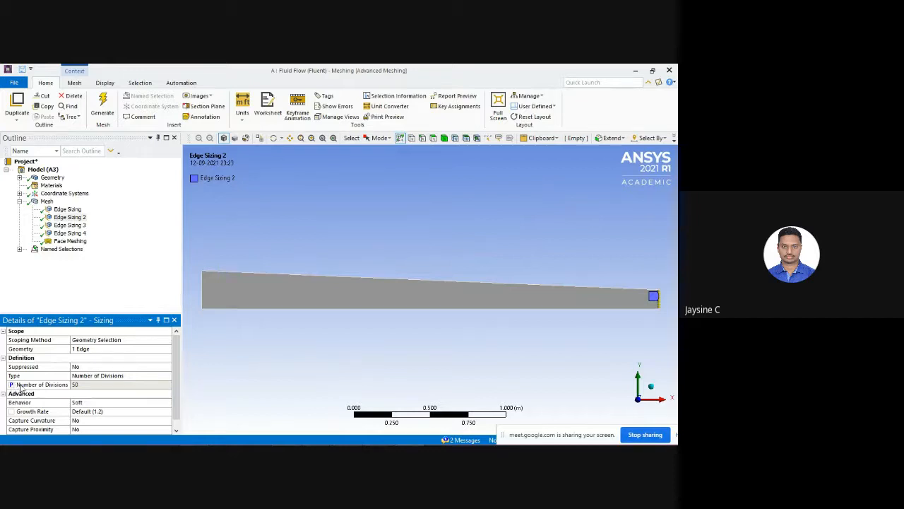
- Expand the mesh statistics and clear and restore the parameter flag on the element count
scroll(22, 388, down, 1)
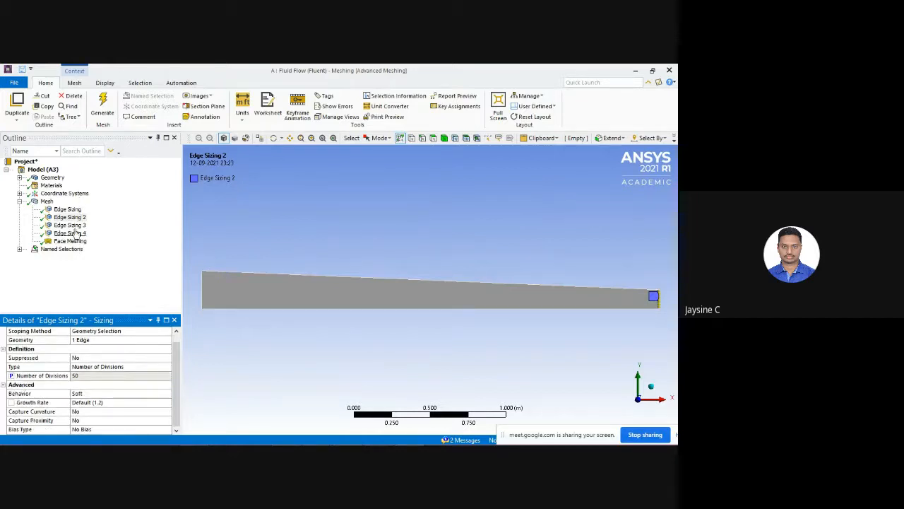
click(47, 201)
scroll(74, 360, down, 3)
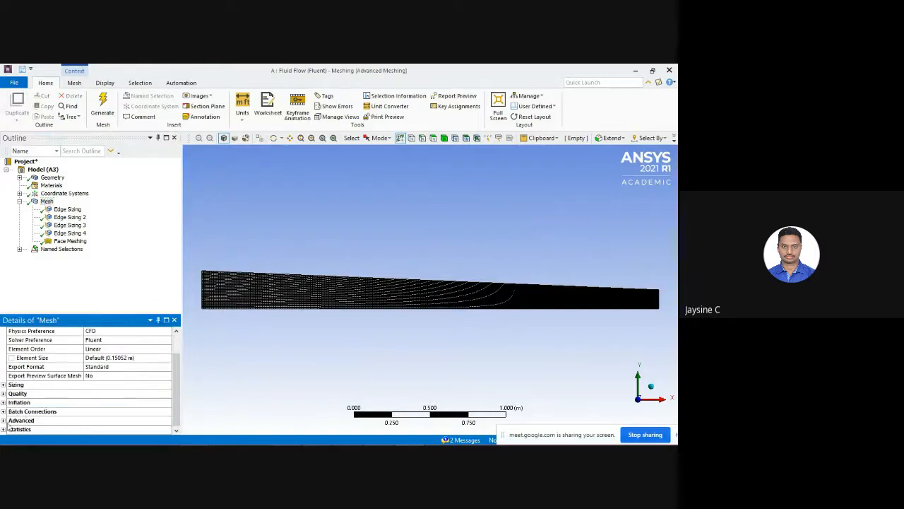
click(3, 430)
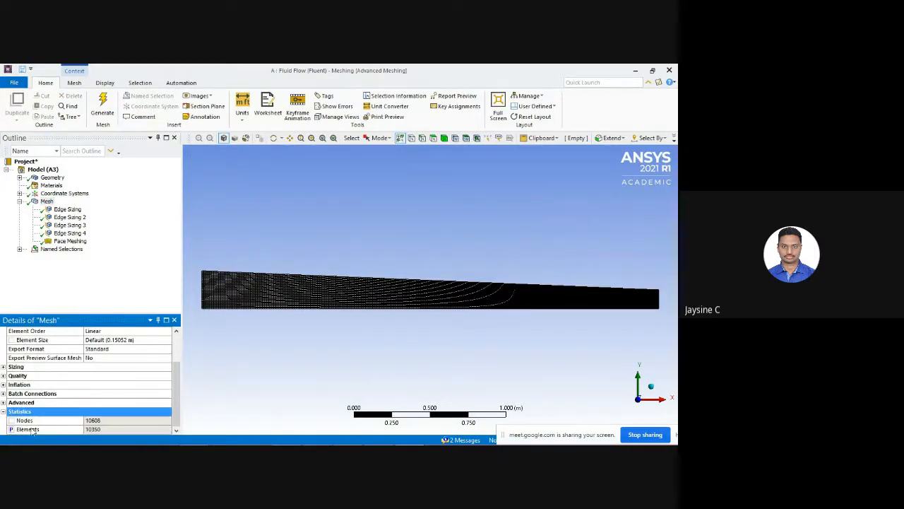
click(11, 429)
click(11, 429)
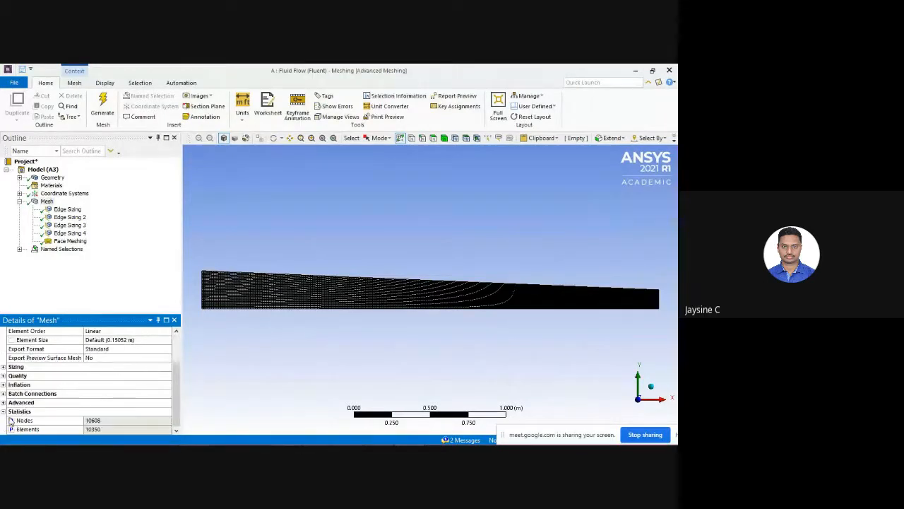
scroll(13, 424, up, 2)
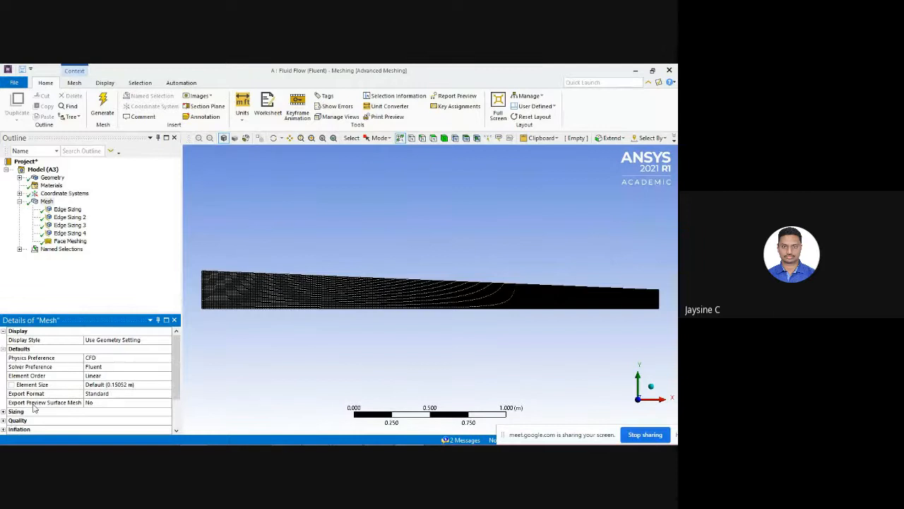
scroll(34, 407, down, 2)
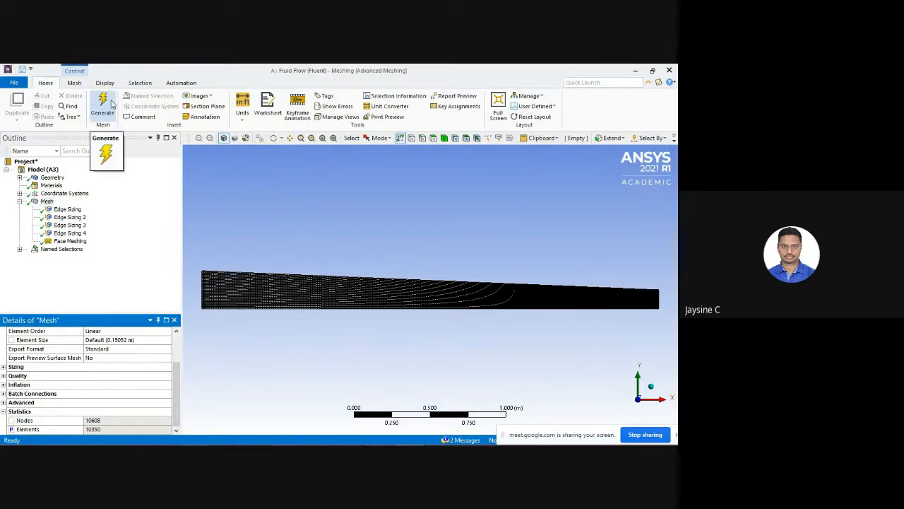
- Generate the mesh again and close the meshing editor to return to the project schematic
click(109, 103)
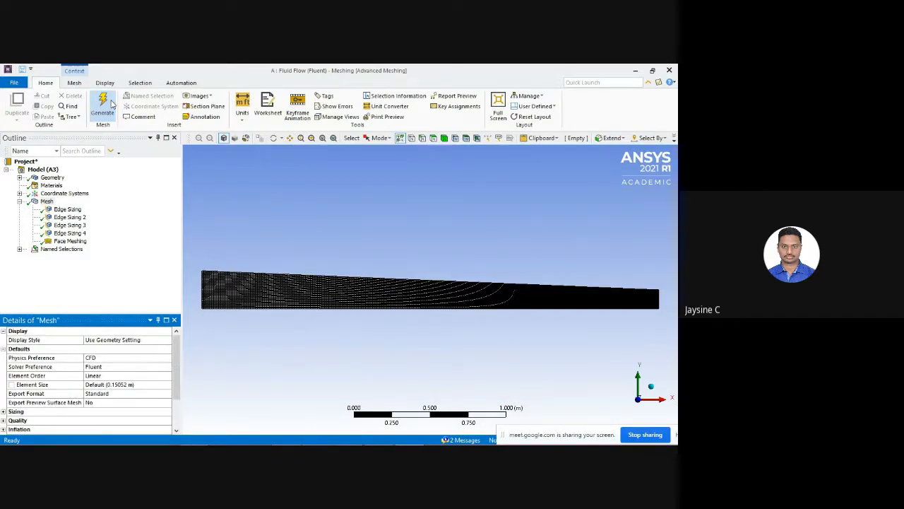
click(79, 257)
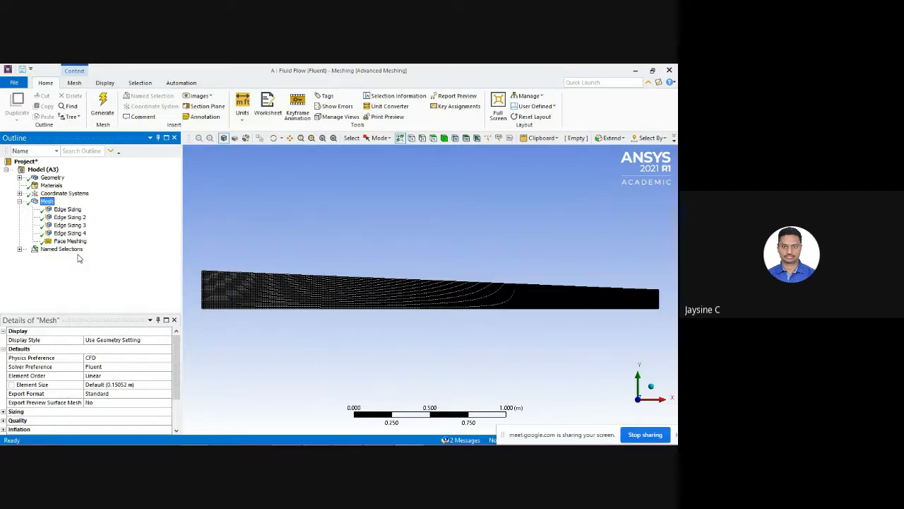
click(13, 83)
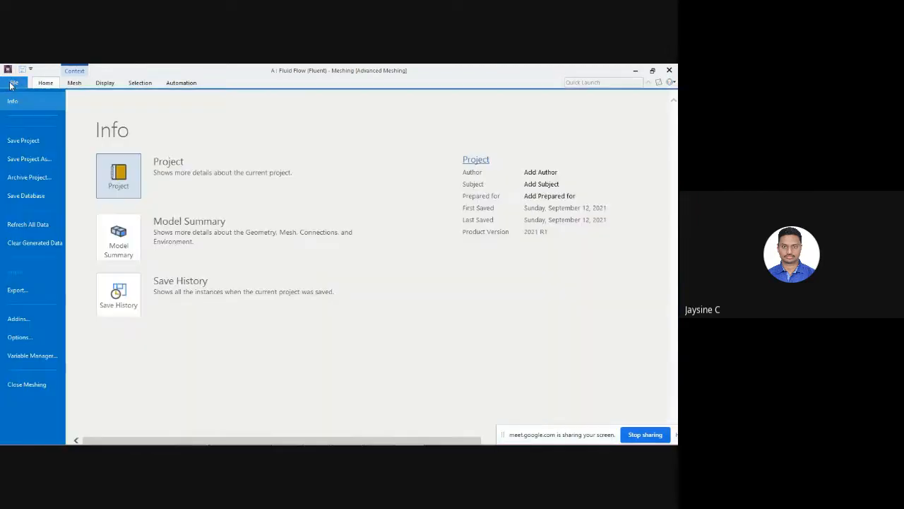
click(14, 387)
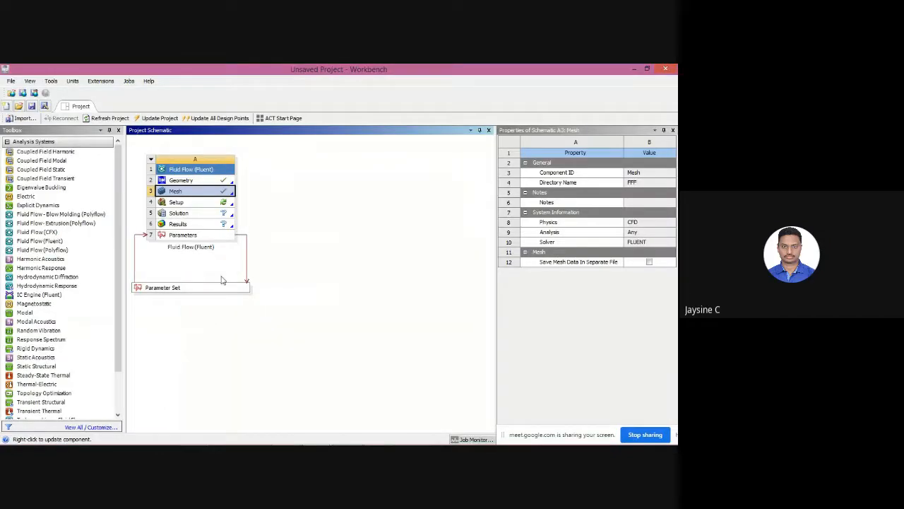
- Open the Setup cell of the Fluid Flow (Fluent) system and start Fluent with Double Precision enabled
click(186, 204)
right_click(189, 205)
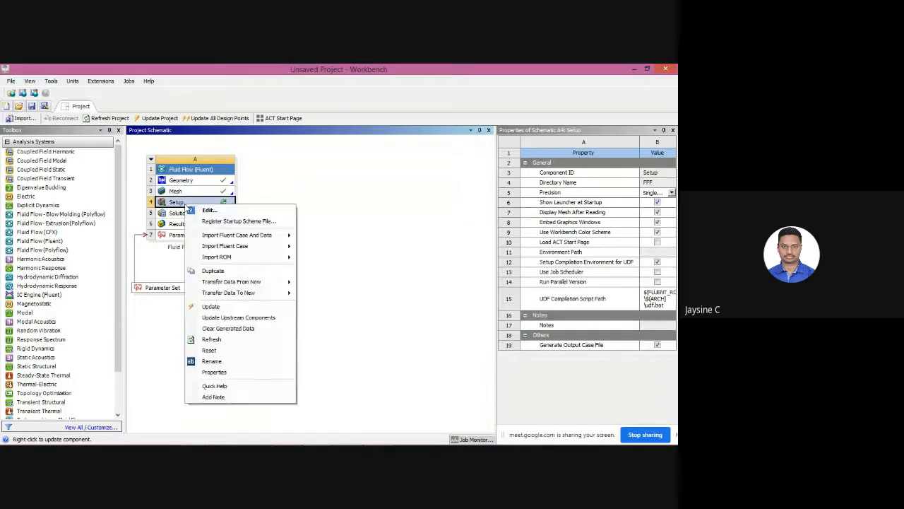
click(197, 208)
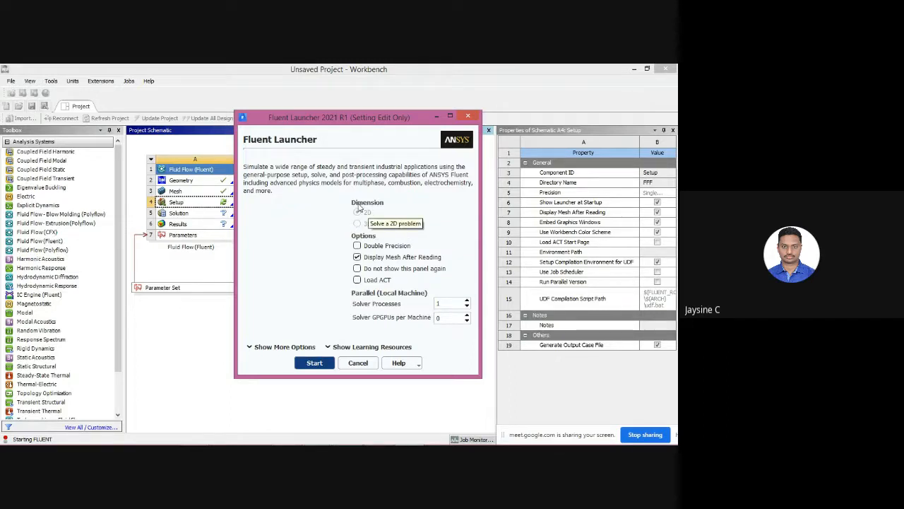
click(358, 245)
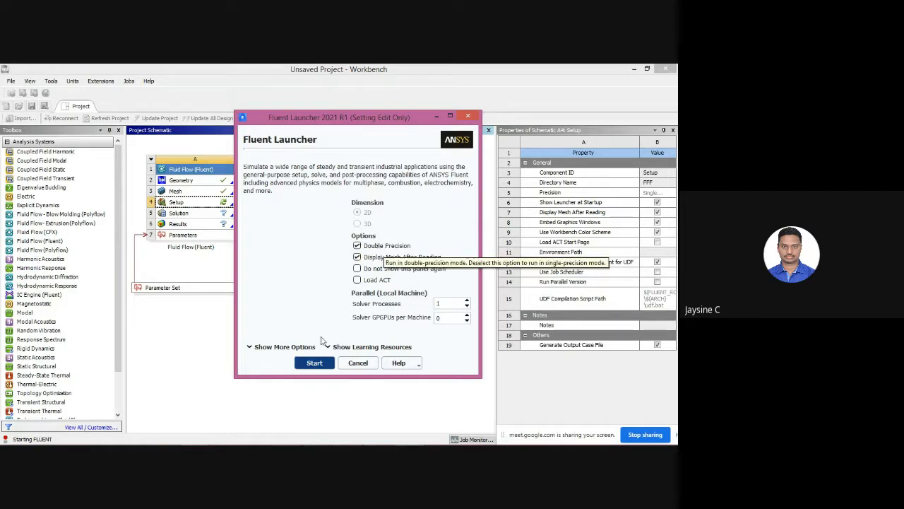
click(313, 363)
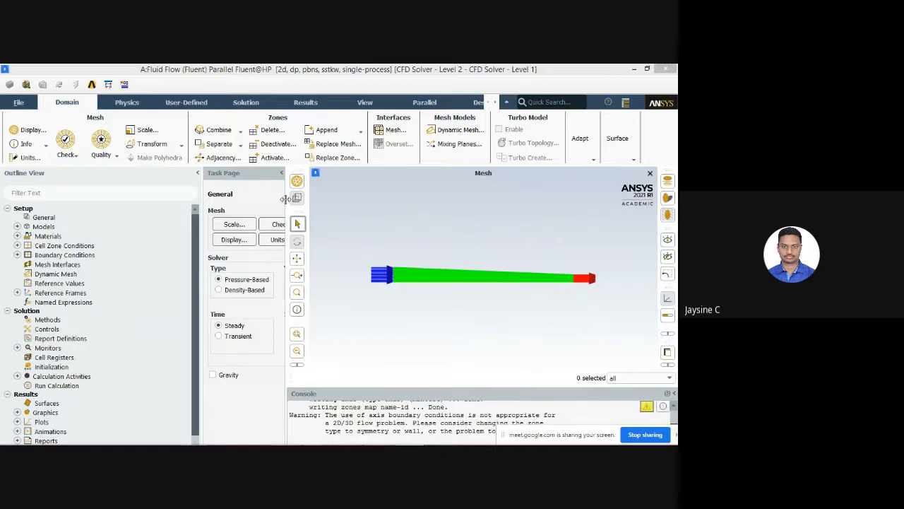
- Widen the General task page and set the solver's 2D Space to Axisymmetric
drag(286, 206, 410, 209)
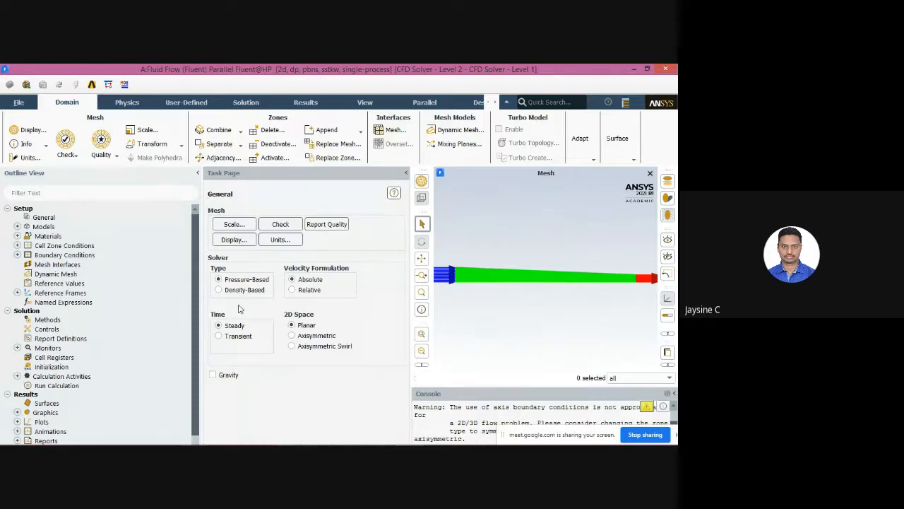
mouse_move(325, 443)
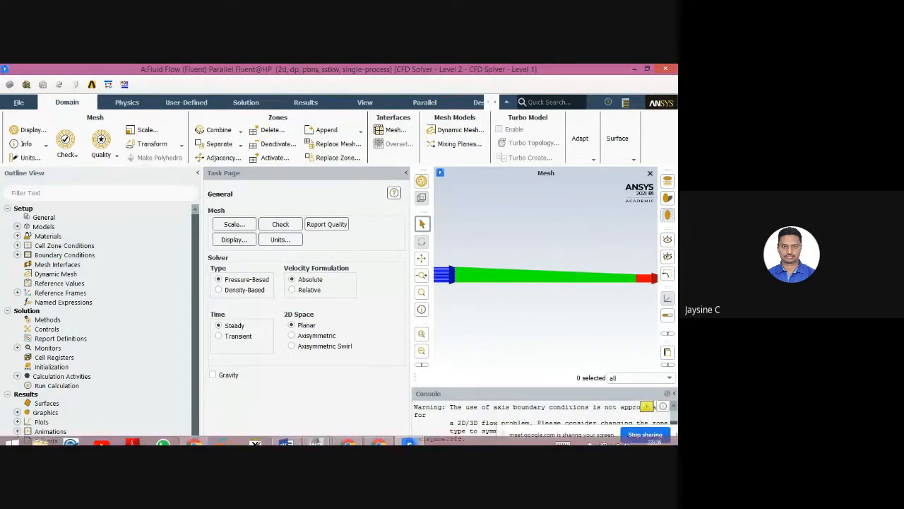
click(350, 436)
click(350, 436)
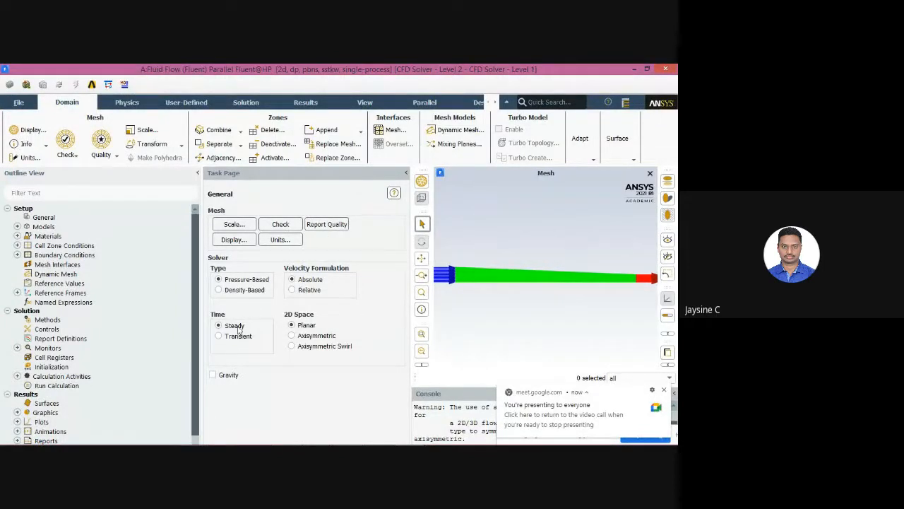
click(292, 337)
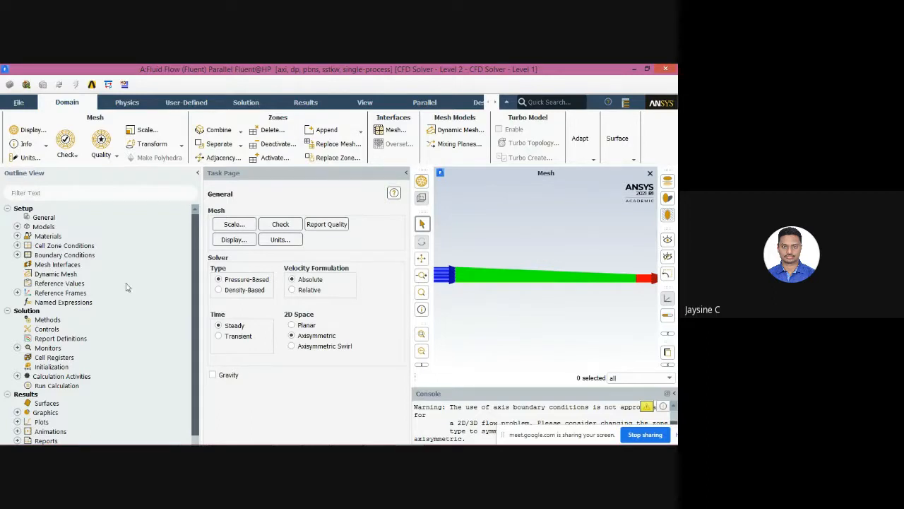
- Expand the physics models in the setup outline and open the Models task page
click(17, 227)
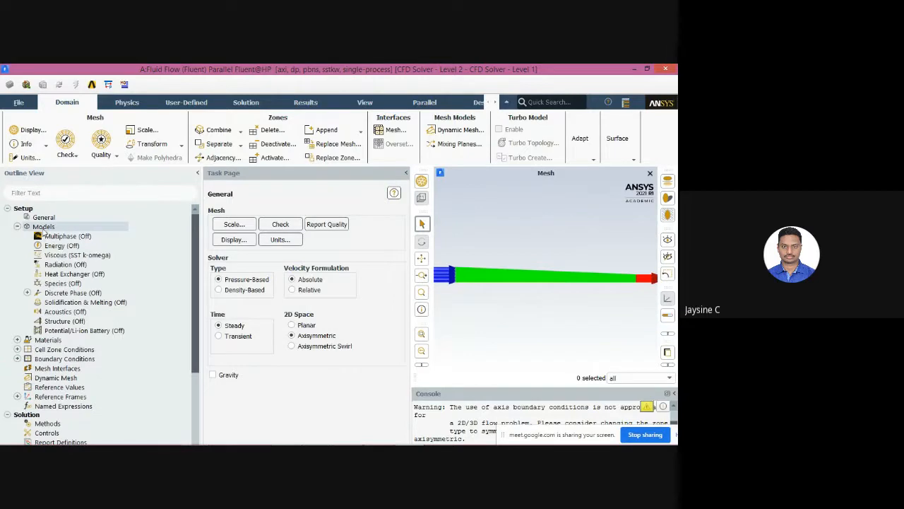
double_click(45, 228)
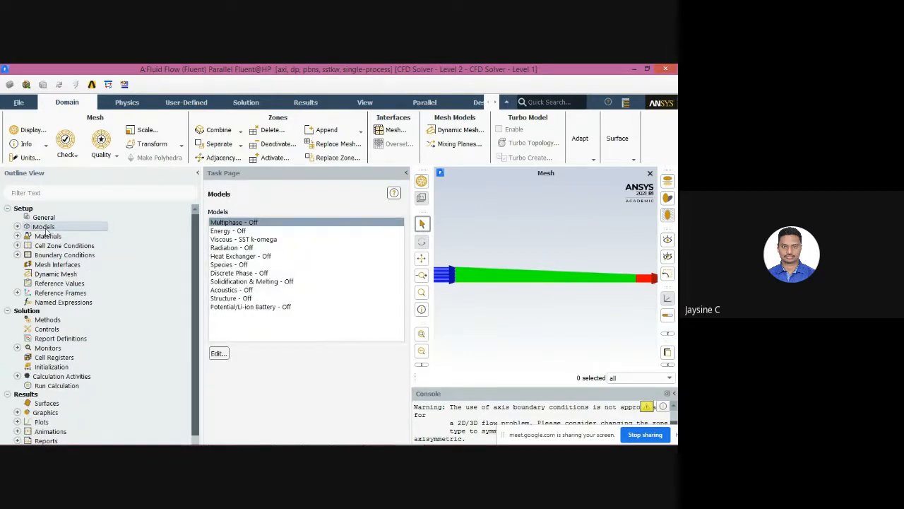
double_click(44, 227)
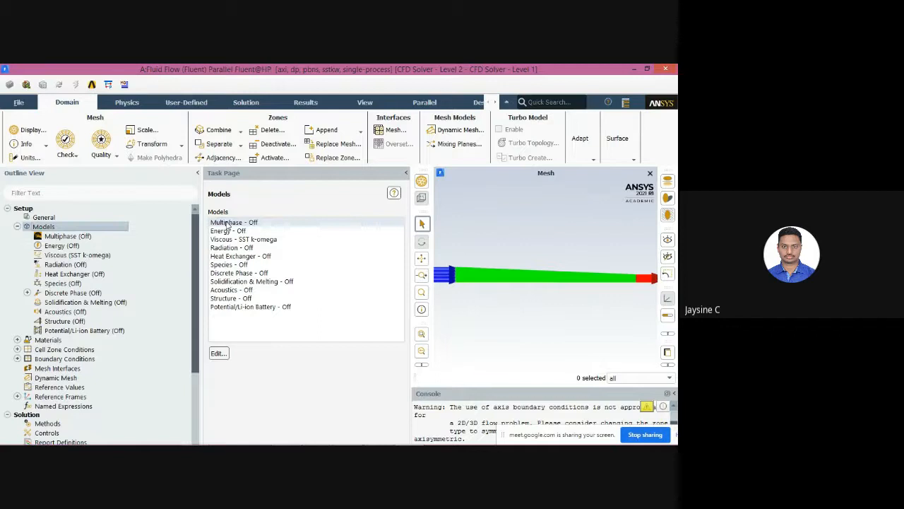
- Switch to the MODEL 3 document in Word and examine the calculated inlet and outlet Reynolds numbers
key(alt+Tab)
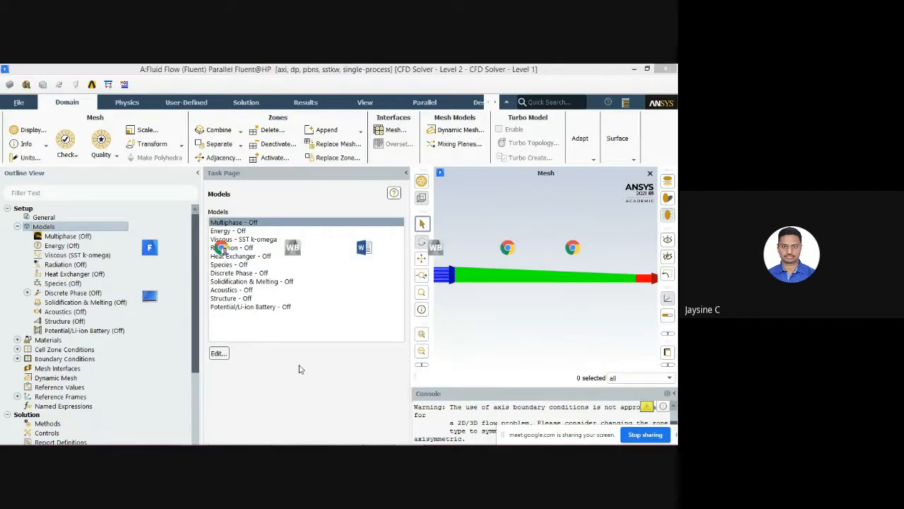
key(alt+Tab)
key(alt+Tab)
key(alt+Tab)
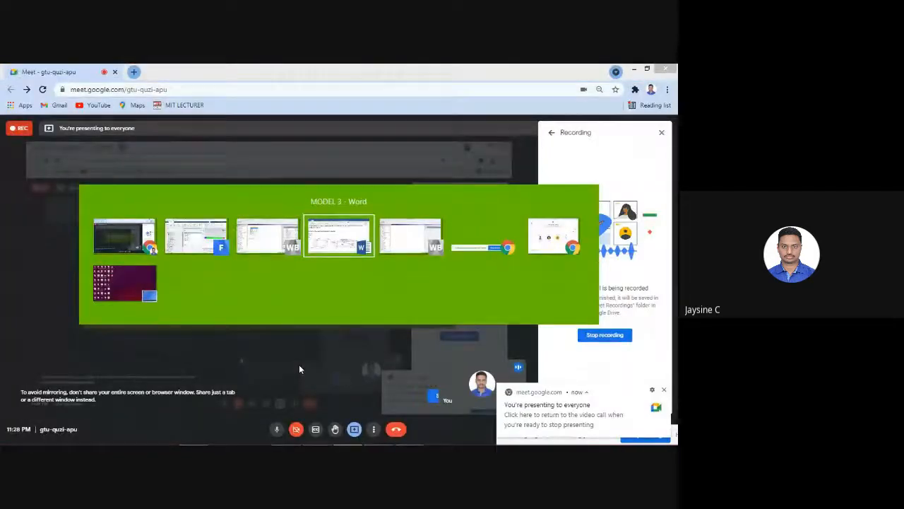
scroll(300, 365, down, 6)
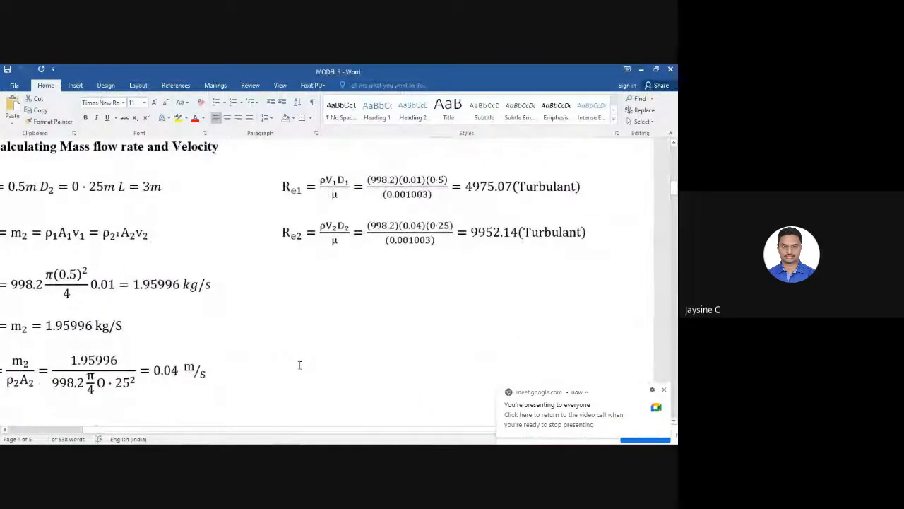
ctrl+scroll(300, 364, down, 1)
scroll(300, 364, right, 3)
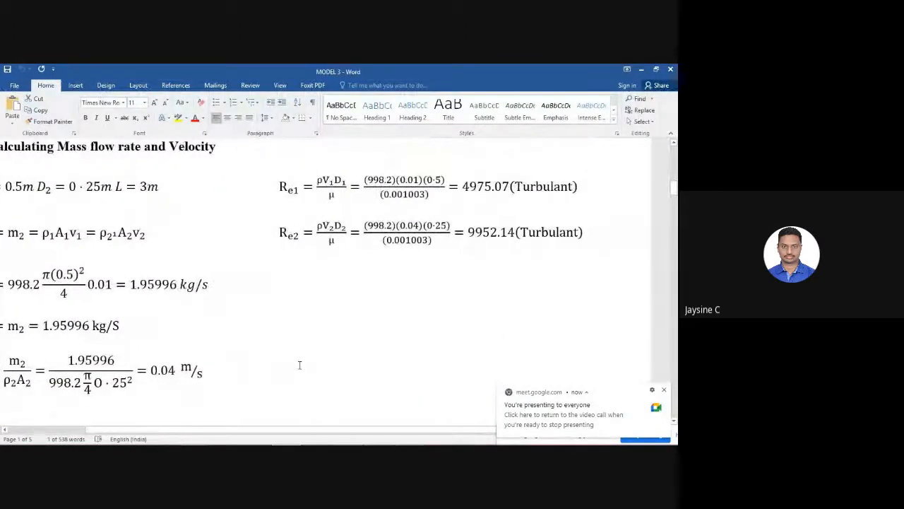
scroll(299, 364, left, 2)
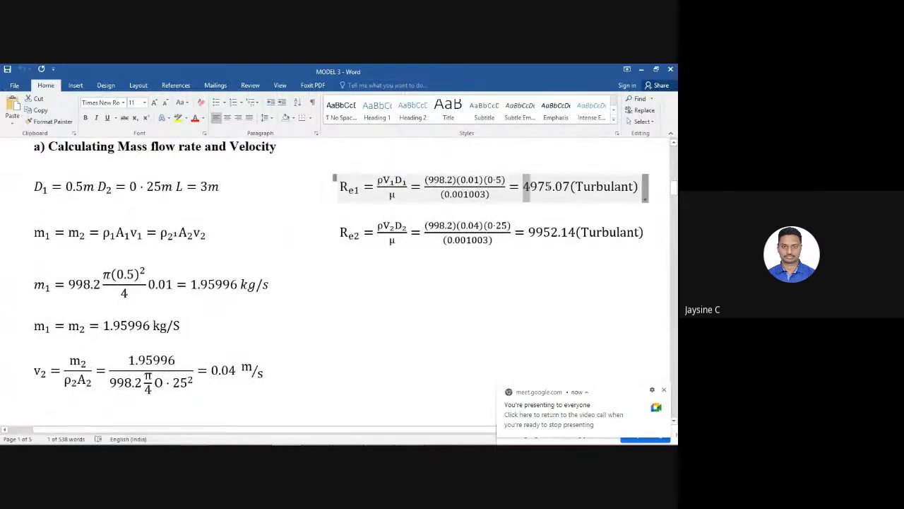
drag(525, 186, 569, 188)
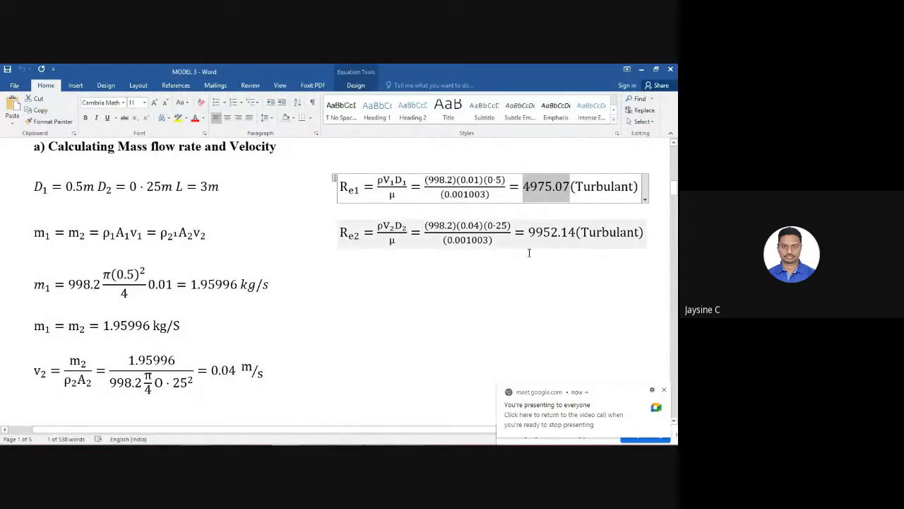
drag(531, 235, 577, 236)
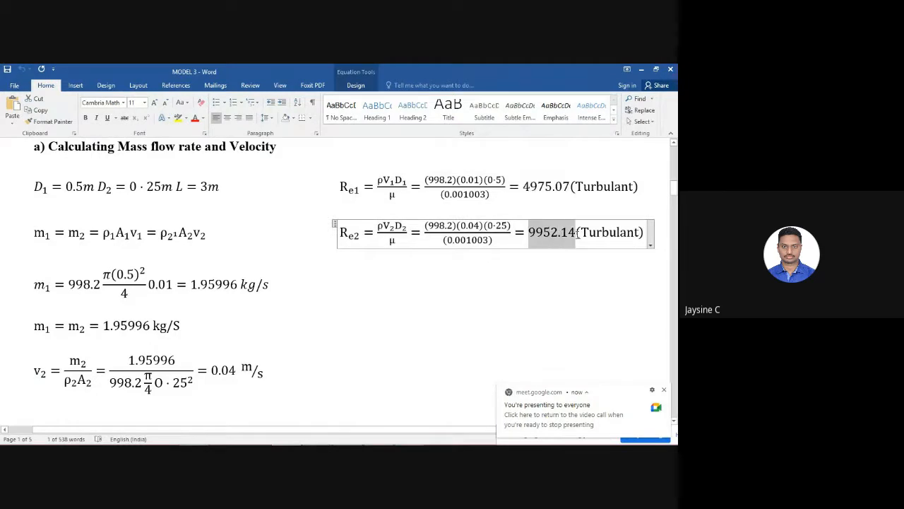
- Review the problem definition's wall boundary conditions, highlighting the heat flux value and the heat transfer coefficient wording
click(502, 288)
scroll(502, 289, down, 1)
scroll(502, 289, up, 6)
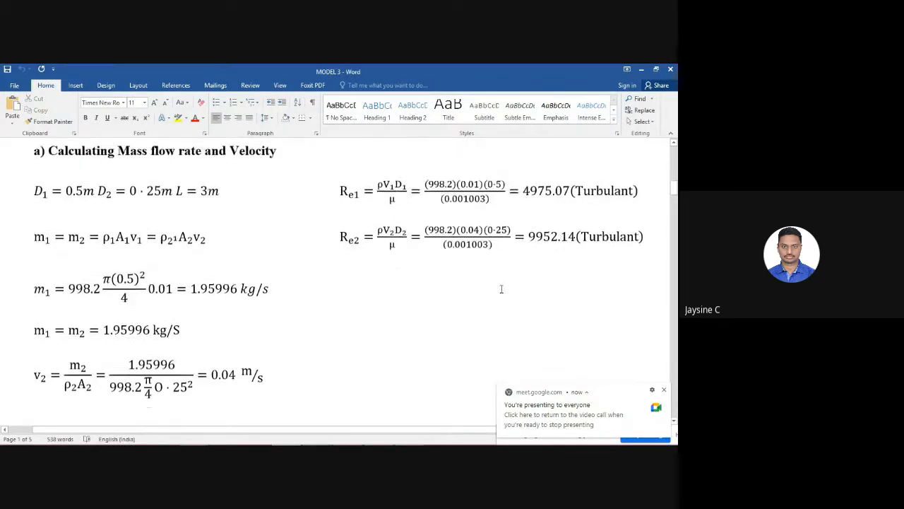
scroll(501, 289, up, 3)
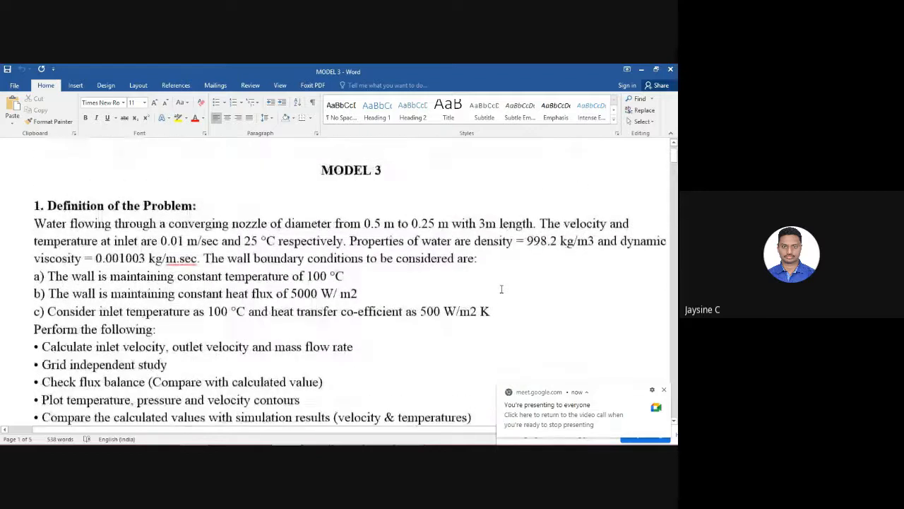
scroll(502, 289, down, 2)
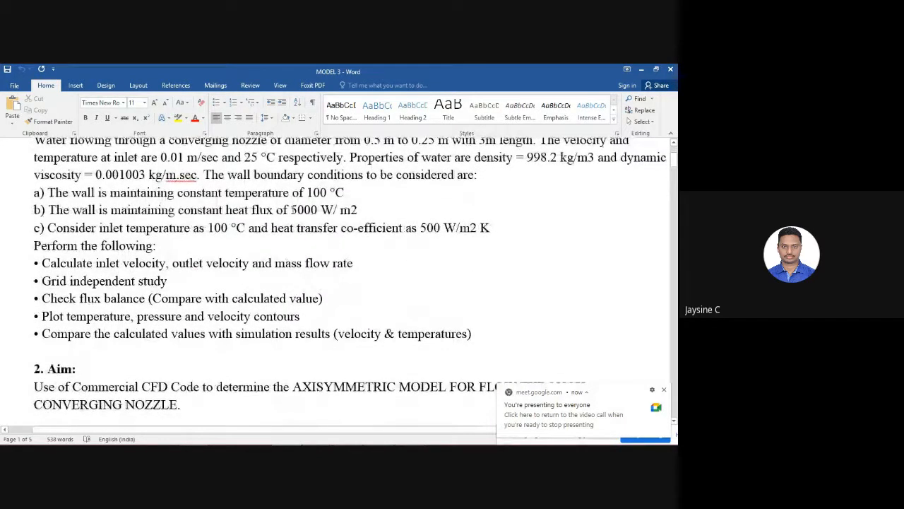
drag(291, 210, 358, 210)
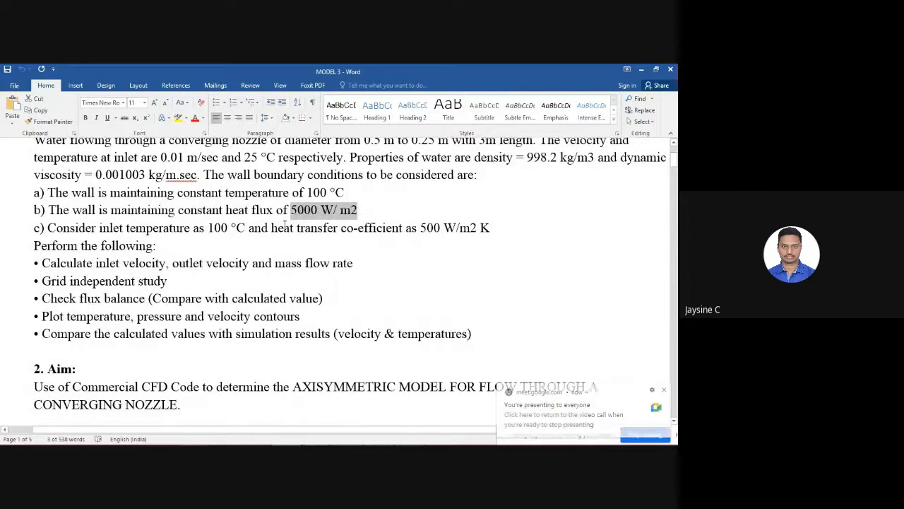
drag(272, 229, 355, 227)
click(424, 285)
- Return to Fluent and enable the Energy Equation in the energy model
key(alt+Tab)
key(alt+Tab)
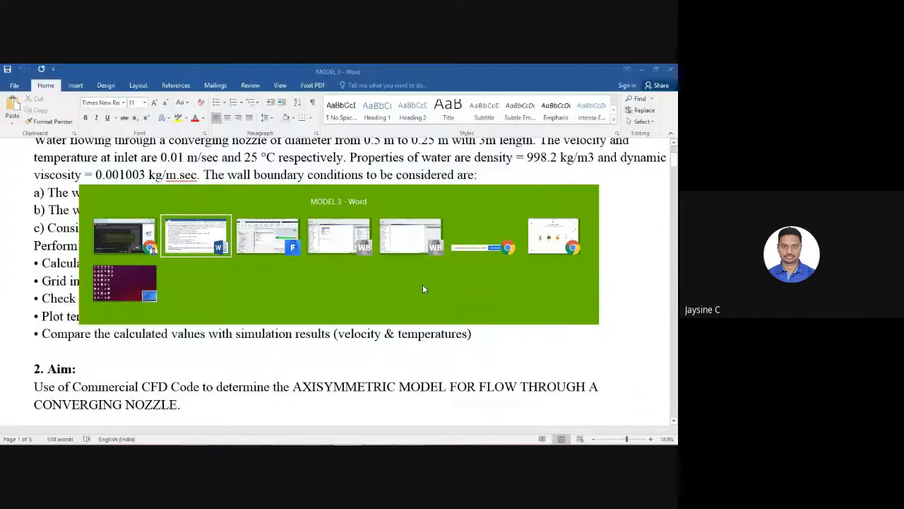
alt+click(308, 235)
click(242, 231)
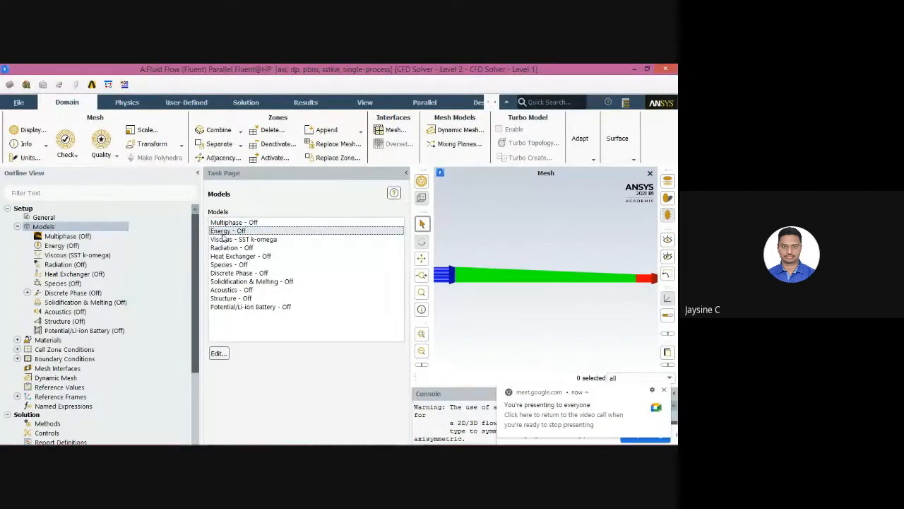
double_click(225, 232)
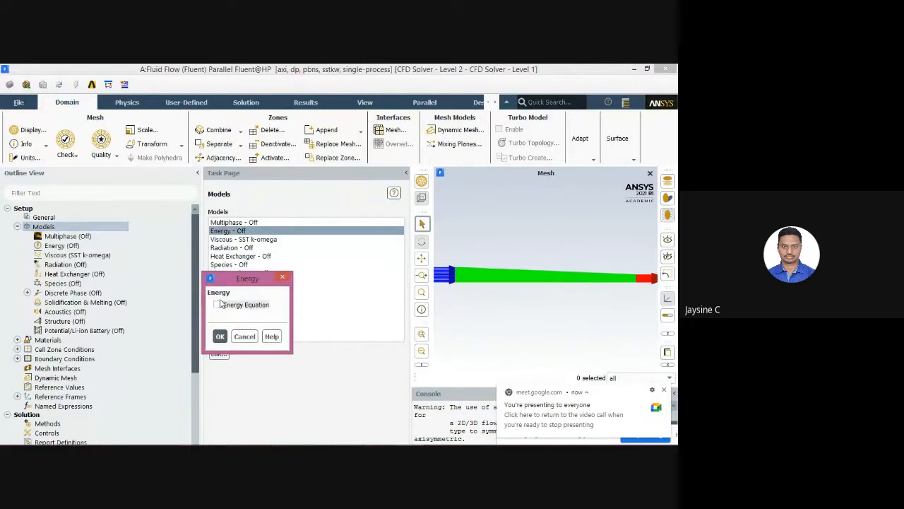
click(217, 304)
click(221, 336)
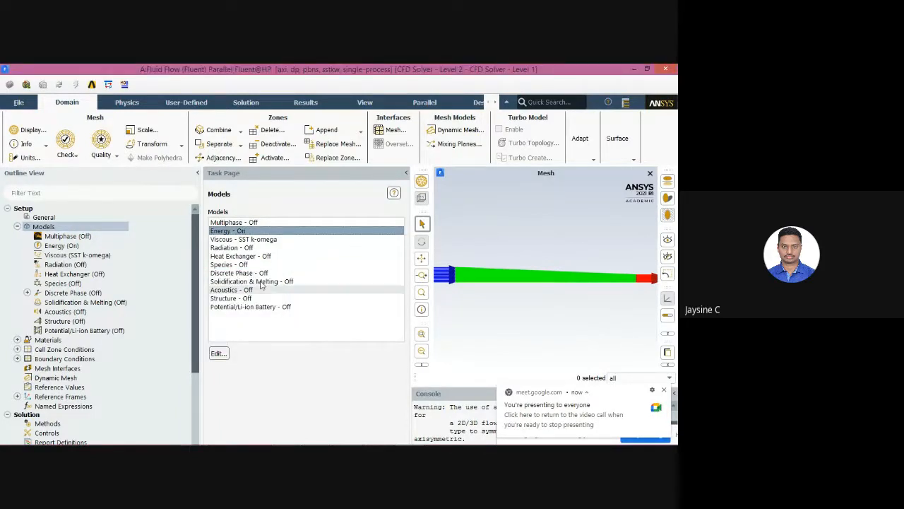
- Set the viscous model to k-epsilon (2 eqn) with the Standard model and Standard Wall Functions
double_click(262, 239)
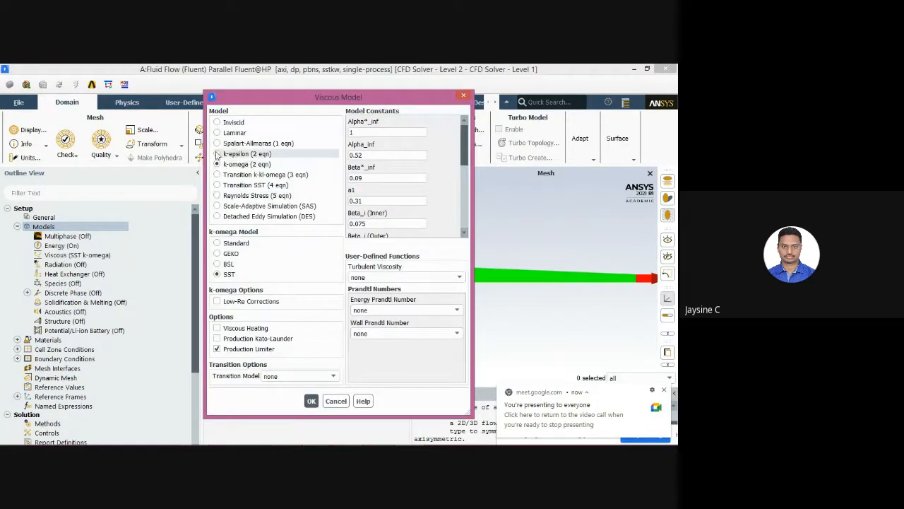
click(217, 154)
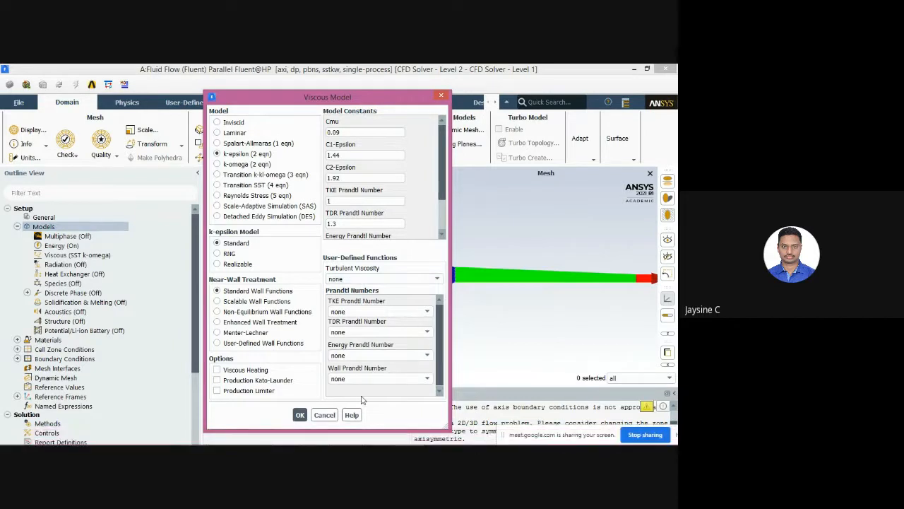
click(300, 415)
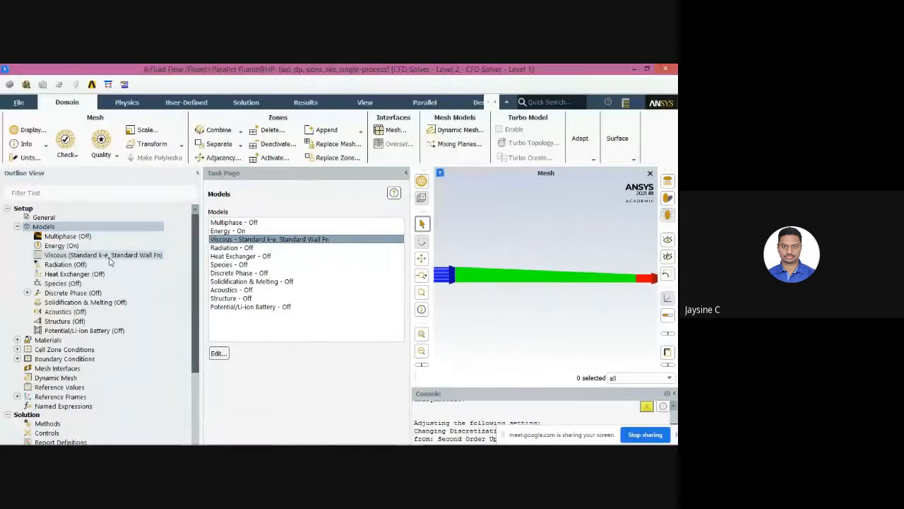
scroll(110, 262, down, 2)
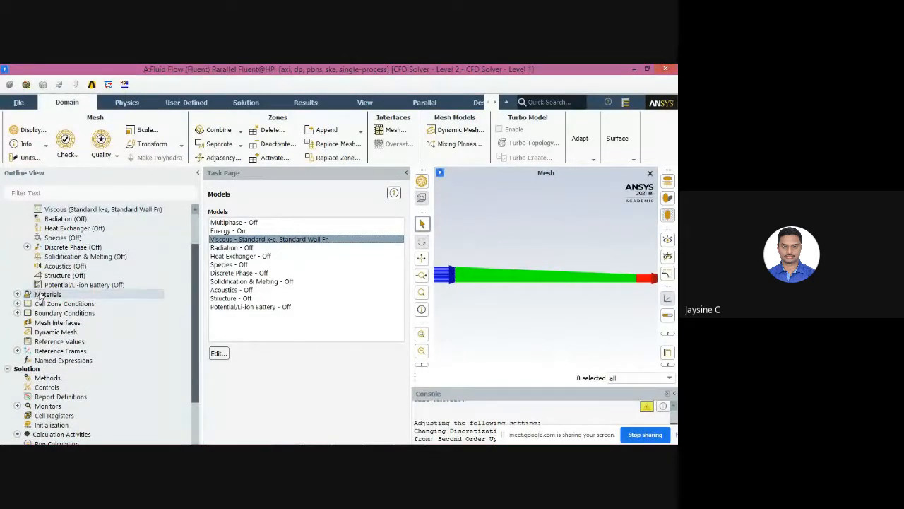
scroll(41, 297, down, 1)
scroll(40, 297, down, 1)
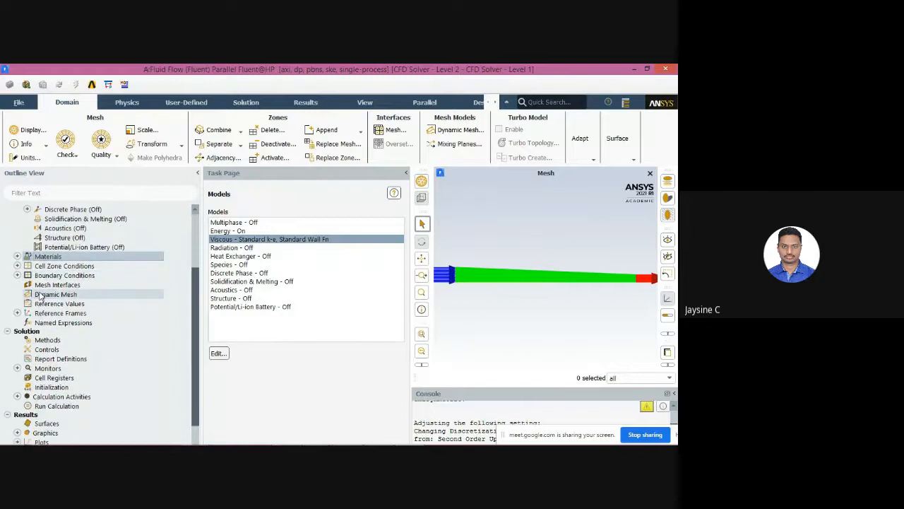
- Open the properties of the fluid material air
click(17, 256)
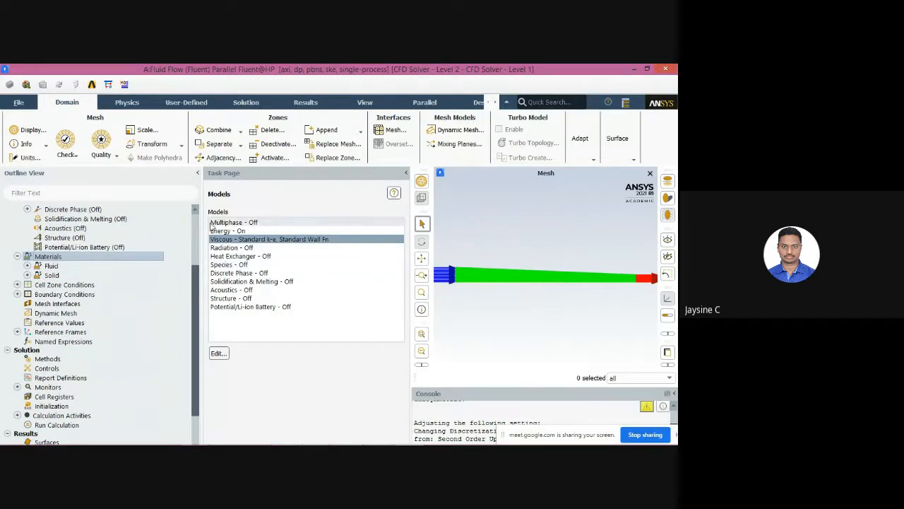
double_click(59, 258)
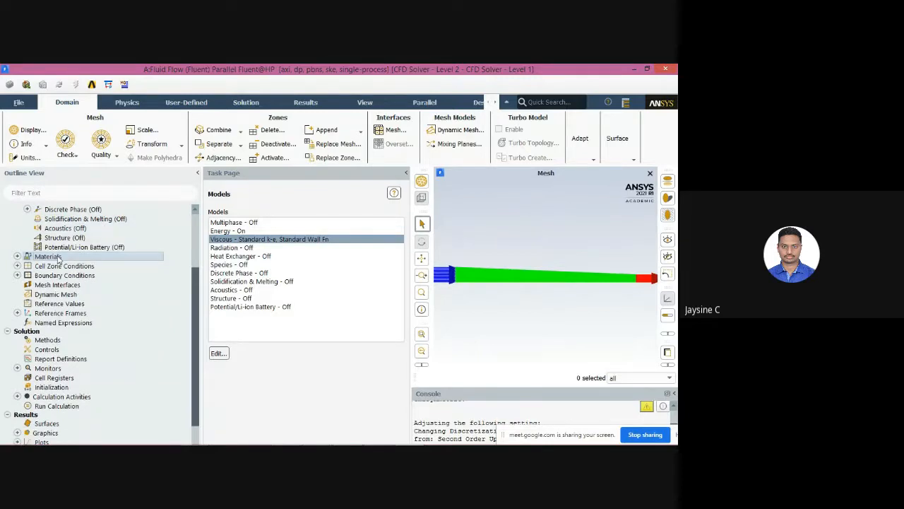
double_click(224, 223)
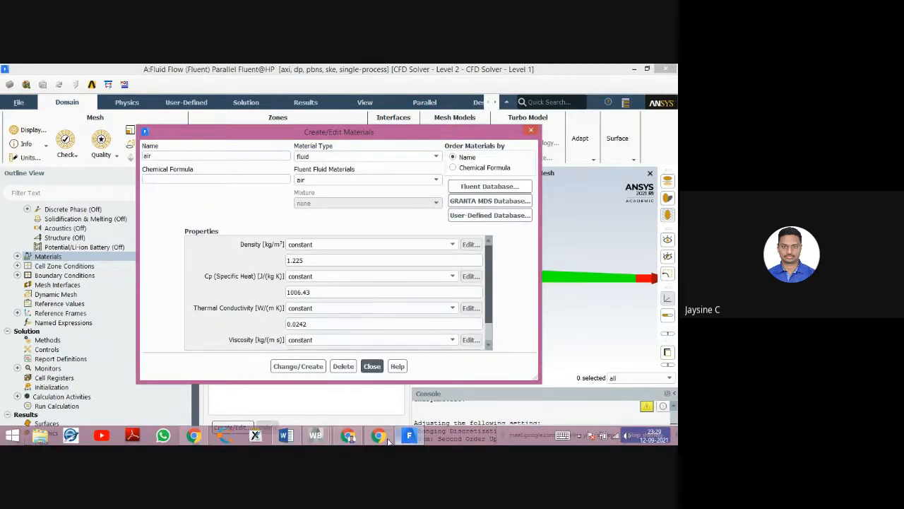
- Switch to the MODEL 3 document in Word and review the working fluid and its properties in the problem definition
click(286, 436)
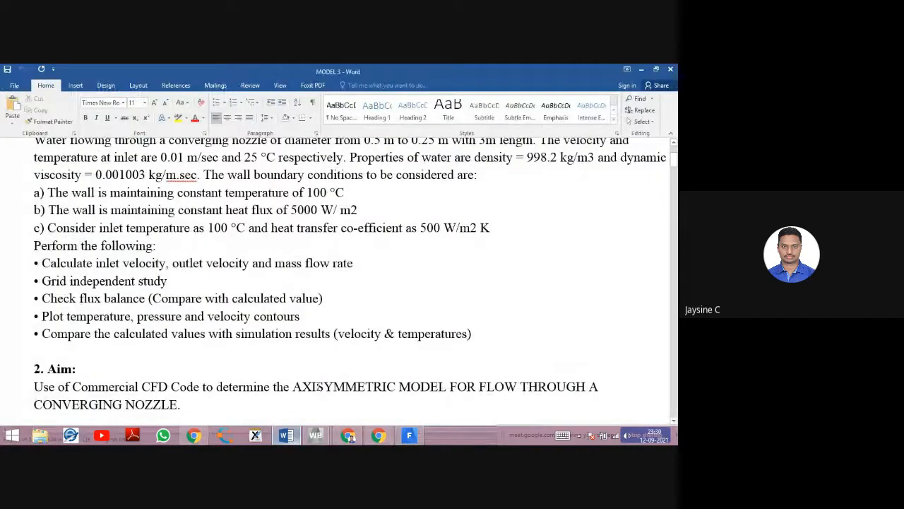
scroll(317, 387, up, 3)
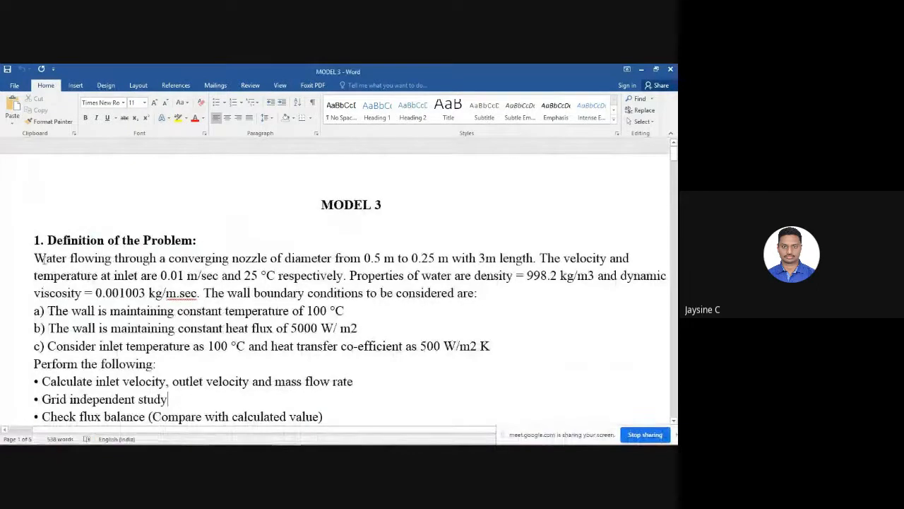
drag(34, 257, 113, 259)
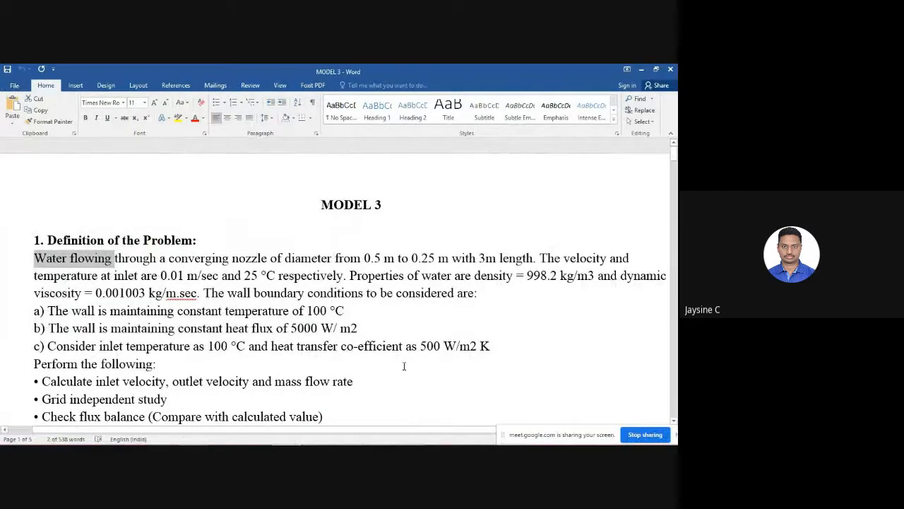
scroll(404, 365, down, 3)
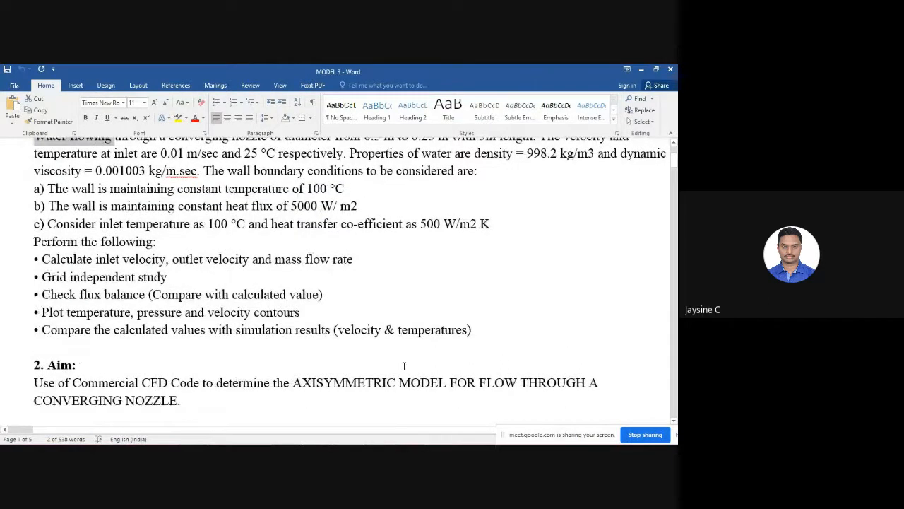
scroll(404, 365, up, 1)
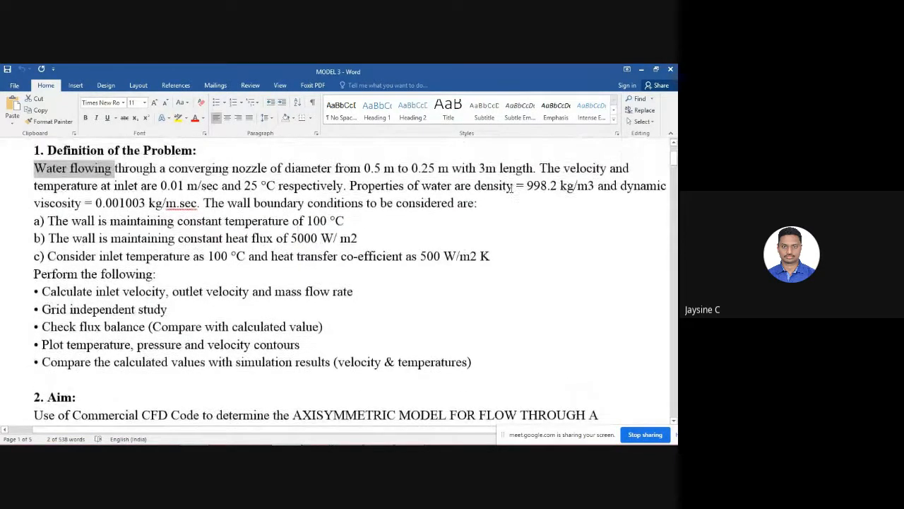
- Return to Fluent and copy water-liquid (h2o<l>) from the Fluent database into the case's fluid materials
click(640, 69)
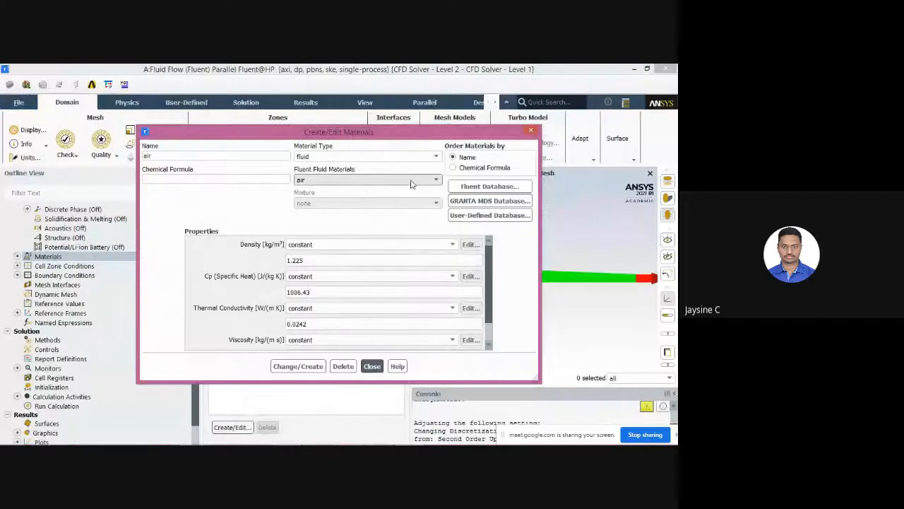
click(482, 188)
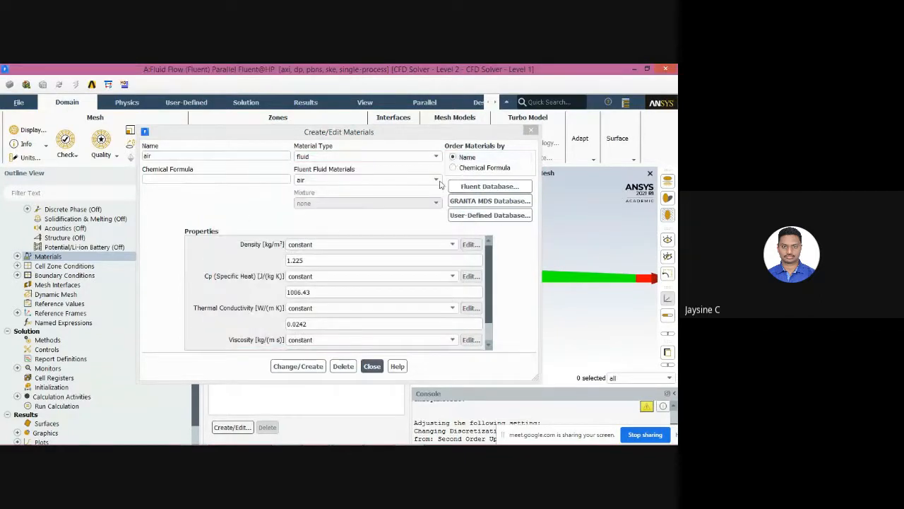
click(374, 367)
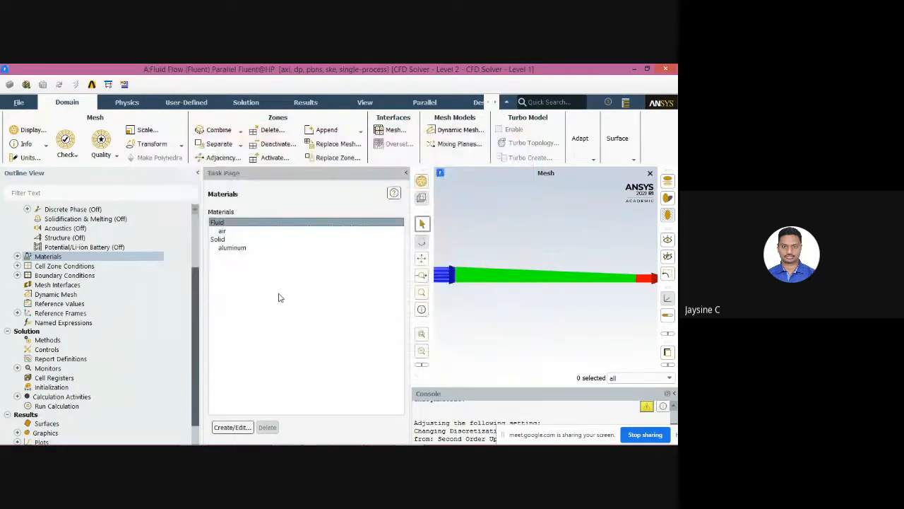
click(17, 257)
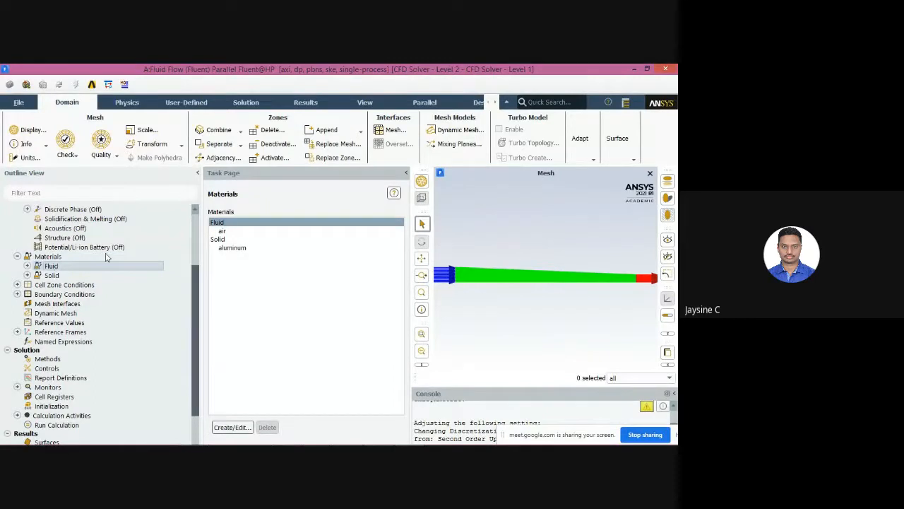
click(53, 267)
double_click(224, 221)
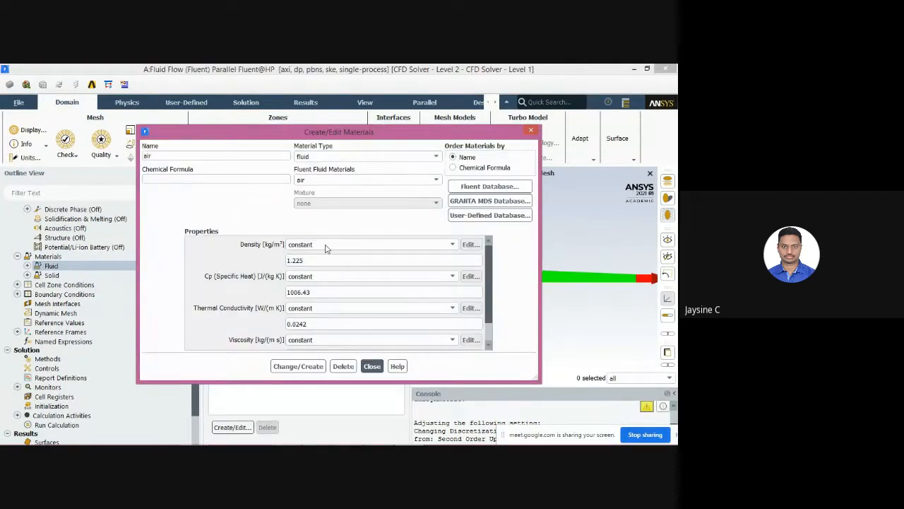
click(499, 187)
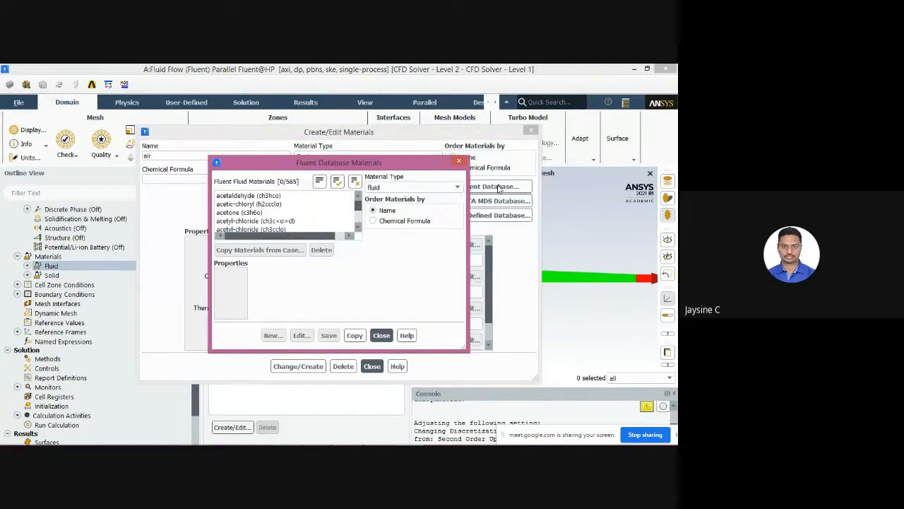
drag(358, 208, 359, 225)
click(292, 206)
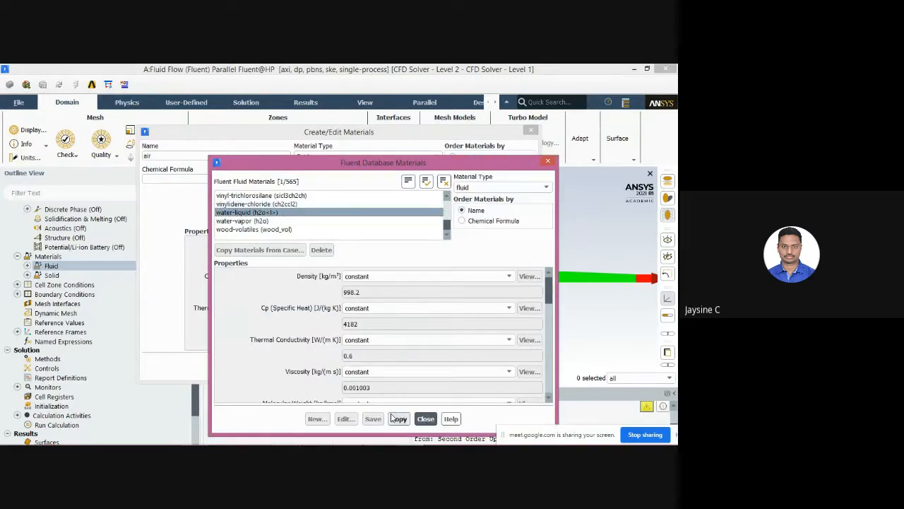
click(399, 419)
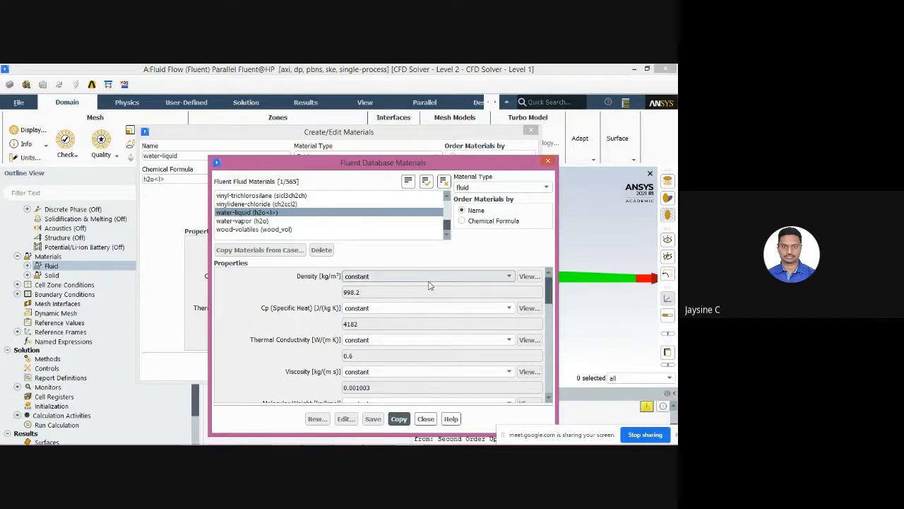
- Copy water-liquid from the Fluent database a second time as water-liquid-new with the formula h2o<l>-new
scroll(429, 285, down, 5)
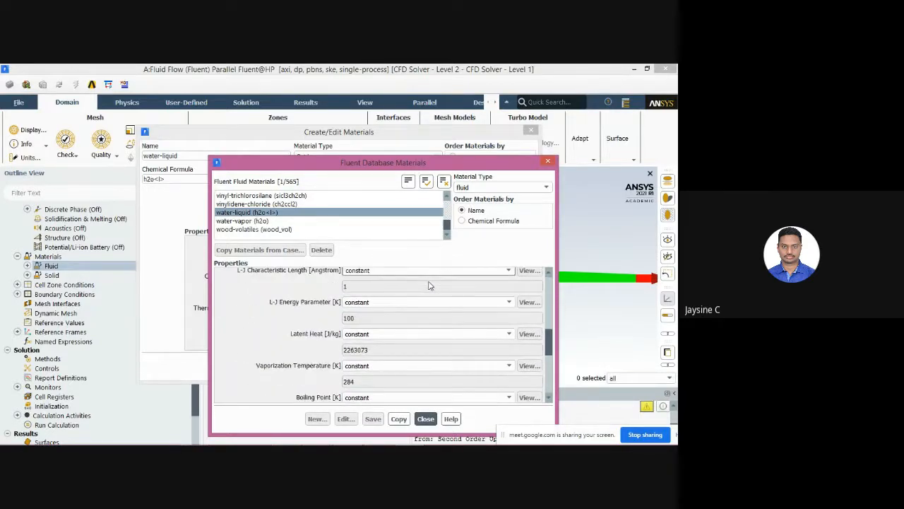
scroll(429, 286, down, 2)
click(398, 419)
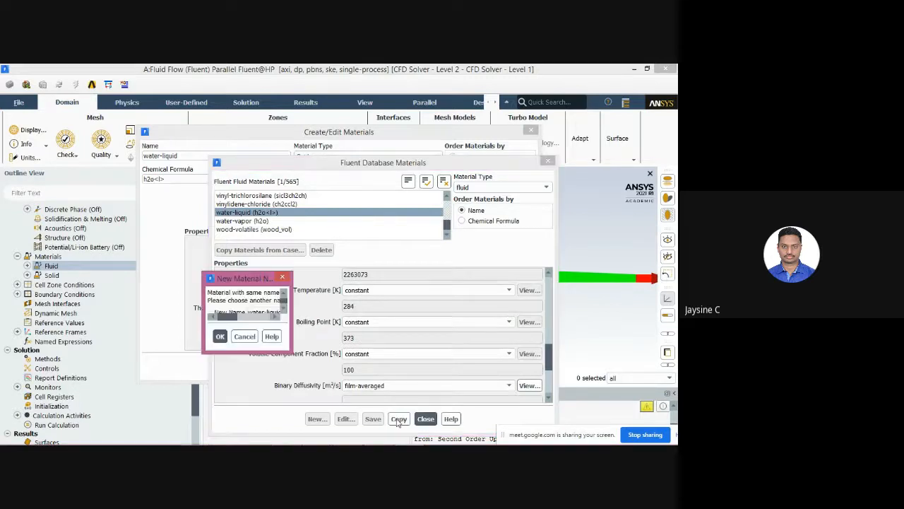
click(298, 346)
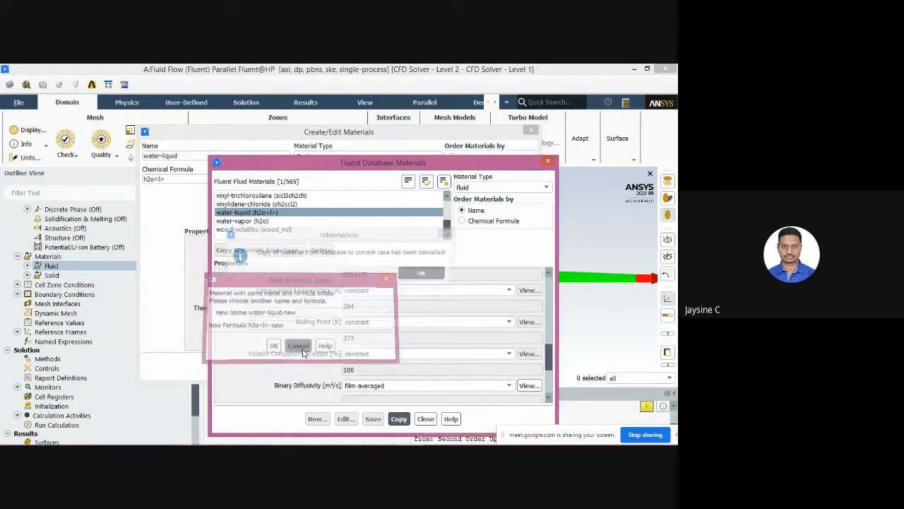
click(427, 275)
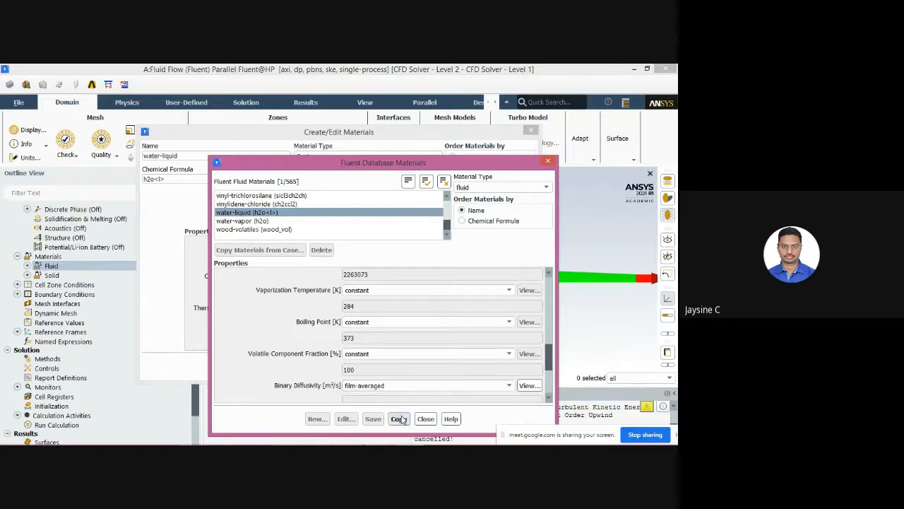
click(399, 419)
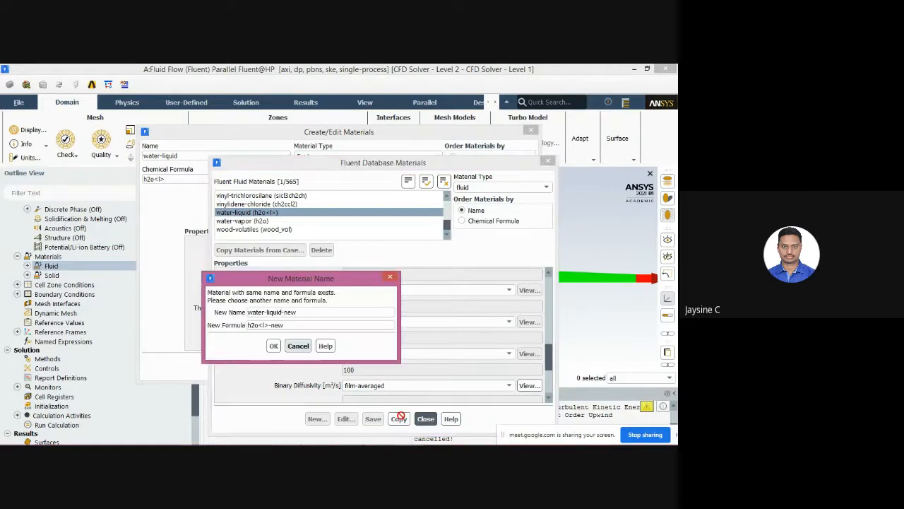
click(273, 345)
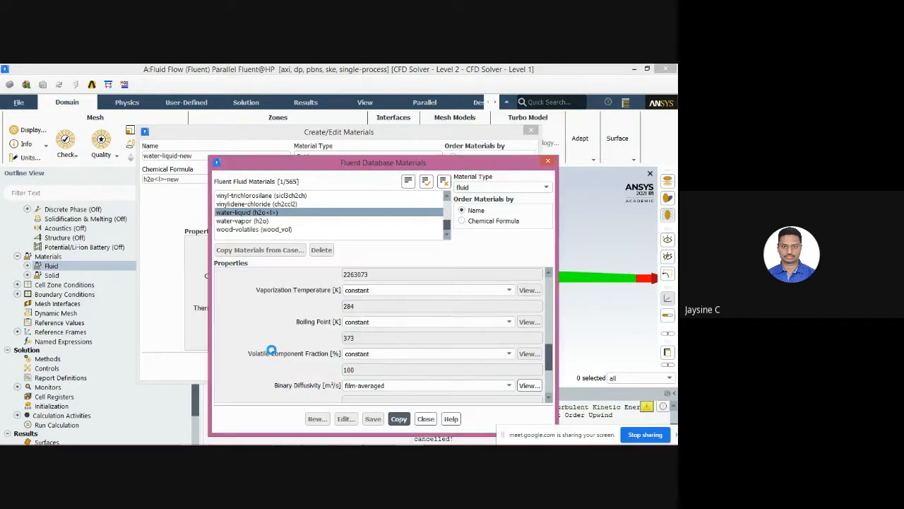
click(426, 419)
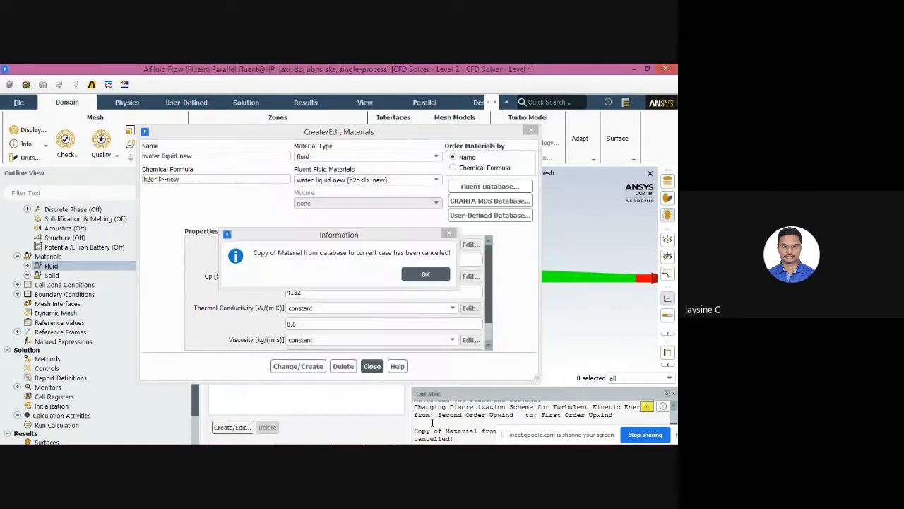
- Display the properties of water-liquid (h2o<l>) in the material editor, and dismiss the editor and the copy message
click(411, 185)
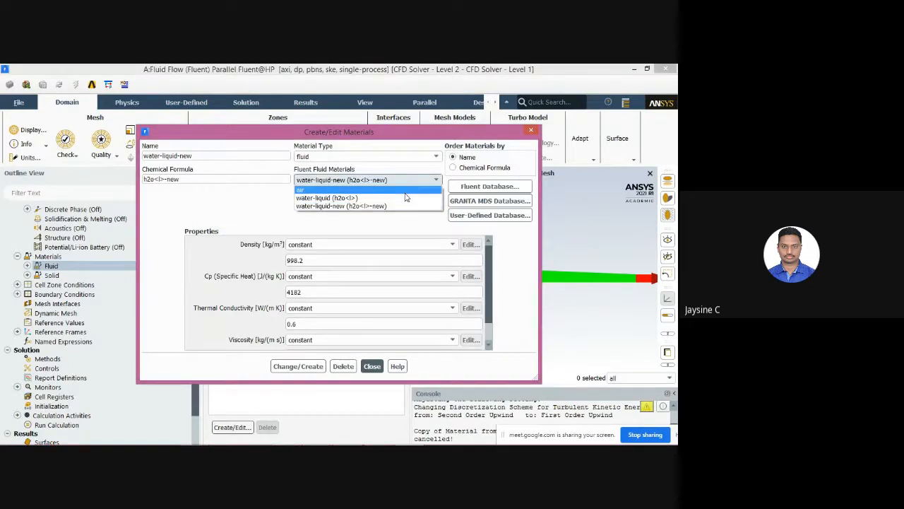
click(406, 198)
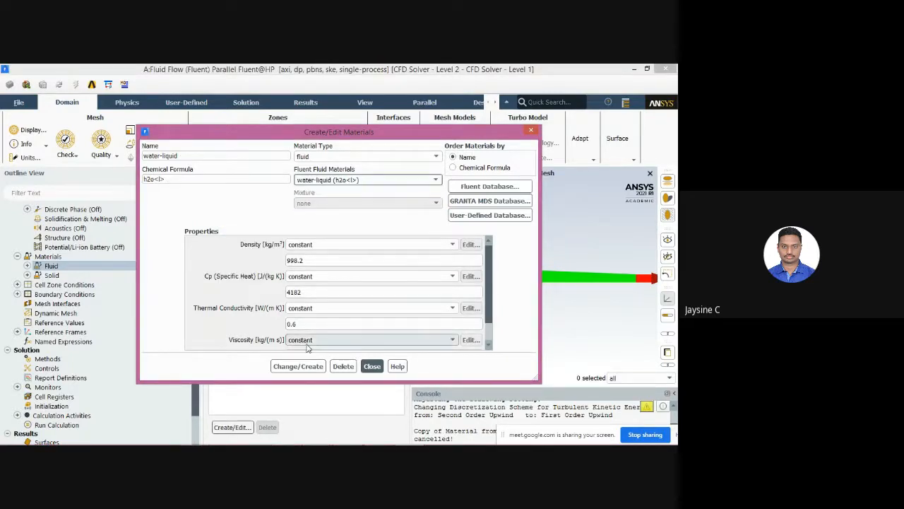
click(372, 366)
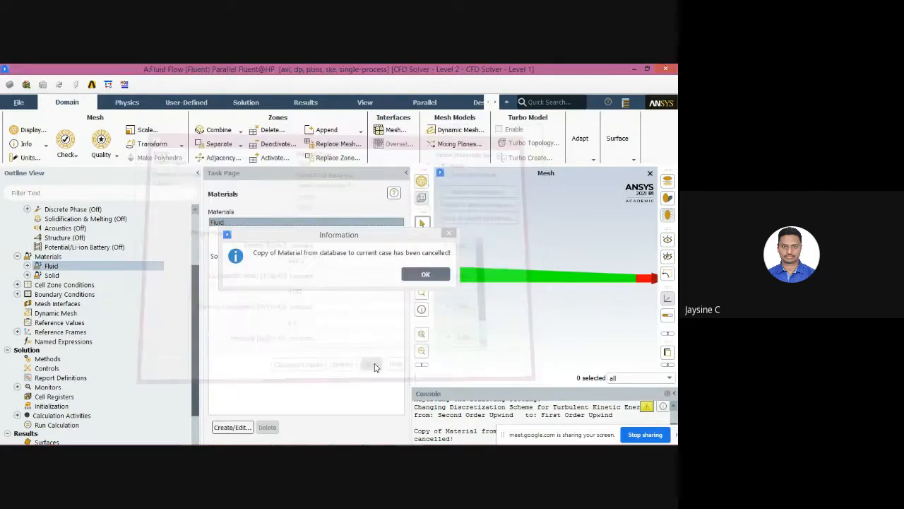
click(427, 275)
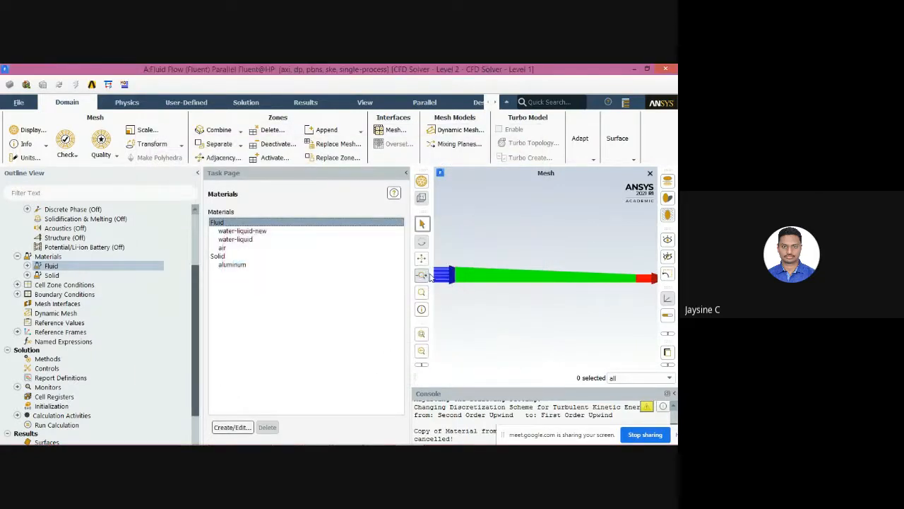
- Delete the duplicate fluid material water-liquid-new and check the properties of water-liquid
click(305, 240)
click(286, 231)
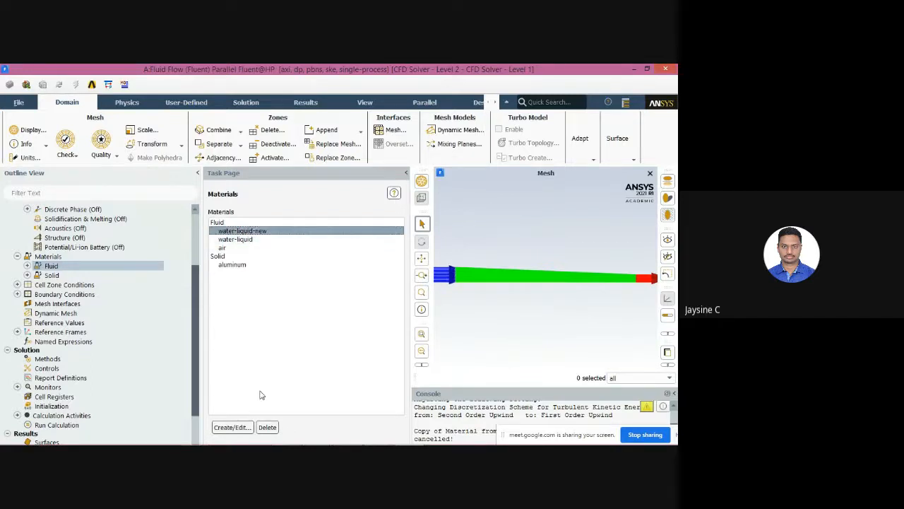
click(267, 427)
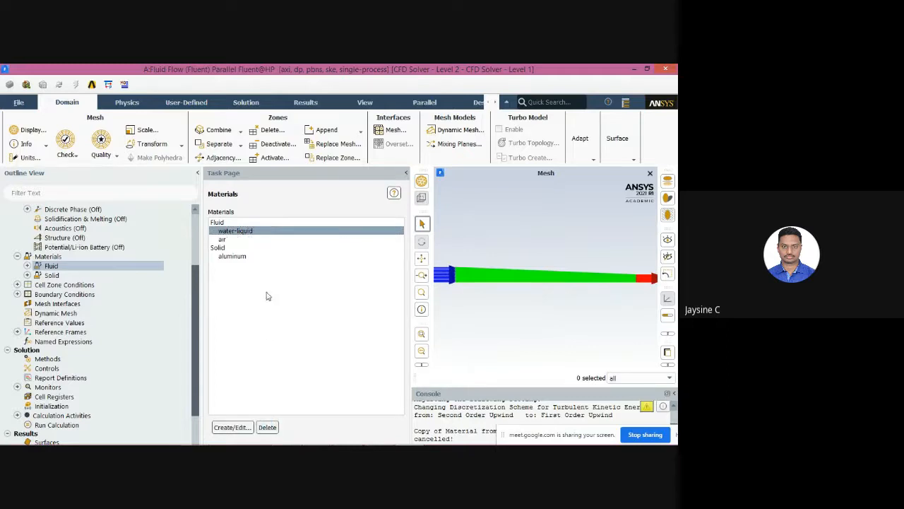
double_click(240, 230)
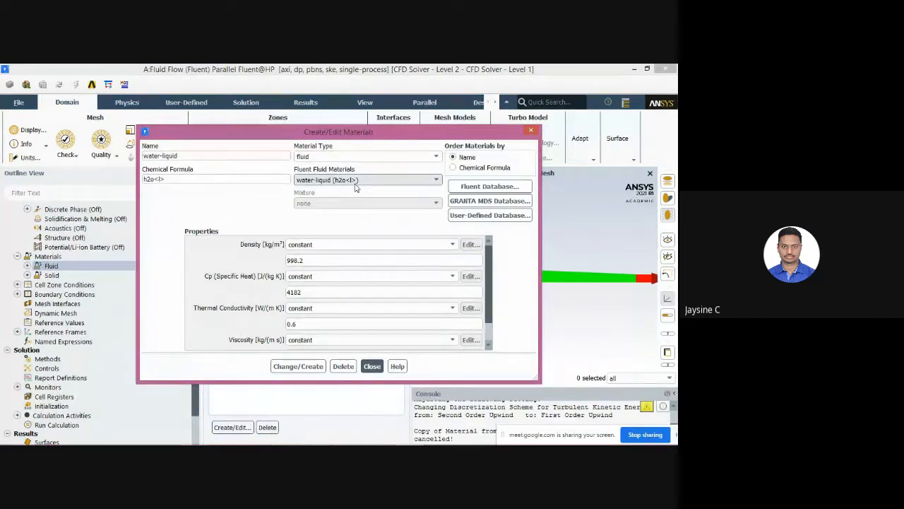
click(372, 366)
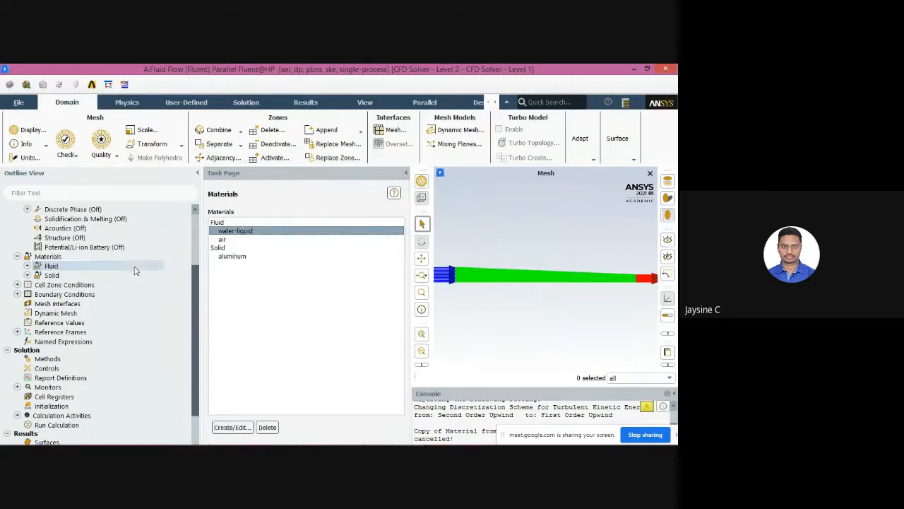
- Assign water-liquid as the material of the surface_body cell zone and apply it
click(17, 285)
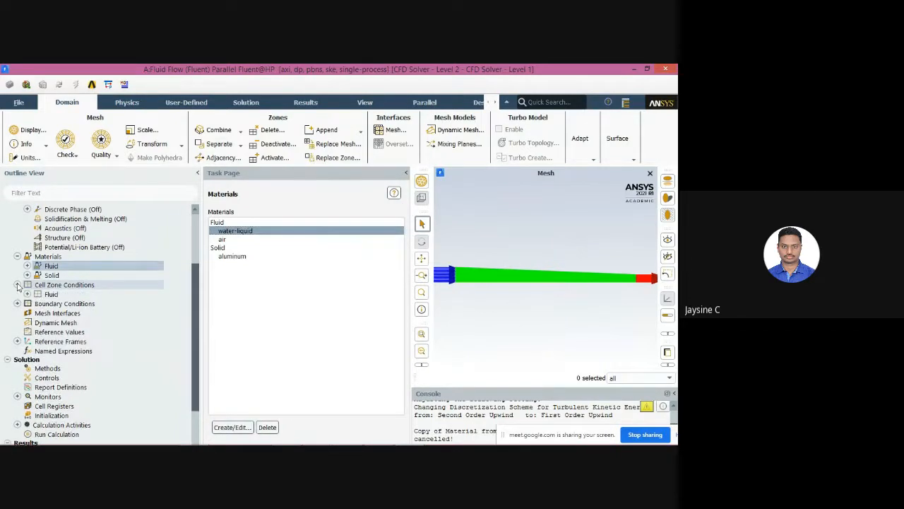
double_click(61, 285)
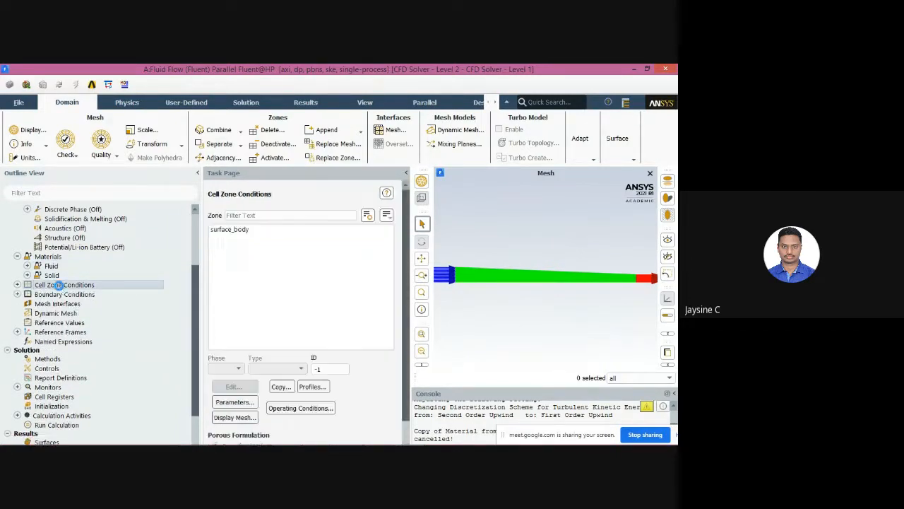
click(240, 230)
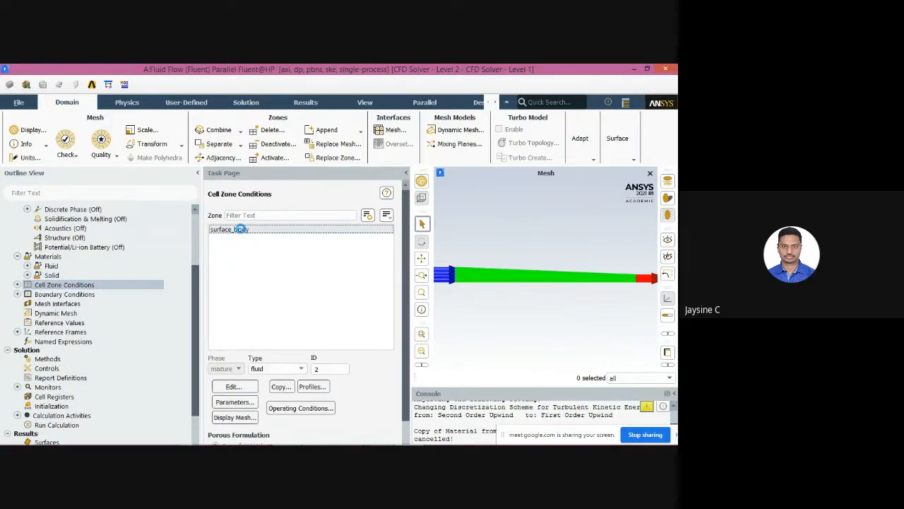
double_click(241, 230)
click(299, 319)
click(299, 329)
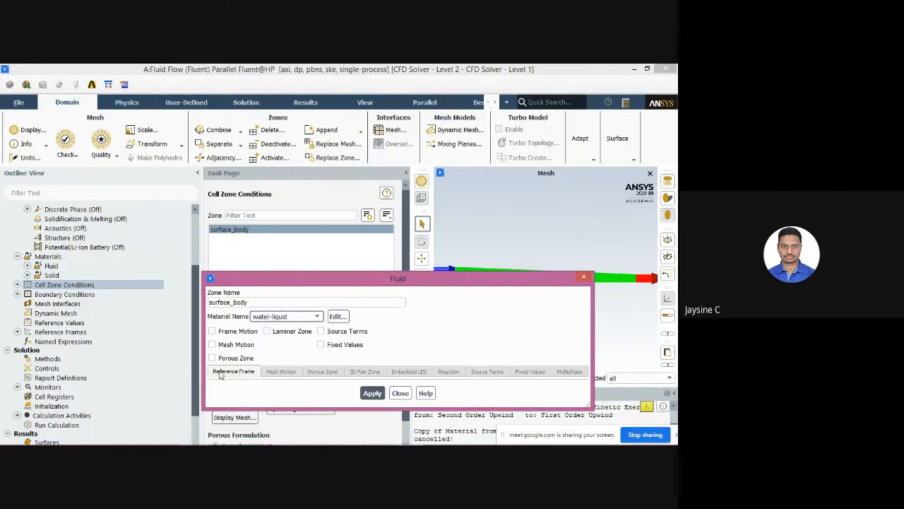
click(373, 392)
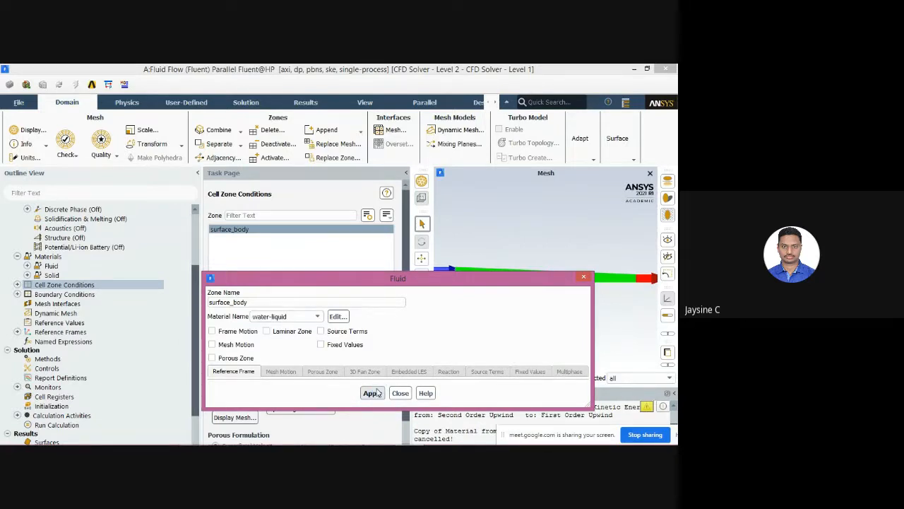
click(400, 393)
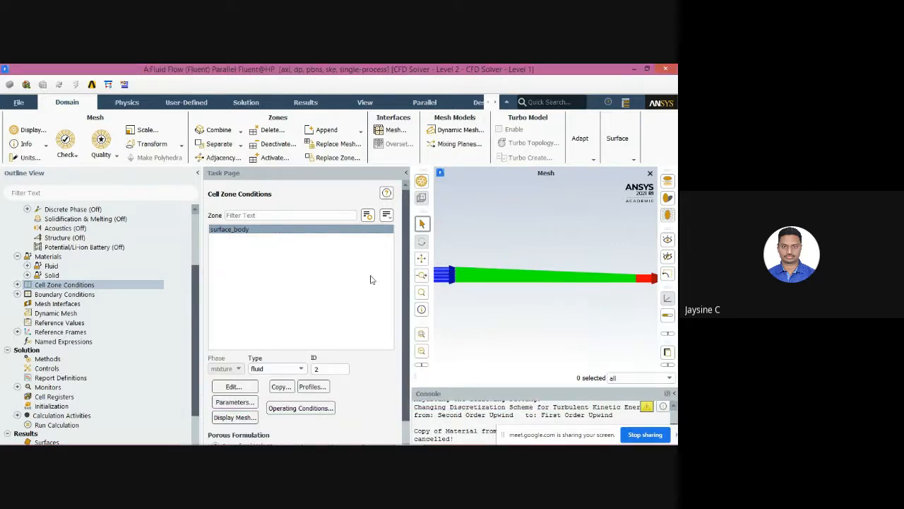
- List the boundary conditions and review the inlet, interior-surface_body, outlet and wall zones
scroll(258, 396, down, 2)
scroll(259, 393, up, 2)
double_click(83, 293)
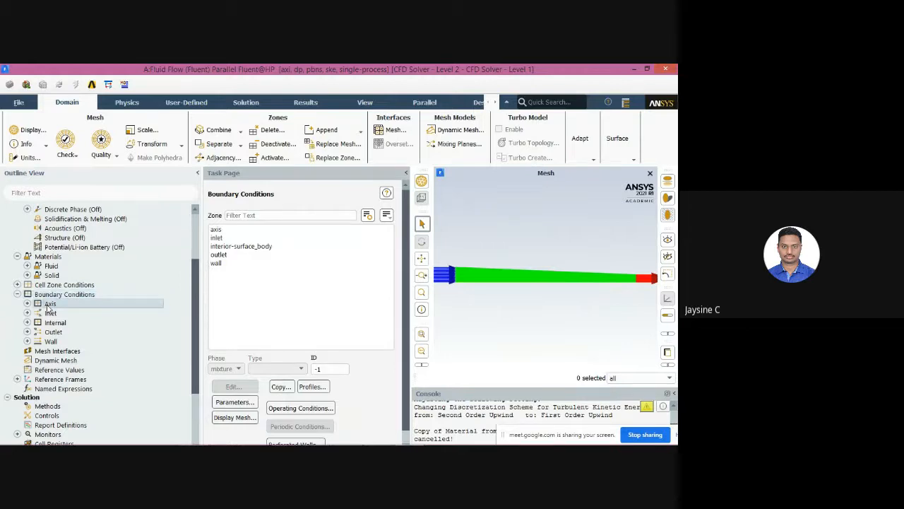
click(49, 305)
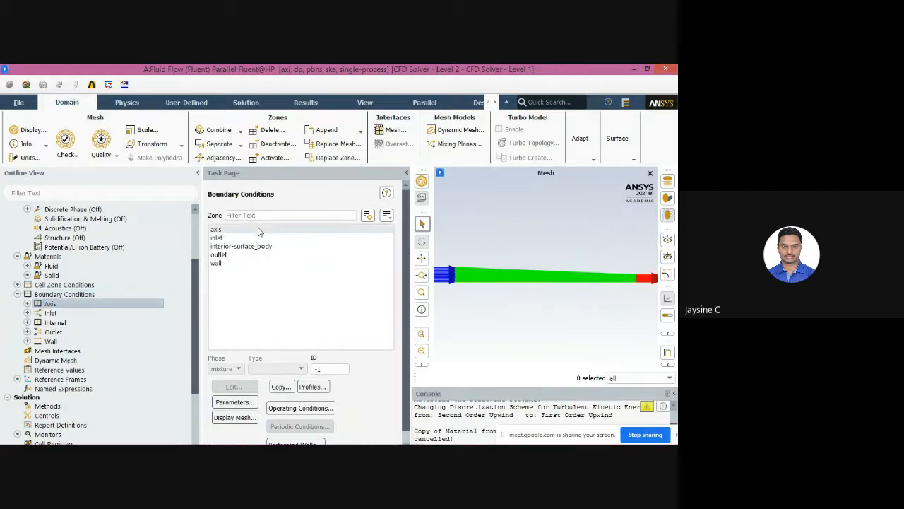
click(262, 238)
click(260, 248)
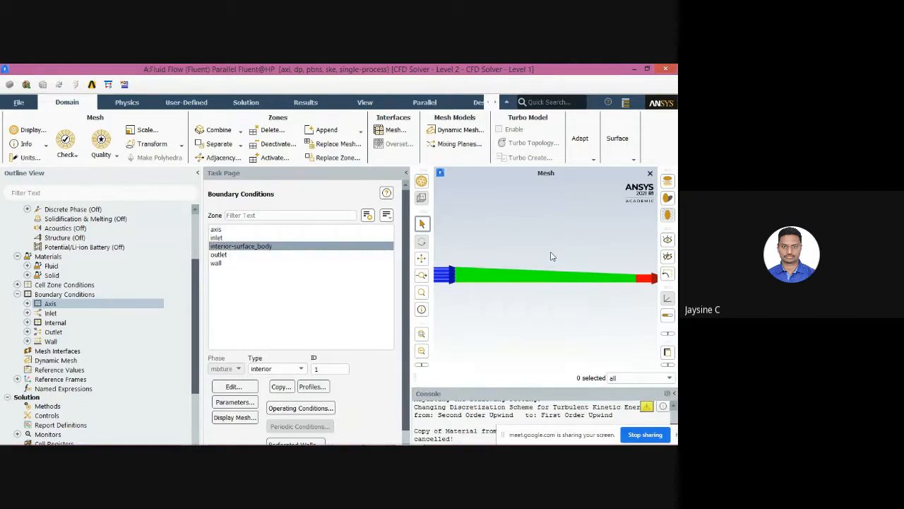
click(248, 255)
click(246, 264)
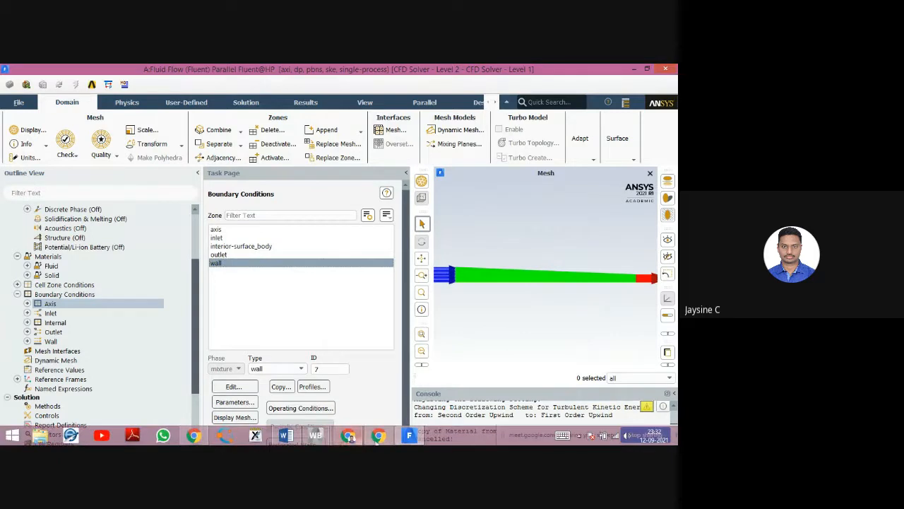
- Switch to the MODEL 3 Word document and review the nozzle's boundary conditions in the geometry diagram
click(285, 435)
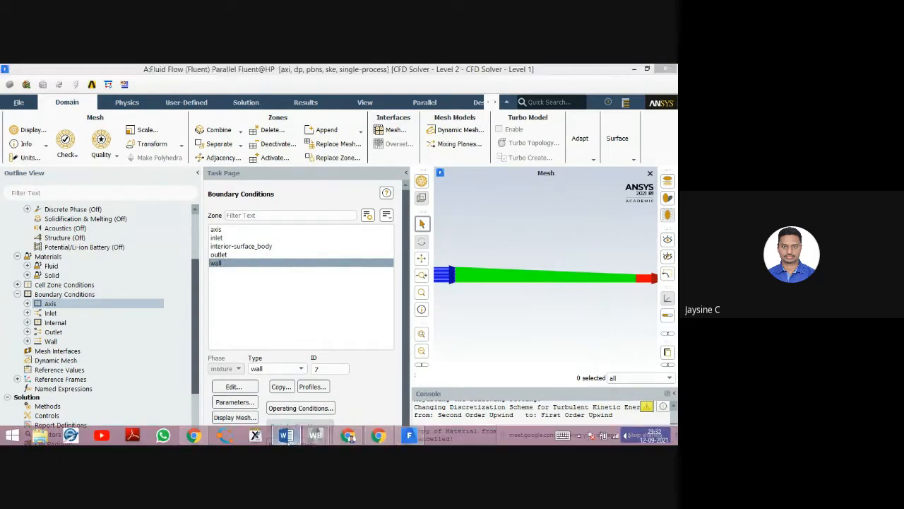
scroll(428, 313, down, 20)
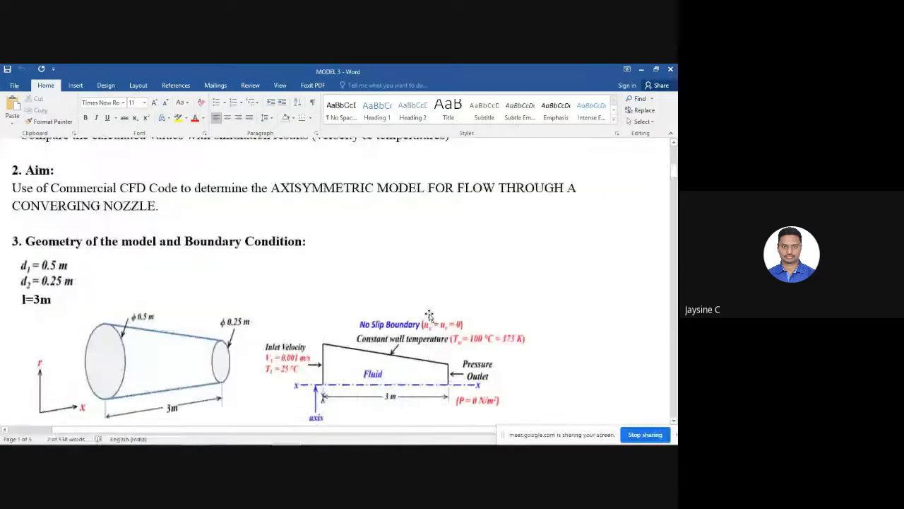
scroll(430, 313, down, 3)
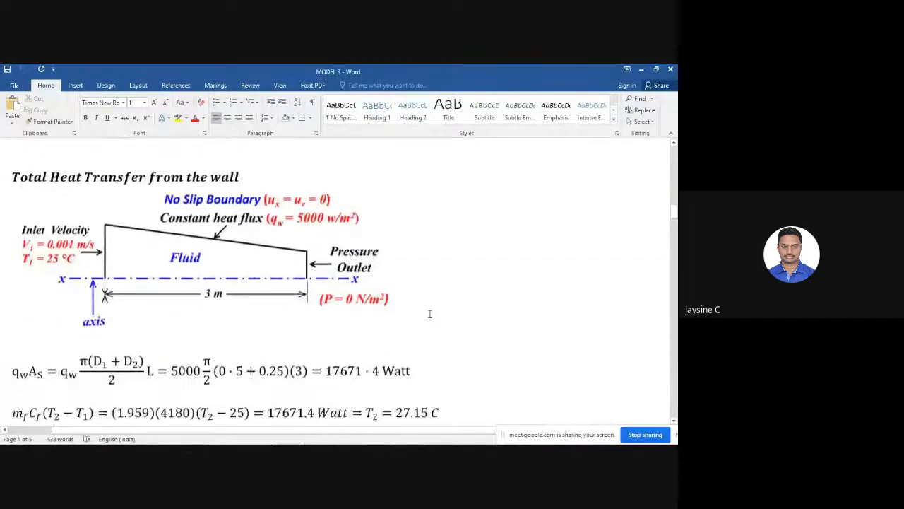
scroll(430, 313, up, 8)
scroll(429, 315, up, 8)
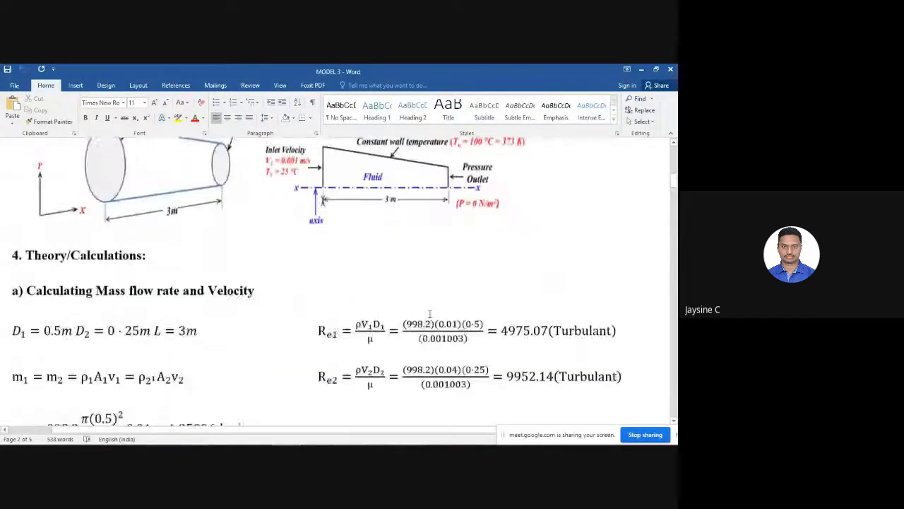
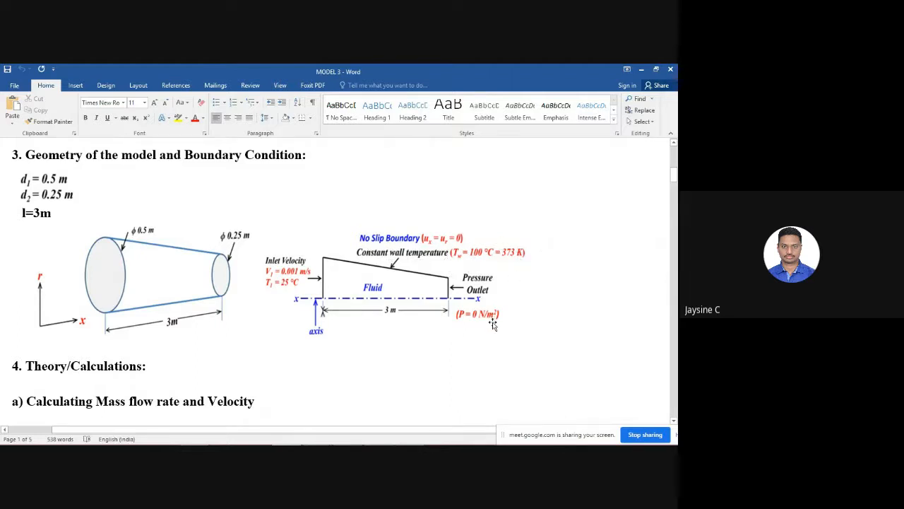
- Return to Fluent, view the inlet's momentum and turbulence settings, and close them unchanged
key(alt+Tab)
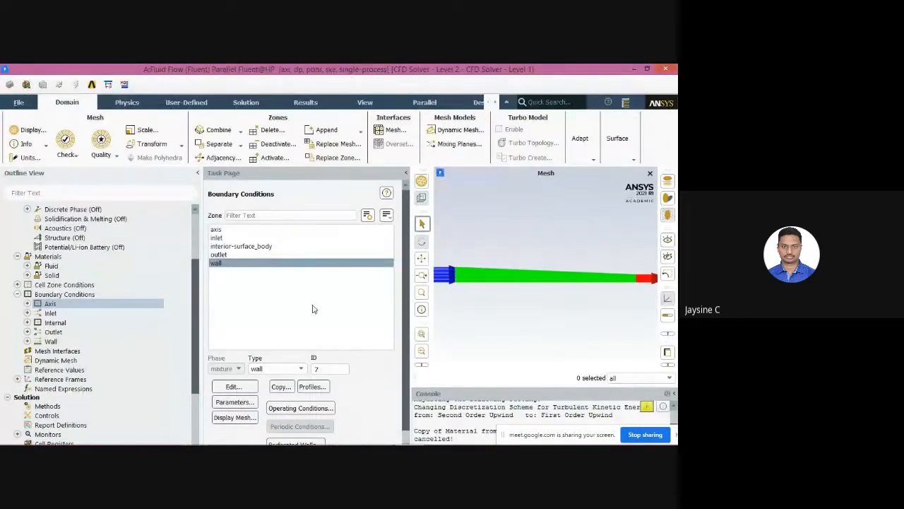
click(282, 238)
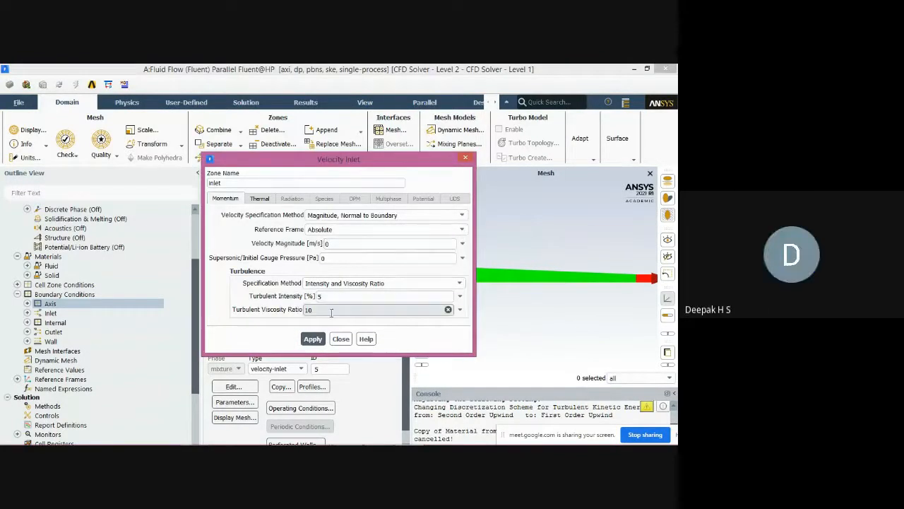
click(341, 339)
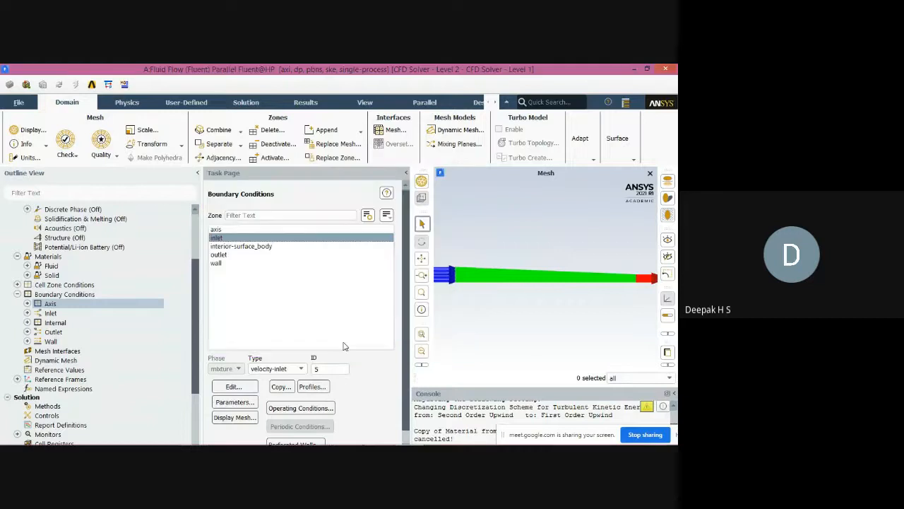
- Reopen the surface_body cell zone and reapply water-liquid as its material
double_click(106, 286)
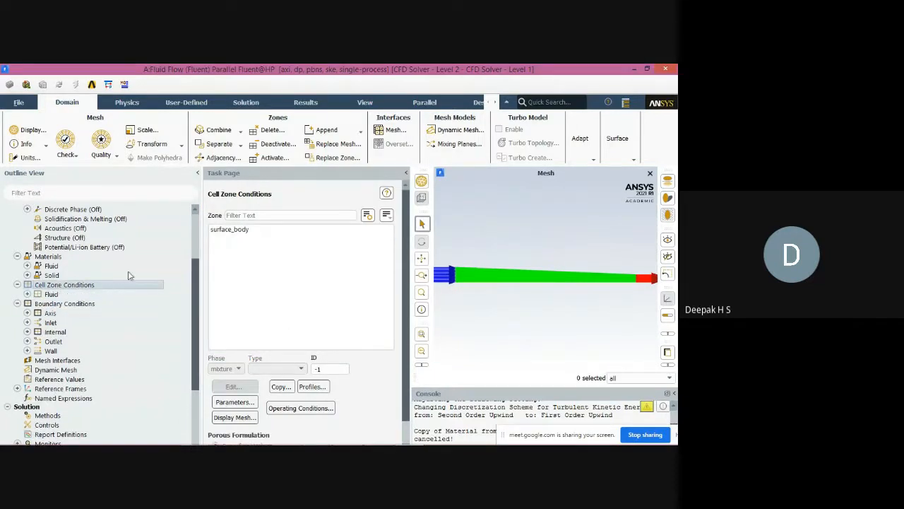
double_click(218, 235)
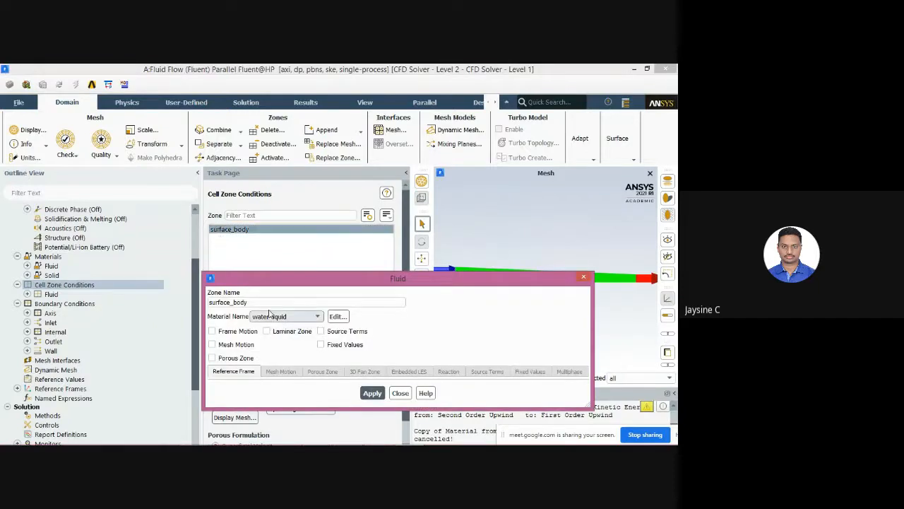
click(289, 318)
click(279, 326)
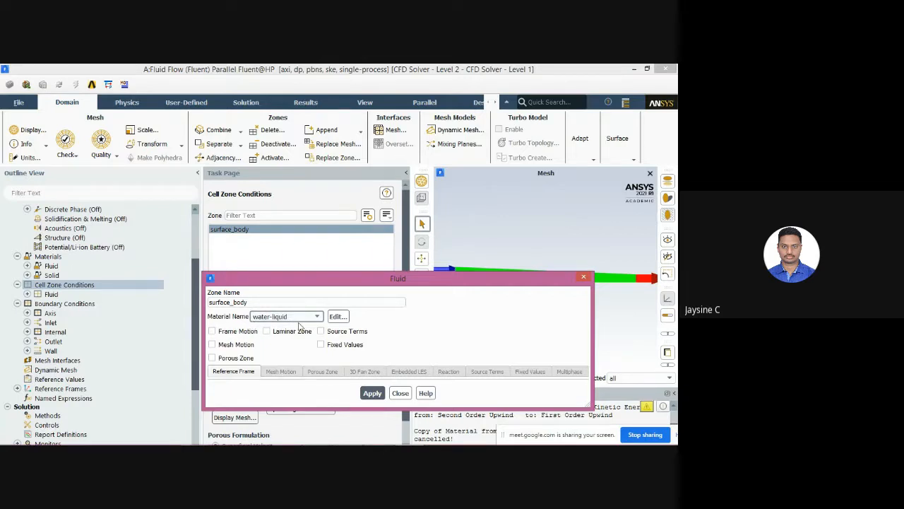
click(372, 393)
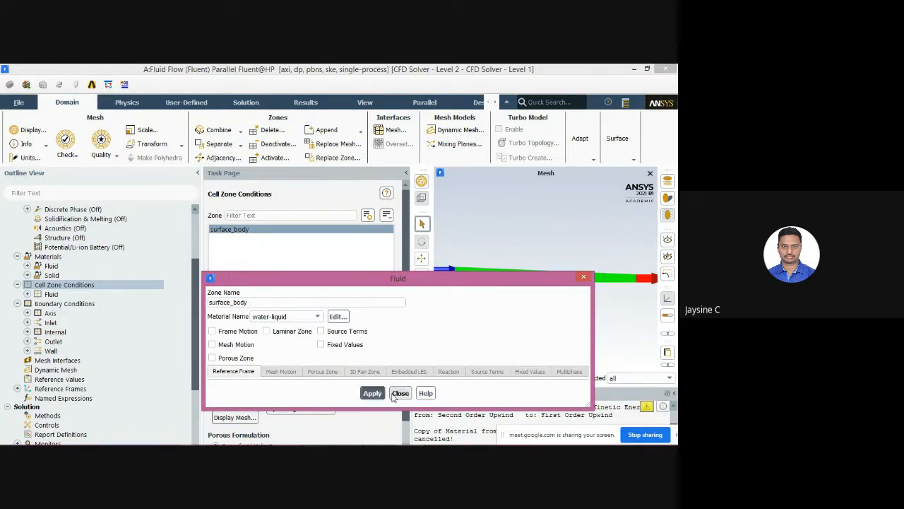
click(399, 394)
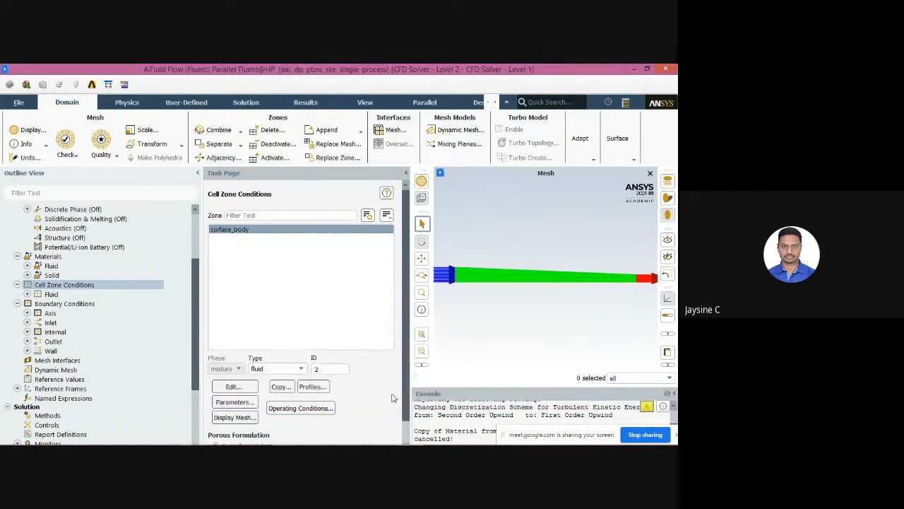
- Open the inlet's velocity settings, consult the MODEL 3 document, and enter a velocity magnitude of 0.01 m/s
double_click(88, 307)
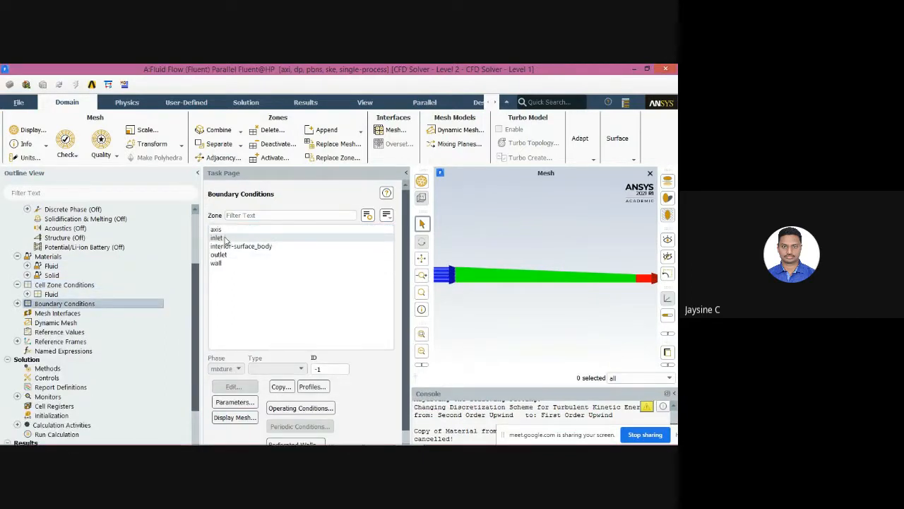
click(222, 239)
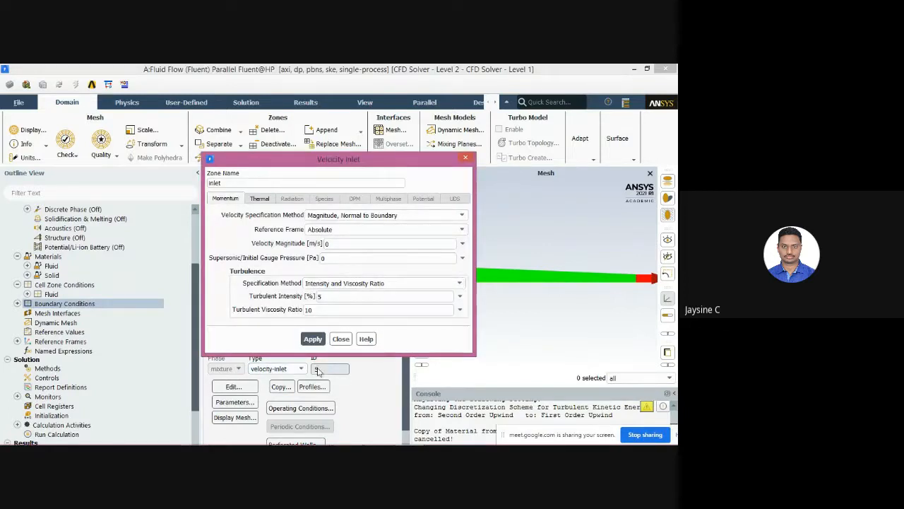
click(341, 242)
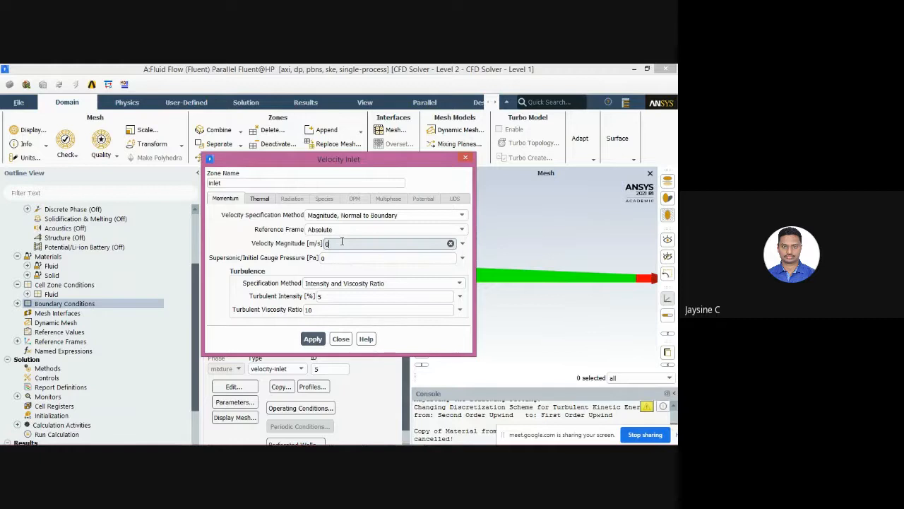
key(alt+Tab)
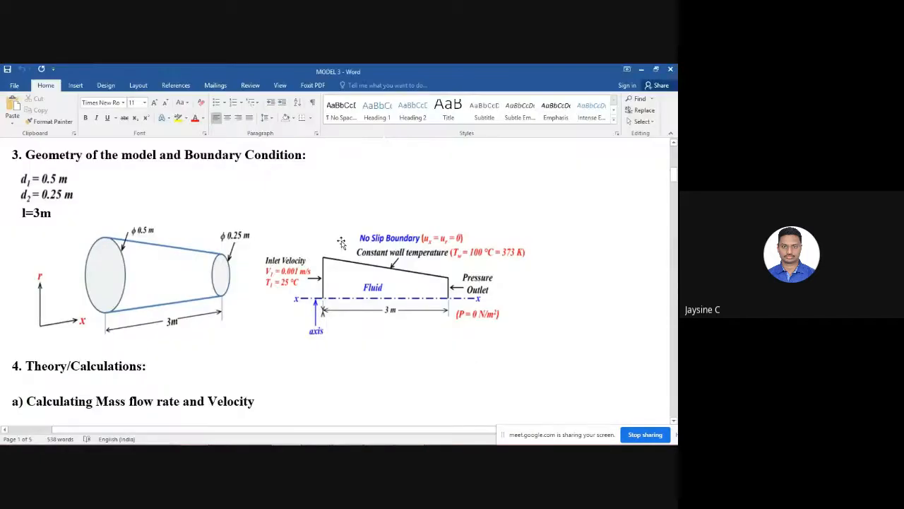
key(alt+Tab)
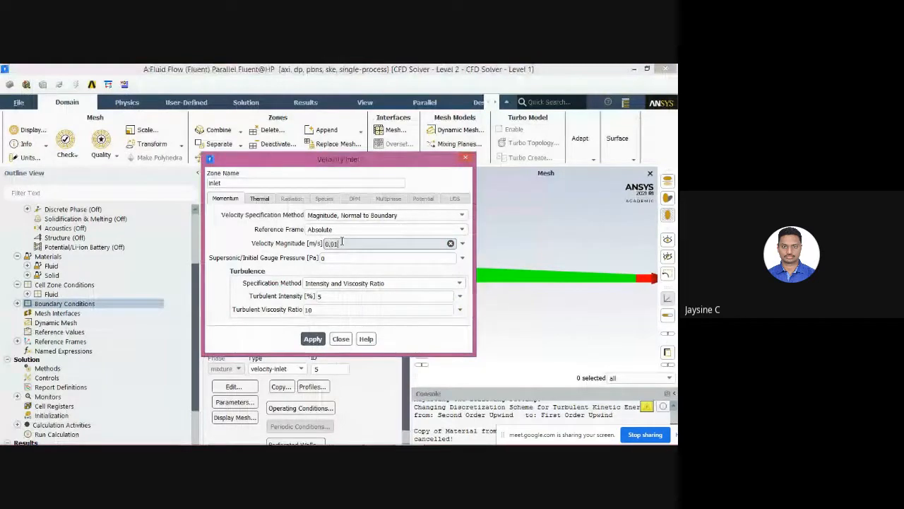
- Recheck the inlet velocity in the document's diagram and change the inlet's velocity magnitude to 0.001 m/s
key(alt+Tab)
key(alt+Tab)
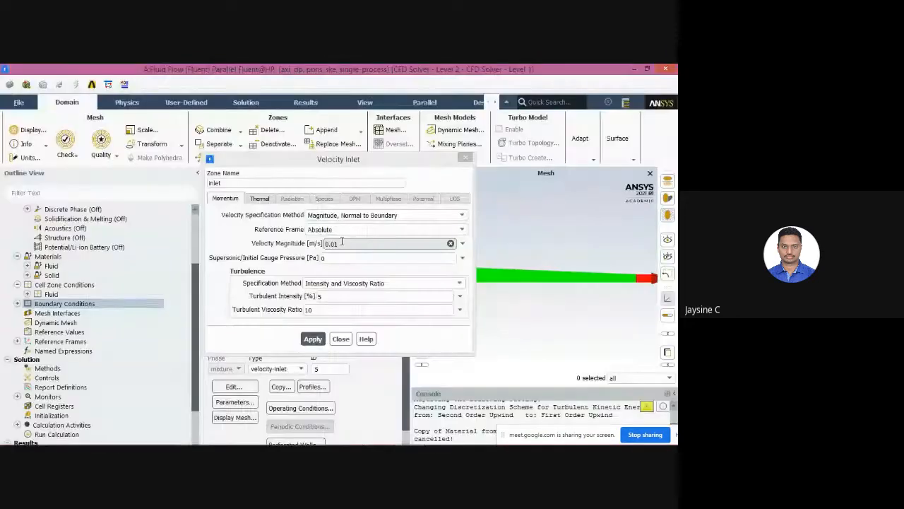
click(342, 242)
key(BackSpace)
- Check the inlet velocity in the Word document's problem definition and set the inlet's velocity magnitude in Fluent to 0.01 m/s
key(alt+Tab)
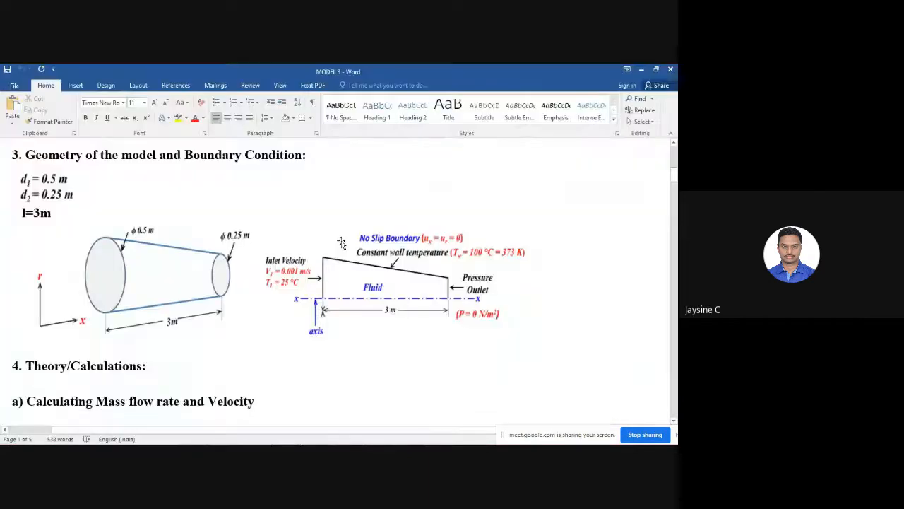
scroll(342, 242, up, 10)
scroll(342, 242, up, 1)
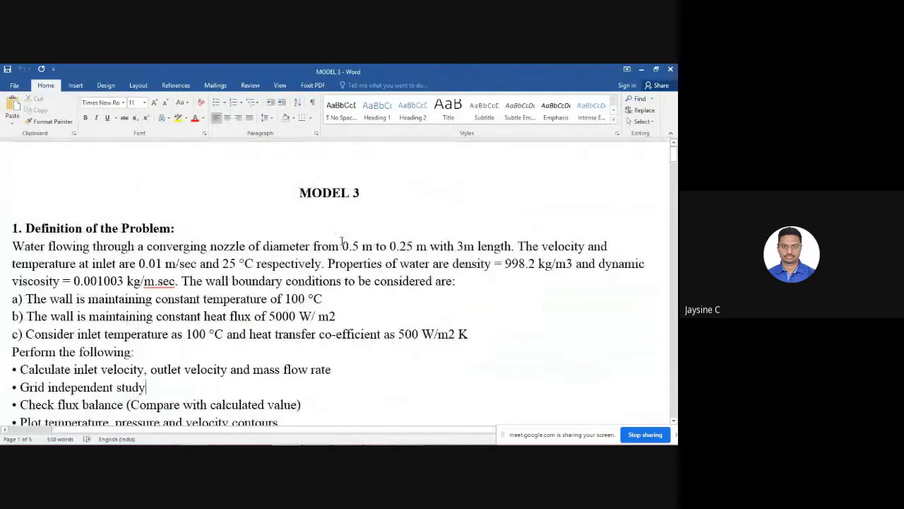
scroll(342, 241, down, 5)
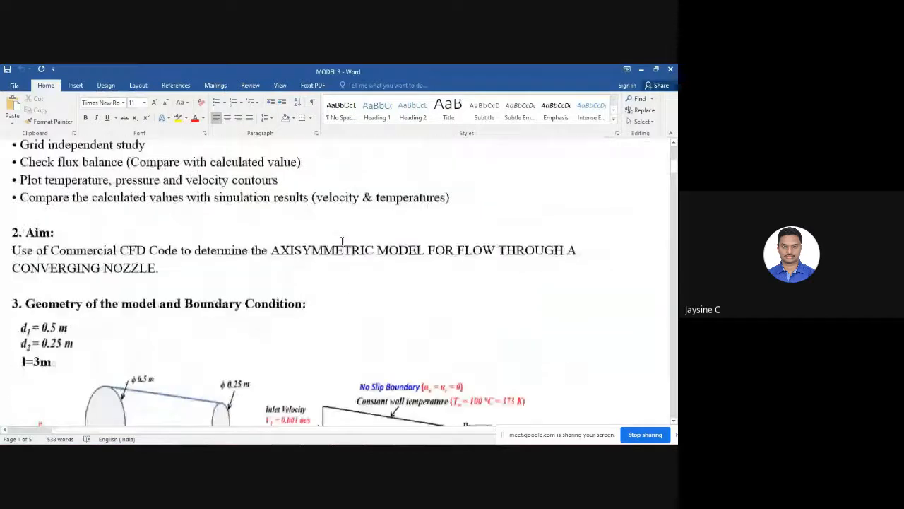
scroll(342, 240, up, 3)
scroll(342, 240, up, 3)
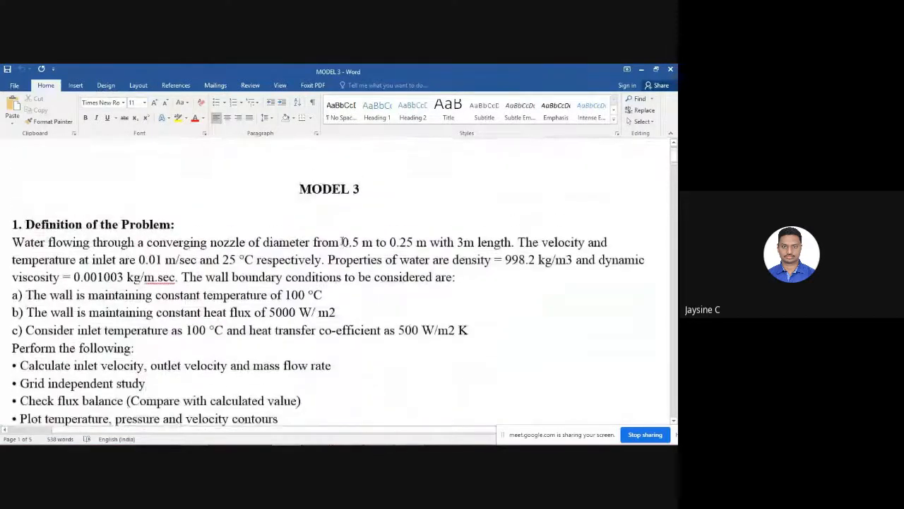
key(alt+Tab)
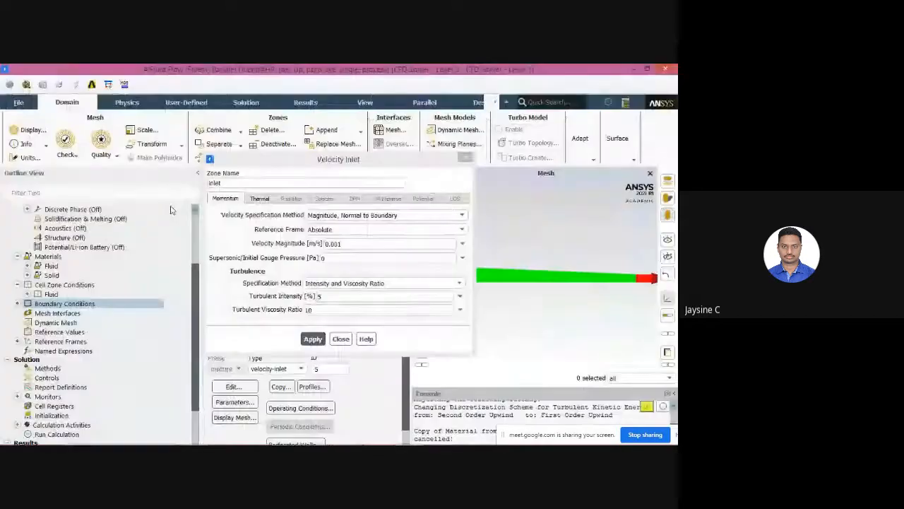
click(339, 244)
text(1)
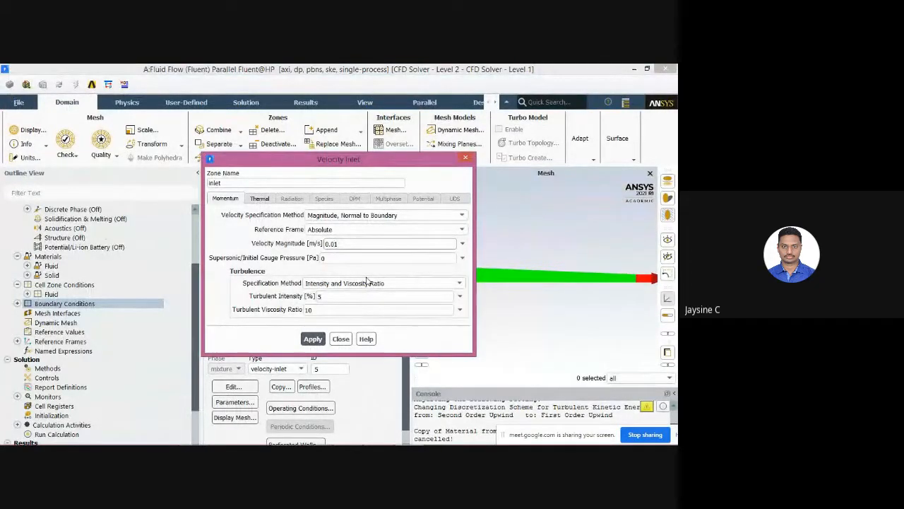
- Set the inlet's thermal temperature to 298 K, apply it and close the velocity inlet settings
click(263, 203)
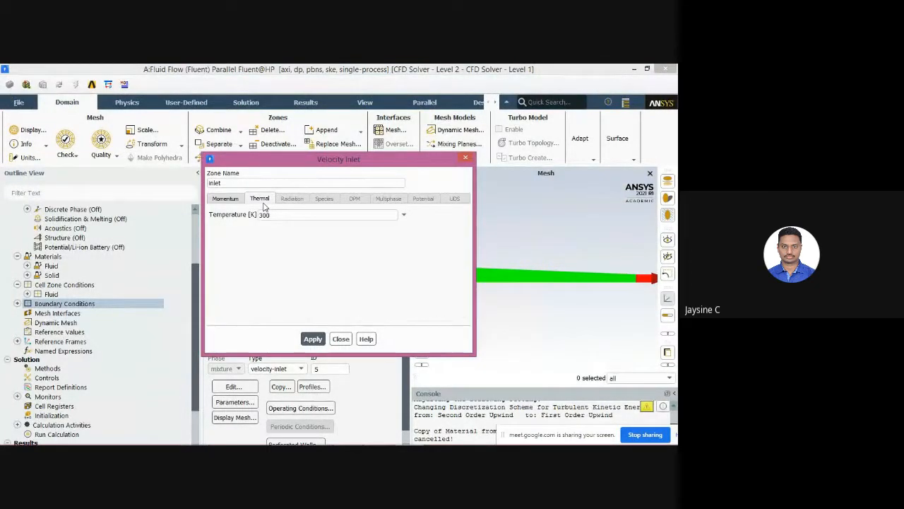
click(278, 216)
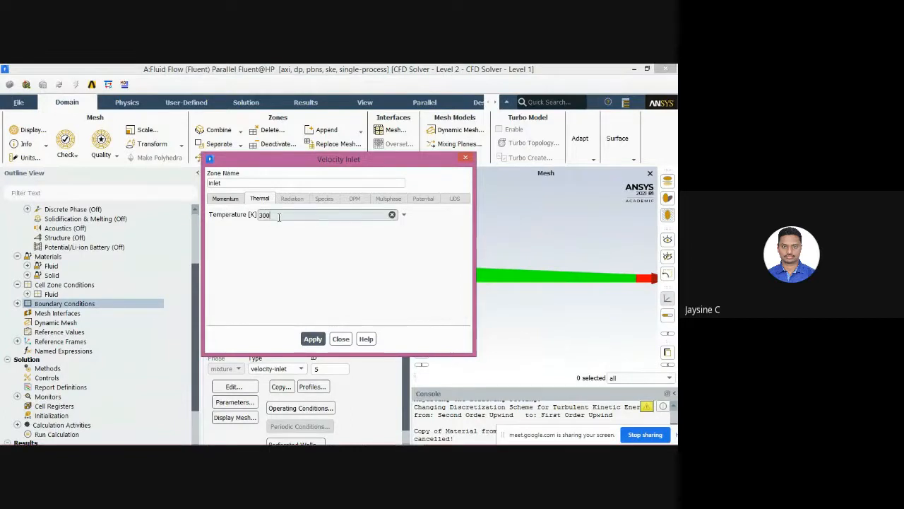
key(BackSpace)
key(BackSpace)
key(BackSpace)
text(298)
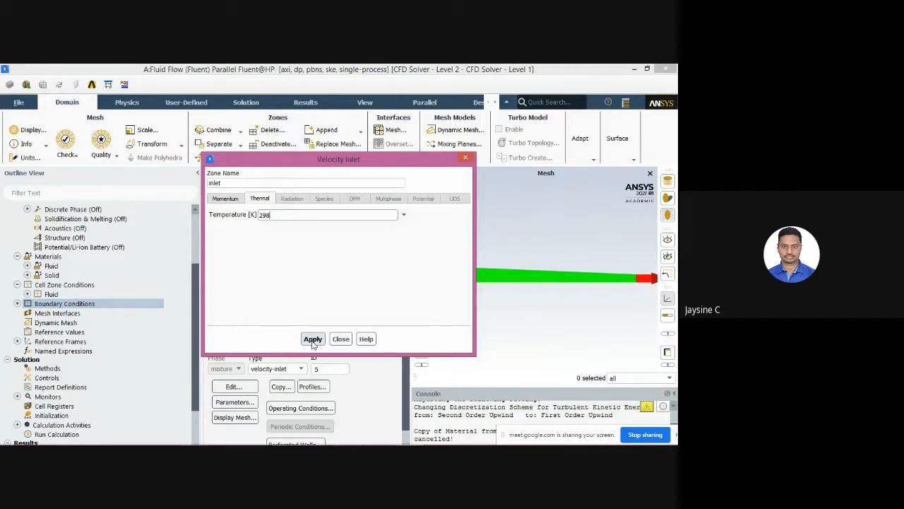
click(312, 341)
click(235, 199)
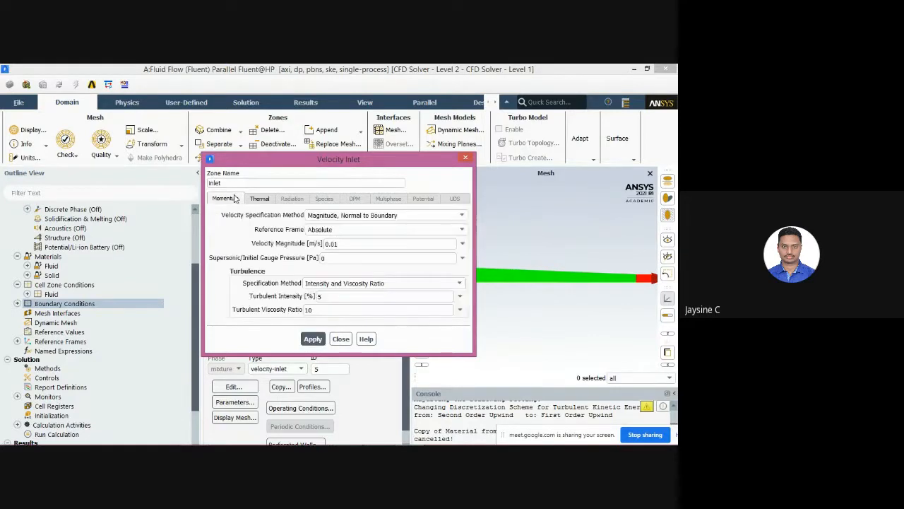
click(342, 339)
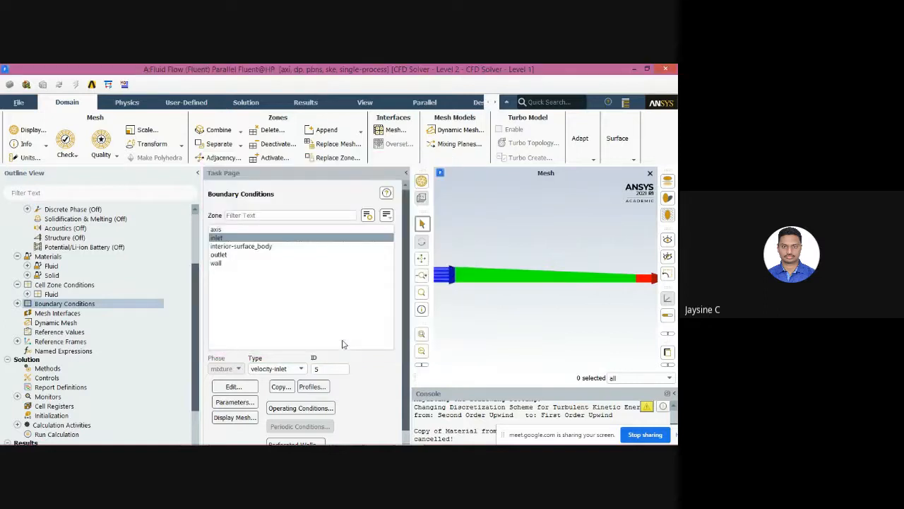
- Open the outlet's settings, check the outlet pressure in the MODEL 3 Word document, and apply a gauge pressure of 0 Pa in Fluent
click(264, 255)
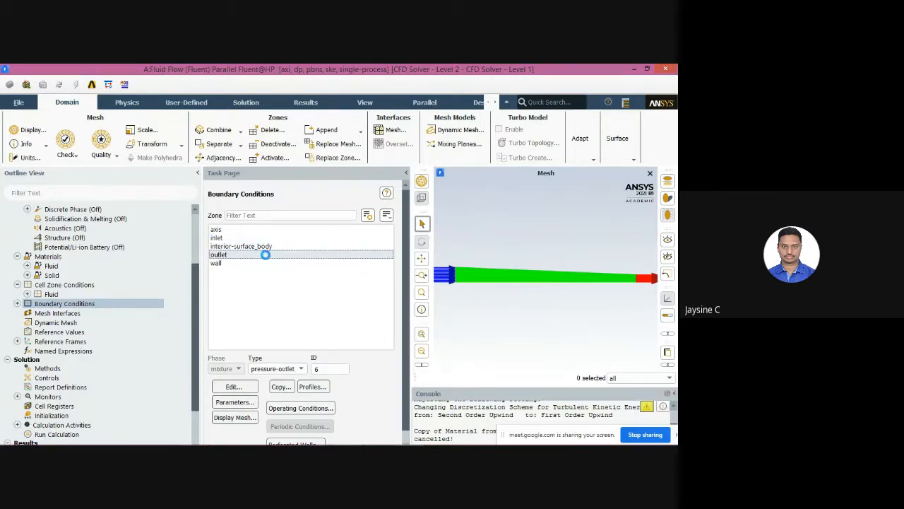
double_click(265, 255)
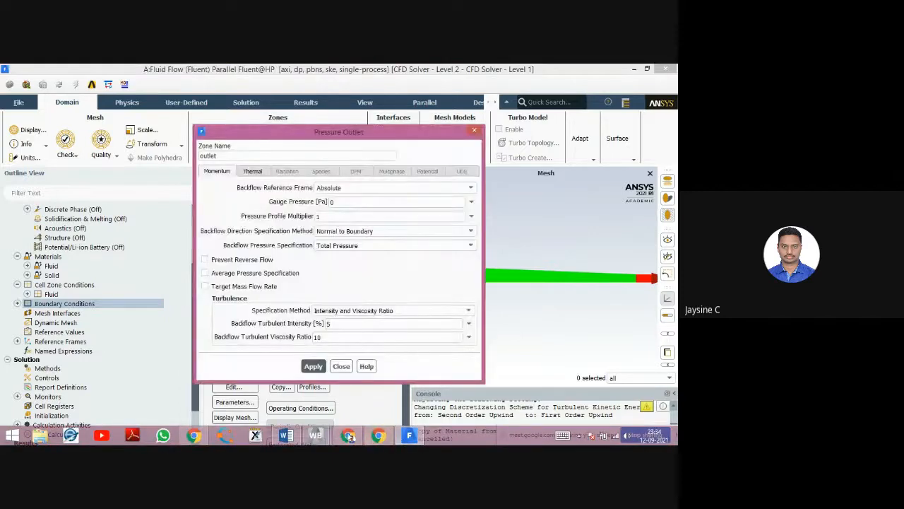
click(287, 436)
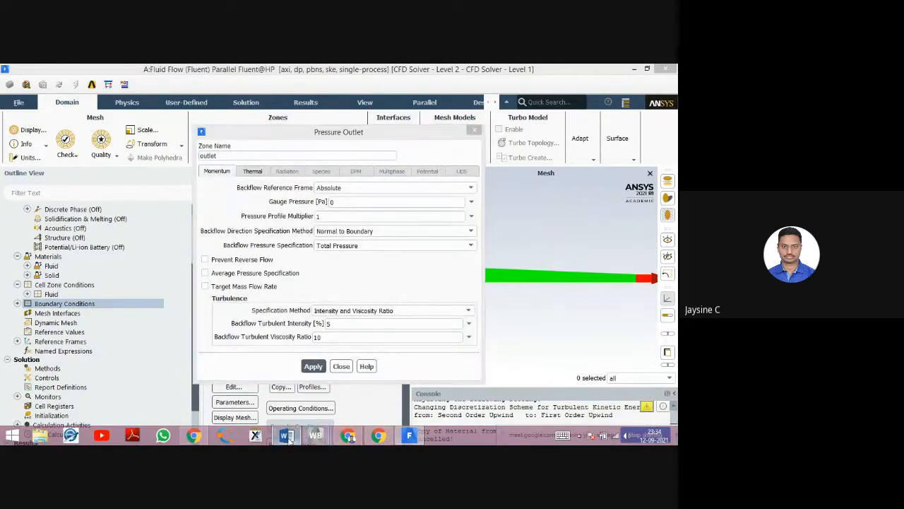
scroll(414, 367, down, 10)
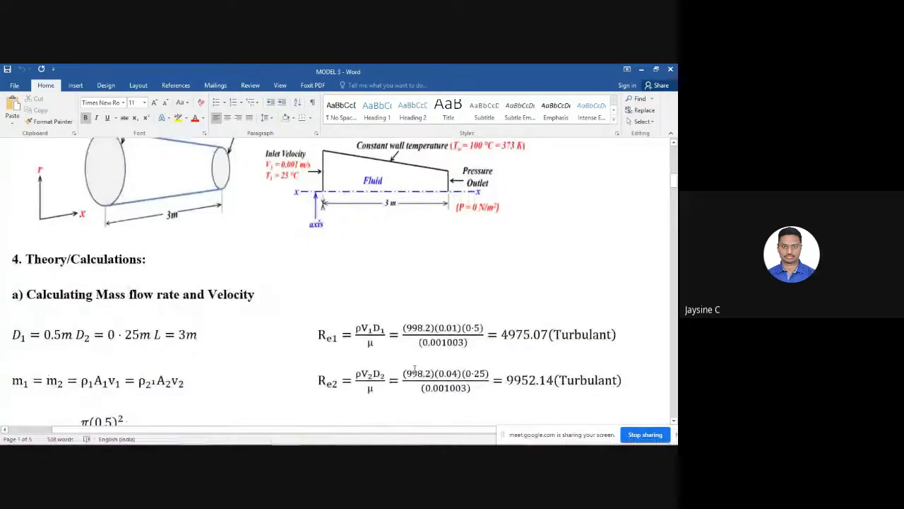
scroll(415, 367, up, 2)
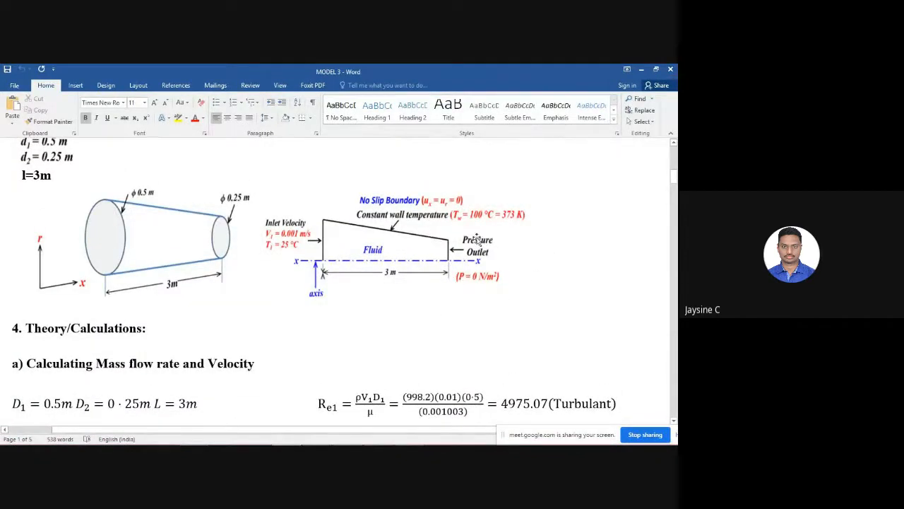
key(alt+Tab)
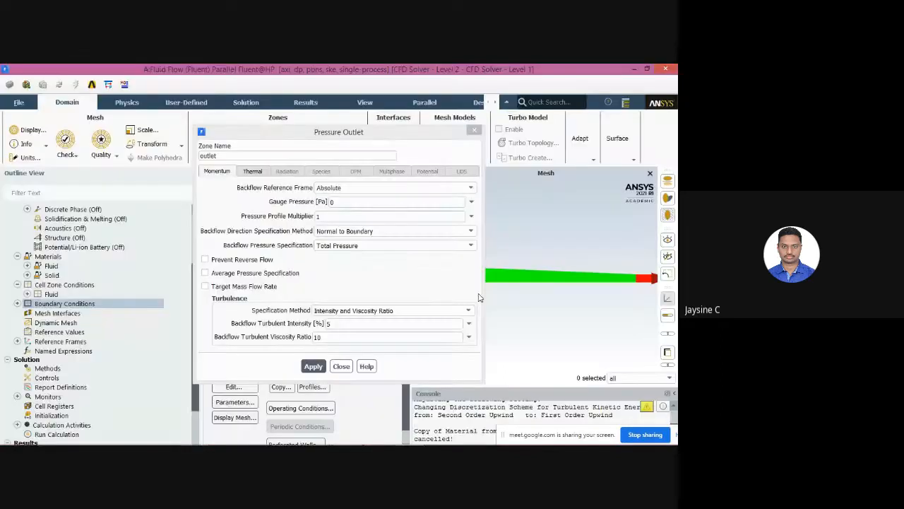
click(314, 366)
click(314, 370)
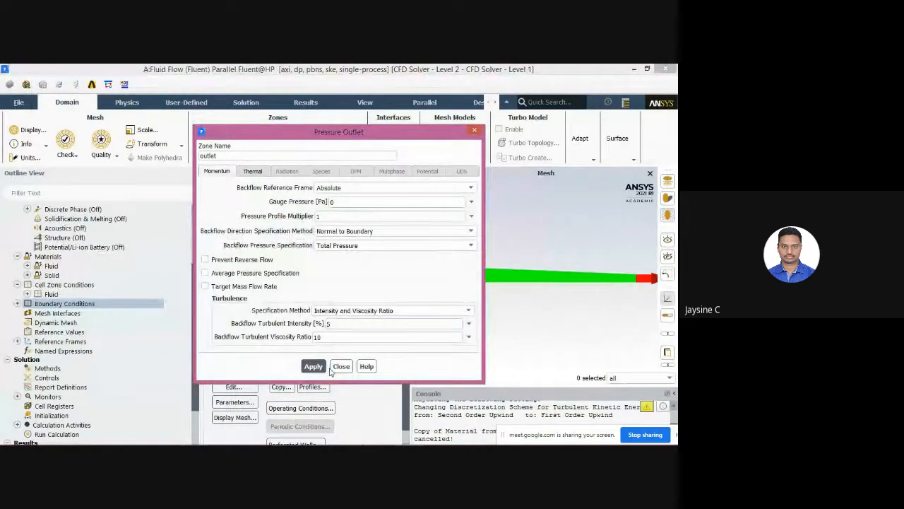
click(339, 367)
- Check the wall condition in the Word document and apply a constant temperature of 373 K to the wall zone in Fluent
click(224, 262)
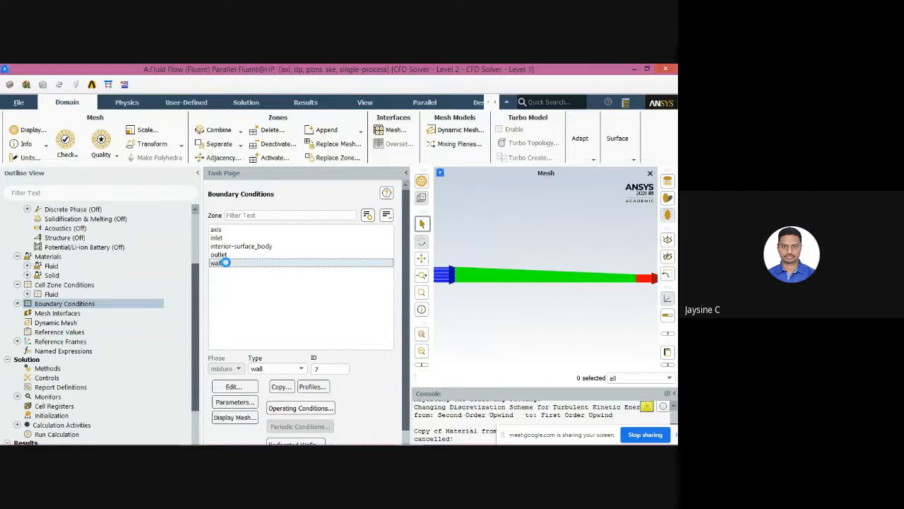
double_click(224, 262)
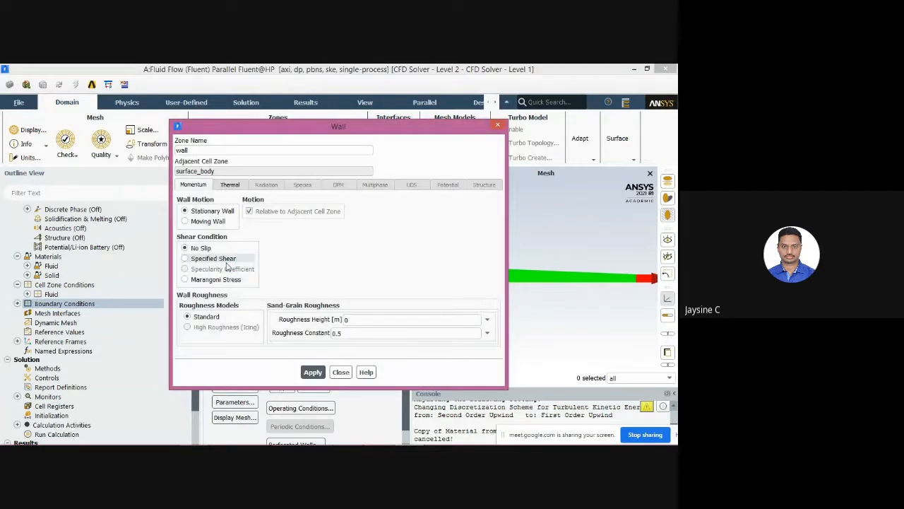
click(233, 185)
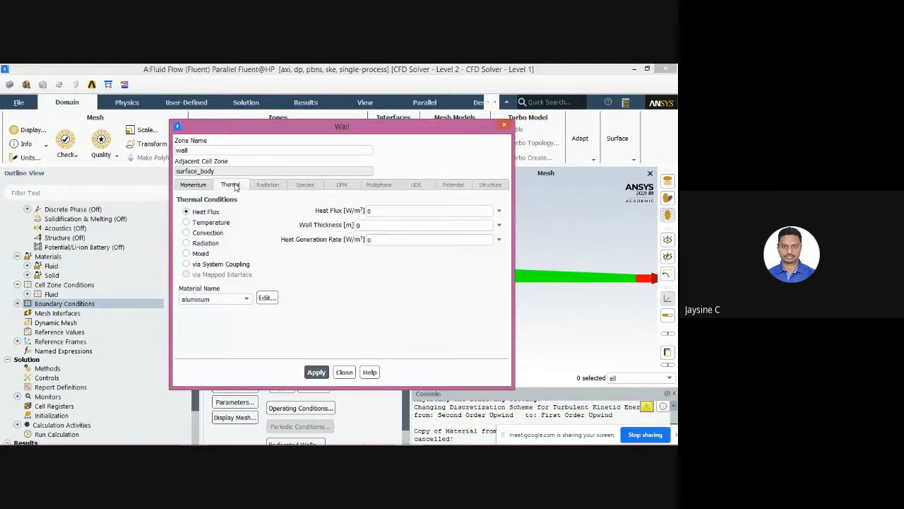
key(alt+Tab)
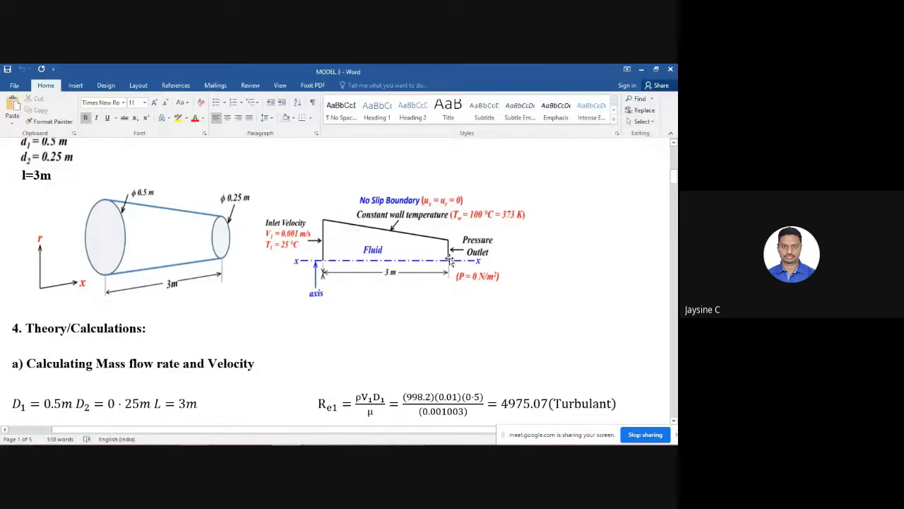
key(alt+Tab)
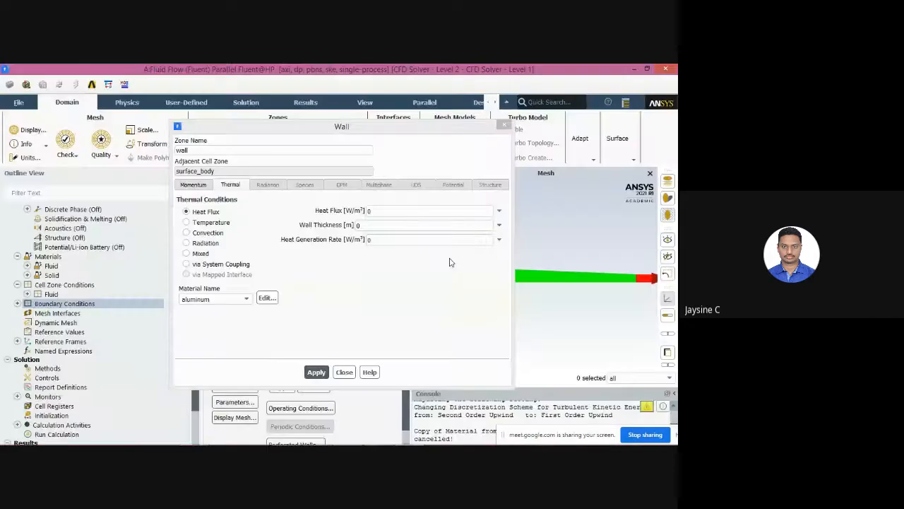
click(186, 224)
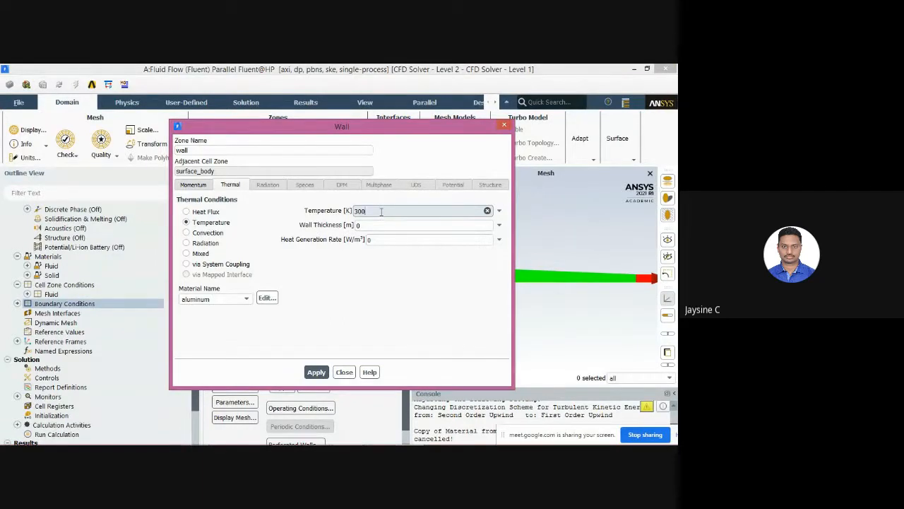
key(BackSpace)
key(BackSpace)
text(73)
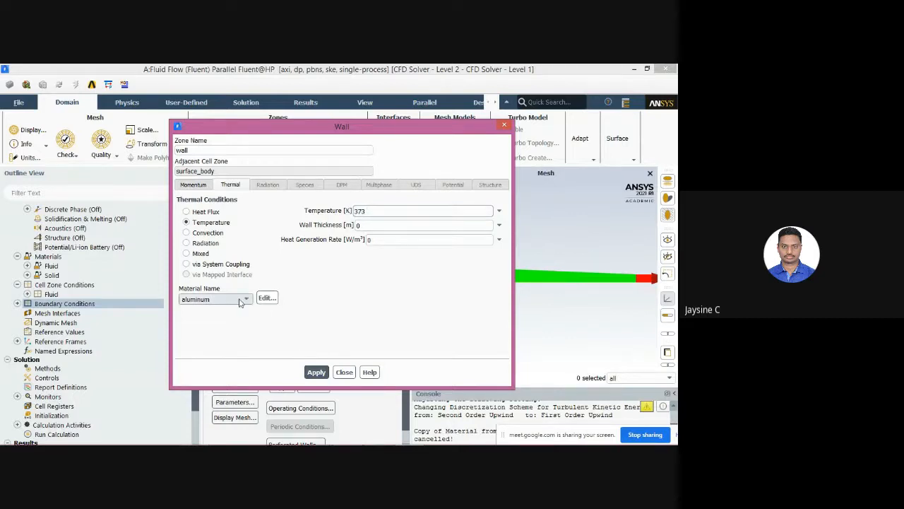
click(314, 371)
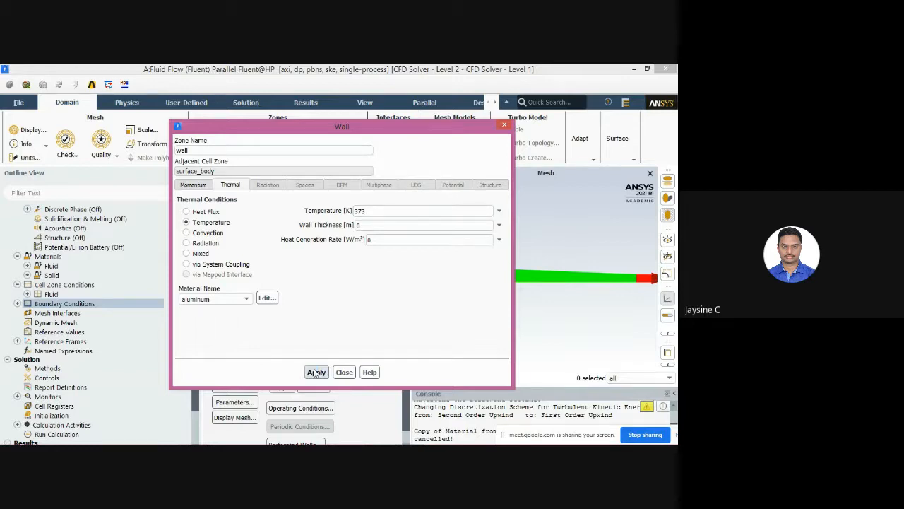
click(316, 372)
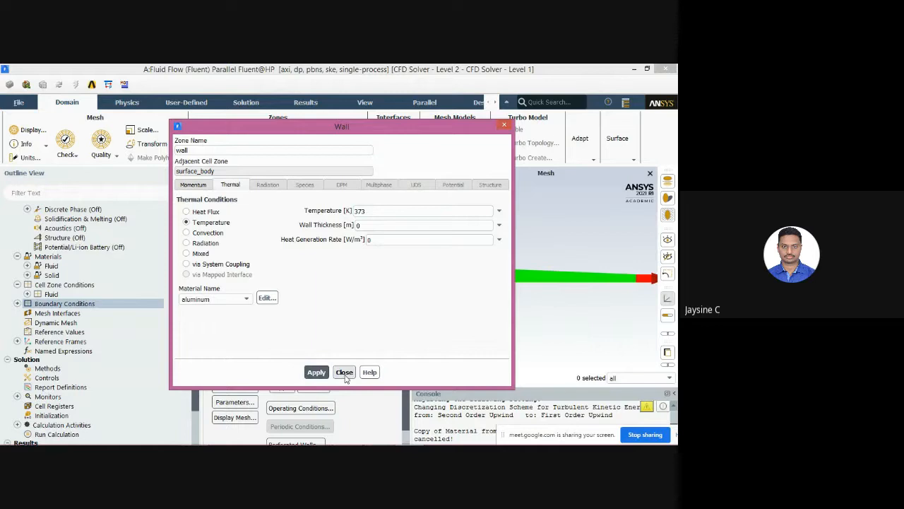
click(344, 372)
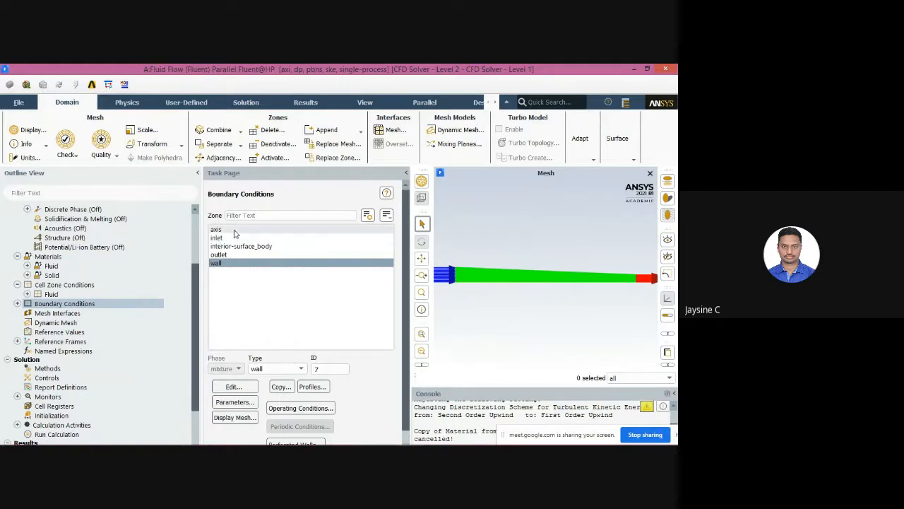
- Review the solution methods for pressure-velocity coupling and spatial discretization
drag(194, 322, 192, 337)
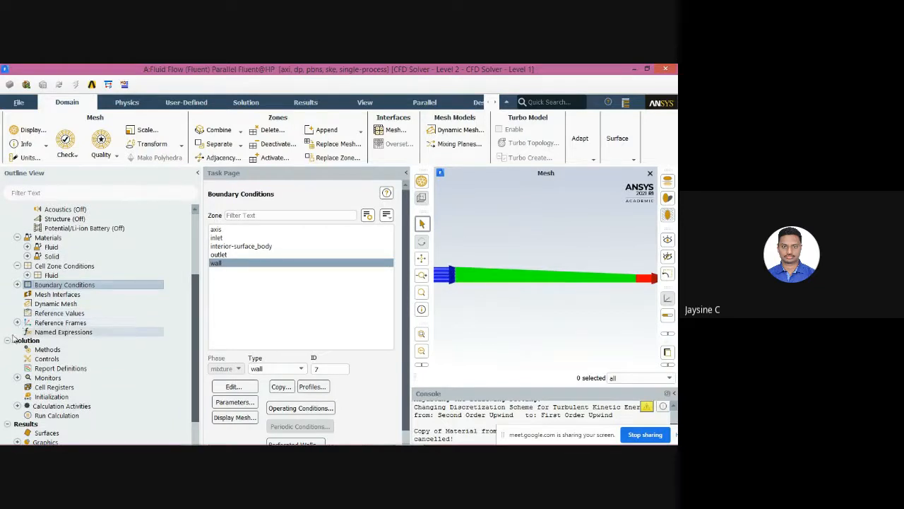
click(42, 349)
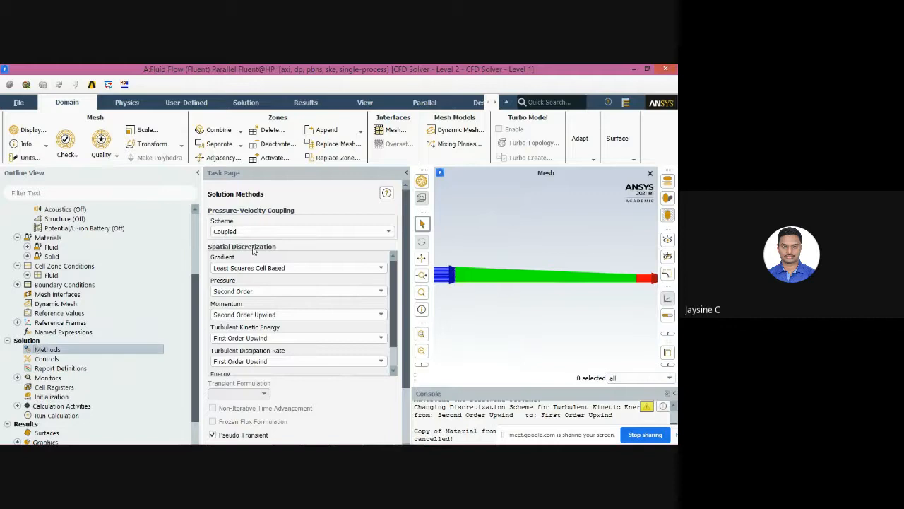
scroll(272, 311, down, 3)
scroll(272, 311, up, 3)
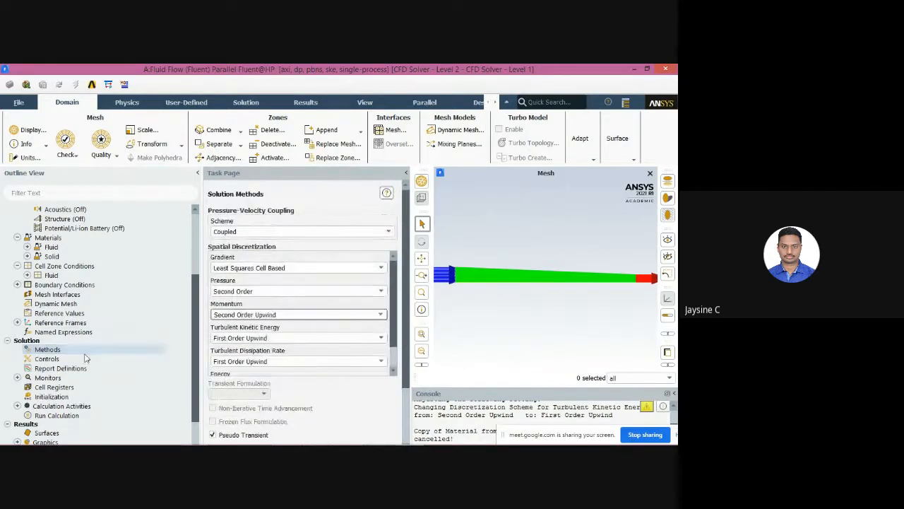
- Open the residual monitors, set the continuity absolute criterion to 1e-16 and copy that value
scroll(43, 339, down, 2)
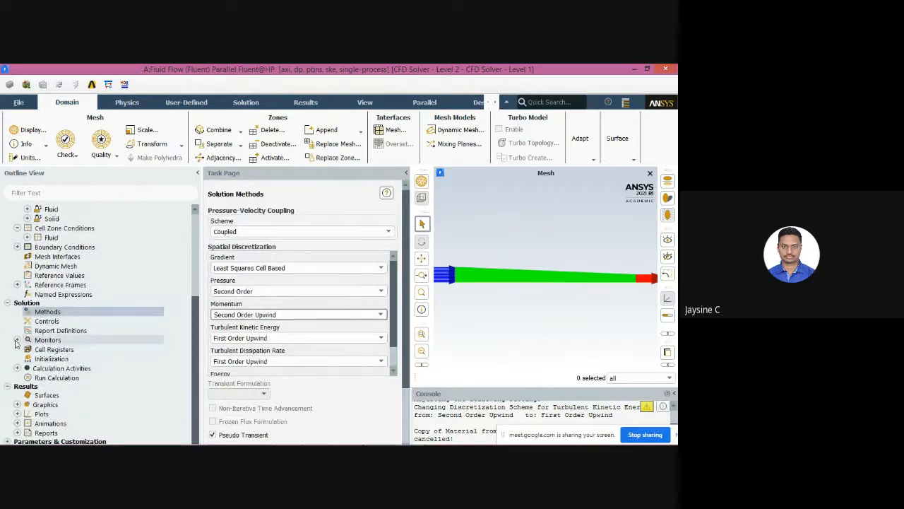
click(17, 339)
double_click(58, 350)
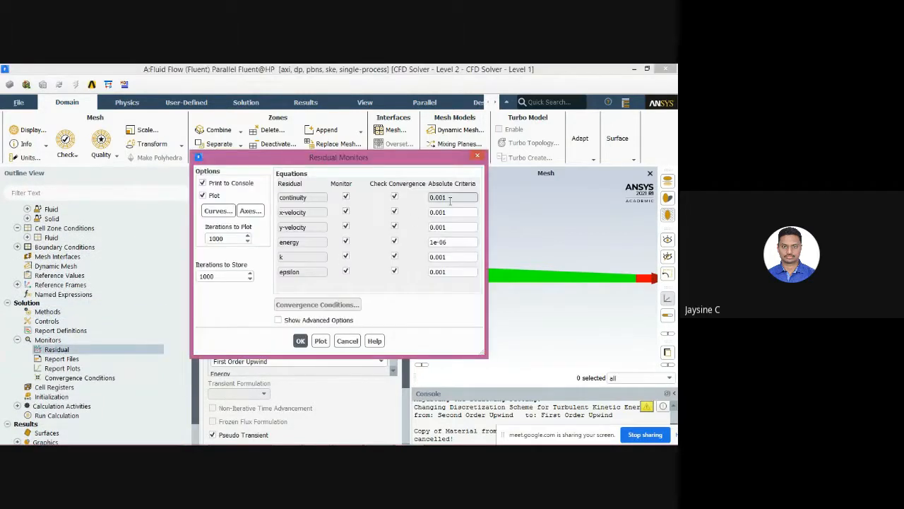
drag(447, 197, 420, 201)
text(1e-)
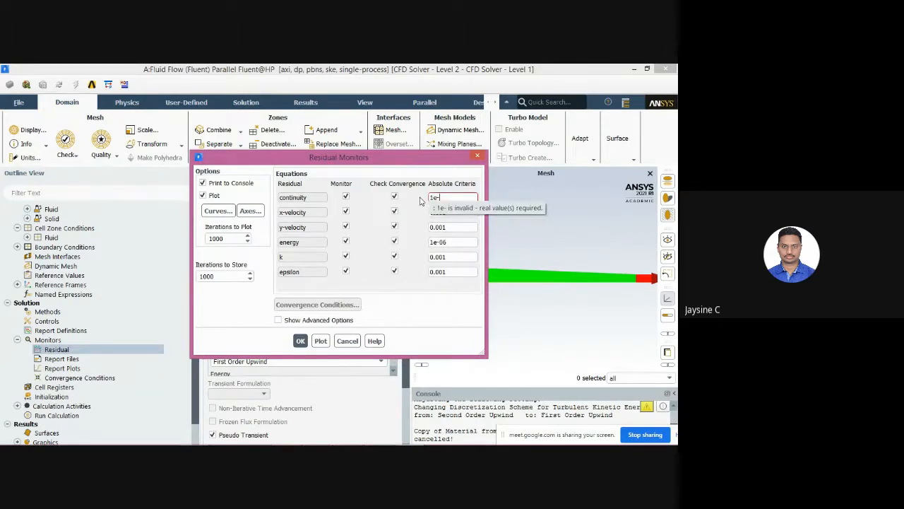
text(16)
key(shift+Left)
key(shift+Left)
key(shift+Left)
key(shift+Left)
key(shift+Left)
key(ctrl+c)
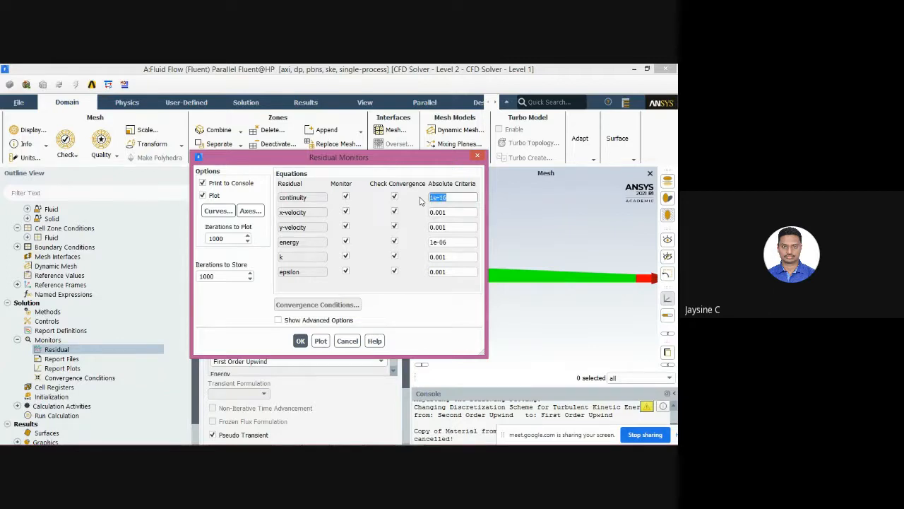
- Set the absolute convergence criteria for the x-velocity and y-velocity residuals to 1e-16
click(453, 212)
key(BackSpace)
key(BackSpace)
key(BackSpace)
key(BackSpace)
key(ctrl+v)
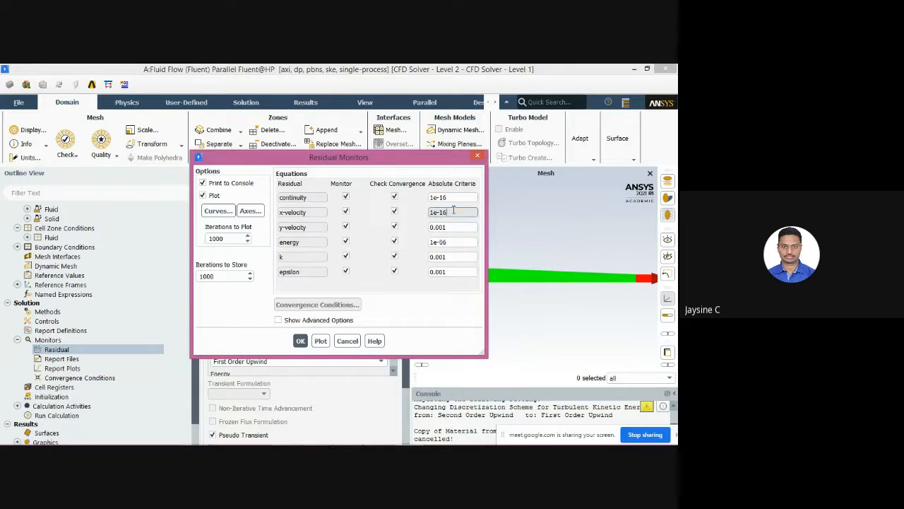
click(454, 227)
key(BackSpace)
key(BackSpace)
key(BackSpace)
key(BackSpace)
key(ctrl+v)
- Set the energy residual's absolute convergence criterion to 1e-16
click(457, 244)
key(BackSpace)
key(BackSpace)
key(BackSpace)
key(BackSpace)
key(ctrl+v)
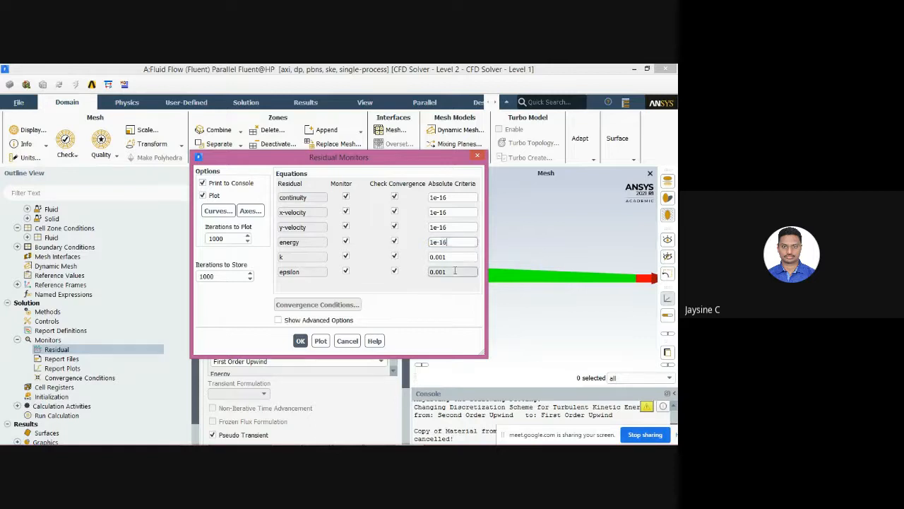
- Set the absolute criteria for the k and epsilon residuals to 1e-16 and confirm the residual monitor settings
click(452, 257)
key(BackSpace)
key(BackSpace)
key(BackSpace)
key(BackSpace)
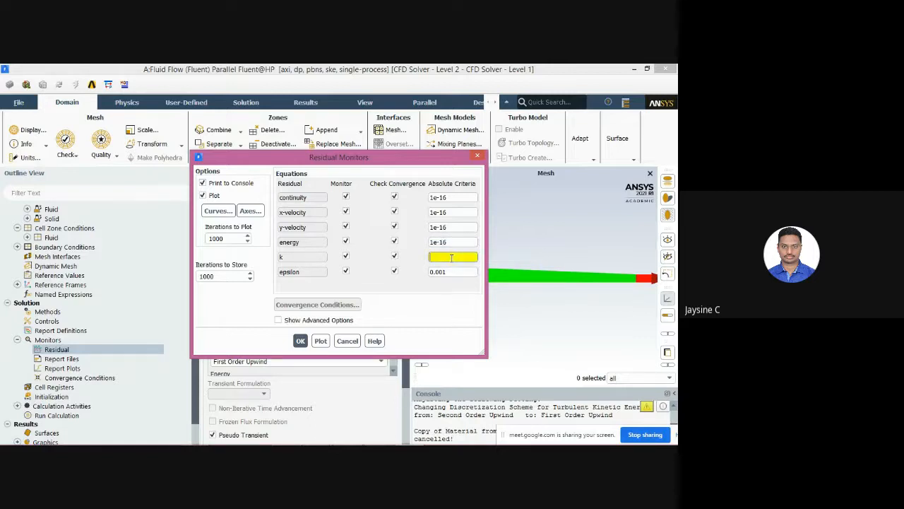
key(ctrl+v)
click(451, 271)
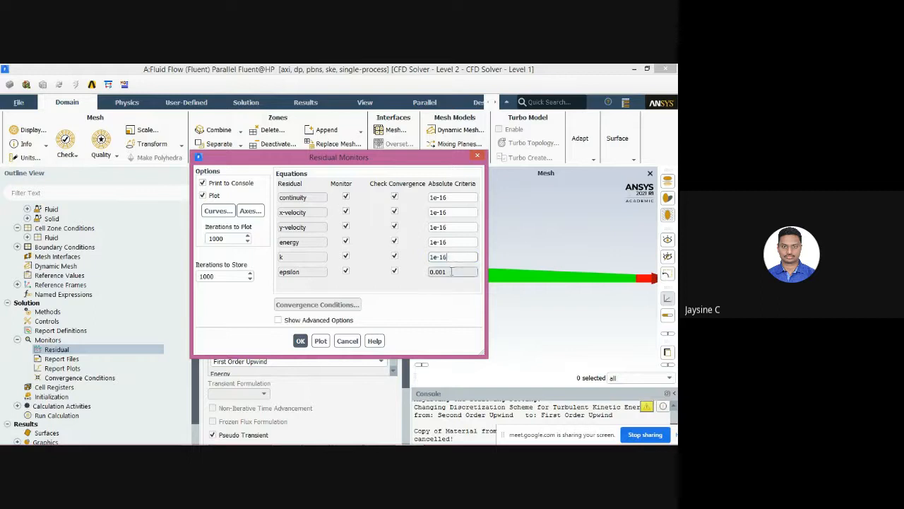
key(BackSpace)
key(BackSpace)
key(BackSpace)
key(ctrl+v)
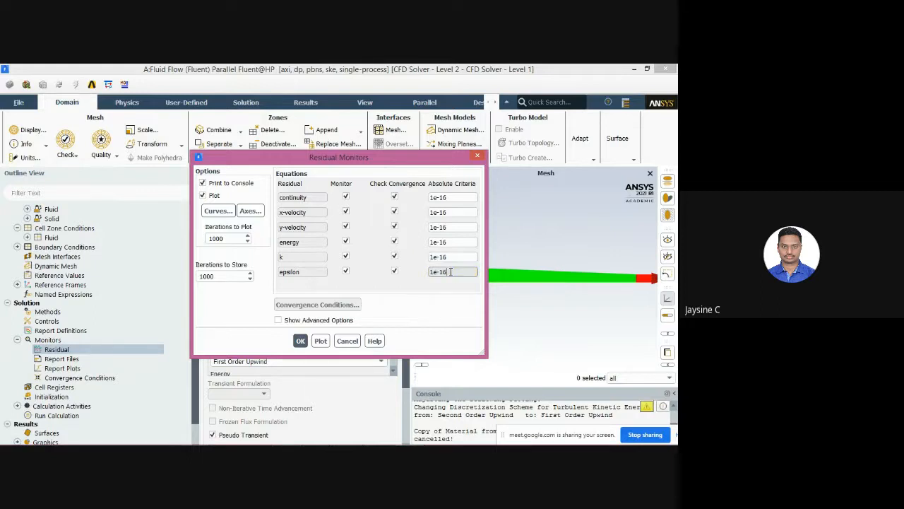
click(301, 341)
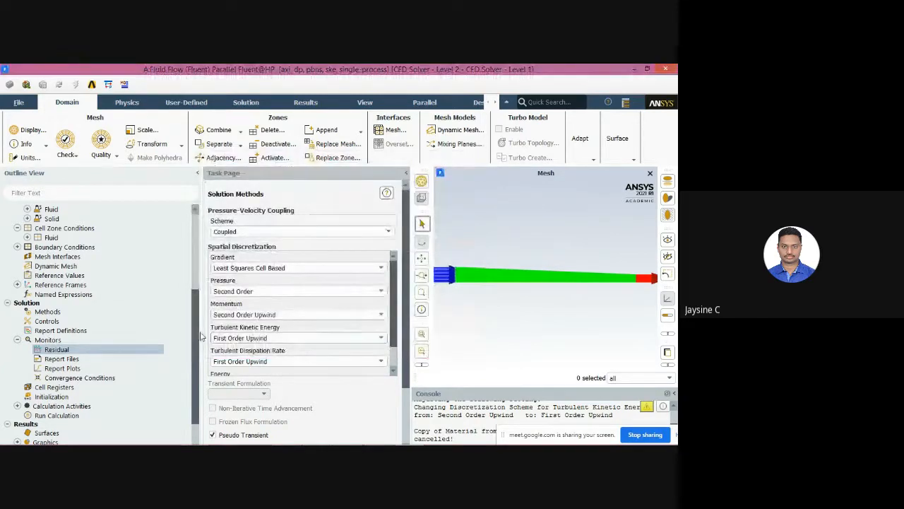
- Initialize the solution with the Hybrid Initialization method and enlarge the console to read the initialization output
double_click(53, 387)
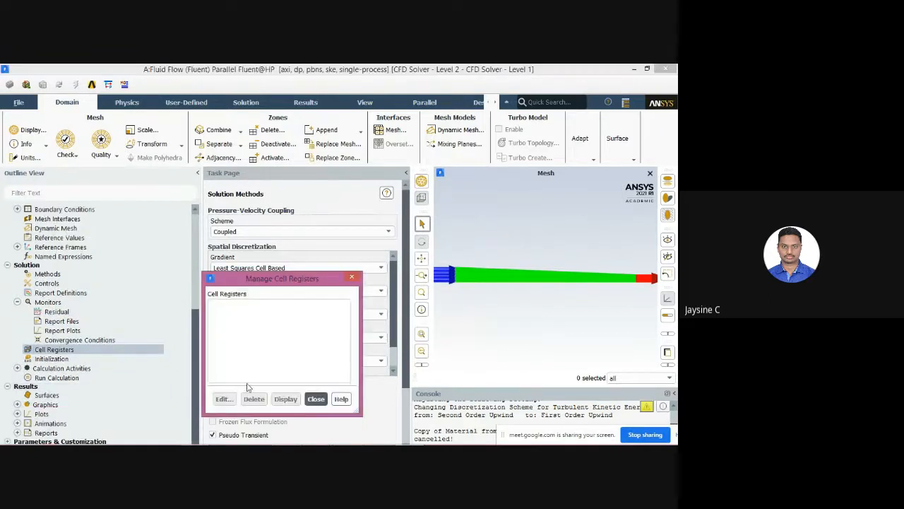
click(315, 399)
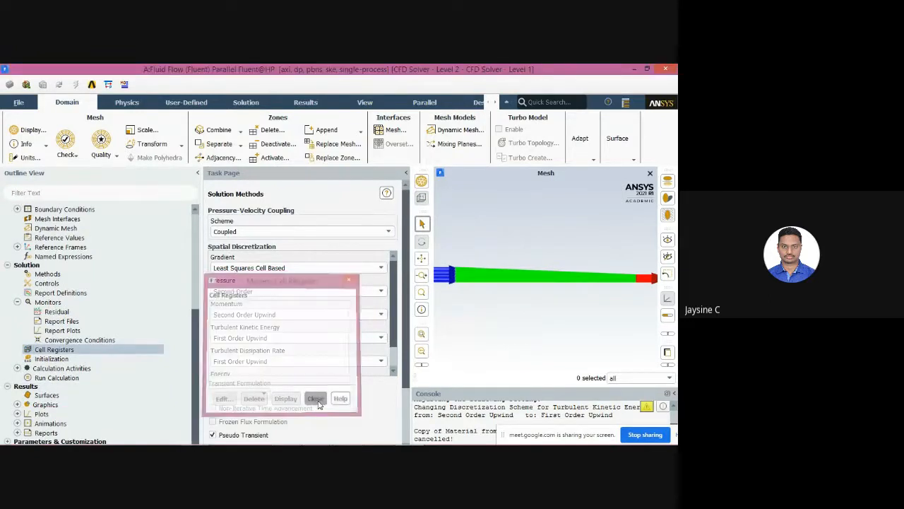
click(64, 361)
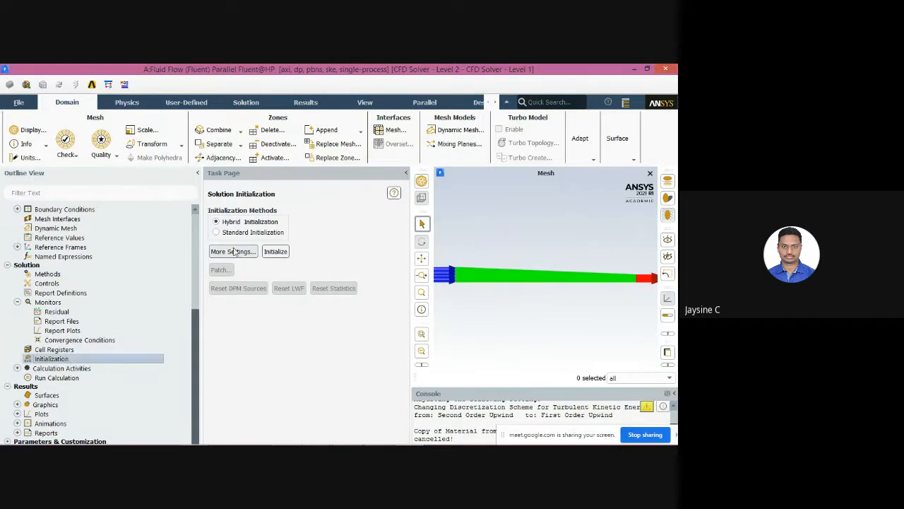
click(275, 252)
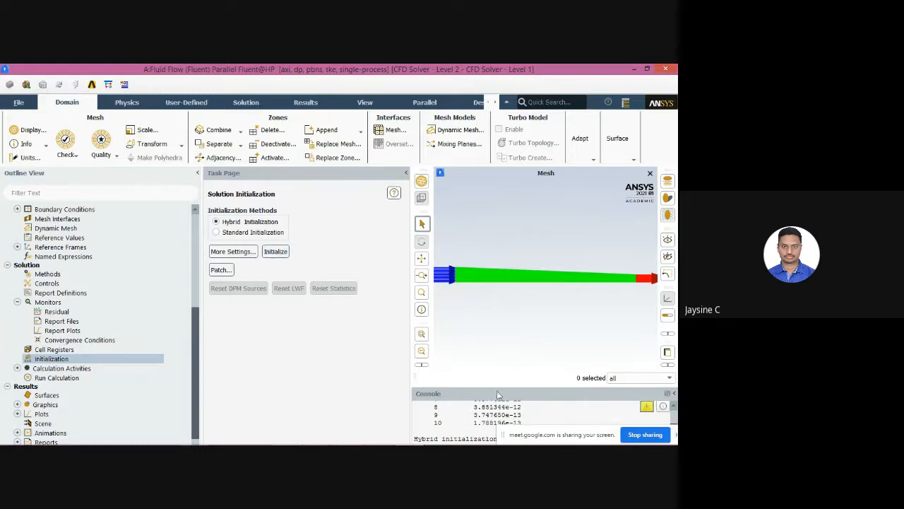
drag(501, 386, 513, 303)
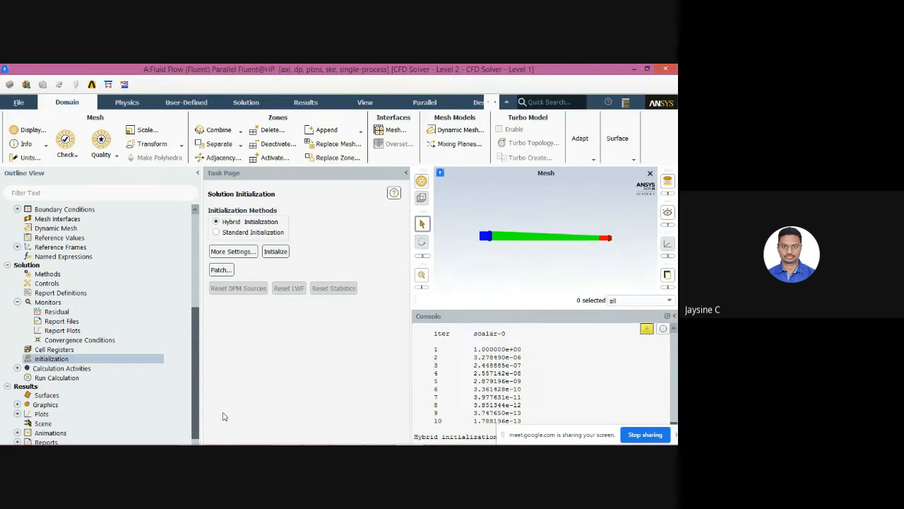
- Set the number of iterations for the calculation to 250
click(74, 378)
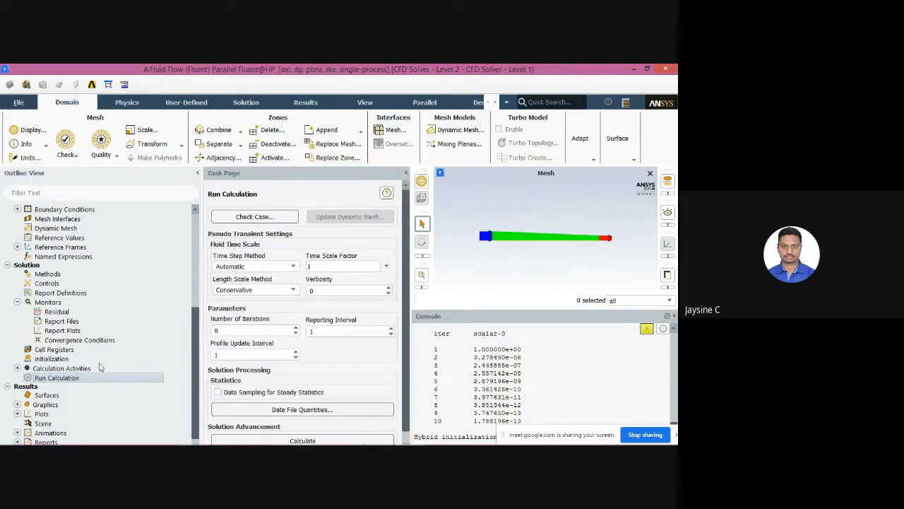
click(227, 329)
key(BackSpace)
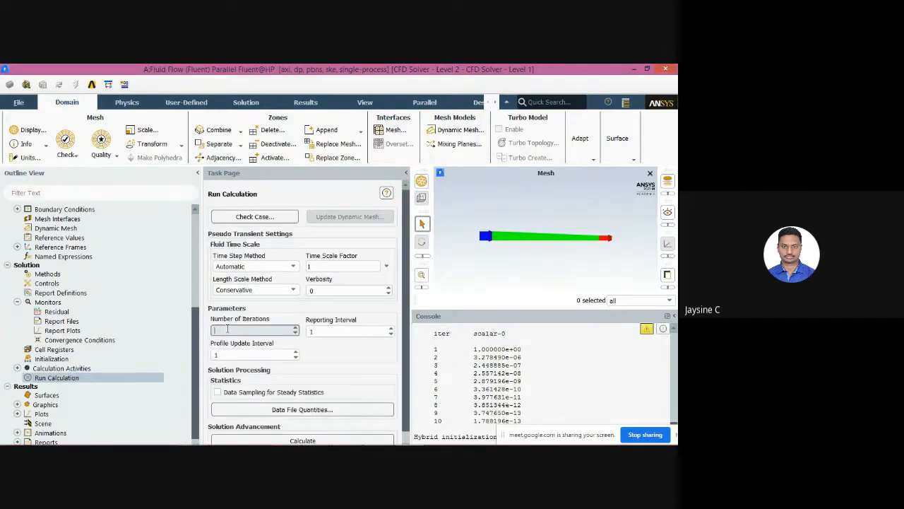
text(250)
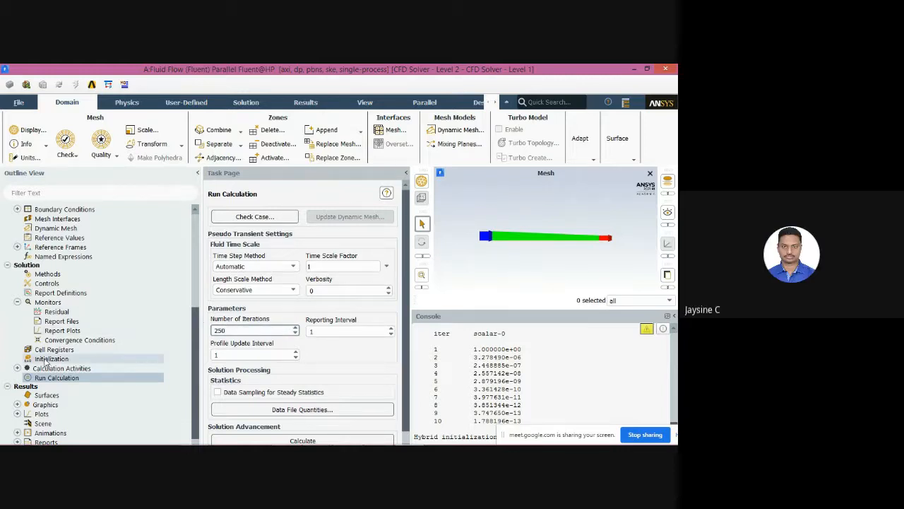
- Switch the solution initialization to Standard Initialization and set the initial temperature to 298 K
click(47, 359)
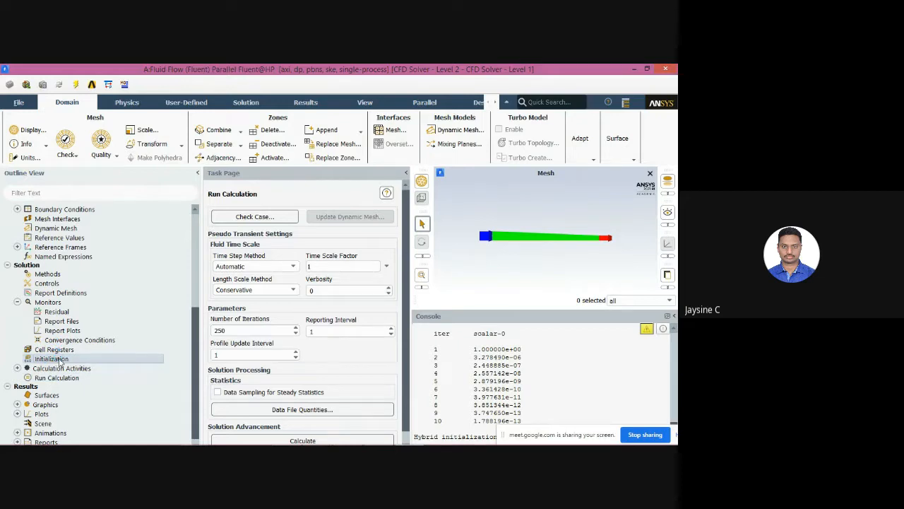
double_click(60, 361)
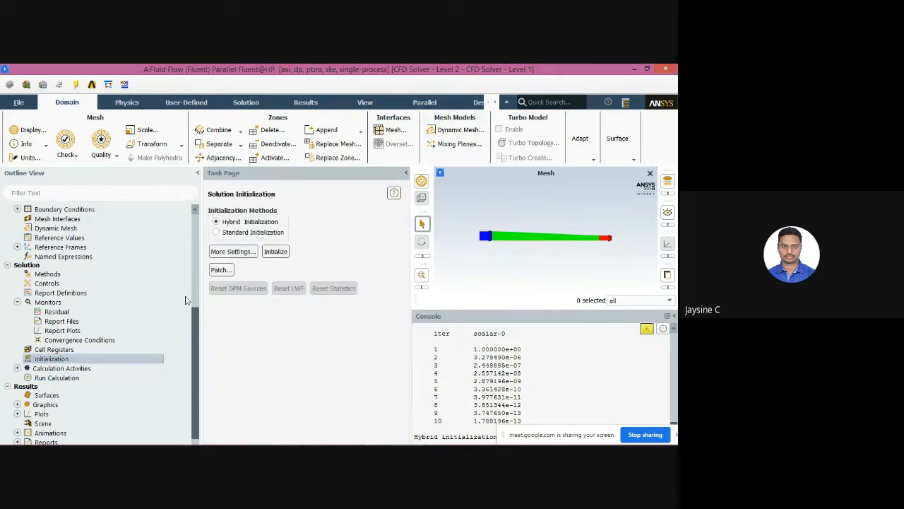
click(221, 233)
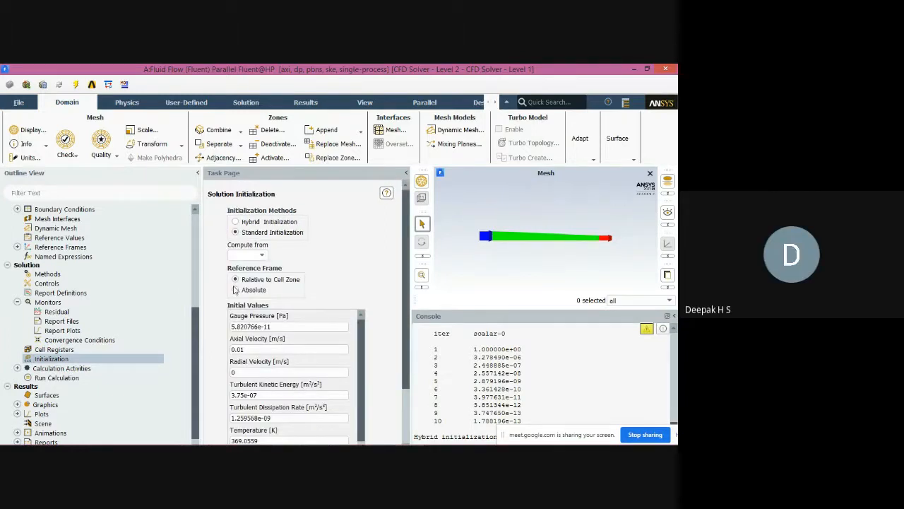
scroll(235, 290, down, 3)
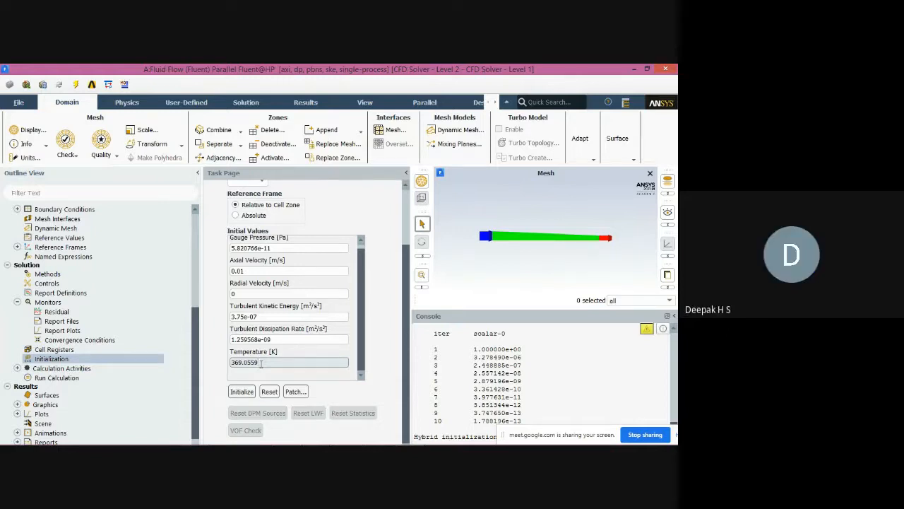
key(BackSpace)
key(BackSpace)
key(BackSpace)
key(BackSpace)
key(BackSpace)
key(BackSpace)
key(BackSpace)
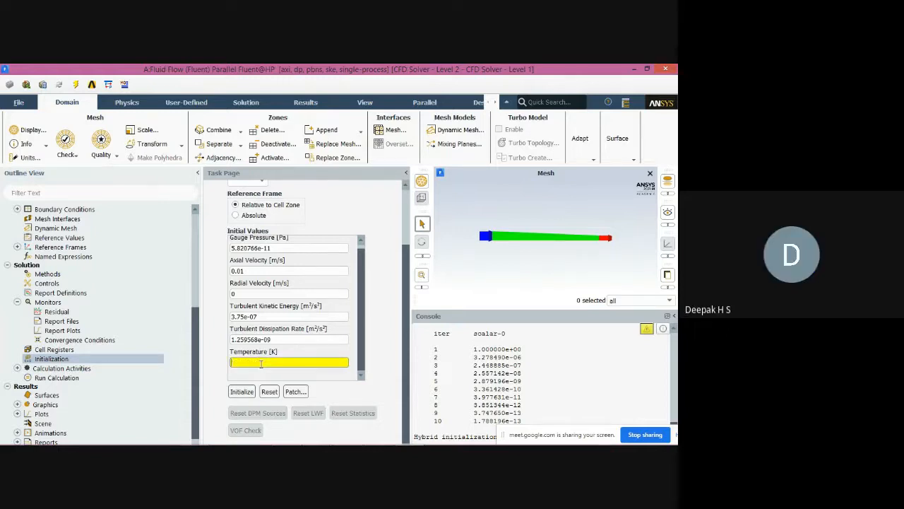
text(298)
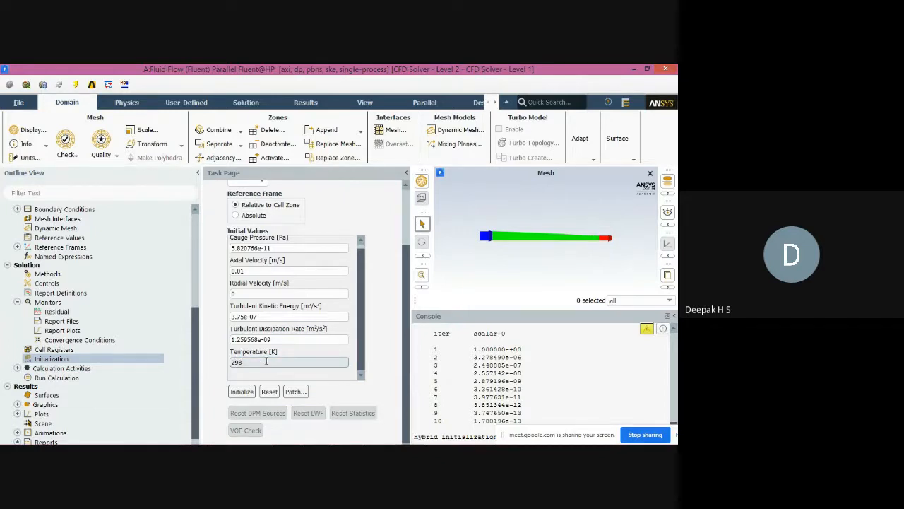
- Compute the initial values from the inlet and initialize the solution, discarding the unsaved data
scroll(266, 360, up, 2)
scroll(266, 360, up, 1)
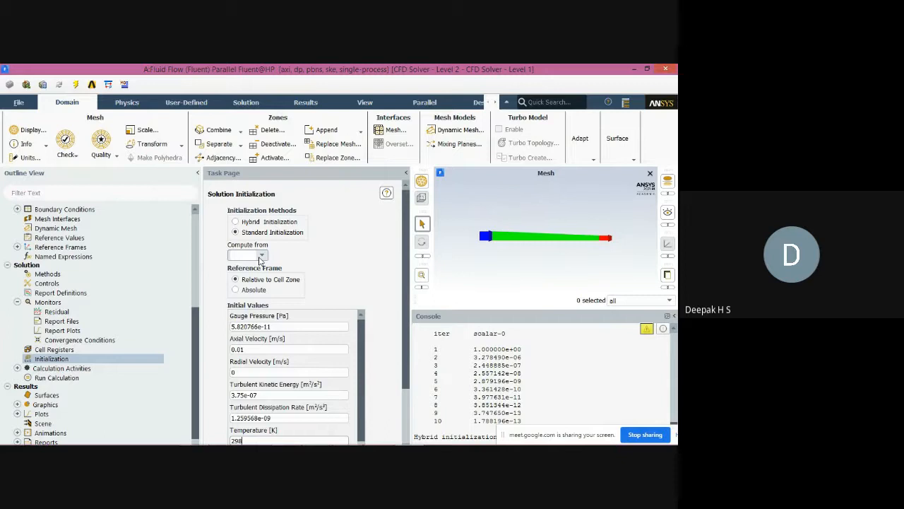
click(261, 255)
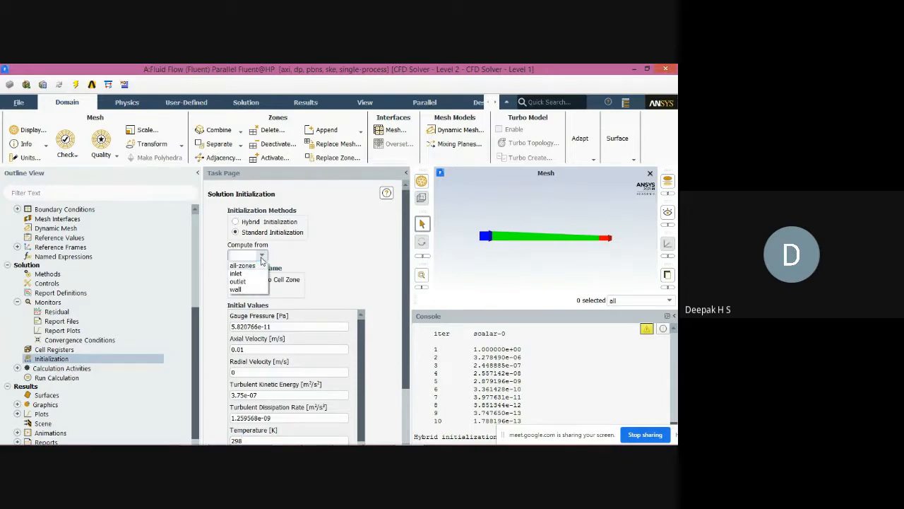
click(253, 273)
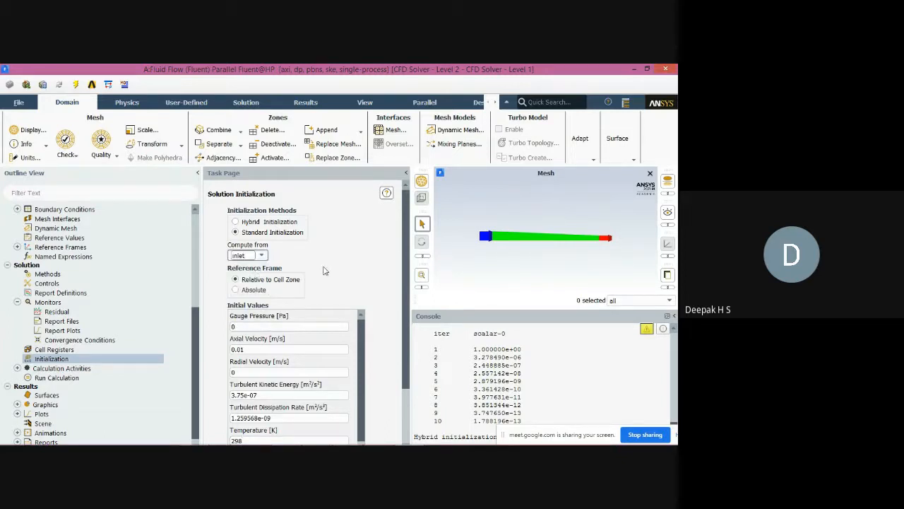
scroll(324, 271, down, 3)
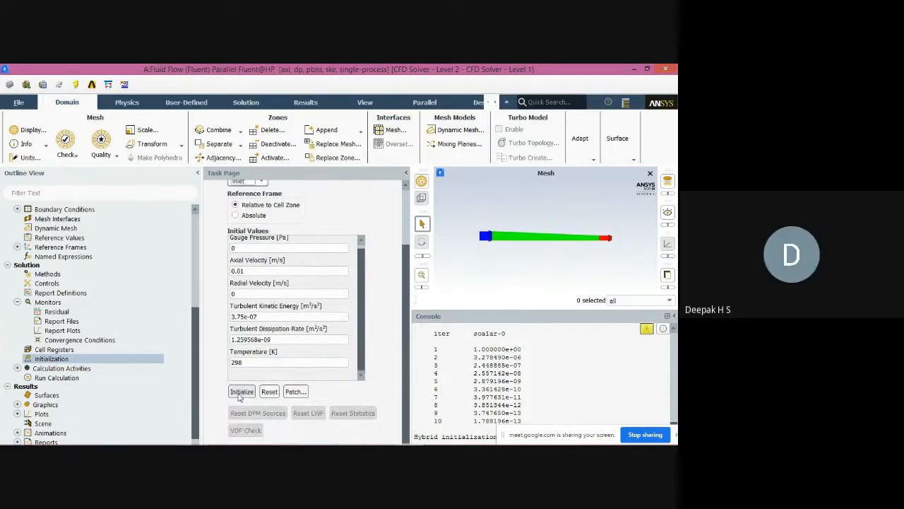
click(240, 394)
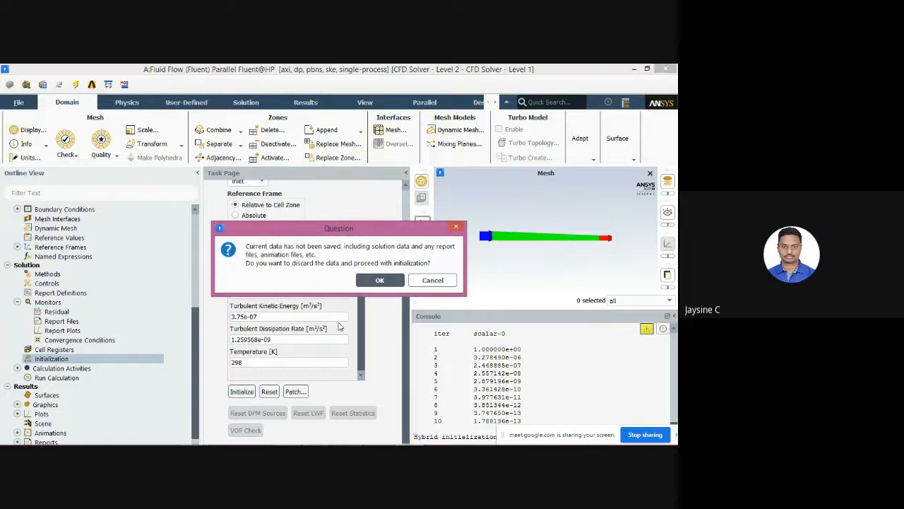
click(379, 282)
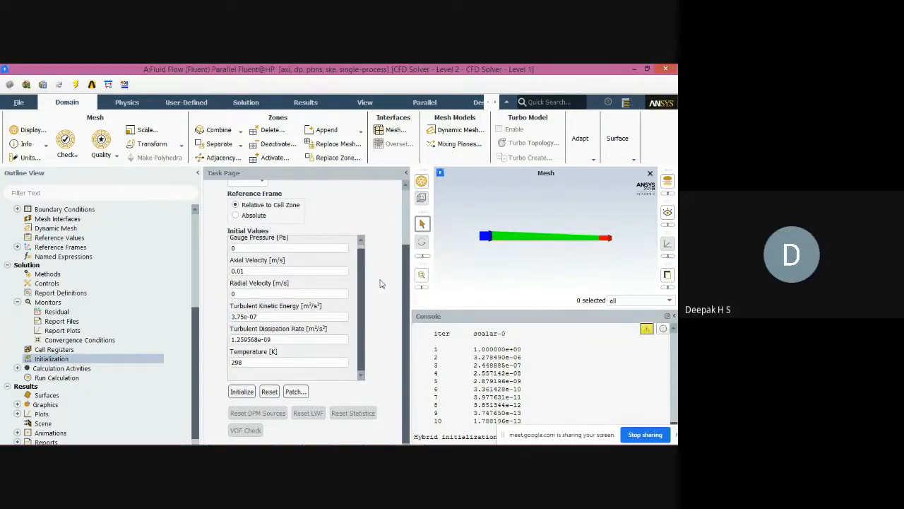
click(243, 393)
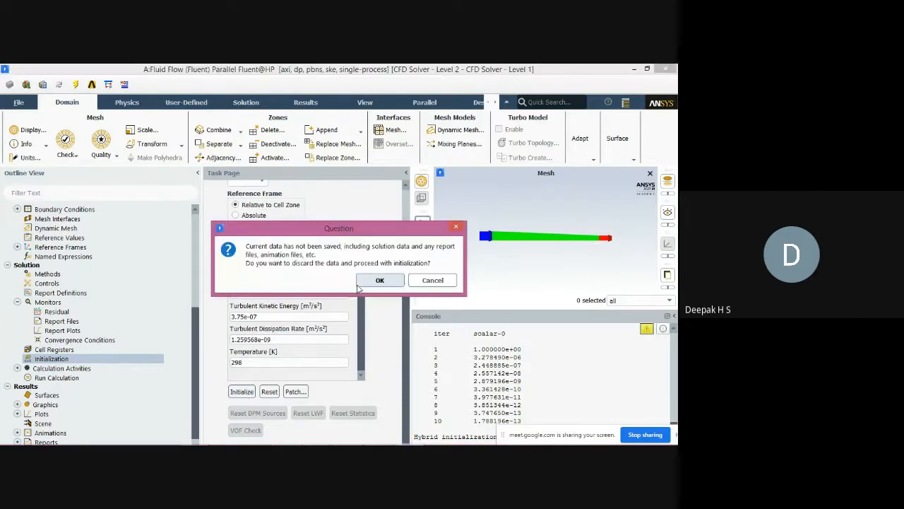
click(374, 280)
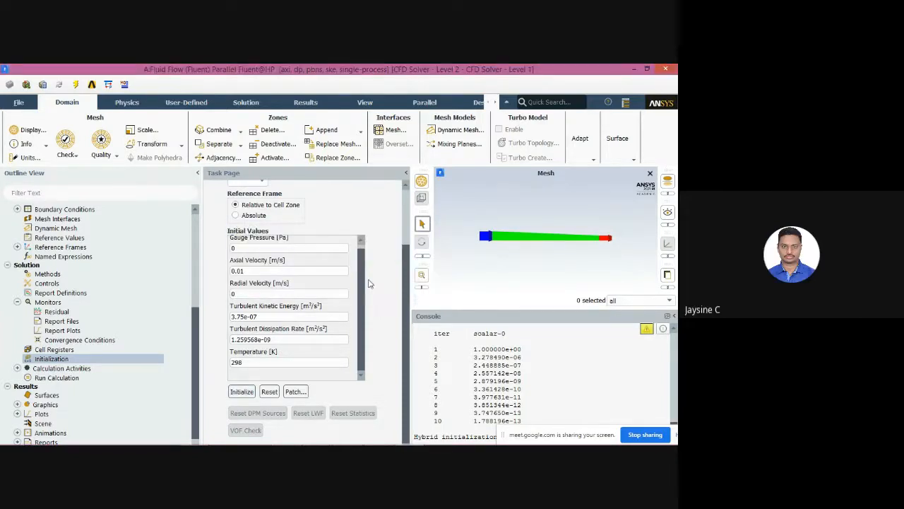
- Run the calculation with the configured iterations and acknowledge its completion
click(91, 378)
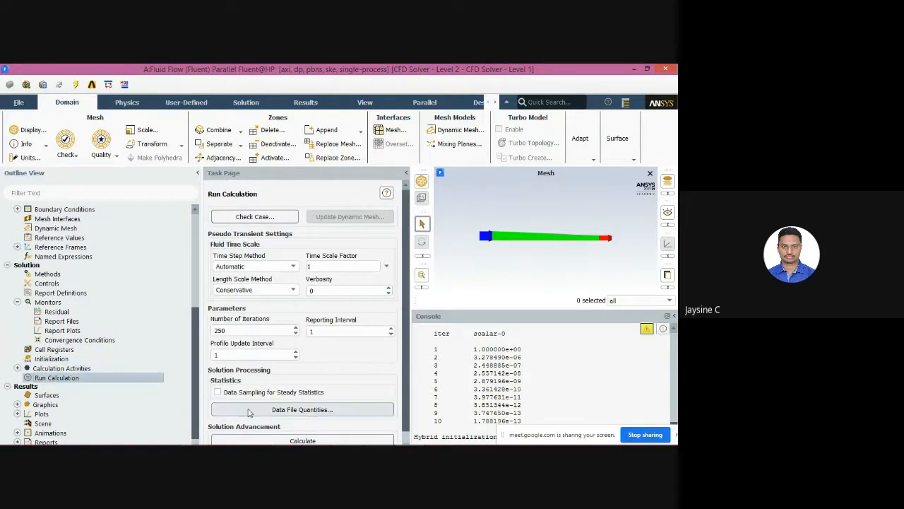
scroll(253, 417, down, 1)
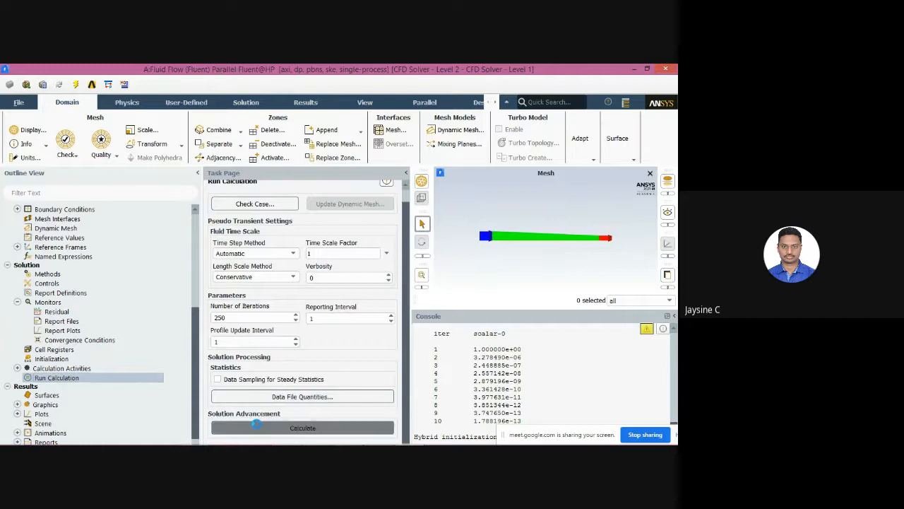
click(257, 427)
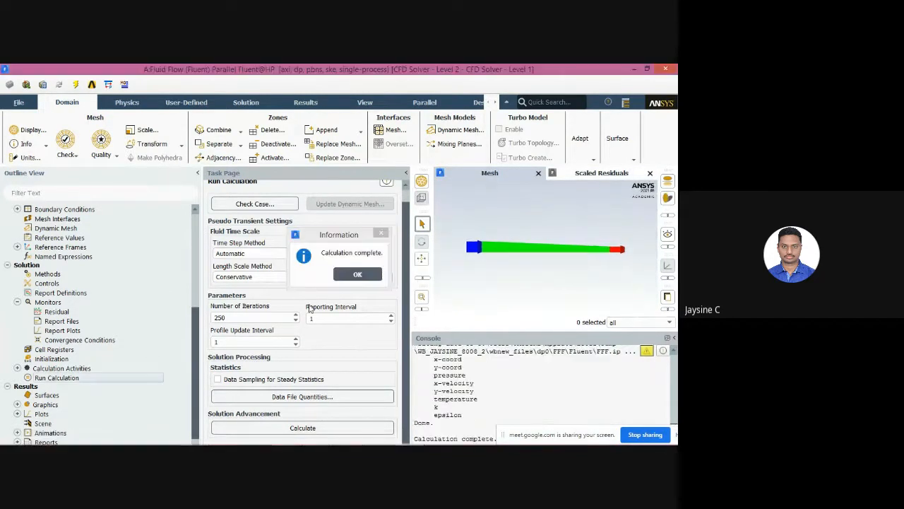
click(358, 275)
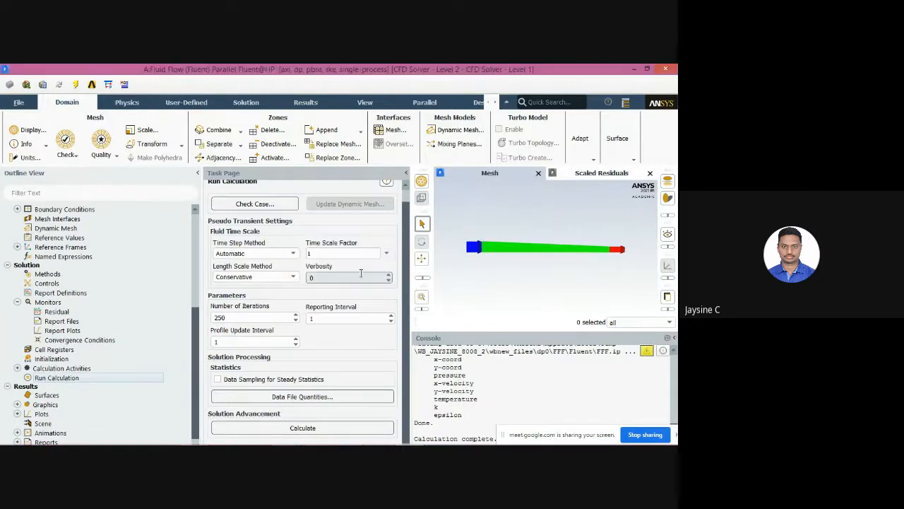
- Expand the Plots and Reports branches of the results and display the Scaled Residuals plot
scroll(152, 310, down, 1)
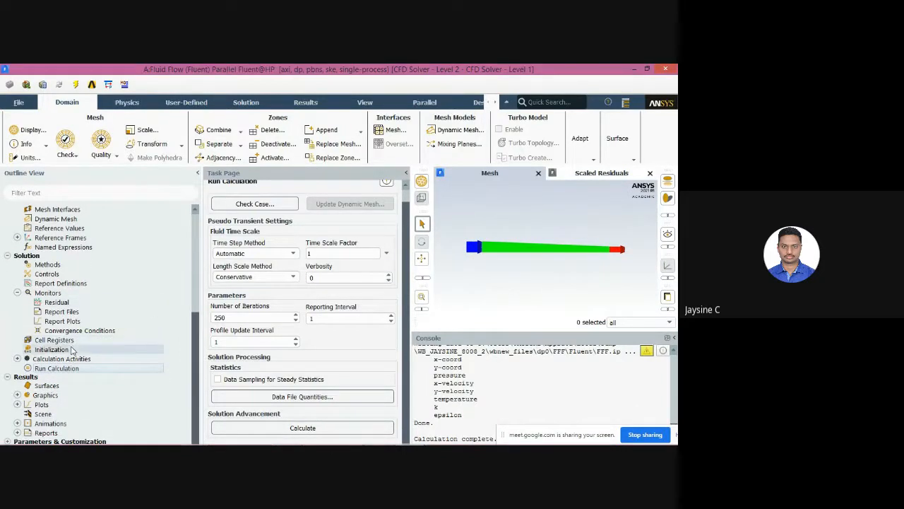
click(17, 404)
scroll(19, 404, down, 3)
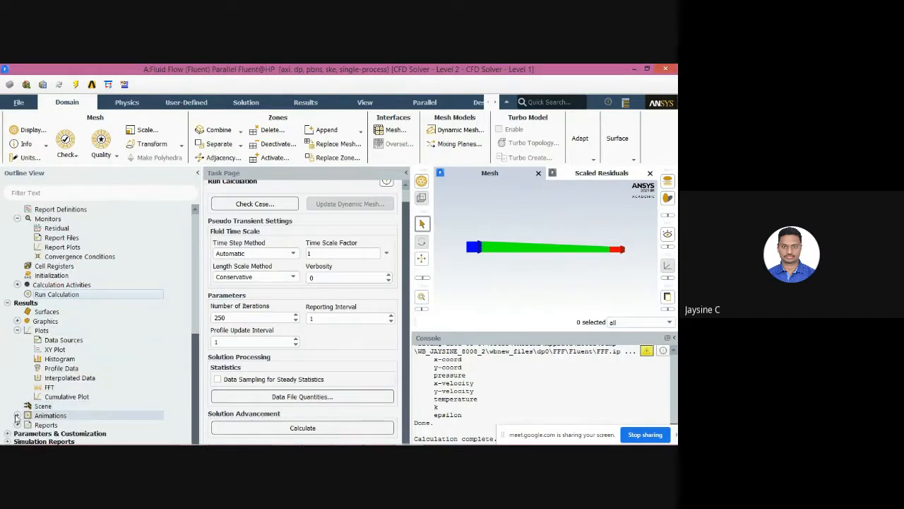
click(17, 424)
scroll(15, 425, down, 2)
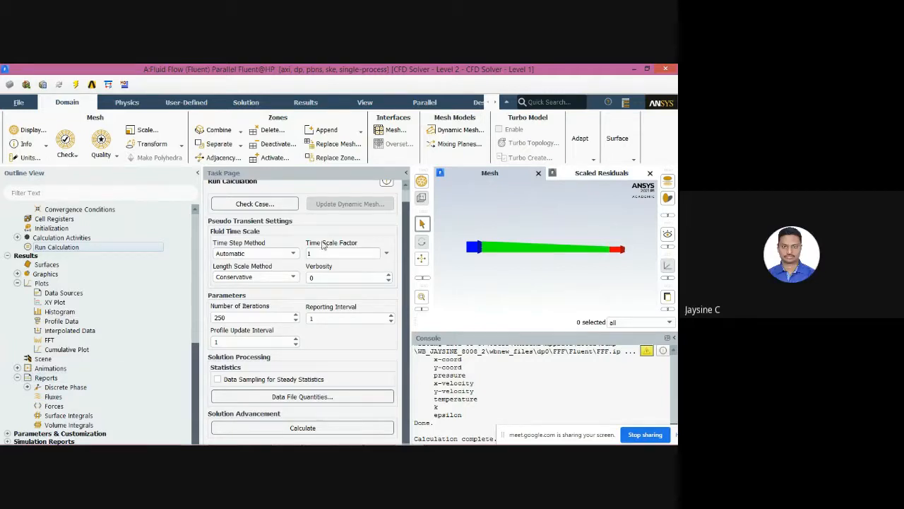
click(577, 173)
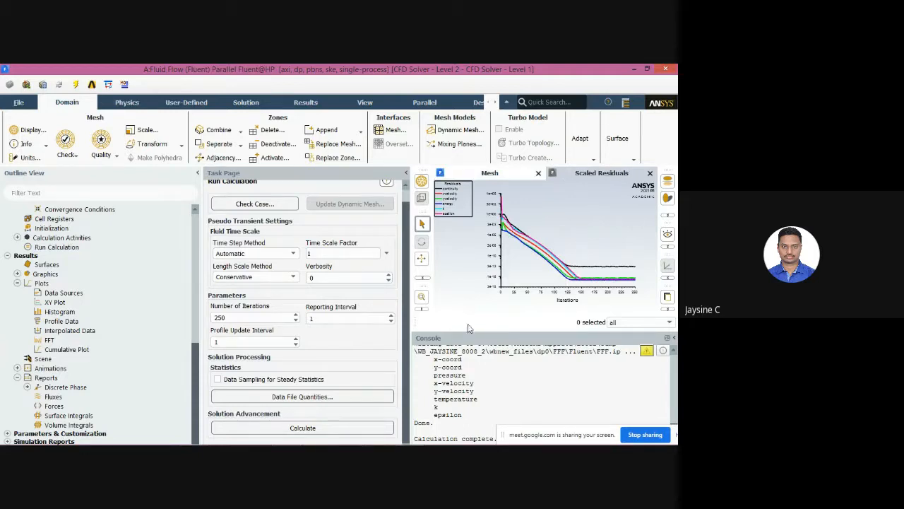
click(125, 372)
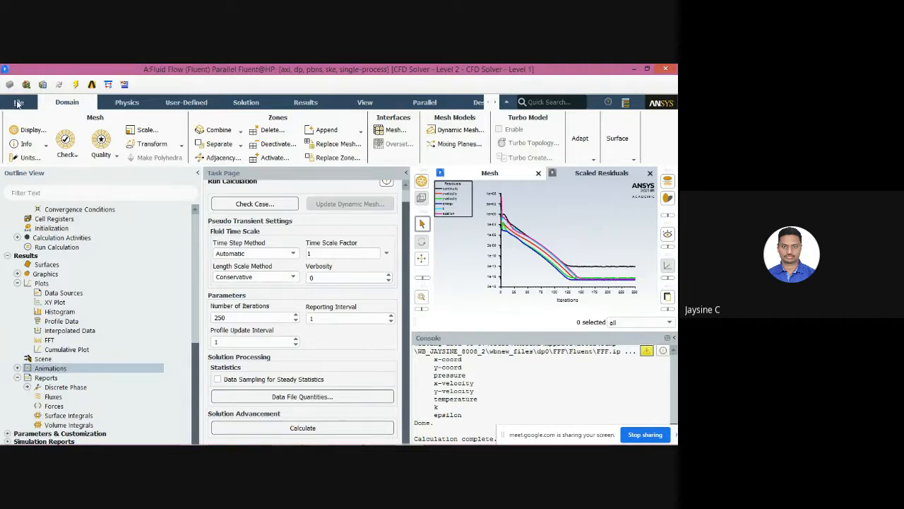
- Preview the Scaled Residuals plot as a saved picture with the current JPEG settings and close the Save Picture dialog without saving
click(18, 104)
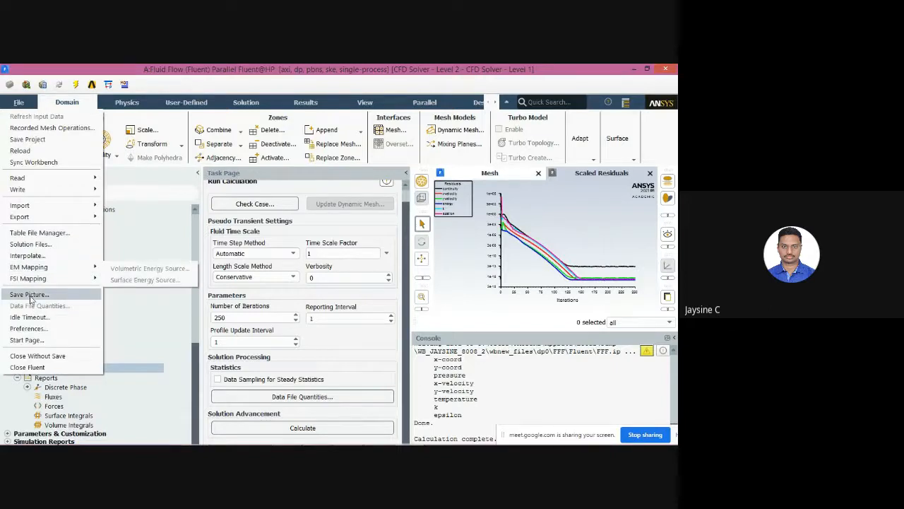
click(31, 300)
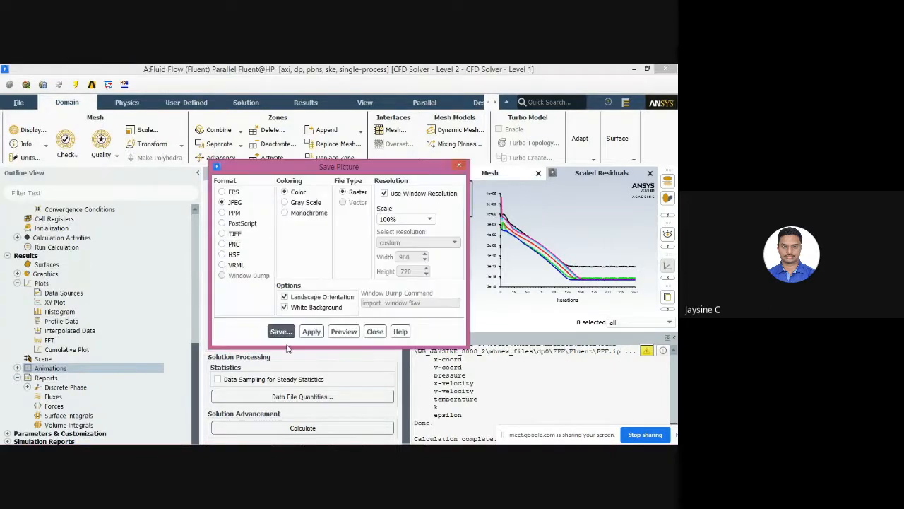
click(341, 334)
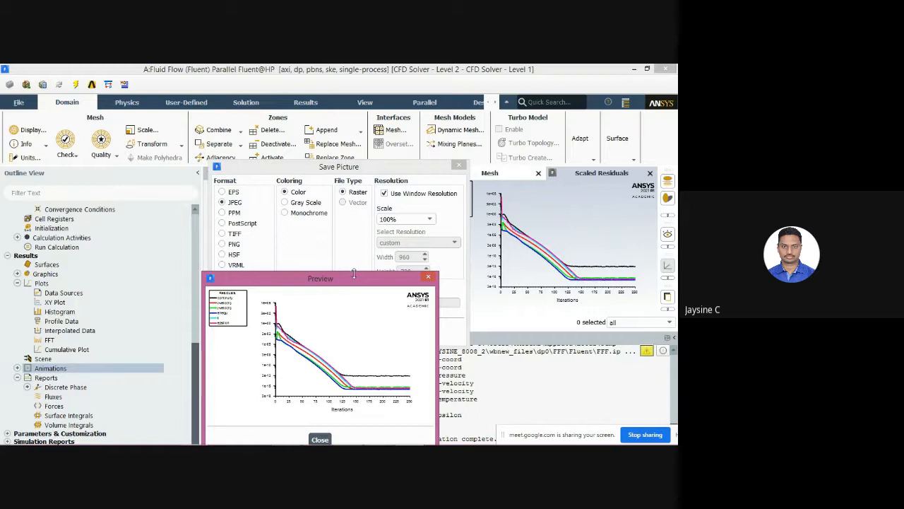
drag(356, 279, 337, 139)
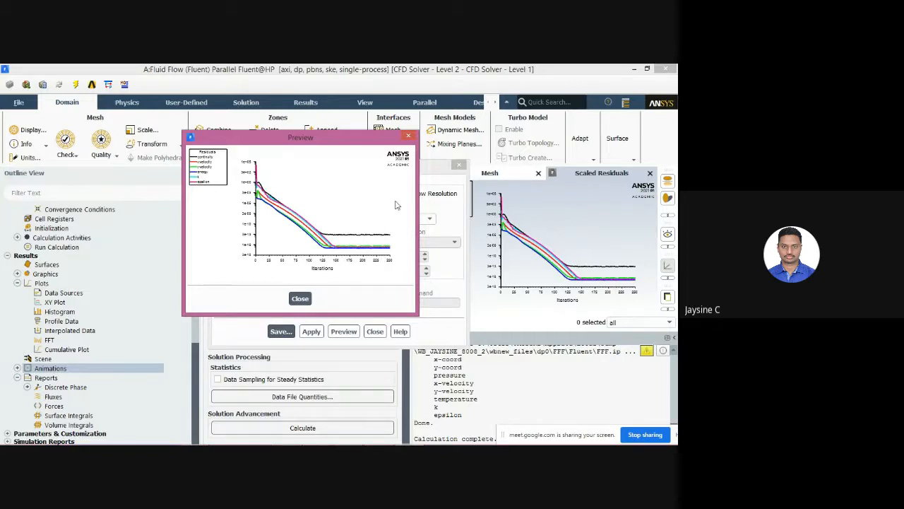
click(408, 136)
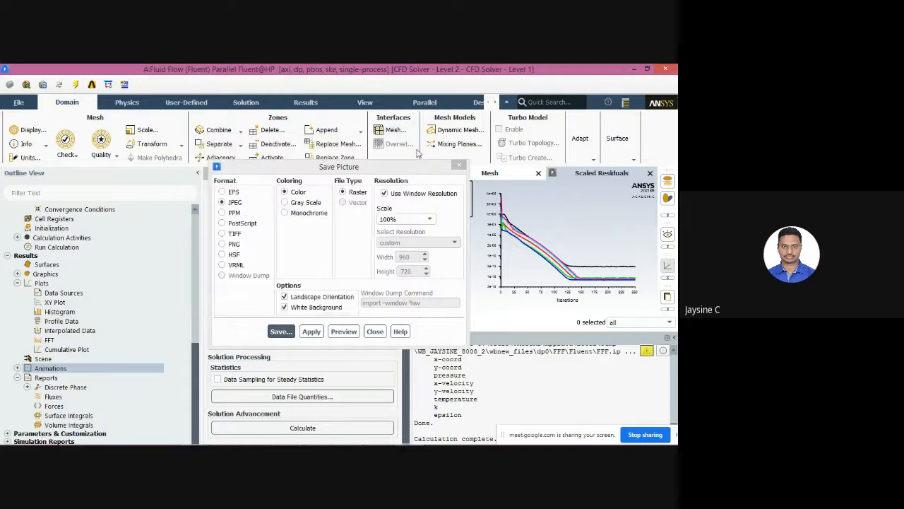
click(376, 332)
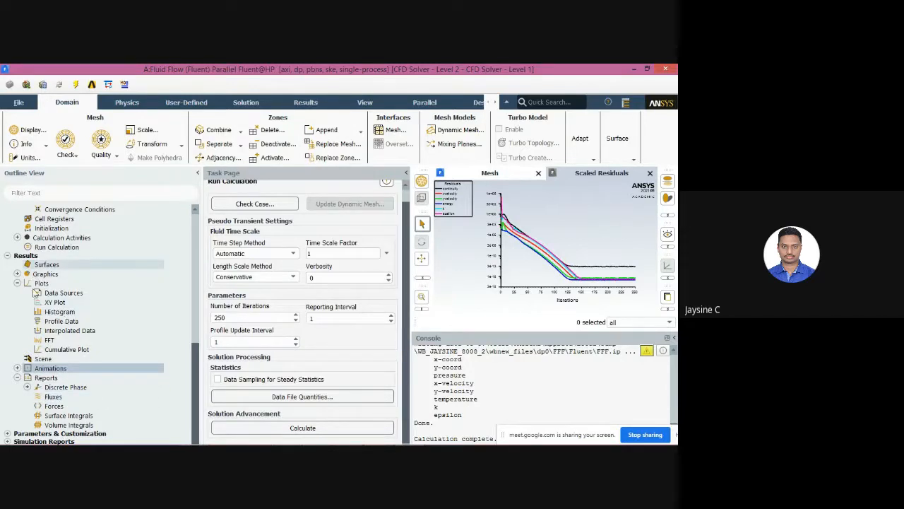
- Open the Fluxes report and compute the mass flow rate at the inlet and outlet boundaries
click(54, 397)
double_click(55, 399)
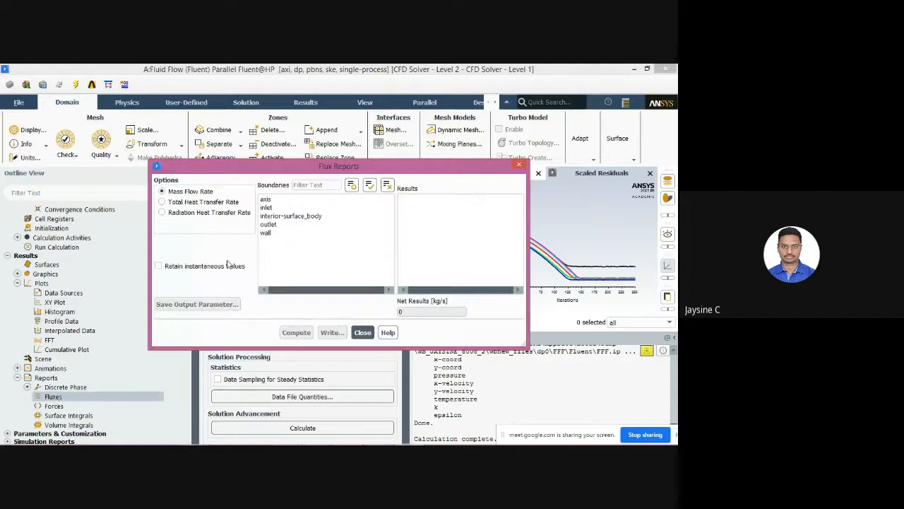
click(267, 207)
click(275, 225)
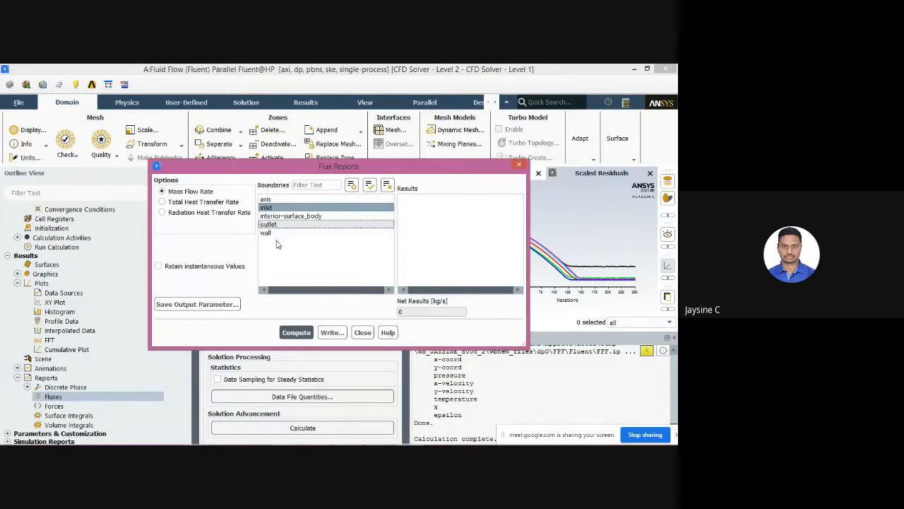
click(294, 330)
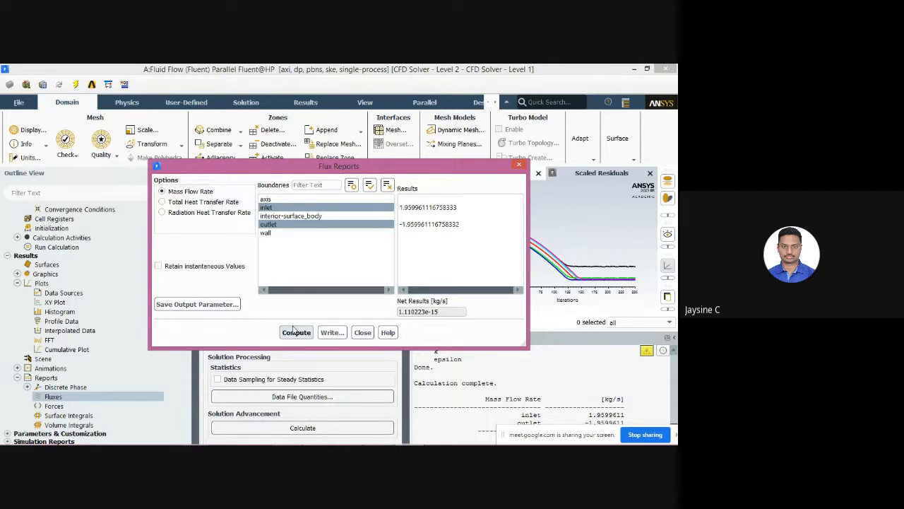
- Select only the inlet boundary and save its mass flow rate as a new output parameter named MASS INLET
click(348, 208)
click(325, 231)
click(321, 225)
click(320, 232)
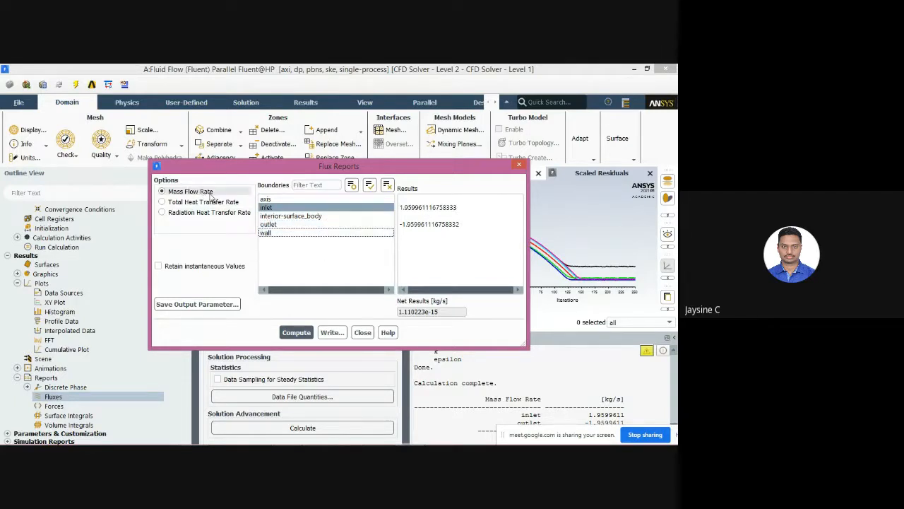
click(204, 305)
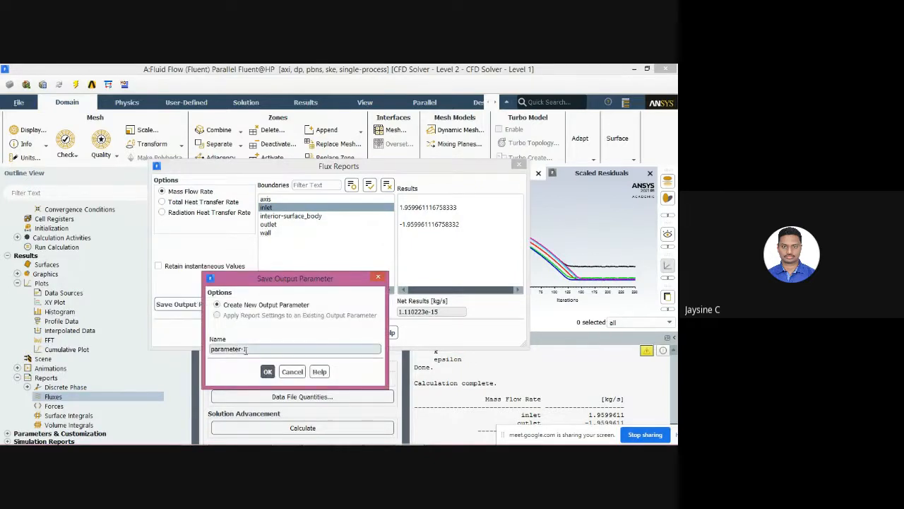
key(BackSpace)
key(BackSpace)
key(BackSpace)
key(BackSpace)
key(BackSpace)
key(BackSpace)
key(BackSpace)
key(BackSpace)
key(BackSpace)
key(BackSpace)
key(BackSpace)
text(MA)
click(267, 370)
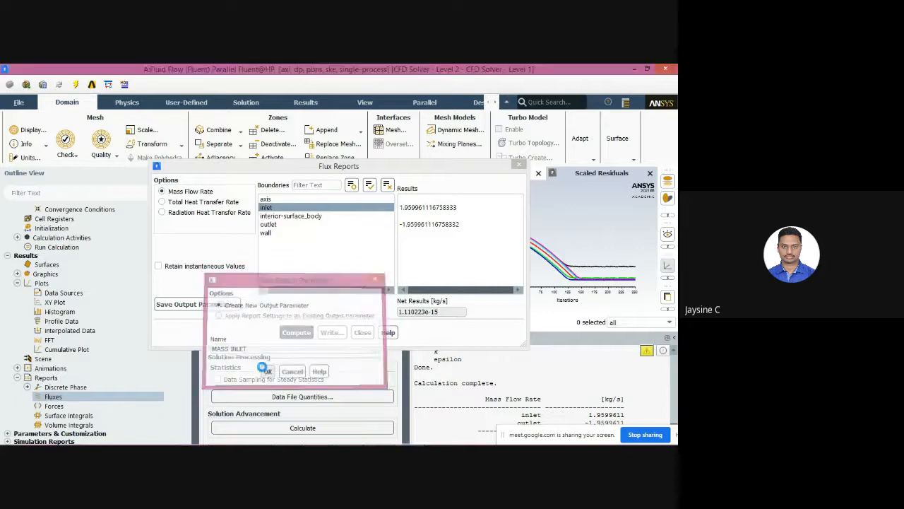
- Compute the mass flow rate for the outlet only and save it as a new output parameter named MASS OUTLET
click(288, 225)
click(295, 207)
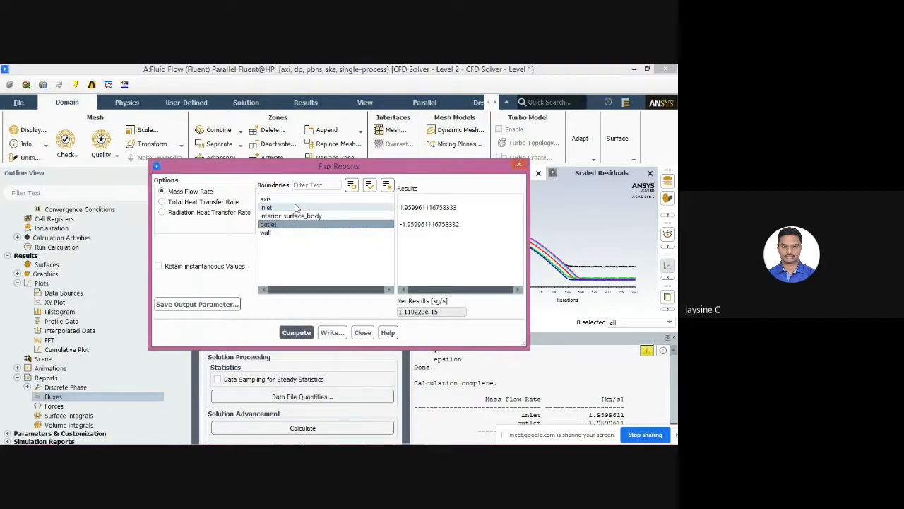
click(297, 332)
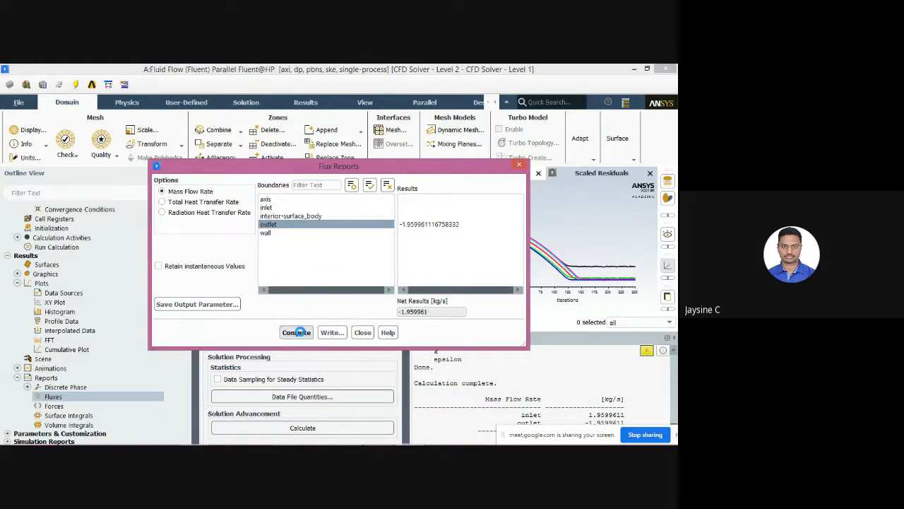
click(197, 304)
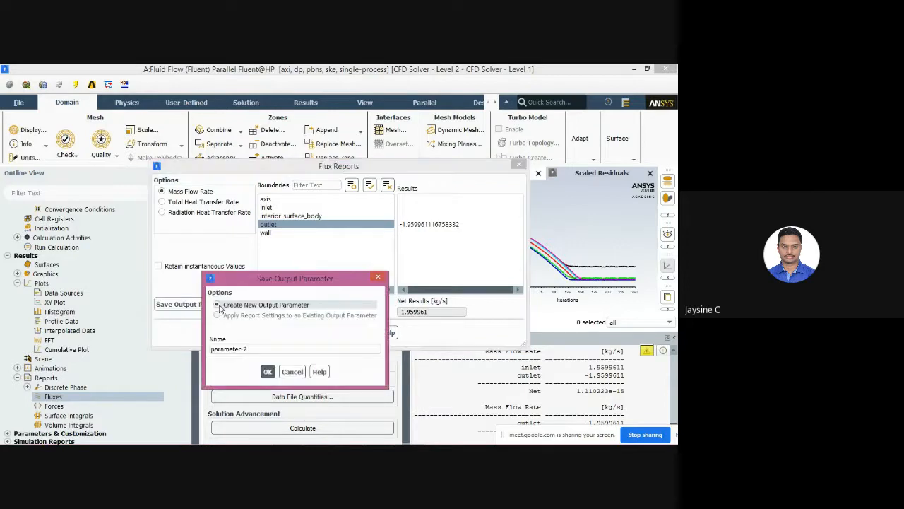
key(BackSpace)
key(BackSpace)
key(BackSpace)
key(BackSpace)
key(BackSpace)
key(BackSpace)
key(BackSpace)
key(BackSpace)
key(BackSpace)
key(BackSpace)
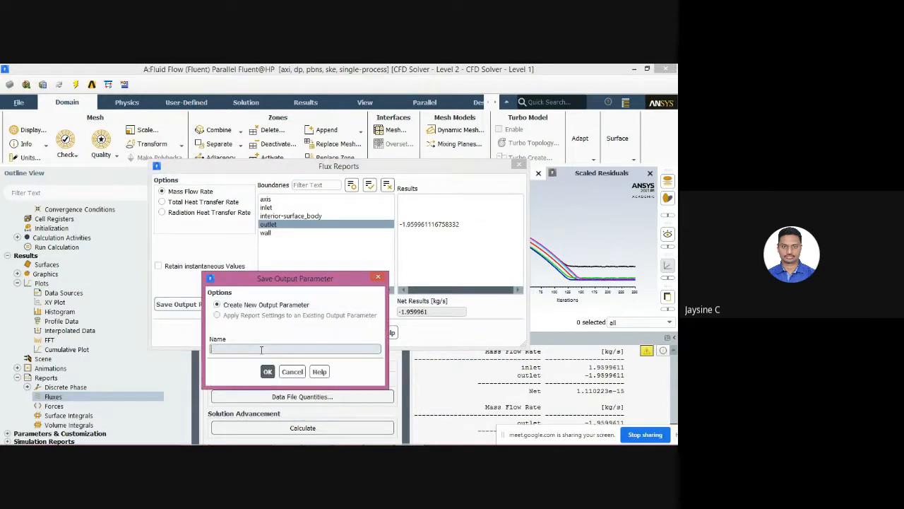
text(MASSS OUTLER)
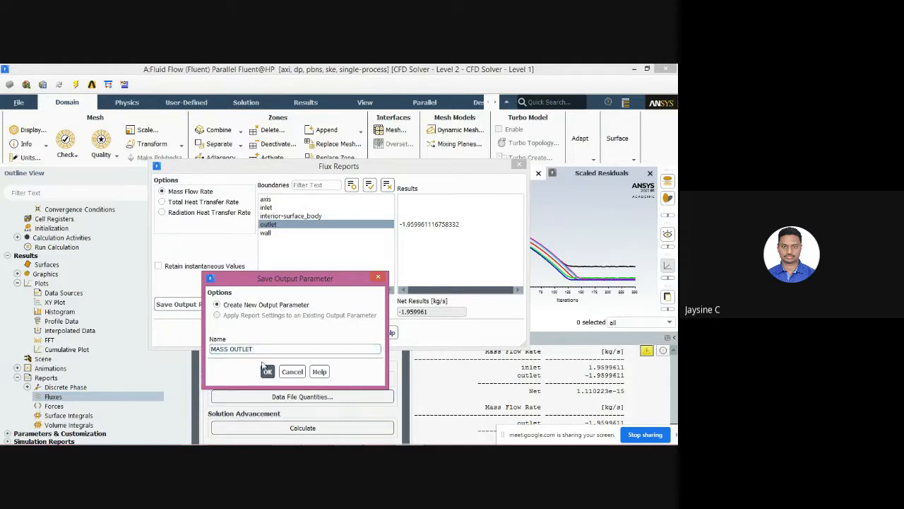
click(267, 371)
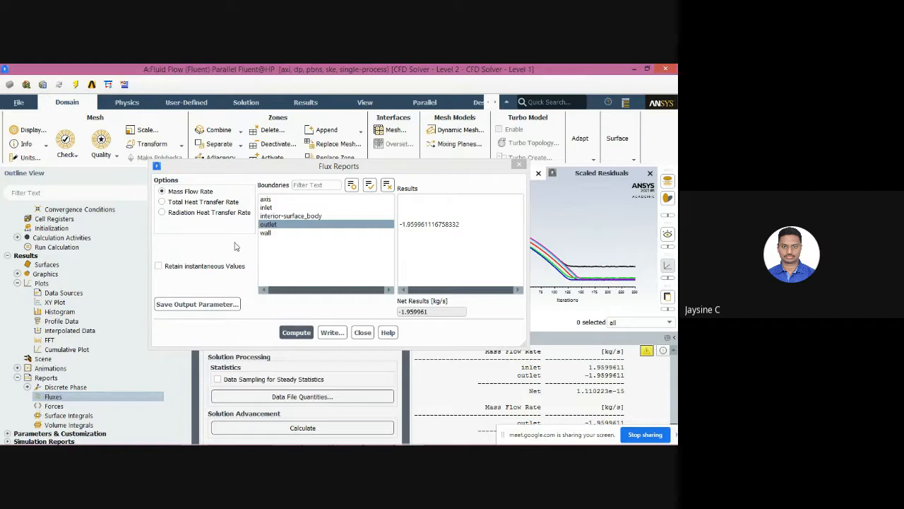
- Compute the Total Heat Transfer Rate across the inlet, outlet and wall boundaries
click(172, 202)
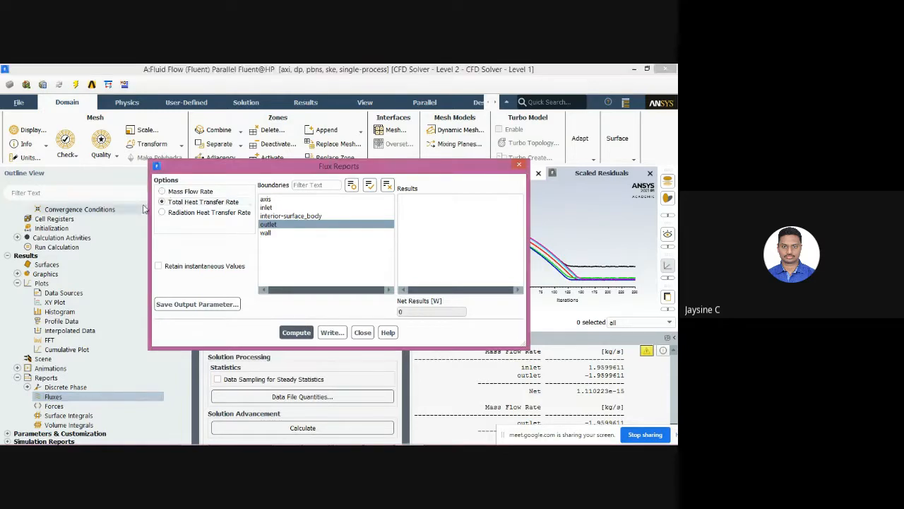
click(274, 208)
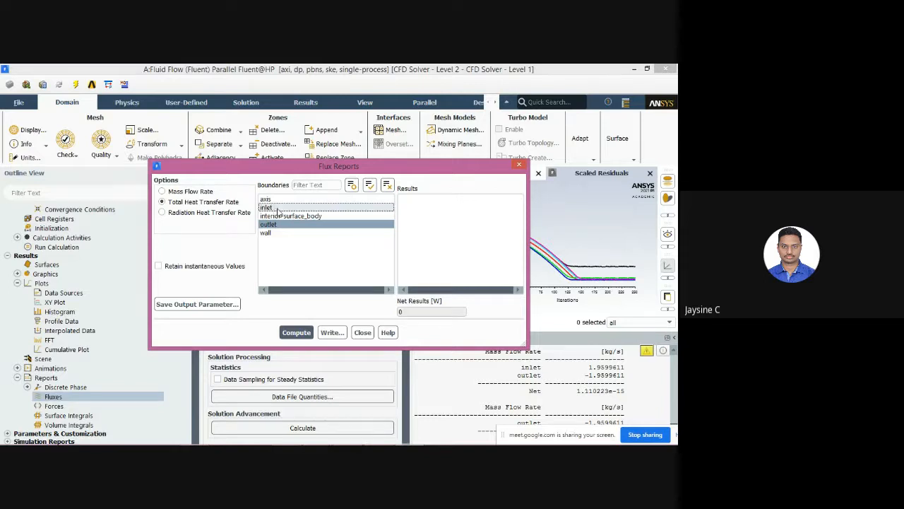
click(281, 233)
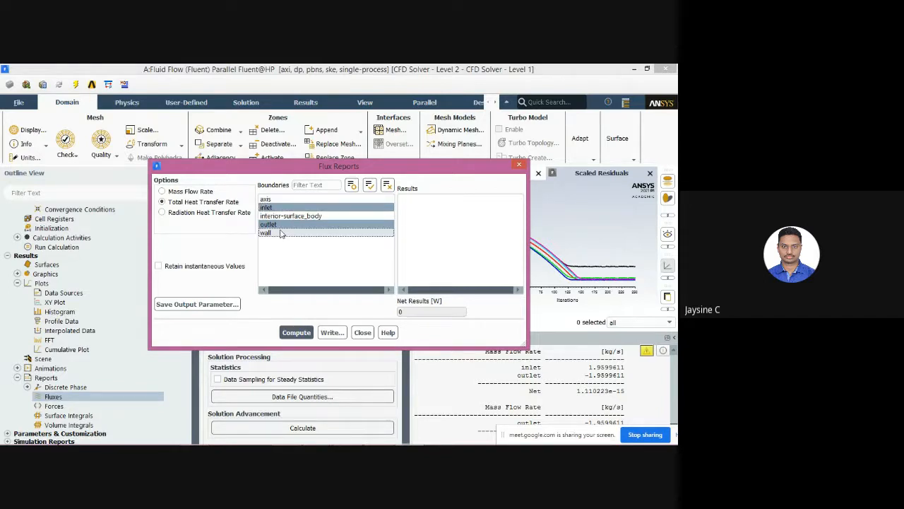
click(296, 329)
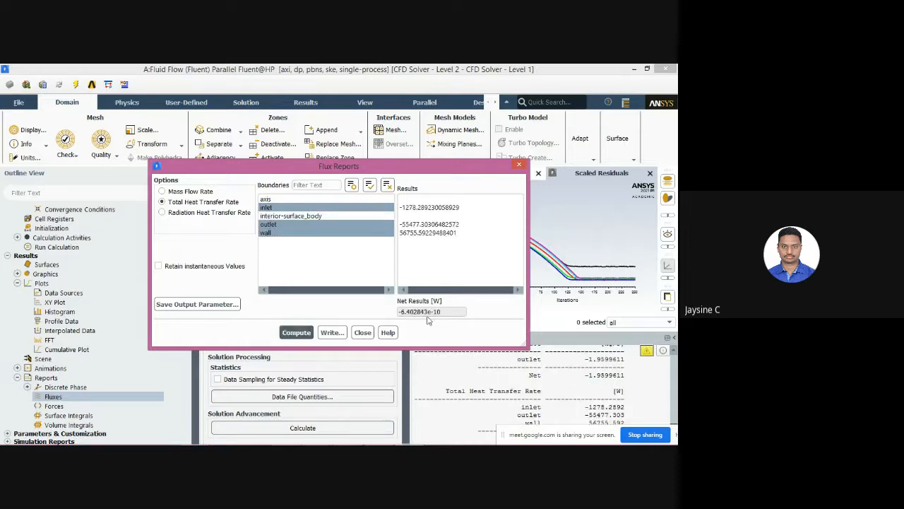
click(401, 235)
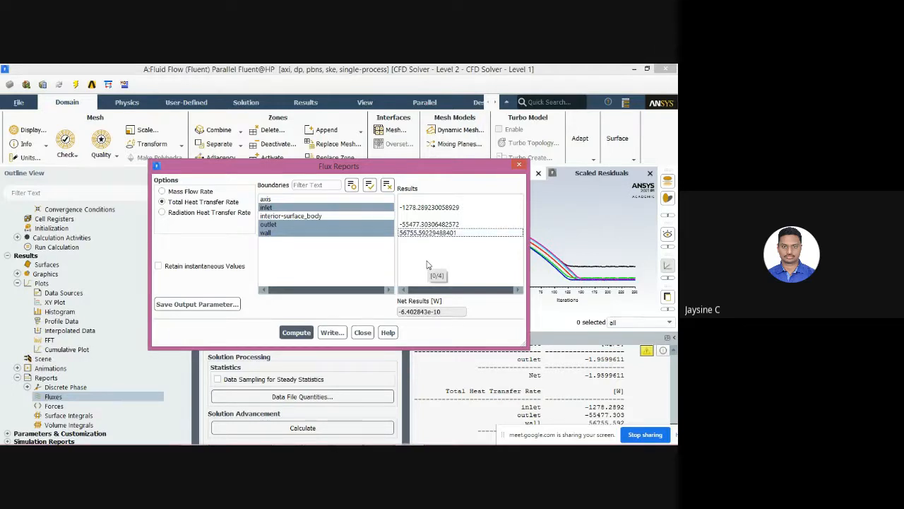
- Switch to the MODEL 3 document in Word and examine its boundary conditions and its mass flow, velocity and wall heat transfer calculations
key(alt+Tab)
key(alt+Tab)
key(alt+Tab)
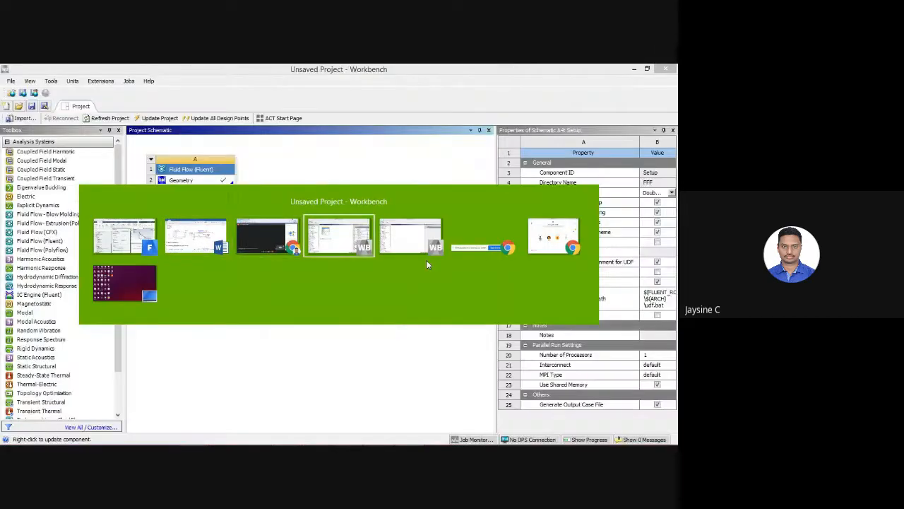
key(alt+Tab)
key(alt+Tab)
key(alt+Tab)
key(alt+Tab)
key(alt+Tab)
key(alt+Tab)
key(alt+Tab)
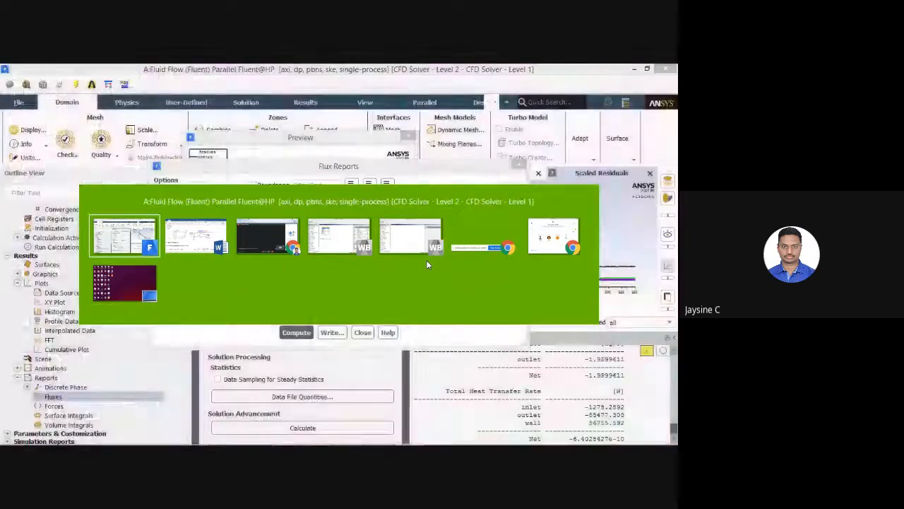
key(alt+Tab)
key(alt+Tab)
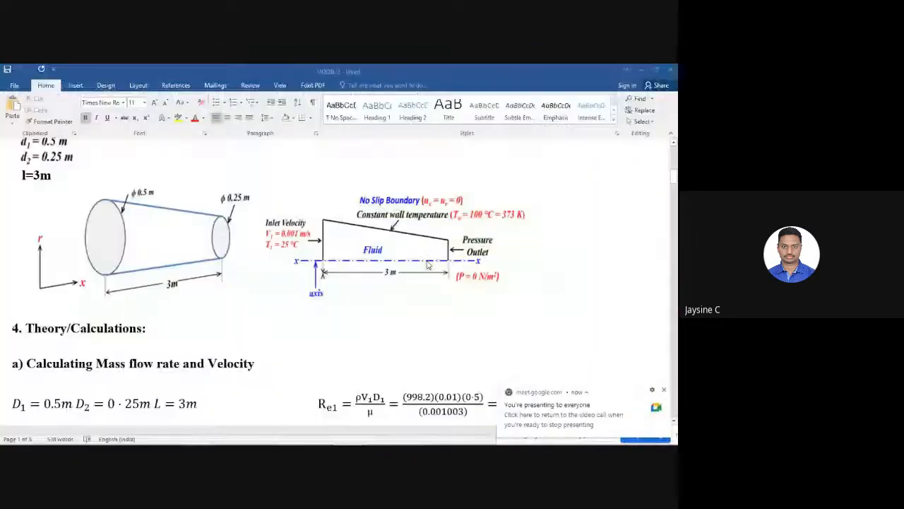
scroll(346, 292, down, 15)
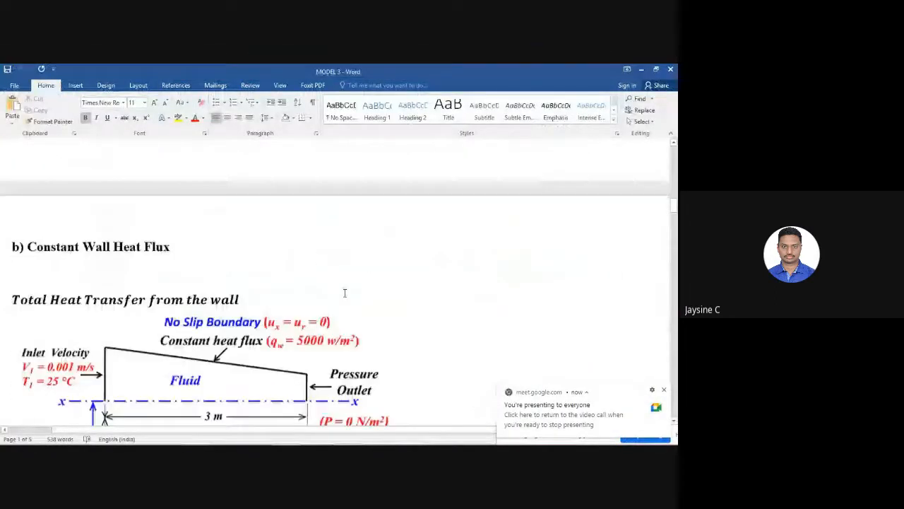
scroll(345, 294, down, 3)
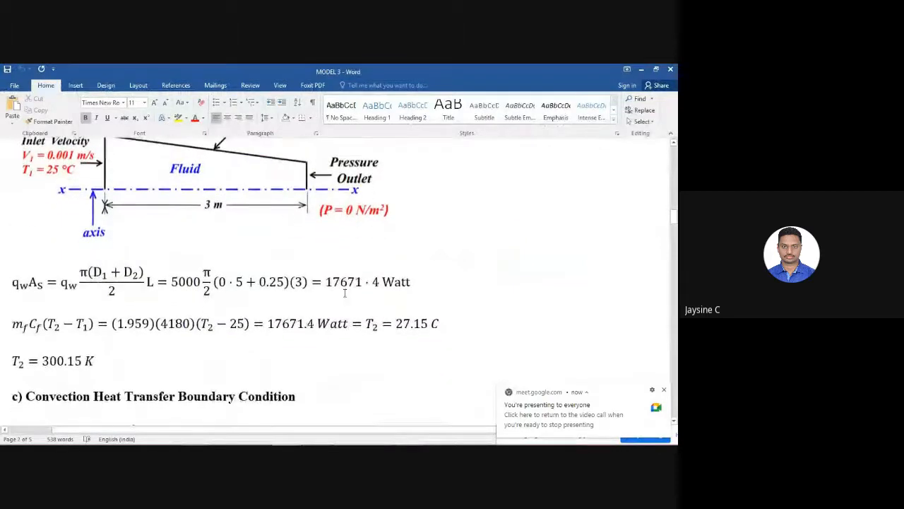
scroll(345, 293, down, 3)
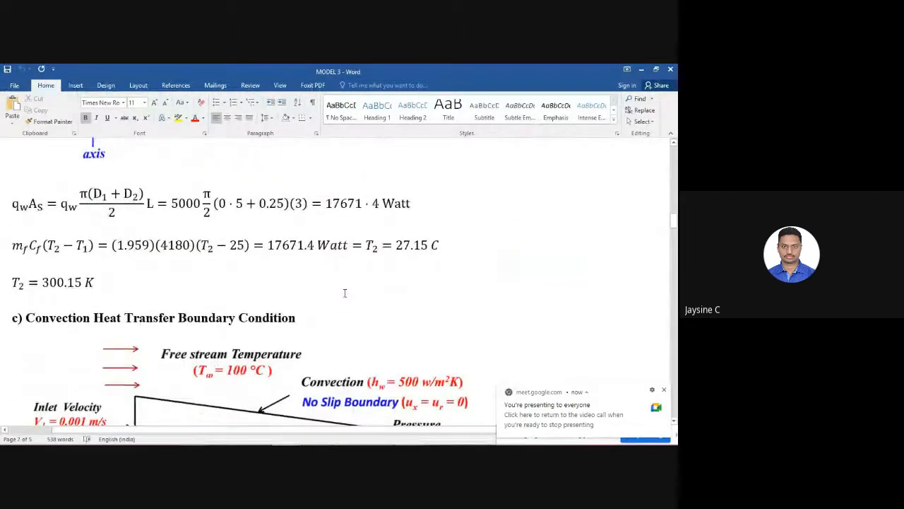
scroll(345, 293, up, 15)
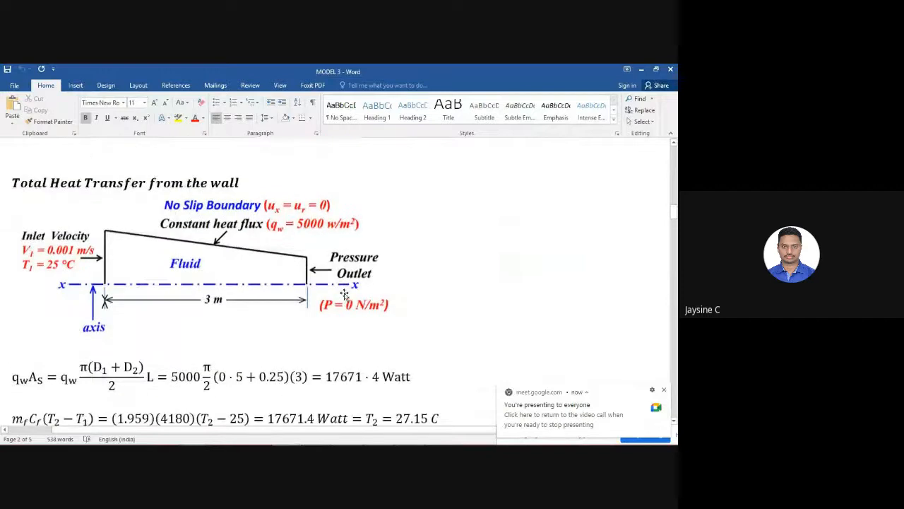
scroll(345, 293, up, 5)
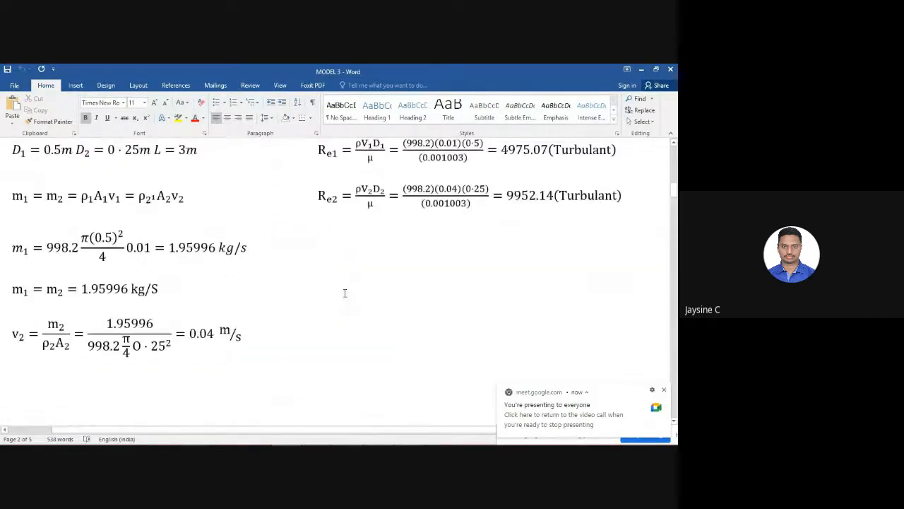
scroll(345, 293, up, 15)
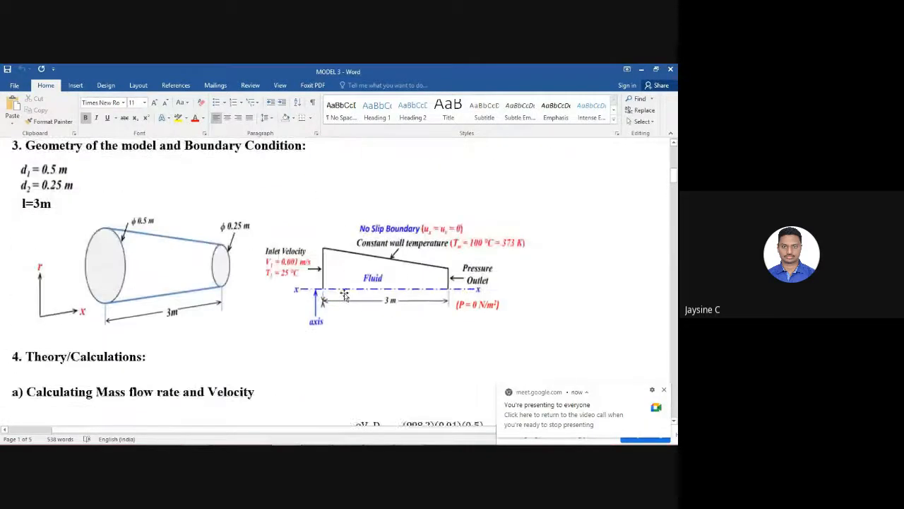
scroll(345, 293, down, 5)
scroll(345, 293, up, 3)
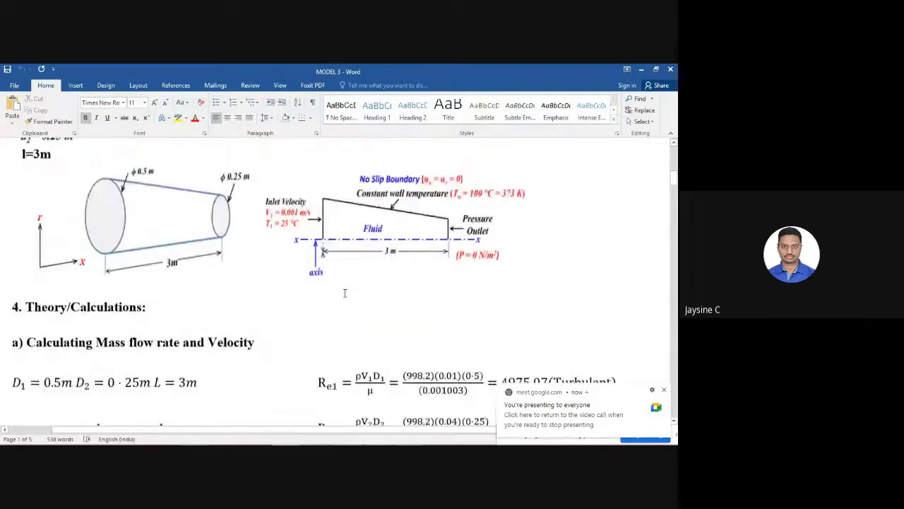
scroll(344, 293, down, 10)
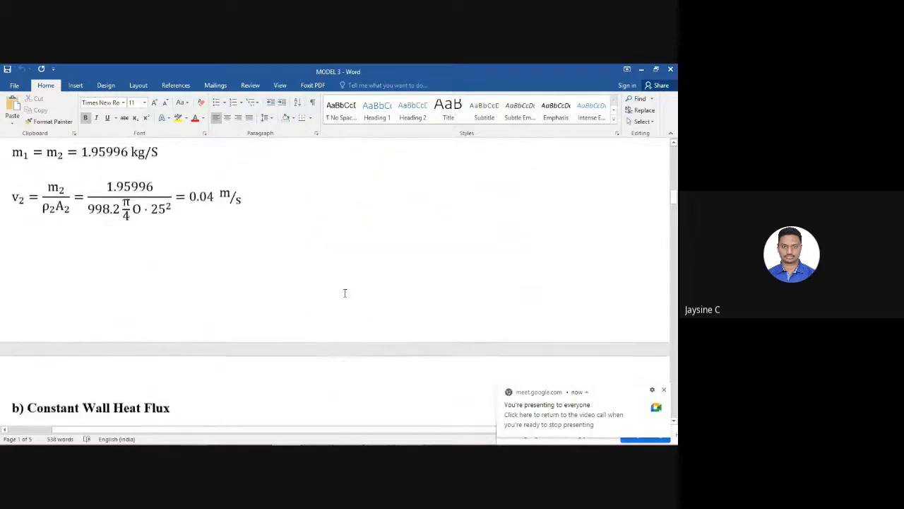
scroll(345, 293, down, 6)
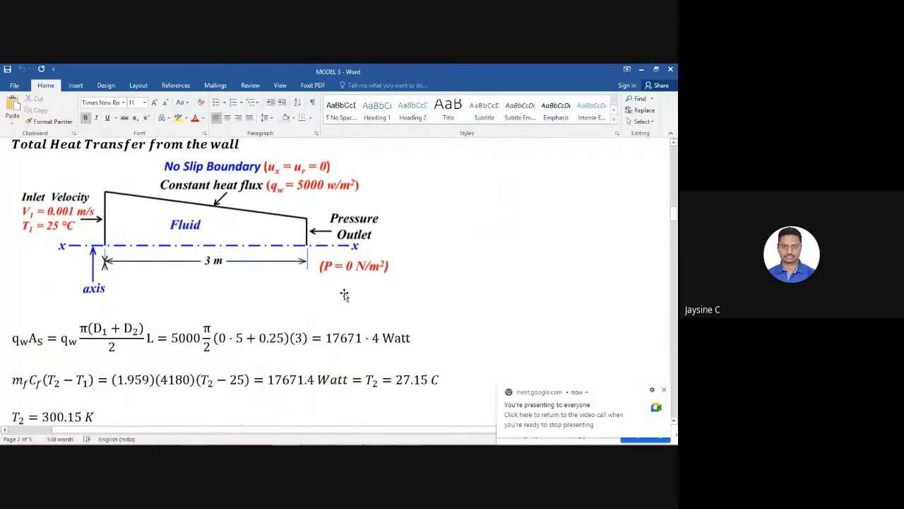
- Review the constant heat flux wall calculation in the MODEL 3 document and switch back to the Flux Reports in Fluent
scroll(344, 294, down, 3)
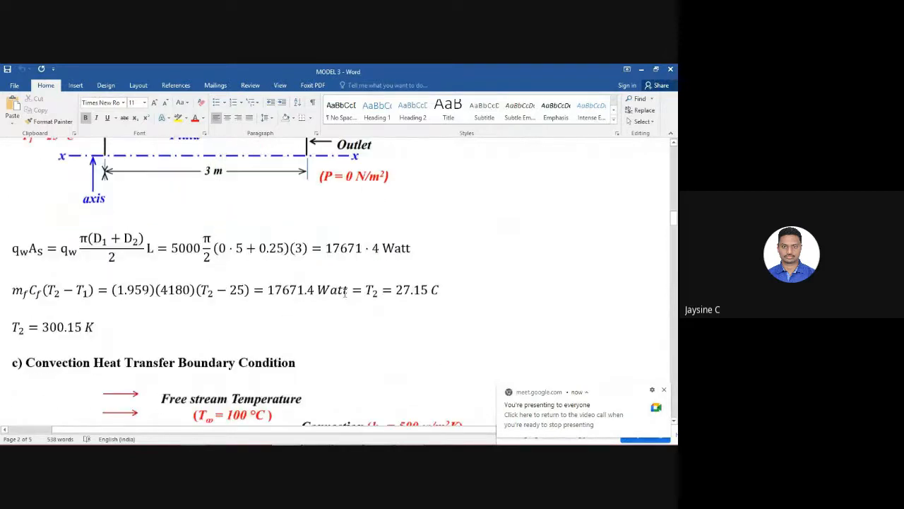
scroll(345, 293, up, 4)
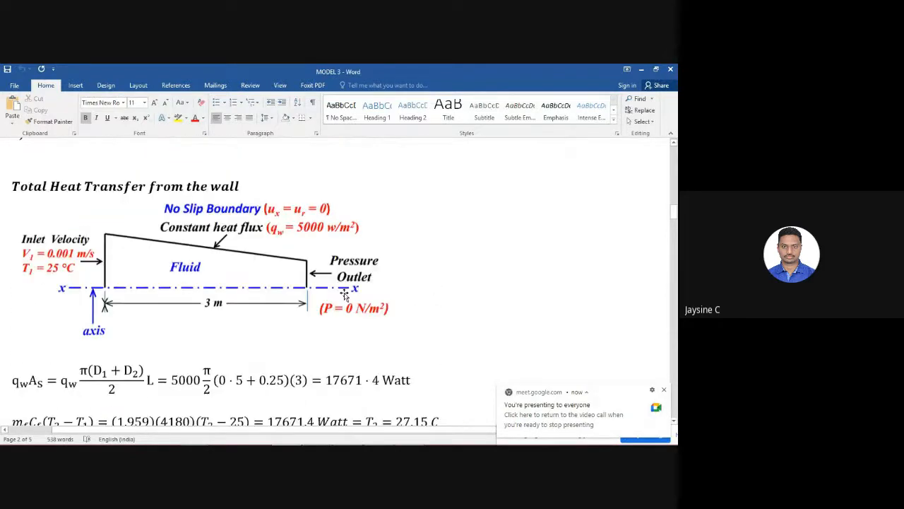
key(alt+Tab)
key(alt+Tab)
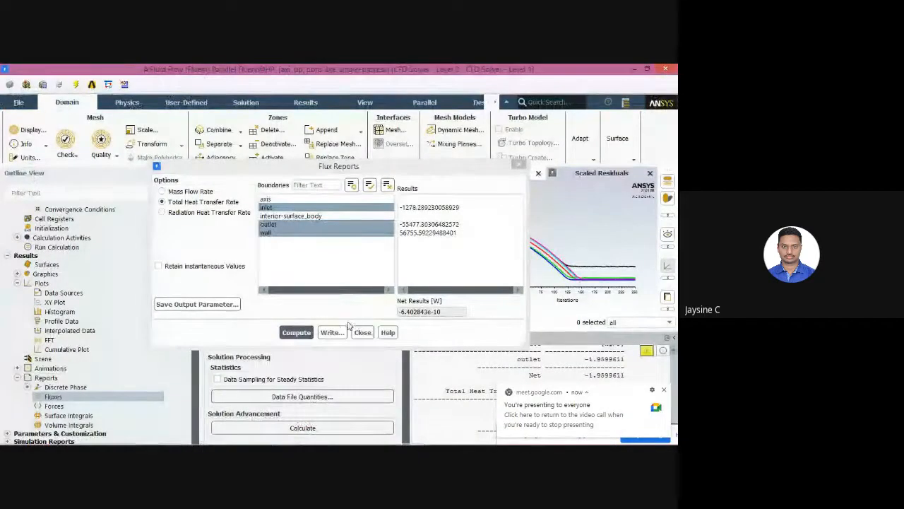
- Select only the wall boundary, save its total heat transfer rate as a new output parameter named WALL HF TBC, and close the flux report
click(316, 234)
click(317, 226)
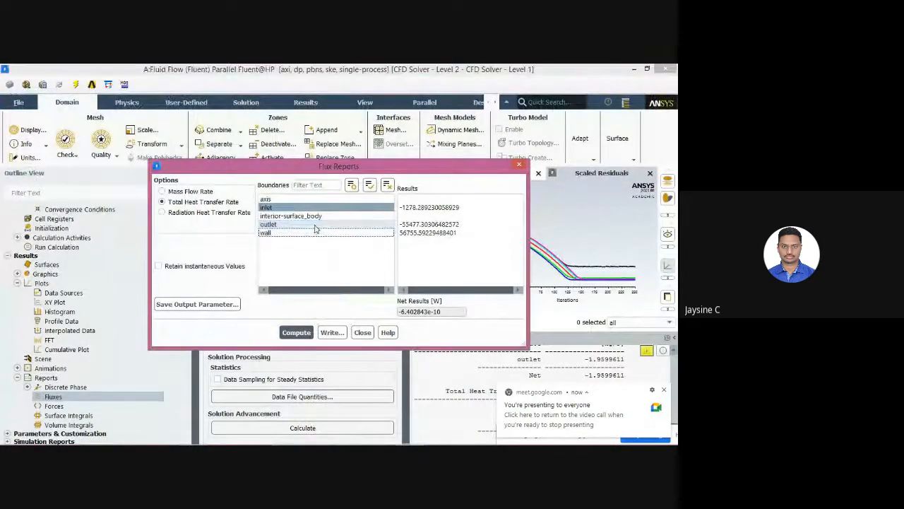
click(320, 210)
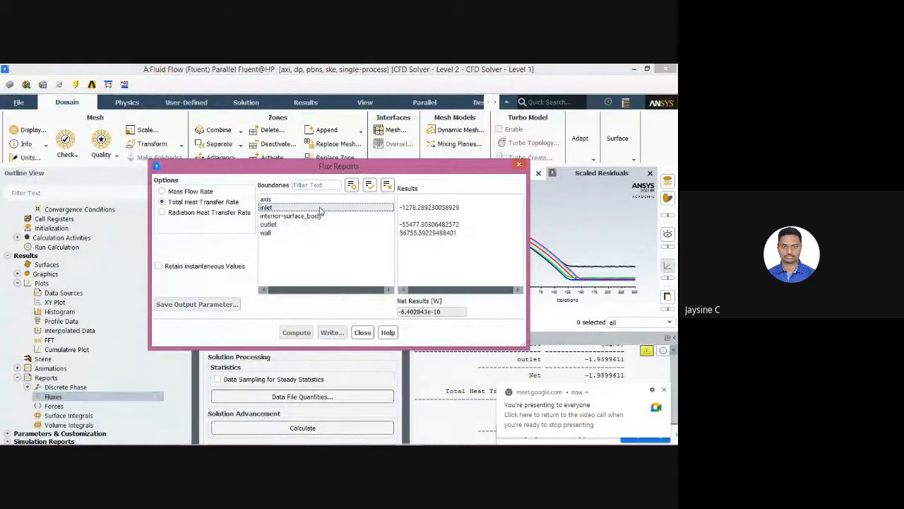
click(320, 208)
click(307, 233)
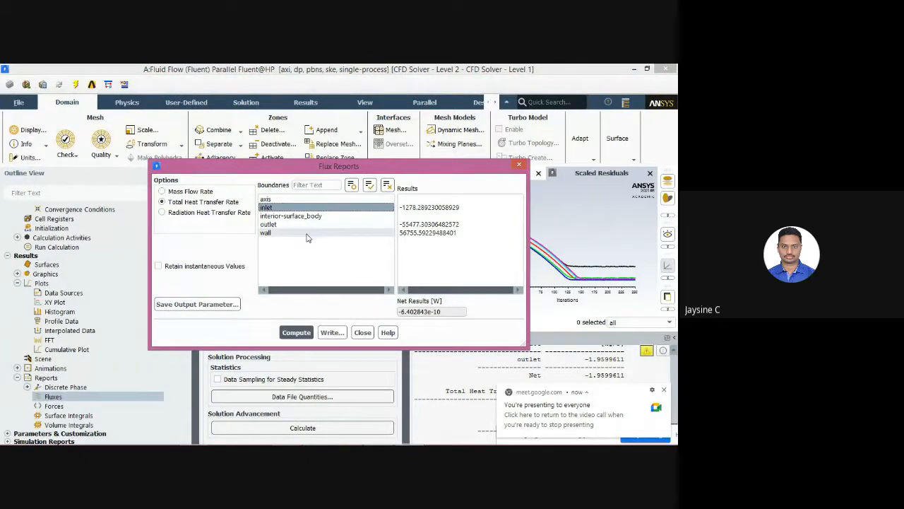
click(315, 207)
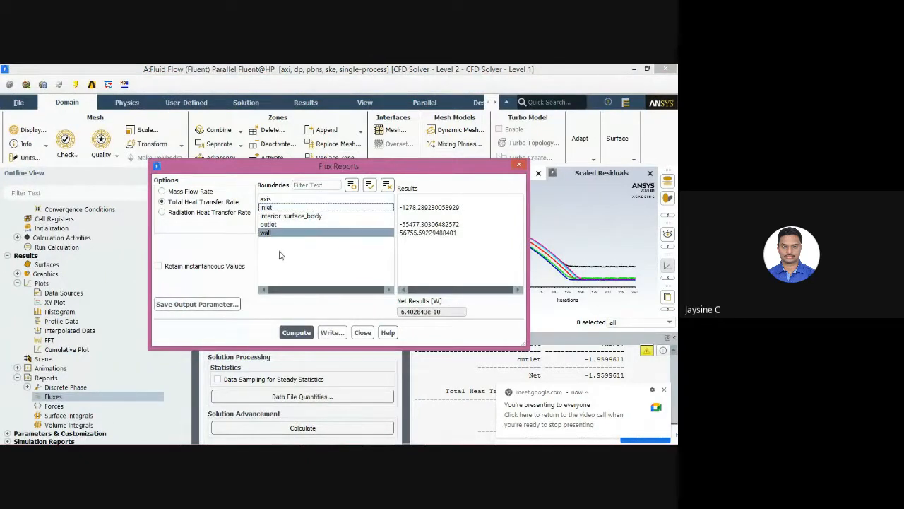
click(219, 311)
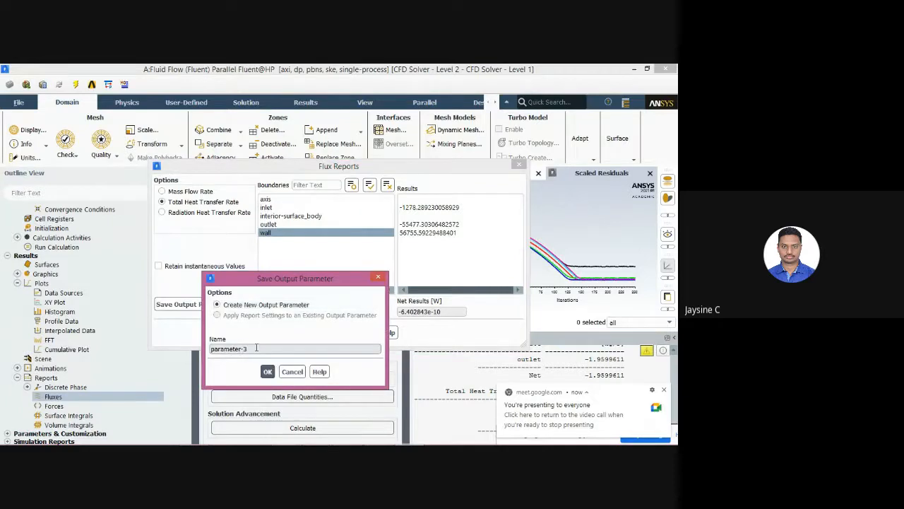
key(BackSpace)
key(BackSpace)
key(BackSpace)
key(BackSpace)
key(BackSpace)
key(BackSpace)
key(BackSpace)
key(BackSpace)
key(BackSpace)
key(BackSpace)
text(WALL HF TBC)
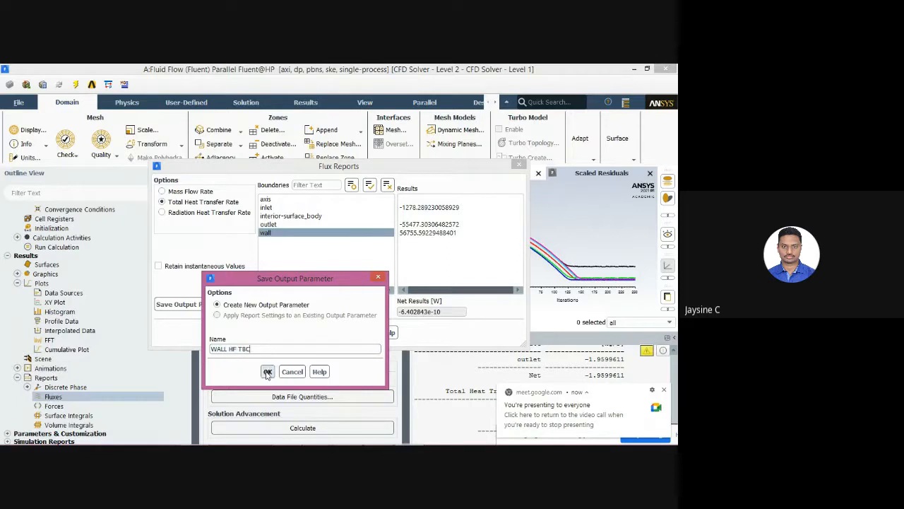
click(268, 375)
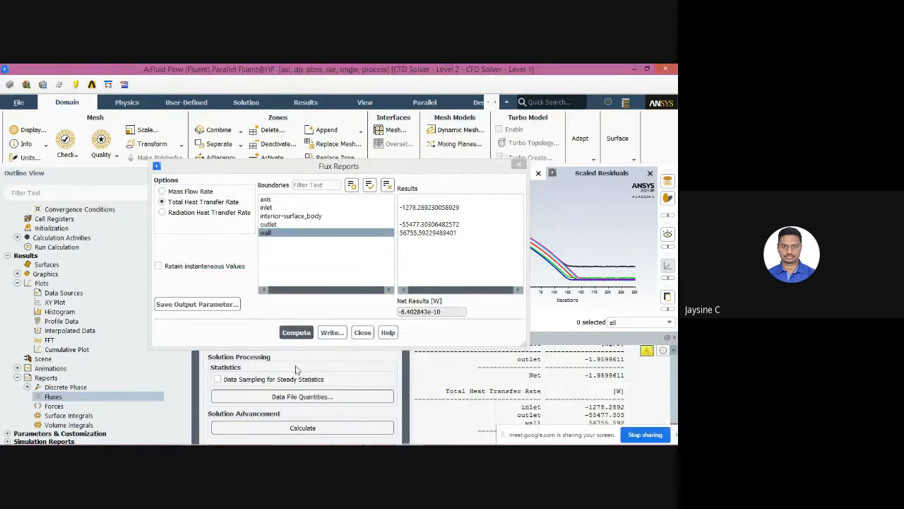
click(362, 332)
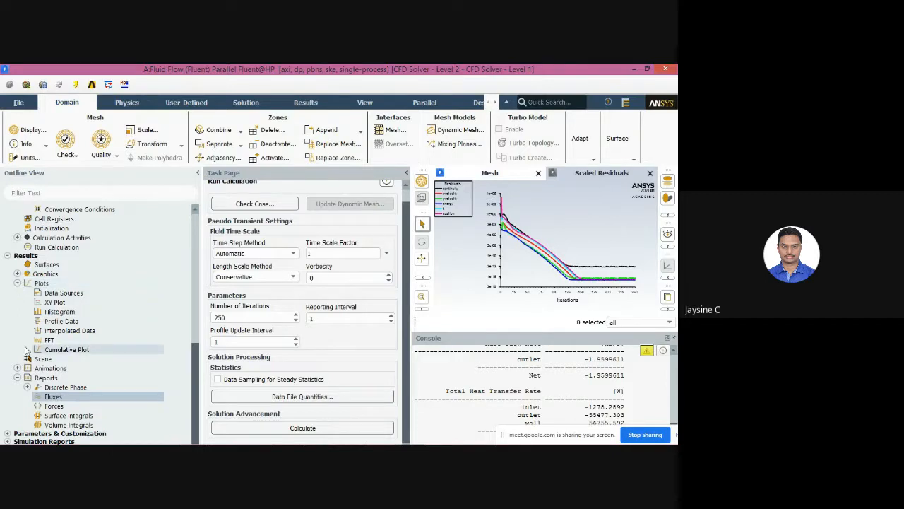
- Compute the facet average of velocity magnitude on the inlet with Surface Integrals and start saving it as a new output parameter
click(65, 417)
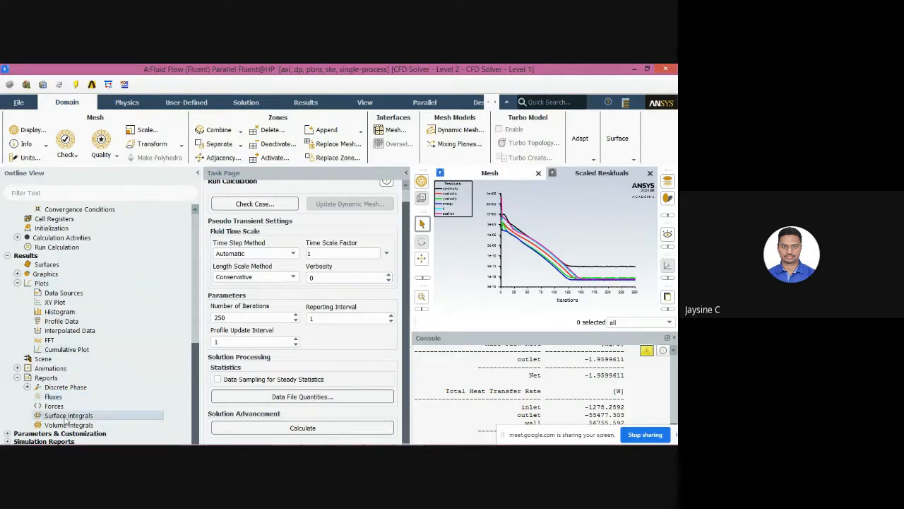
double_click(65, 416)
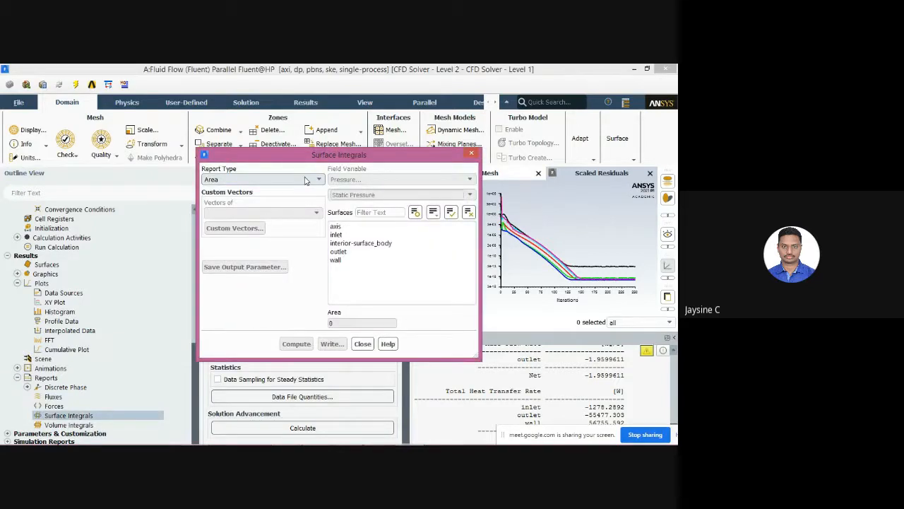
click(305, 180)
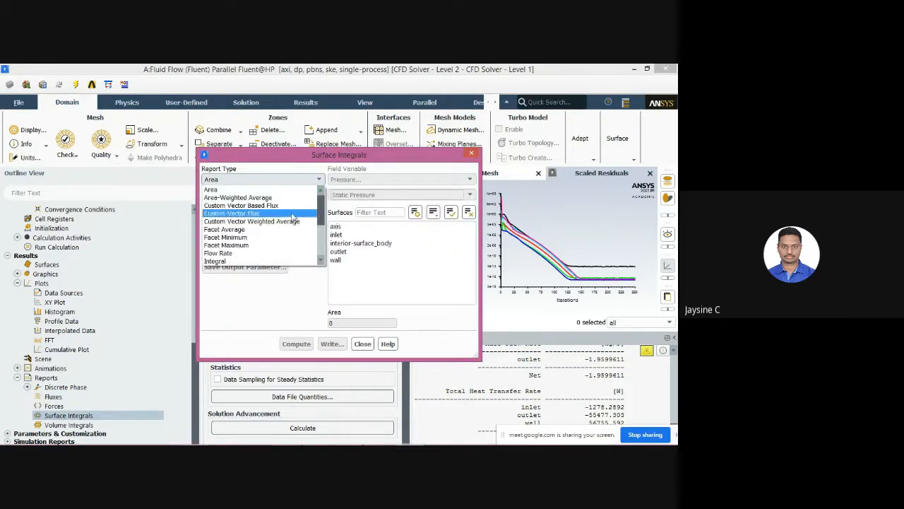
click(207, 231)
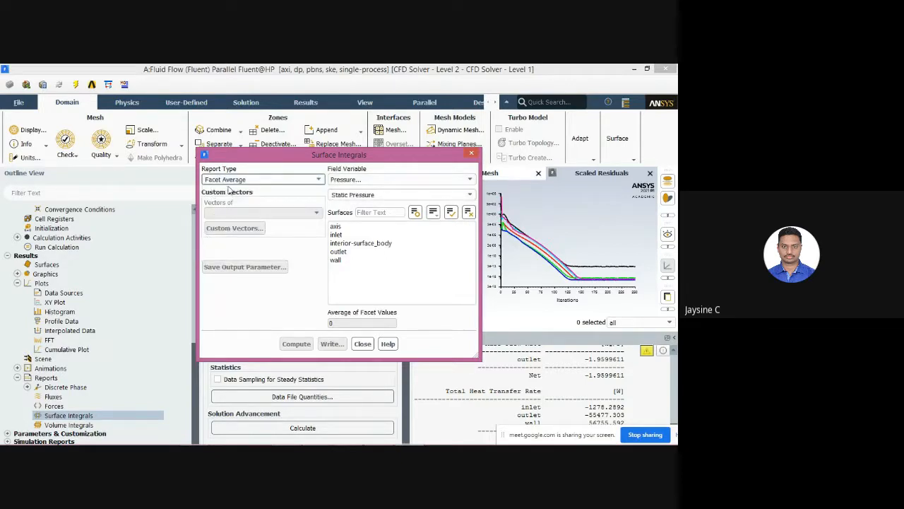
click(350, 180)
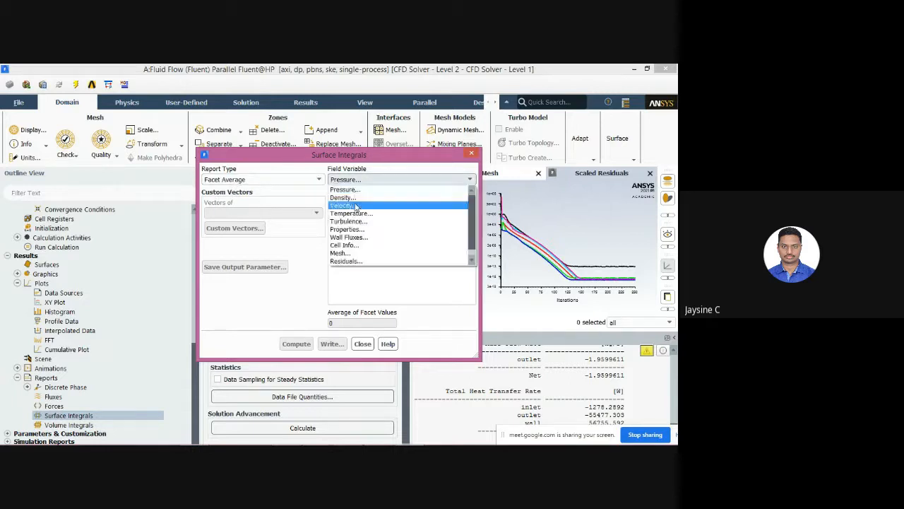
click(356, 206)
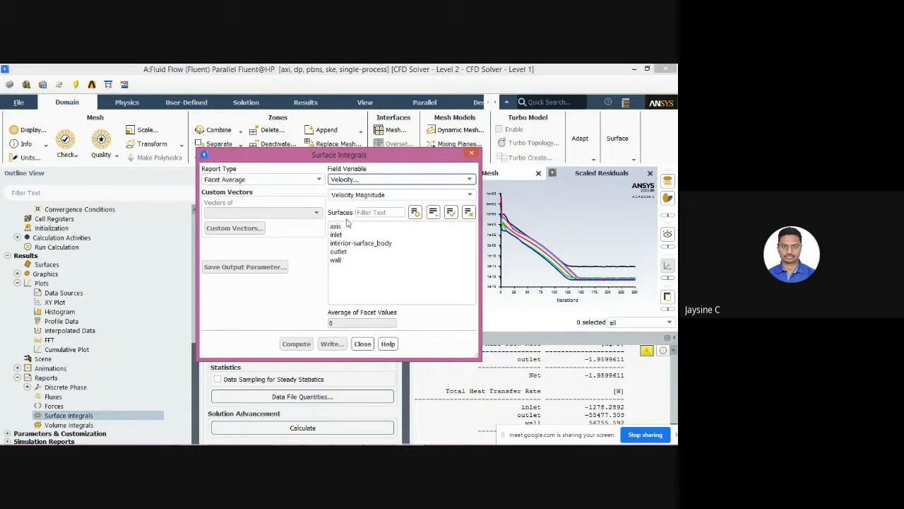
click(339, 235)
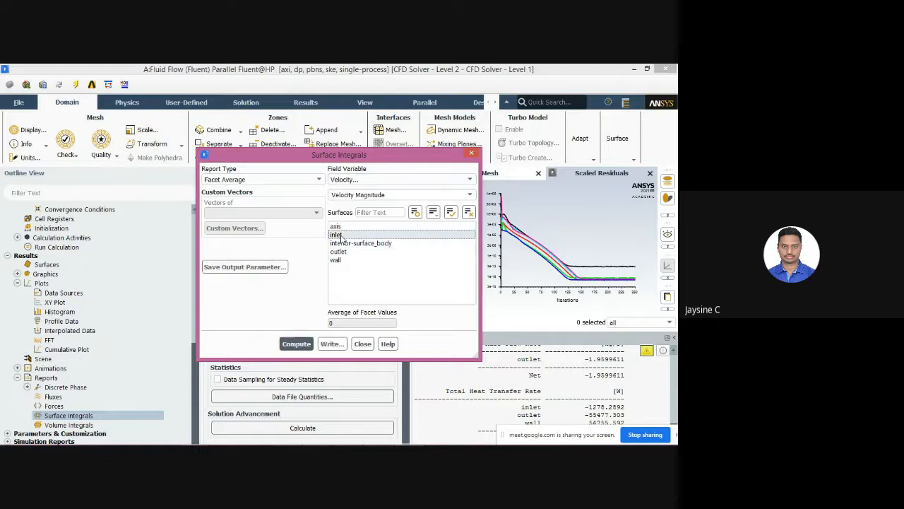
click(300, 343)
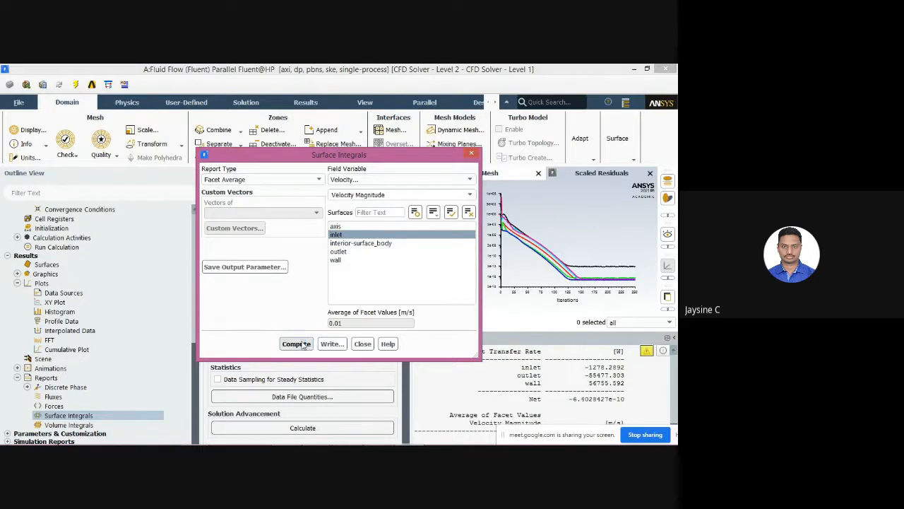
click(279, 267)
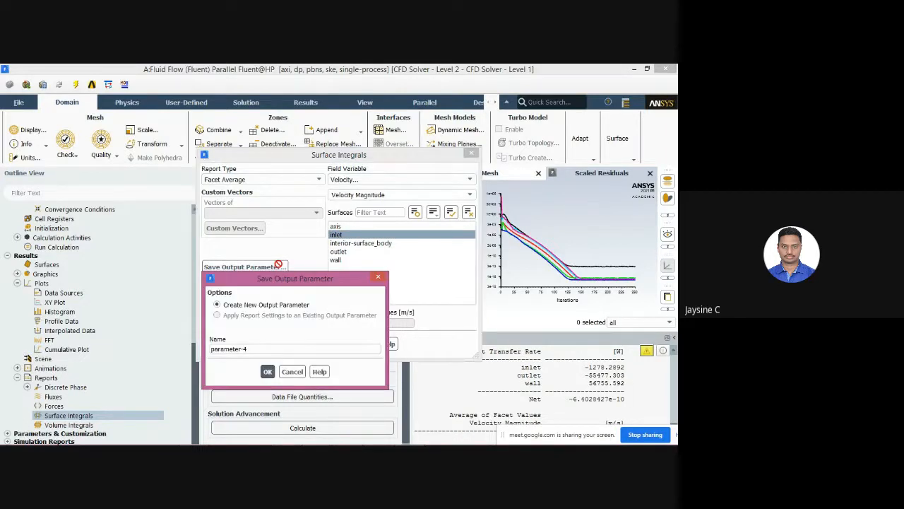
- Name the new output parameter for the inlet's average velocity INLET VEL and save it
key(BackSpace)
key(BackSpace)
key(BackSpace)
key(BackSpace)
key(BackSpace)
key(BackSpace)
key(BackSpace)
key(BackSpace)
key(BackSpace)
key(BackSpace)
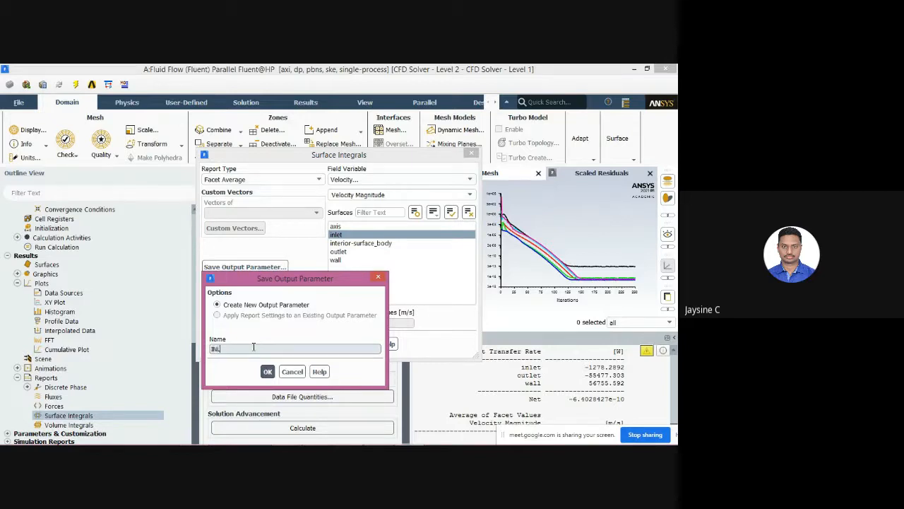
text(INLETVEL)
key(BackSpace)
key(BackSpace)
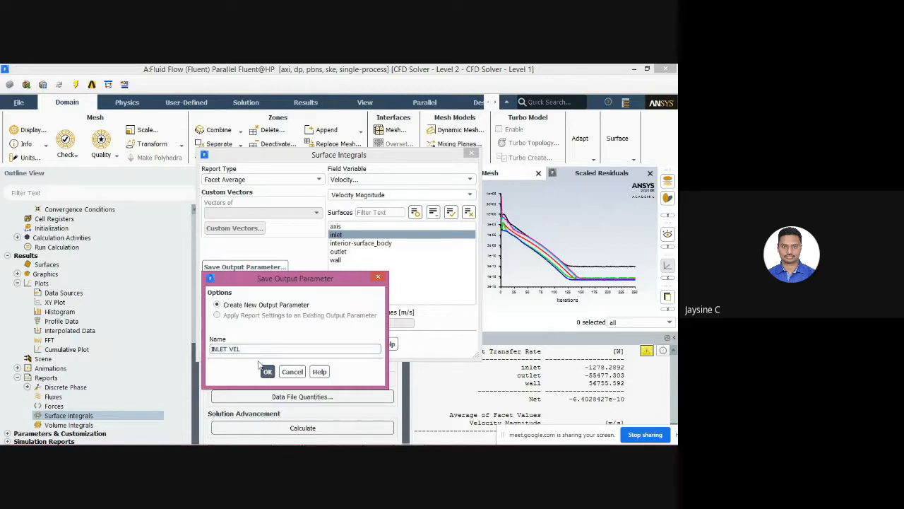
click(267, 372)
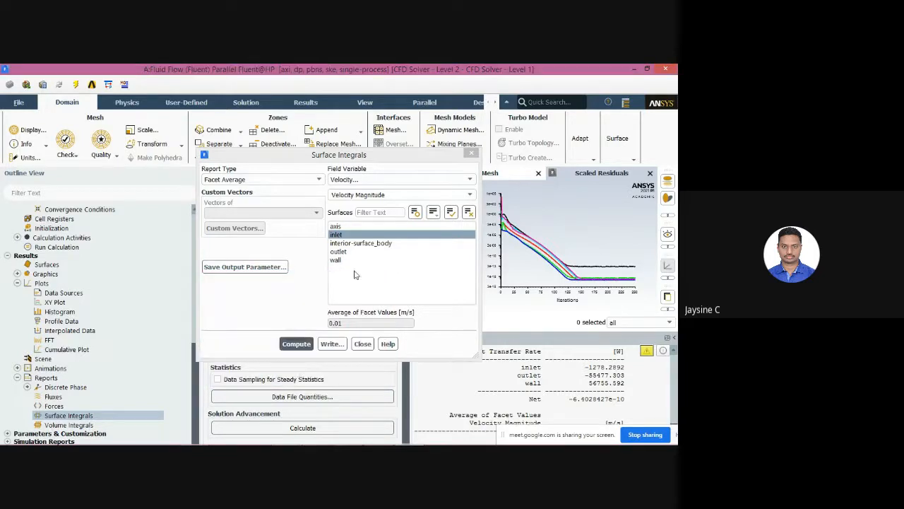
- Compute the Facet Minimum of velocity magnitude on the outlet surface only
click(352, 253)
click(349, 235)
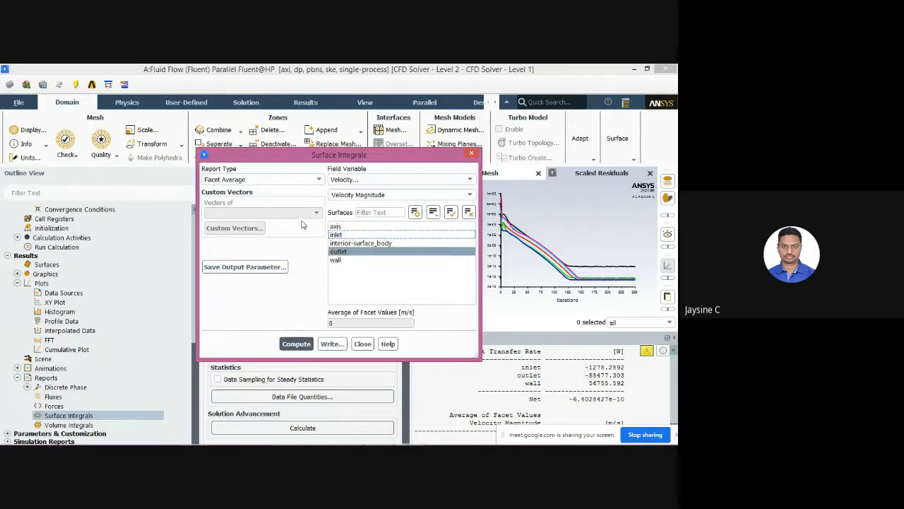
click(304, 180)
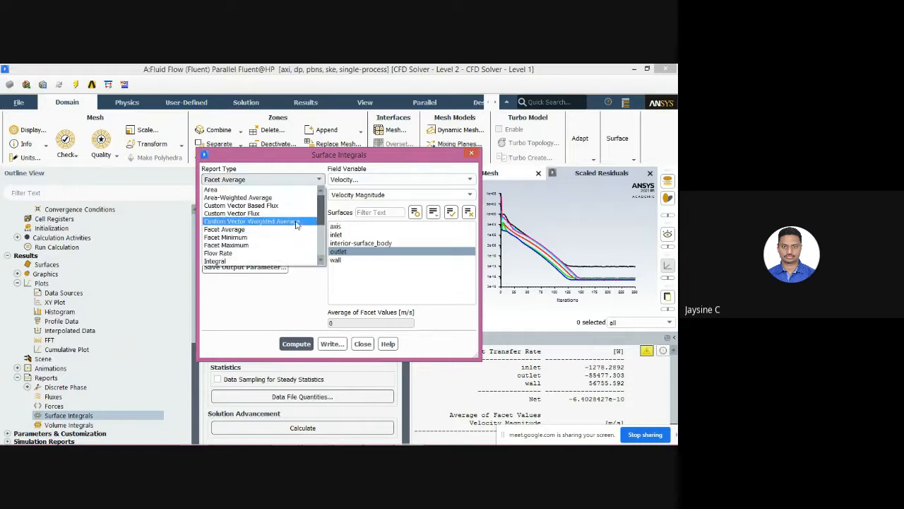
click(294, 239)
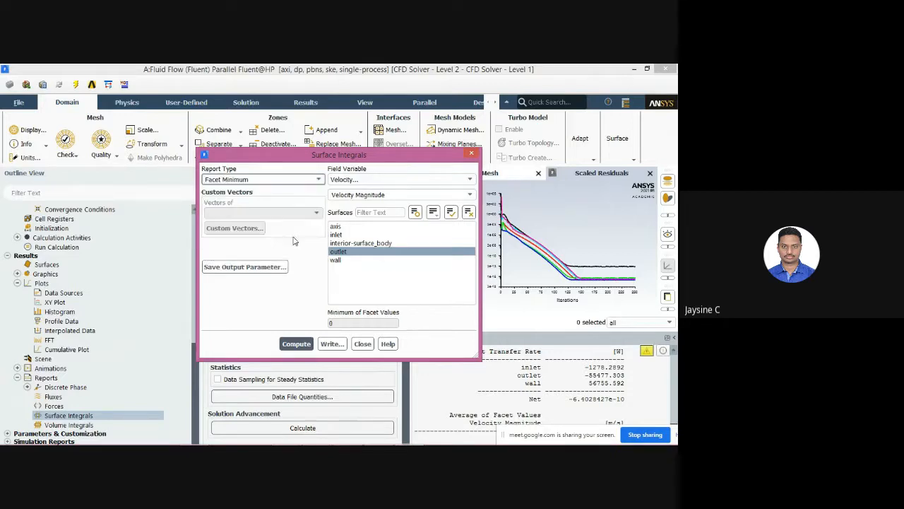
click(287, 345)
- Save the outlet's minimum velocity as a new output parameter named MIN OULTET VEL
click(266, 266)
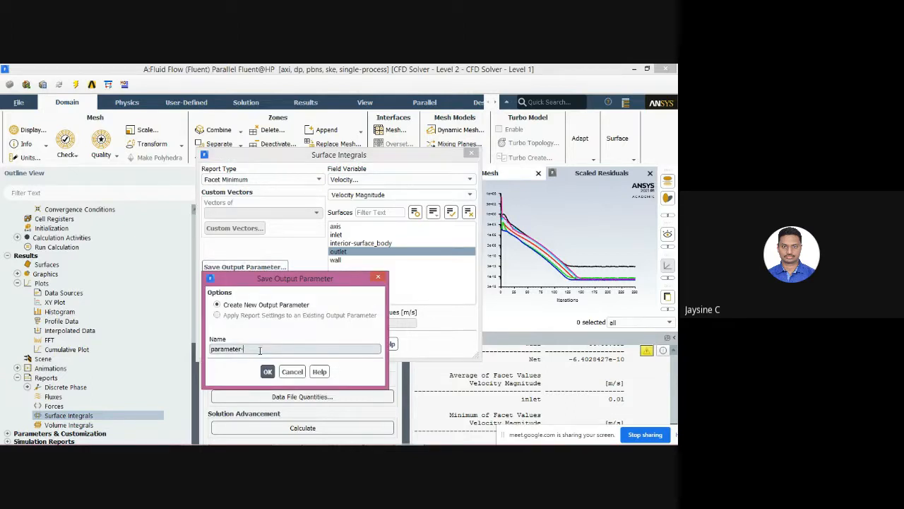
key(BackSpace)
key(BackSpace)
key(BackSpace)
key(BackSpace)
key(BackSpace)
key(BackSpace)
key(BackSpace)
key(BackSpace)
text(MIN OUTL)
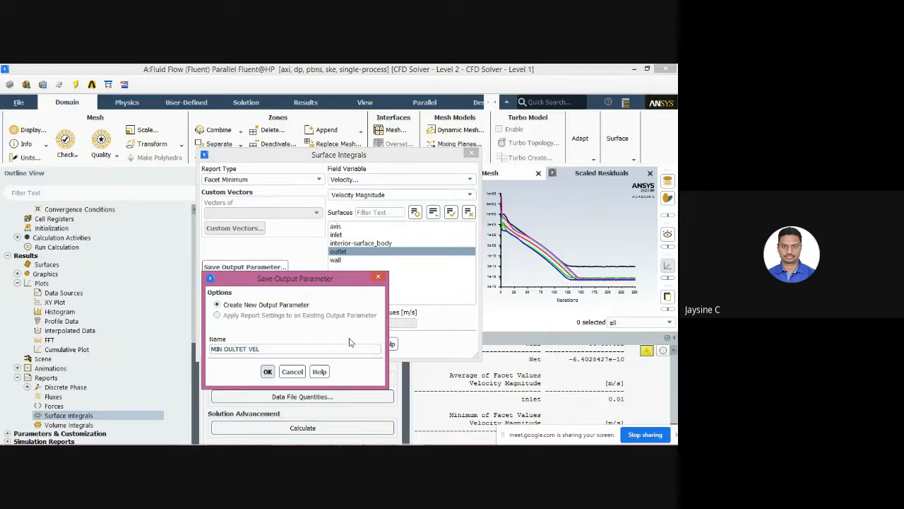
click(293, 371)
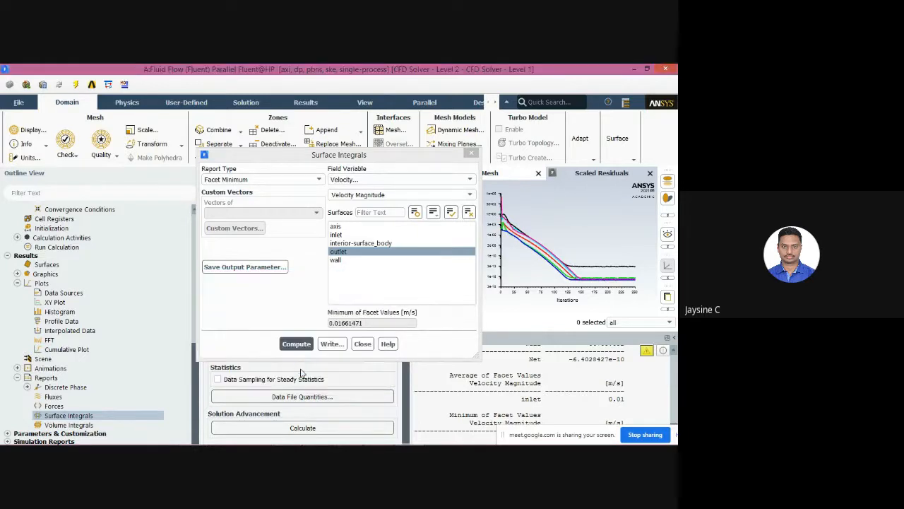
- Compute the Facet Maximum of velocity magnitude on the outlet surface
click(291, 182)
click(283, 243)
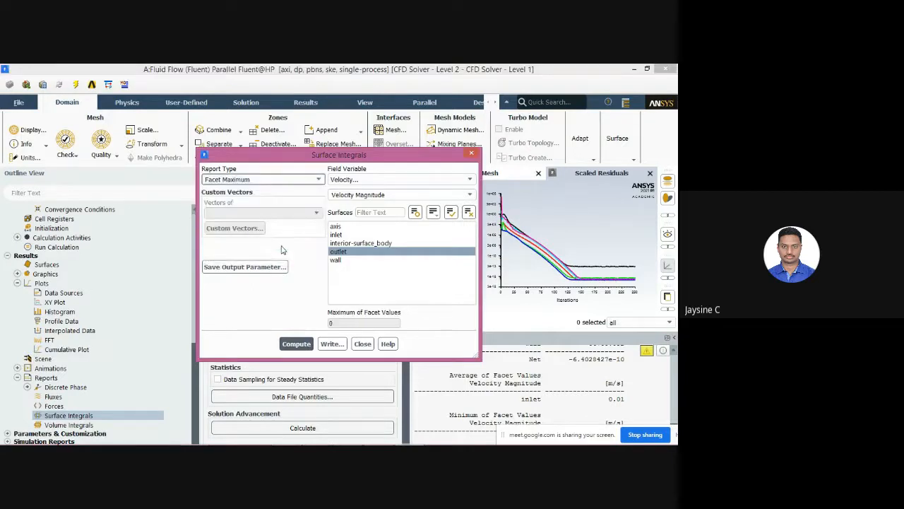
click(298, 343)
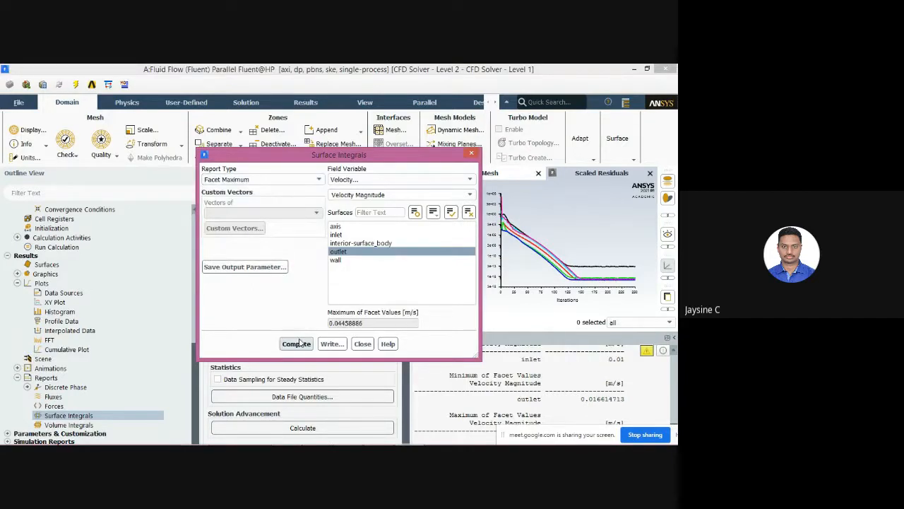
- Save the outlet's maximum velocity as a new output parameter with VELOCITY in its name
click(276, 267)
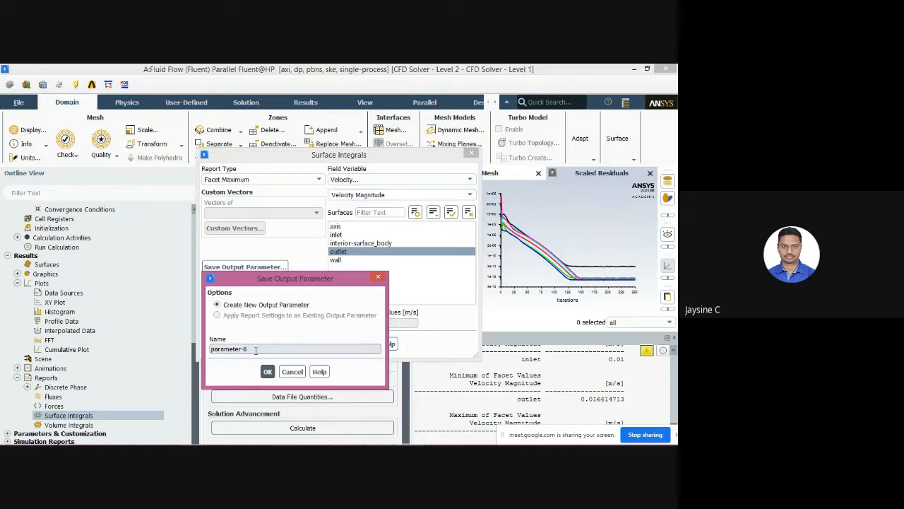
key(BackSpace)
key(BackSpace)
key(BackSpace)
key(BackSpace)
key(BackSpace)
key(BackSpace)
key(BackSpace)
key(BackSpace)
key(BackSpace)
key(BackSpace)
text(UT)
text(VELOCITY)
click(268, 371)
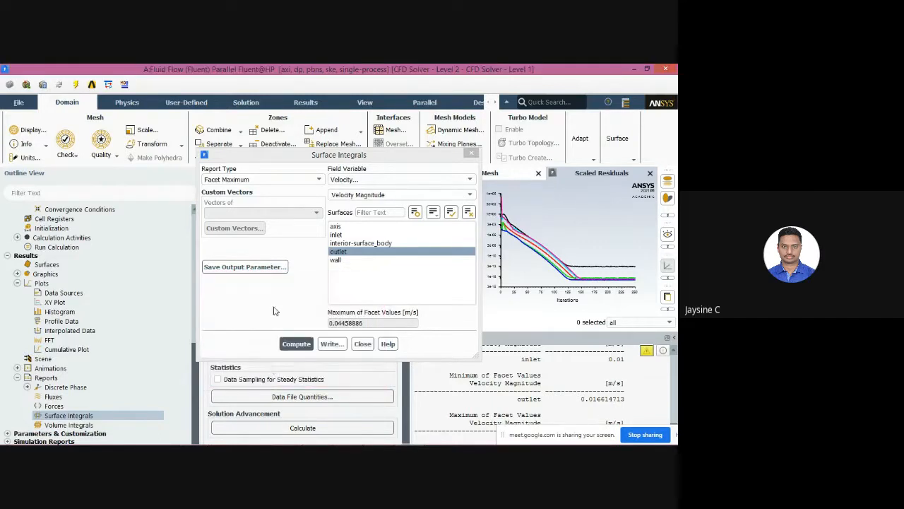
- Compute the Facet Maximum of static pressure on the inlet surface only
click(260, 179)
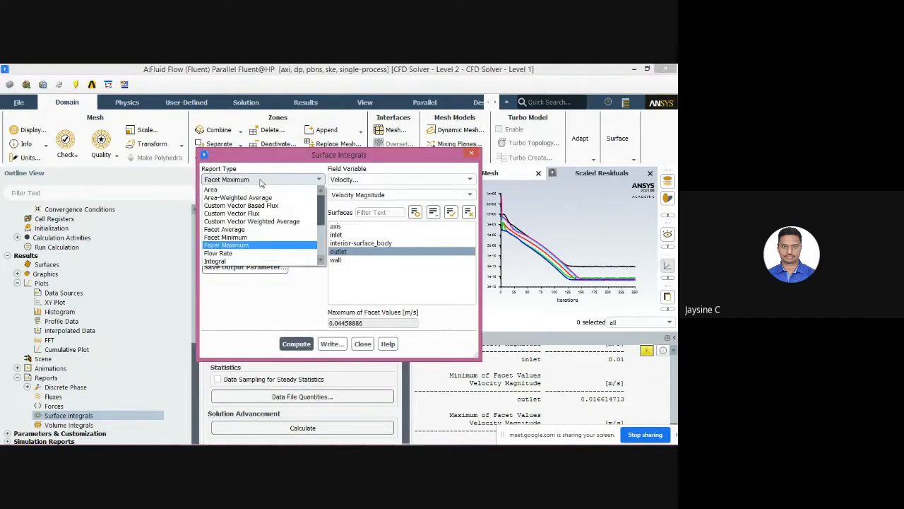
click(259, 246)
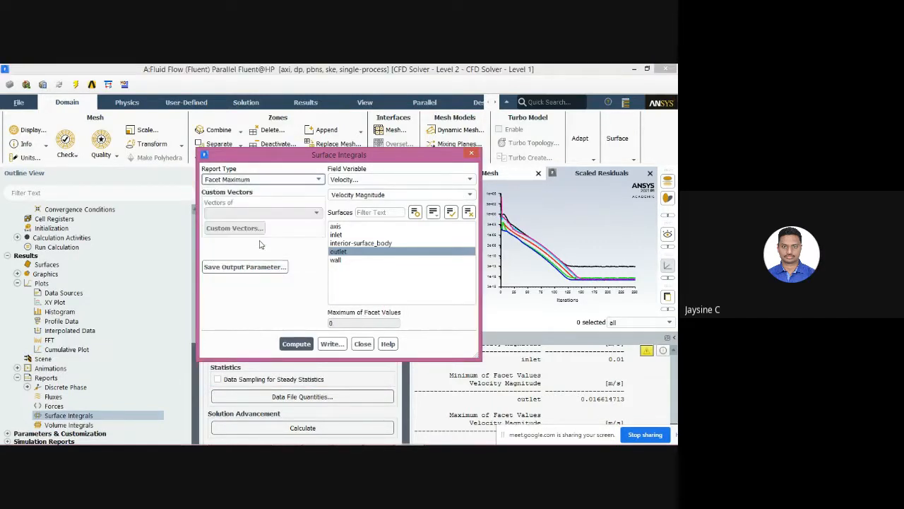
click(274, 180)
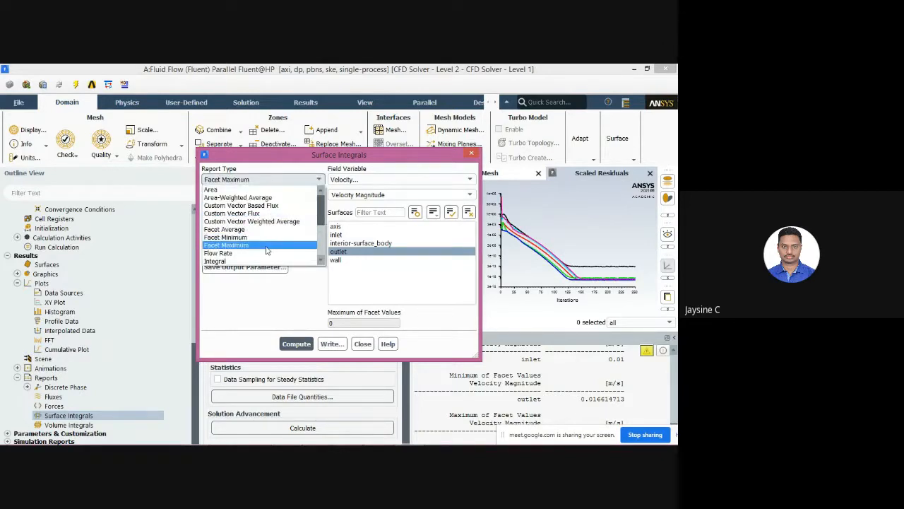
click(267, 248)
click(361, 179)
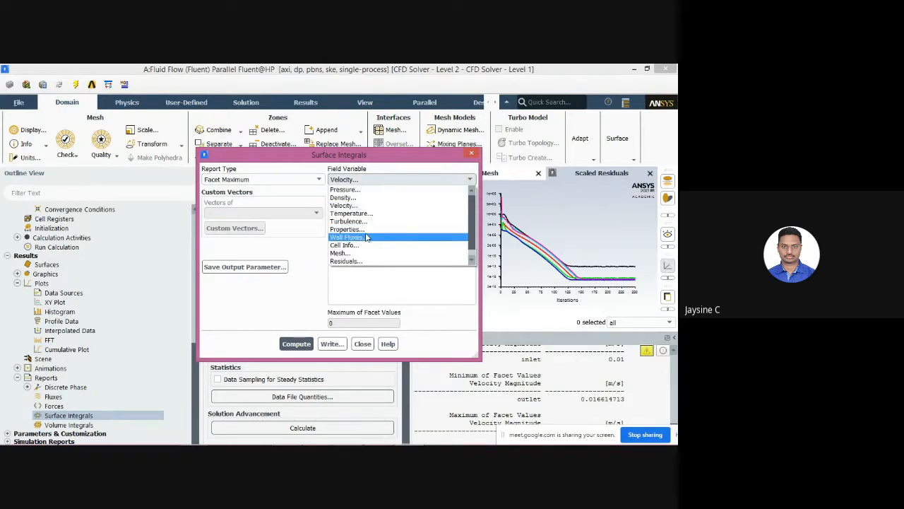
click(365, 189)
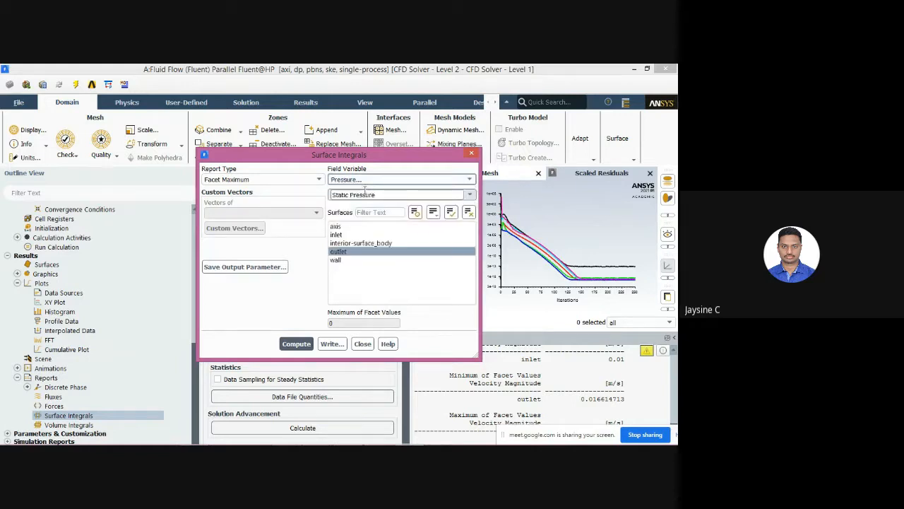
click(336, 235)
click(348, 253)
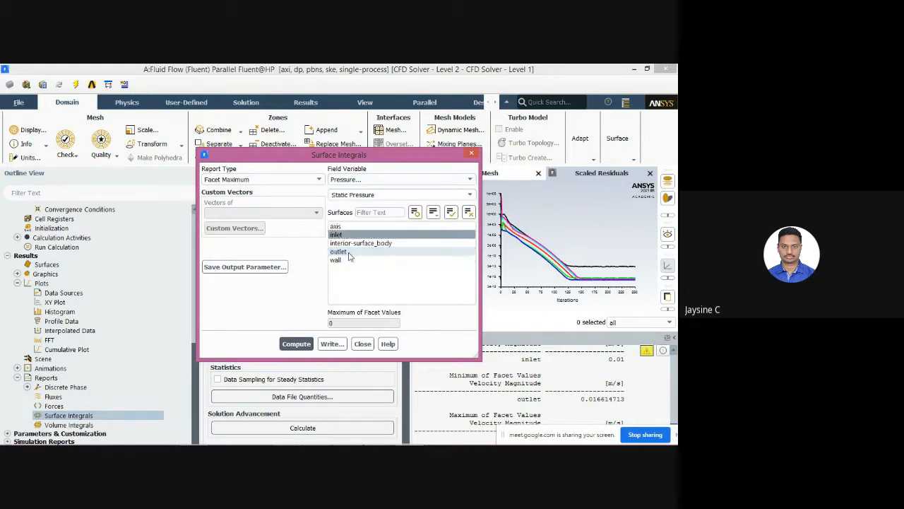
click(305, 344)
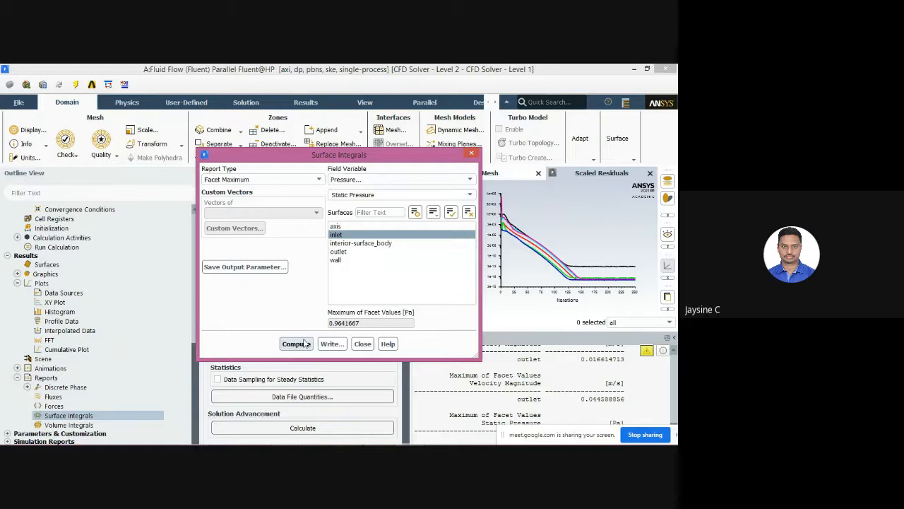
- Save the inlet's maximum static pressure as a new output parameter named MAX PRESSURE INLET
click(245, 267)
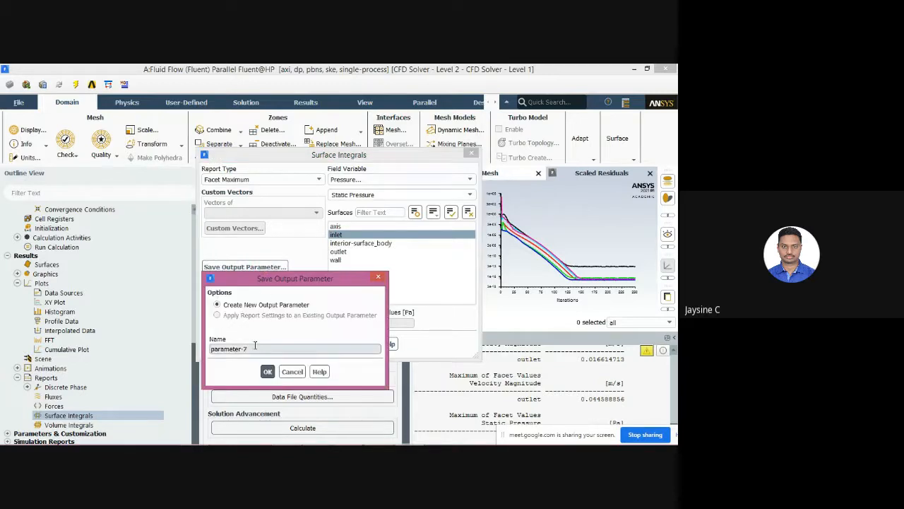
key(BackSpace)
key(BackSpace)
key(BackSpace)
key(BackSpace)
key(BackSpace)
key(BackSpace)
key(BackSpace)
key(BackSpace)
key(BackSpace)
key(BackSpace)
text(MAX PRESSURE INLET)
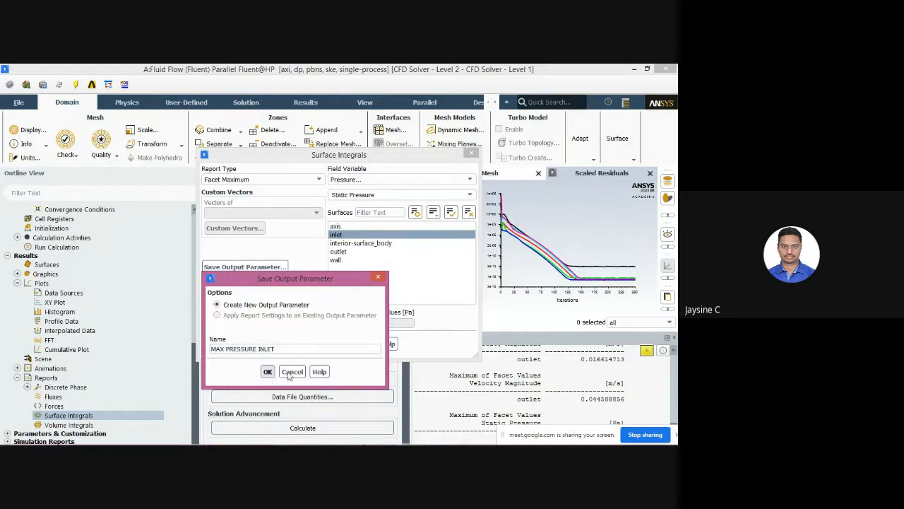
click(292, 372)
- Compute the Facet Minimum of static temperature on the inlet surface
click(392, 179)
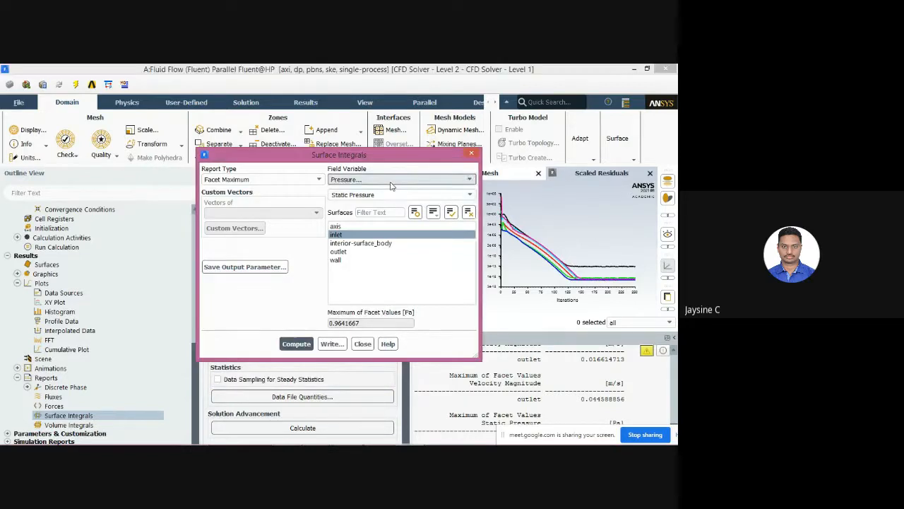
click(391, 213)
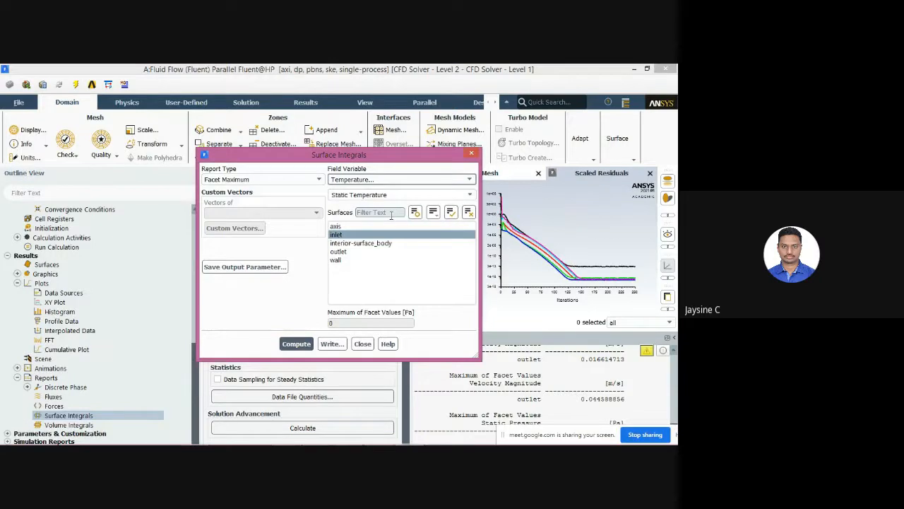
click(300, 181)
click(293, 241)
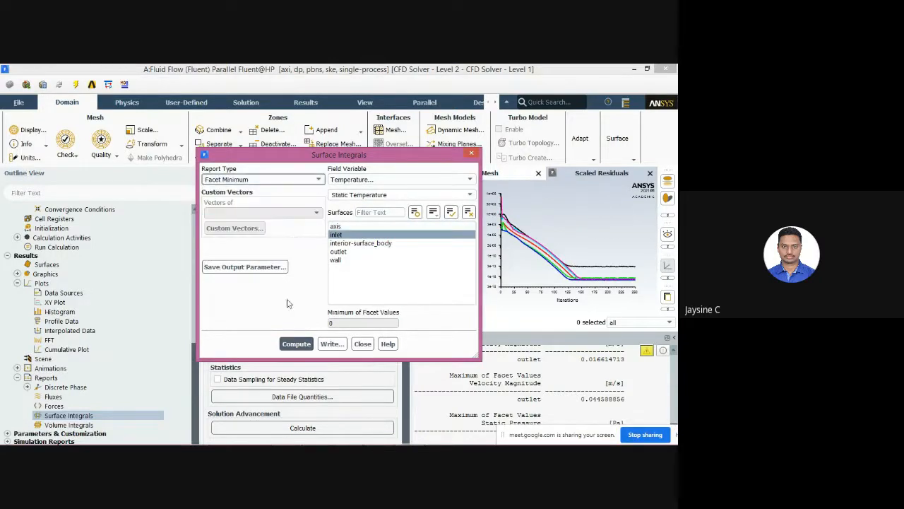
click(294, 343)
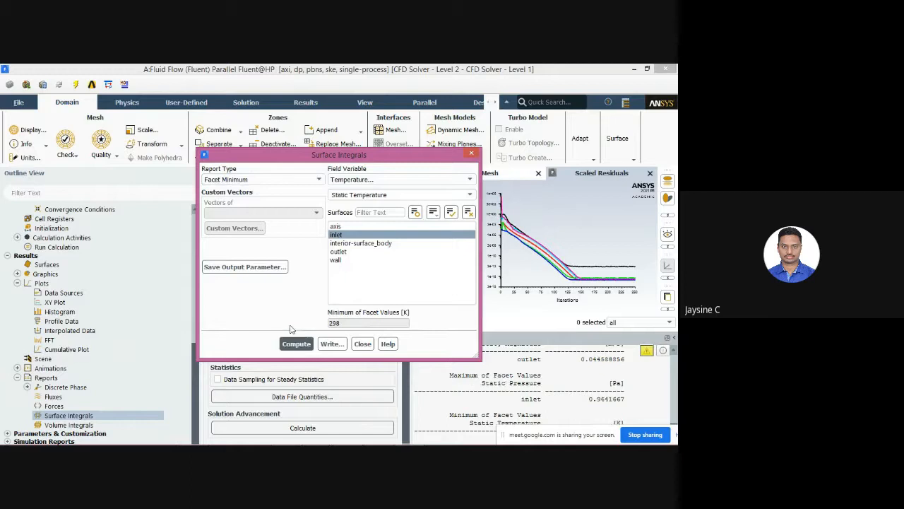
- Save the inlet's minimum static temperature as a new output parameter named MIN TEMP
click(262, 266)
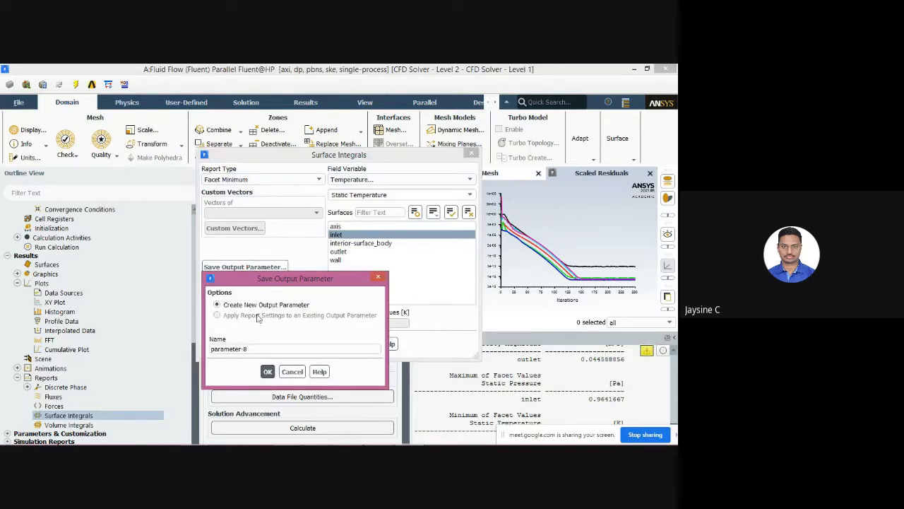
key(BackSpace)
key(BackSpace)
key(BackSpace)
key(BackSpace)
key(BackSpace)
key(BackSpace)
key(BackSpace)
key(BackSpace)
key(BackSpace)
text(MIN TEMP)
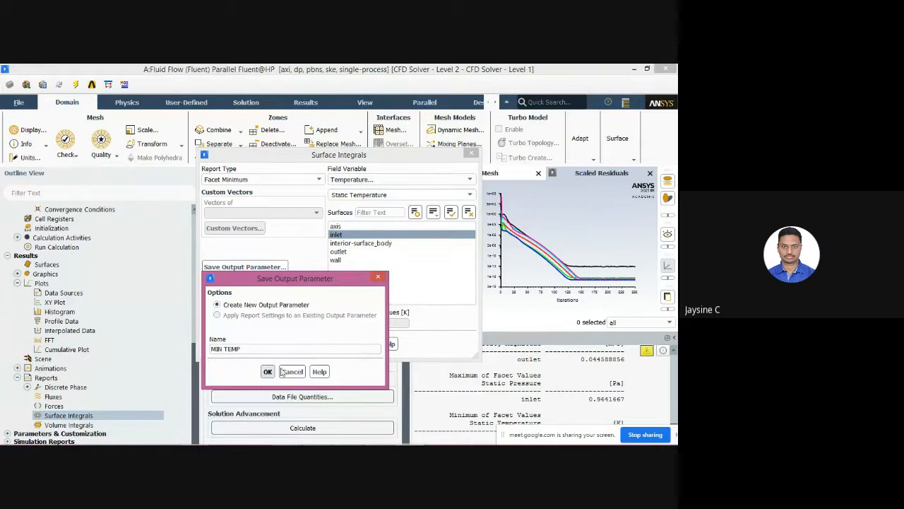
click(269, 372)
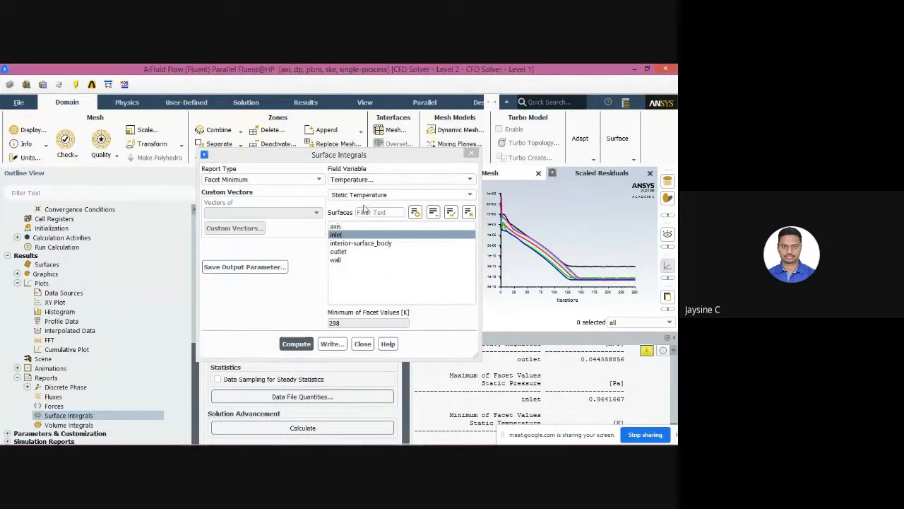
- Compute the Facet Maximum of static temperature on the outlet surface only
click(310, 180)
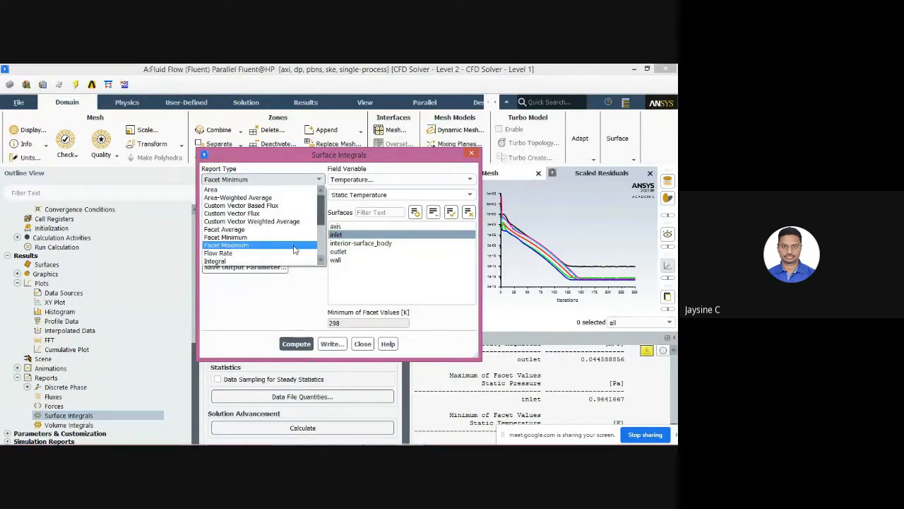
click(294, 249)
click(373, 195)
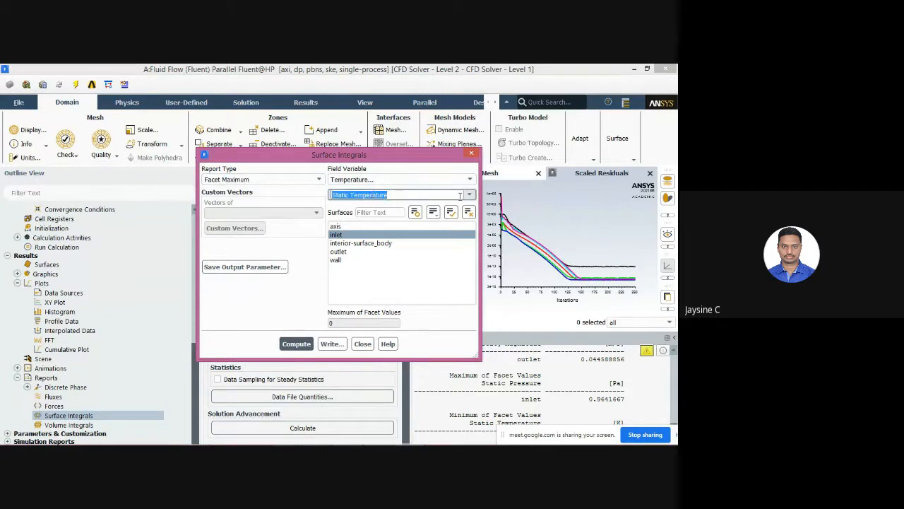
click(388, 252)
click(298, 343)
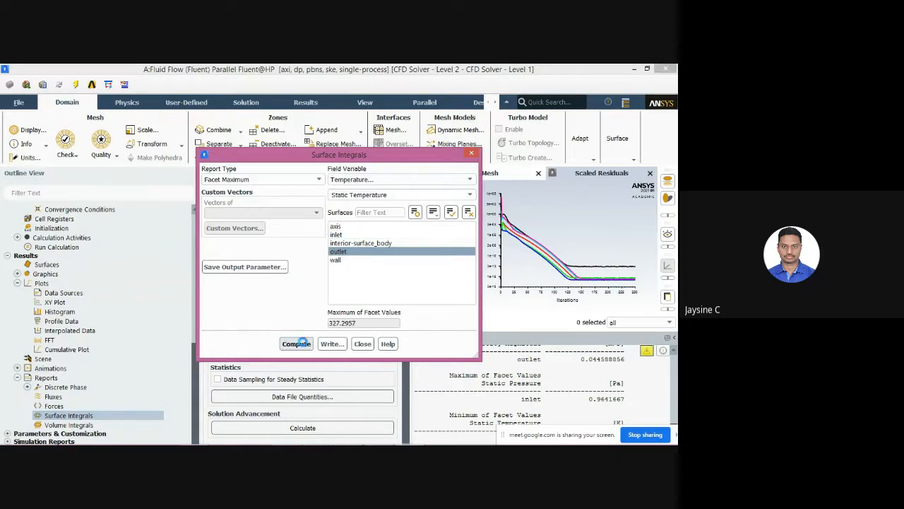
- Save the outlet's maximum static temperature as a new output parameter named MAX TEMP
click(245, 267)
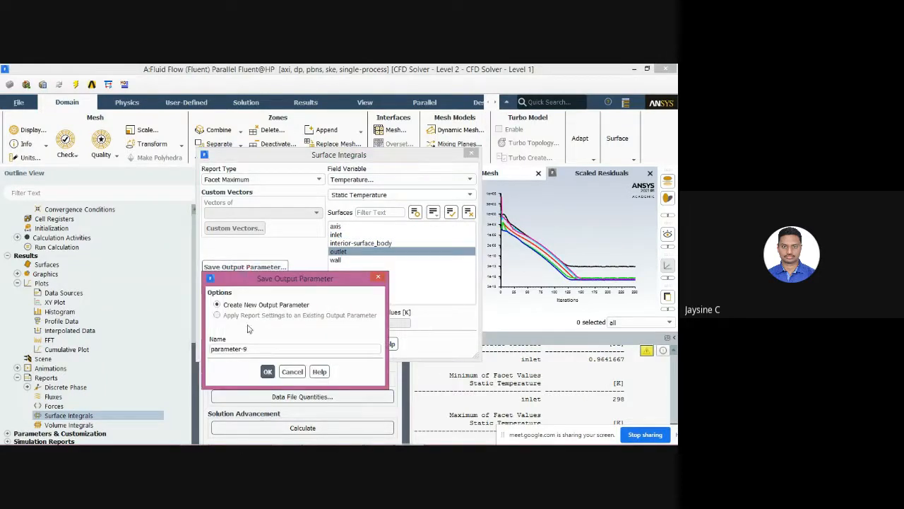
key(BackSpace)
key(BackSpace)
key(BackSpace)
key(BackSpace)
key(BackSpace)
key(BackSpace)
key(BackSpace)
key(BackSpace)
key(BackSpace)
key(BackSpace)
key(BackSpace)
text(MAX TEMP)
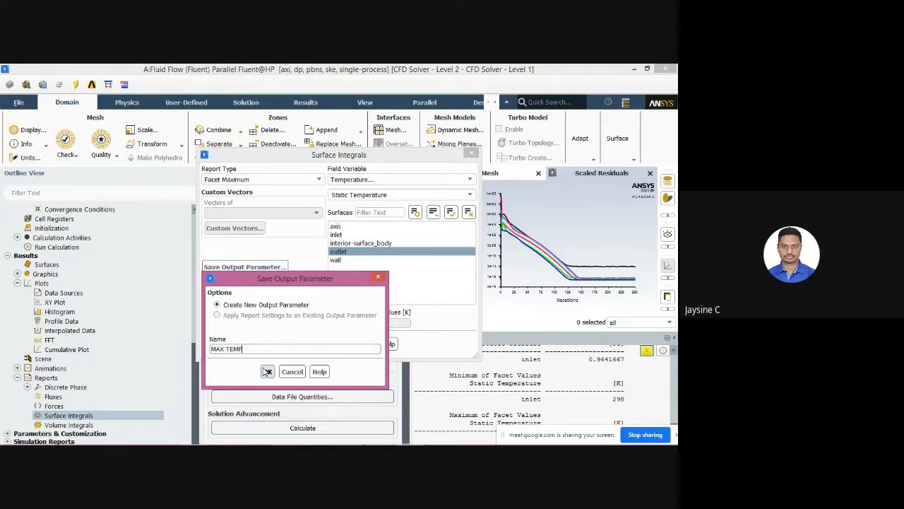
click(267, 370)
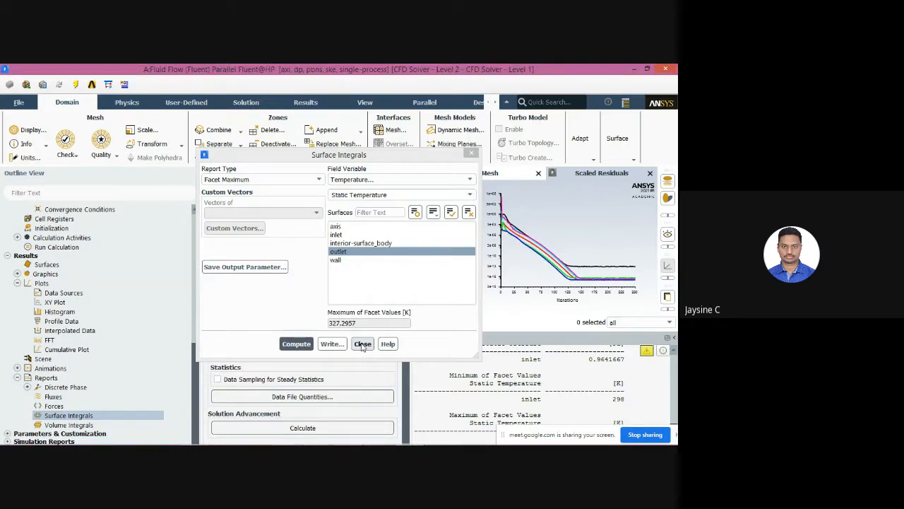
- Compute the Mass Flow Rate surface integral on both the inlet and outlet surfaces
click(310, 181)
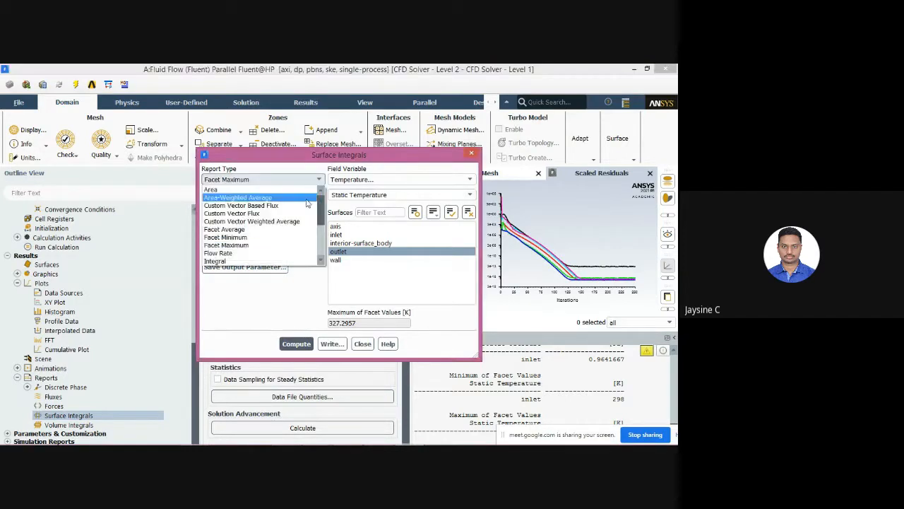
scroll(289, 240, down, 3)
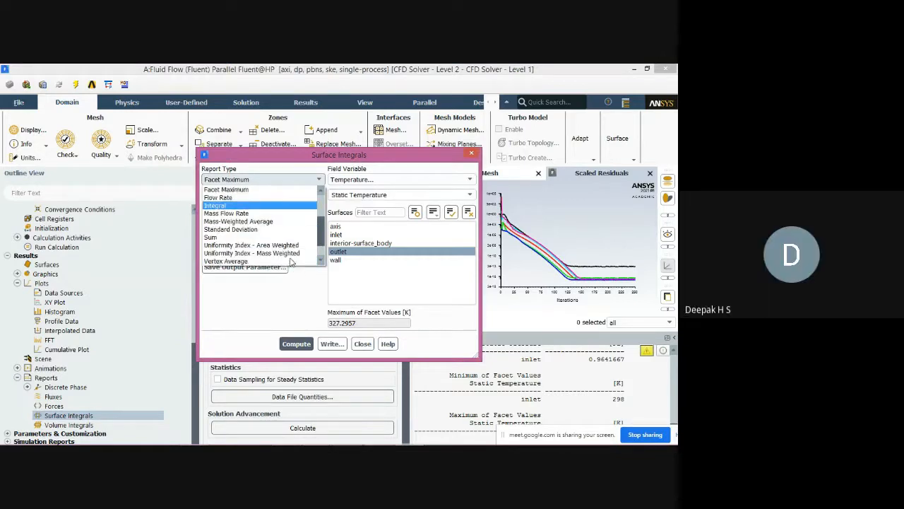
click(279, 213)
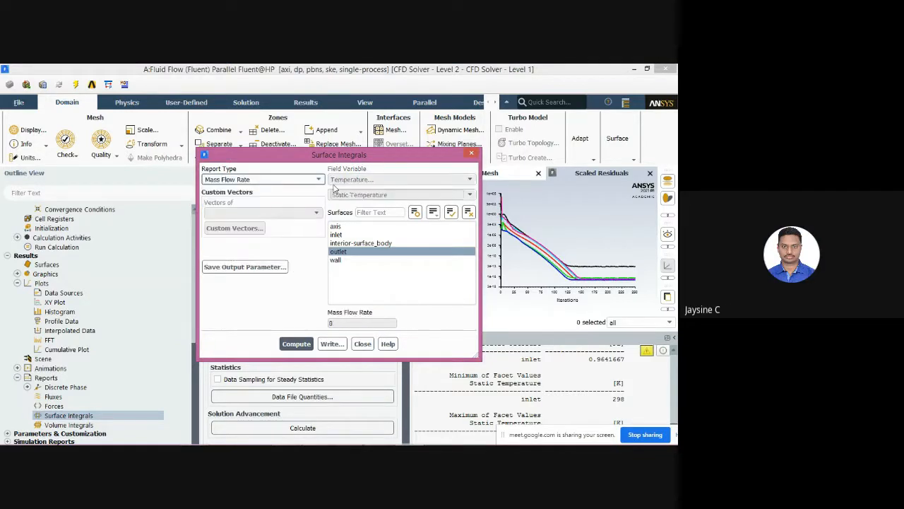
click(342, 233)
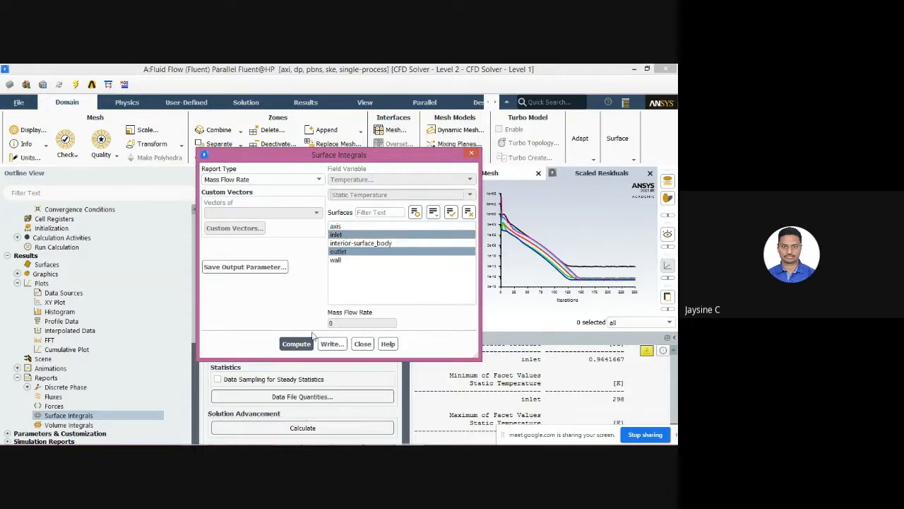
click(302, 344)
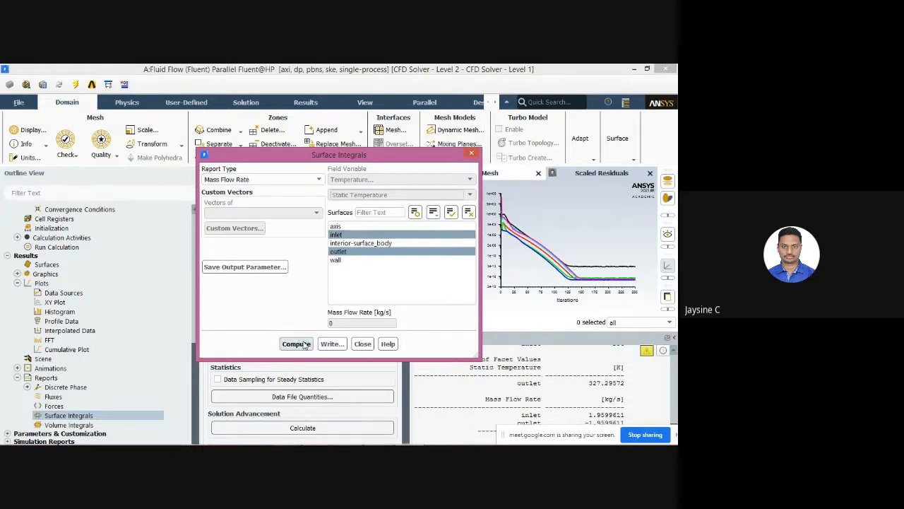
- Save the mass flow rate report as a new output parameter named MASS FLOW RATE and close the surface integrals dialog
click(268, 272)
click(258, 350)
key(ctrl+a)
key(BackSpace)
text(MASS FLOW)
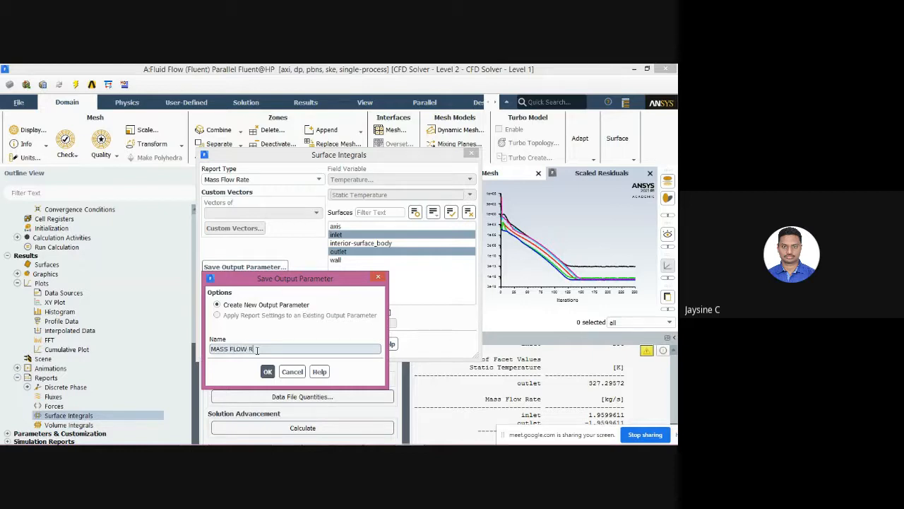
text( RATE)
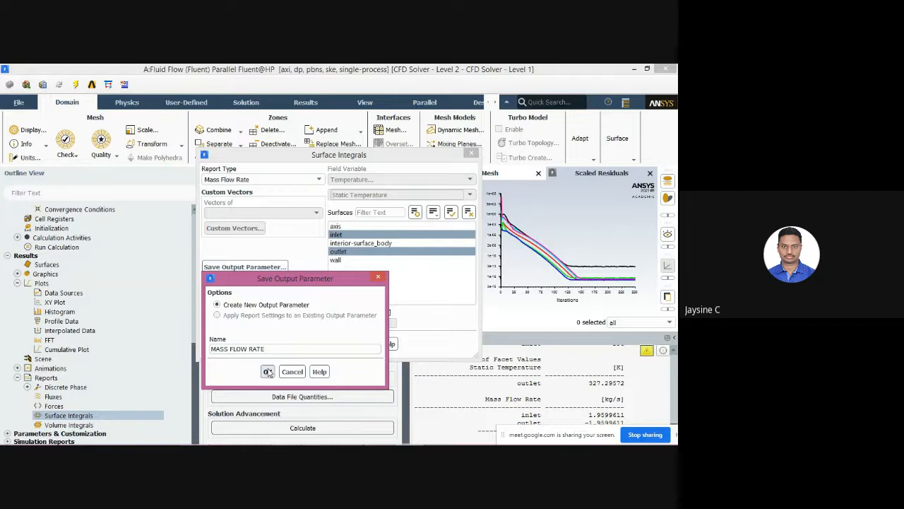
click(267, 372)
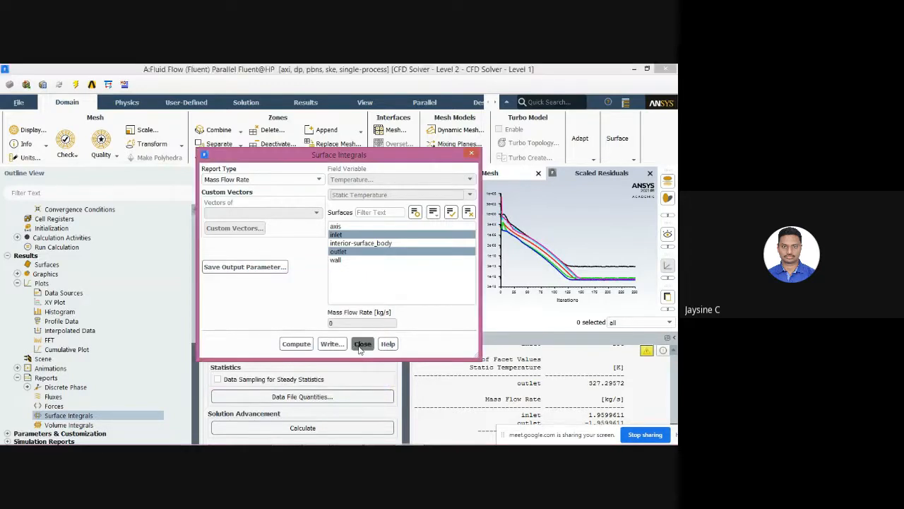
click(363, 344)
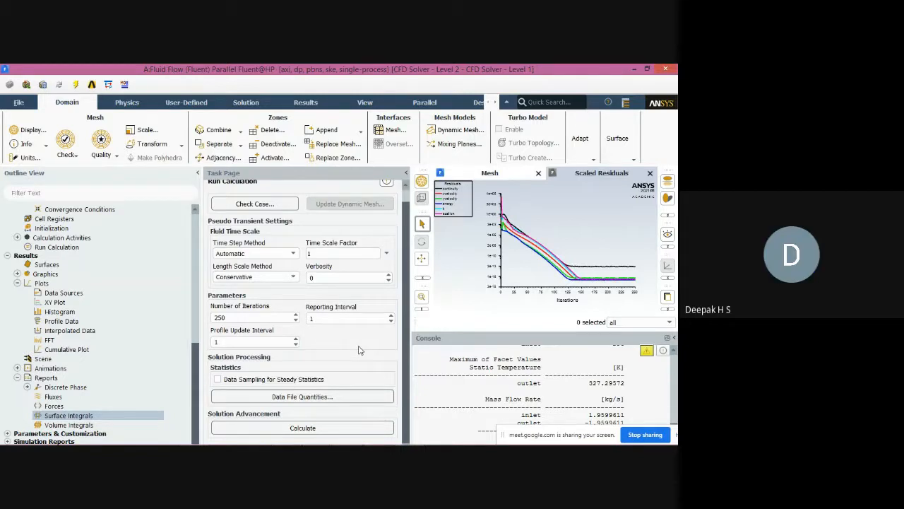
double_click(141, 417)
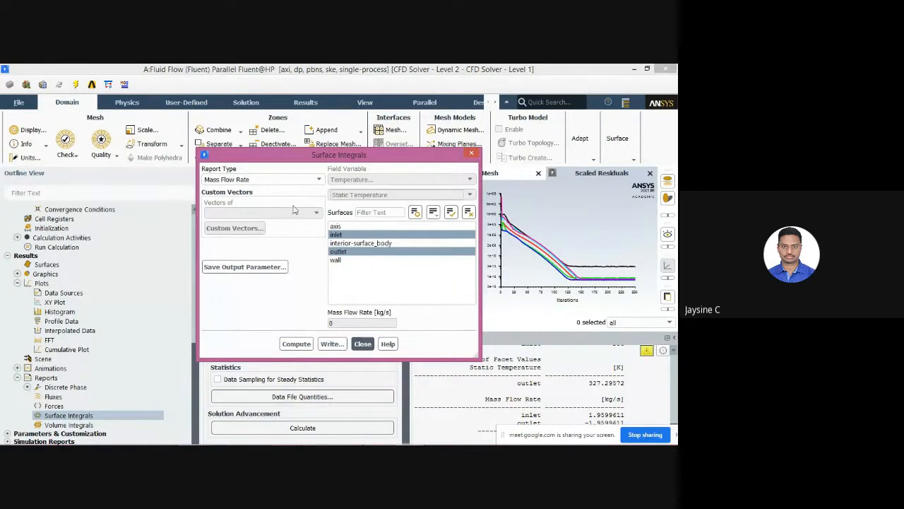
click(301, 181)
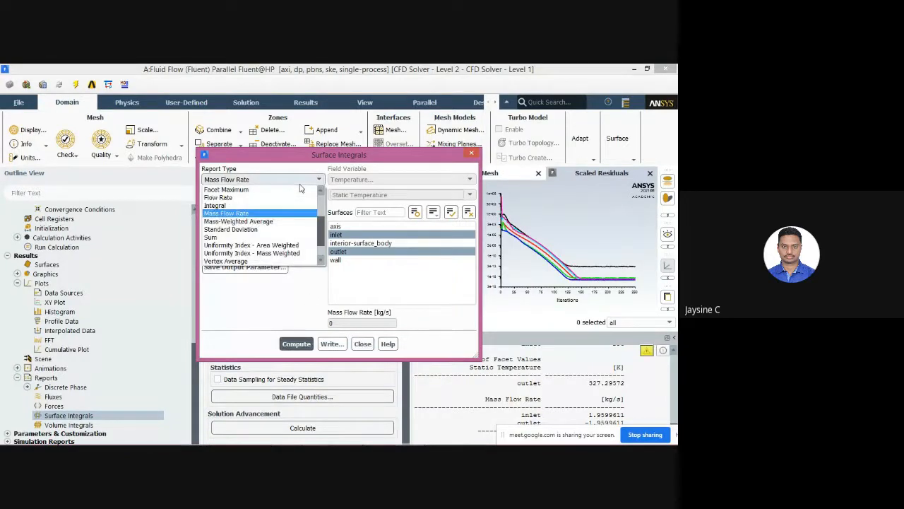
scroll(233, 208, up, 1)
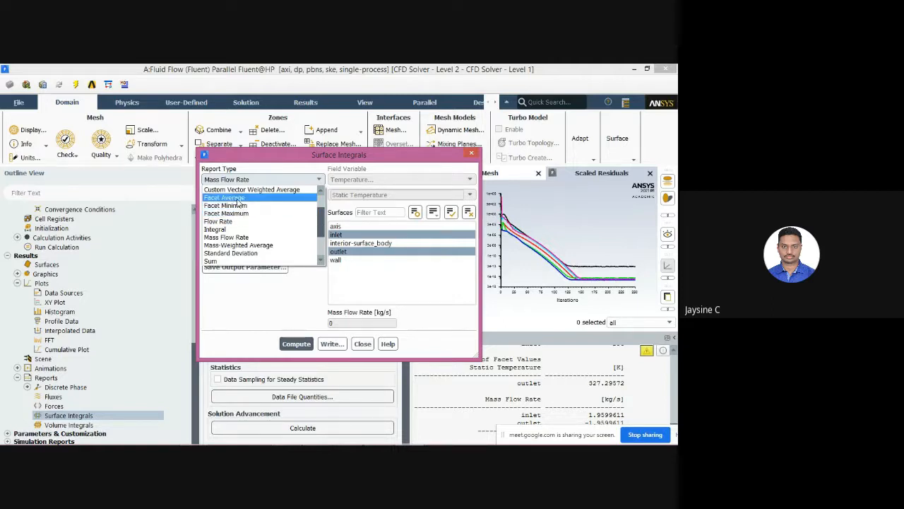
scroll(244, 255, down, 1)
click(244, 295)
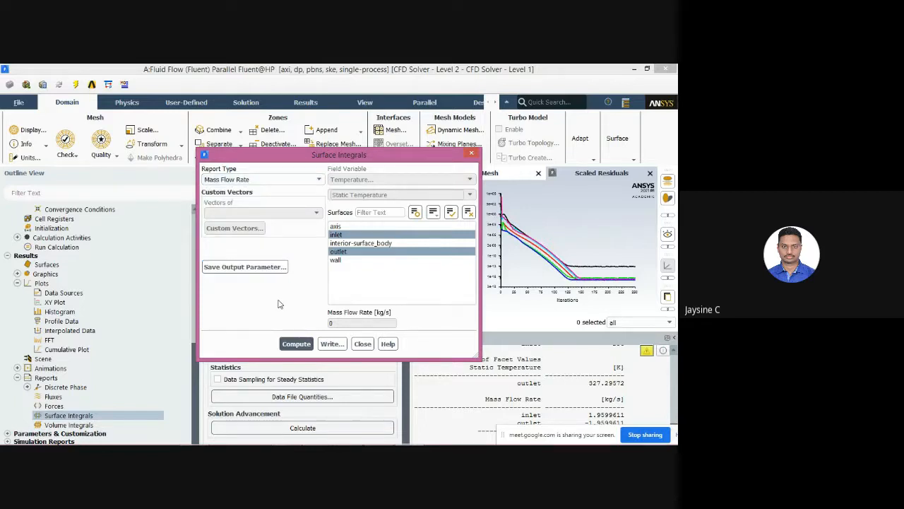
click(363, 344)
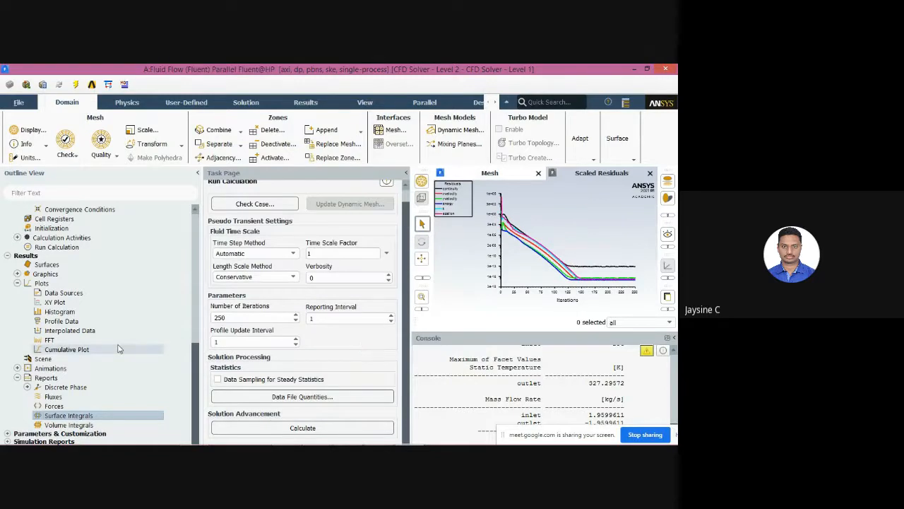
- Start saving the project from Fluent, using the settings changes for current and future calculations
click(15, 103)
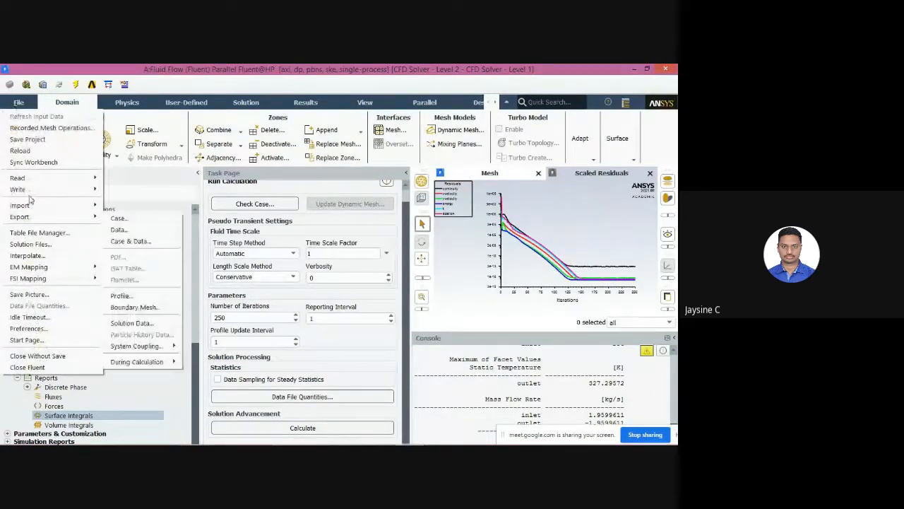
click(32, 139)
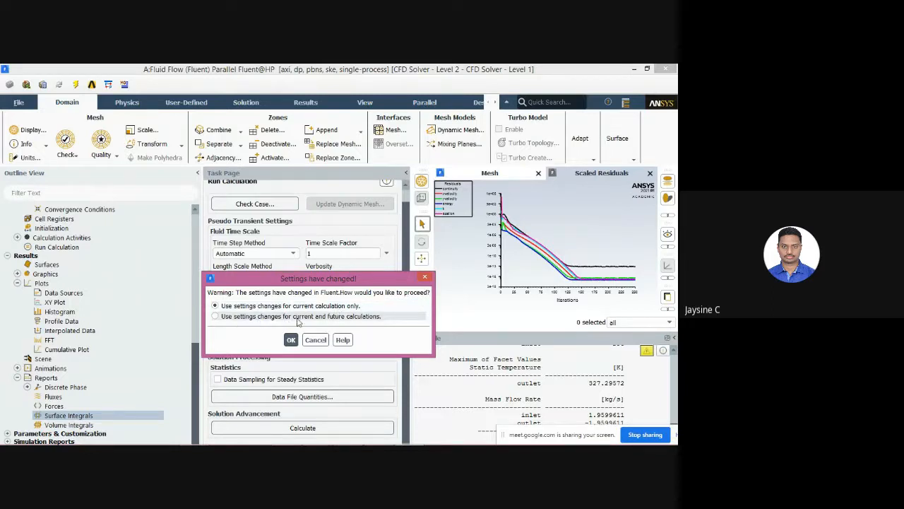
click(216, 316)
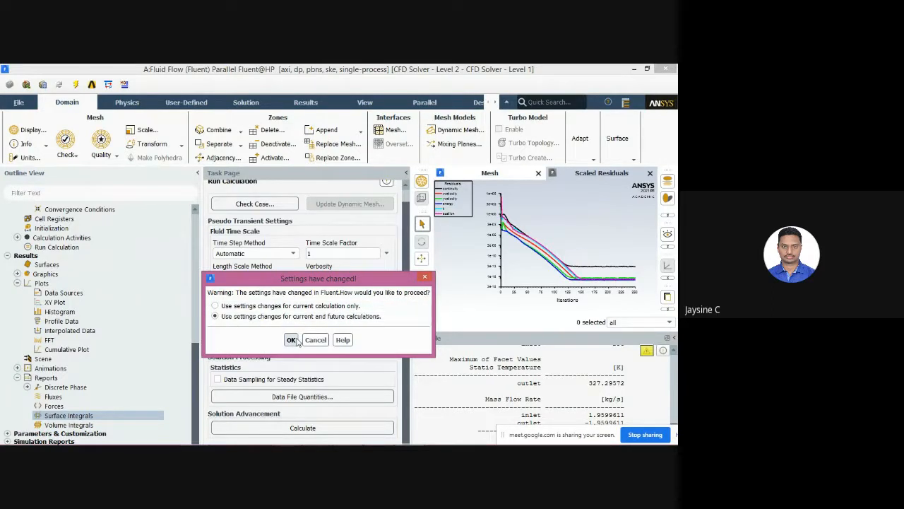
click(291, 340)
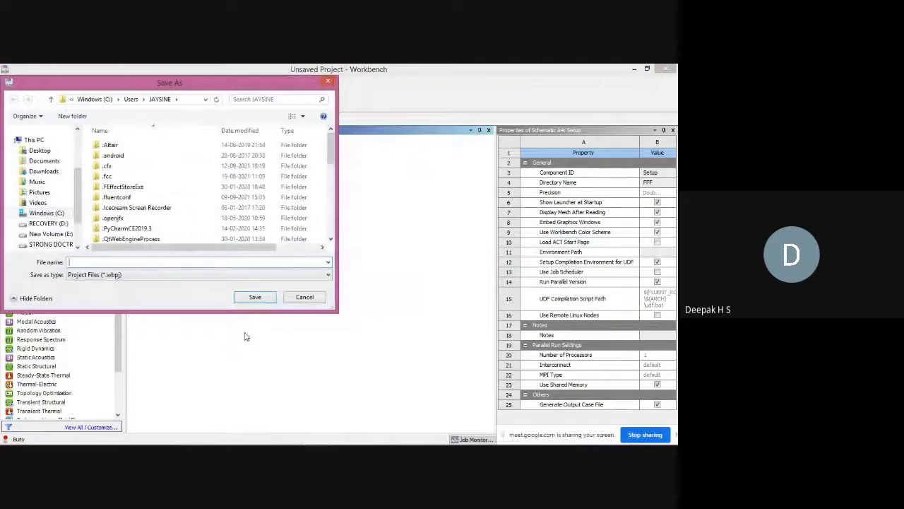
- Create a folder named MODEL 3 inside the CFD folder on drive E: and open it as the save location
click(56, 233)
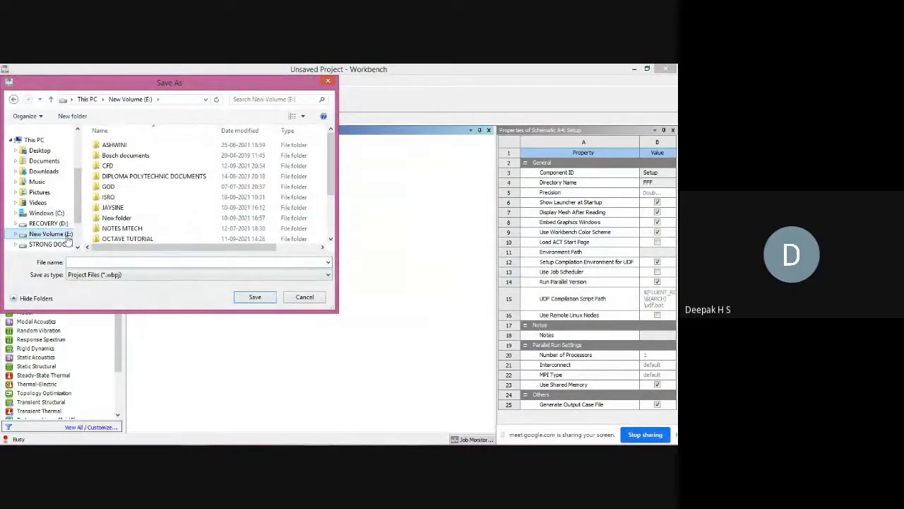
double_click(110, 165)
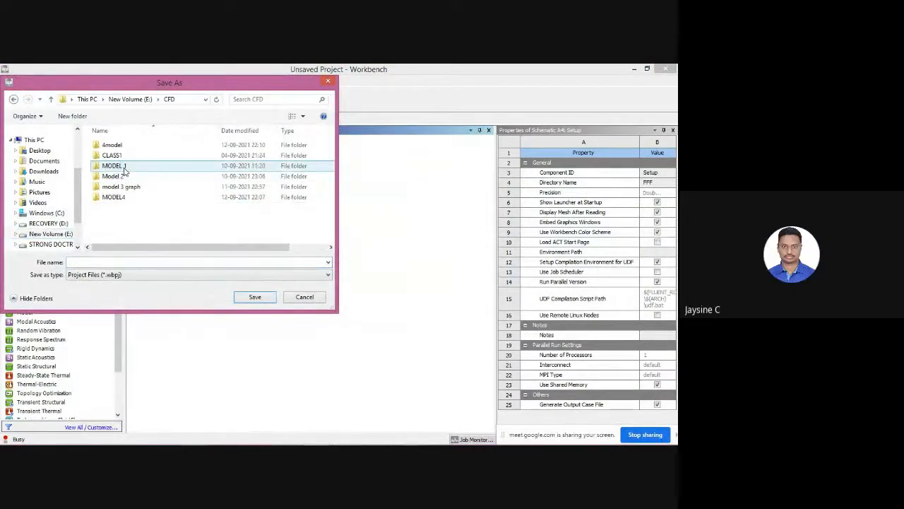
click(73, 116)
text(MODE)
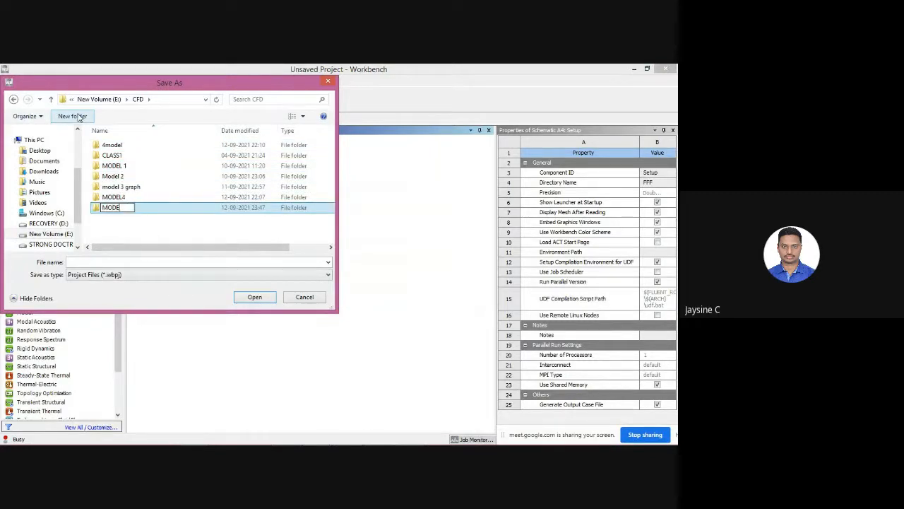
text(L 3)
key(Return)
key(Return)
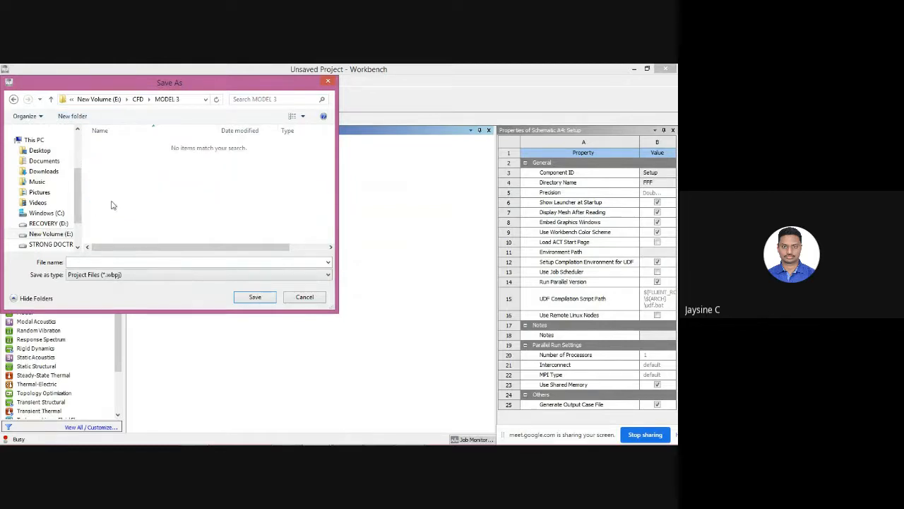
- Save the Workbench project in the MODEL 3 folder under the file name MODEL 3 CN
click(125, 262)
text(MODEL )
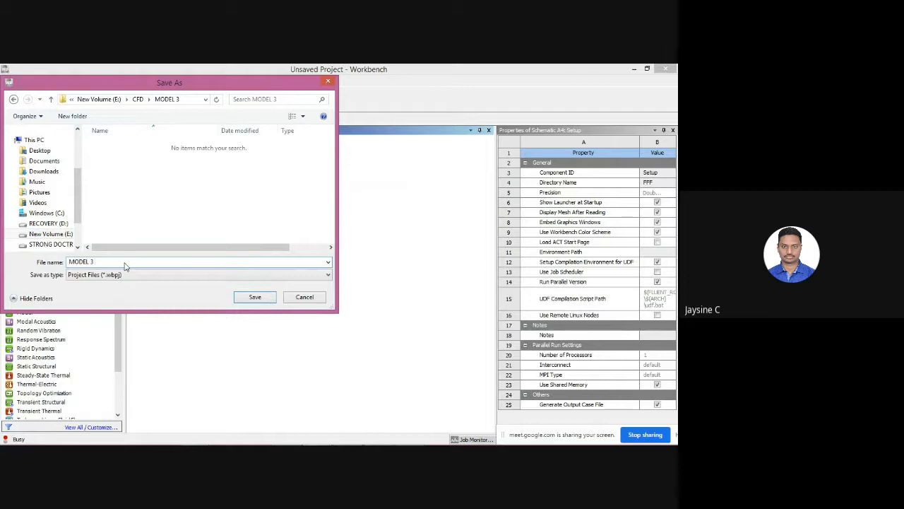
text(3 CN)
key(Return)
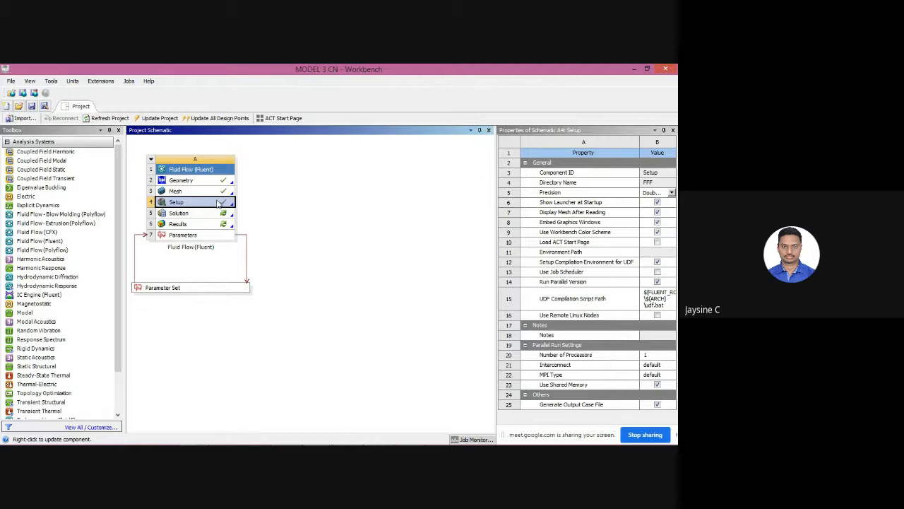
- Open the project's Parameter Set and review the input and output parameter columns in the design points table
double_click(214, 289)
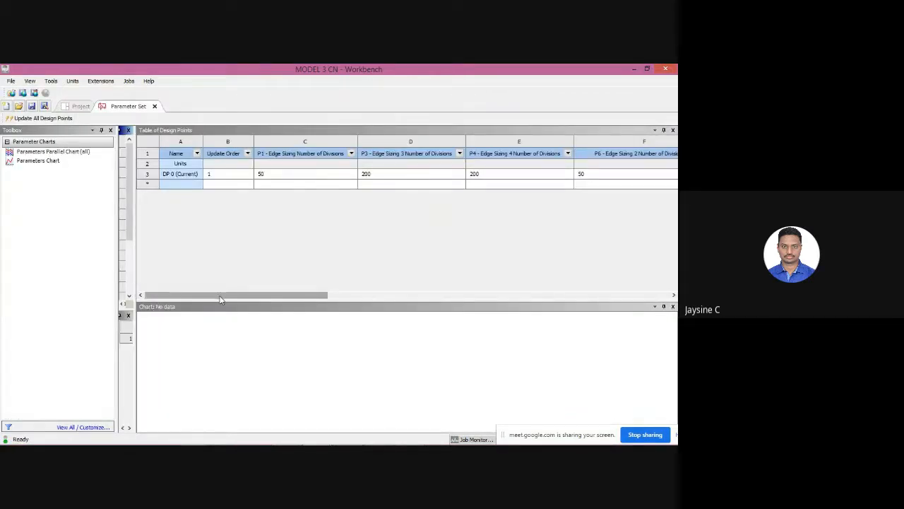
drag(218, 294, 563, 271)
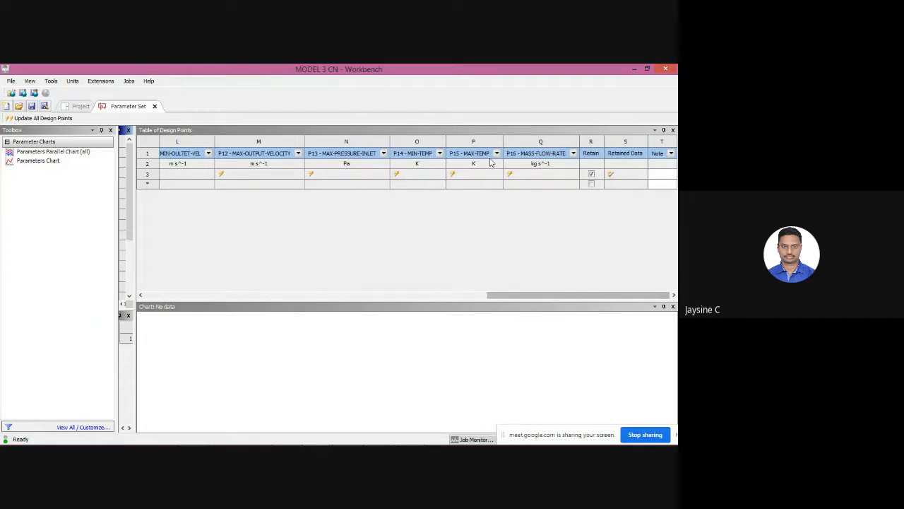
drag(502, 297, 311, 295)
drag(435, 290, 225, 283)
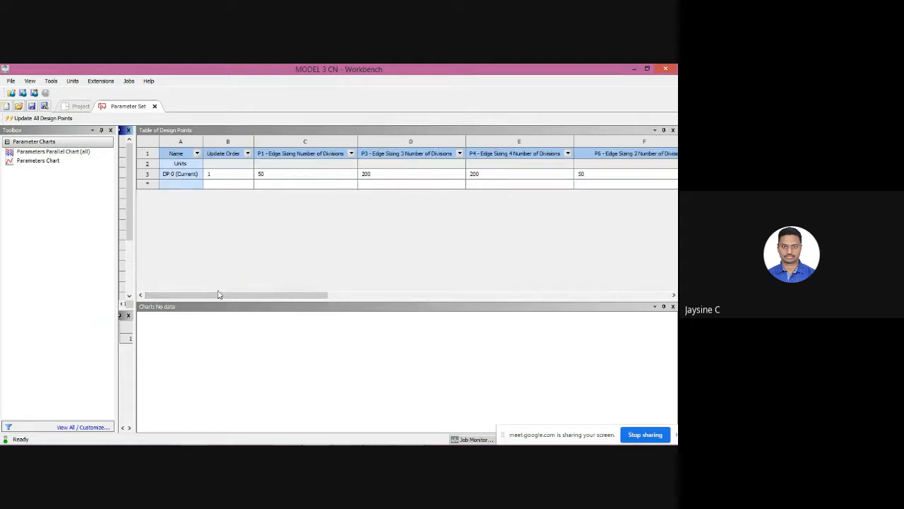
- Add four design points with P1 edge sizing number of divisions set to 55, 60, 65 and 70
right_click(195, 291)
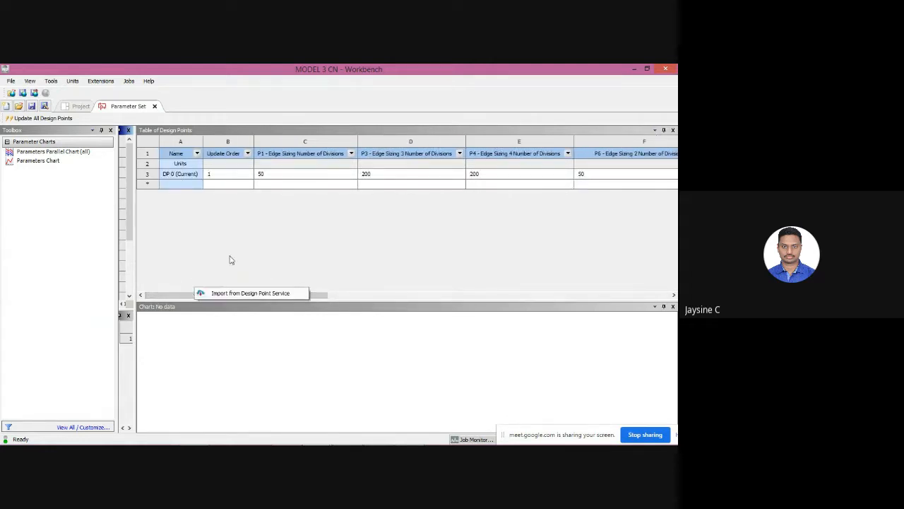
click(288, 184)
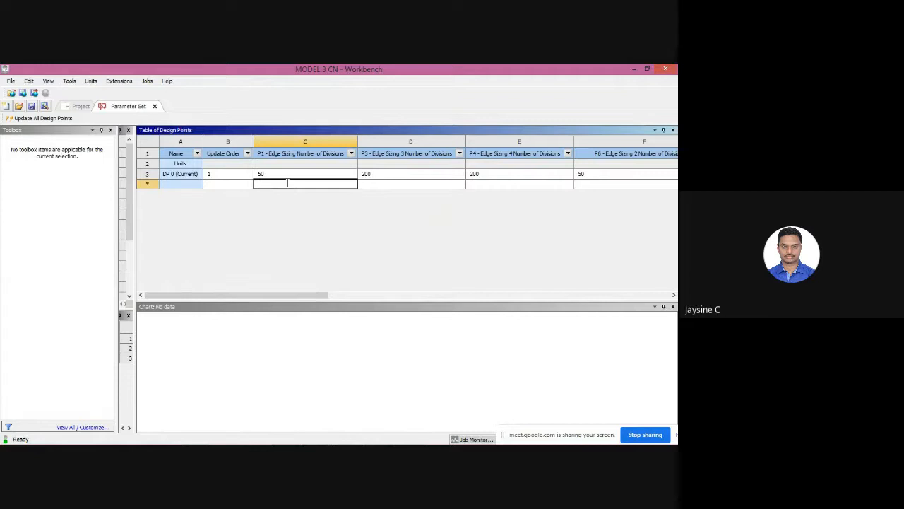
text(55)
key(Return)
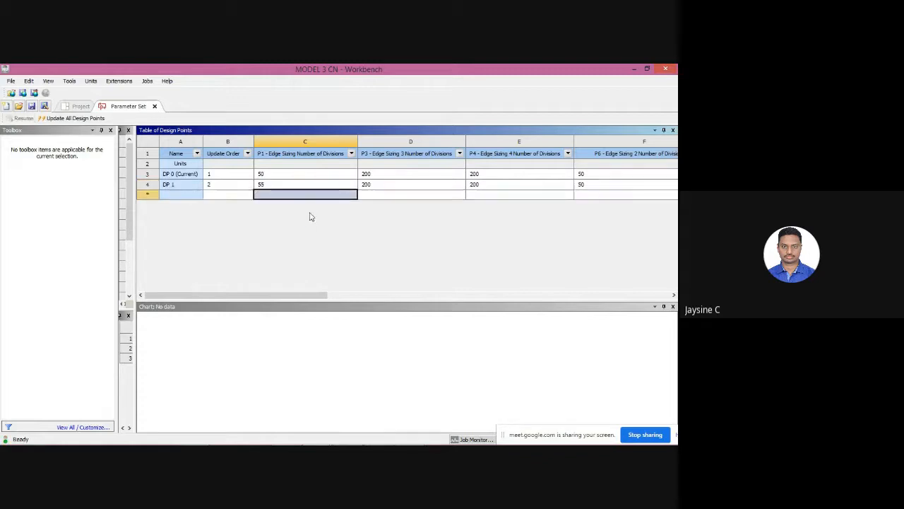
text(50)
key(Return)
text(60)
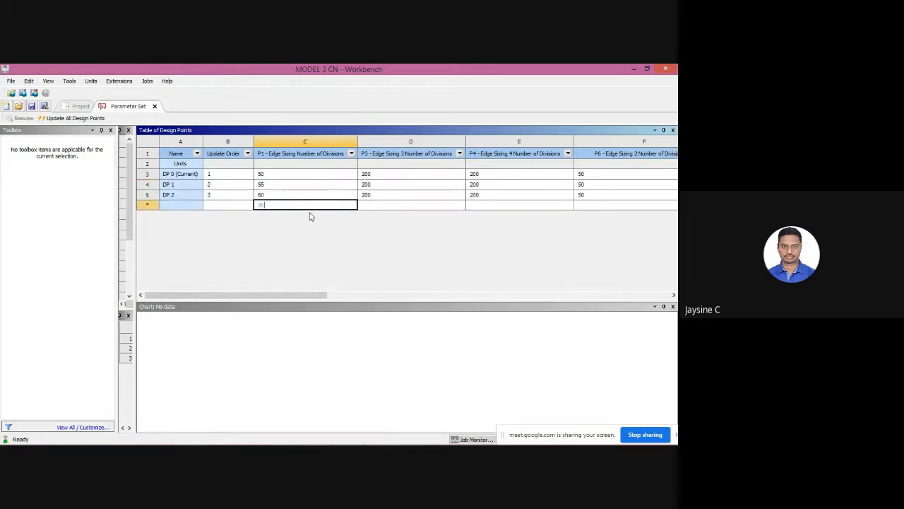
key(BackSpace)
key(BackSpace)
text(65)
key(Return)
text(70)
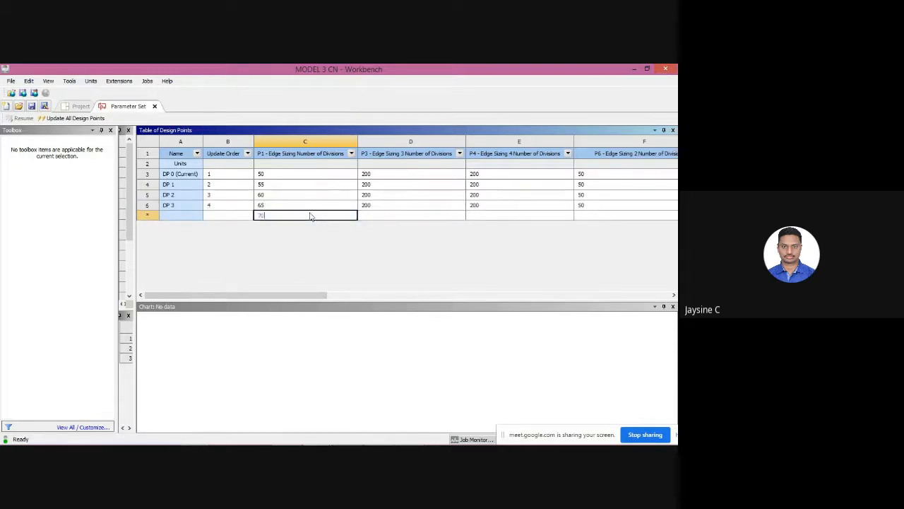
key(Return)
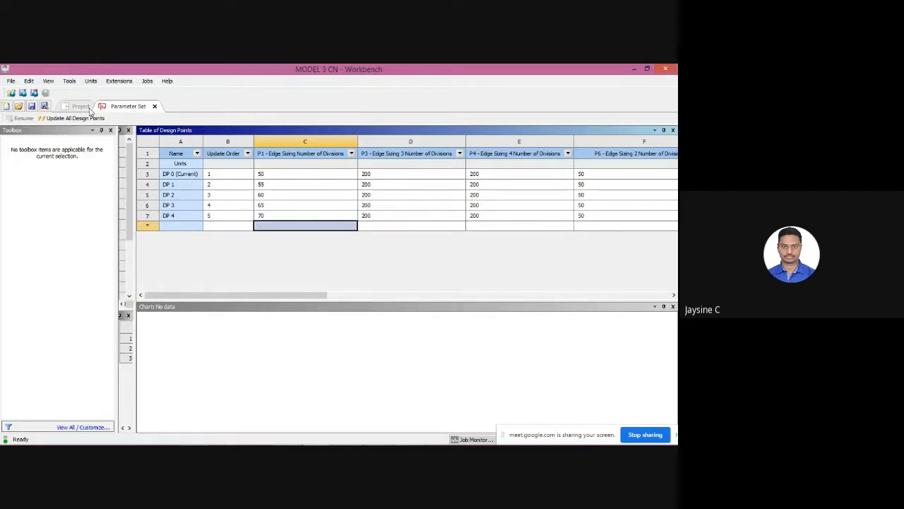
- Update all design points, allowing open editors to close during the process
click(68, 120)
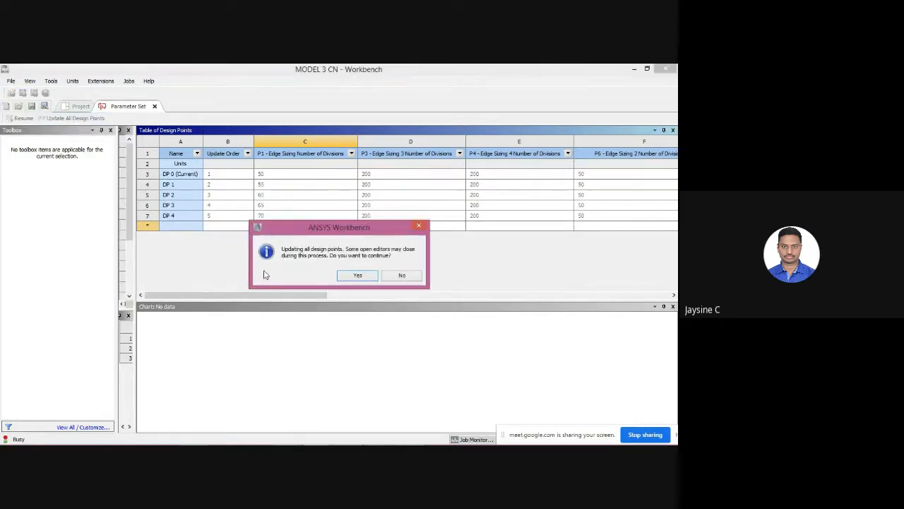
click(357, 276)
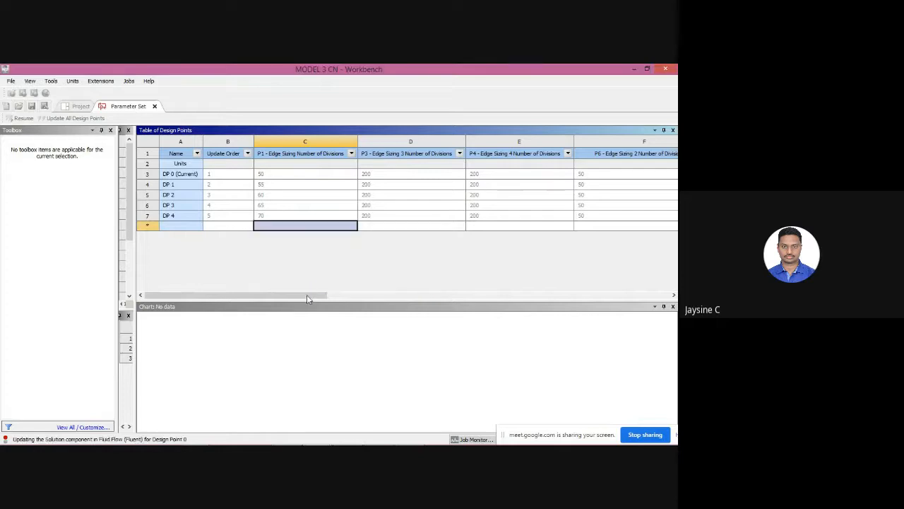
- Monitor the updating design points table by checking the input divisions against the mass flow, heat flux and velocity output columns
drag(306, 296, 282, 300)
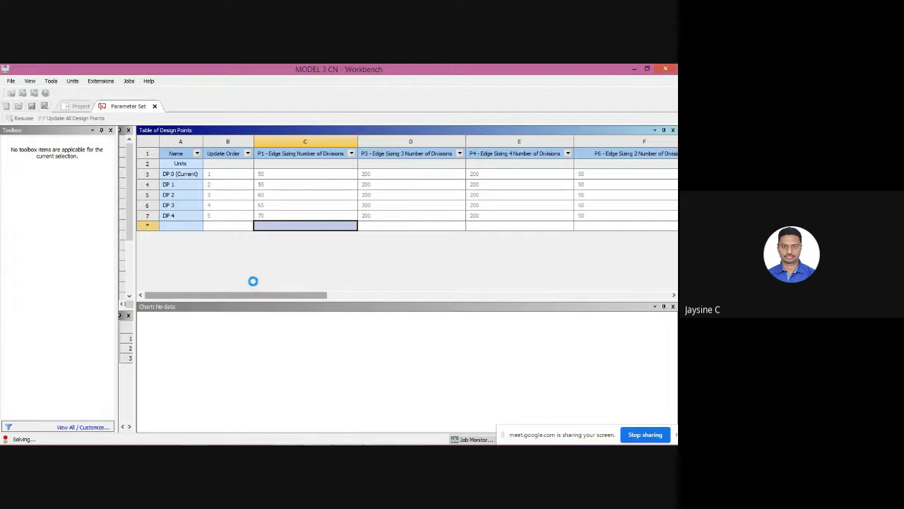
drag(261, 296, 296, 366)
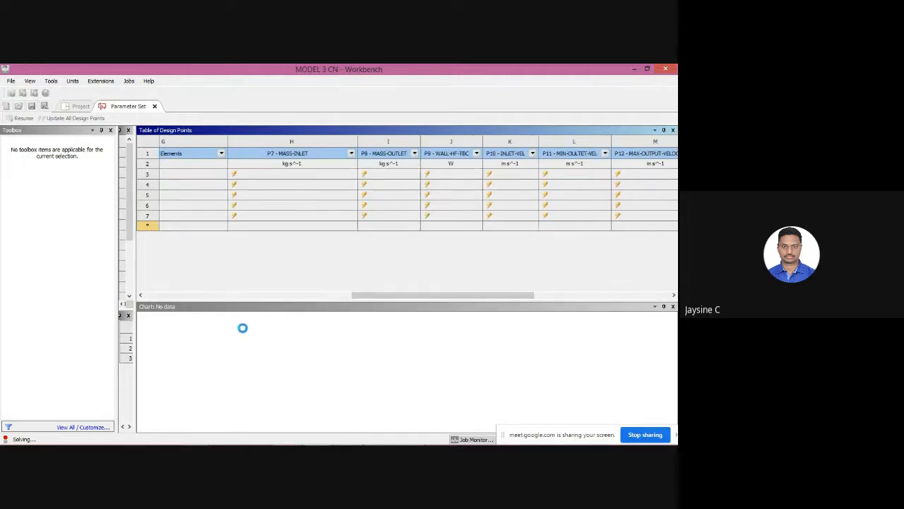
click(203, 296)
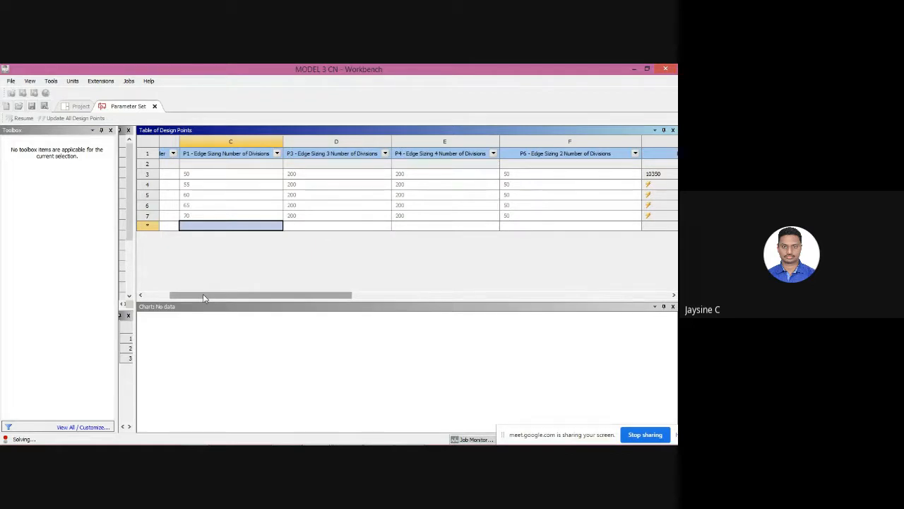
drag(203, 297, 349, 285)
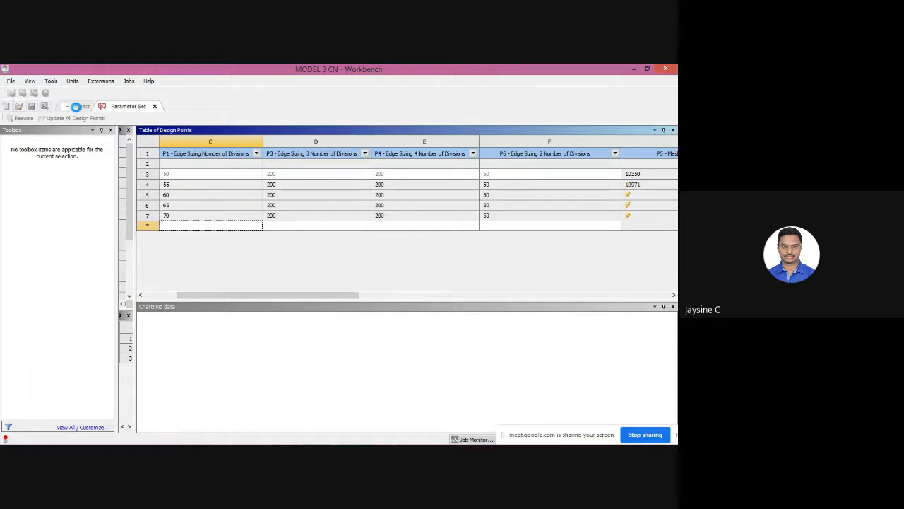
click(380, 295)
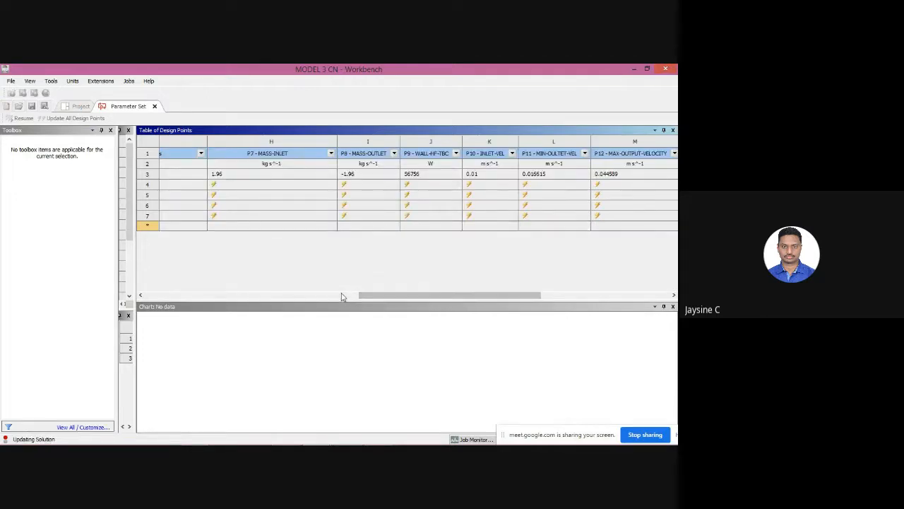
click(344, 297)
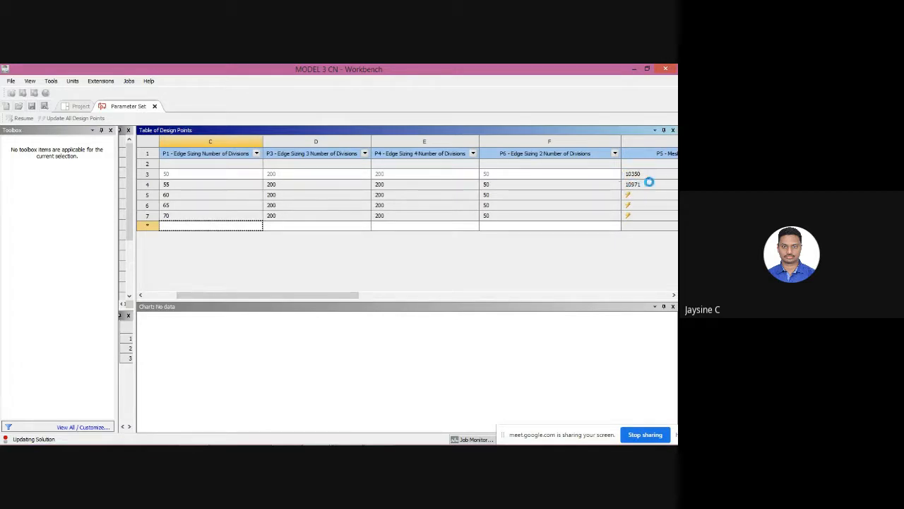
- Examine the P5 mesh elements column and the P7 to P12 output results for the 55-division design point
click(673, 296)
click(674, 296)
click(674, 295)
click(674, 296)
click(674, 296)
click(674, 296)
click(674, 296)
click(674, 296)
click(674, 296)
click(674, 296)
click(674, 296)
click(674, 296)
click(673, 296)
click(674, 296)
click(674, 296)
click(674, 296)
click(673, 295)
click(674, 296)
click(673, 296)
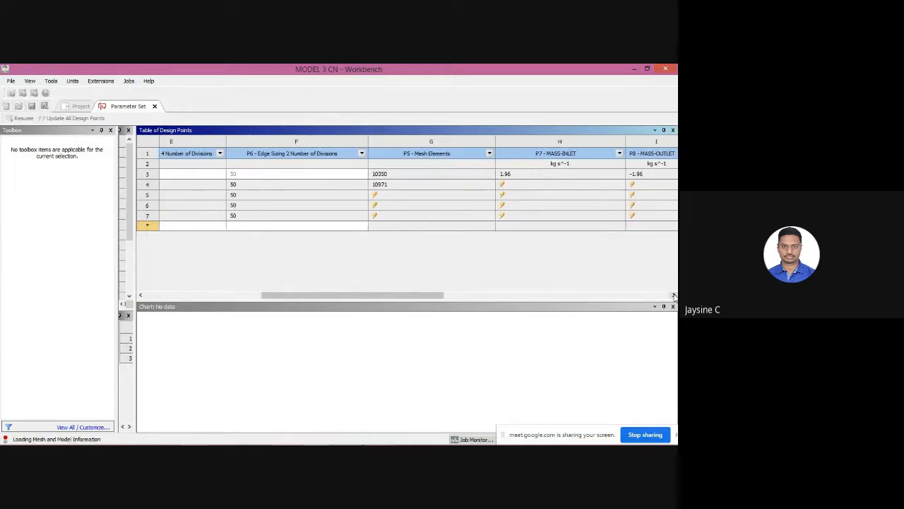
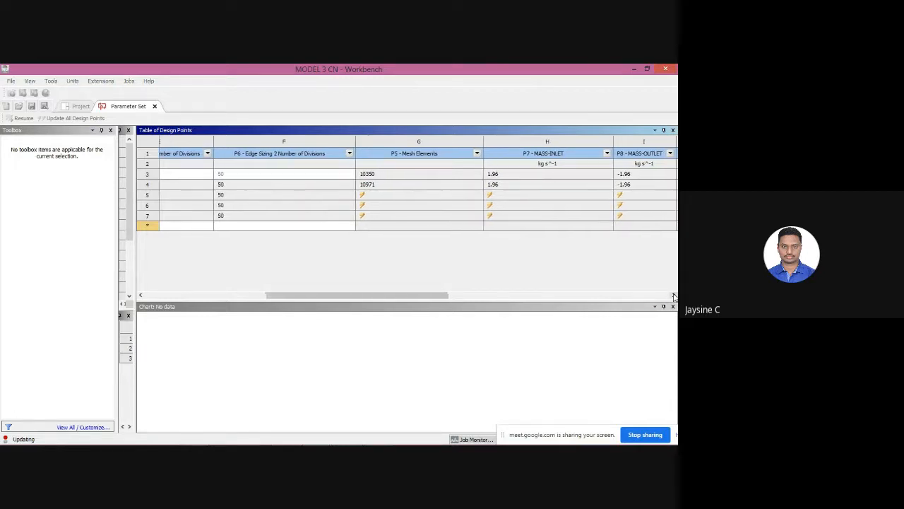
click(659, 295)
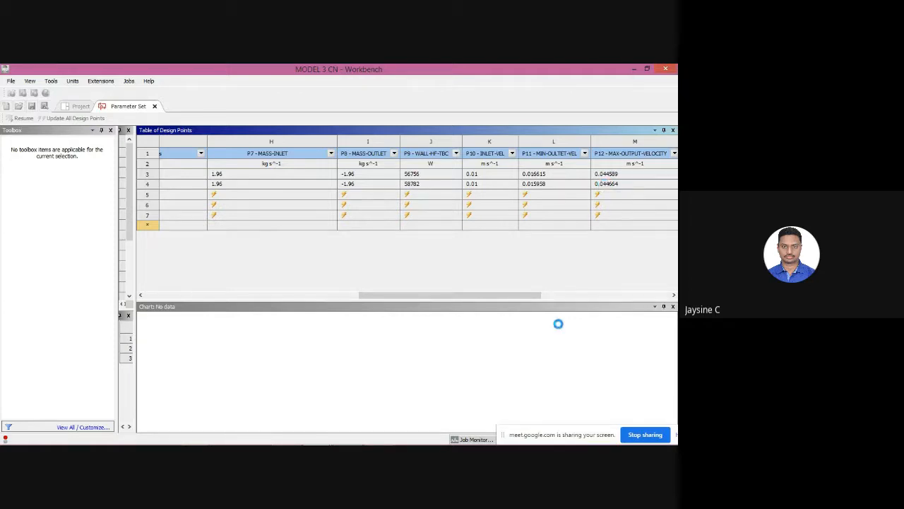
- Switch to the MODEL 3 Word document and read the analytical mass flow and outlet velocity calculation
mouse_move(444, 441)
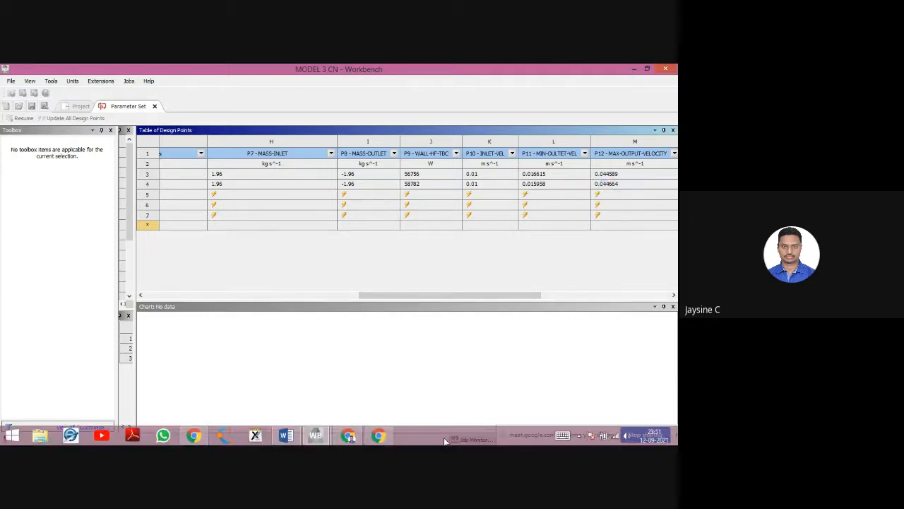
click(288, 436)
ctrl+scroll(389, 313, up, 3)
scroll(389, 312, down, 4)
scroll(392, 311, up, 8)
scroll(395, 310, up, 8)
scroll(393, 309, down, 3)
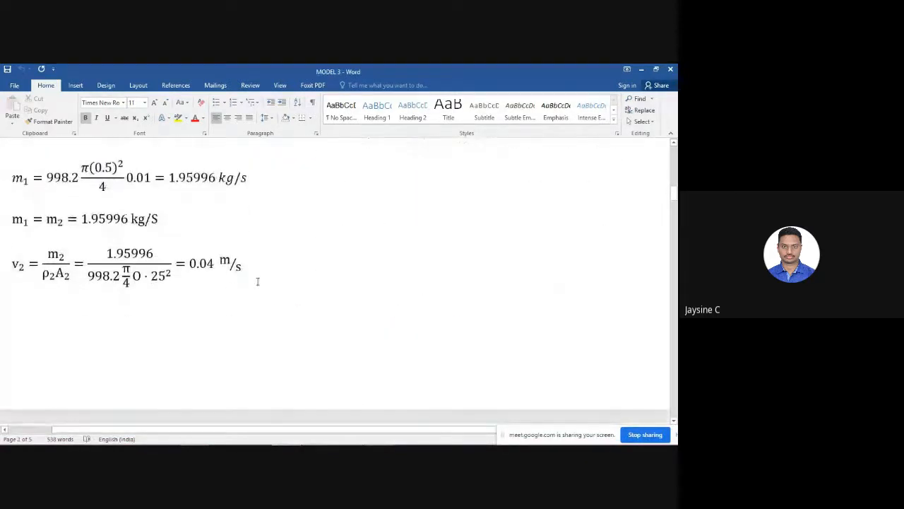
click(212, 268)
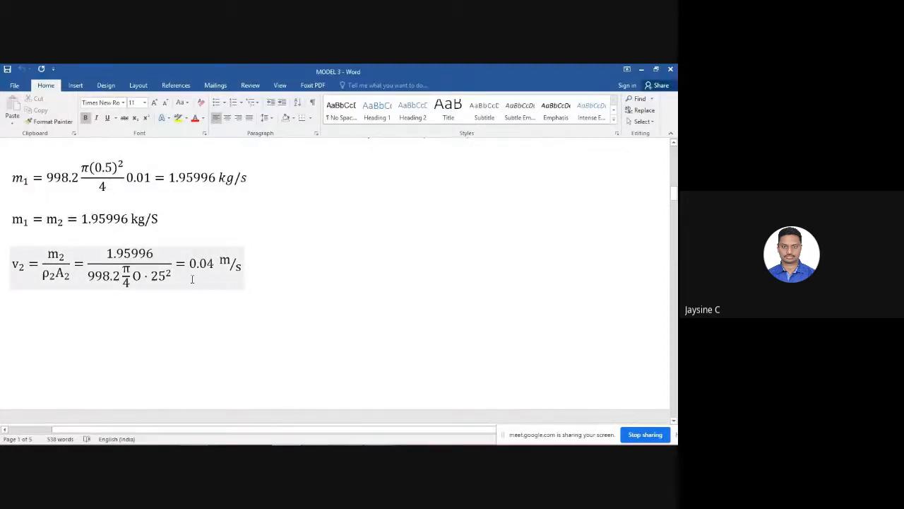
click(268, 390)
- Return to the MODEL 3 CN Workbench project and examine the velocity, pressure, temperature and net mass flow outputs of the design points
mouse_move(401, 439)
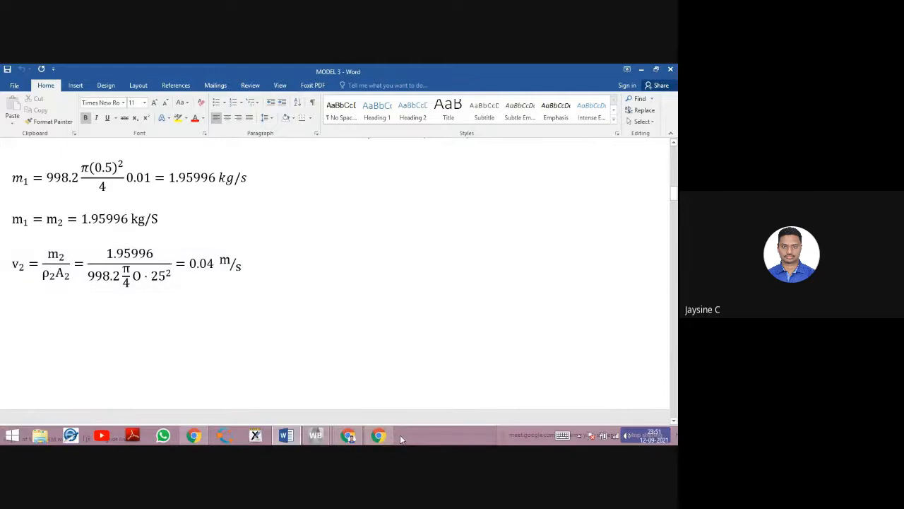
mouse_move(319, 440)
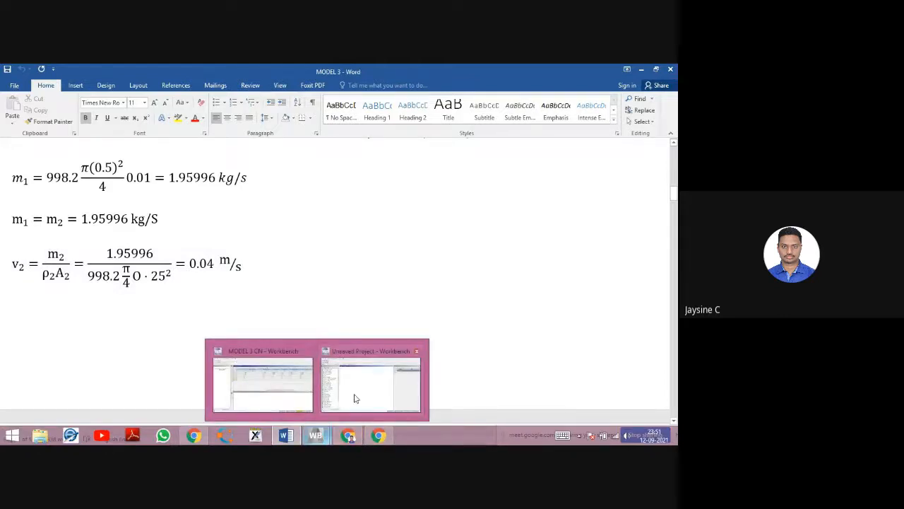
click(290, 387)
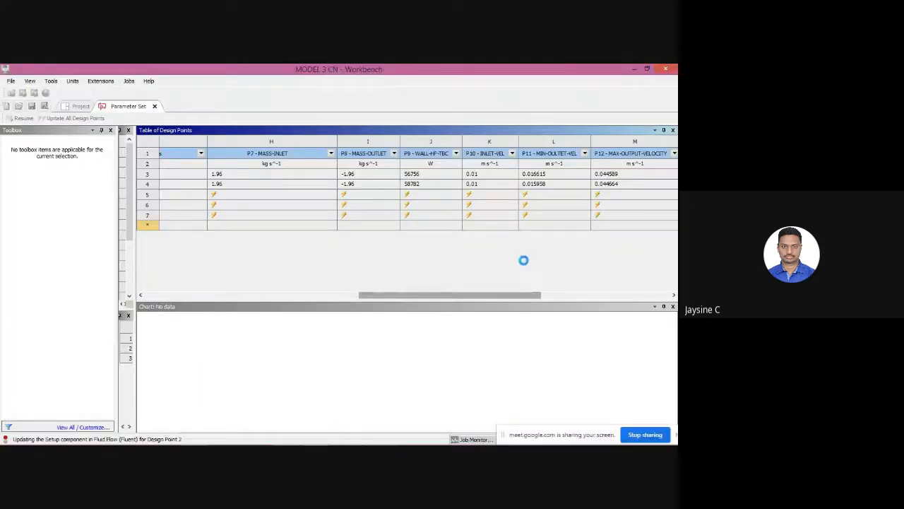
click(571, 295)
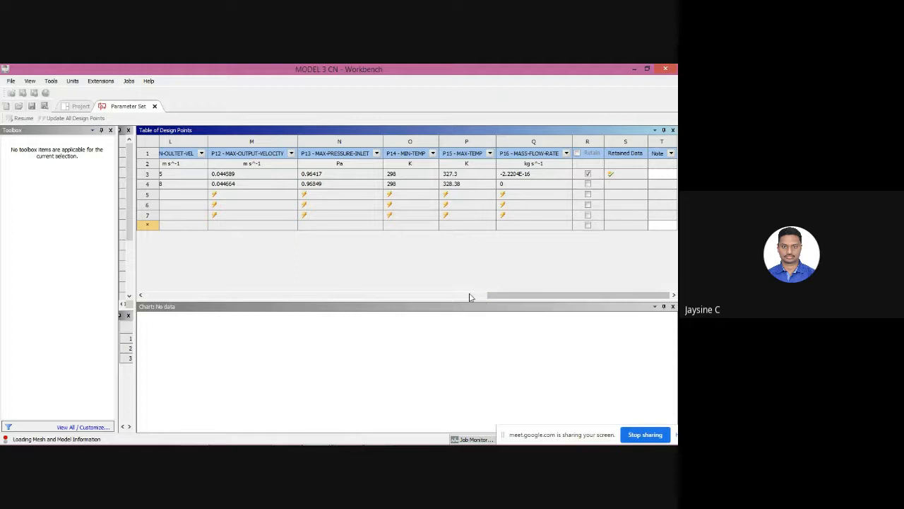
click(469, 296)
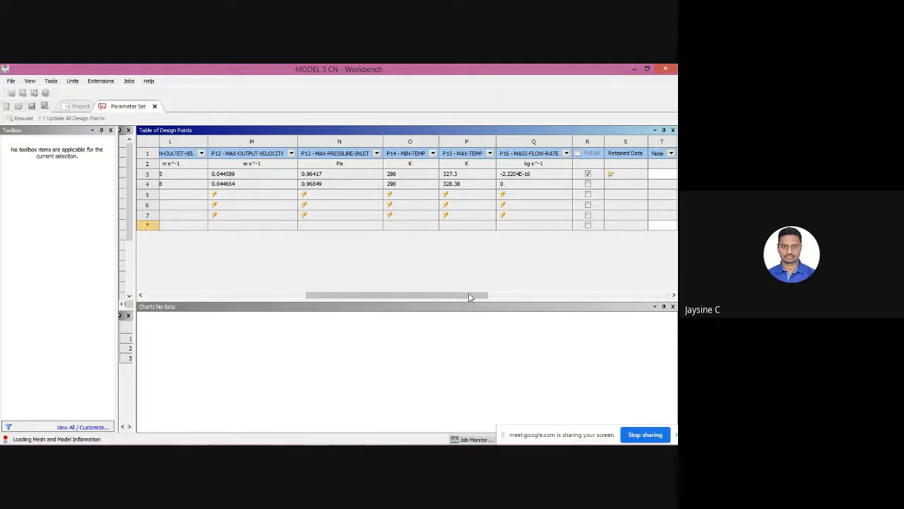
click(492, 297)
click(468, 297)
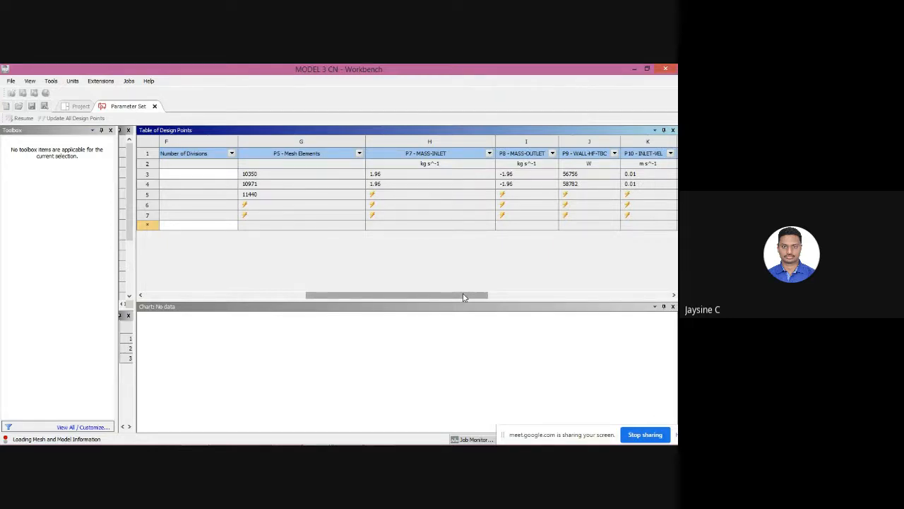
click(508, 297)
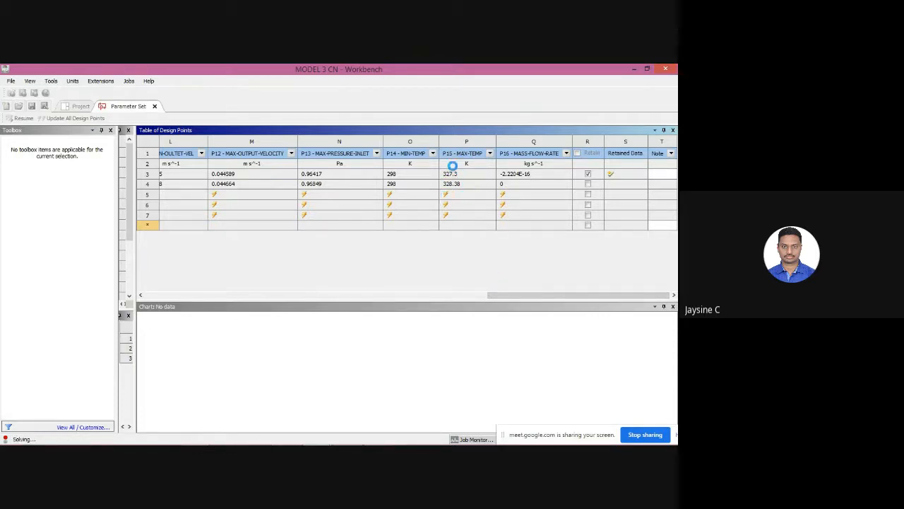
- Switch to the MODEL 3 Word document and review the problem definition and the heat flux and convection boundary condition sections
key(alt+Tab)
scroll(458, 244, up, 4)
scroll(457, 243, up, 15)
scroll(457, 243, down, 4)
scroll(458, 244, up, 2)
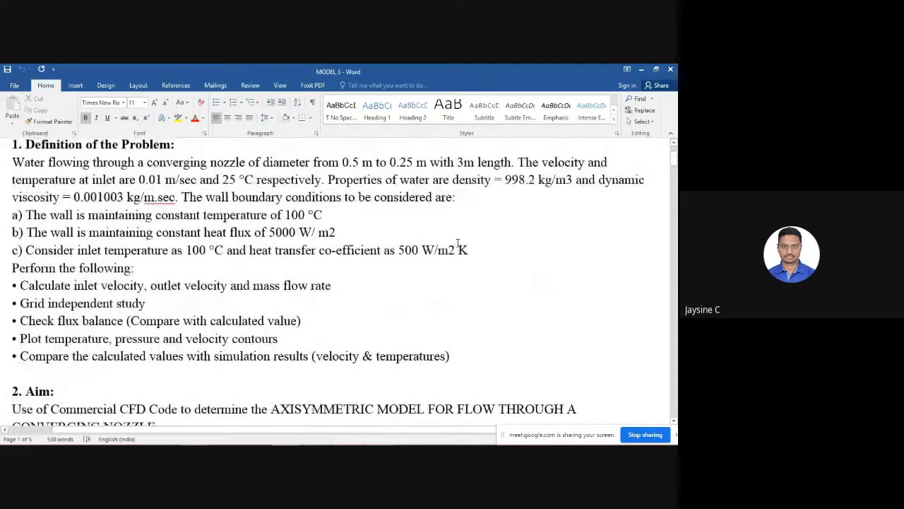
scroll(458, 244, down, 15)
scroll(458, 243, down, 10)
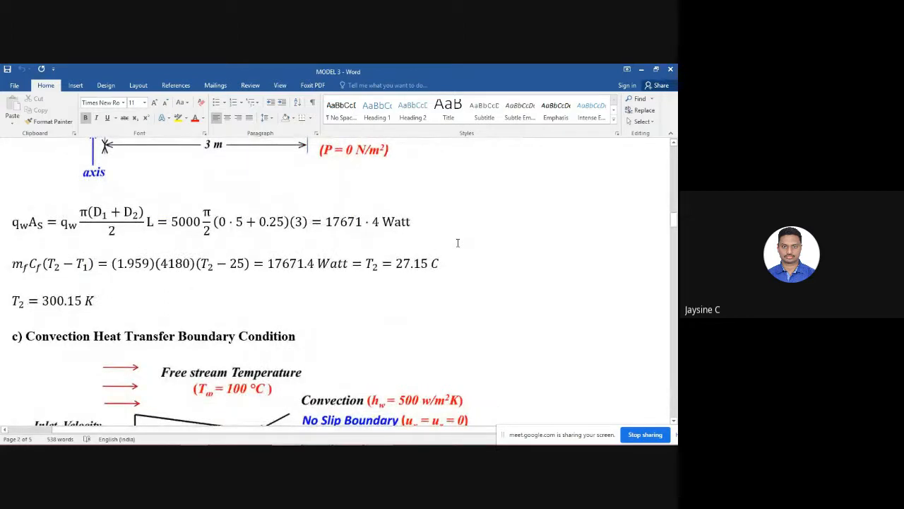
scroll(458, 243, down, 10)
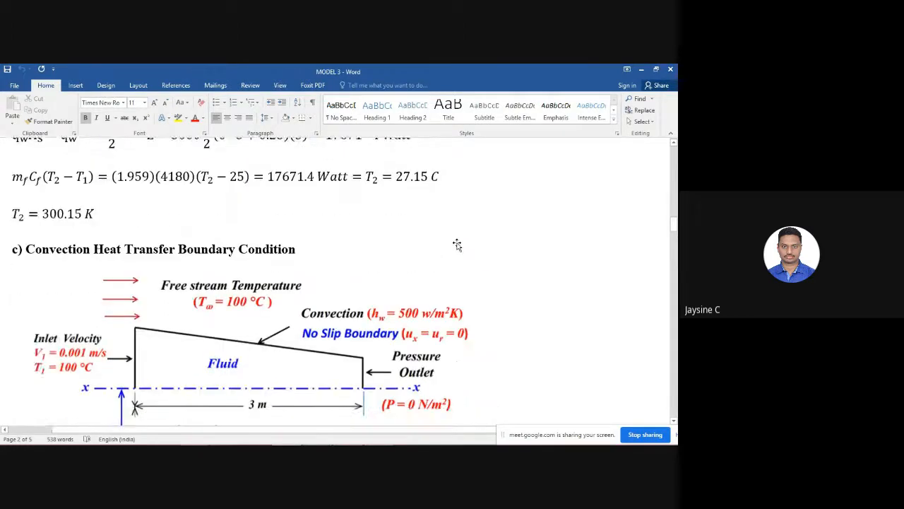
scroll(458, 243, up, 10)
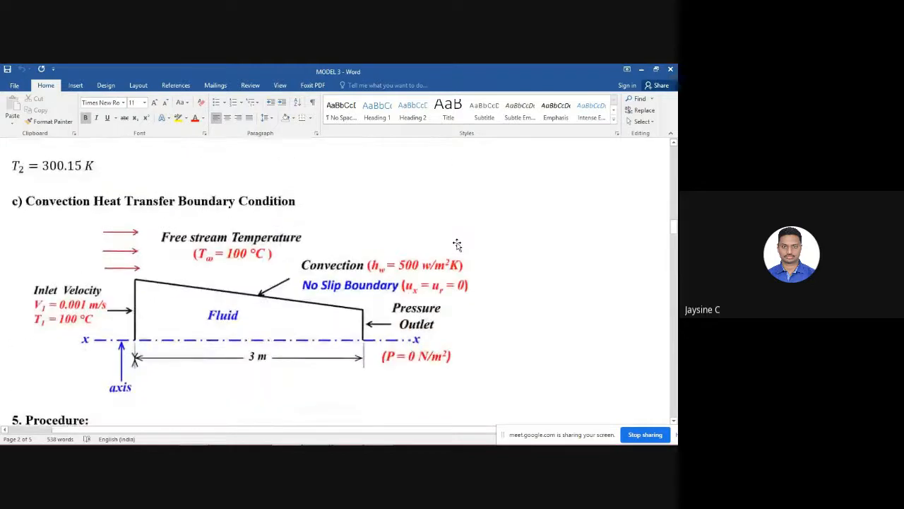
- Examine the flux balance and grid independent study tables against the analytical constant wall heat flux calculation
scroll(458, 242, down, 12)
scroll(458, 242, down, 10)
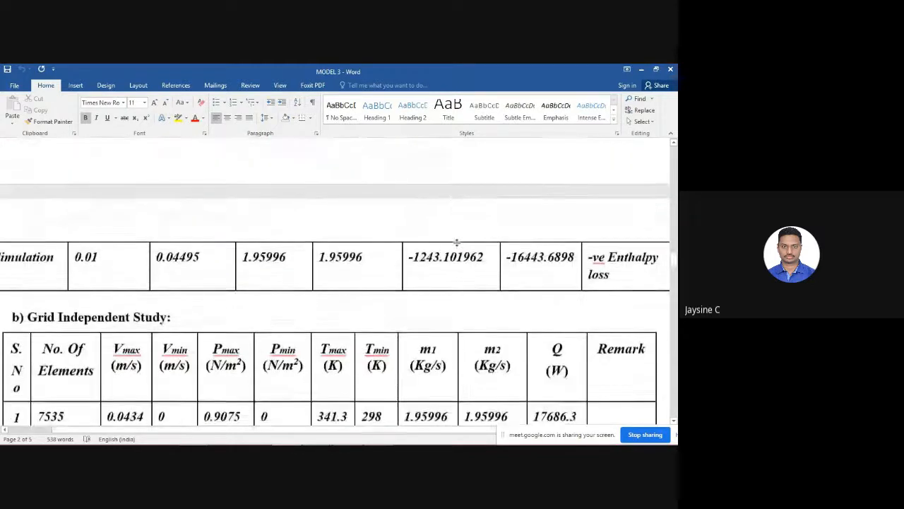
scroll(458, 242, up, 2)
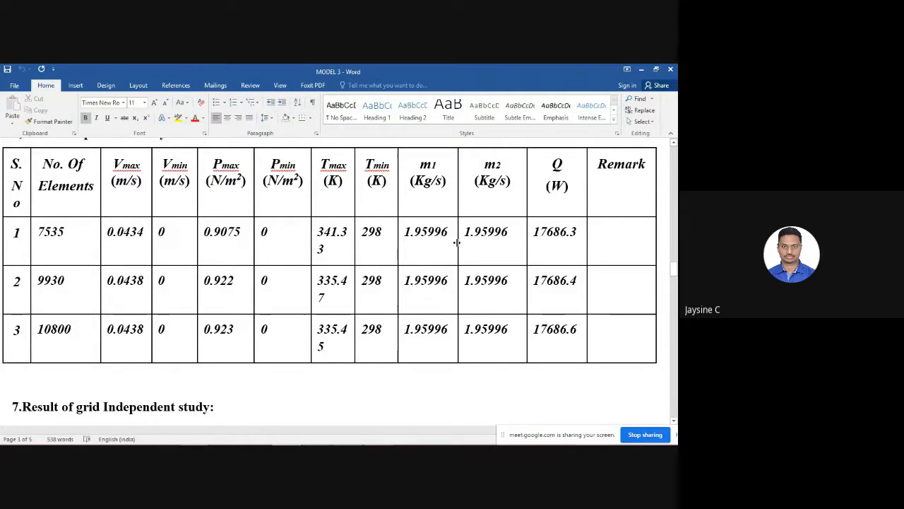
scroll(457, 242, down, 2)
scroll(457, 243, up, 5)
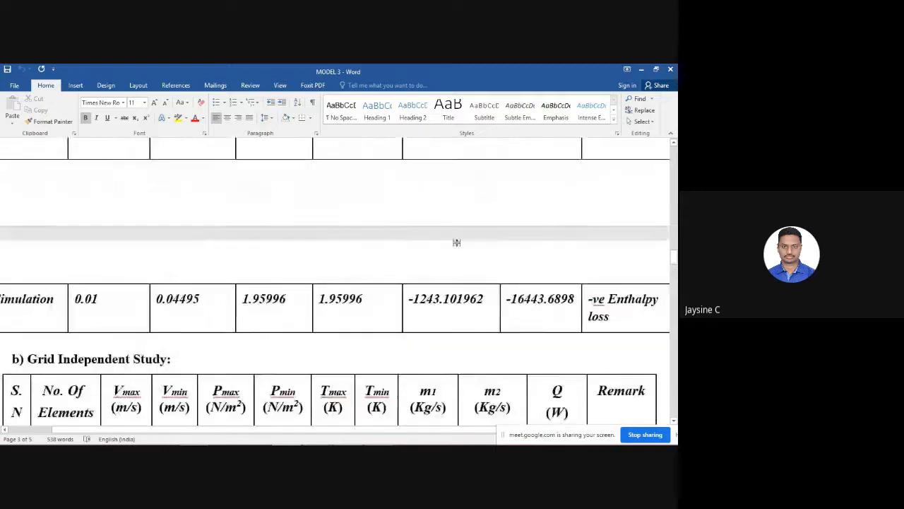
scroll(458, 242, up, 3)
scroll(457, 243, up, 10)
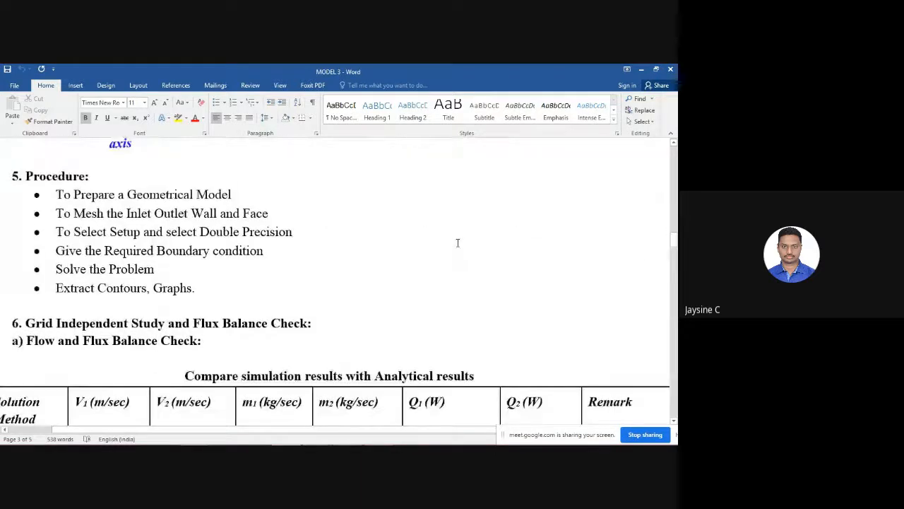
scroll(457, 243, down, 10)
scroll(457, 242, up, 15)
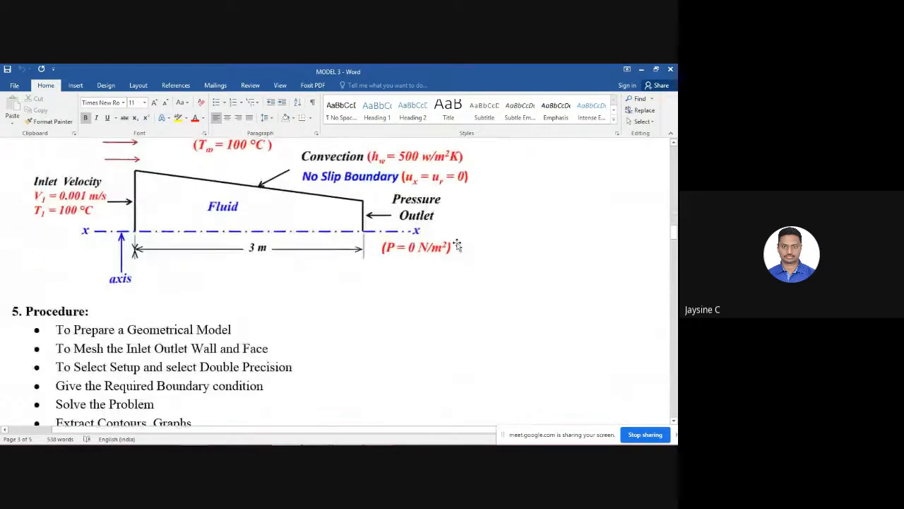
scroll(458, 242, up, 3)
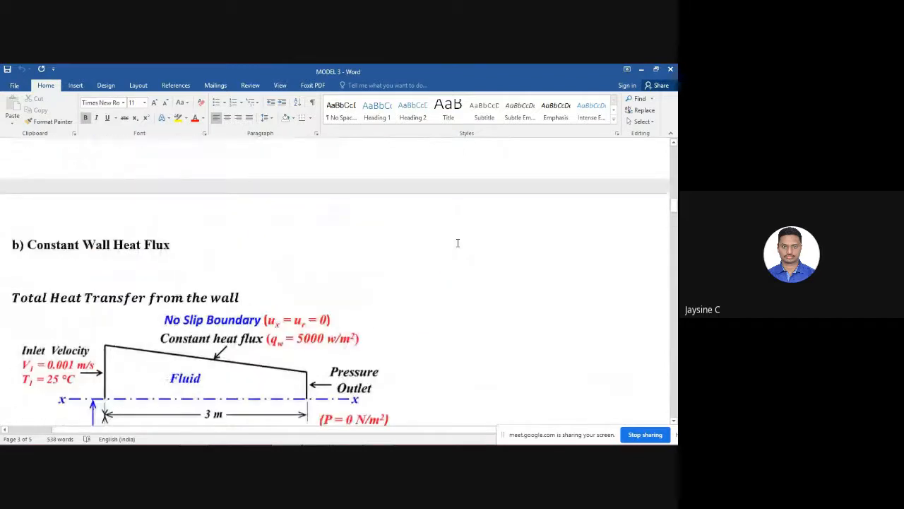
scroll(458, 243, up, 3)
scroll(457, 242, down, 15)
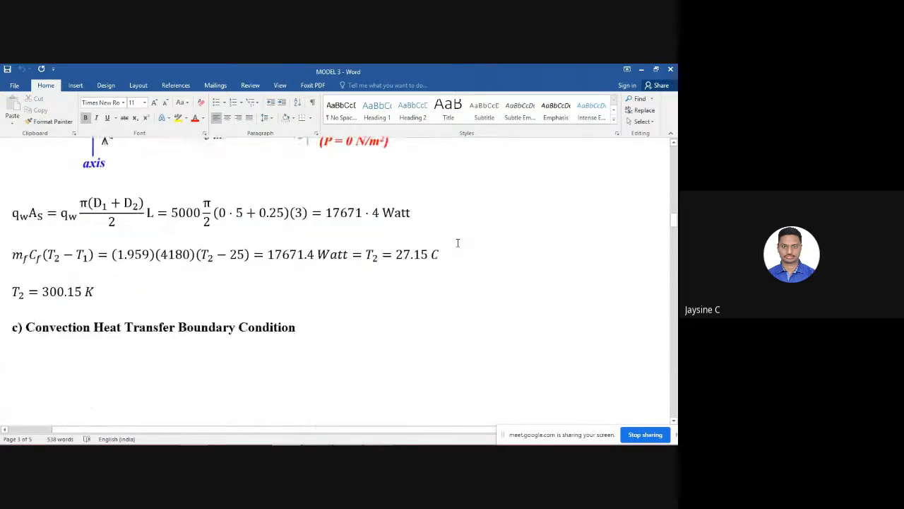
scroll(457, 242, down, 3)
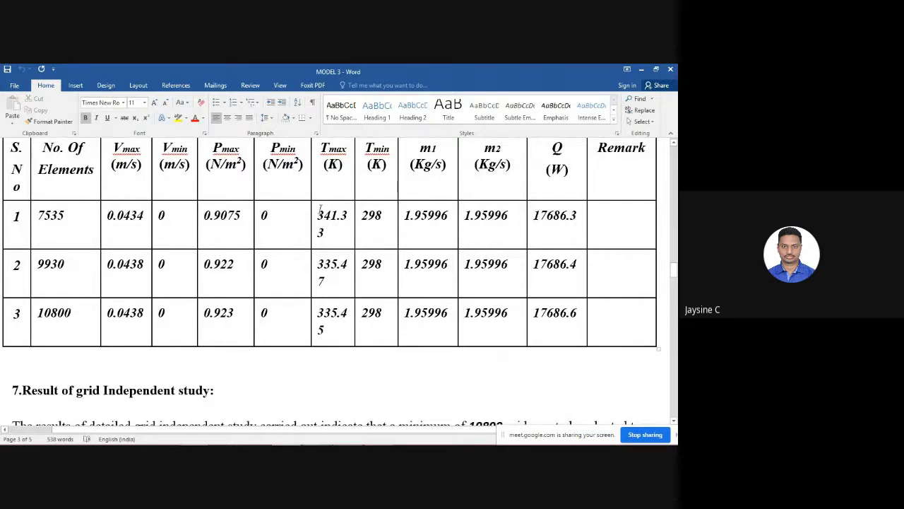
- Clear the element count, velocity, pressure and temperature values from all three rows of the Grid Independent Study table
drag(320, 207, 334, 317)
key(Delete)
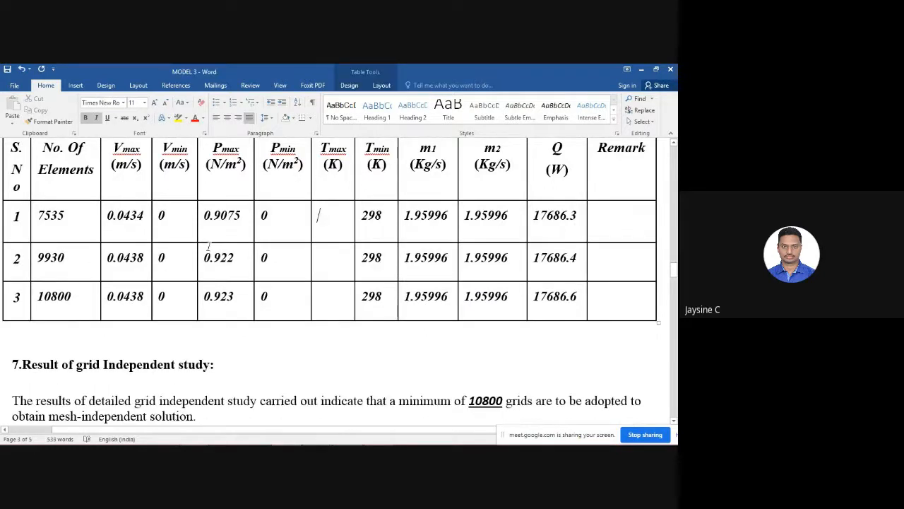
drag(40, 213, 383, 317)
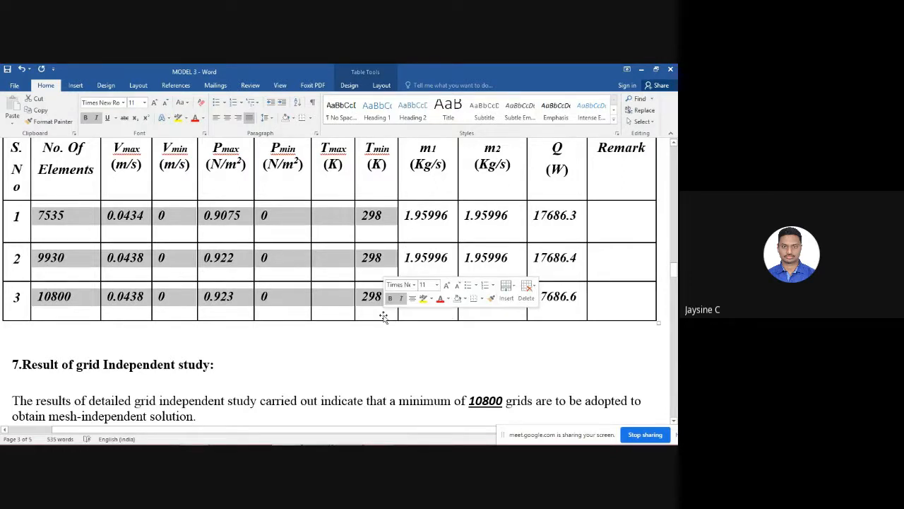
key(ctrl+x)
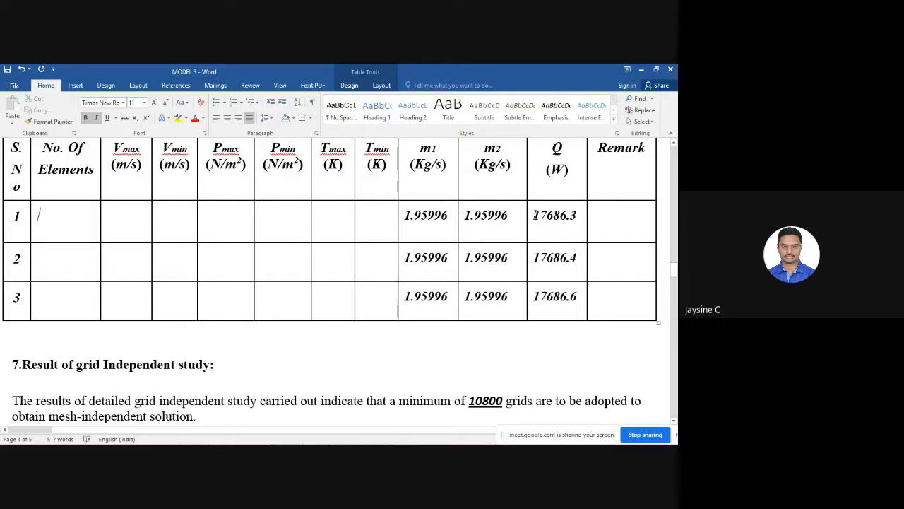
scroll(410, 230, up, 10)
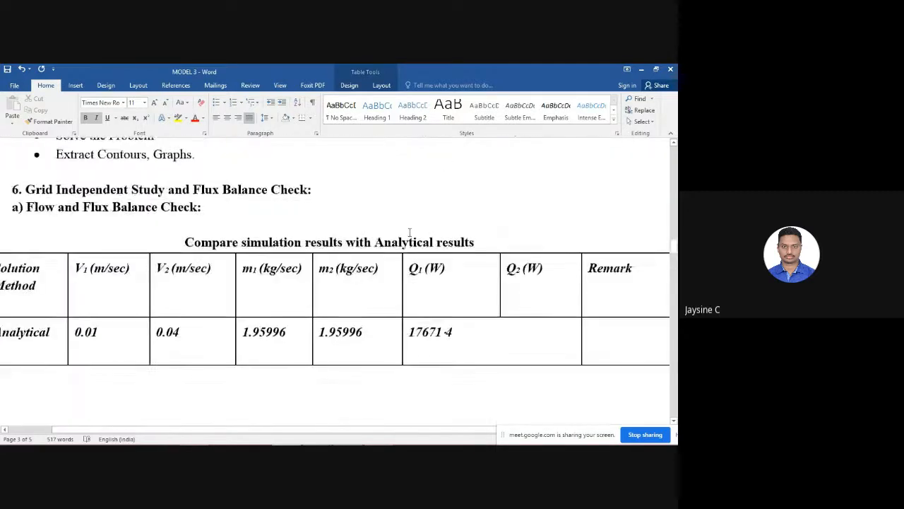
- Switch to the MODEL 3 CN Workbench project and examine the mass flow, wall heat flux, velocity, pressure and temperature outputs of the design points
scroll(410, 233, up, 1)
key(alt+Tab)
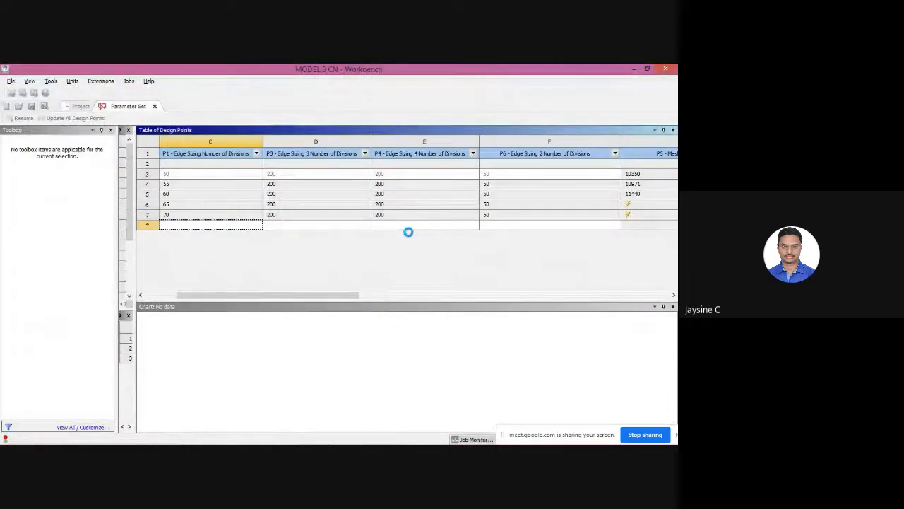
click(381, 295)
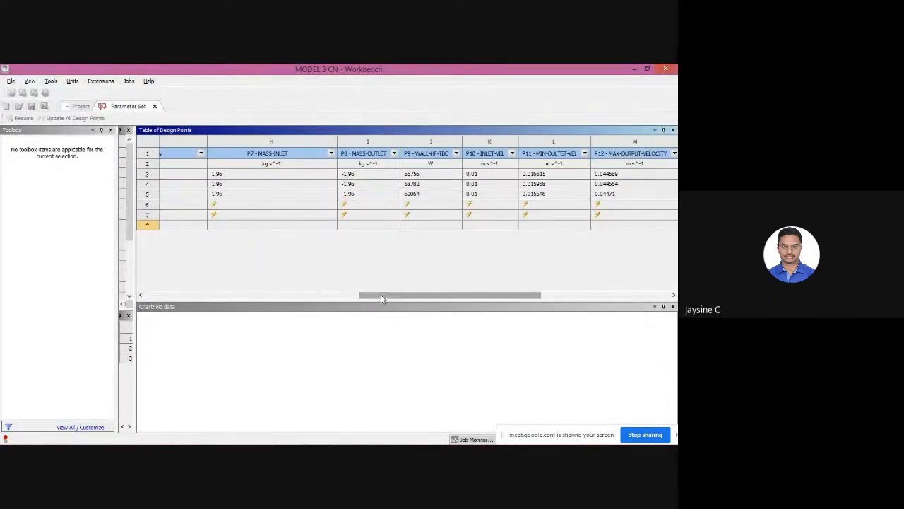
click(551, 300)
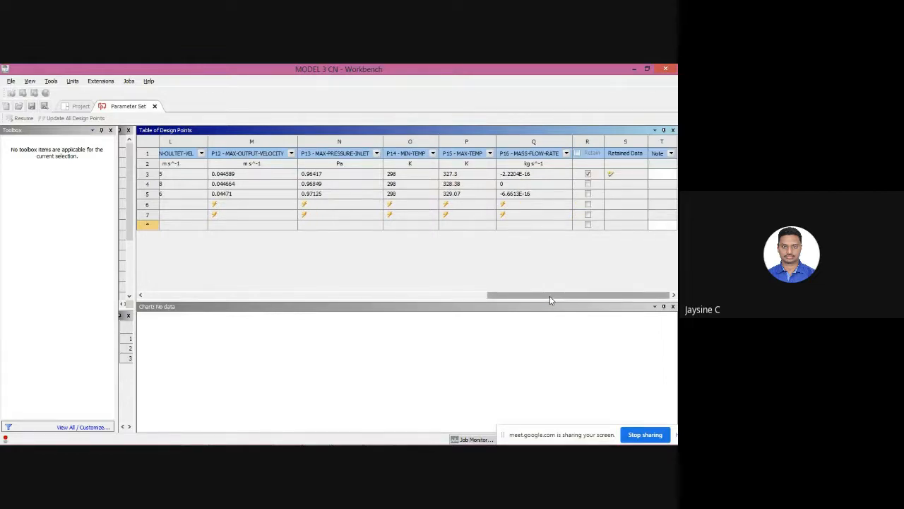
click(451, 295)
- Return to the MODEL 3 Word document and review the calculation of total heat transfer from the constant heat flux wall
key(alt+Tab)
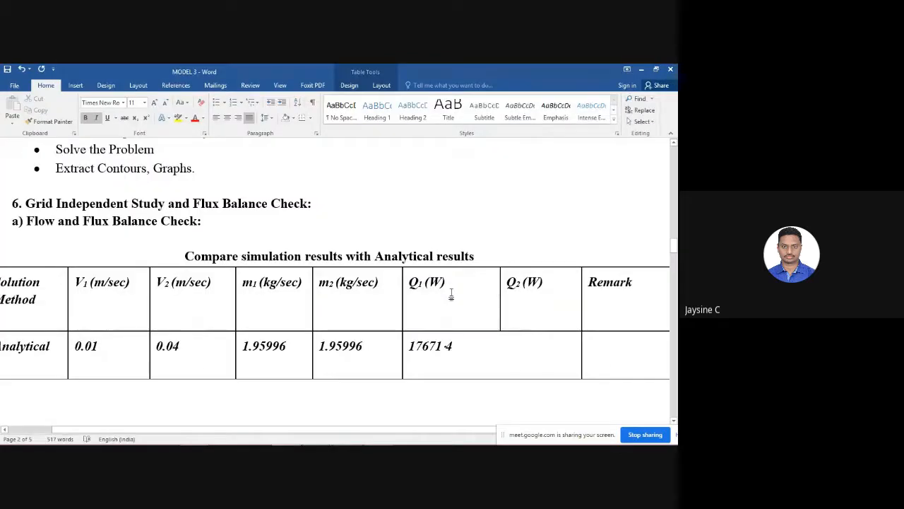
scroll(451, 294, up, 10)
scroll(452, 293, up, 2)
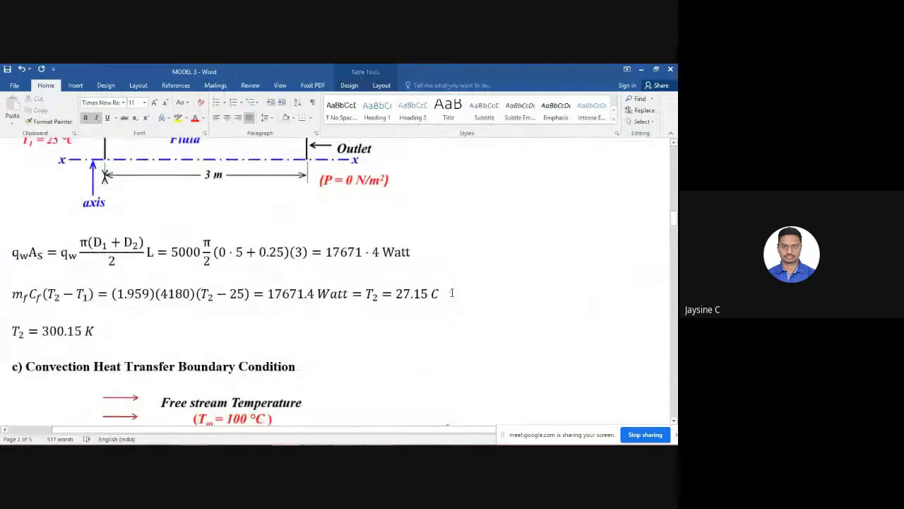
scroll(452, 292, up, 1)
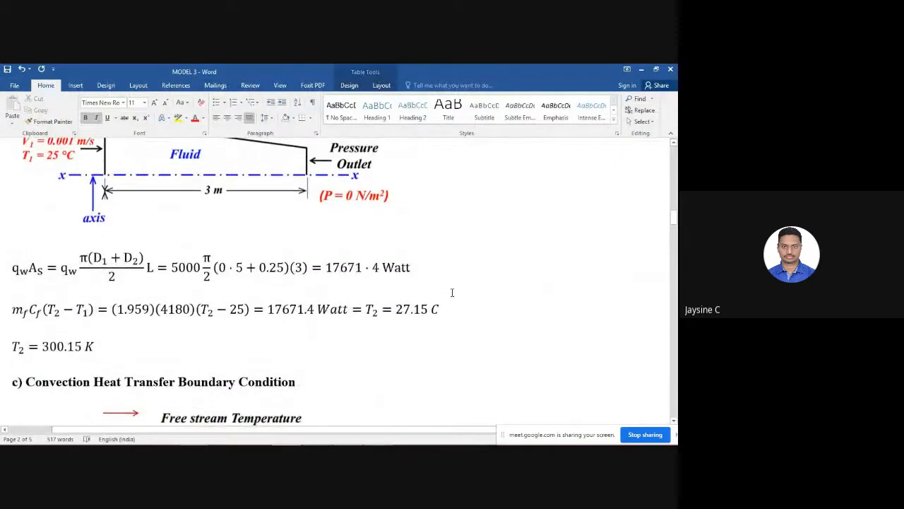
scroll(452, 292, up, 5)
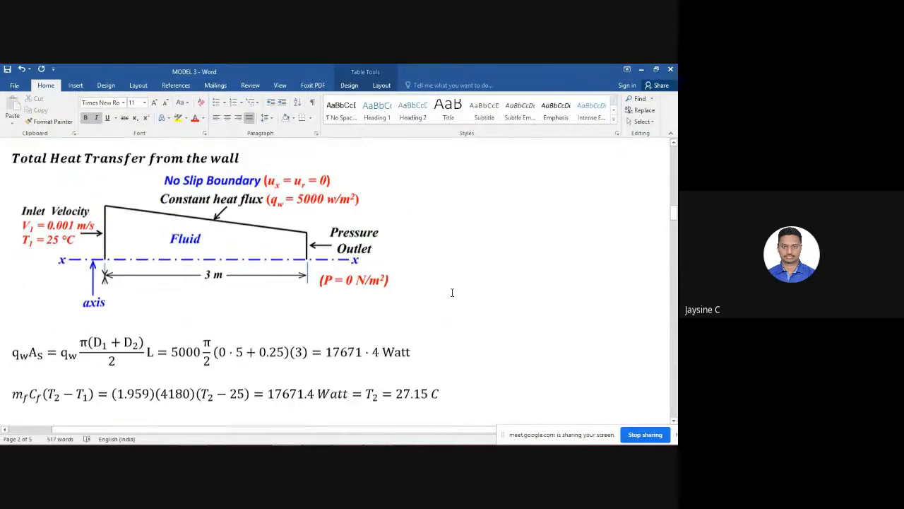
- Clear the m1, m2 and Q values from all three rows of the Grid Independent Study table
scroll(453, 292, down, 9)
scroll(452, 292, down, 15)
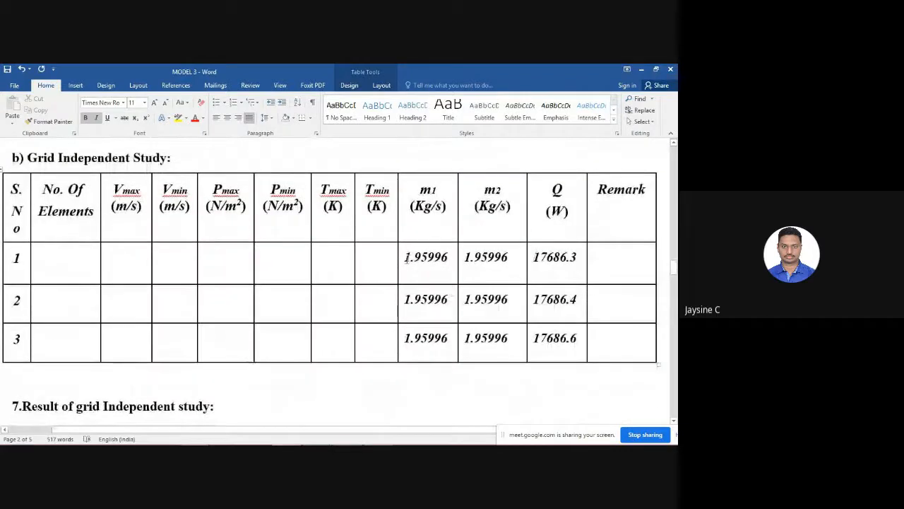
drag(406, 257, 571, 346)
key(Delete)
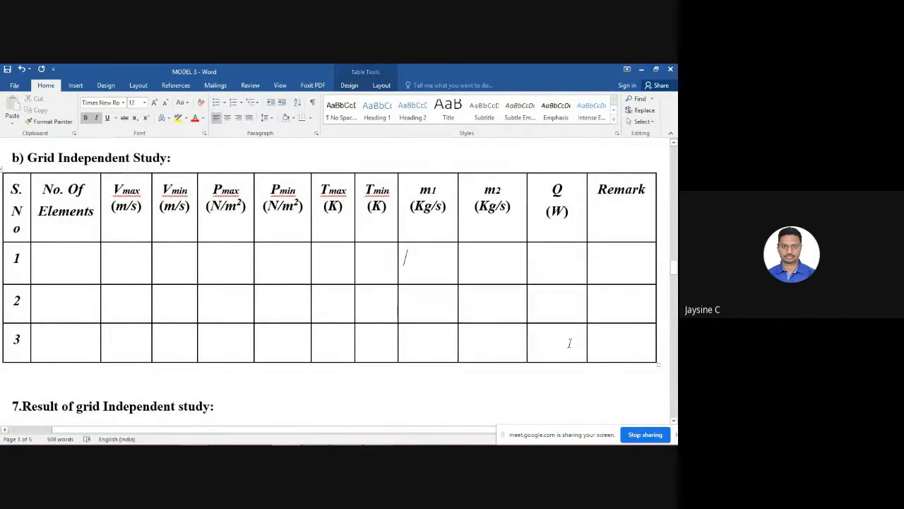
- Review the flux balance table, then switch to Workbench and examine the edge divisions, mesh elements and outputs of all design points
scroll(570, 343, up, 10)
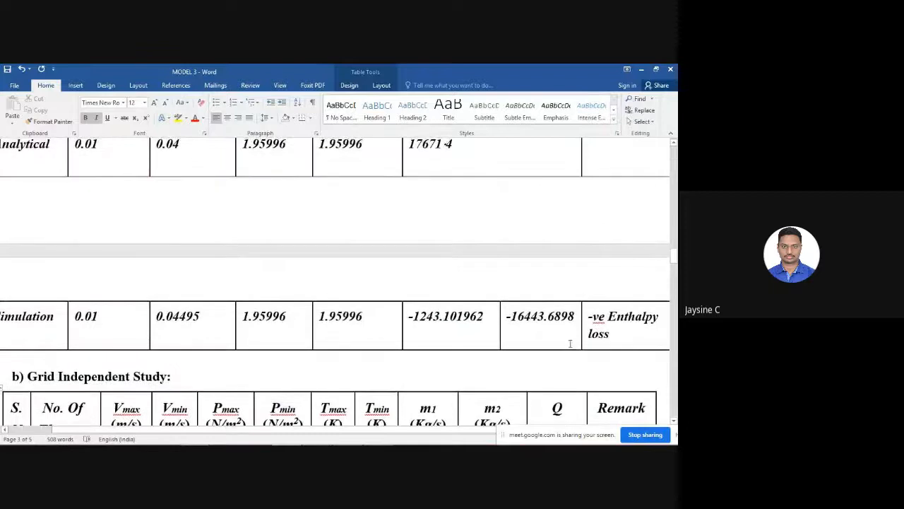
scroll(570, 344, down, 5)
scroll(570, 343, up, 6)
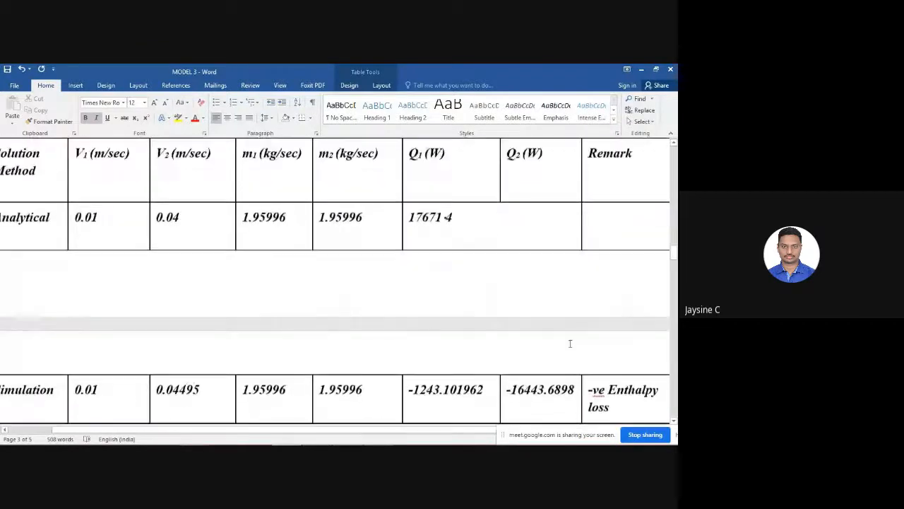
key(alt+Tab)
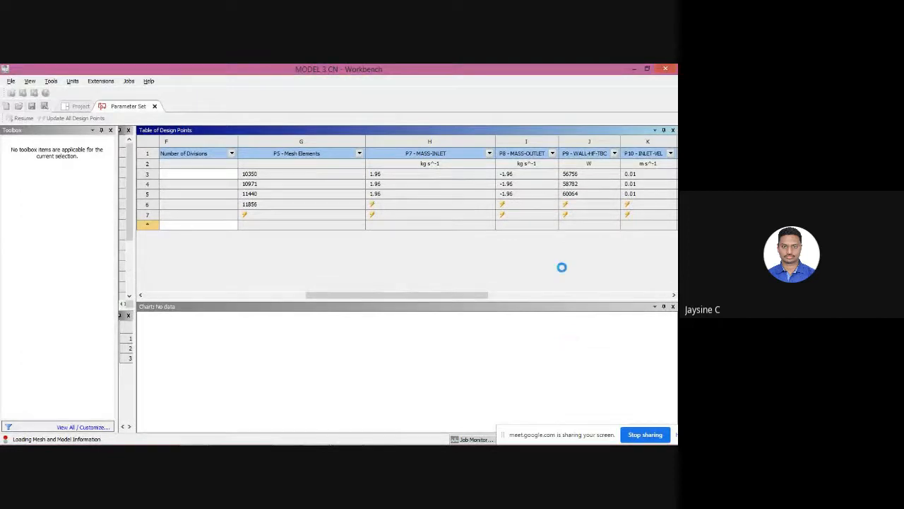
drag(407, 295, 215, 300)
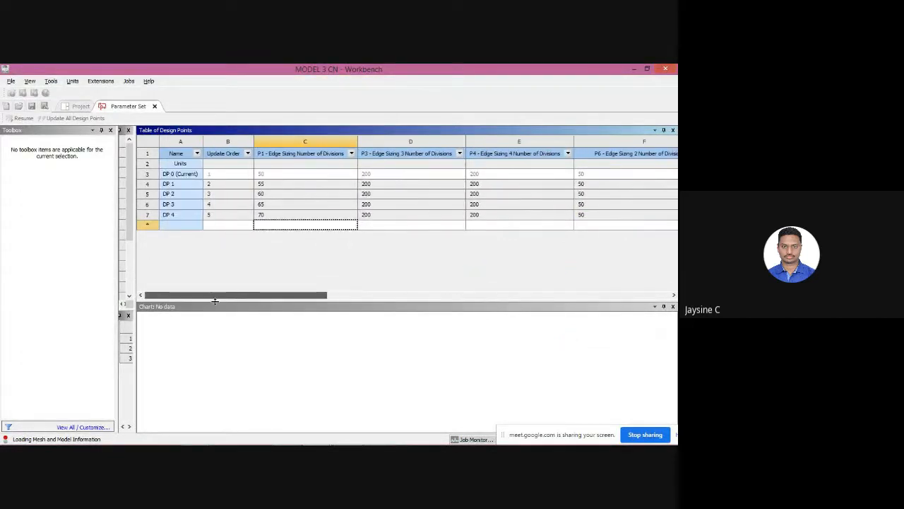
click(339, 296)
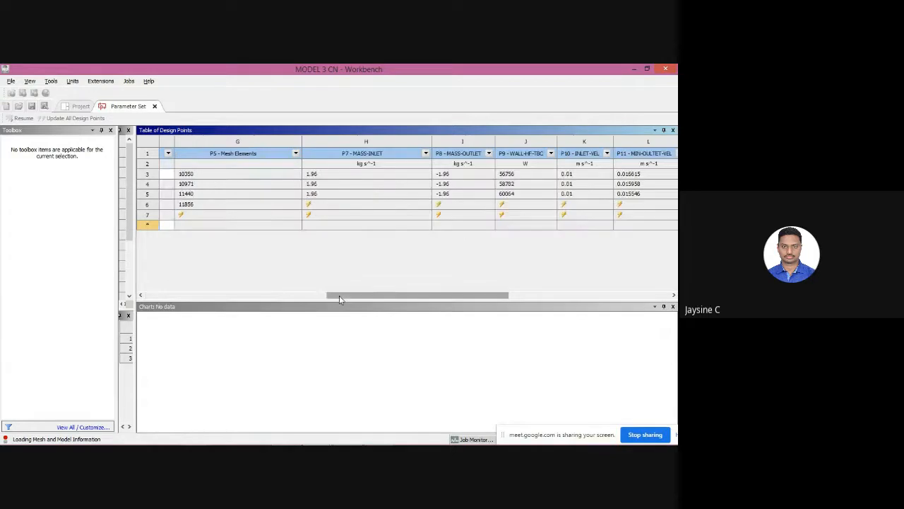
click(520, 295)
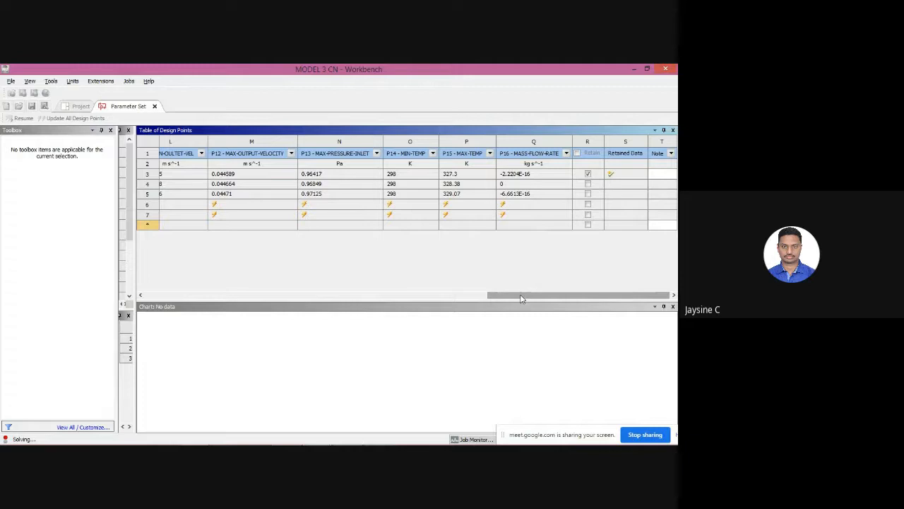
click(472, 299)
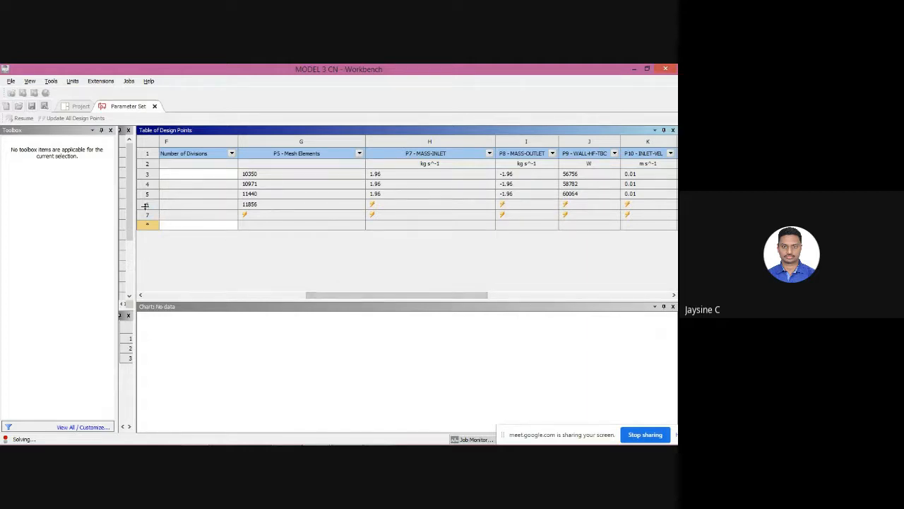
click(293, 296)
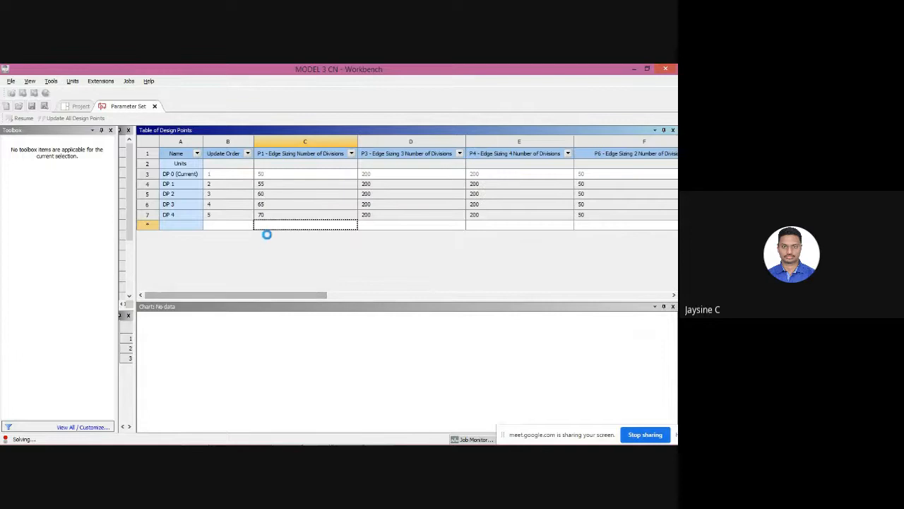
click(267, 213)
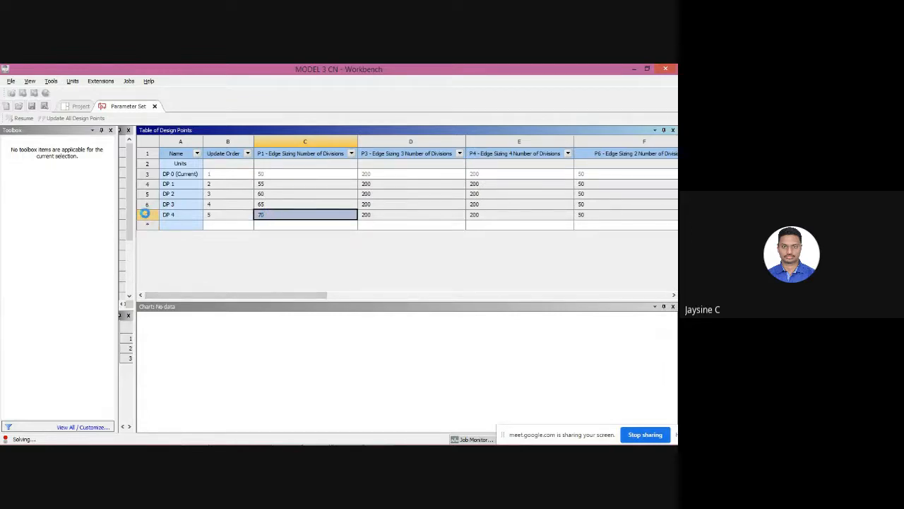
click(145, 214)
right_click(146, 214)
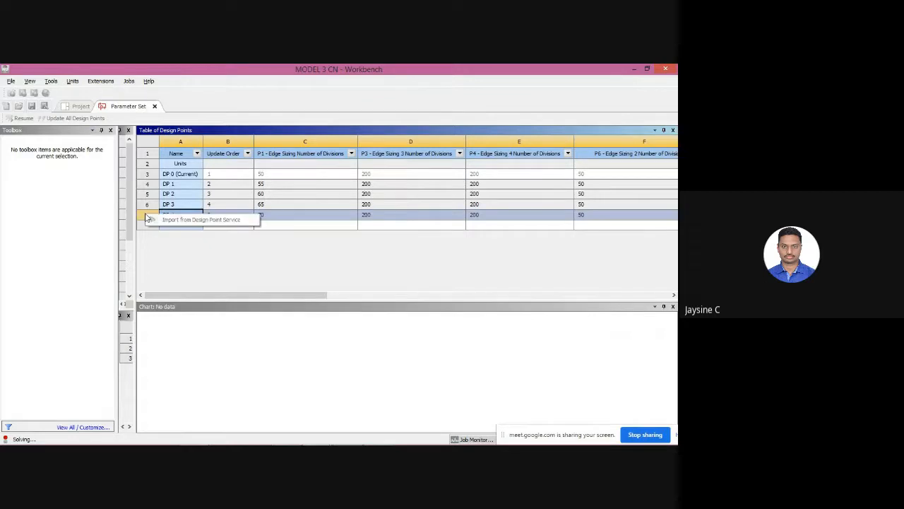
click(175, 252)
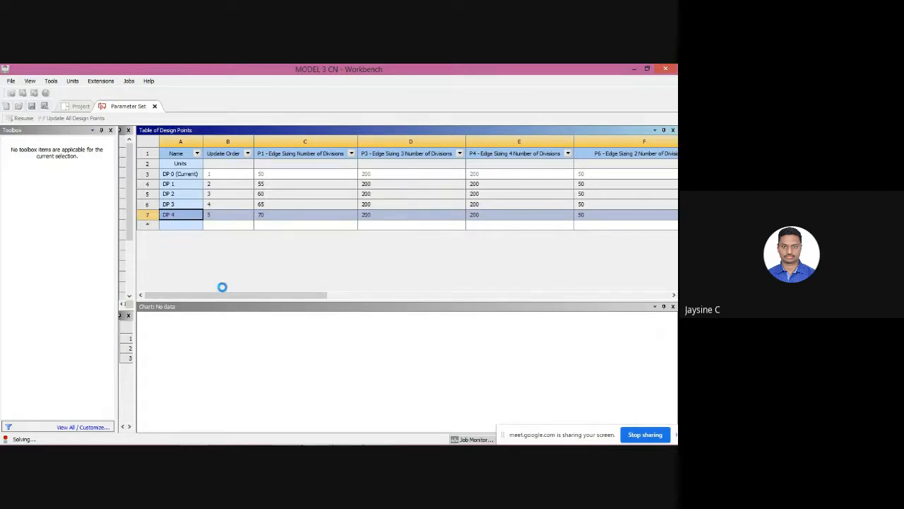
- Switch to the MODEL 3 Word document and make the results 17671.4 Watt, 27.15 C and 300.15 K bold in the wall heat transfer equations
click(343, 296)
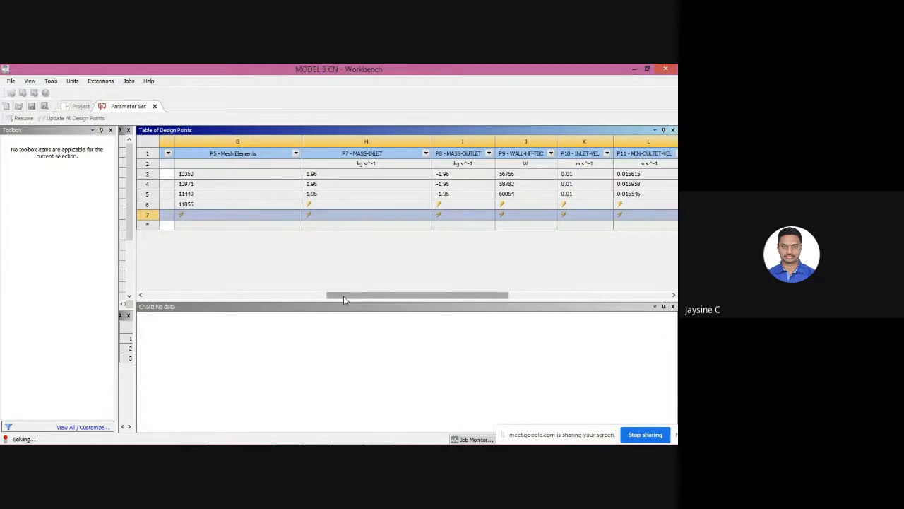
mouse_move(405, 431)
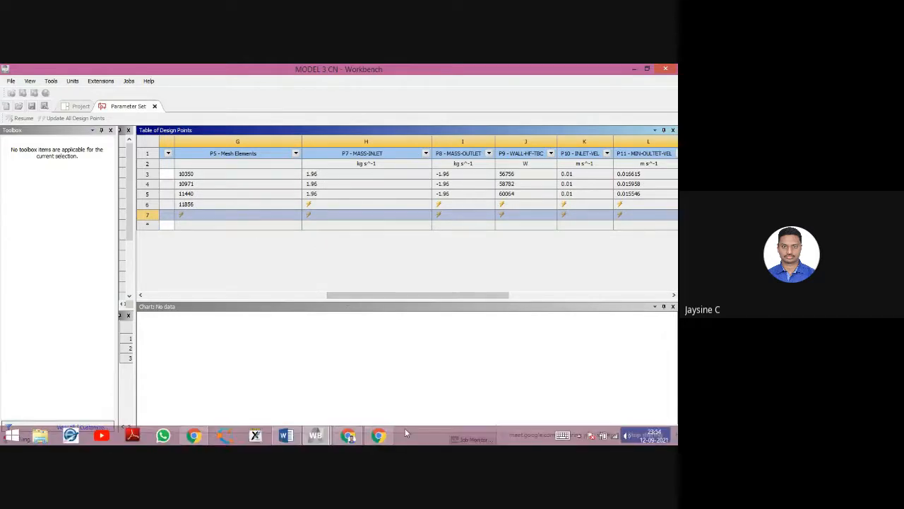
click(287, 436)
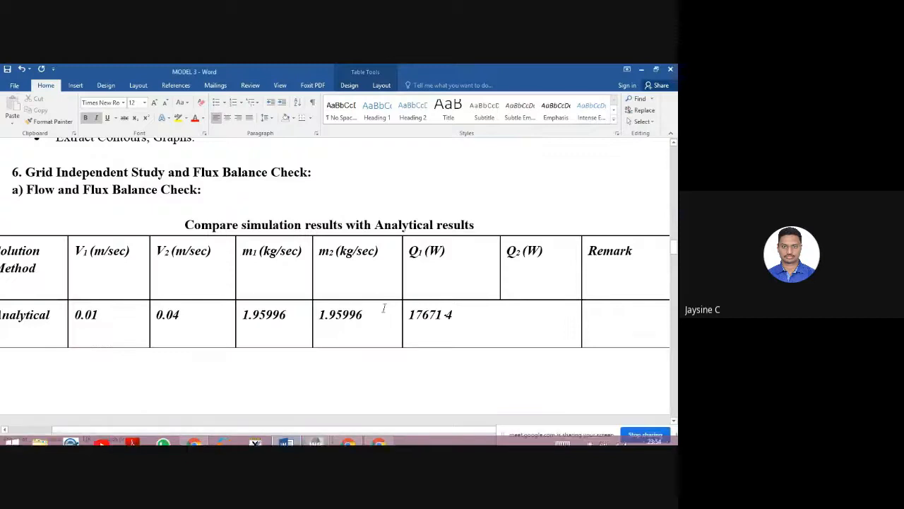
scroll(384, 308, up, 15)
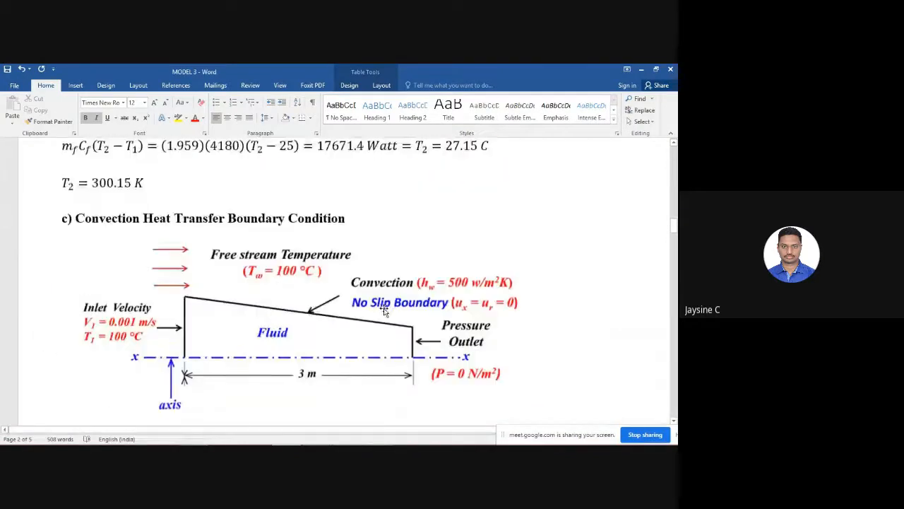
scroll(384, 308, up, 2)
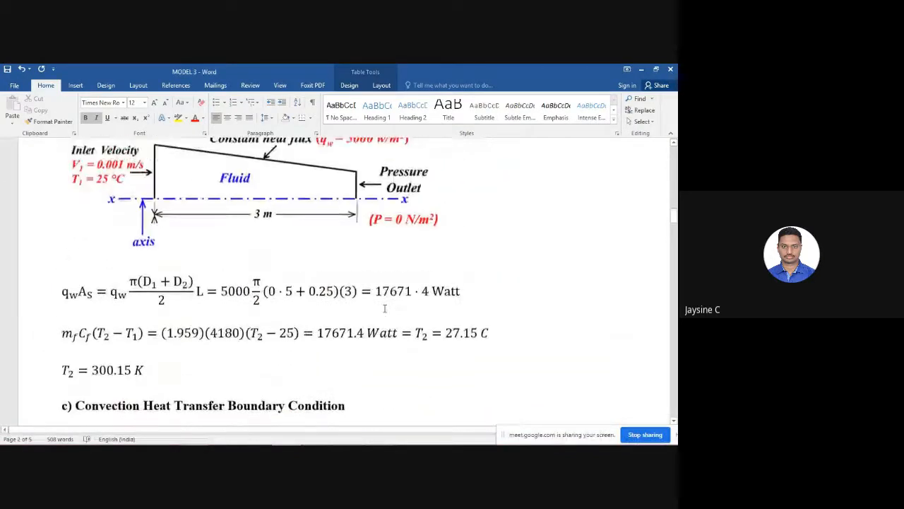
drag(378, 294, 457, 297)
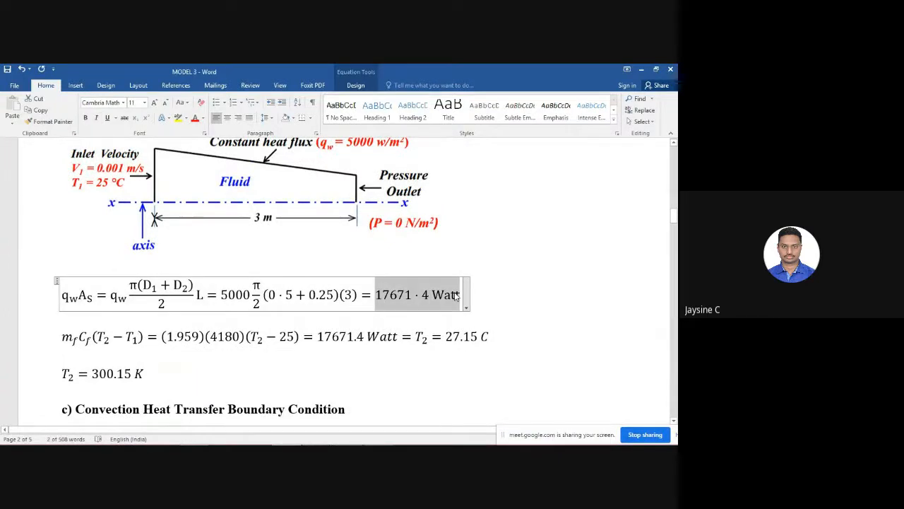
key(ctrl+b)
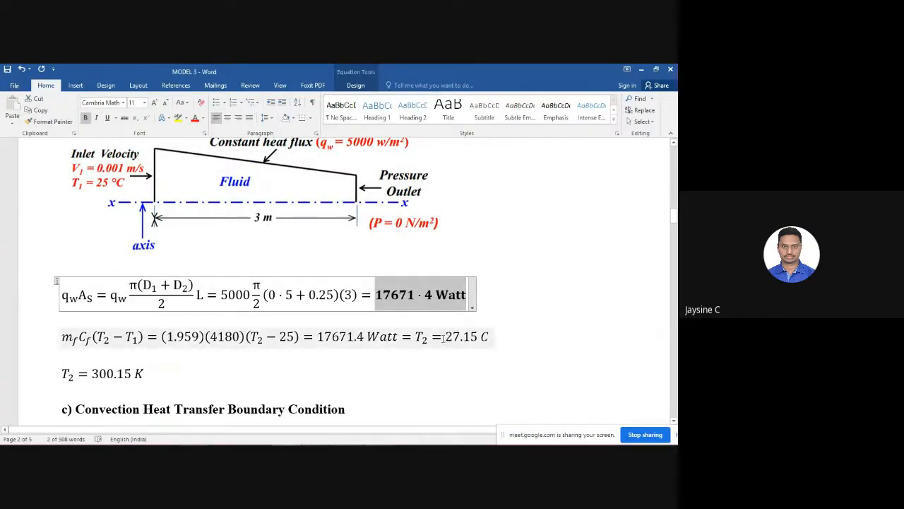
drag(447, 337, 492, 337)
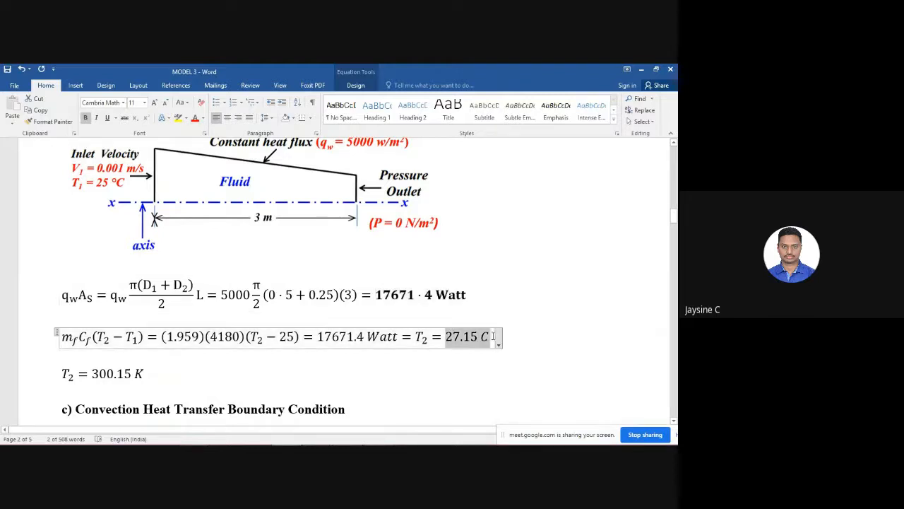
key(ctrl+b)
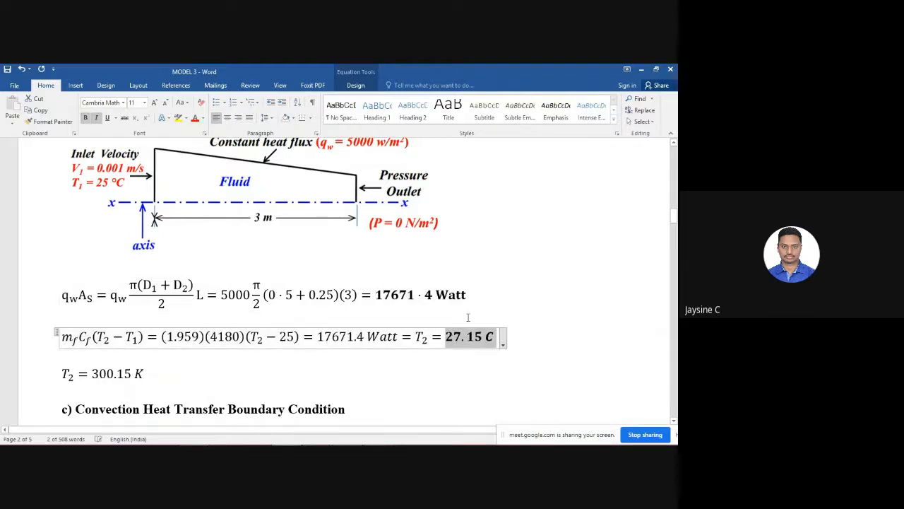
click(148, 373)
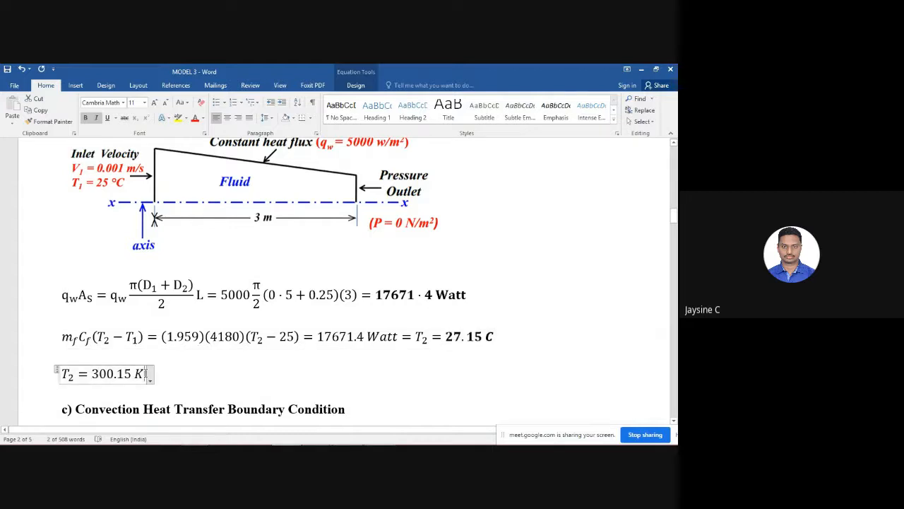
drag(145, 373, 101, 373)
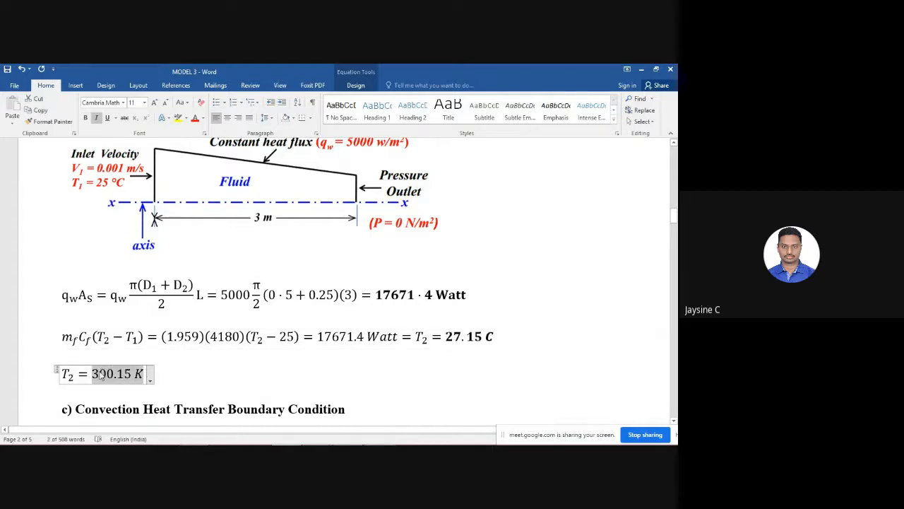
key(ctrl+b)
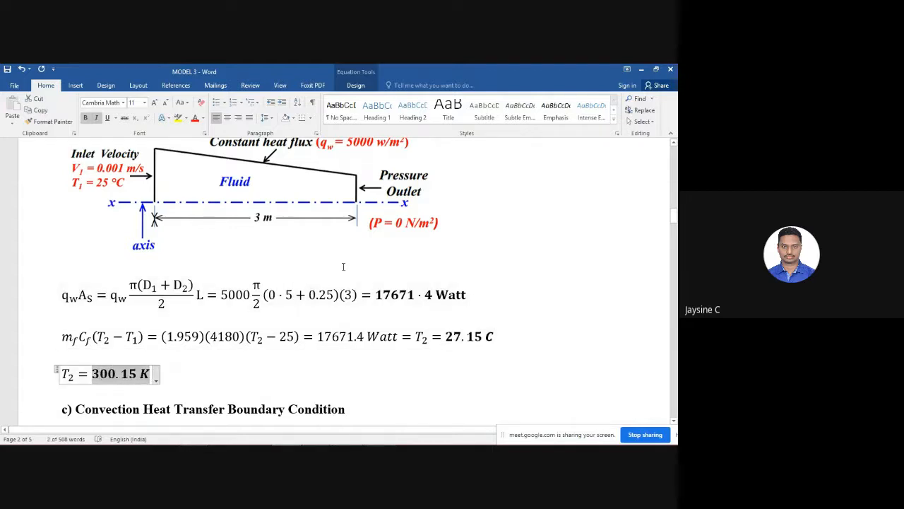
- Deselect the equation and review the analytical mass flow, outlet velocity and Reynolds number calculations earlier in the report
scroll(495, 237, up, 2)
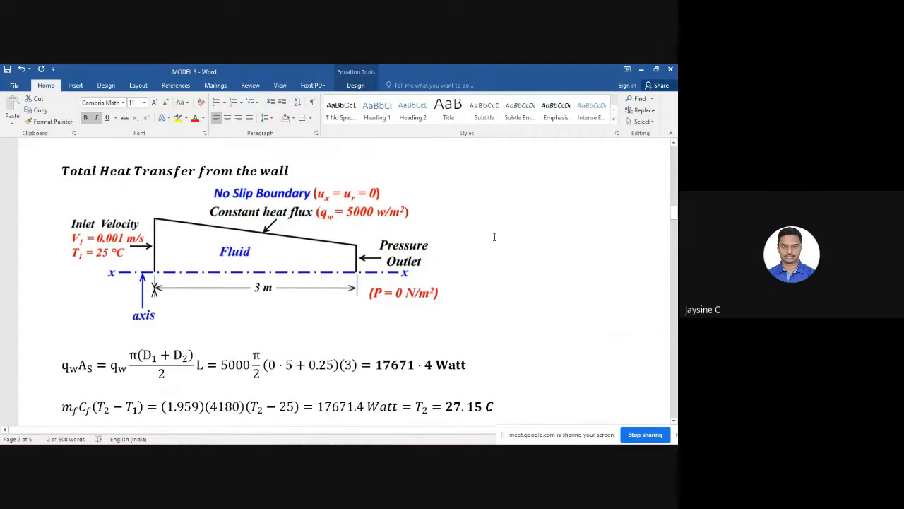
click(494, 236)
scroll(494, 237, up, 10)
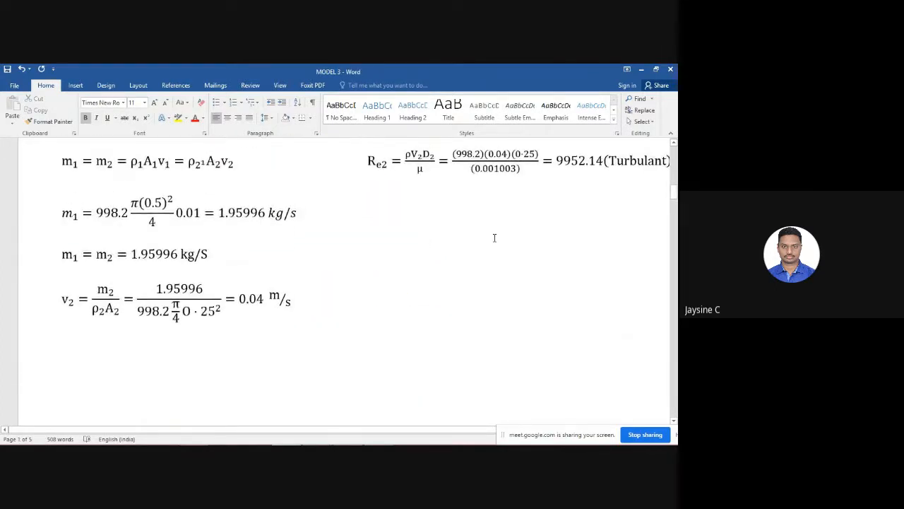
scroll(494, 238, up, 3)
scroll(495, 238, down, 20)
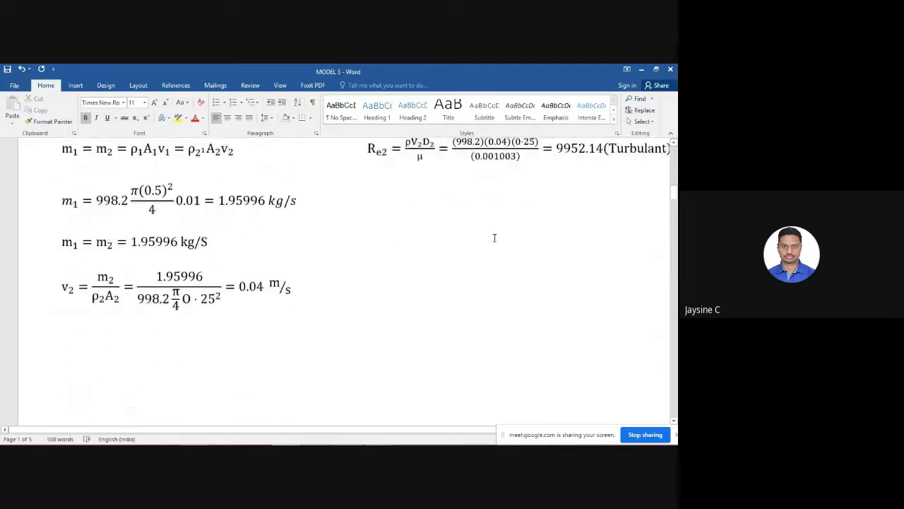
- Clear all velocity, mass flow, heat and remark values from the Simulation row of the flux balance comparison table
scroll(494, 237, down, 5)
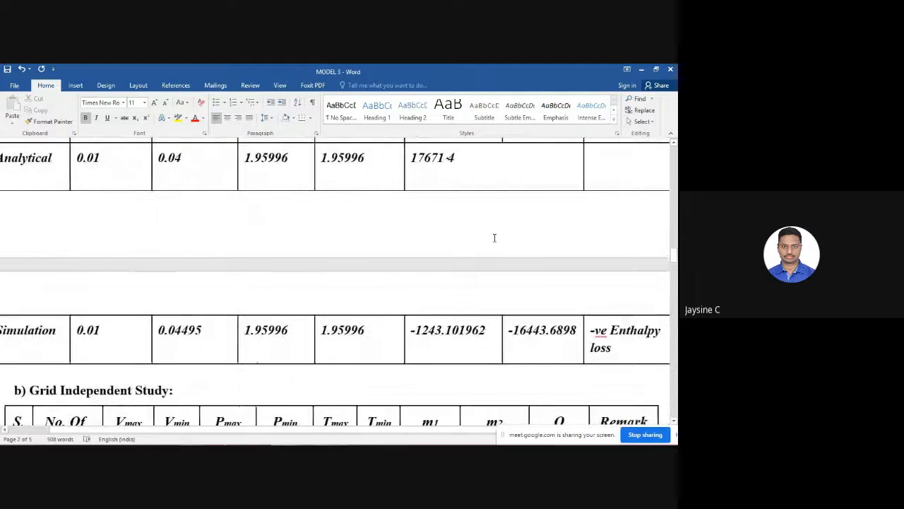
scroll(494, 237, up, 3)
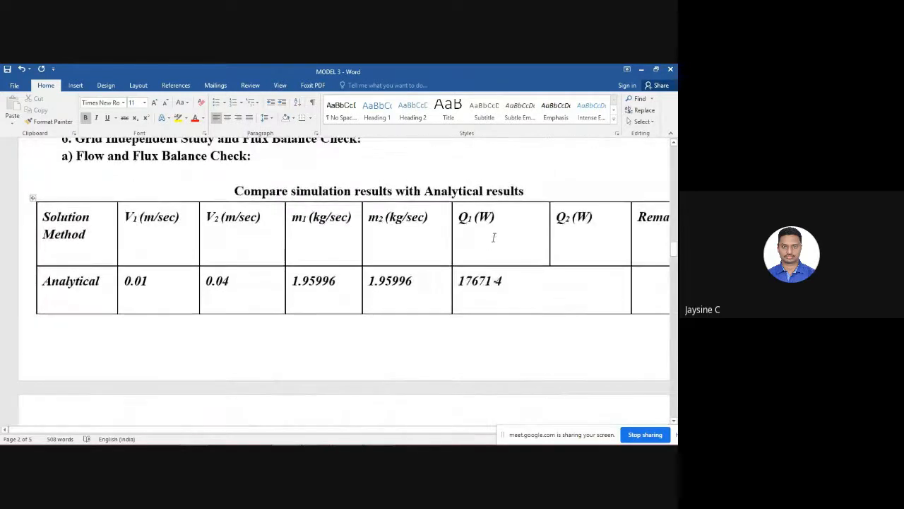
scroll(494, 238, down, 2)
scroll(495, 238, down, 2)
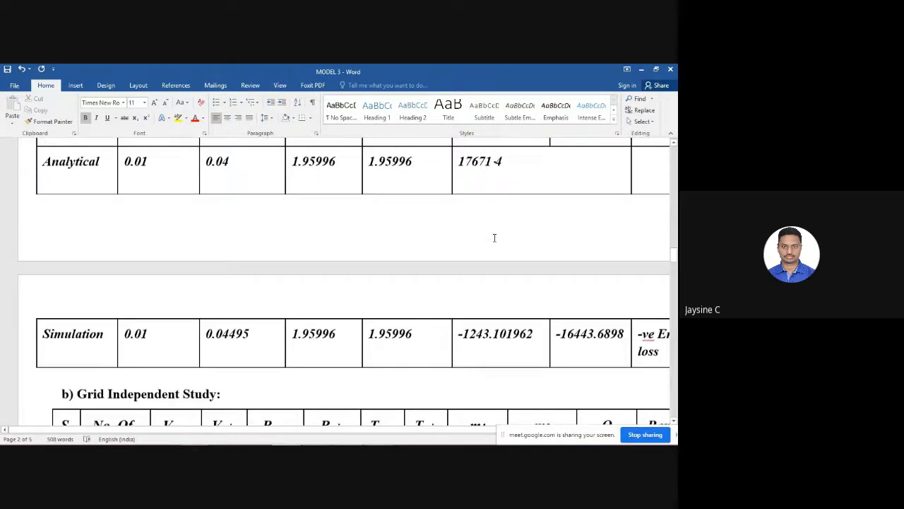
drag(460, 320, 654, 342)
key(Delete)
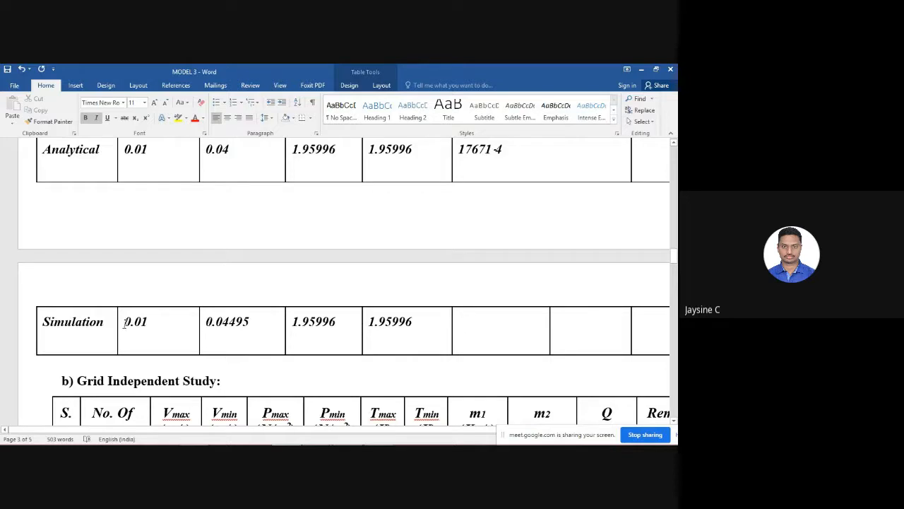
drag(121, 322, 300, 349)
drag(354, 346, 383, 345)
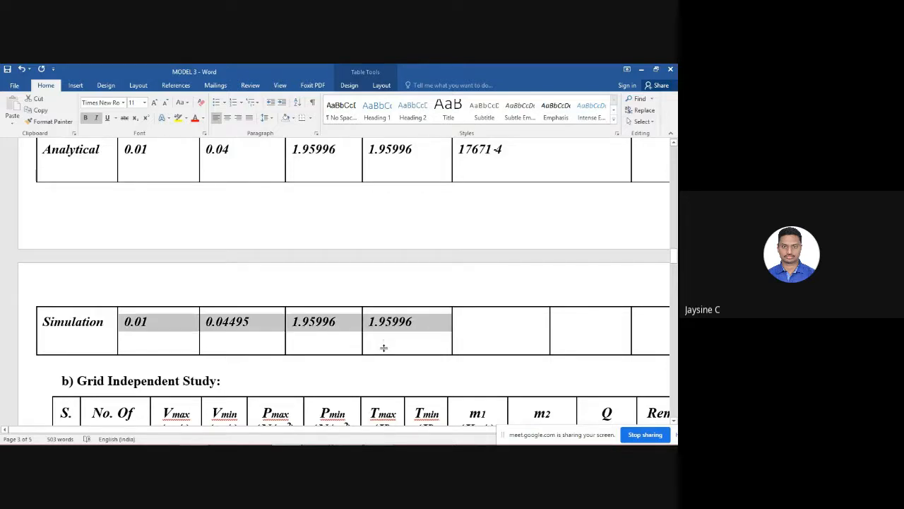
key(Delete)
- Switch to Workbench and examine the edge divisions, mesh elements, mass flow, wall heat, velocity, pressure and temperature columns while the design points update
key(alt+Tab)
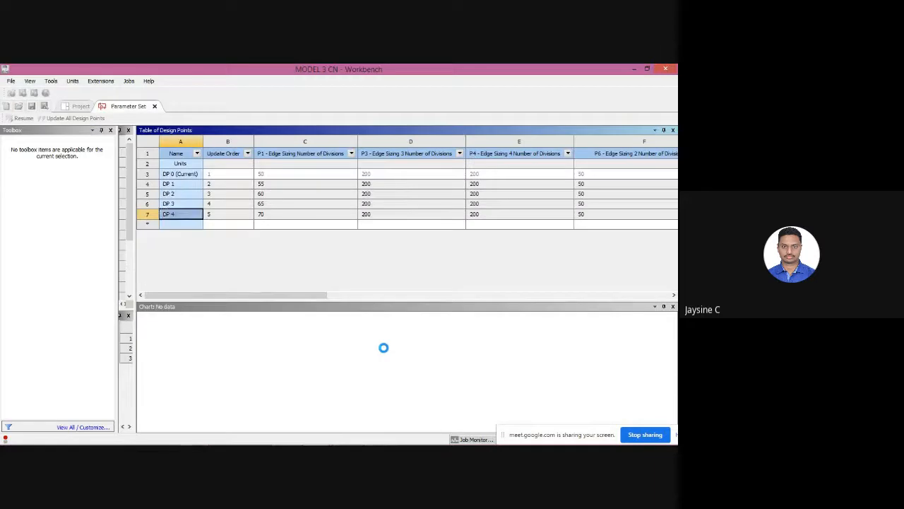
click(385, 297)
drag(385, 297, 319, 292)
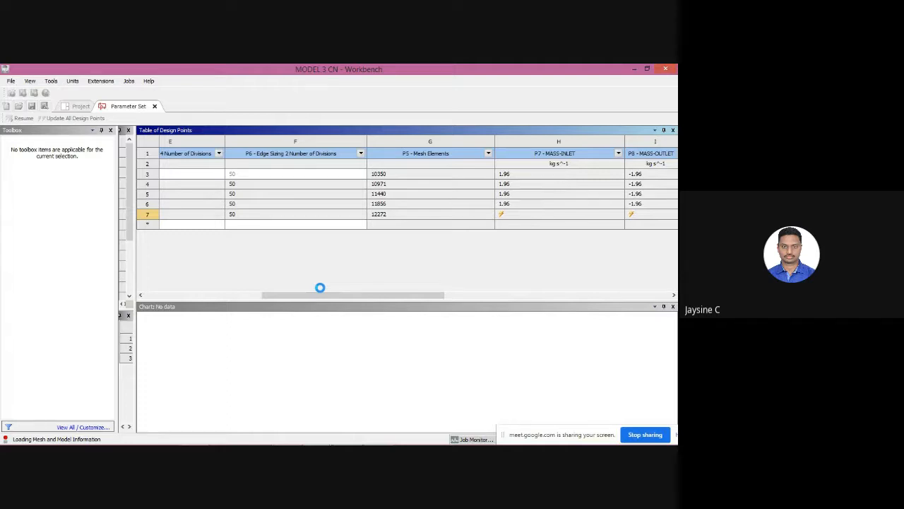
click(463, 297)
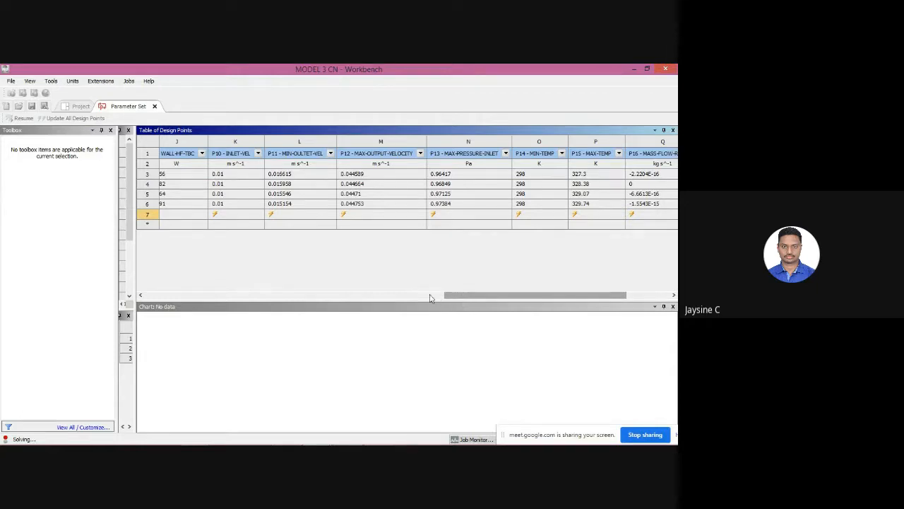
click(429, 296)
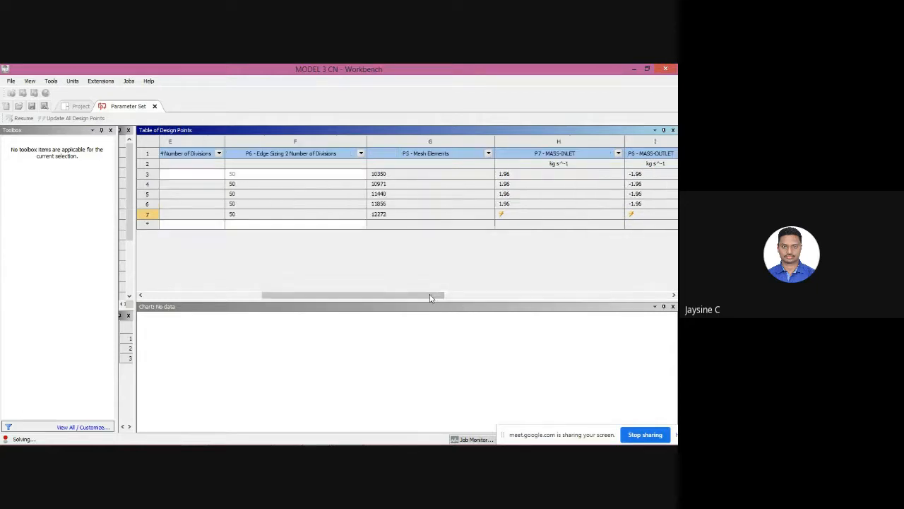
click(476, 297)
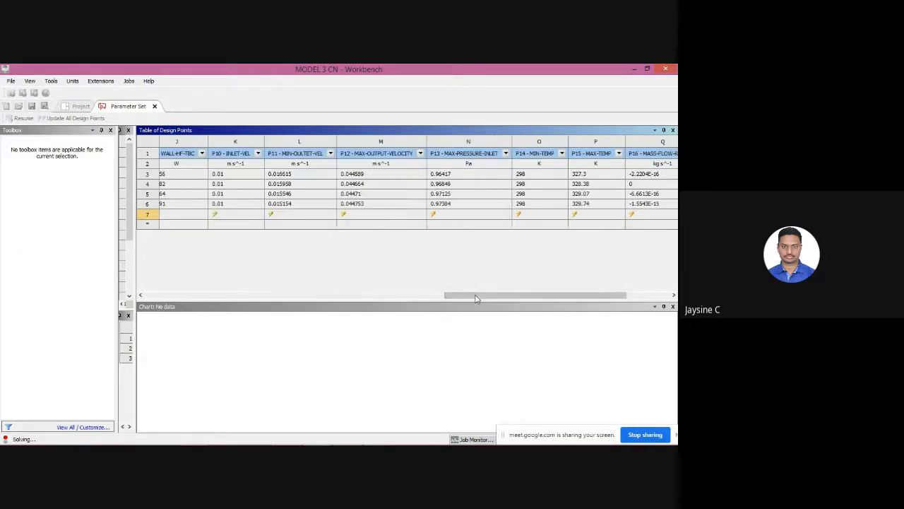
click(435, 297)
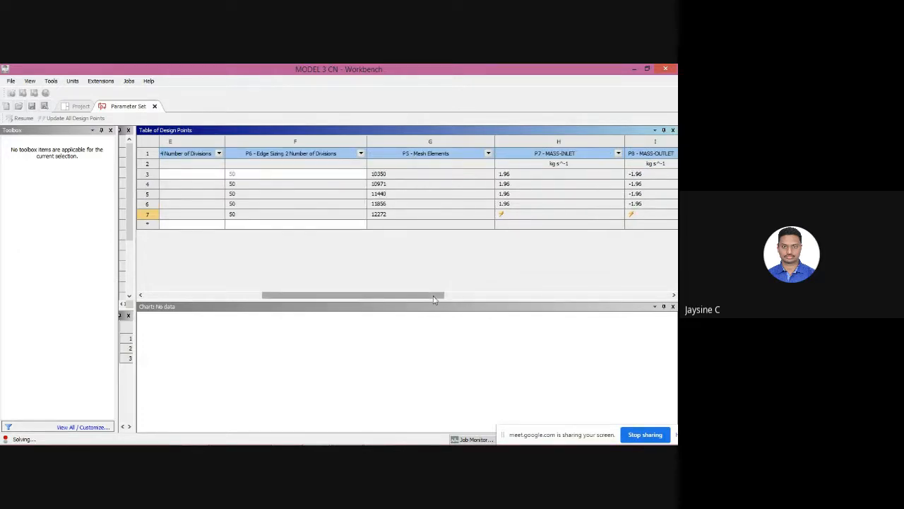
click(254, 296)
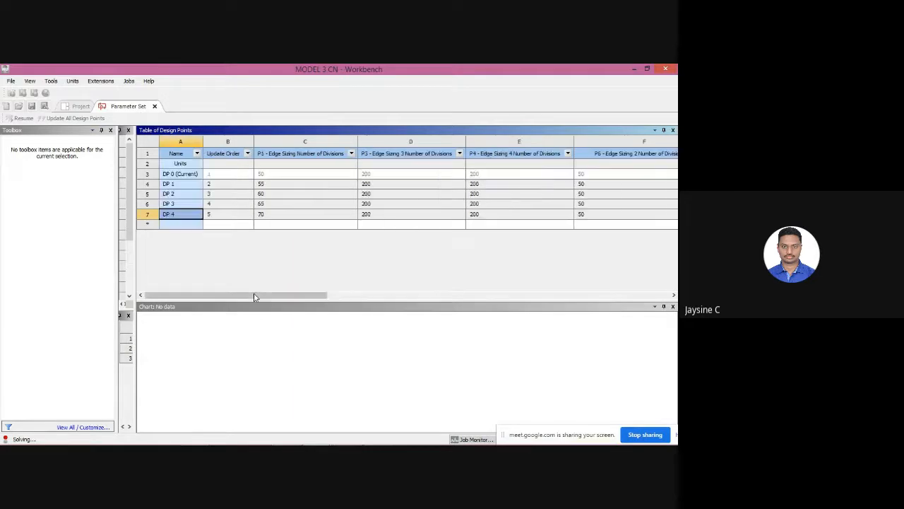
click(345, 296)
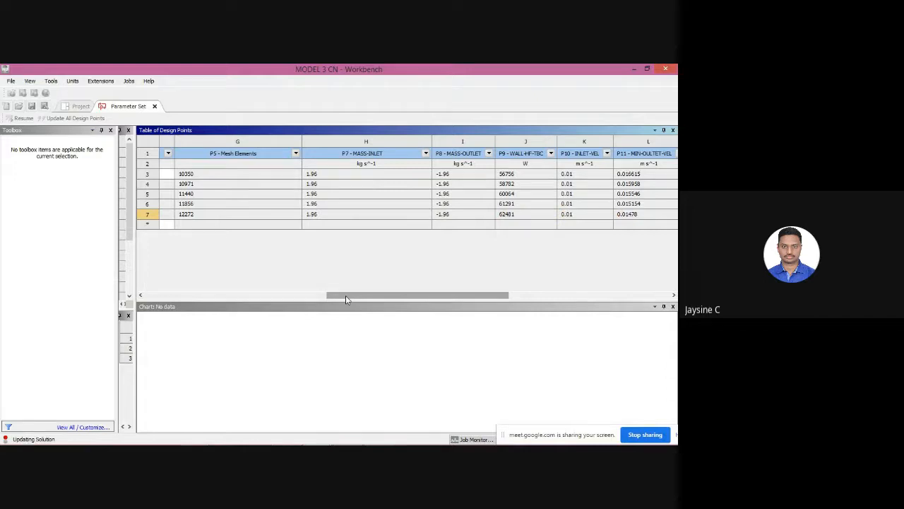
click(529, 297)
click(473, 296)
drag(473, 296, 565, 295)
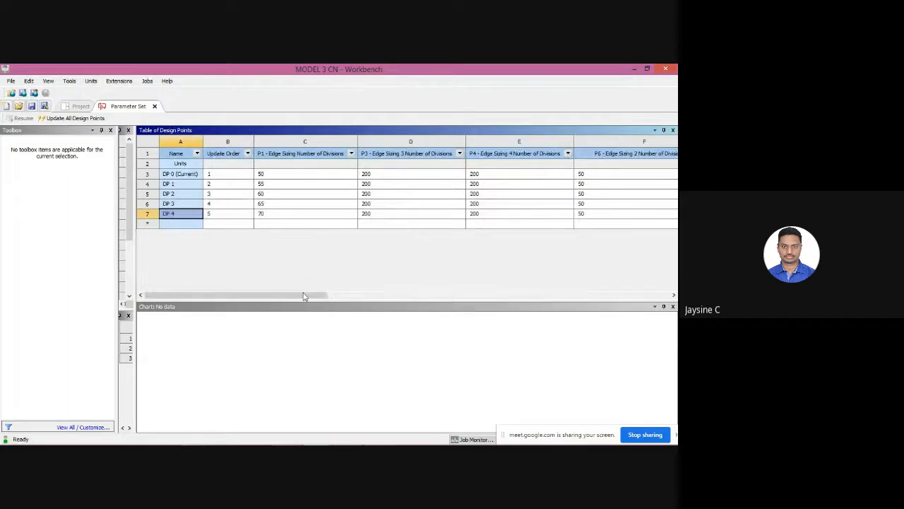
- Copy the P5 - Mesh Elements values of all design points from DP 0 to DP 4
drag(303, 294, 404, 295)
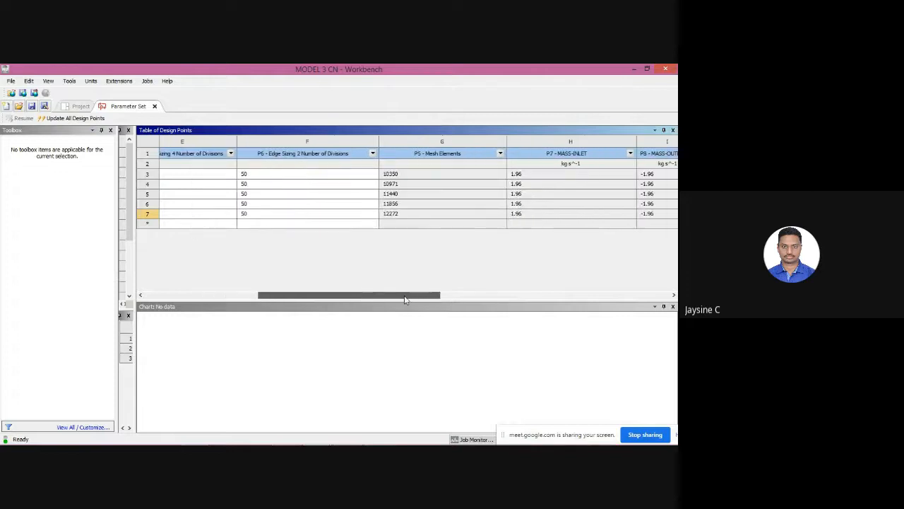
click(394, 175)
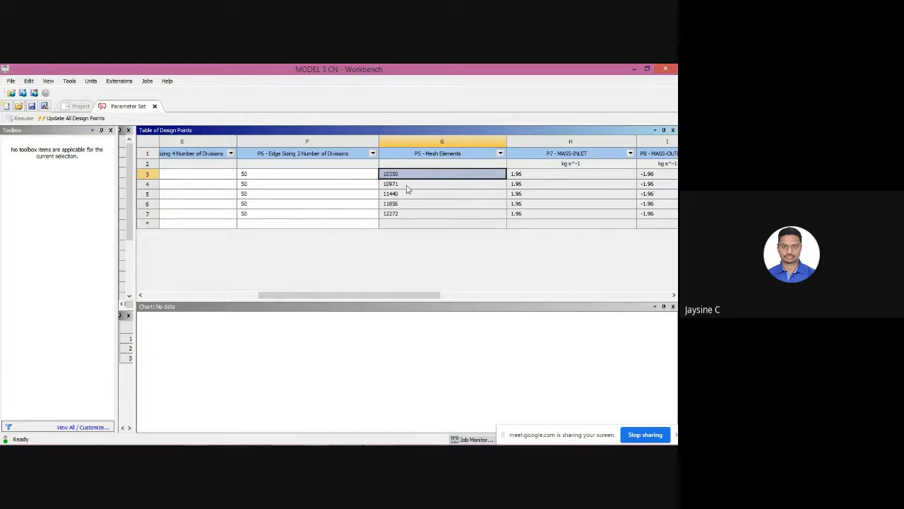
key(shift+Down)
key(shift+Down)
key(shift+Down)
key(shift+Down)
key(shift+Up)
key(shift+Up)
key(shift+Up)
key(shift+Up)
key(shift+Down)
key(shift+Down)
key(shift+Down)
key(shift+Down)
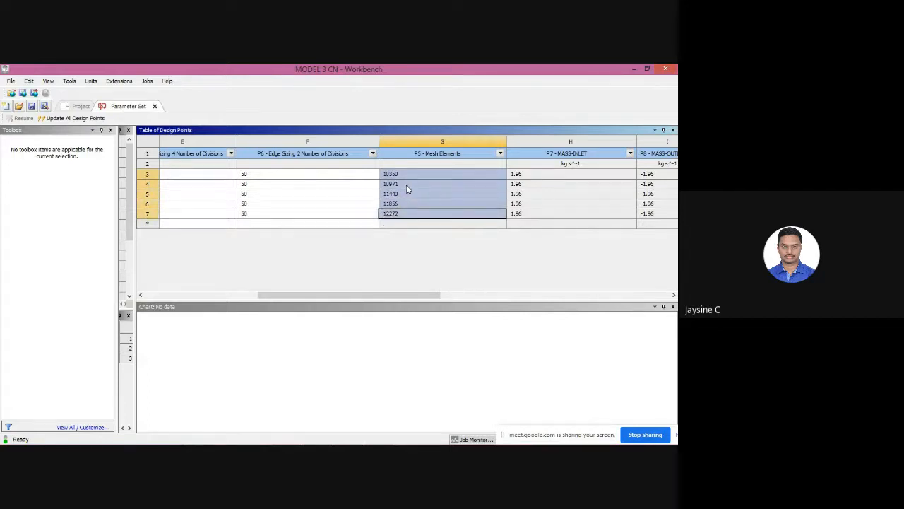
- Switch to the MODEL 3 Word document and add two empty rows at the end of the Grid Independent Study table
key(alt+Tab)
scroll(312, 267, down, 8)
scroll(426, 329, right, 3)
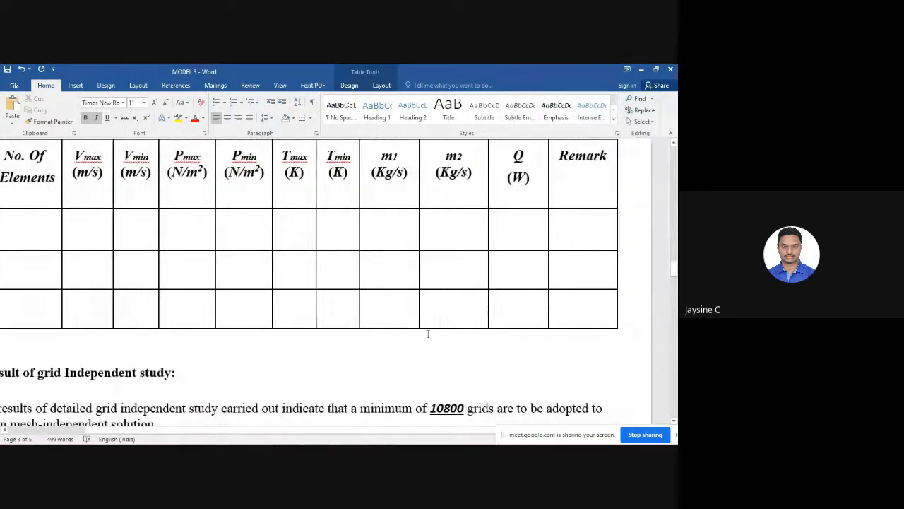
click(571, 305)
key(Tab)
key(Tab)
key(Tab)
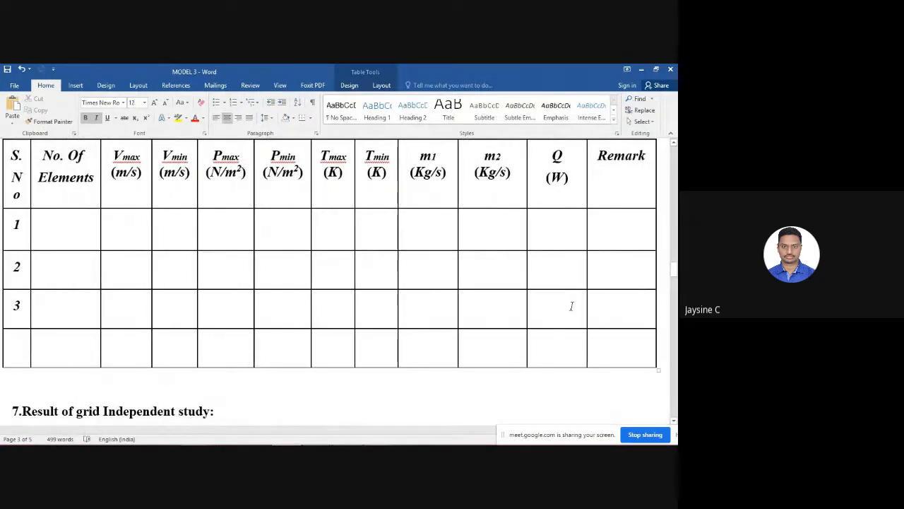
key(Tab)
key(Tab)
key(Tab)
key(Tab)
key(Tab)
key(Tab)
key(Tab)
key(Tab)
key(Tab)
key(Tab)
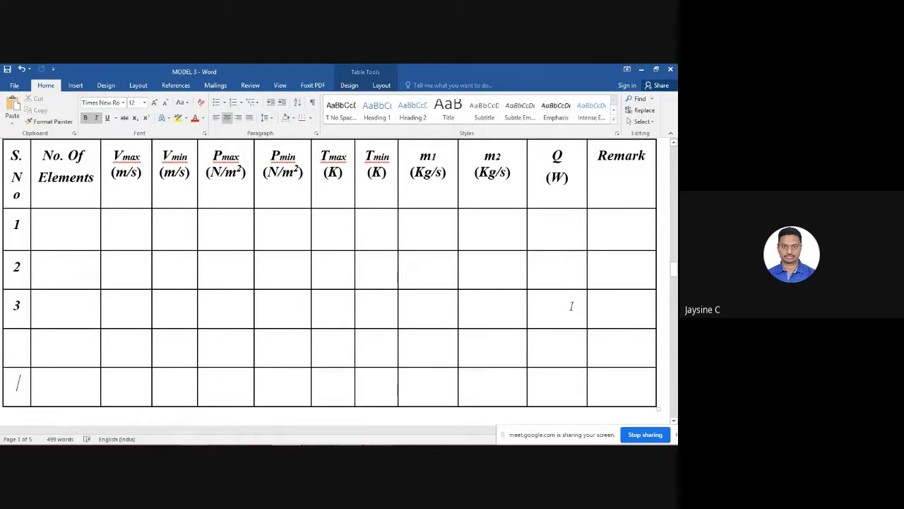
- Try to paste the whole set of mesh element counts into the No. Of Elements column, and undo it
click(39, 228)
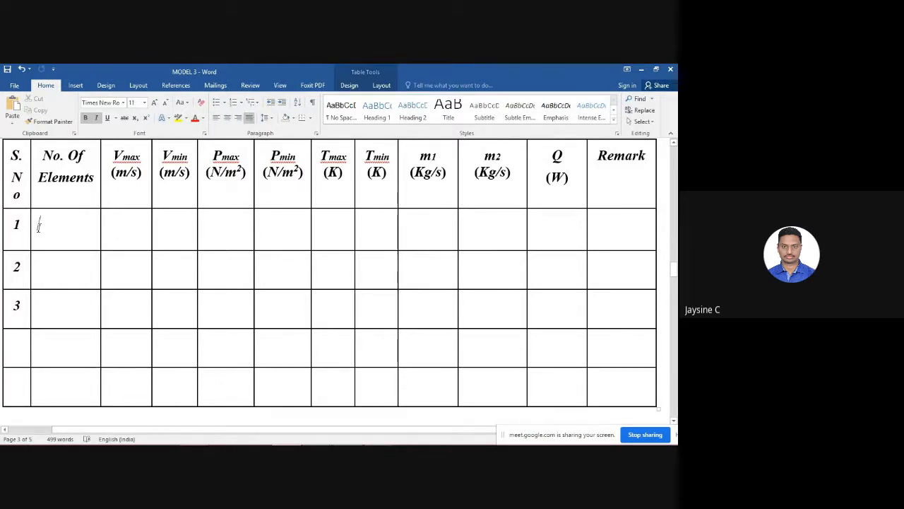
key(ctrl+v)
scroll(110, 330, down, 2)
key(ctrl+z)
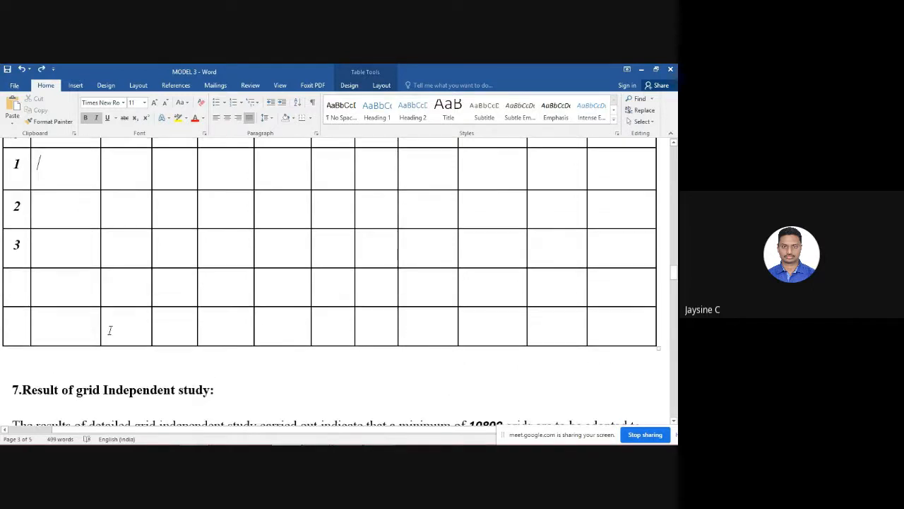
- Transfer the DP 0 and DP 1 mesh element counts, 10350 and 10971, from Workbench to No. Of Elements rows 1 and 2 in Word
key(alt+Tab)
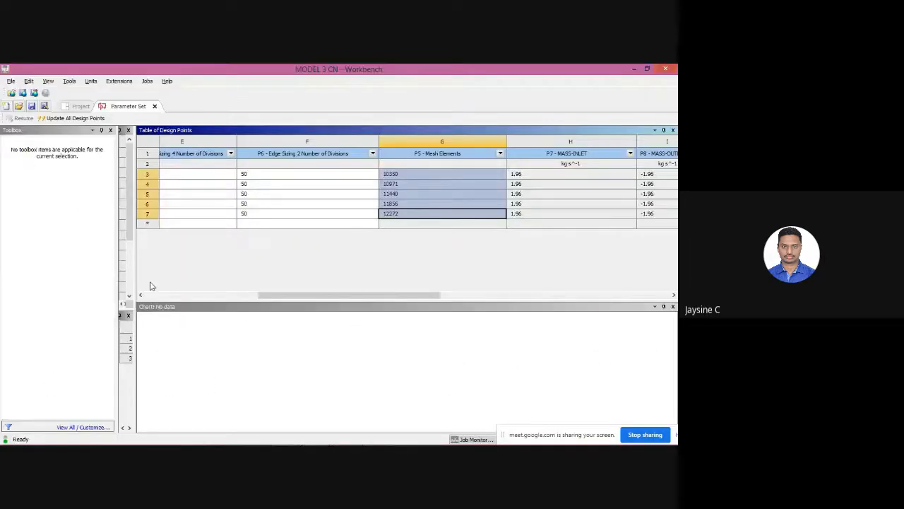
click(406, 173)
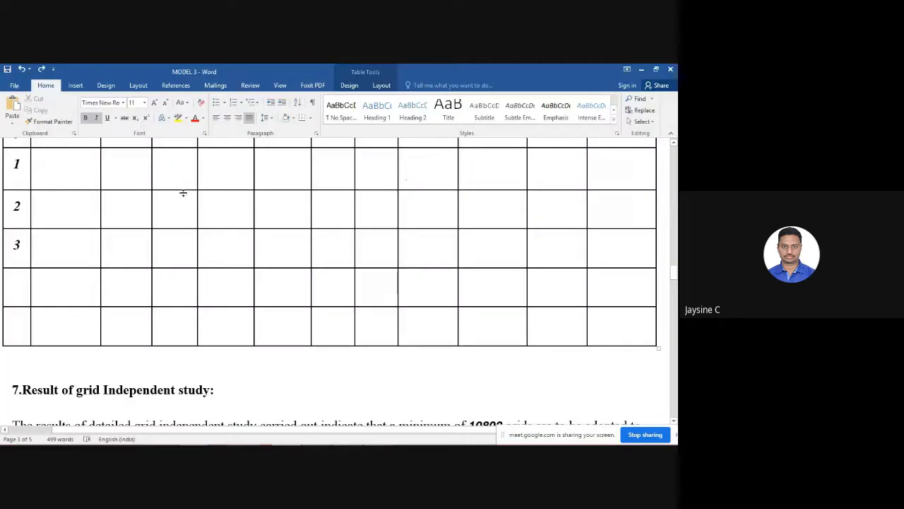
text(10350)
key(alt+Tab)
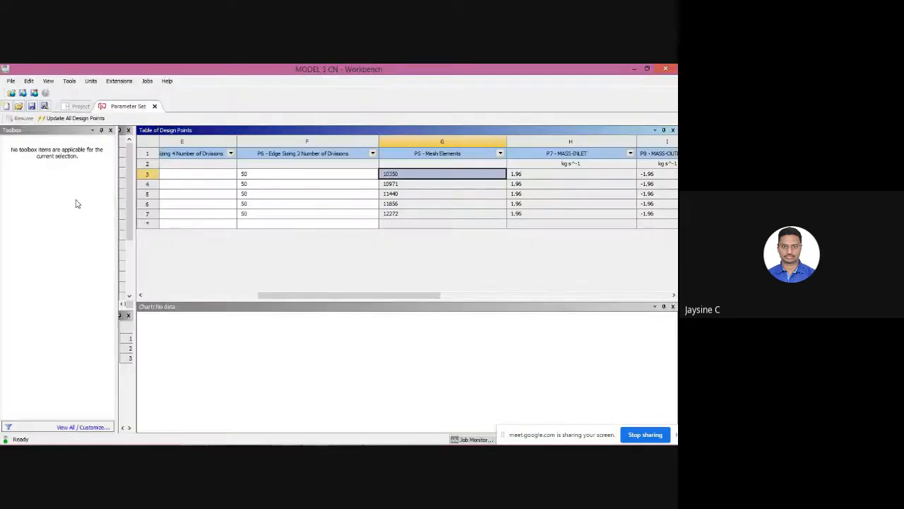
click(392, 186)
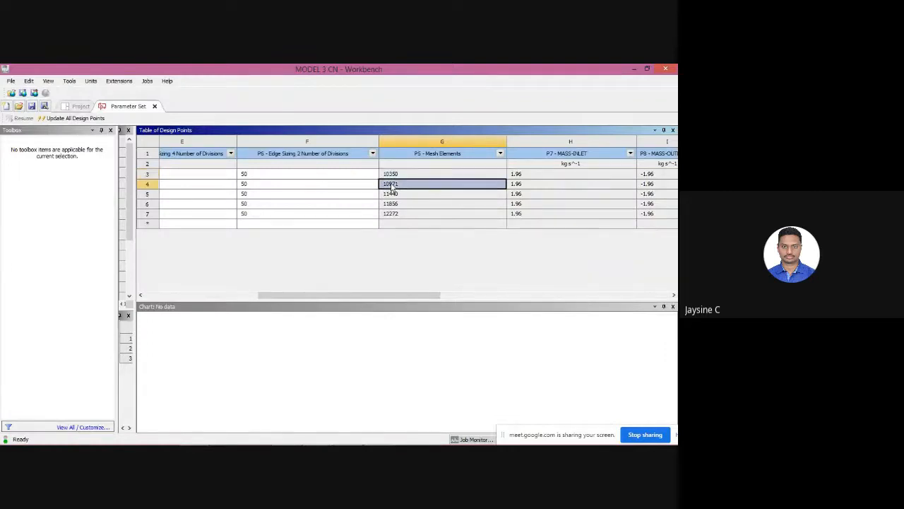
key(alt+Tab)
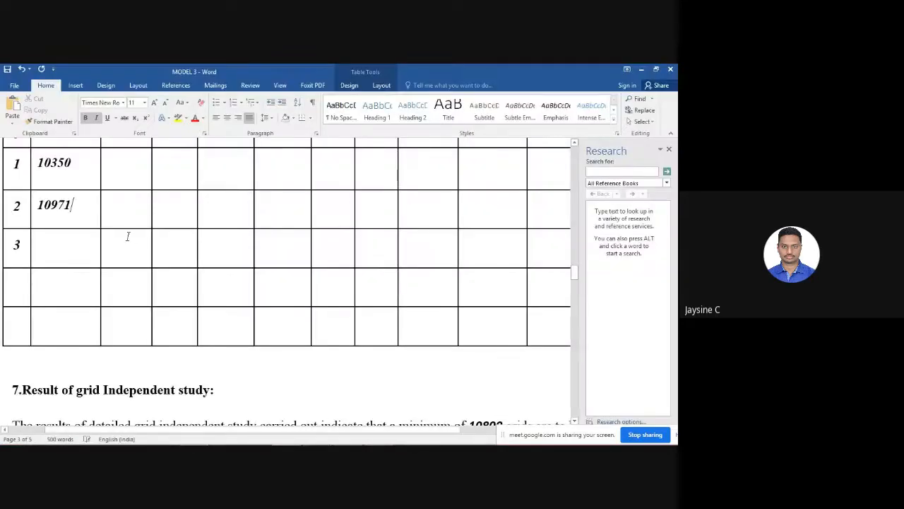
- Transfer the DP 2 mesh element count, 11440, from Workbench to No. Of Elements row 3 of the Word table
key(alt+Tab)
click(393, 194)
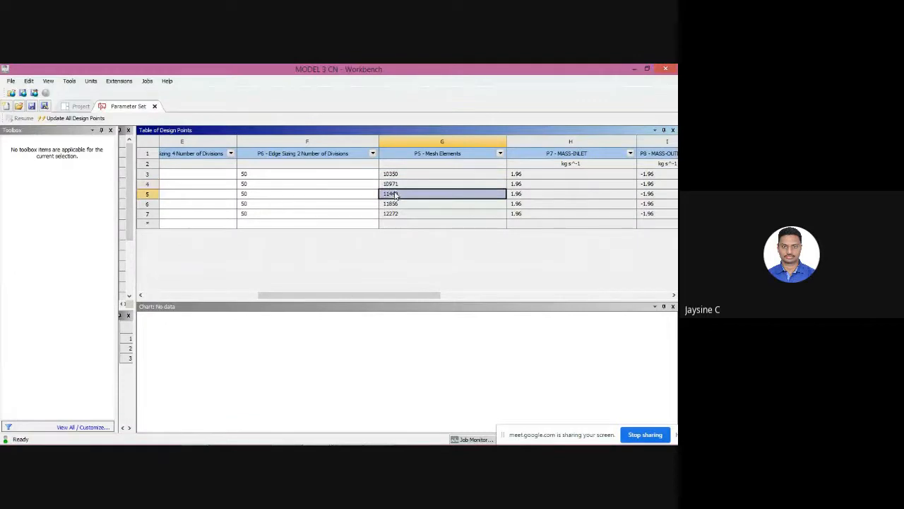
key(alt+Tab)
click(89, 252)
text(11440)
- Copy the DP 3 mesh element count, 11856, from Workbench into the fourth No. Of Elements row in Word
key(alt+Tab)
click(395, 206)
key(ctrl+c)
key(alt+Tab)
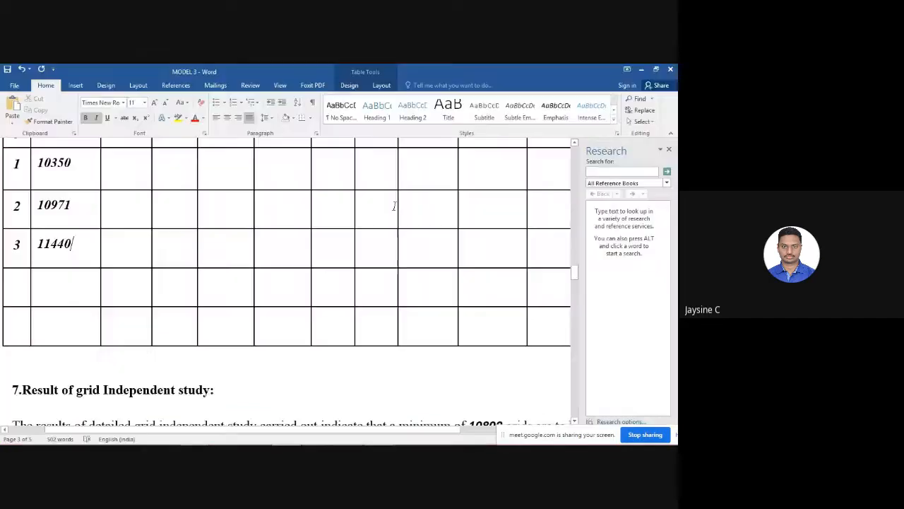
click(84, 275)
key(ctrl+v)
- Copy the DP 4 mesh element count, 12272, from Workbench into the fifth No. Of Elements row in Word
key(alt+Tab)
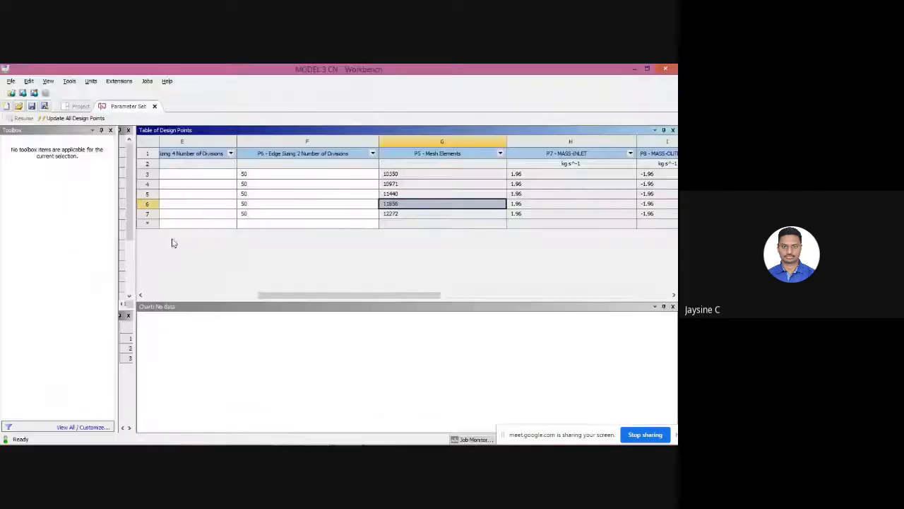
click(393, 214)
key(ctrl+c)
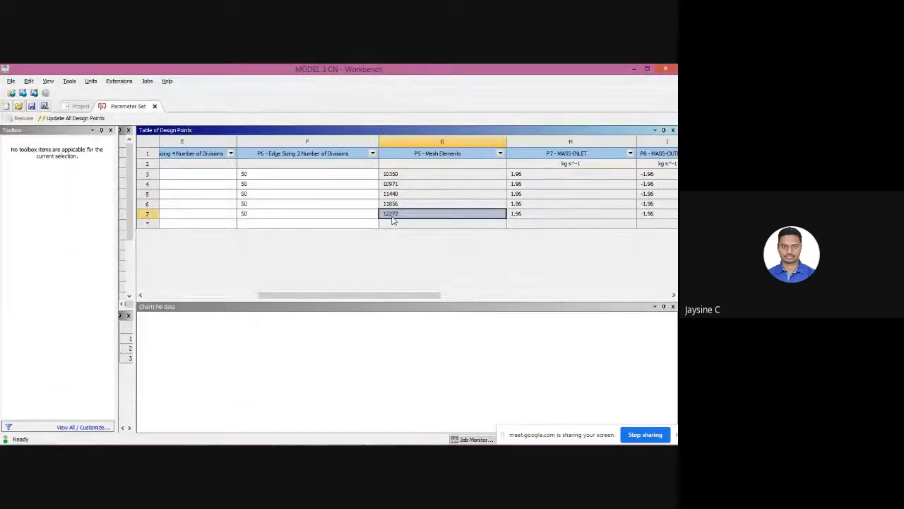
key(alt+Tab)
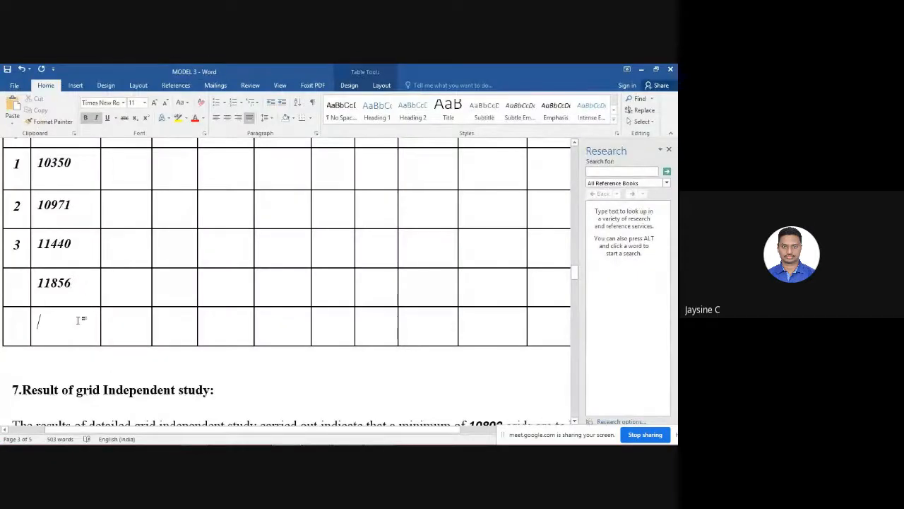
key(ctrl+v)
scroll(161, 288, up, 2)
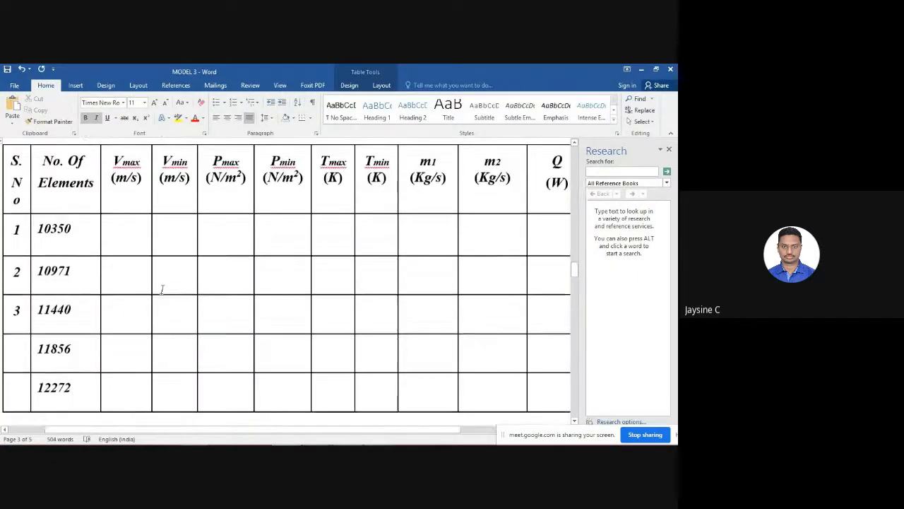
- Copy the DP 0 P7 - MASS-INLET value, 1.9599611, from Workbench into the first m1 row of the Word table
key(alt+Tab)
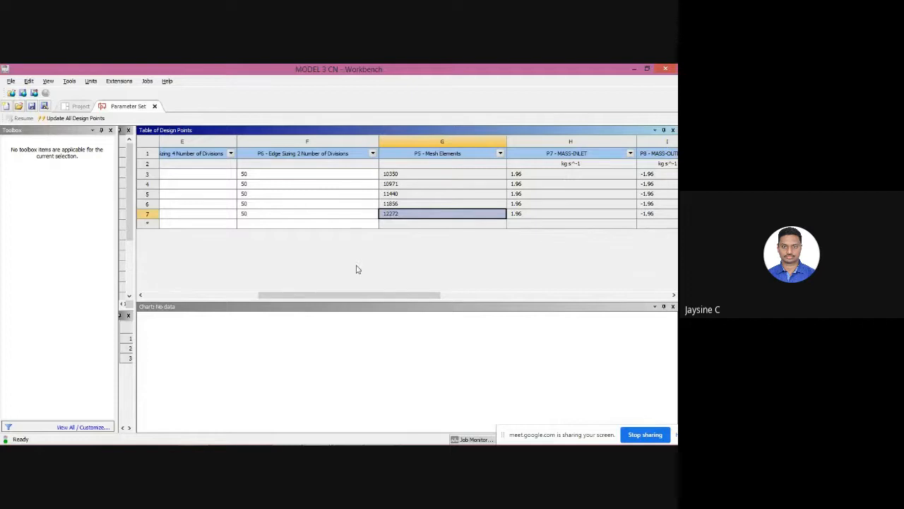
drag(358, 295, 409, 294)
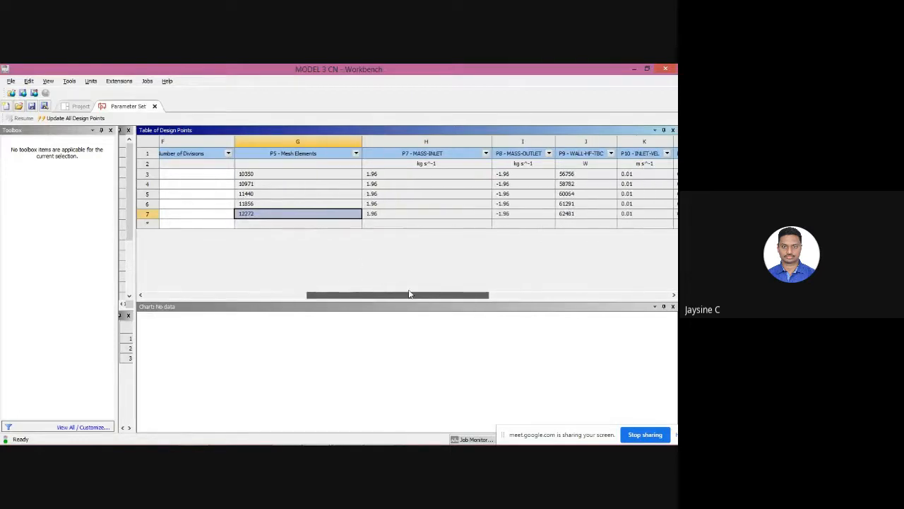
click(399, 177)
key(alt+Tab)
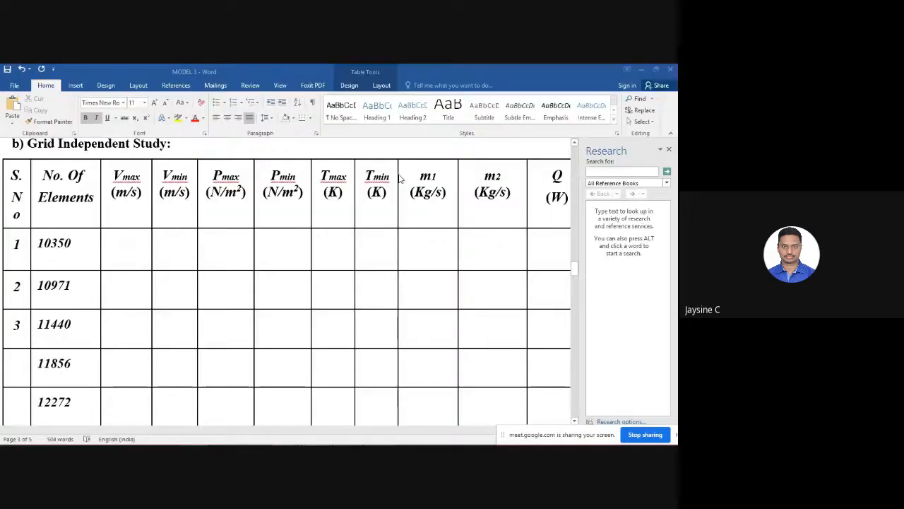
scroll(321, 228, right, 2)
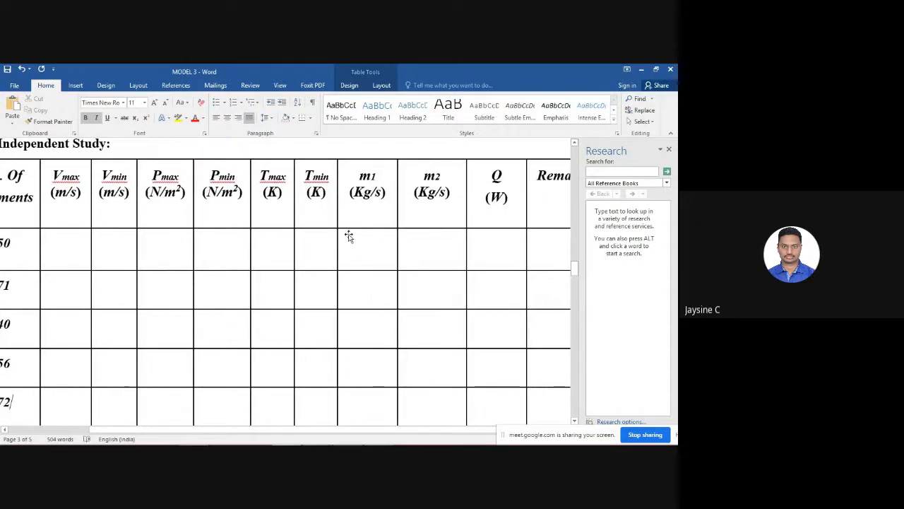
alt+double_click(354, 242)
click(356, 245)
key(ctrl+v)
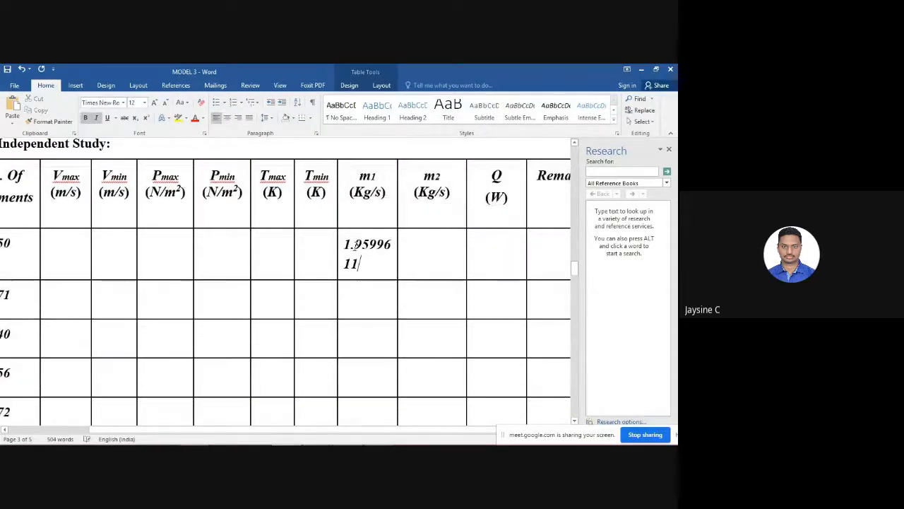
- Transfer the DP 1 and DP 2 MASS-INLET values, both 1.9599611, from Workbench to m1 rows 2 and 3 in Word
key(alt+Tab)
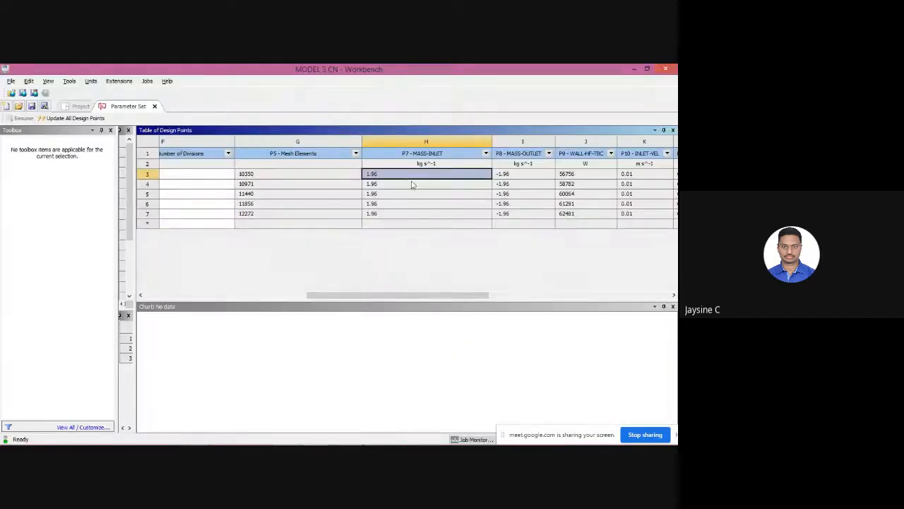
click(413, 183)
key(alt+Tab)
click(385, 298)
key(ctrl+v)
key(alt+Tab)
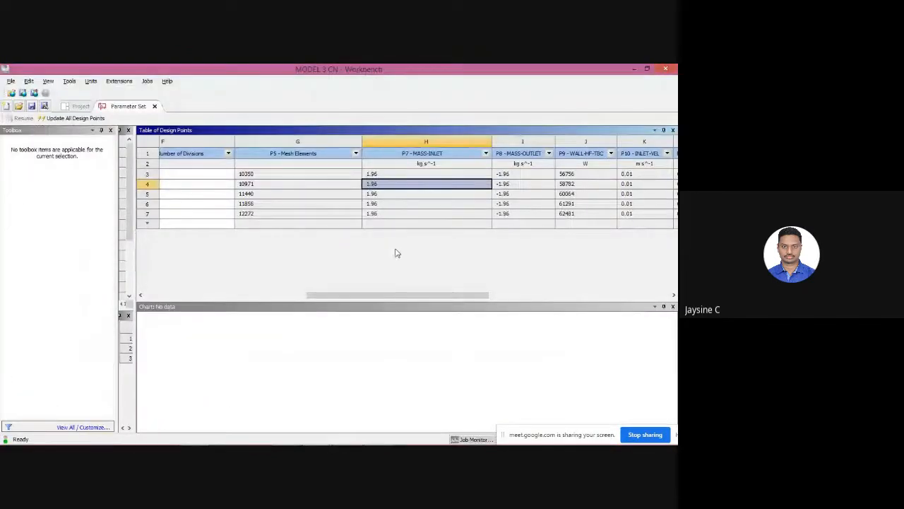
click(407, 198)
key(alt+Tab)
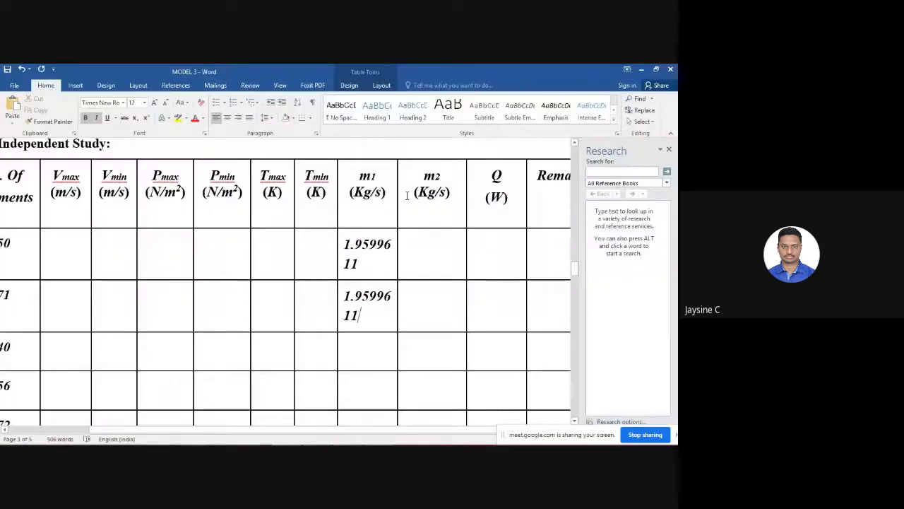
click(378, 356)
- Transfer the DP 3 and DP 4 MASS-INLET values, both 1.9599611, from Workbench to m1 rows 4 and 5 in Word
key(alt+Tab)
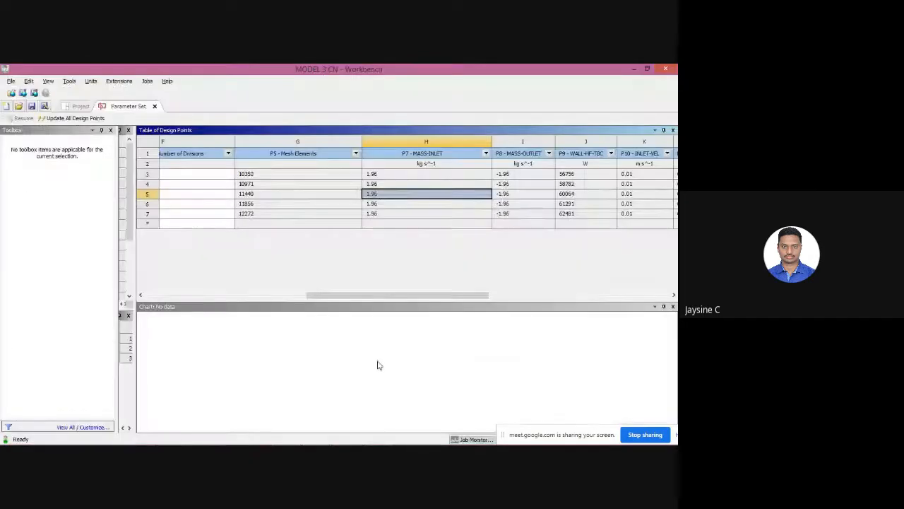
click(399, 203)
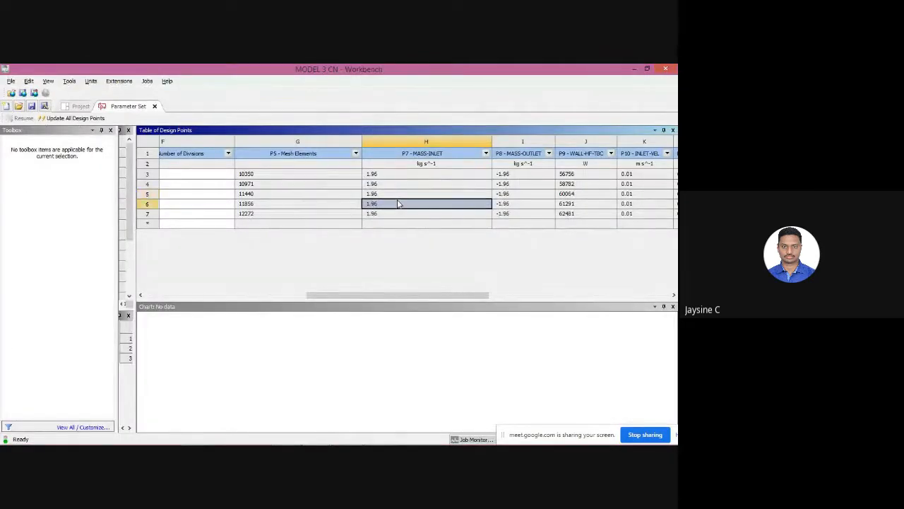
key(alt+Tab)
click(381, 403)
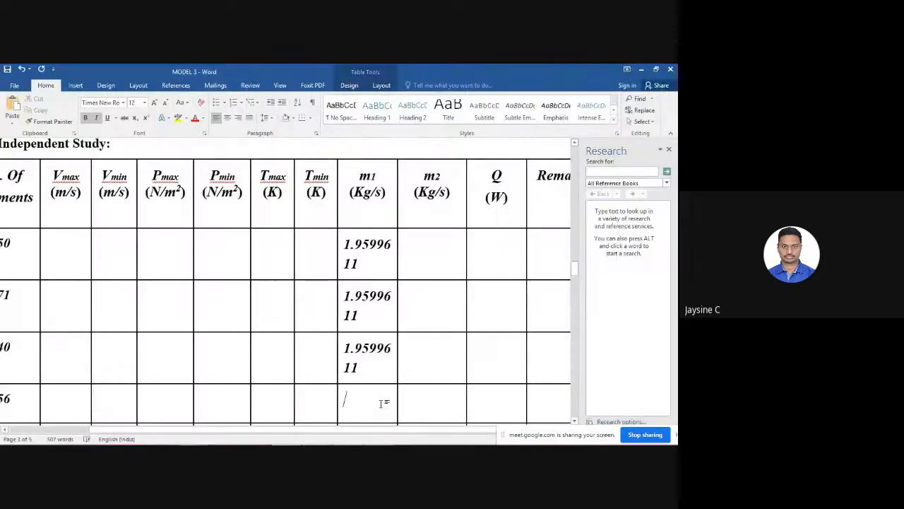
text(1.9599611)
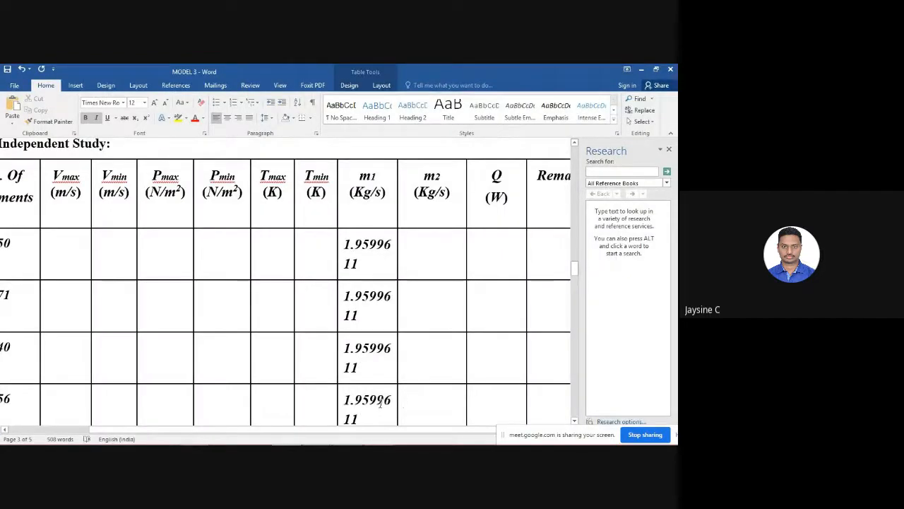
scroll(381, 396, down, 5)
key(alt+Tab)
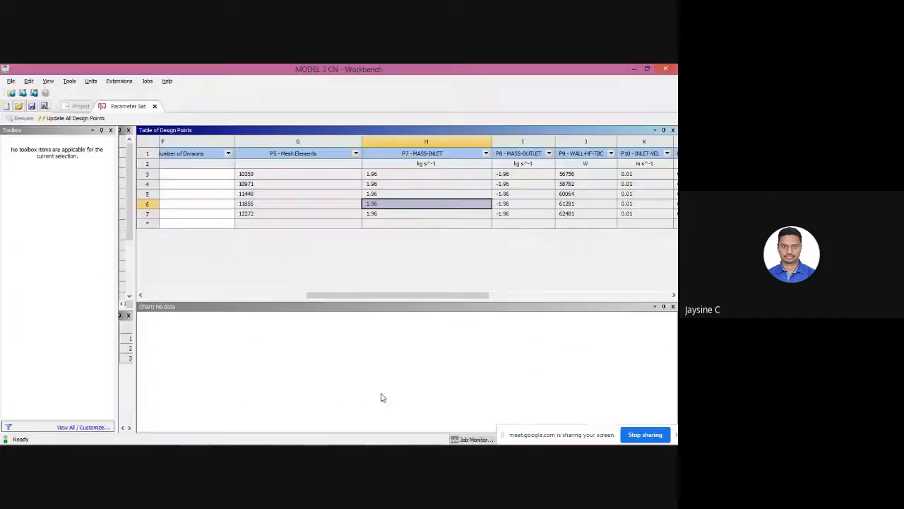
click(400, 213)
key(alt+Tab)
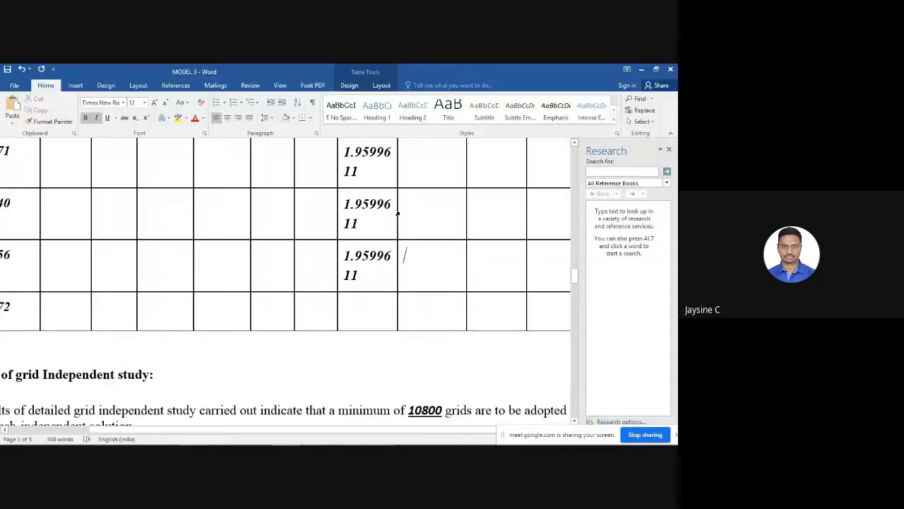
text(1.9599611)
- Copy the DP 0 P8 - MASS-OUTLET value from Workbench into the first m2 row in Word and remove its minus sign, leaving 1.9599611
key(alt+Tab)
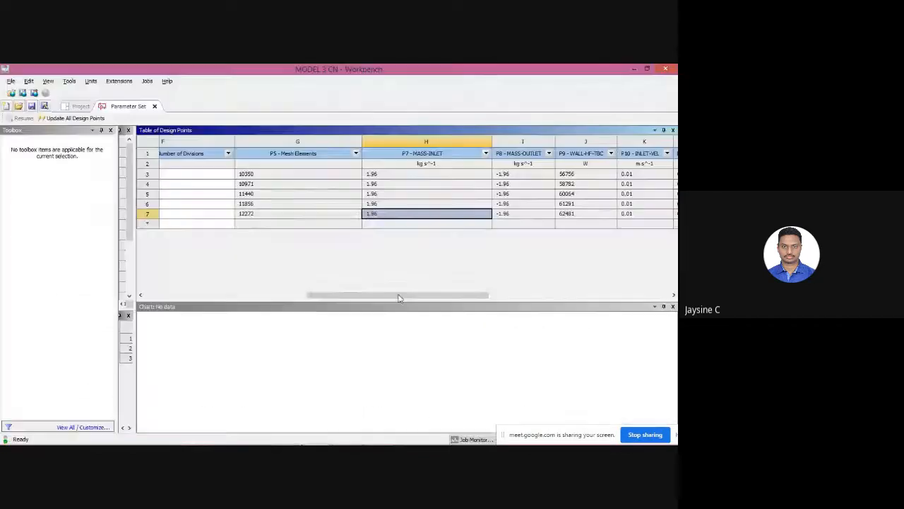
click(500, 174)
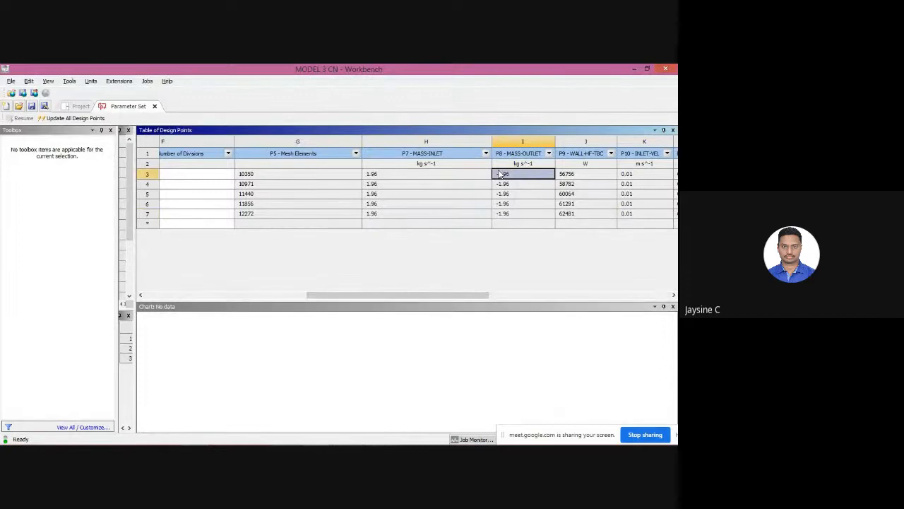
key(alt+Tab)
scroll(430, 163, up, 2)
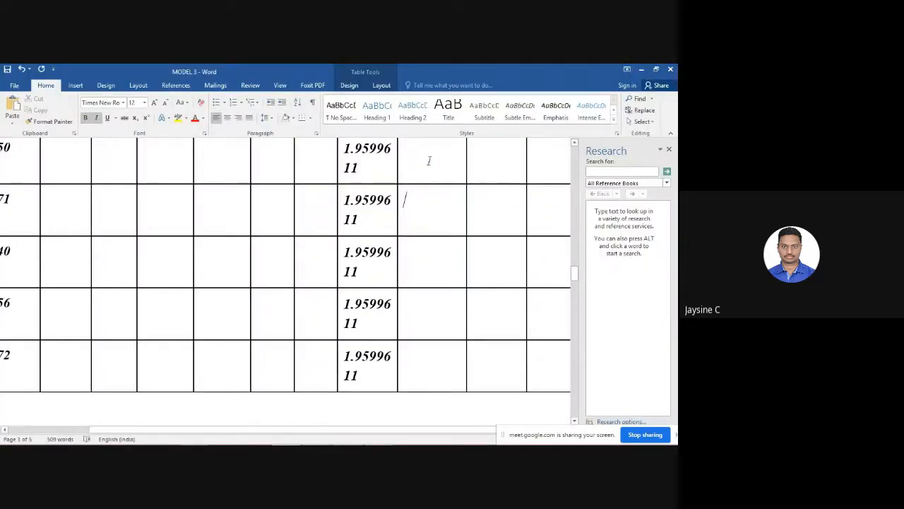
scroll(438, 187, up, 3)
click(433, 243)
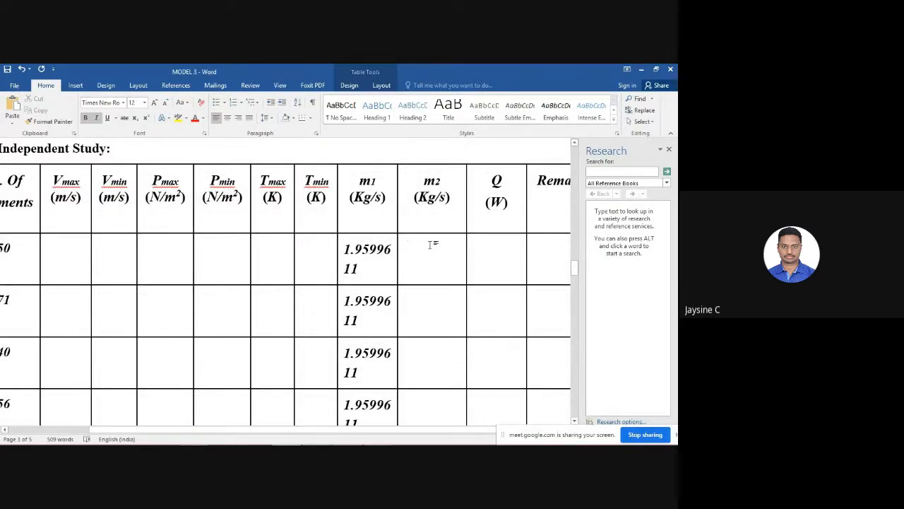
text(-1.9599611)
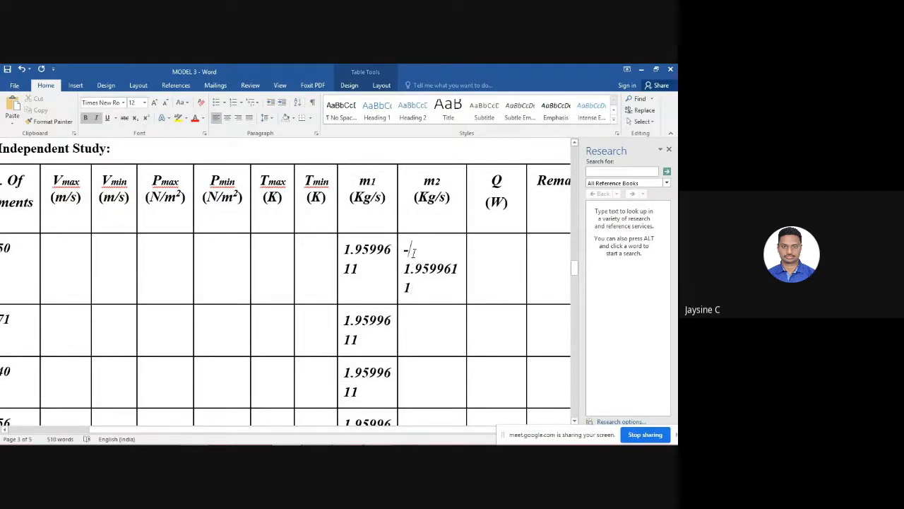
key(BackSpace)
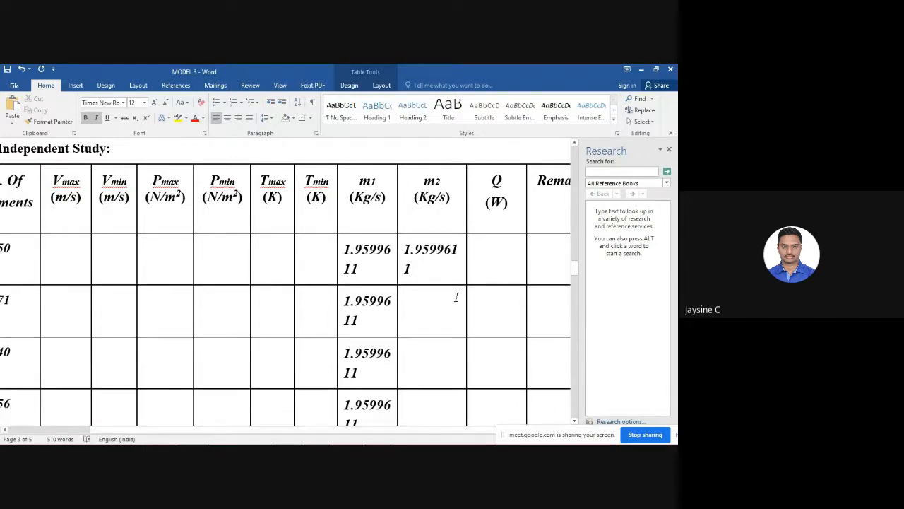
- Transfer the DP 1 and DP 2 MASS-OUTLET values, both -1.9599611, from Workbench to m2 rows 2 and 3 in Word
key(alt+Tab)
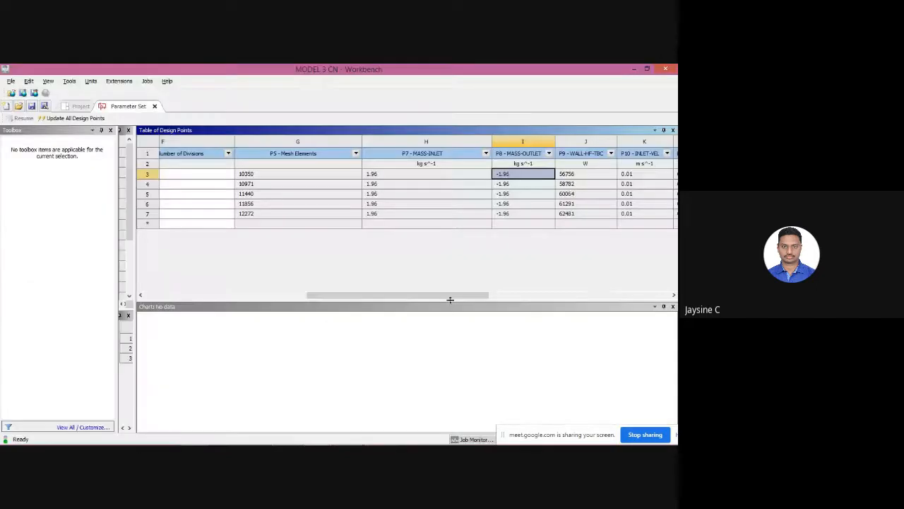
click(525, 186)
key(alt+Tab)
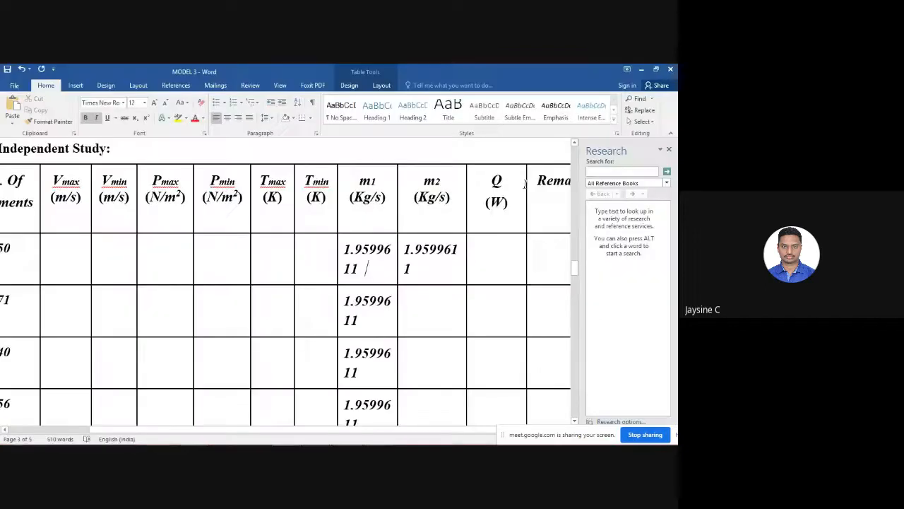
click(452, 305)
text(1.9599611)
key(alt+Tab)
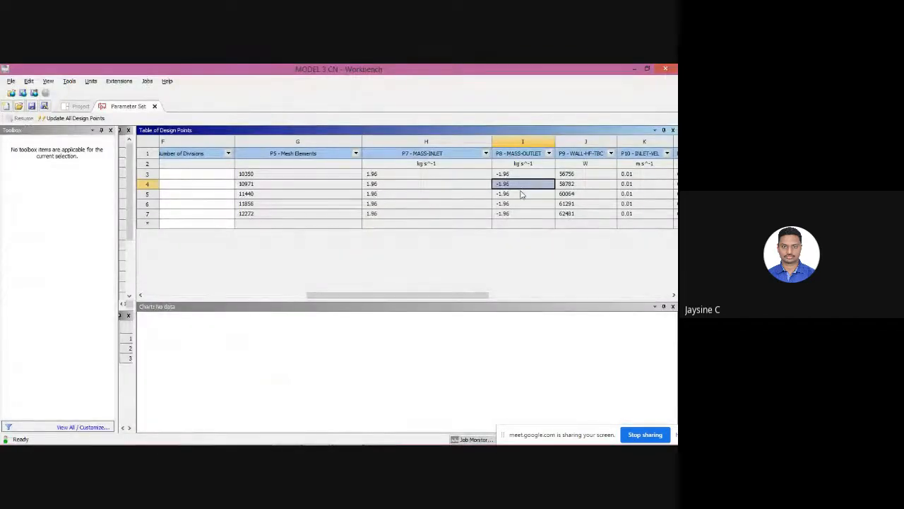
click(522, 196)
key(alt+Tab)
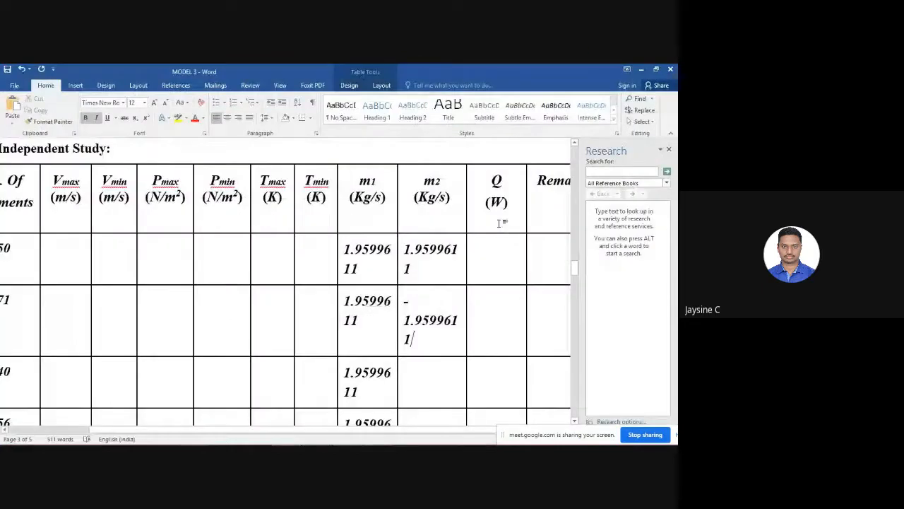
text(-1.9599611)
- Transfer the DP 3 and DP 4 MASS-OUTLET values, both -1.9599611, from Workbench to m2 rows 4 and 5 in Word
key(alt+Tab)
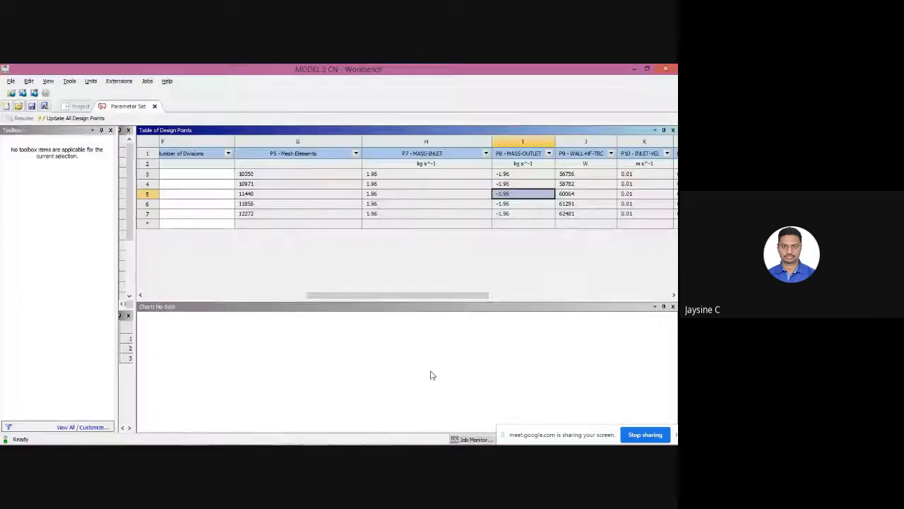
click(526, 206)
key(alt+Tab)
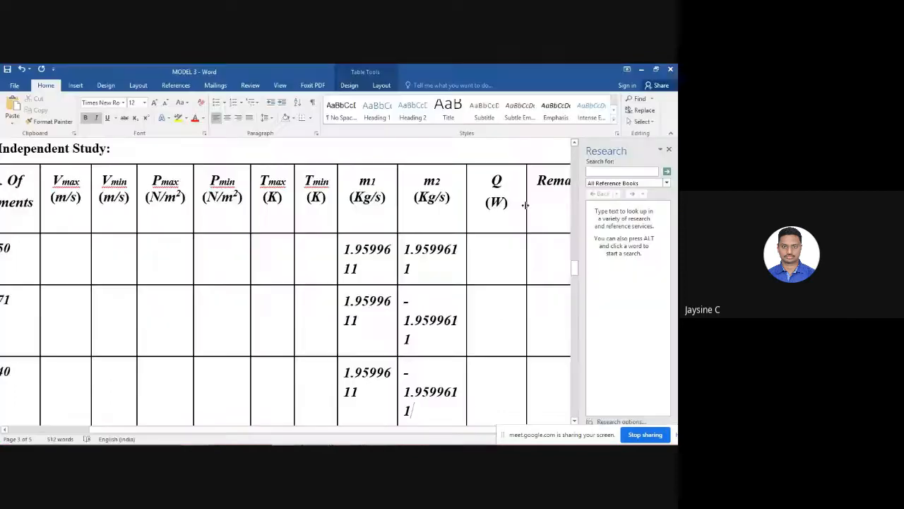
scroll(433, 377, down, 3)
click(436, 345)
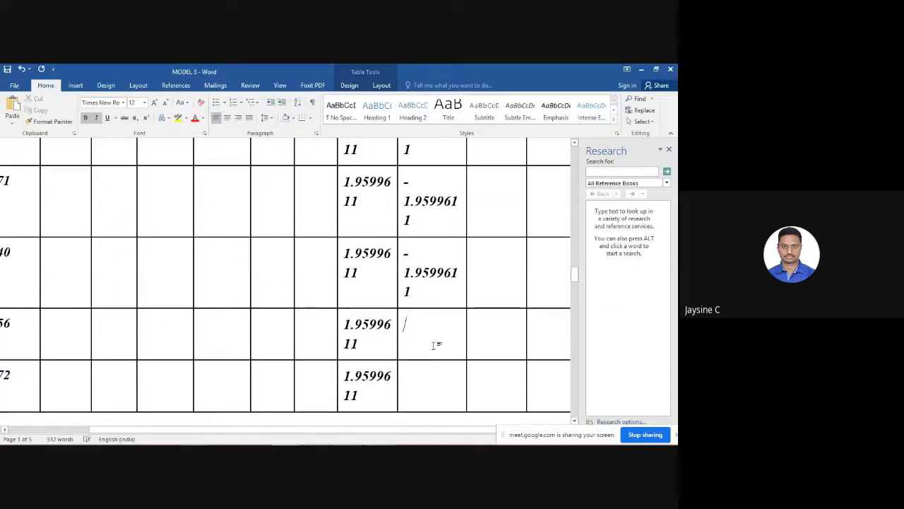
key(alt+Tab)
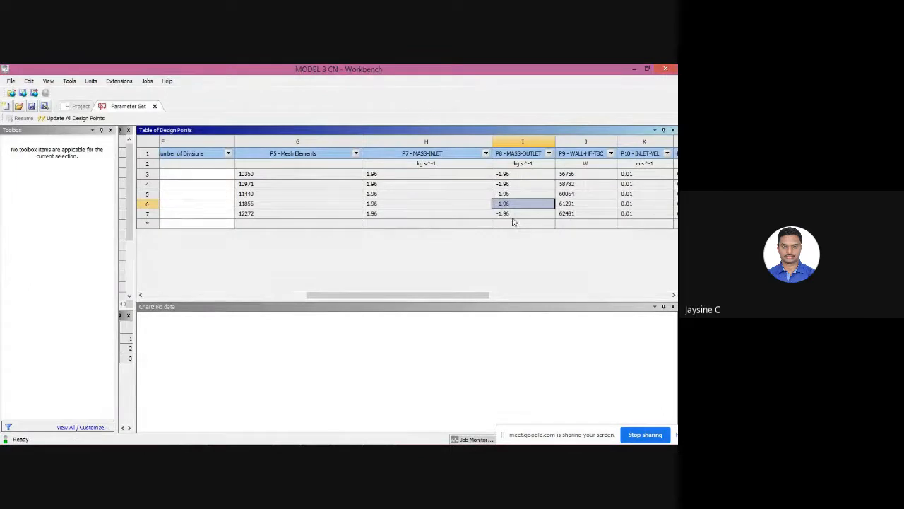
click(512, 215)
key(alt+Tab)
text(-1.9599611)
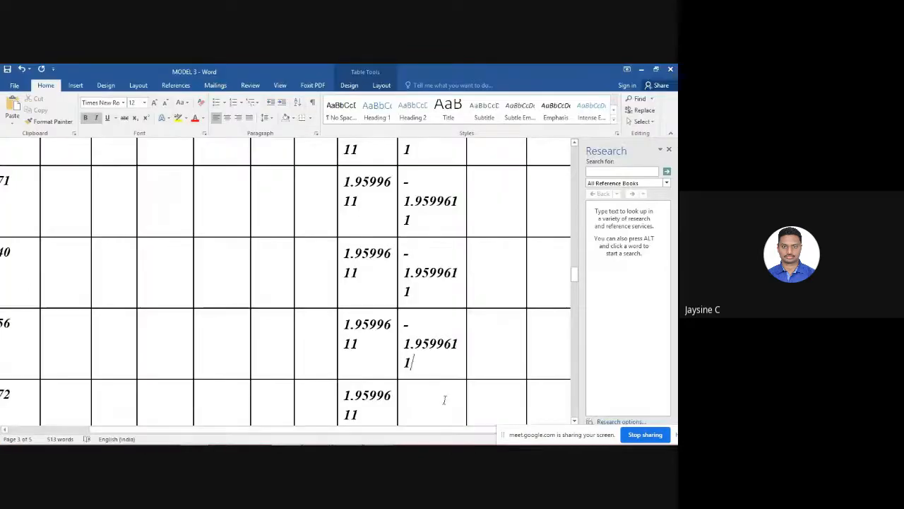
click(442, 404)
text(-1.9599611)
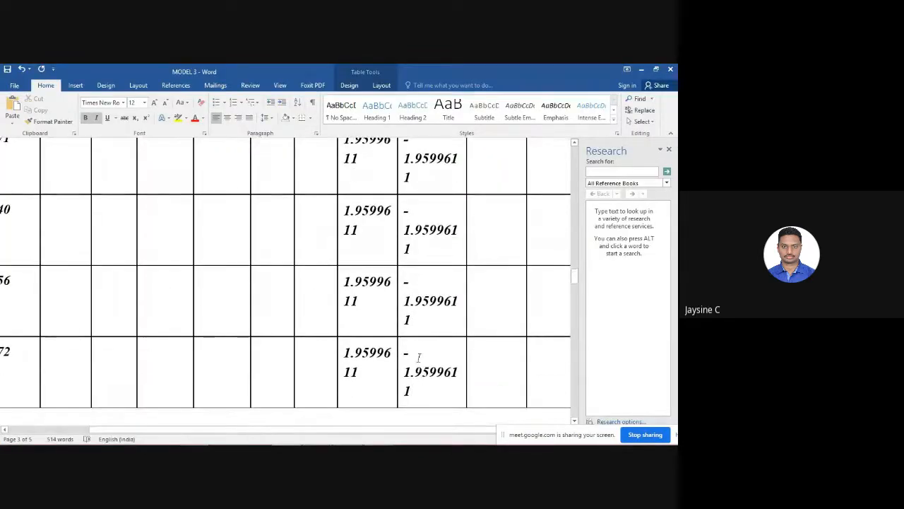
- Remove the minus signs from the m2 values in rows 2 to 5 of the grid independence table
key(BackSpace)
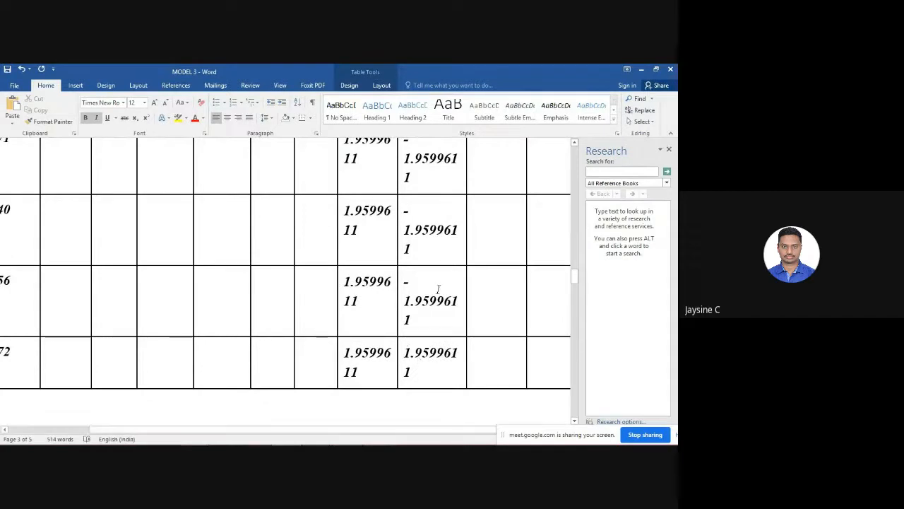
click(438, 287)
key(BackSpace)
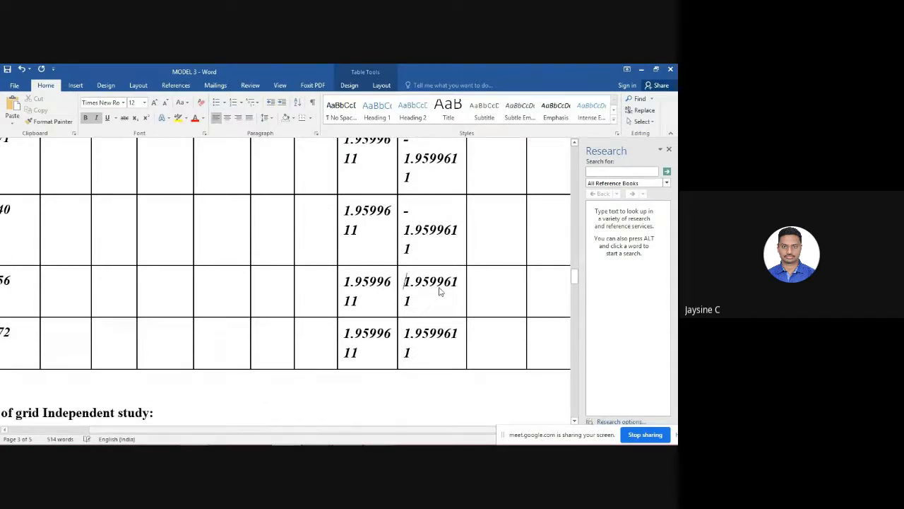
click(439, 212)
key(BackSpace)
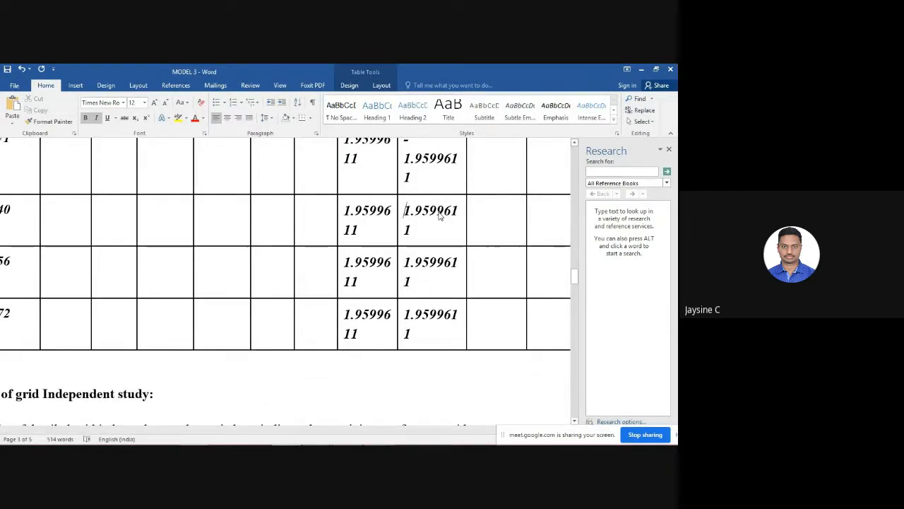
scroll(439, 212, up, 2)
click(437, 240)
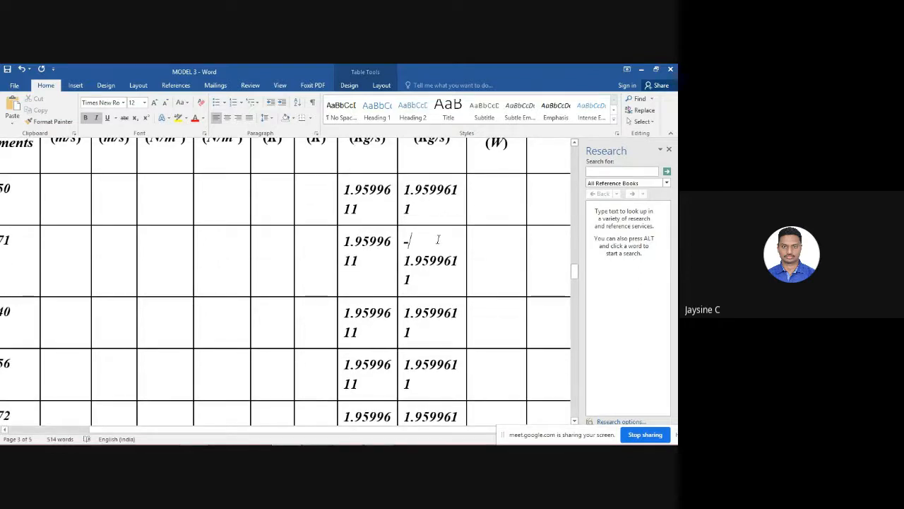
key(BackSpace)
scroll(402, 258, up, 12)
scroll(403, 259, down, 6)
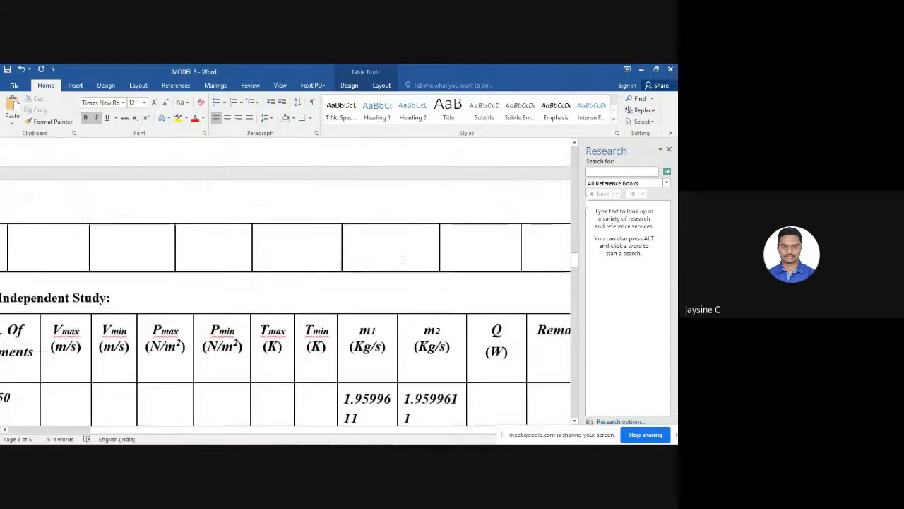
- Enter 1.9599611 without a minus sign in the Simulation row's m2 cell of the analytical comparison table
scroll(402, 259, down, 2)
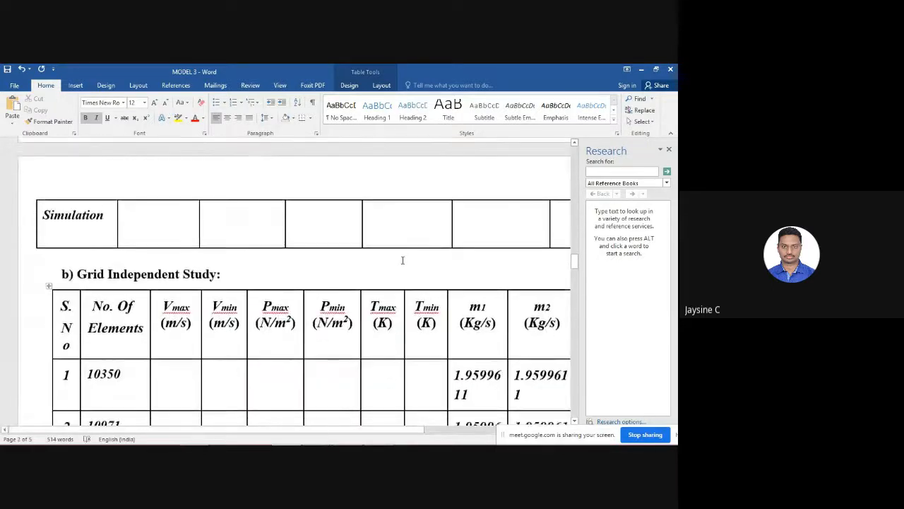
scroll(402, 260, up, 4)
scroll(403, 260, up, 2)
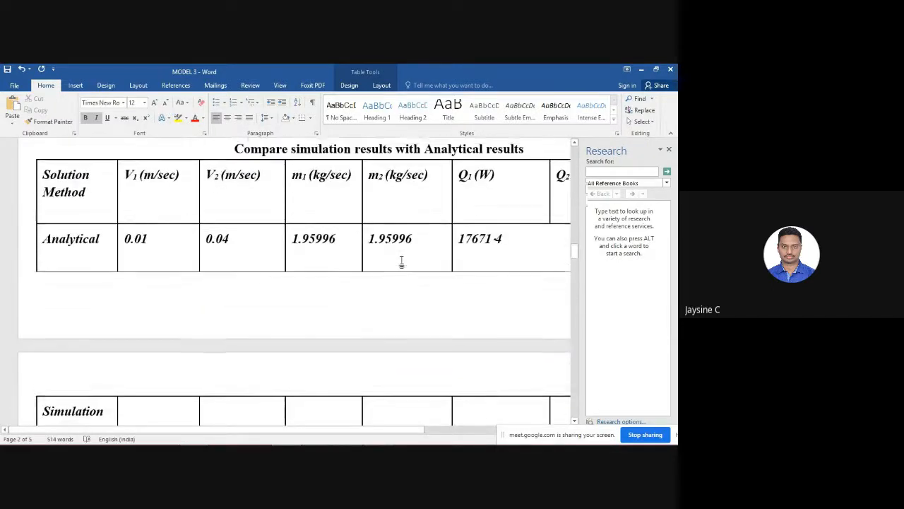
scroll(402, 260, down, 2)
click(389, 374)
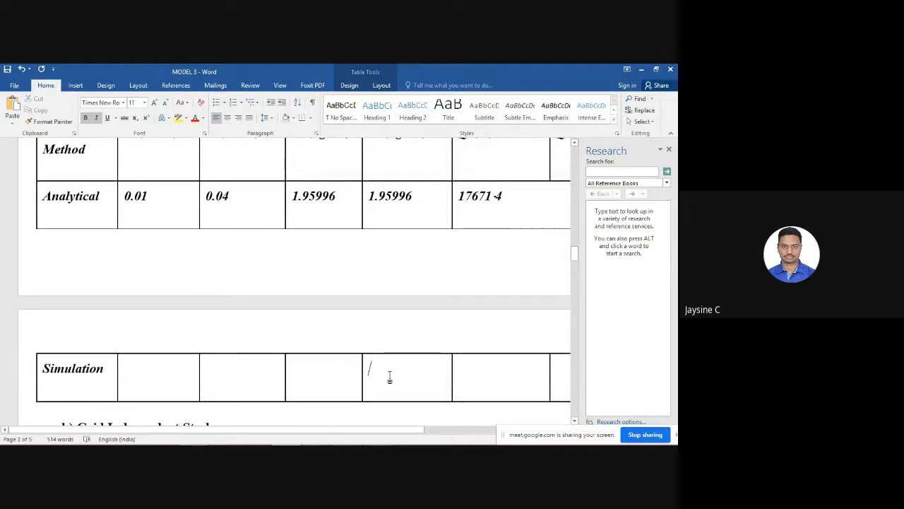
text(-1.9599611)
click(373, 368)
key(BackSpace)
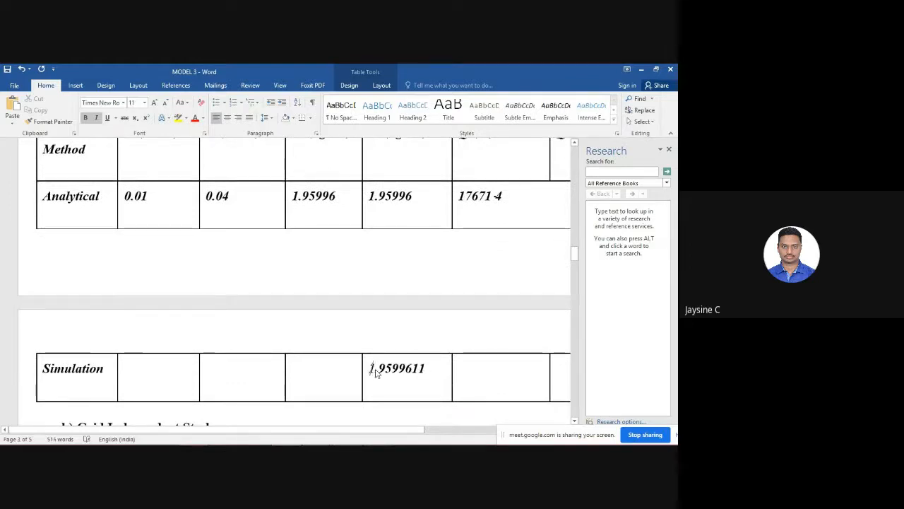
- Enter 1.9599611 without a minus sign in the Simulation row's m1 cell of the comparison table
click(328, 373)
text(-1.9599611)
click(299, 368)
key(BackSpace)
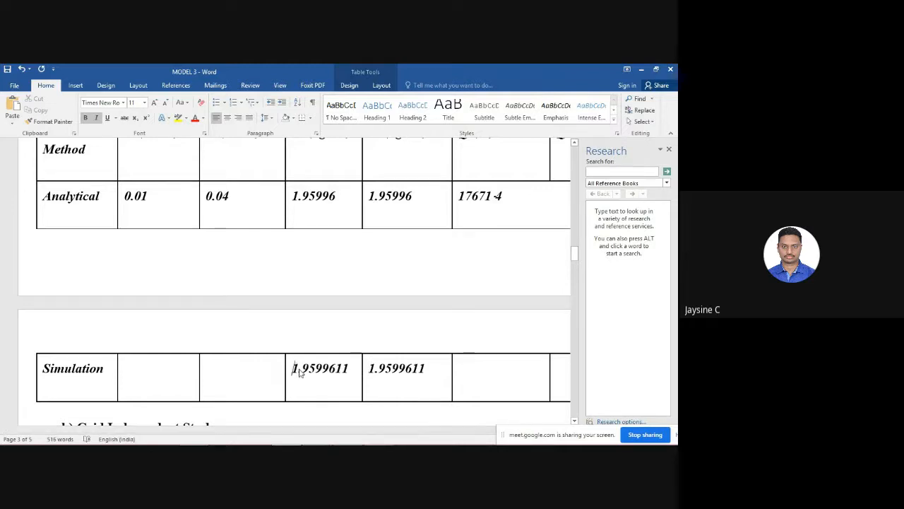
- Copy the DP 0 P10 - INLET-VEL value, 0.01, from Workbench into the first Vmin row of Word's grid independence table
scroll(372, 299, up, 2)
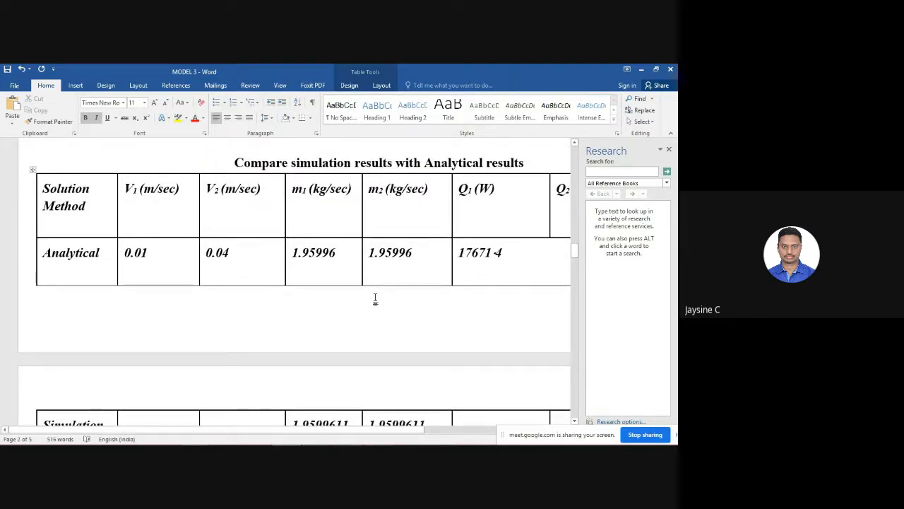
scroll(376, 298, down, 6)
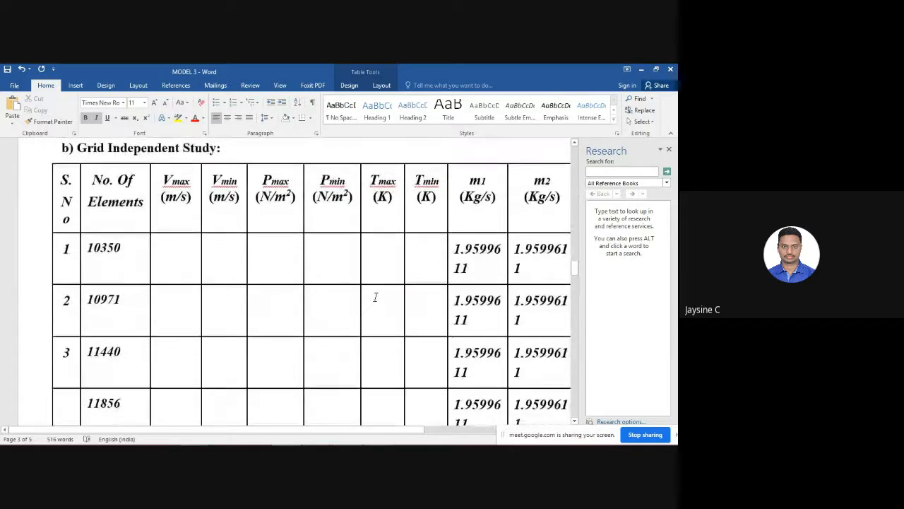
key(alt+Tab)
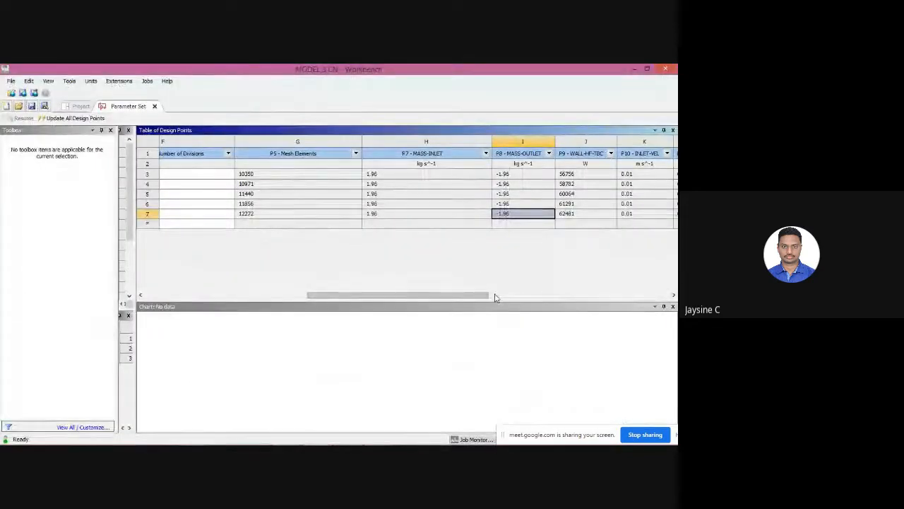
drag(480, 296, 504, 296)
key(alt+Tab)
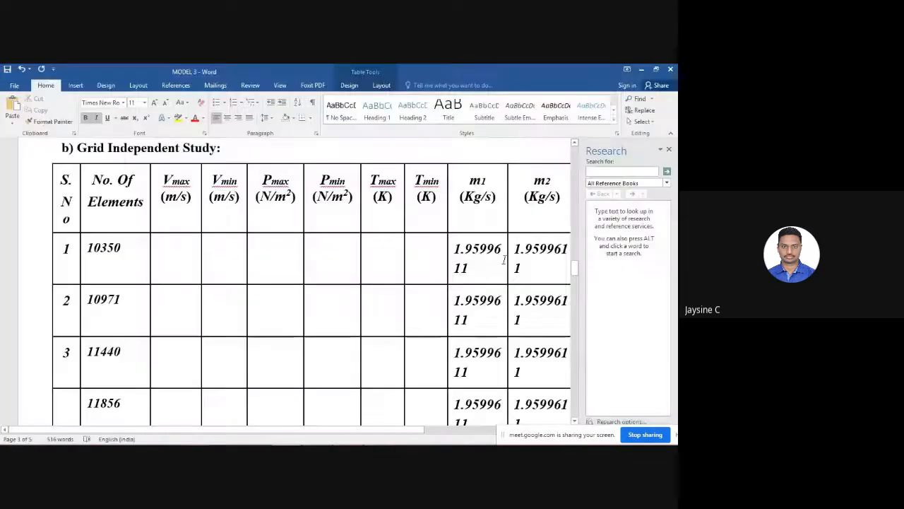
scroll(426, 220, up, 10)
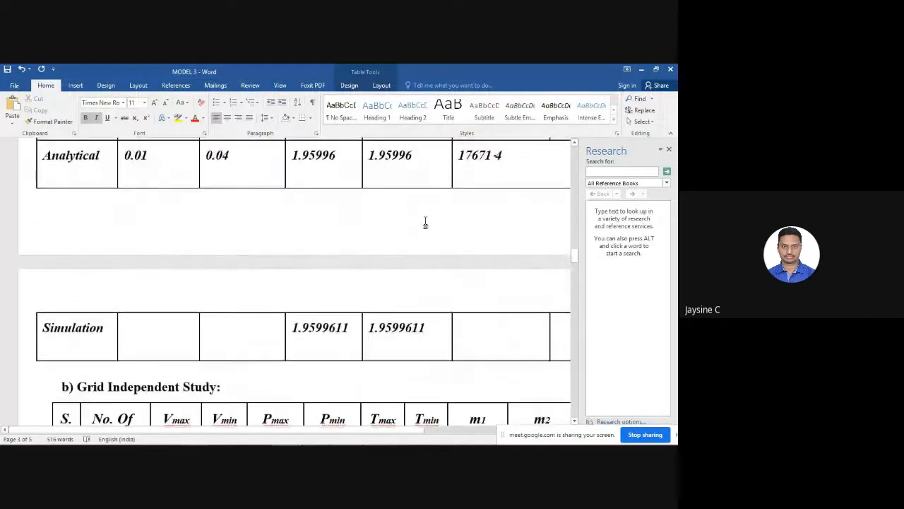
scroll(426, 219, down, 9)
scroll(426, 221, down, 1)
key(alt+Tab)
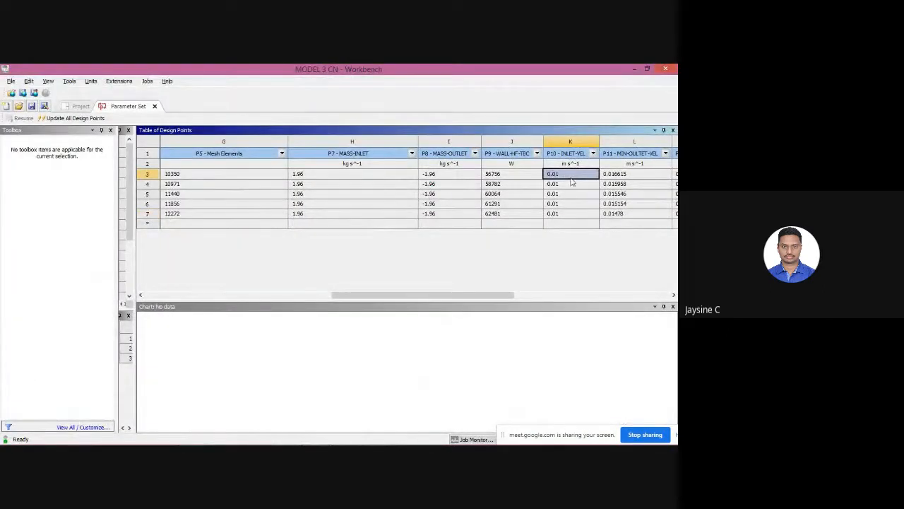
key(alt+Tab)
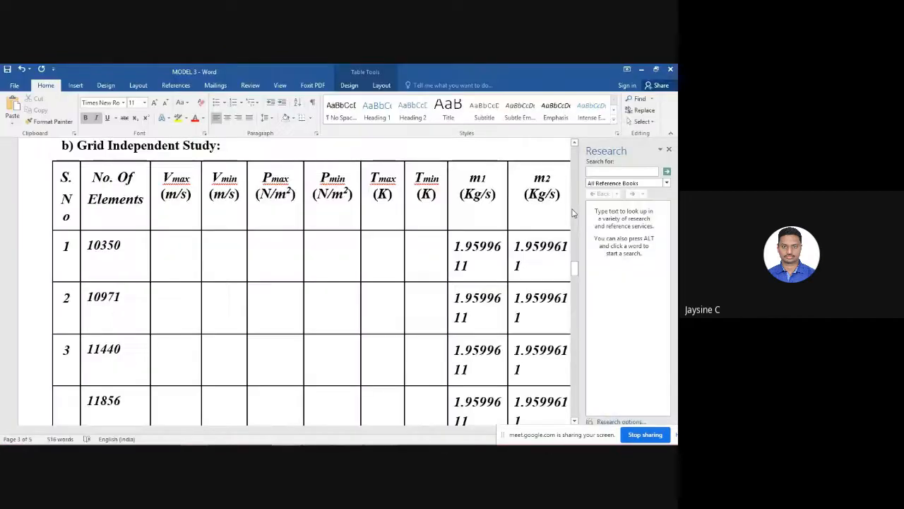
click(220, 245)
text(0.01)
- Fill Vmin rows 2 to 5 of the grid independence table with 0.01
click(227, 305)
text(0.01)
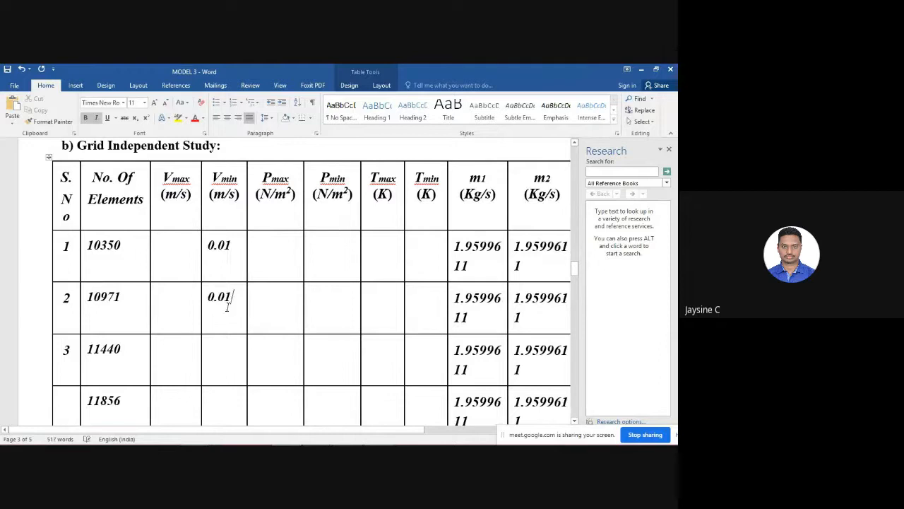
click(221, 373)
text(0.01)
click(224, 401)
text(0.01)
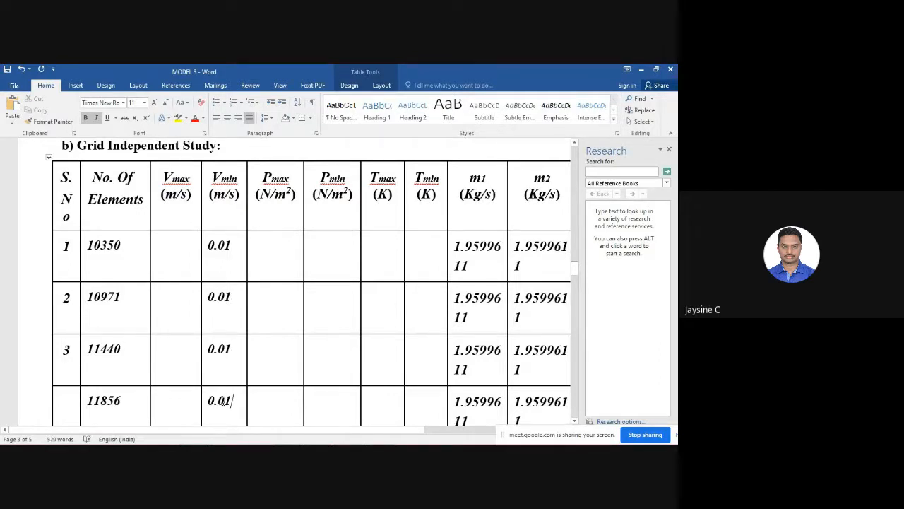
scroll(224, 381, down, 3)
text(0.01)
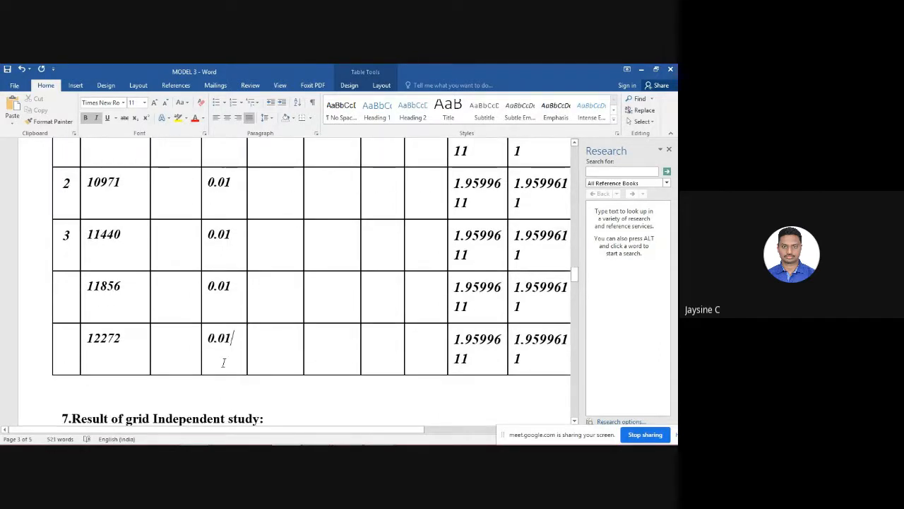
- Copy the DP 0 P12 - MAX-OUTPUT-VELOCITY value, 0.044588856, from Workbench into the first Vmax row in Word
key(alt+Tab)
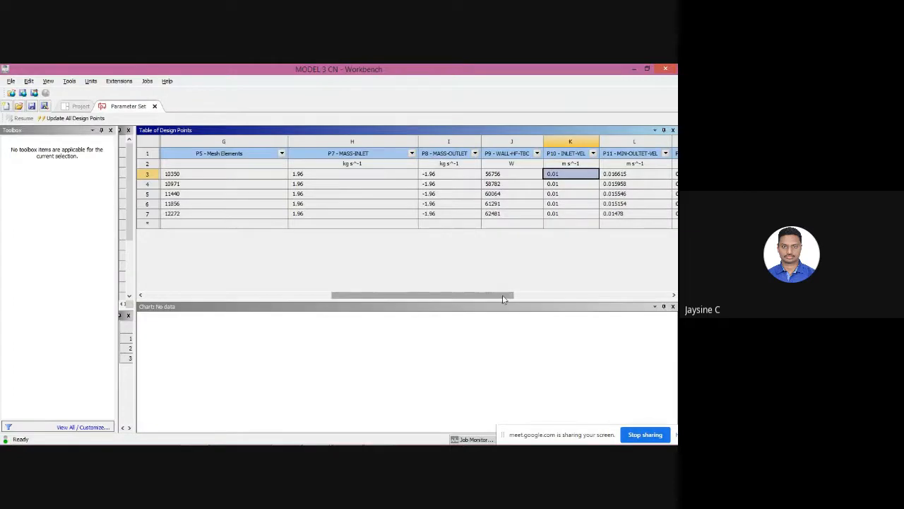
drag(513, 297, 591, 281)
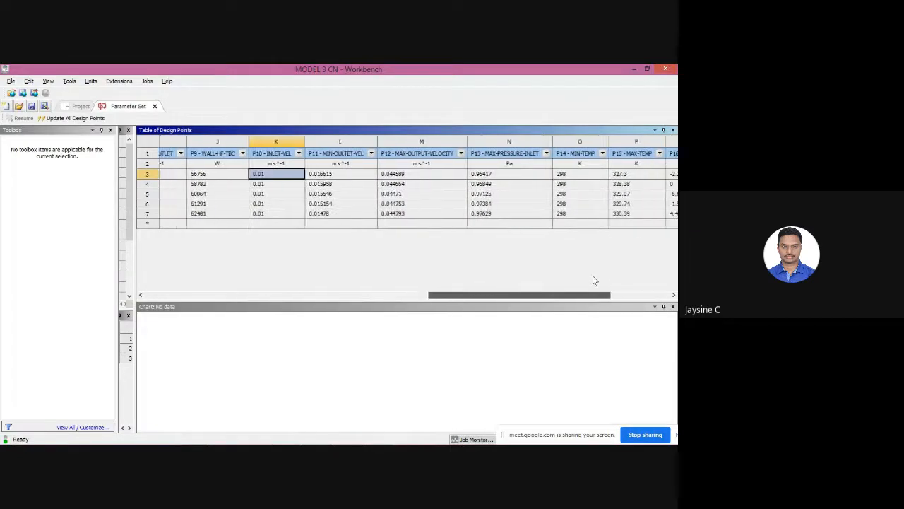
click(472, 176)
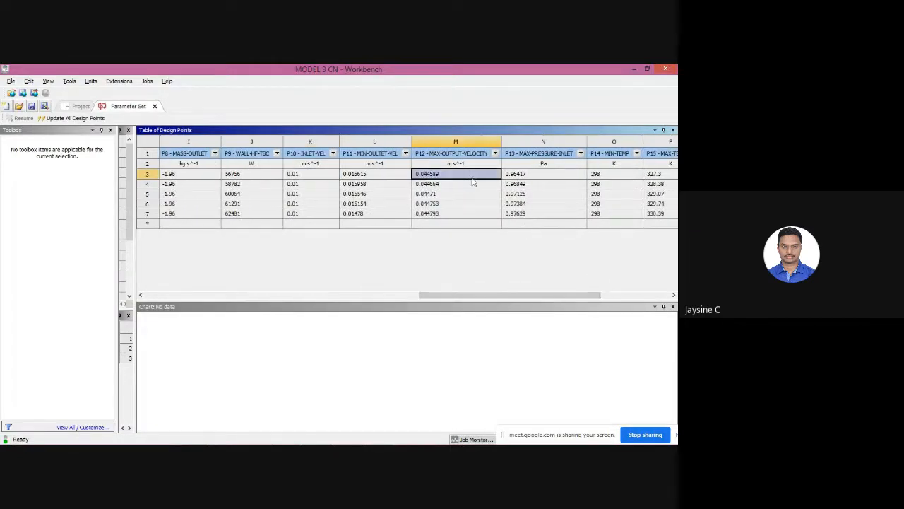
key(alt+Tab)
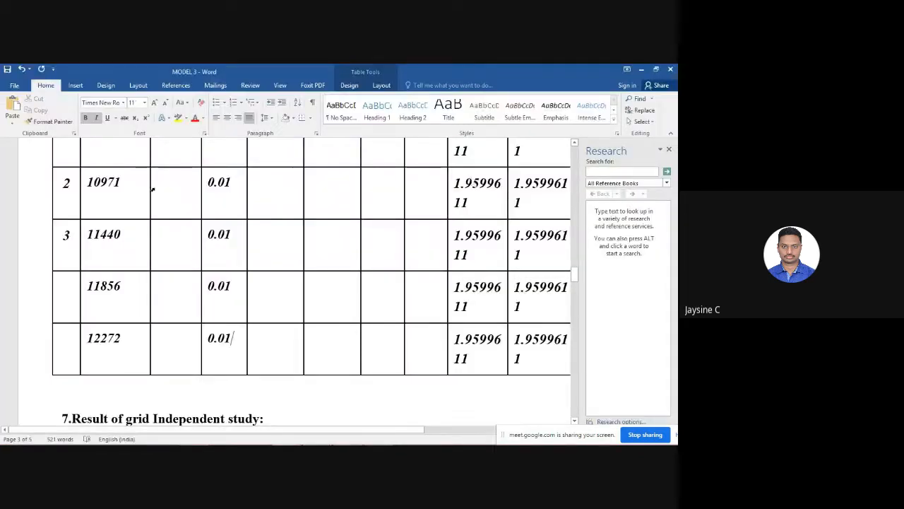
scroll(152, 189, up, 2)
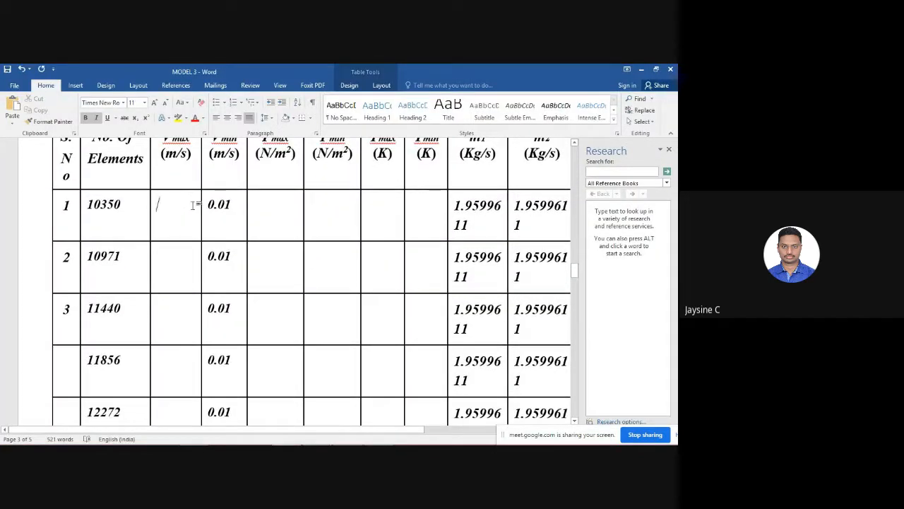
text(0.044588856)
- Fill Vmax row 2 in Word with the DP 1 MAX-OUTPUT-VELOCITY value from Workbench, 0.044663899
click(178, 255)
text(0.044588856)
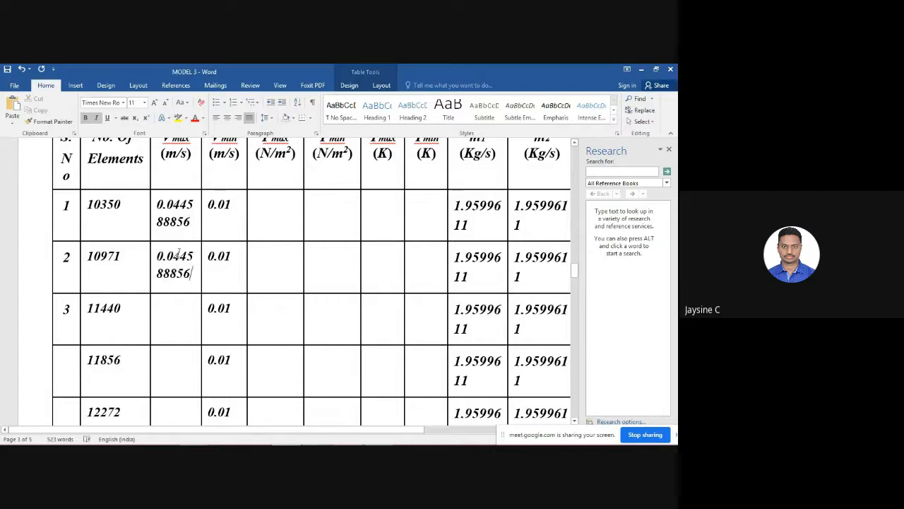
key(alt+Tab)
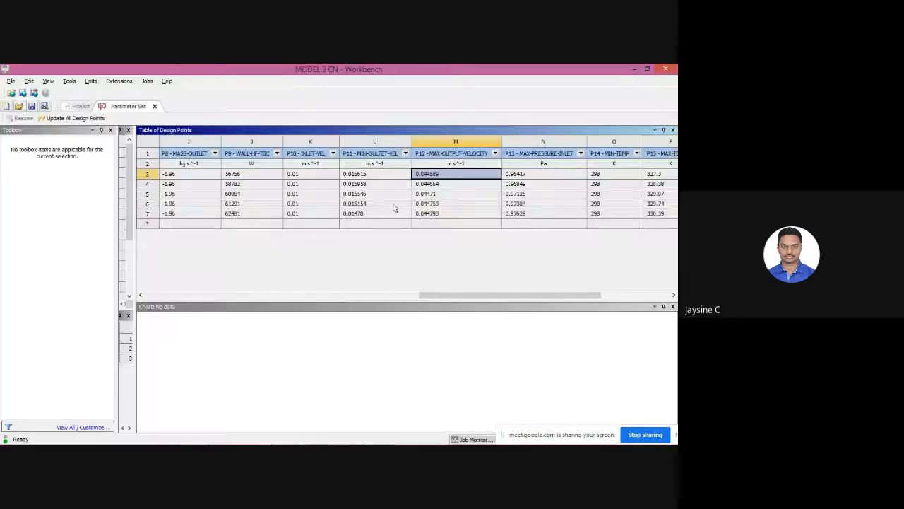
click(428, 184)
key(alt+Tab)
click(163, 259)
text(0.044663899)
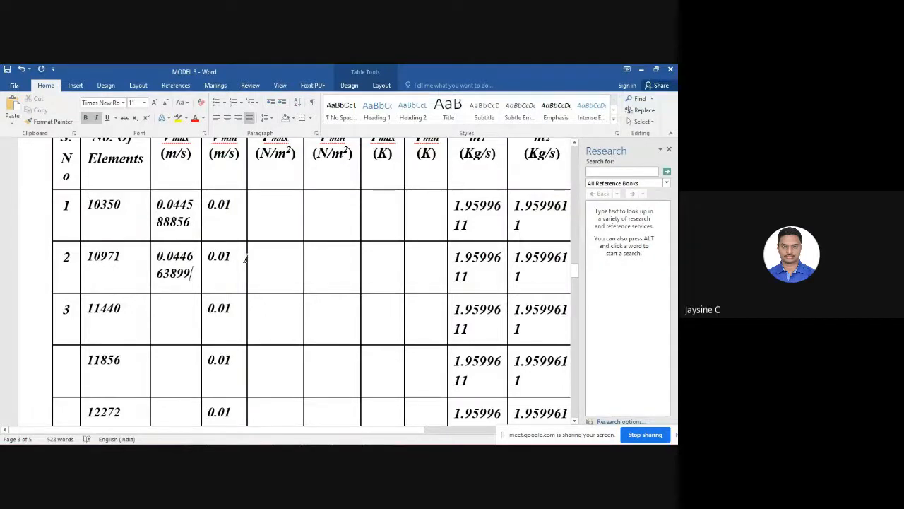
- Transfer the DP 2 MAX-OUTPUT-VELOCITY value, 0.044709902, from Workbench to Vmax row 3 in Word
key(alt+Tab)
click(426, 194)
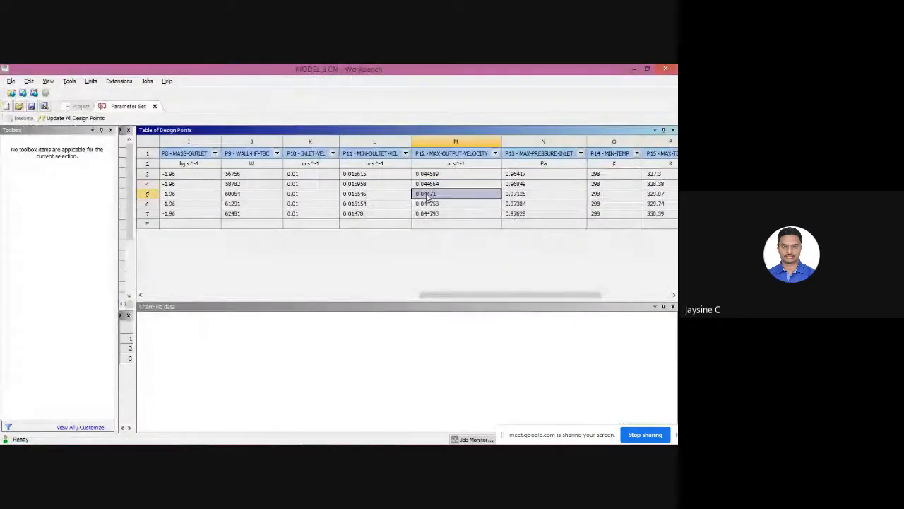
key(alt+Tab)
click(193, 305)
text(0.044709902)
- Transfer the DP 3 MAX-OUTPUT-VELOCITY value, 0.044752844, from Workbench to Vmax row 4 in Word
key(alt+Tab)
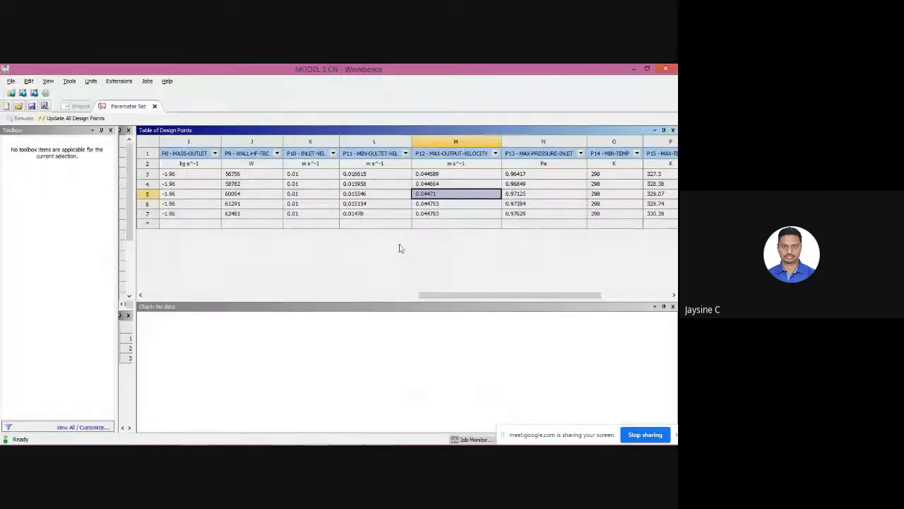
click(425, 205)
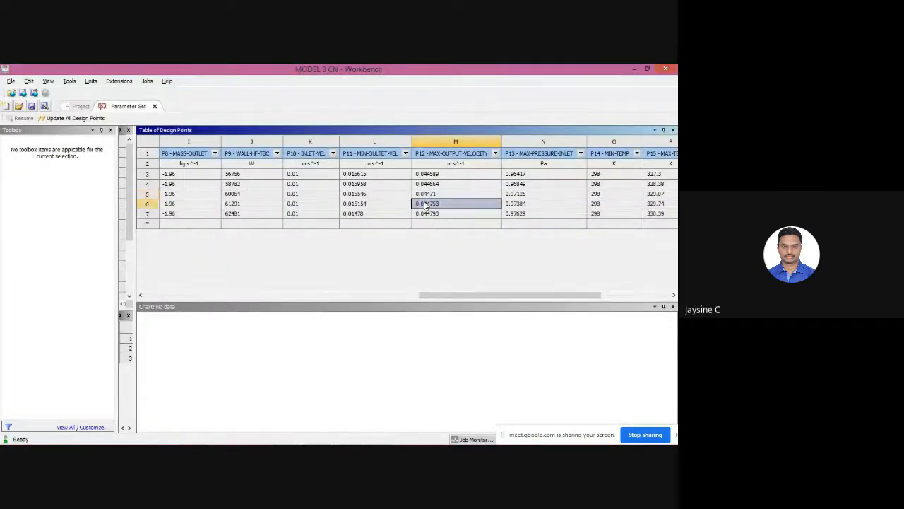
key(alt+Tab)
click(188, 366)
text(0.044752844)
- Transfer the DP 4 MAX-OUTPUT-VELOCITY value from Workbench to Vmax row 5 in Word
key(alt)
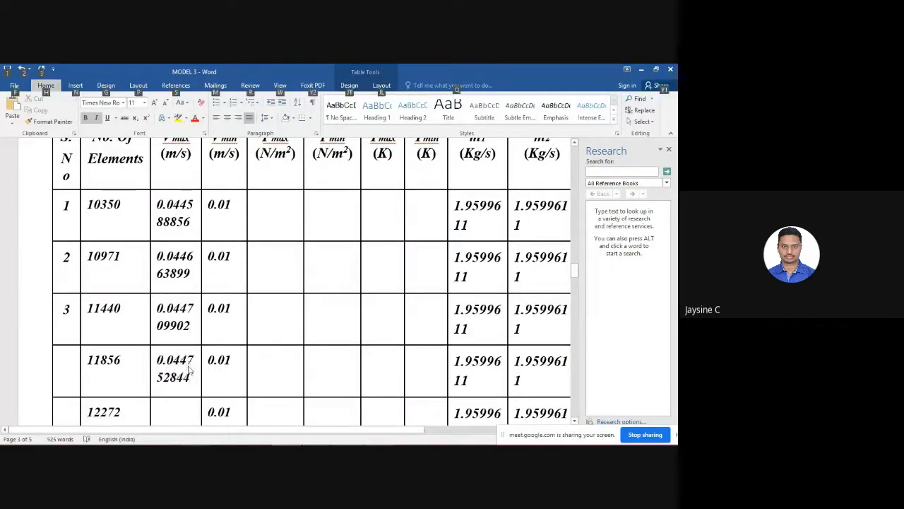
key(alt+Tab)
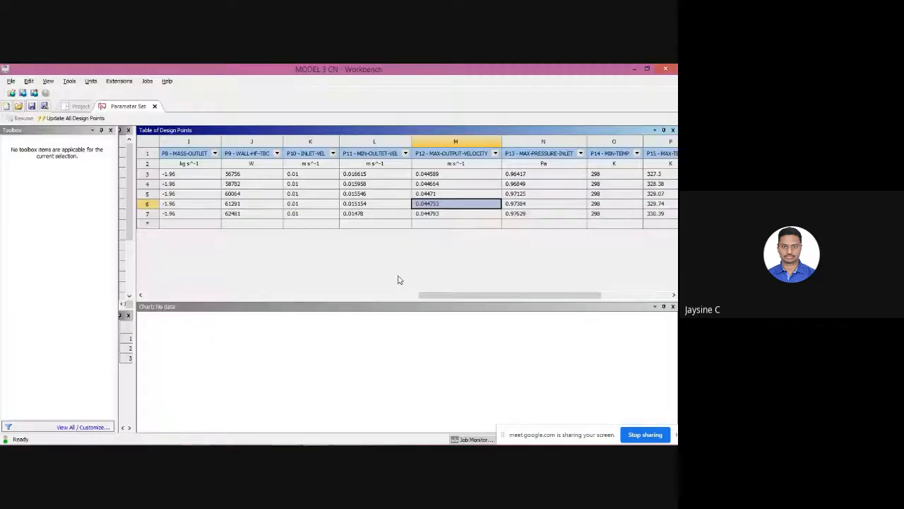
click(447, 216)
key(ctrl+c)
key(alt+Tab)
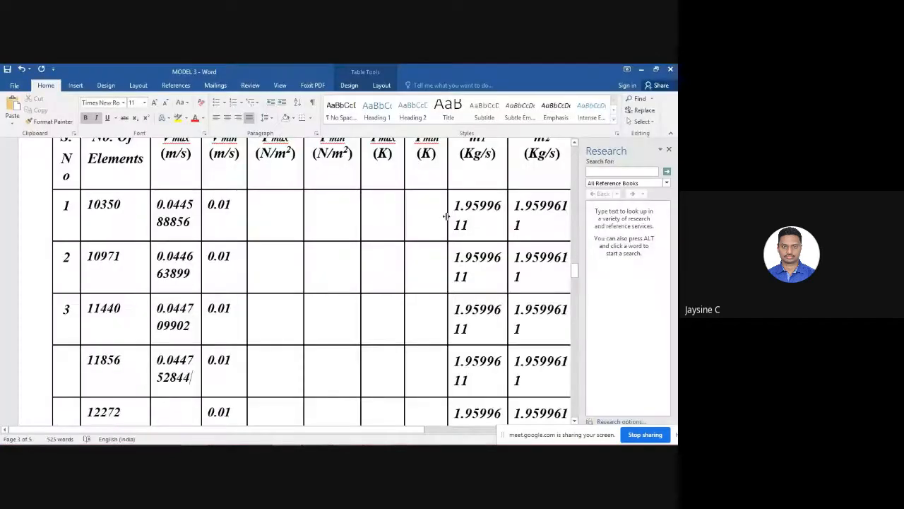
click(185, 412)
key(ctrl+v)
- Copy the DP 0 P13 - MAX-PRESSURE-INLET value, 0.9641667, from Workbench into the first Pmax row in Word
scroll(290, 341, up, 3)
key(alt+Tab)
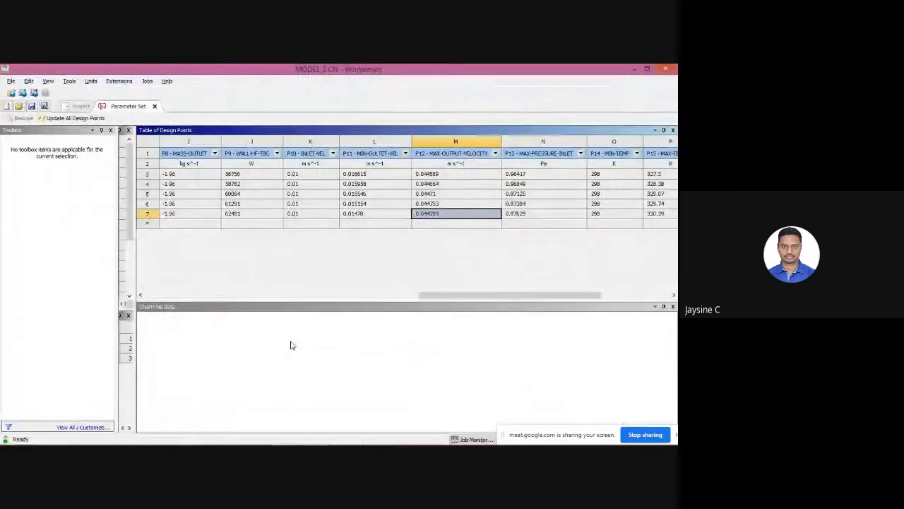
click(528, 178)
key(alt+Tab)
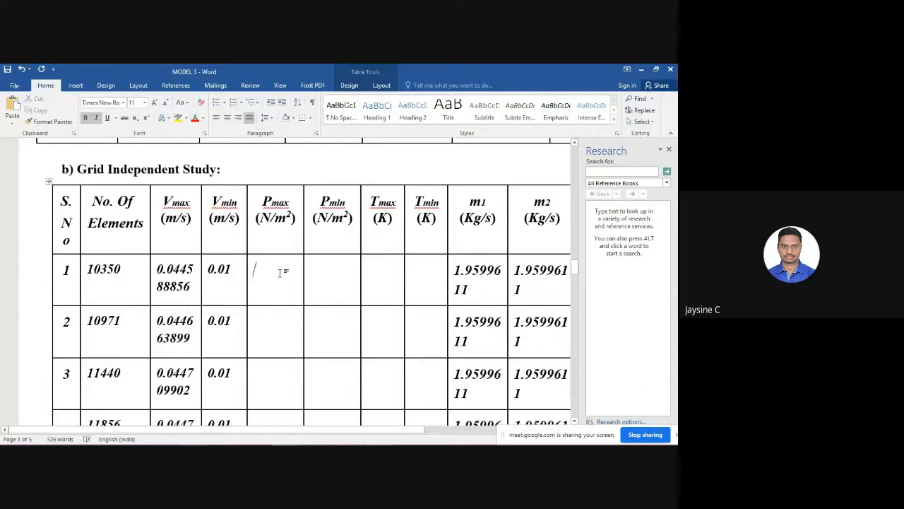
key(ctrl+v)
- Transfer the DP 1 MAX-PRESSURE-INLET value from Workbench to Pmax row 2 in Word, and return to Workbench
key(alt+Tab)
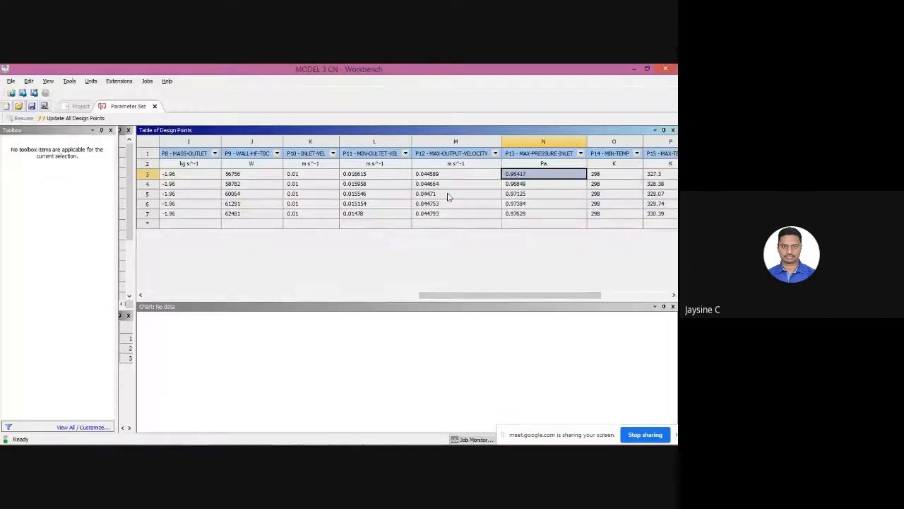
click(511, 185)
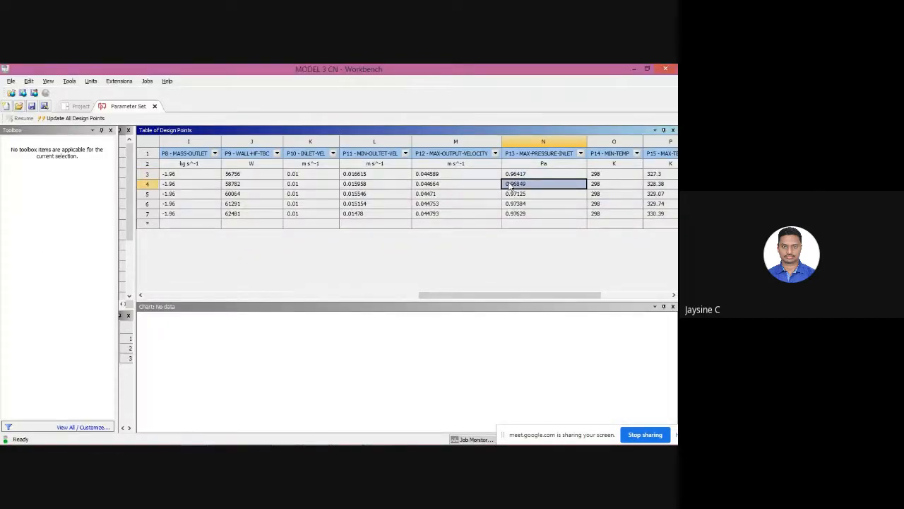
key(alt+Tab)
click(277, 329)
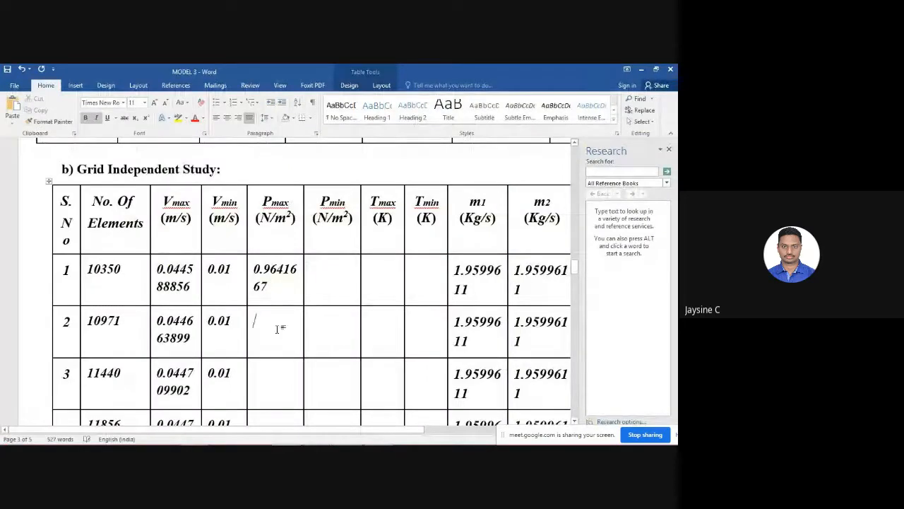
key(ctrl+v)
key(alt+Tab)
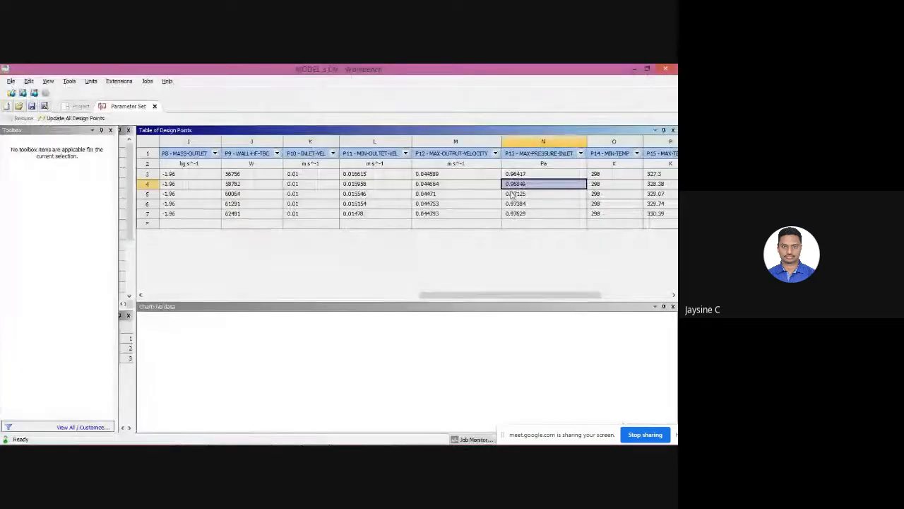
- Transfer the DP 2 MAX-PRESSURE-INLET value, 0.97125471, from Workbench to Pmax row 3 in Word
click(512, 193)
key(alt+Tab)
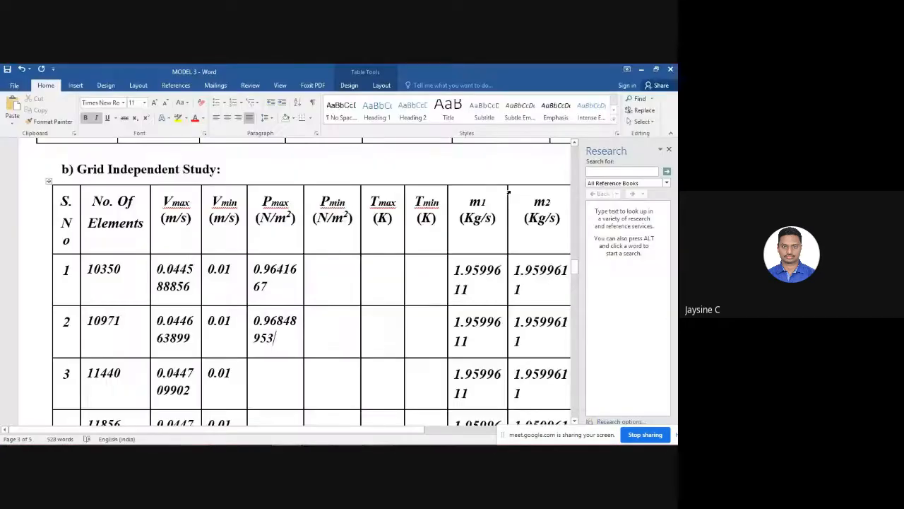
click(273, 368)
key(ctrl+v)
- Transfer the DP 3 MAX-PRESSURE-INLET value, 0.97383624, from Workbench to Pmax row 4 in Word
key(alt+Tab)
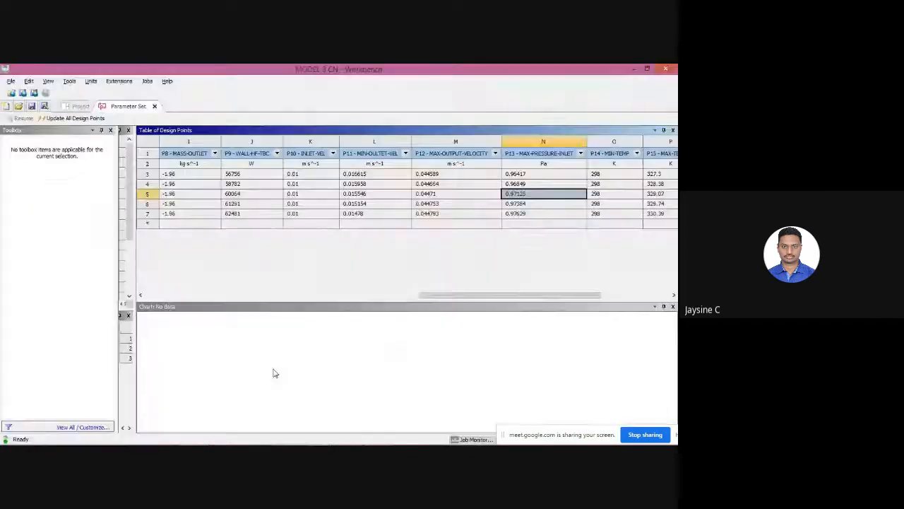
click(518, 205)
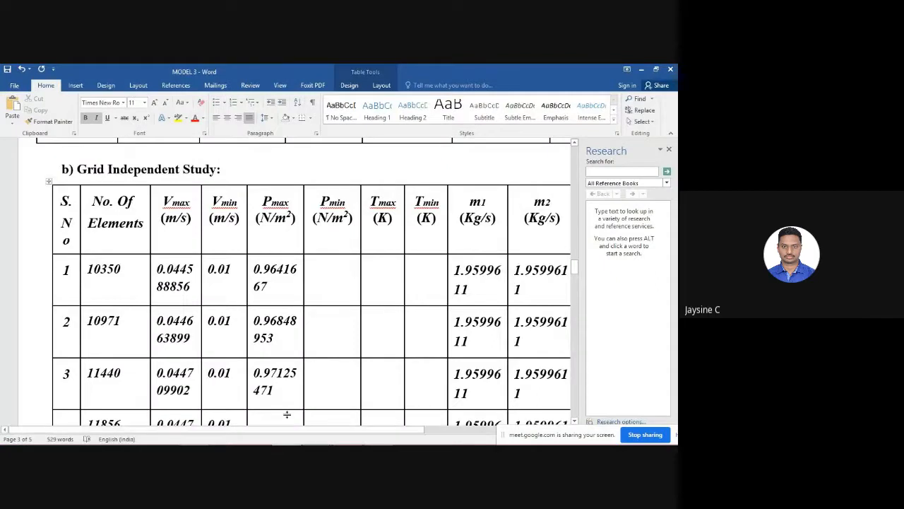
scroll(280, 369, down, 3)
key(ctrl+v)
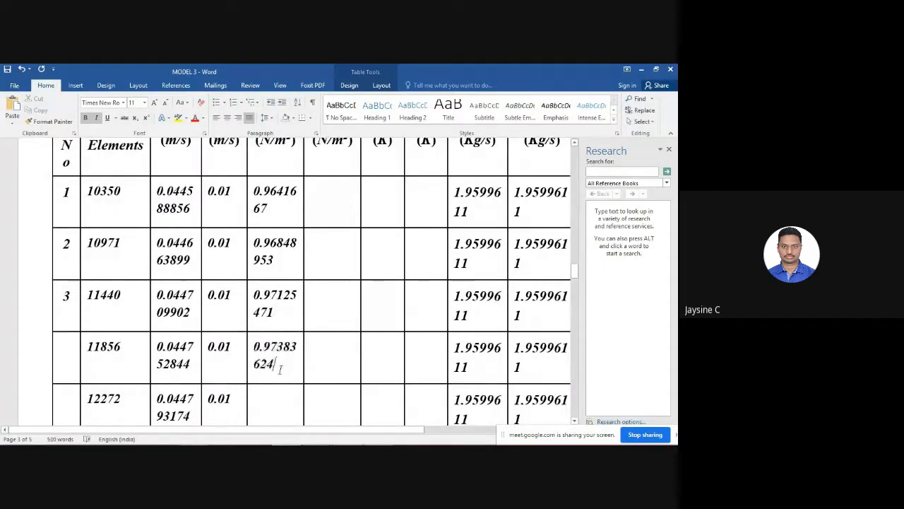
- Transfer the DP 4 MAX-PRESSURE-INLET value, 0.9762888, from Workbench to Pmax row 5 in Word
key(alt+Tab)
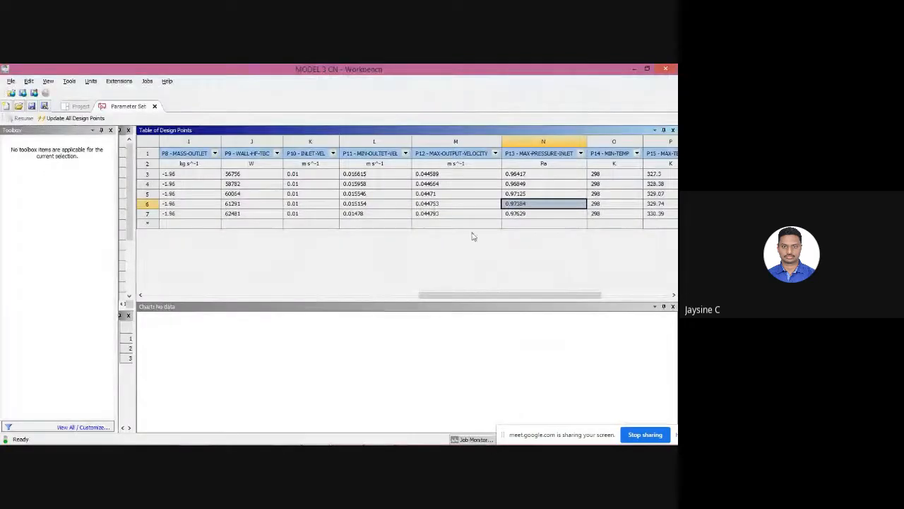
click(527, 213)
key(alt+Tab)
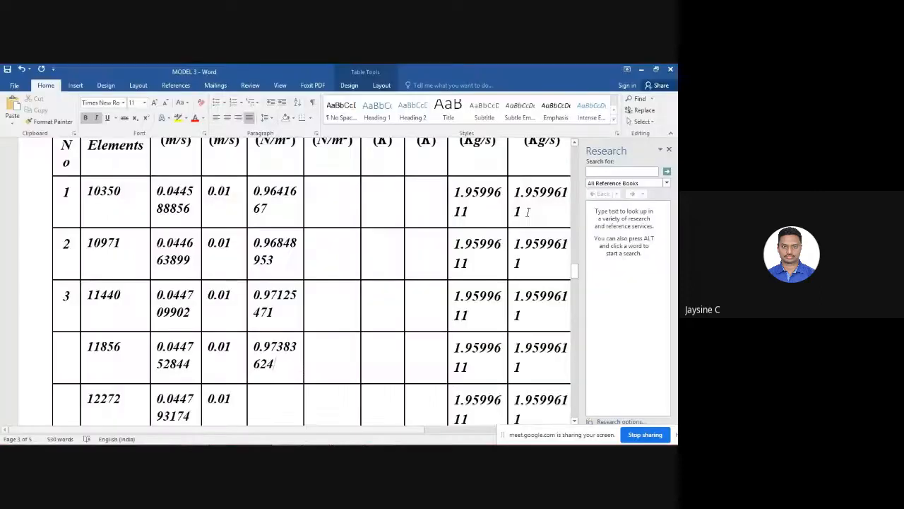
text(0.9762888)
scroll(289, 397, down, 3)
scroll(289, 397, up, 2)
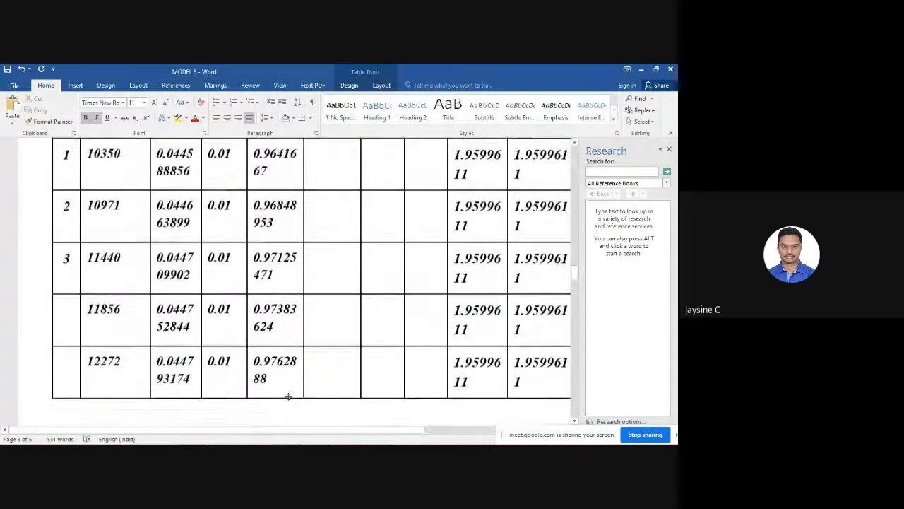
- Enter 0 as the Pmin value in all five rows of the grid independent study table
ctrl+scroll(289, 397, down, 2)
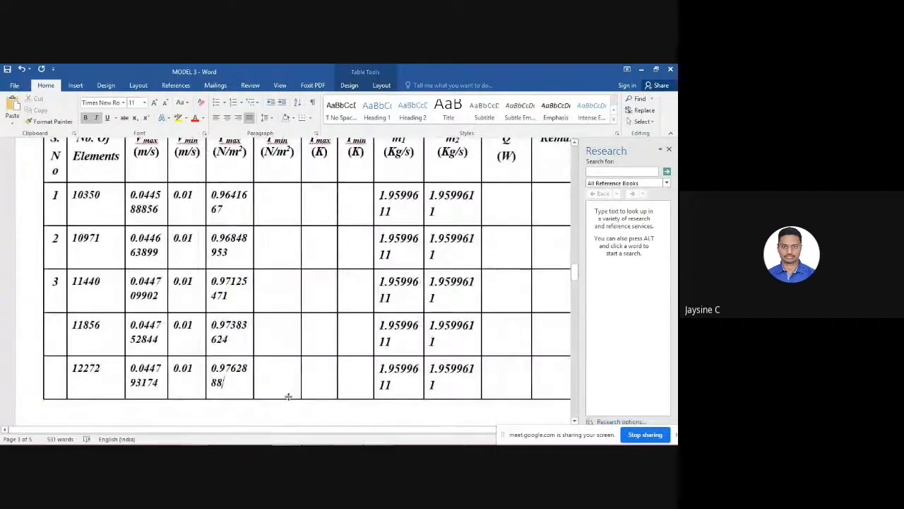
ctrl+scroll(288, 397, down, 2)
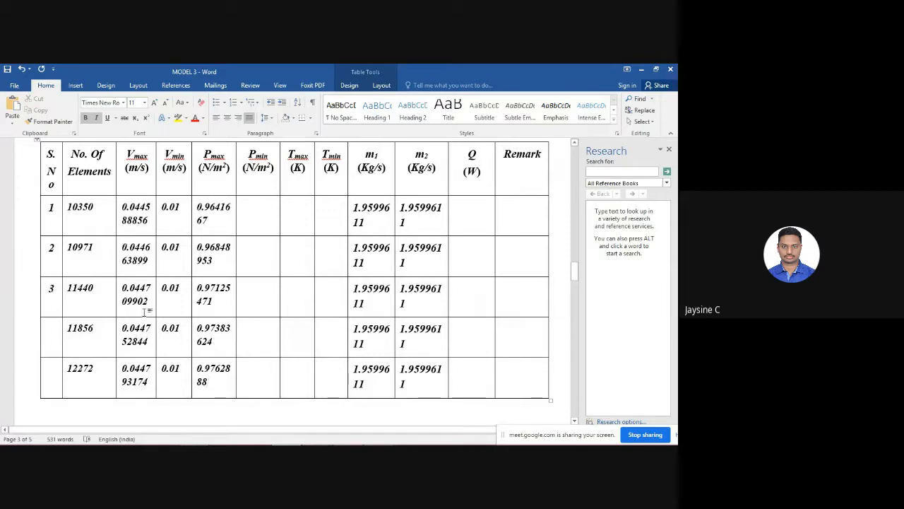
click(255, 207)
text(0)
click(256, 247)
text(0)
click(248, 296)
text(00)
click(248, 373)
text(0)
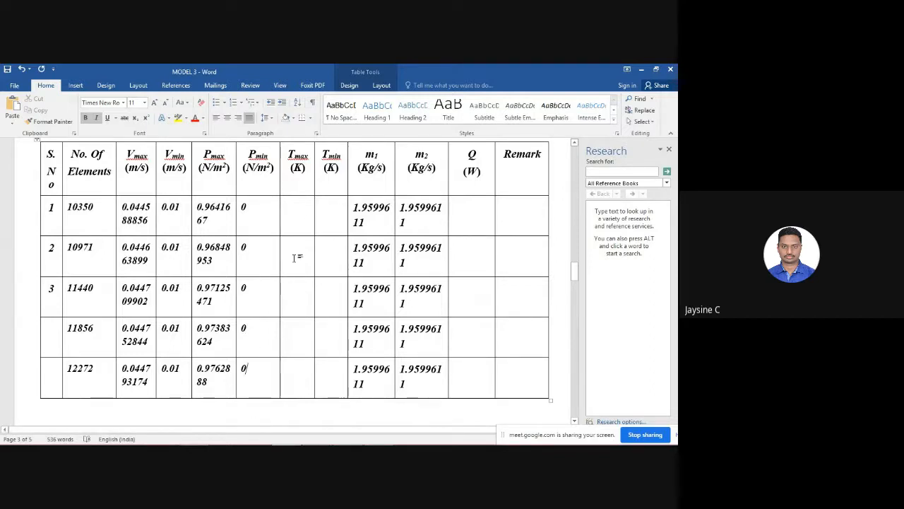
- Transfer the DP 0 P15 - MAX-TEMP value, 327.29572, from Workbench to Tmax row 1 in Word
key(alt+Tab)
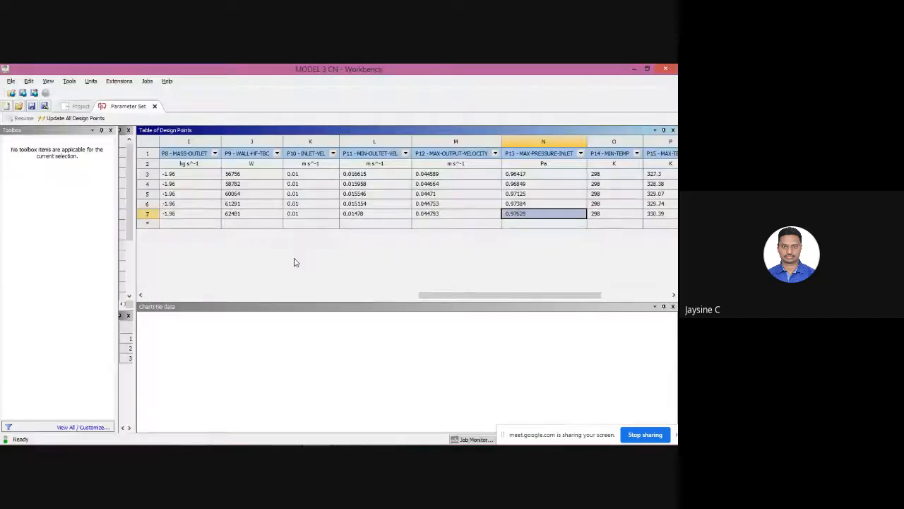
click(609, 294)
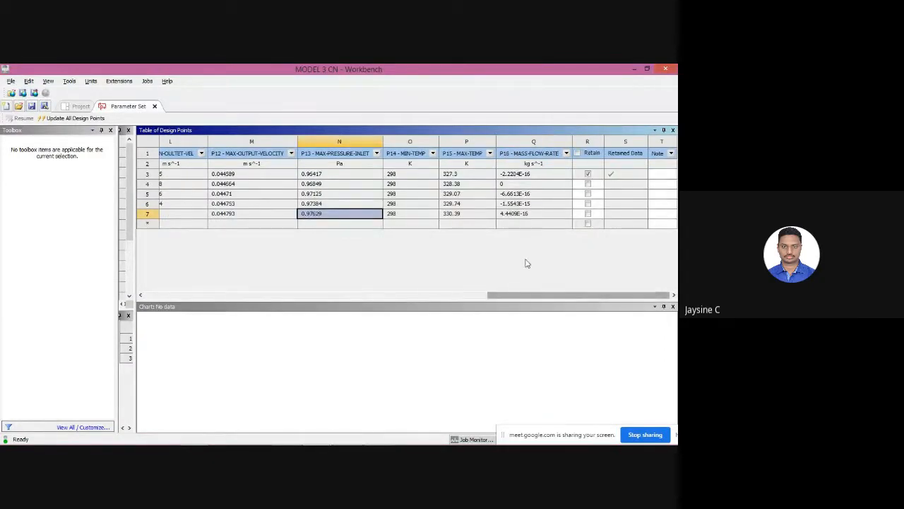
click(461, 183)
click(459, 176)
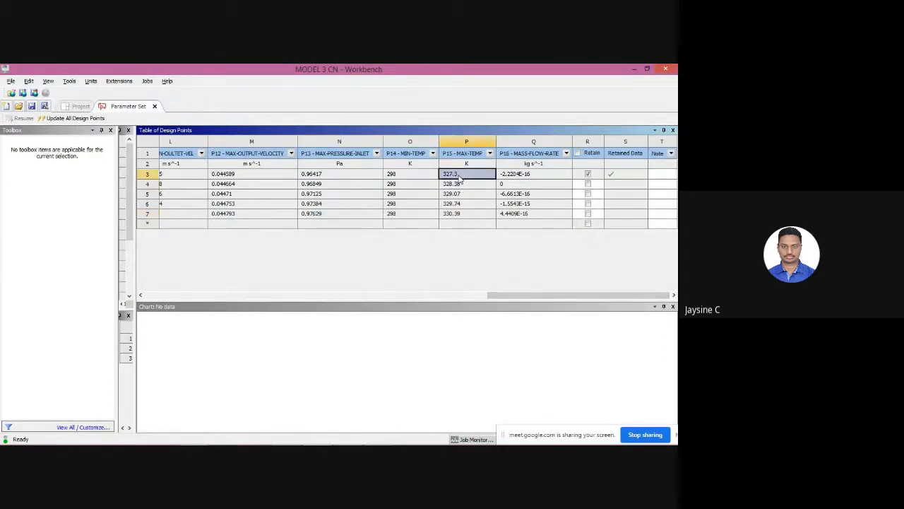
key(alt+Tab)
click(281, 221)
click(294, 219)
text(327.29572)
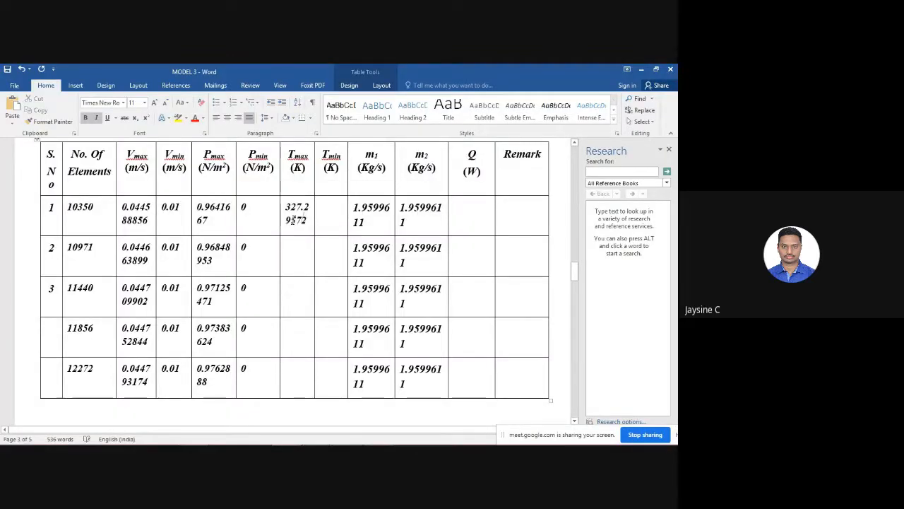
- Transfer the DP 1 MAX-TEMP value, 328.37772, from Workbench to Tmax row 2 in Word
key(alt+Tab)
click(454, 184)
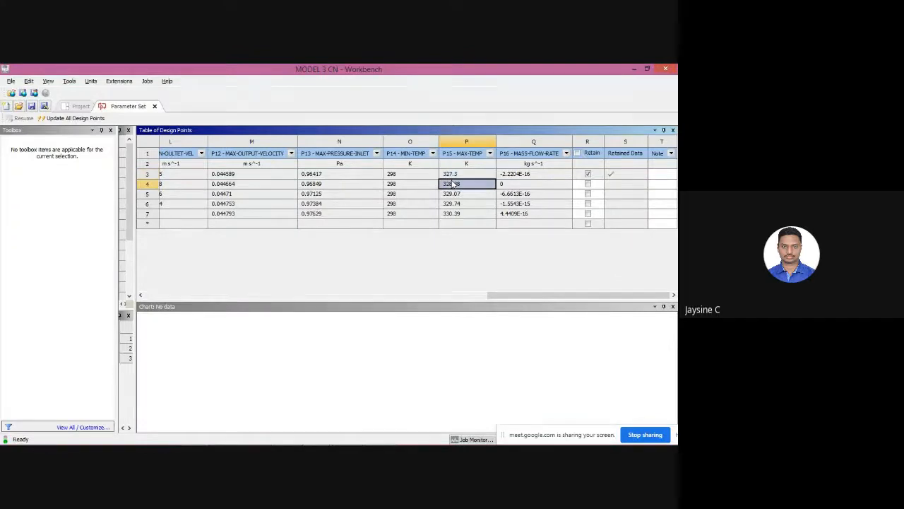
key(alt+Tab)
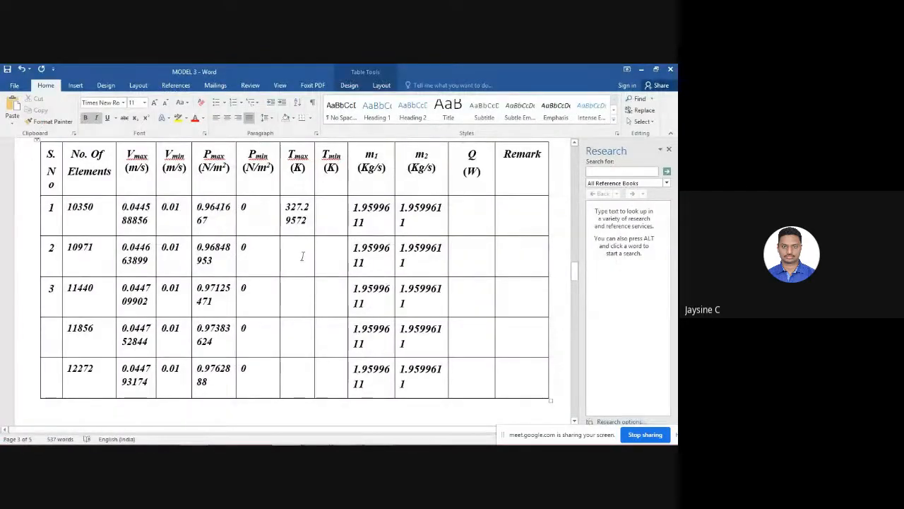
text(328.97778)
- Transfer the DP 2 MAX-TEMP value, 329.07056, from Workbench to Tmax row 3 in Word
key(alt+Tab)
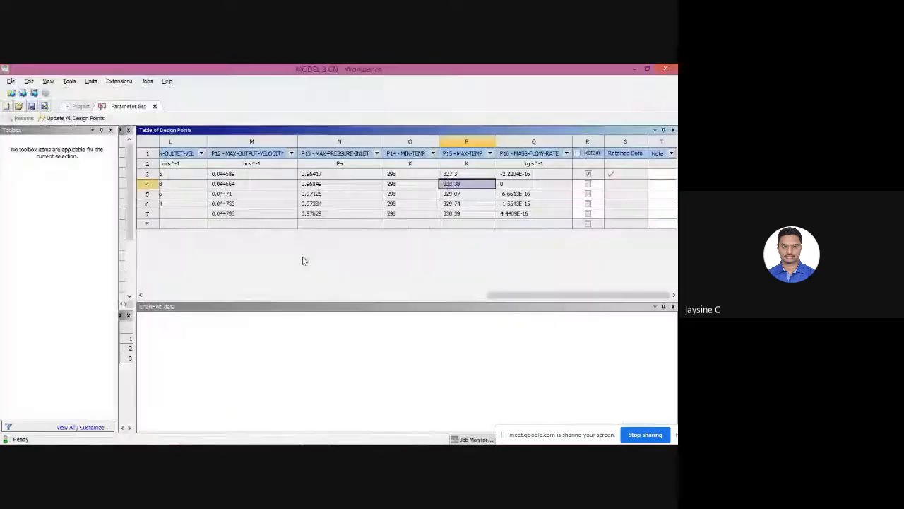
click(452, 195)
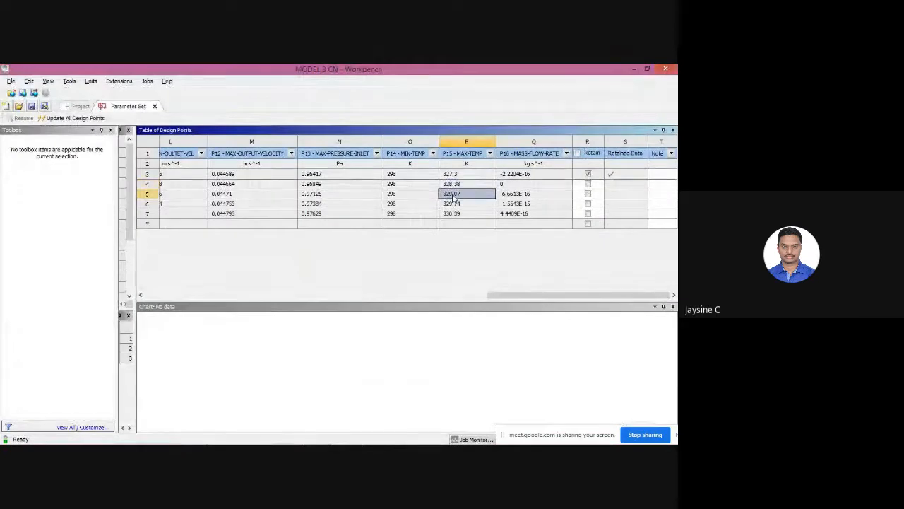
key(alt+Tab)
click(297, 297)
text(329.07056)
- Transfer the DP 3 MAX-TEMP value, 329.74136, from Workbench to Tmax row 4 in Word
key(alt+Tab)
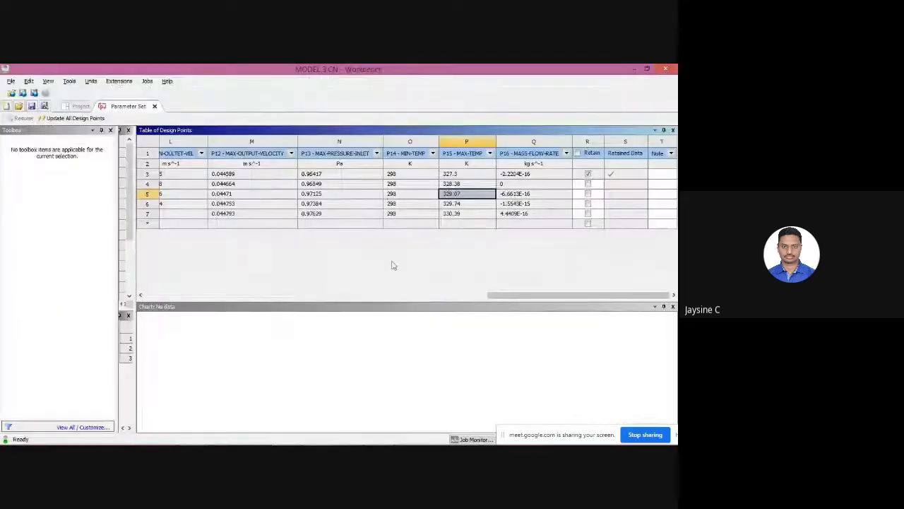
click(463, 204)
key(alt+Tab)
click(296, 326)
text(329.74156)
- Transfer the DP 4 MAX-TEMP value, 330.39499, from Workbench to Tmax row 5 in Word
key(alt+Tab)
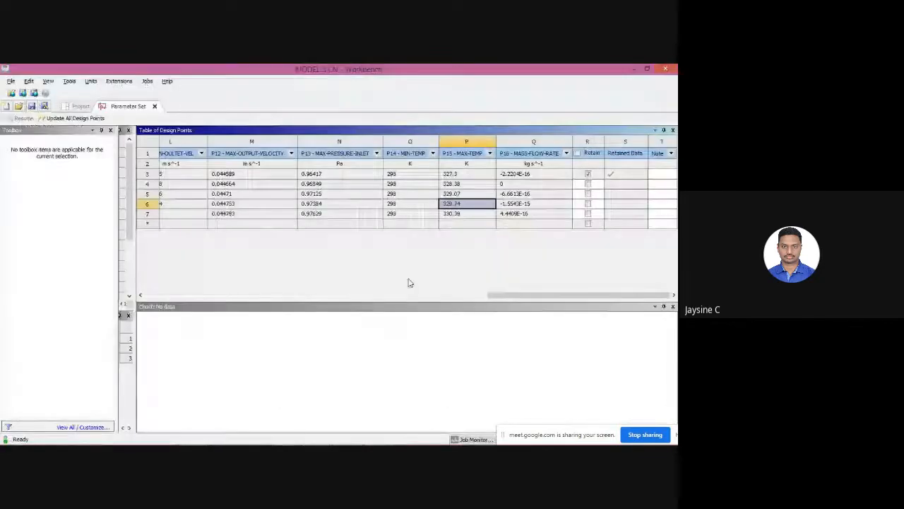
click(446, 213)
key(alt+Tab)
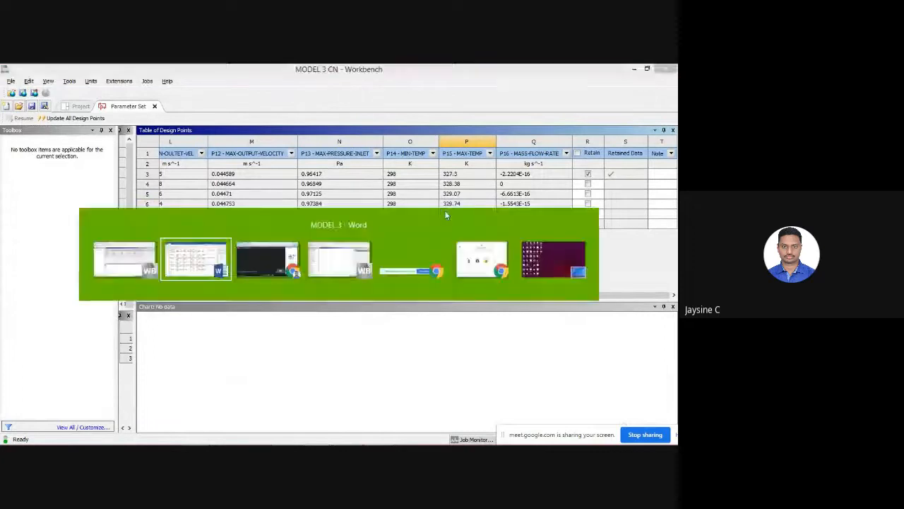
click(295, 378)
text(330.39499)
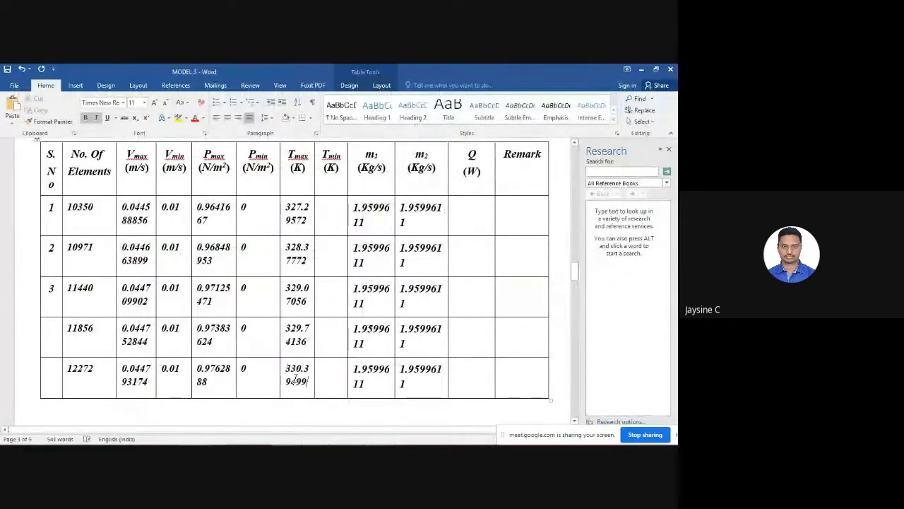
- Fill all five Tmin rows in Word with the Workbench MIN-TEMP value, 298, and save the report
key(alt+Tab)
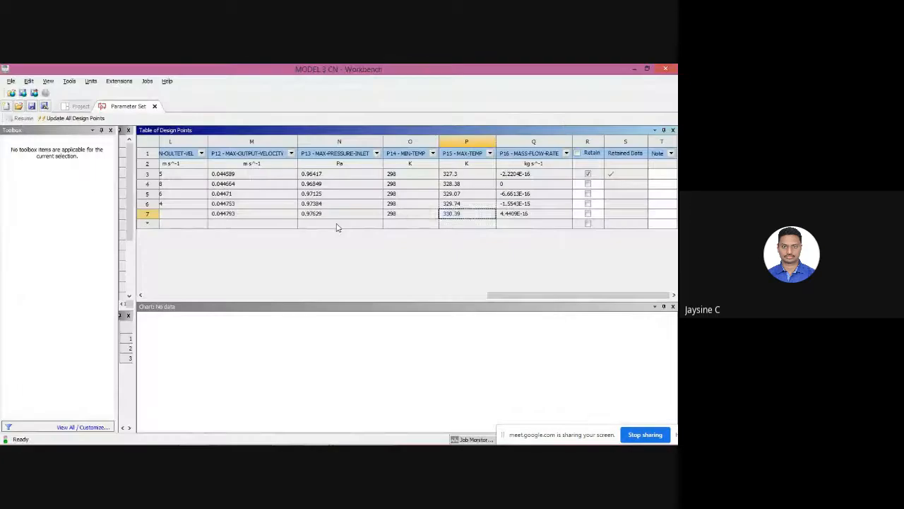
click(410, 175)
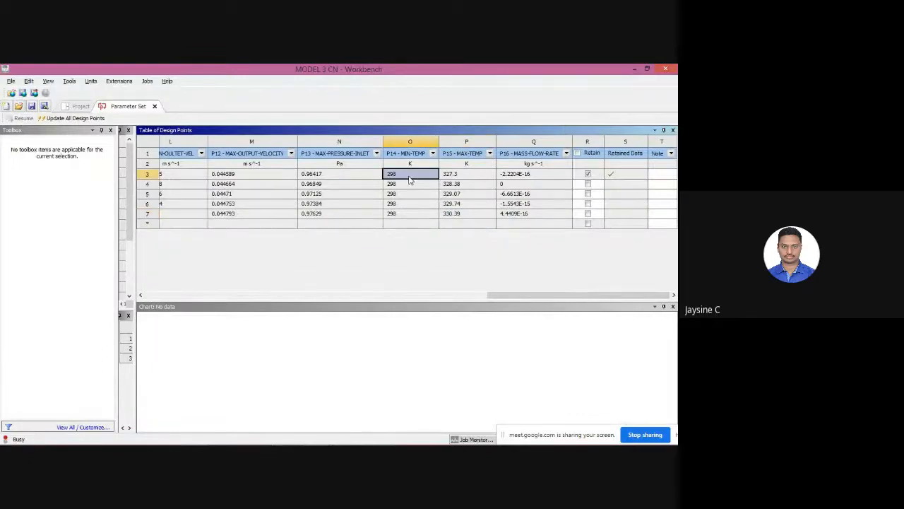
key(alt+Tab)
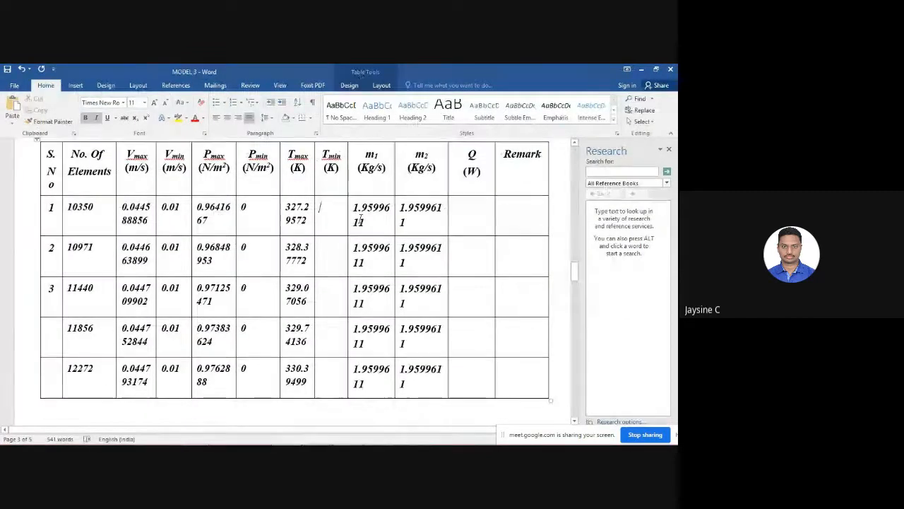
text(298)
click(329, 246)
text(298)
click(329, 285)
text(298)
text(298)
click(330, 370)
text(298)
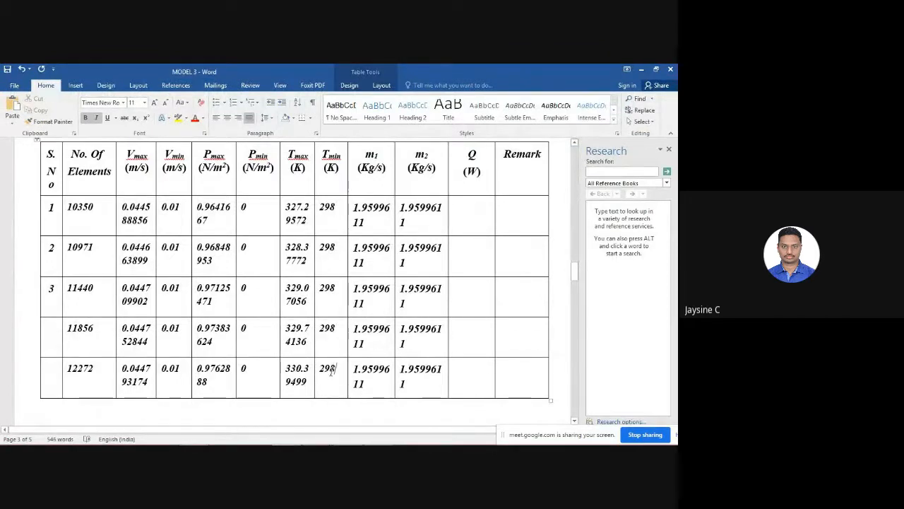
key(ctrl+s)
- Copy the Vmax value of the 12272-element row, 0.044793174, into the Simulation row's V1 cell of the comparison table
scroll(331, 370, up, 5)
scroll(332, 372, down, 4)
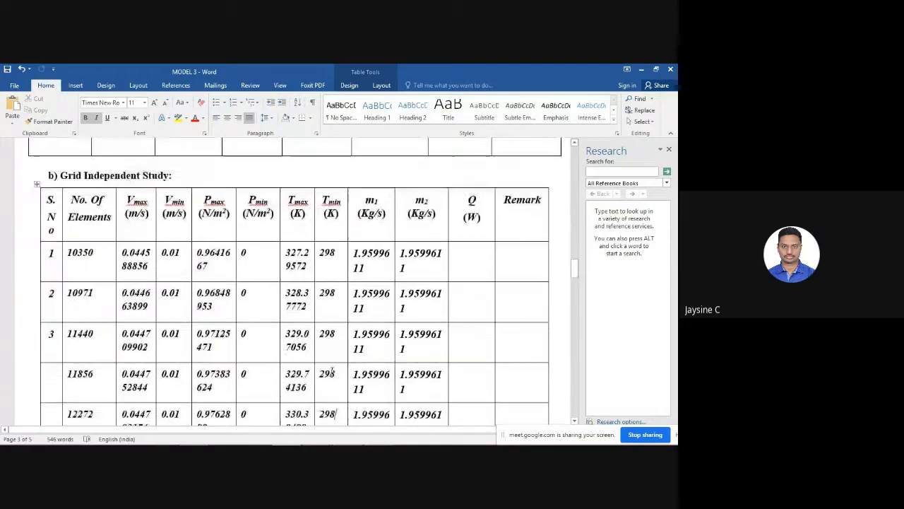
scroll(332, 372, down, 3)
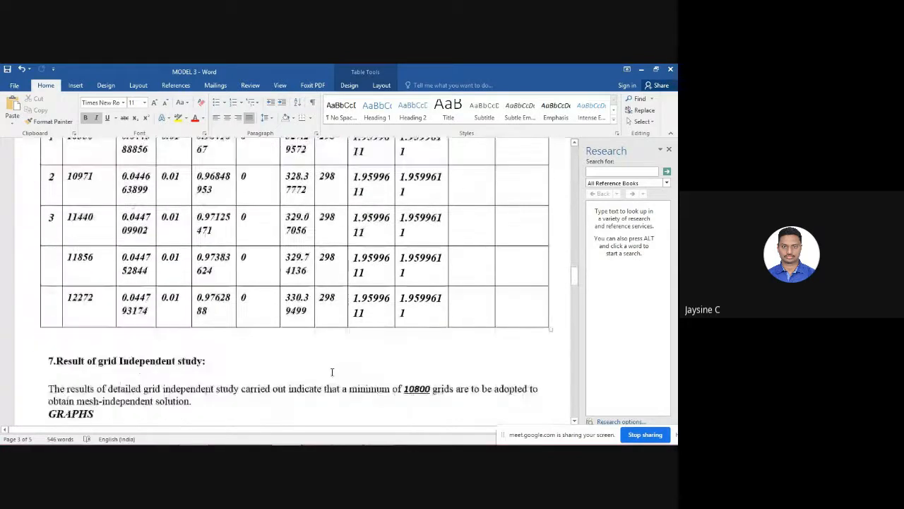
double_click(149, 311)
key(ctrl+c)
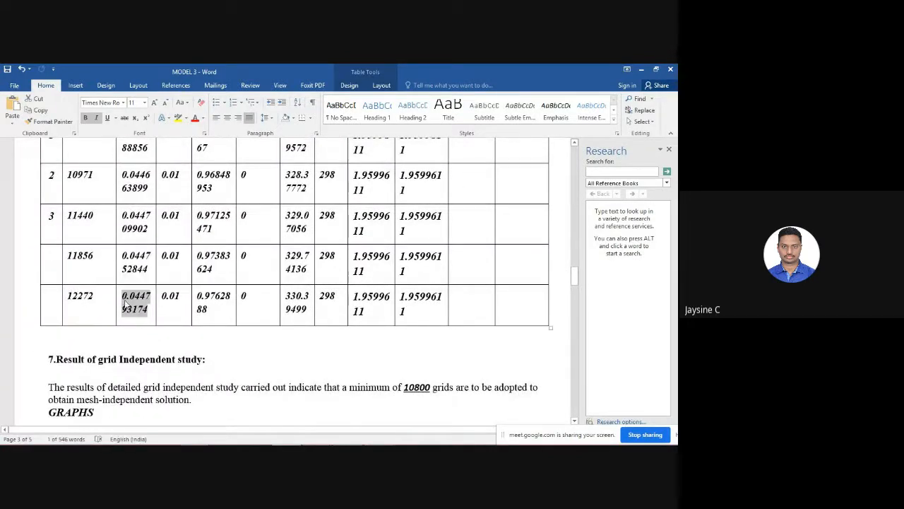
scroll(125, 304, up, 8)
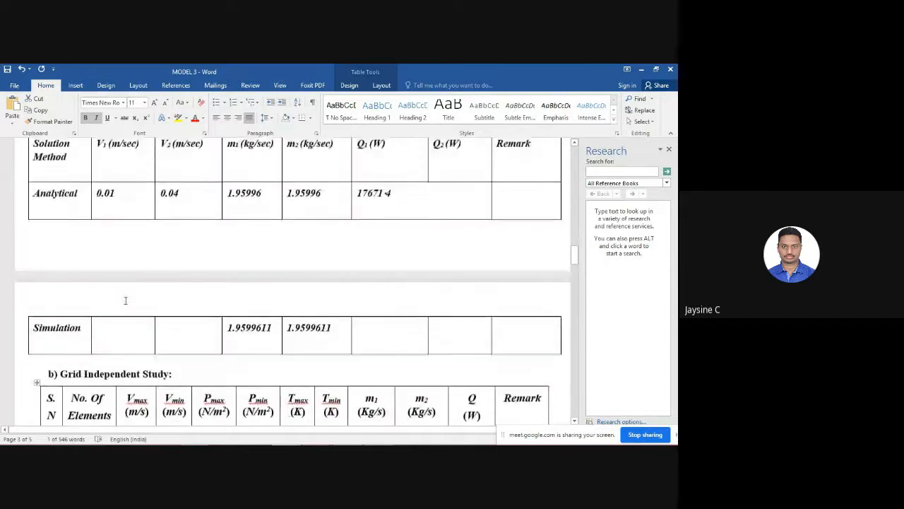
scroll(125, 302, down, 1)
click(124, 304)
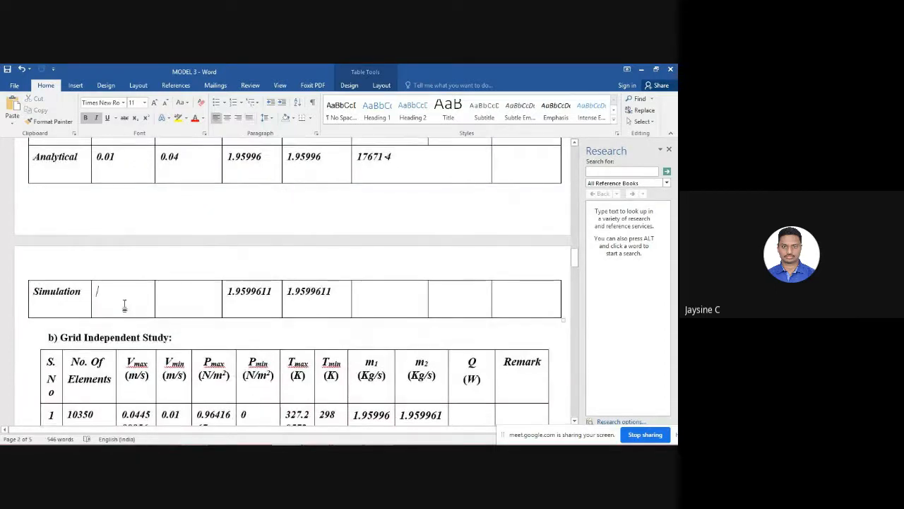
key(ctrl+v)
- Copy the Vmin value of the 12272-element row, 0.01, into the Simulation row's V2 cell of the comparison table
key(alt+Tab)
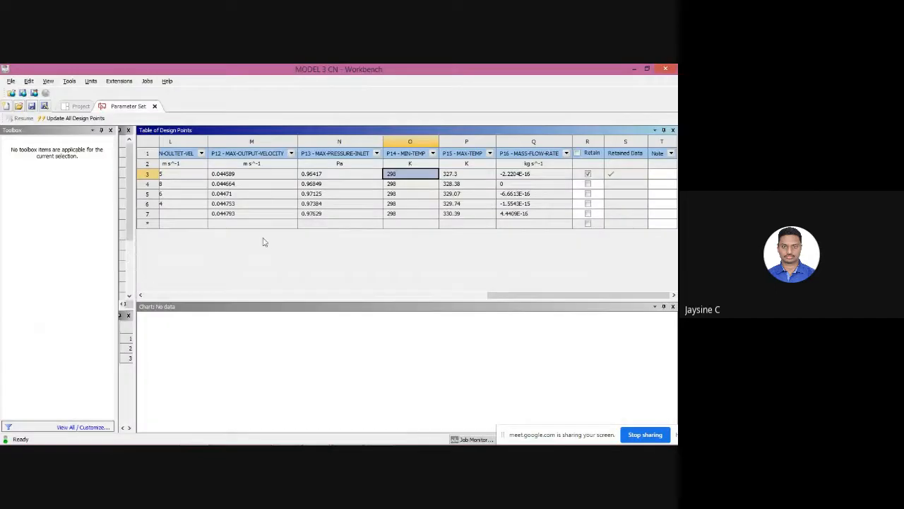
key(alt+Tab)
scroll(280, 344, down, 5)
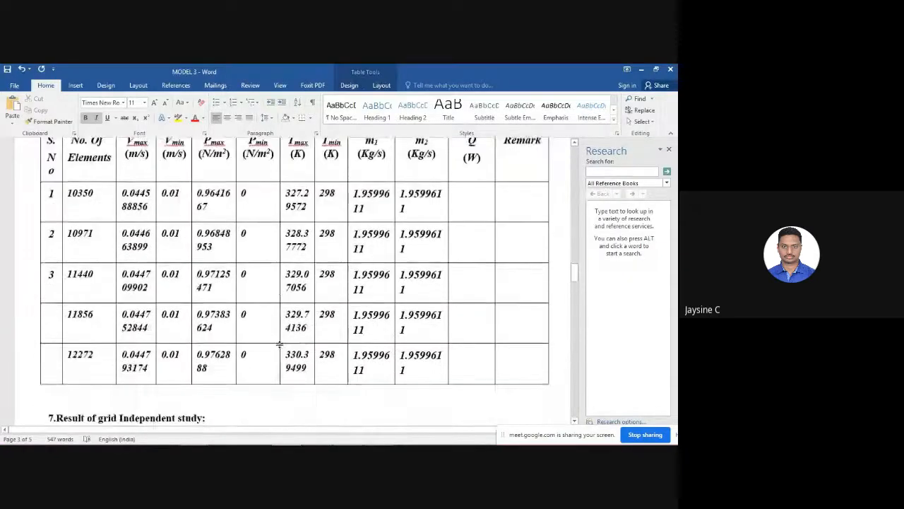
drag(180, 354, 166, 354)
key(ctrl+c)
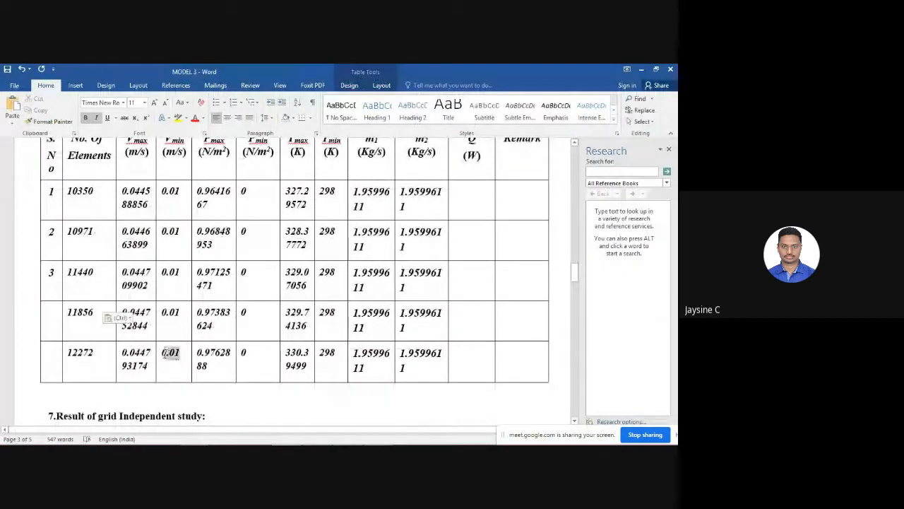
key(alt+Tab)
key(alt+Tab)
scroll(167, 353, up, 5)
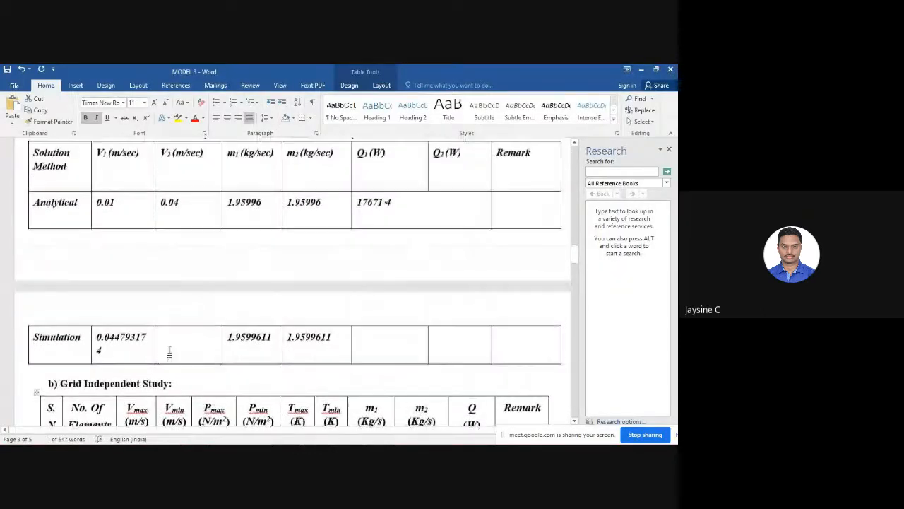
click(185, 350)
key(ctrl+v)
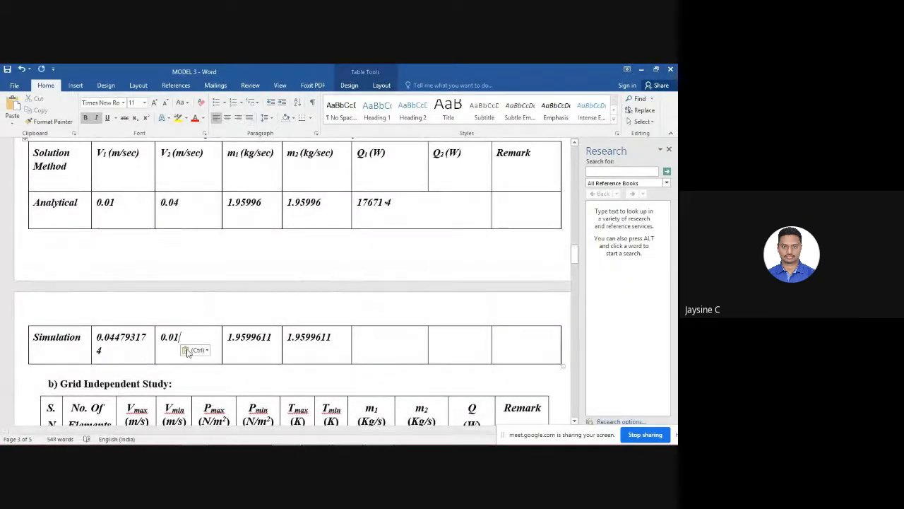
- Number the 11856-element row as 4 and the 12272-element row as 5 in the grid independence table
scroll(186, 349, down, 8)
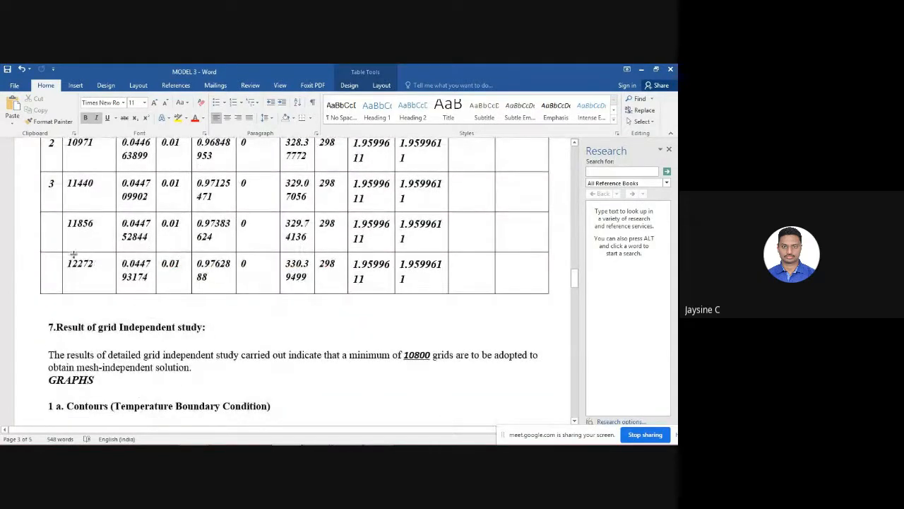
click(53, 237)
text(4)
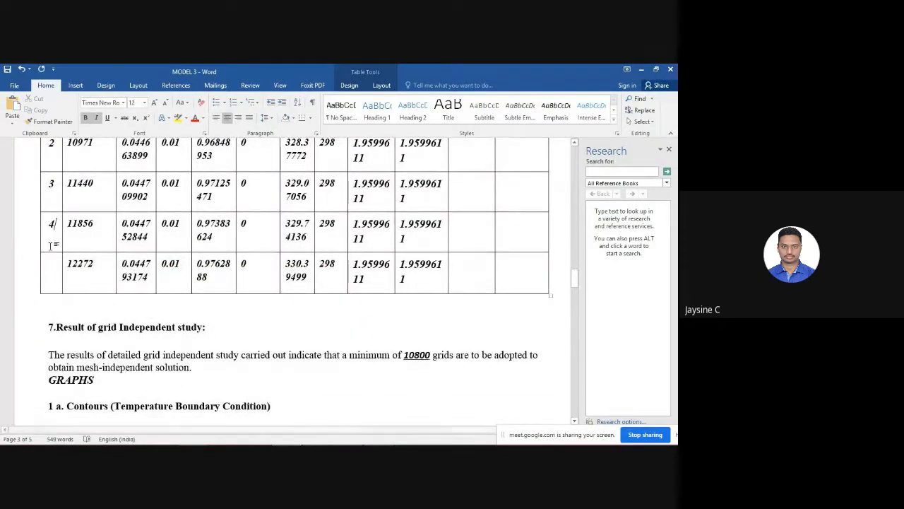
click(53, 263)
text(5)
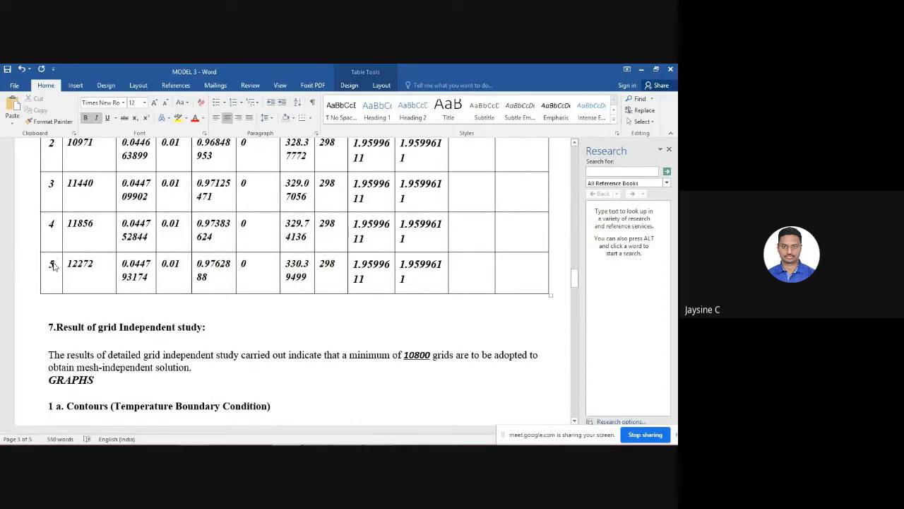
- Replace 10800 in the grid independence result sentence with 12272 from the table, keeping the underlined bold italic formatting, and save the report
drag(94, 265, 62, 264)
key(ctrl+c)
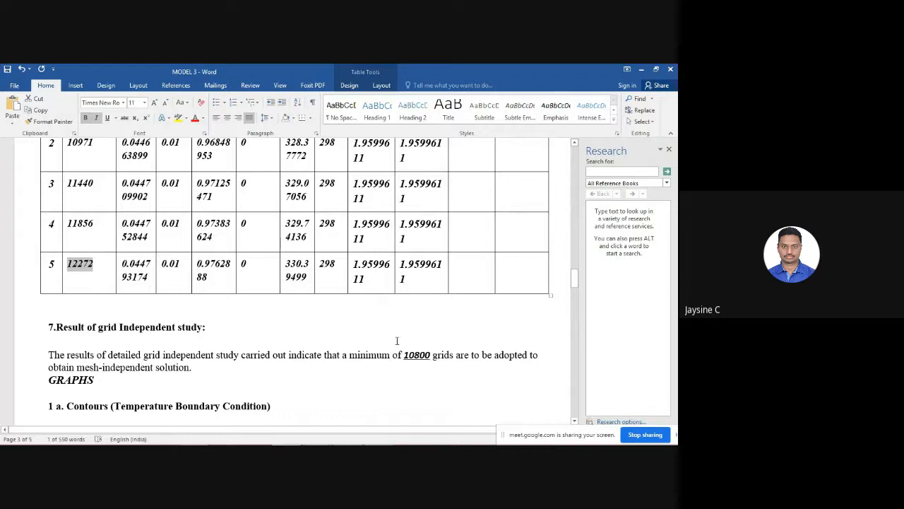
drag(431, 354, 413, 356)
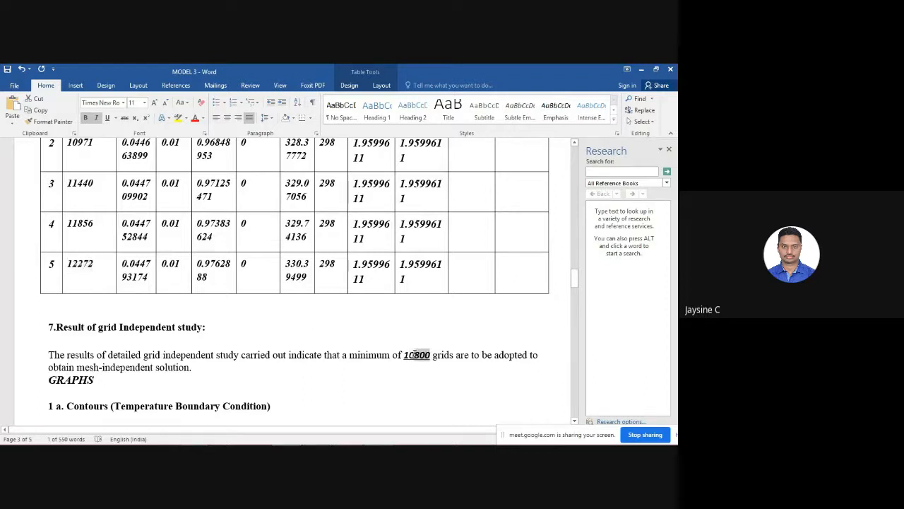
key(ctrl+v)
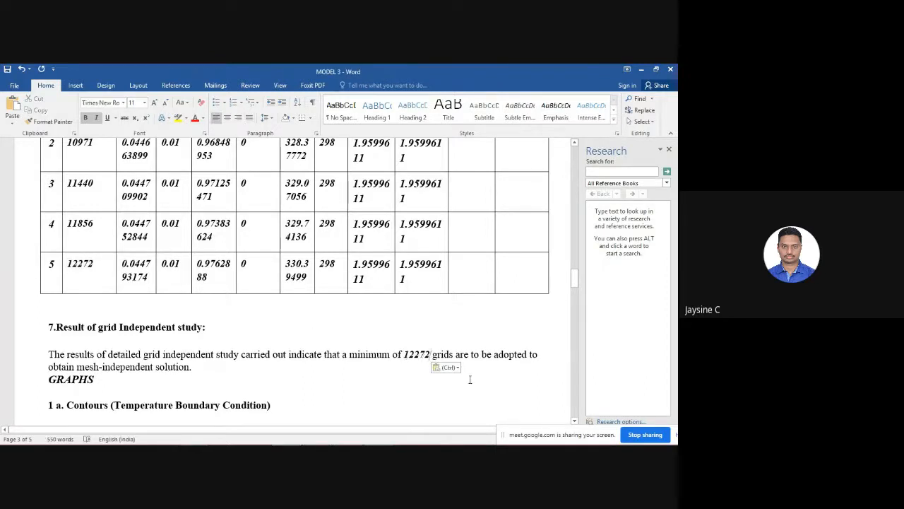
click(457, 371)
click(474, 395)
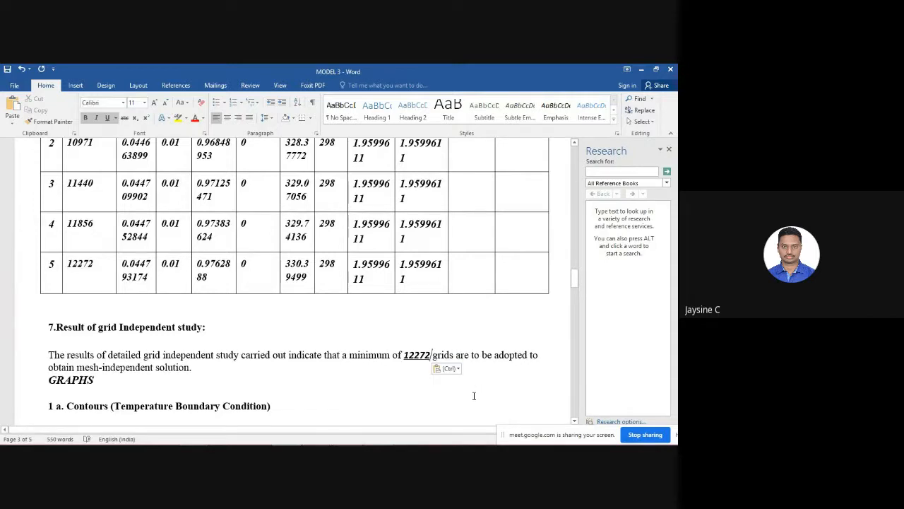
click(491, 395)
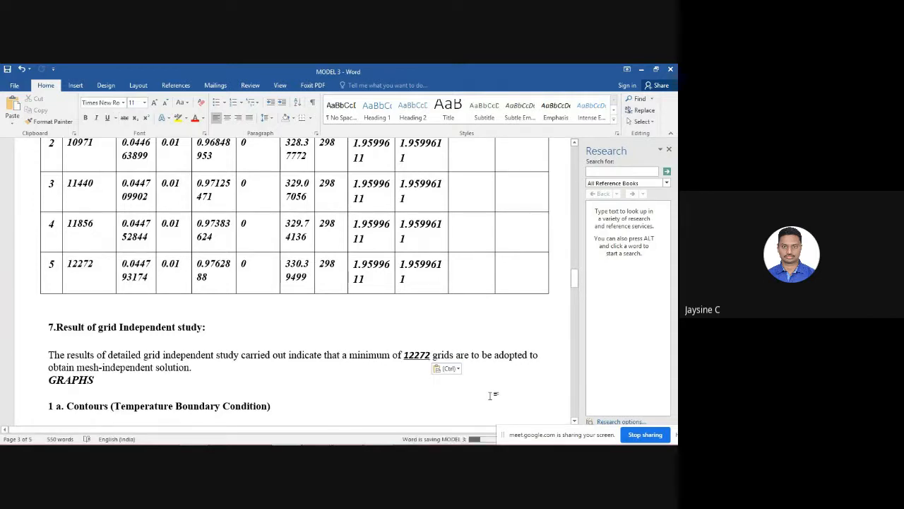
- Switch to Workbench and open the Fluid Flow (Fluent) system's solution in Fluent from the project schematic
scroll(491, 395, up, 5)
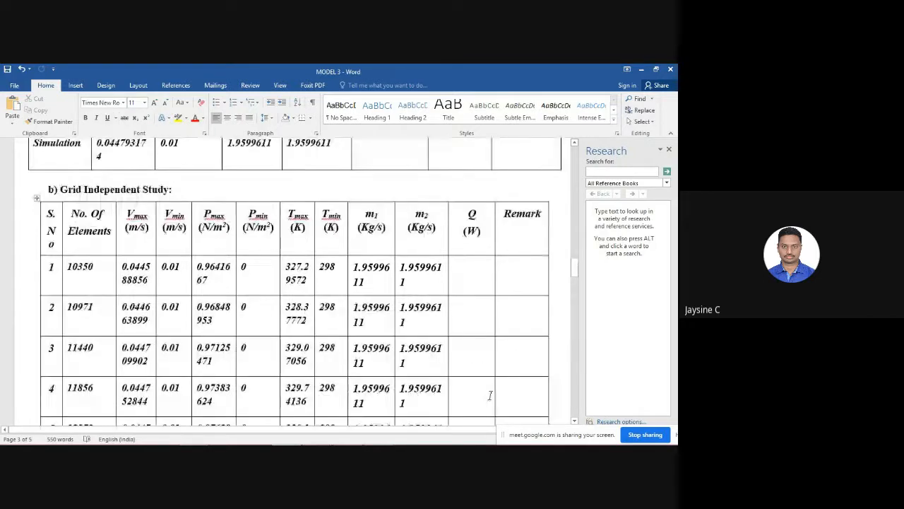
scroll(491, 396, up, 20)
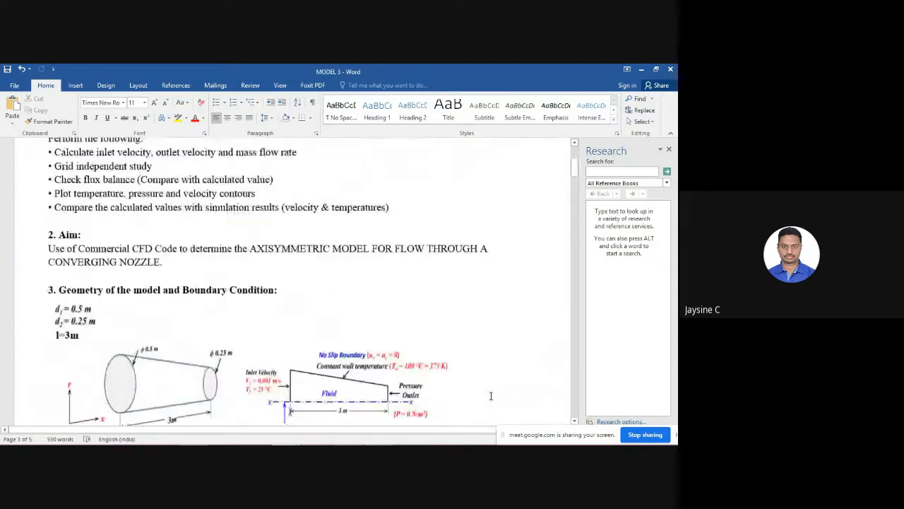
key(alt+Tab)
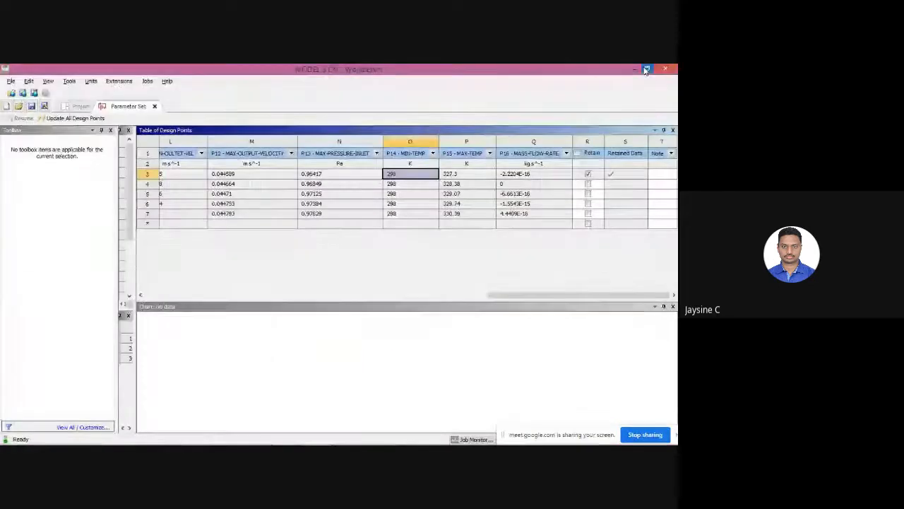
click(451, 298)
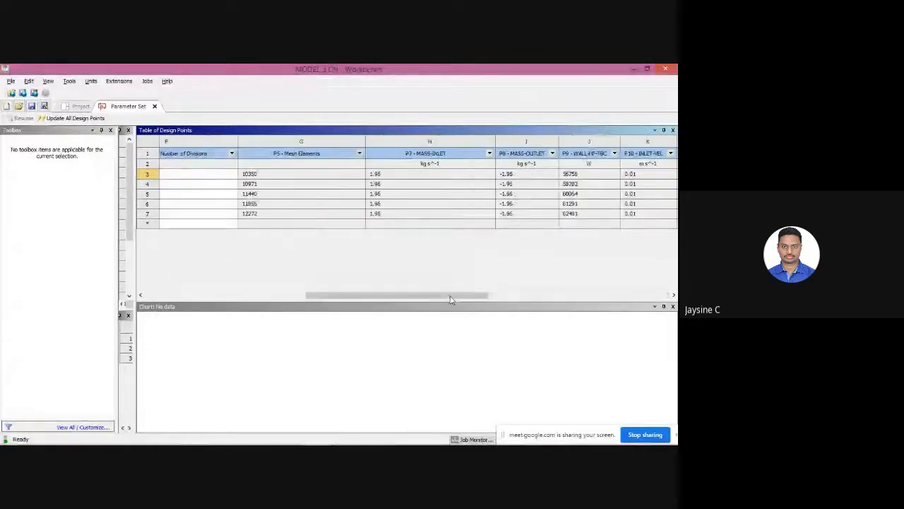
click(78, 106)
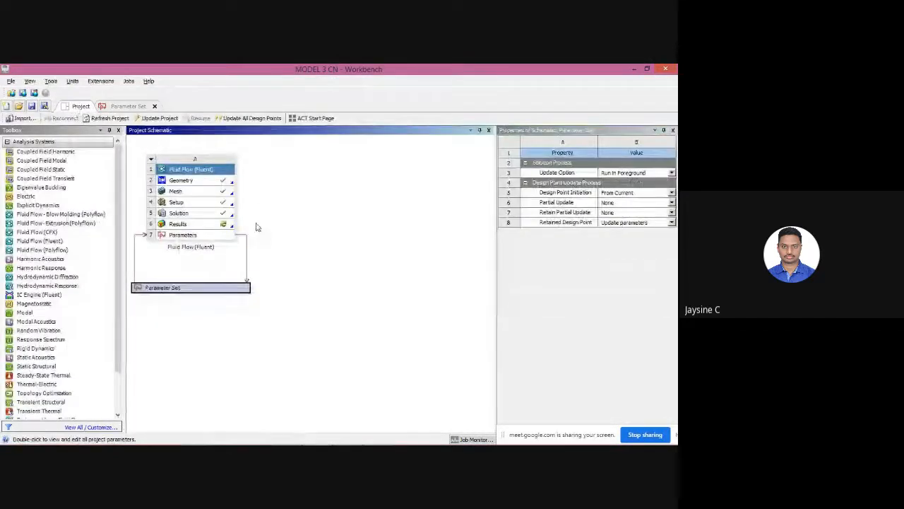
double_click(215, 212)
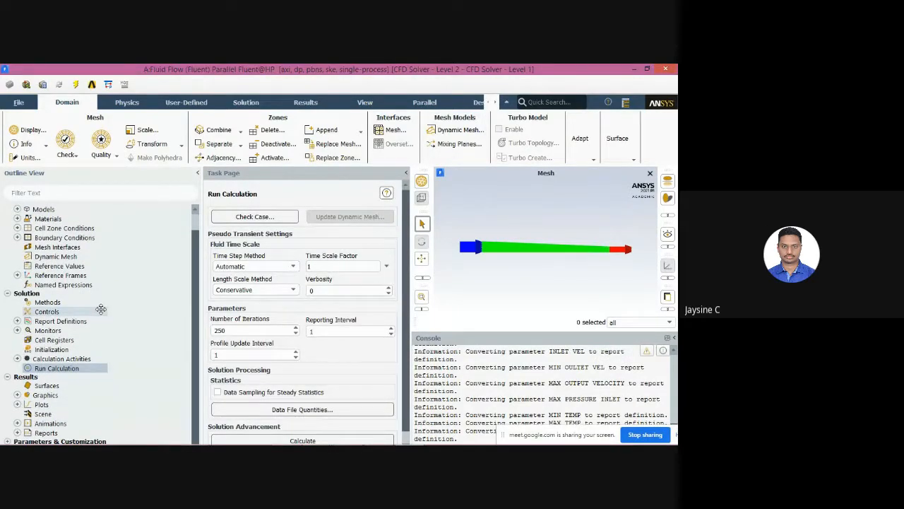
- Display a filled contour of velocity magnitude as contour-1 and enlarge its colour legend in the graphics window
click(17, 395)
scroll(42, 381, down, 2)
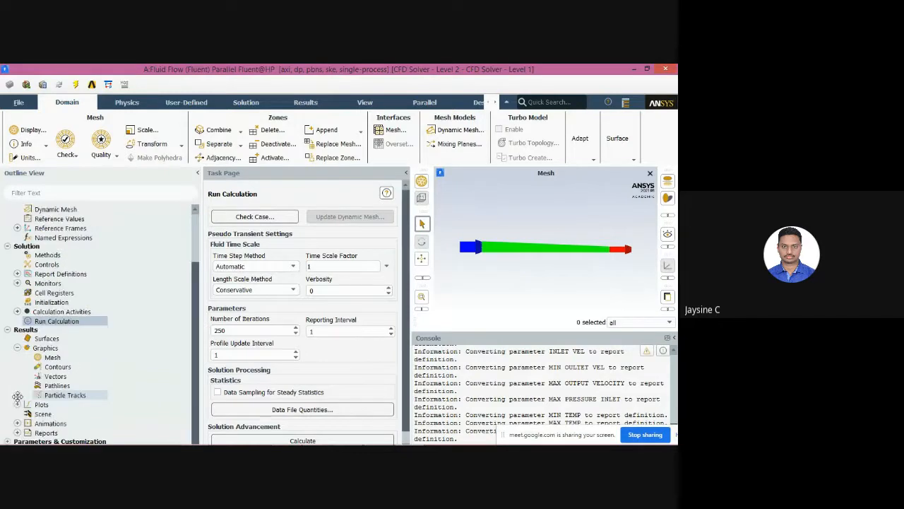
double_click(58, 367)
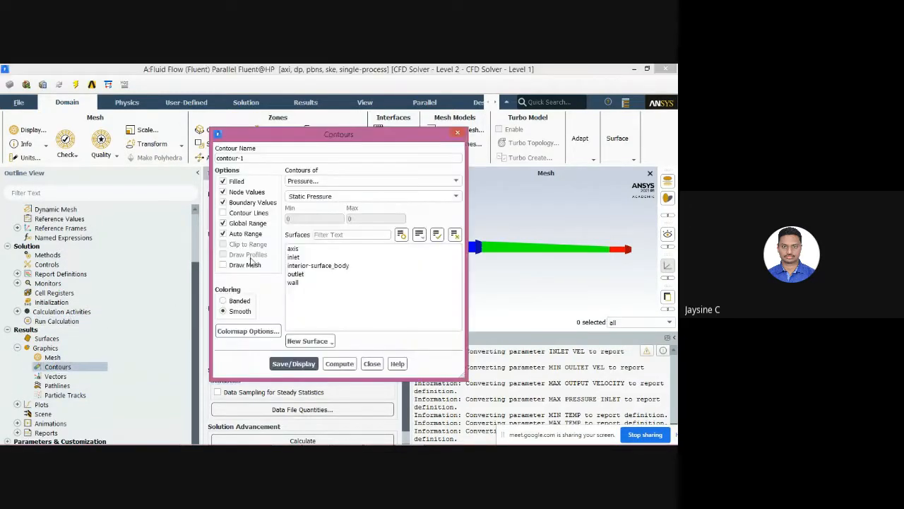
click(346, 182)
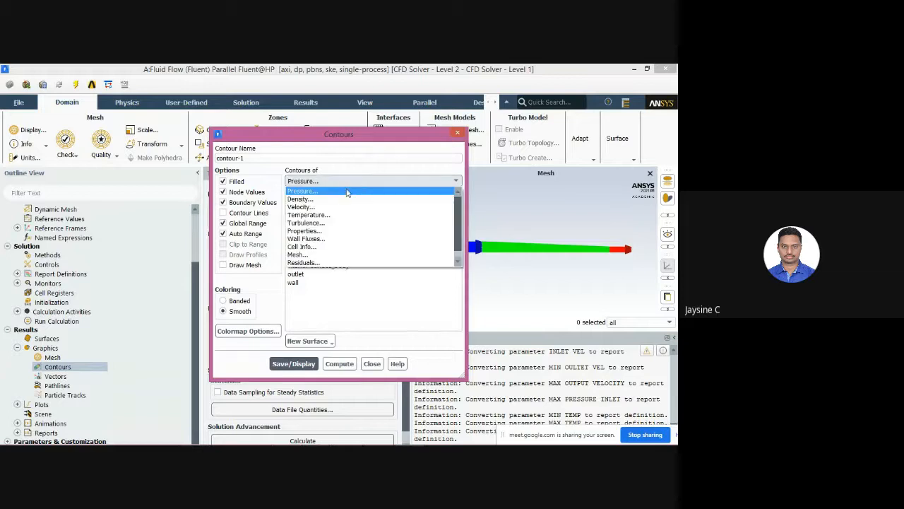
click(344, 207)
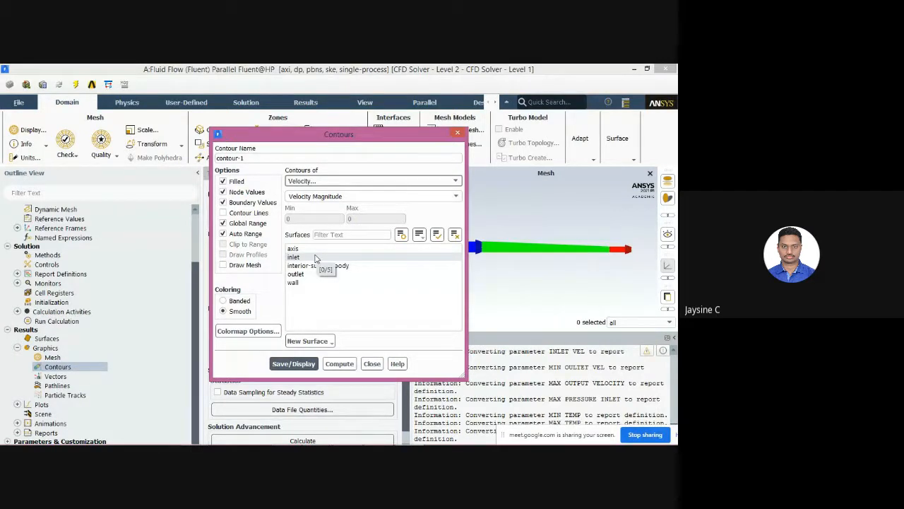
click(302, 364)
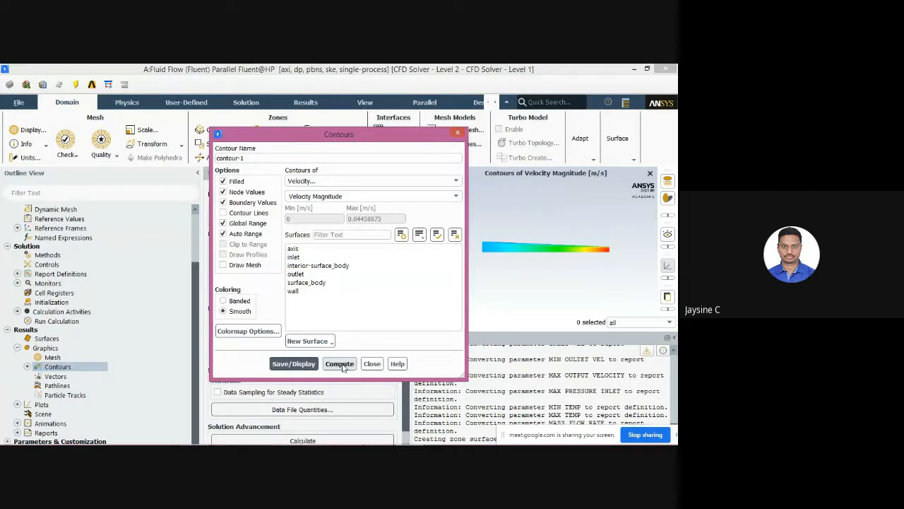
click(372, 363)
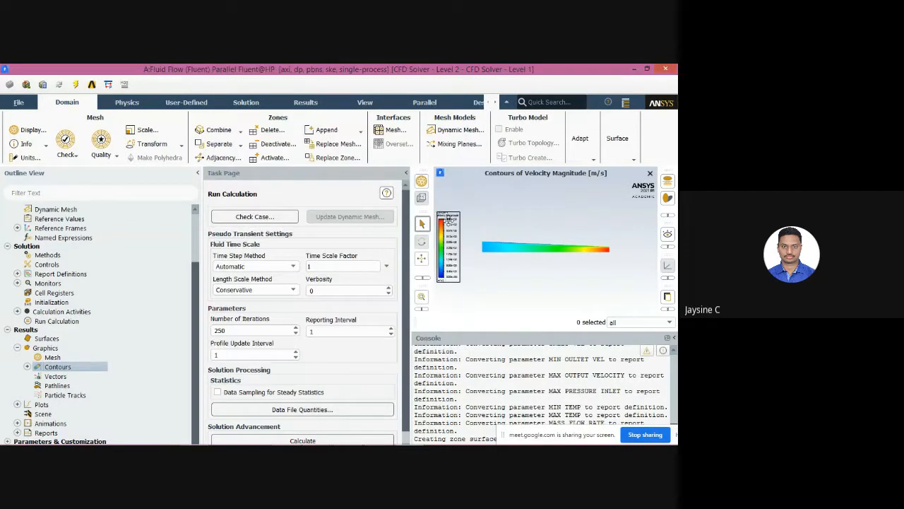
drag(461, 210, 479, 176)
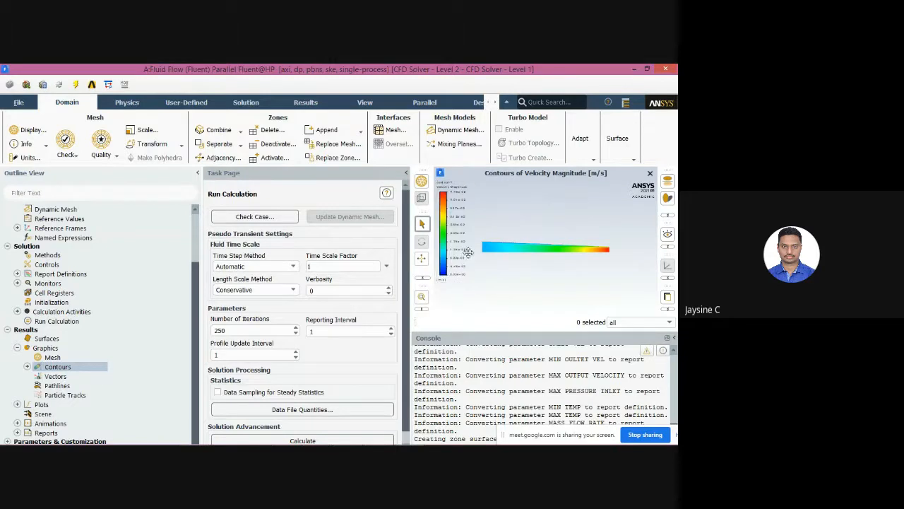
drag(470, 281, 480, 308)
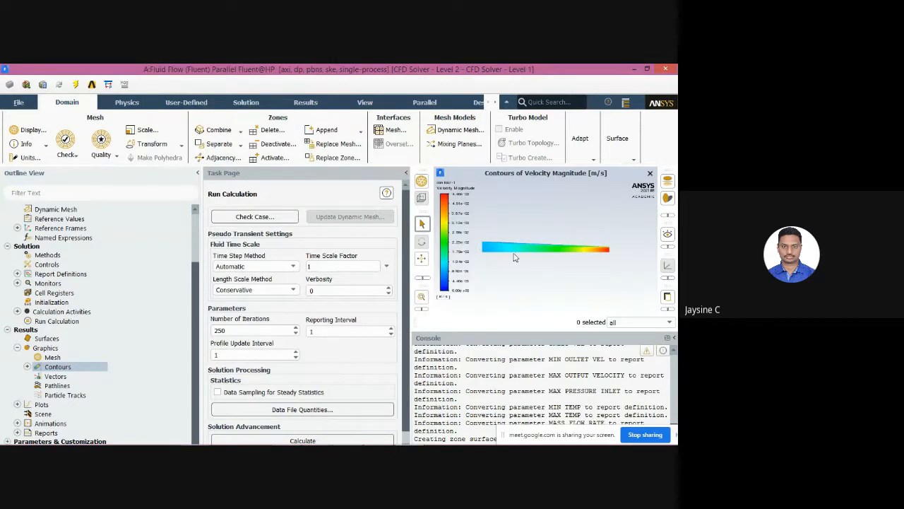
- Start saving the velocity contour picture as a JPG file and browse to the E:\CFD folder
click(20, 104)
click(27, 294)
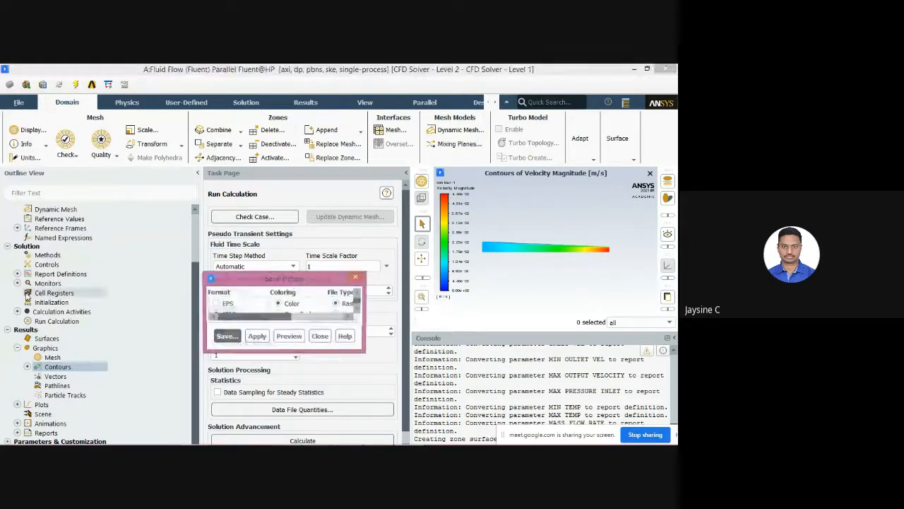
click(281, 331)
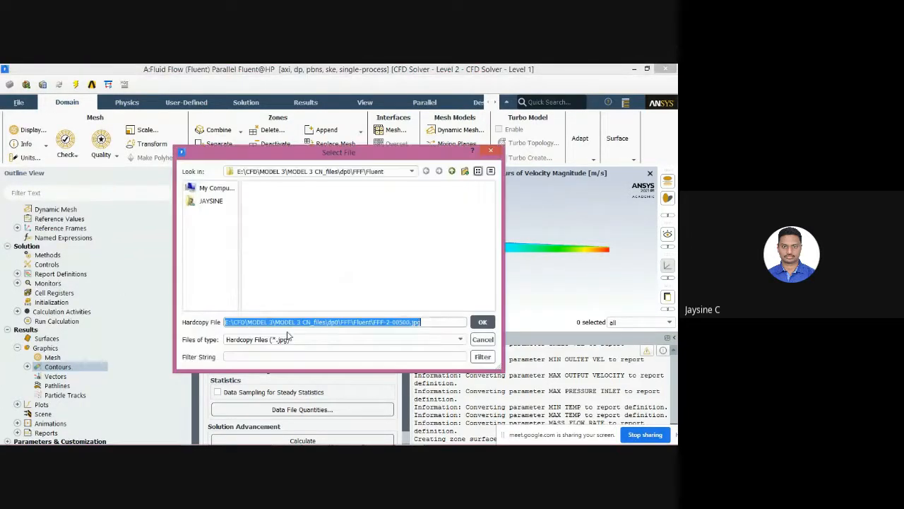
click(217, 188)
double_click(281, 214)
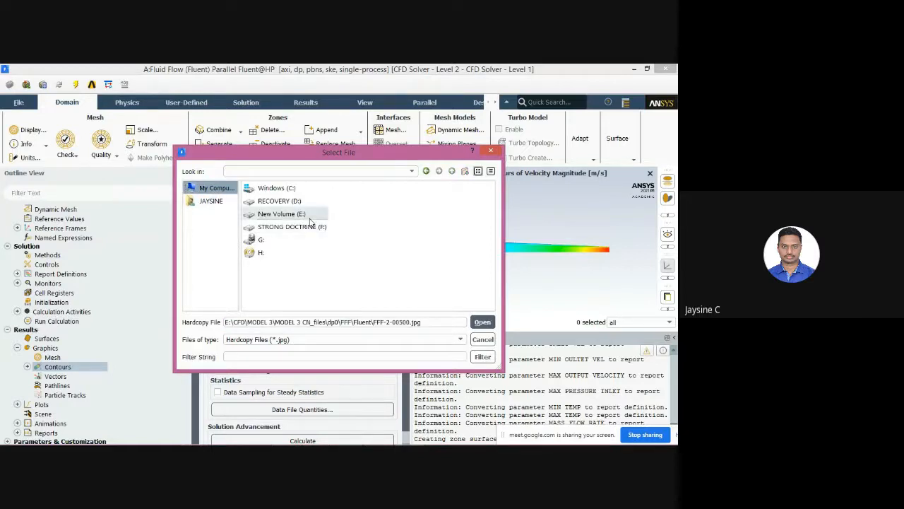
double_click(268, 214)
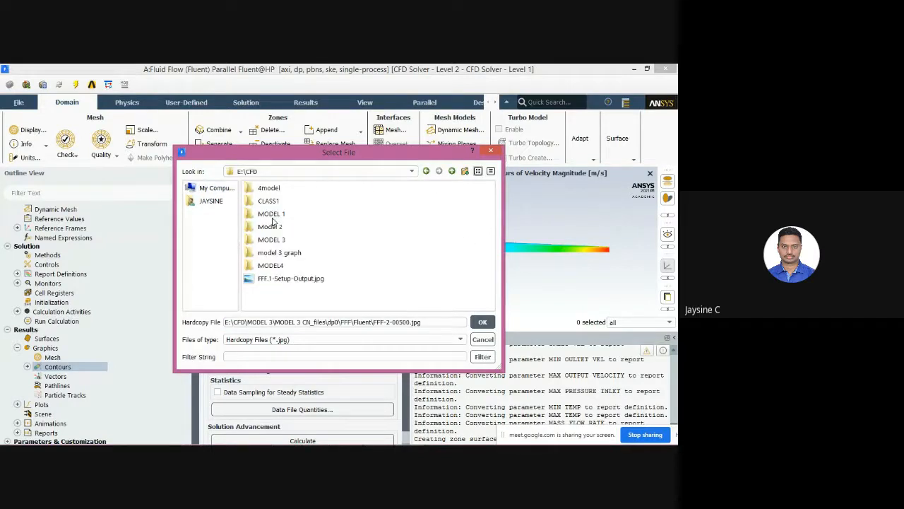
double_click(273, 266)
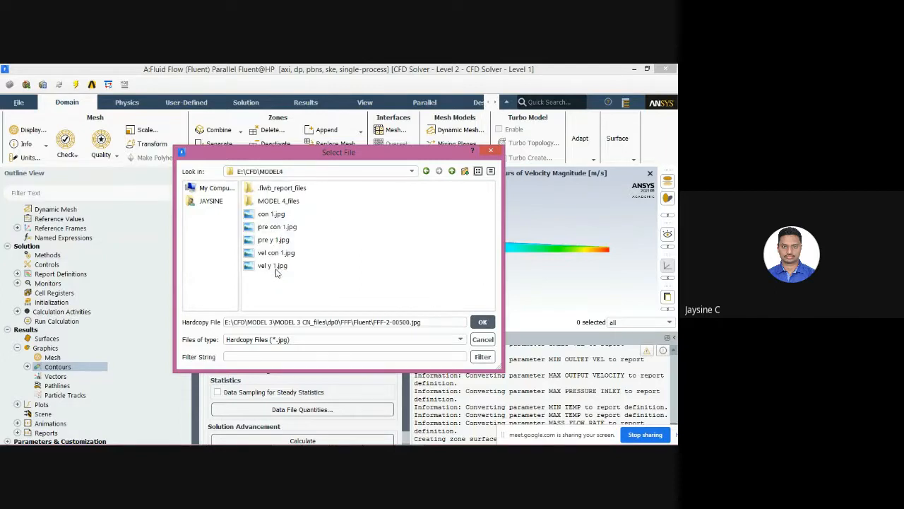
click(236, 175)
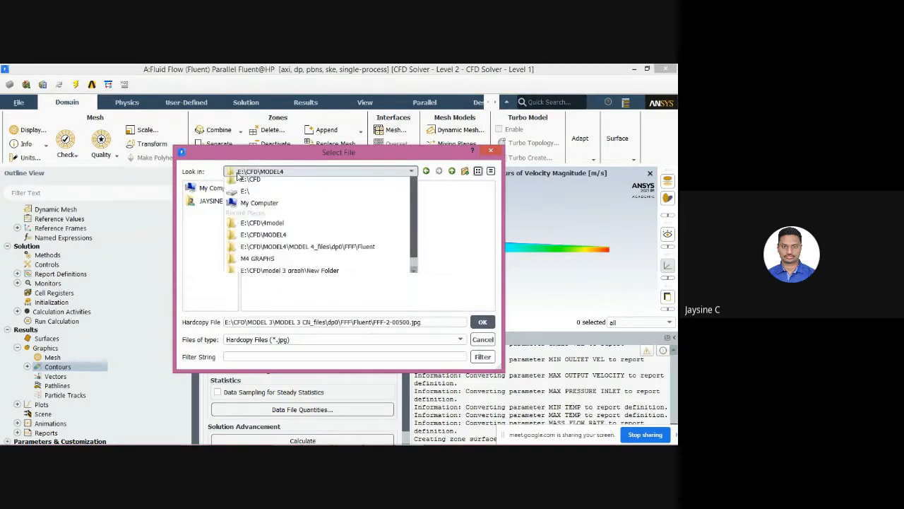
click(245, 209)
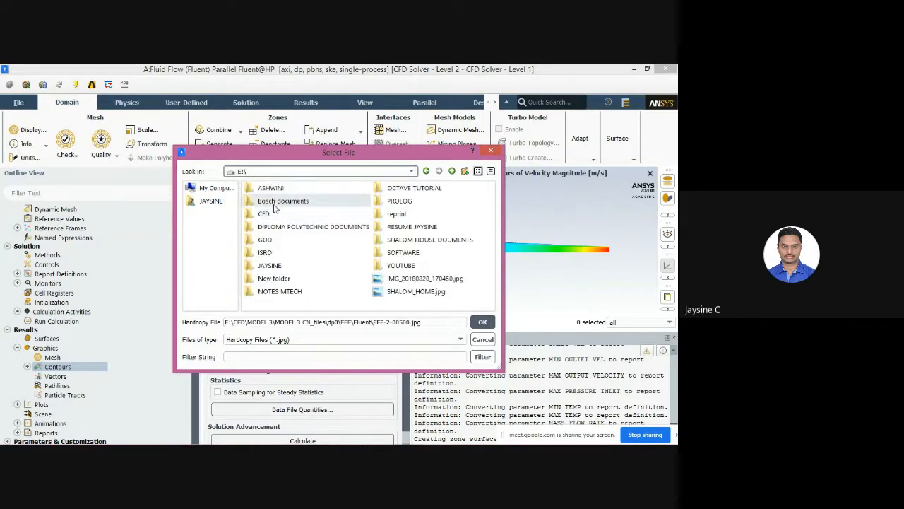
double_click(295, 216)
- Create a folder named GRAPHS OF 4TH MODEL in E:\CFD and open it as the picture's save location
right_click(331, 305)
click(353, 322)
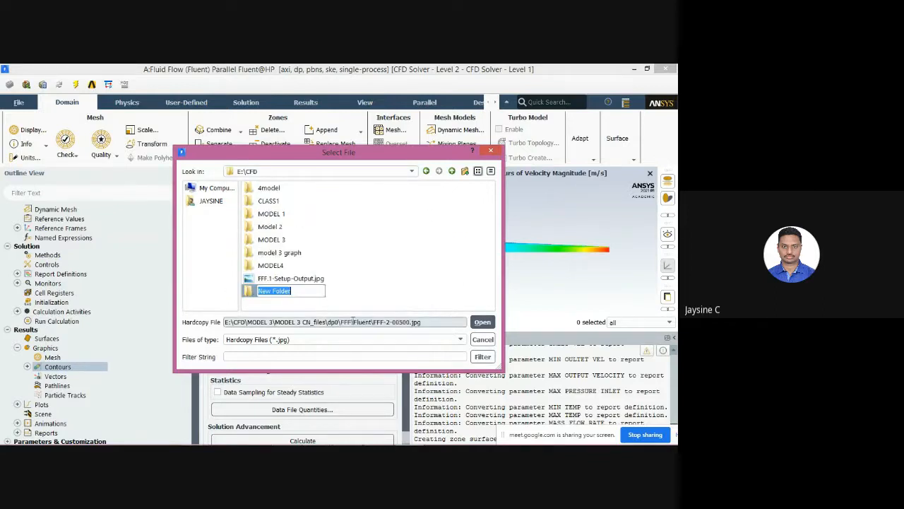
text(GT)
text(APHS OF )
text(4TH MODEL)
key(Return)
key(Return)
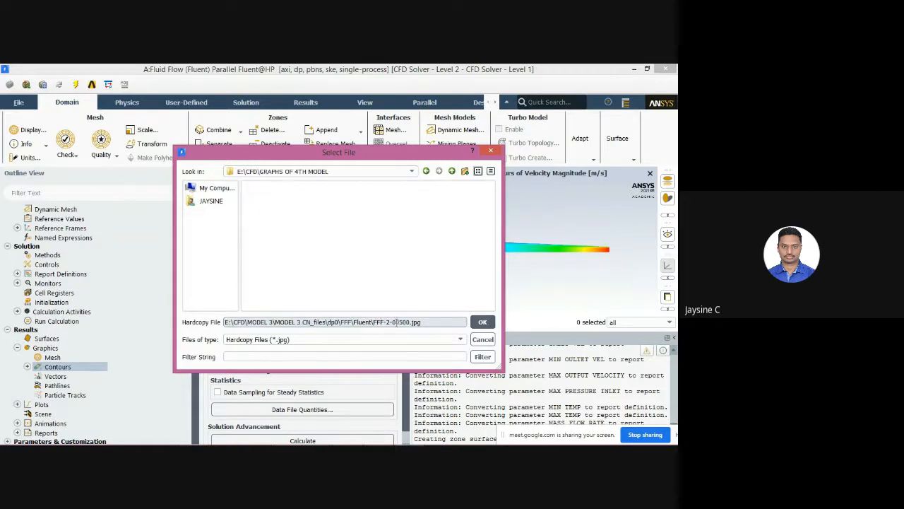
- Save the velocity contour picture as VEL CONT, preview it, and close the picture settings
drag(429, 322, 225, 322)
text(\)
key(BackSpace)
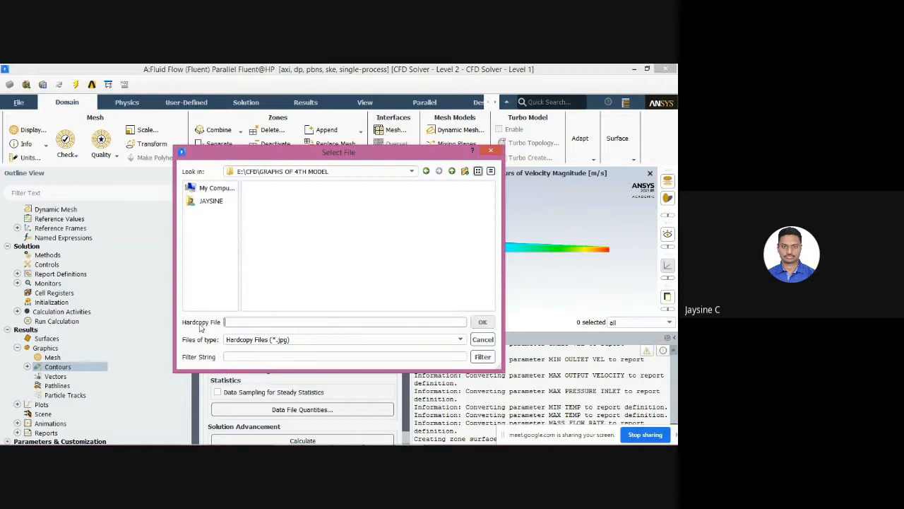
text(VEL CONT)
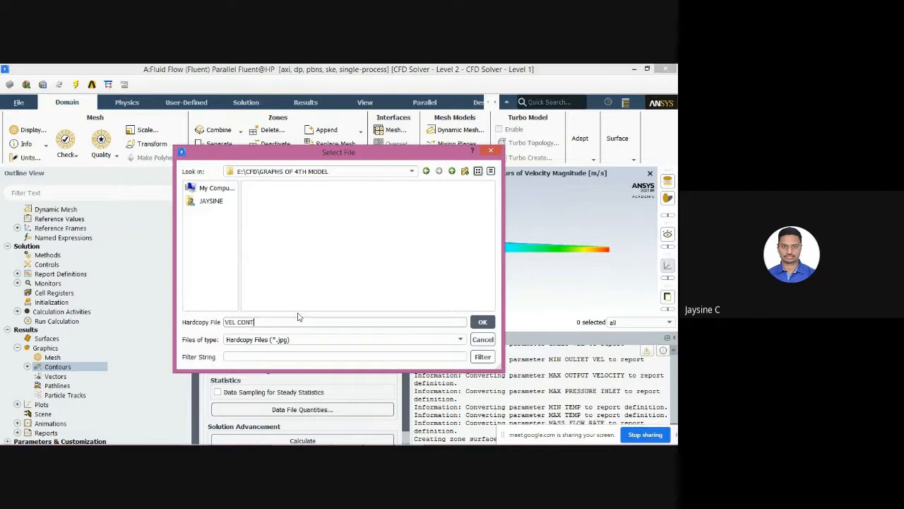
click(478, 323)
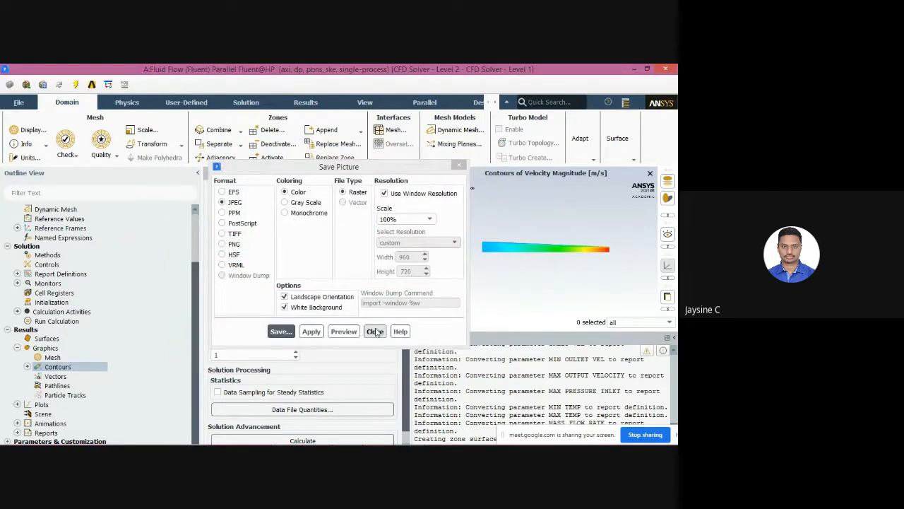
click(337, 332)
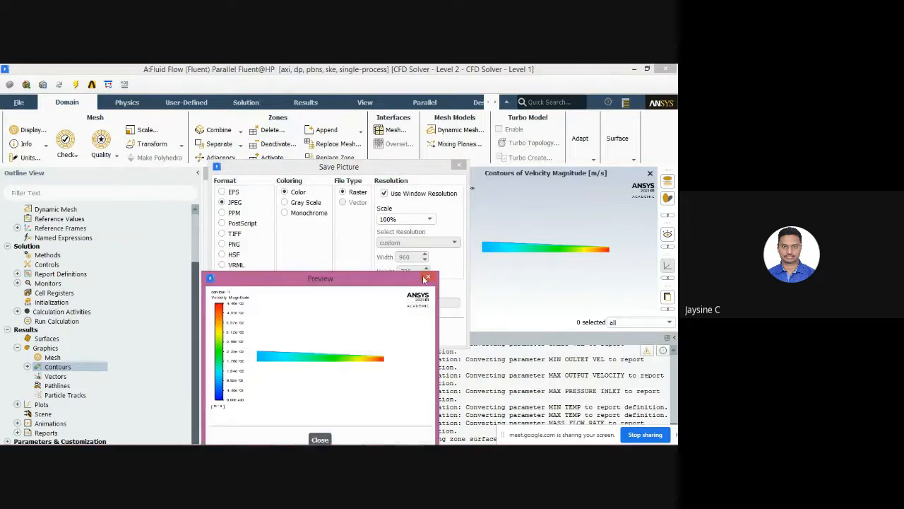
click(425, 278)
click(374, 332)
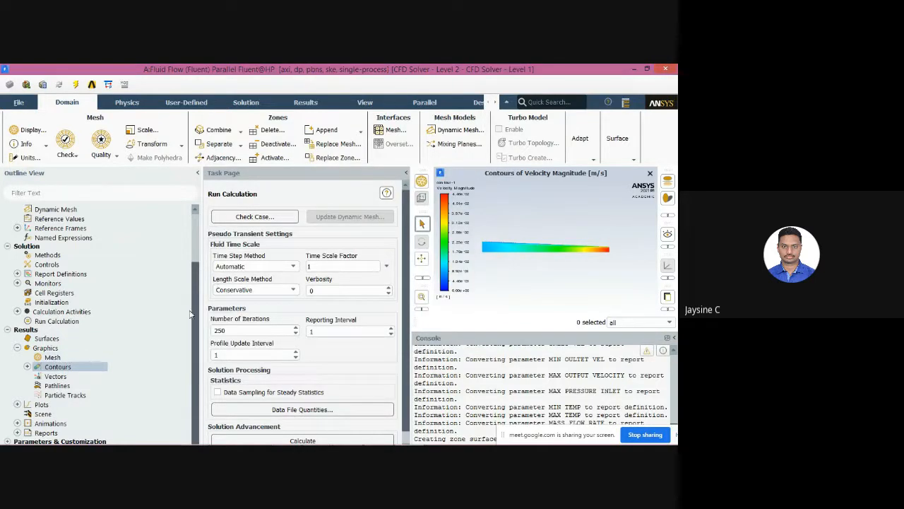
- Display a new filled contour of static temperature, then enlarge its colour legend and shift it slightly in the graphics window
double_click(58, 366)
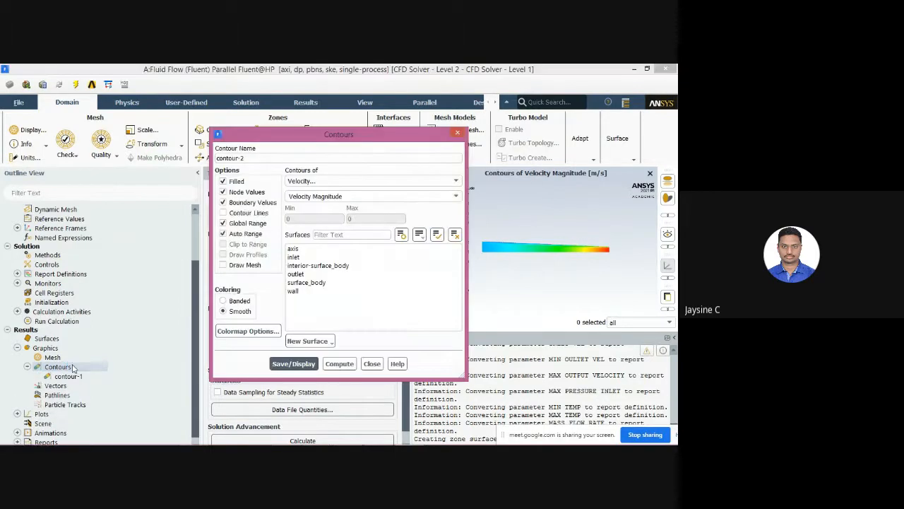
click(335, 181)
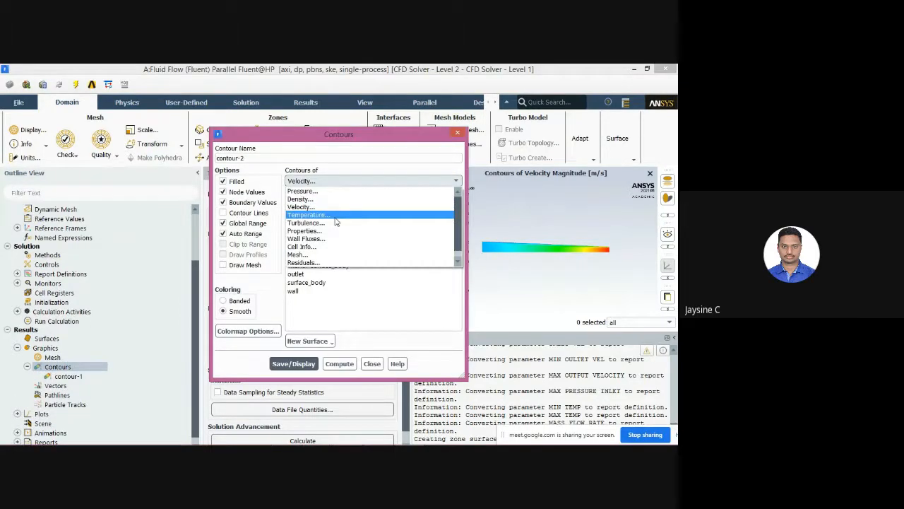
click(336, 216)
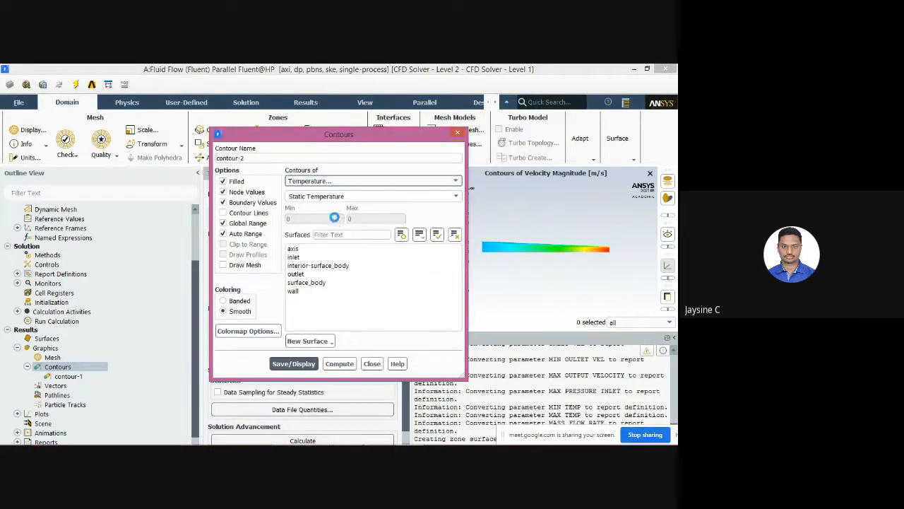
click(305, 363)
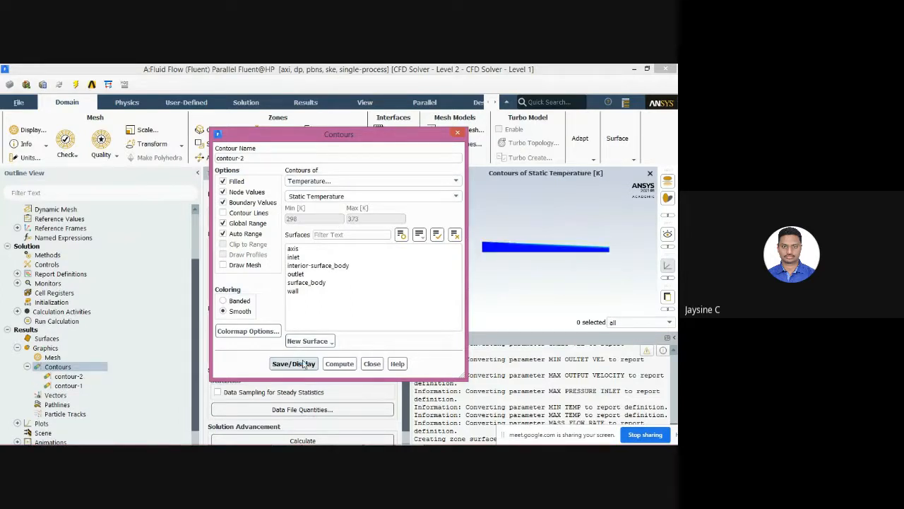
click(372, 364)
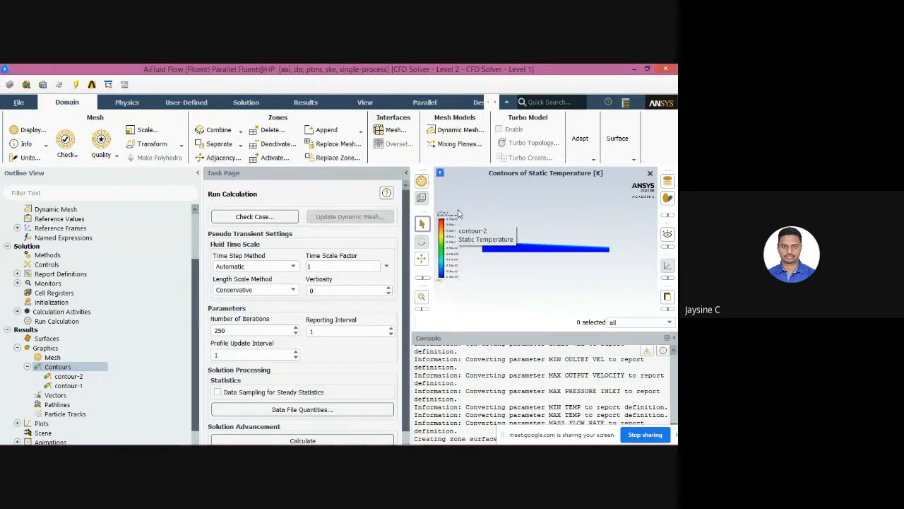
drag(459, 210, 471, 181)
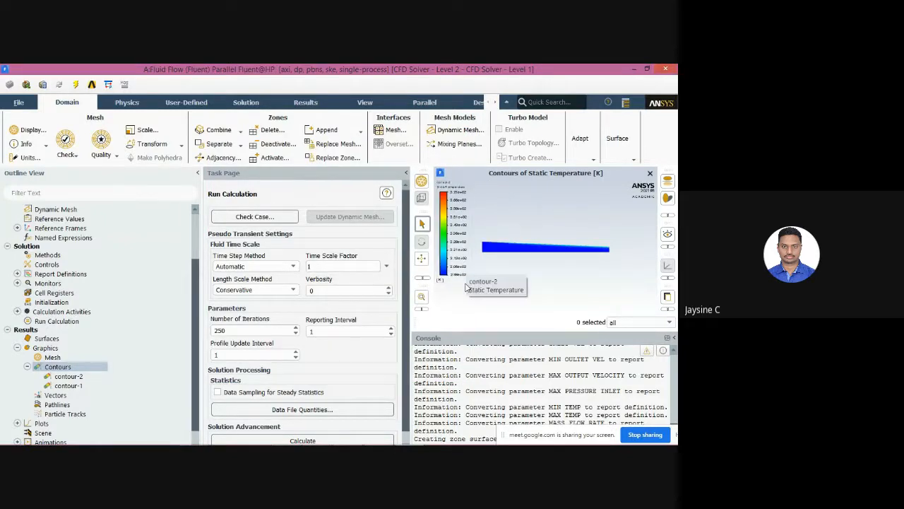
drag(470, 283, 477, 296)
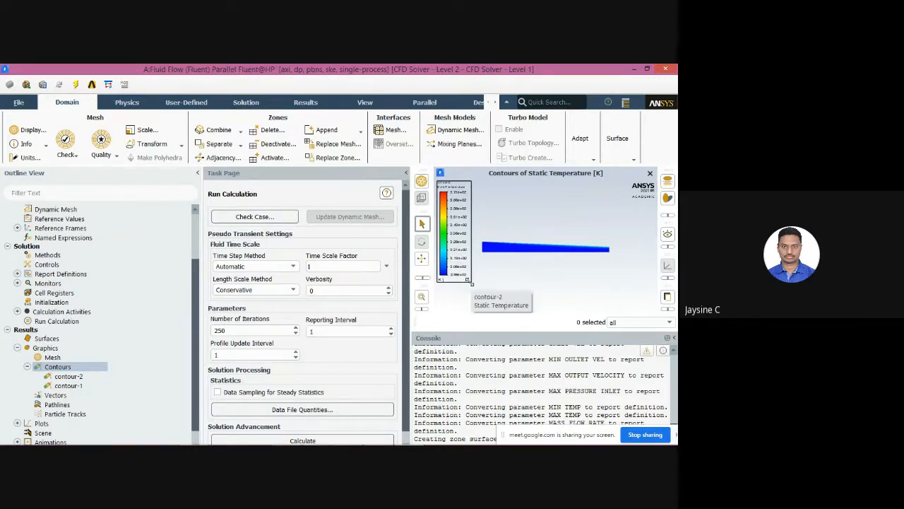
drag(453, 241, 456, 250)
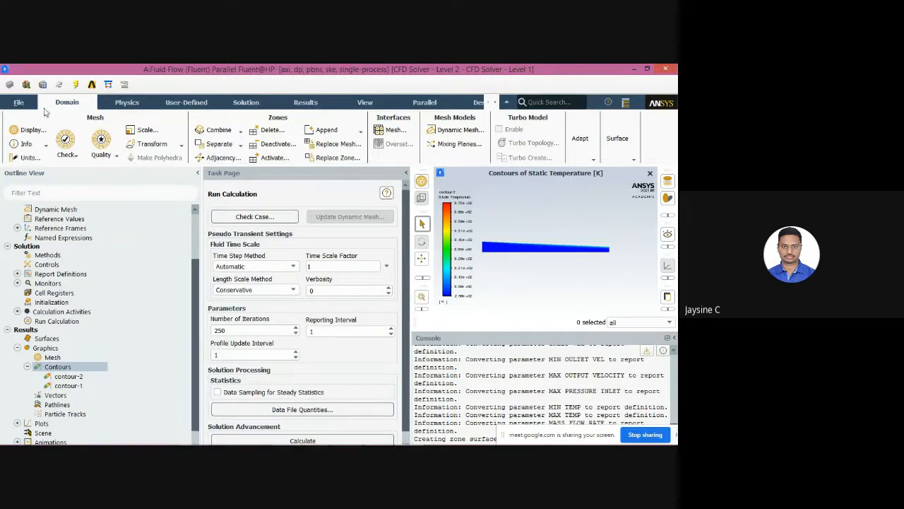
- Save the static temperature contour picture as TEM CONT.jpg in the GRAPHS OF 4TH MODEL folder
click(30, 103)
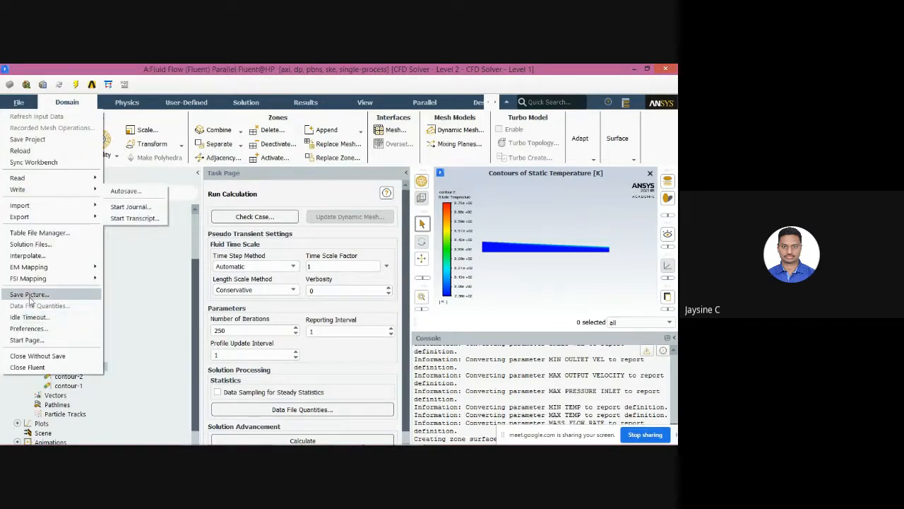
click(30, 299)
click(280, 331)
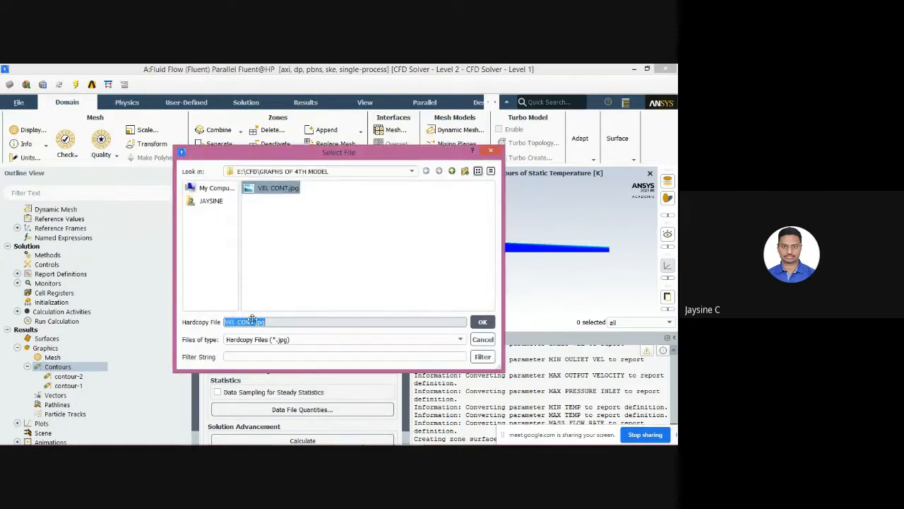
click(232, 322)
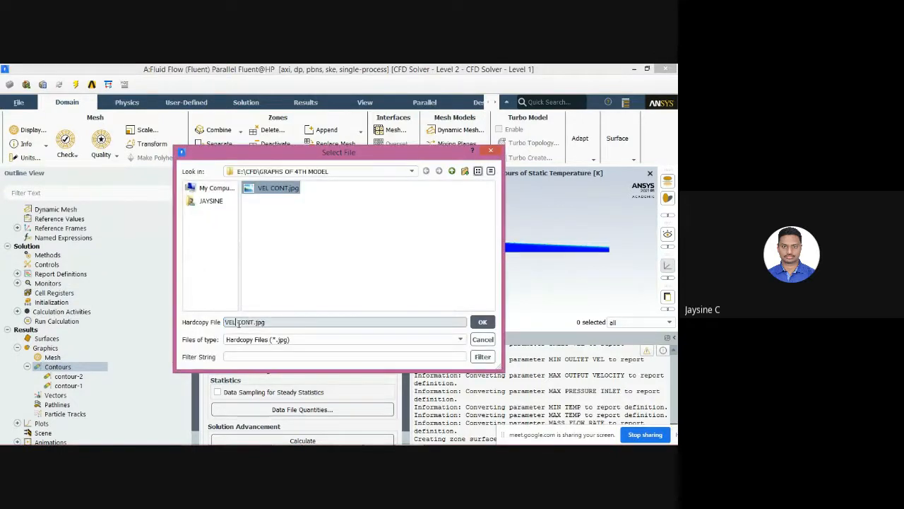
key(BackSpace)
key(BackSpace)
key(BackSpace)
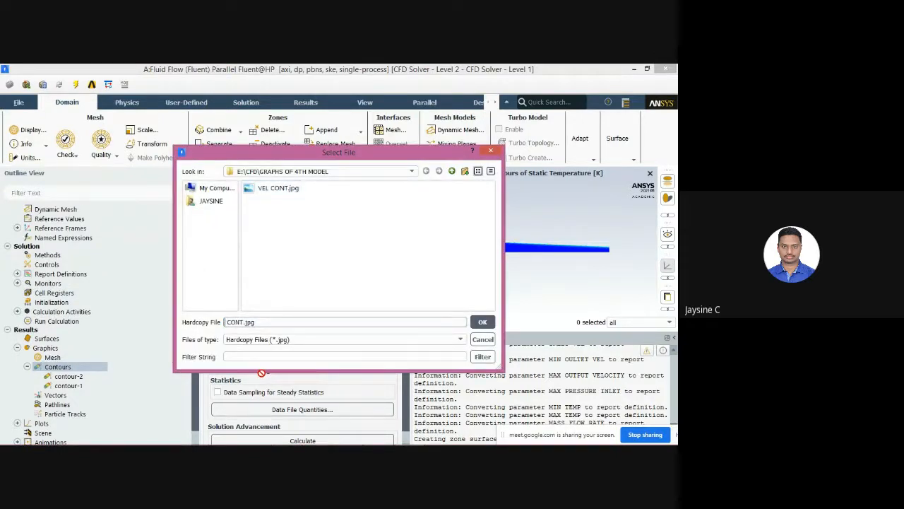
text(TEM)
key(Return)
click(374, 332)
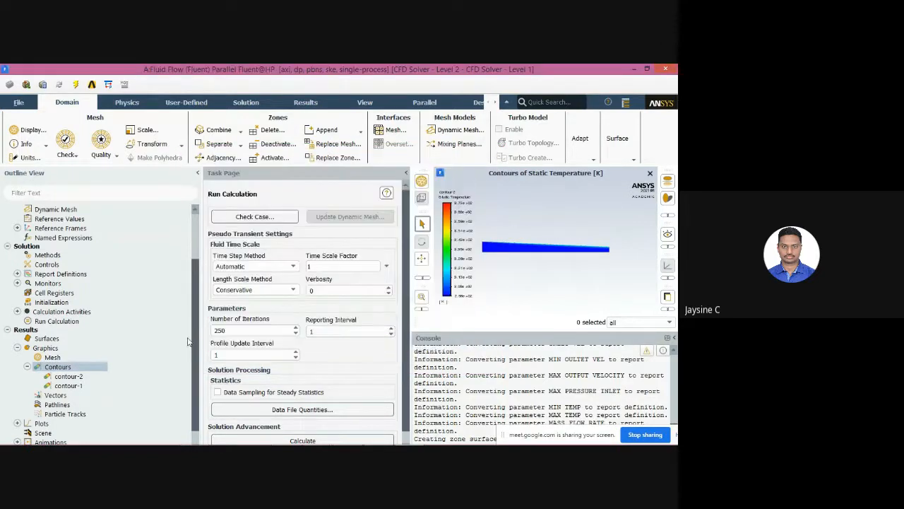
- Display a new filled contour of static pressure and enlarge its colour legend in the graphics window
double_click(51, 366)
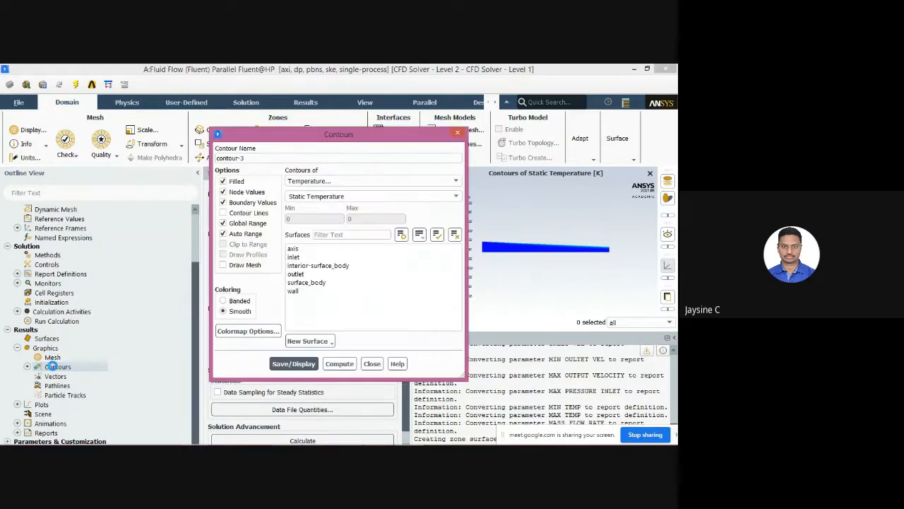
click(368, 182)
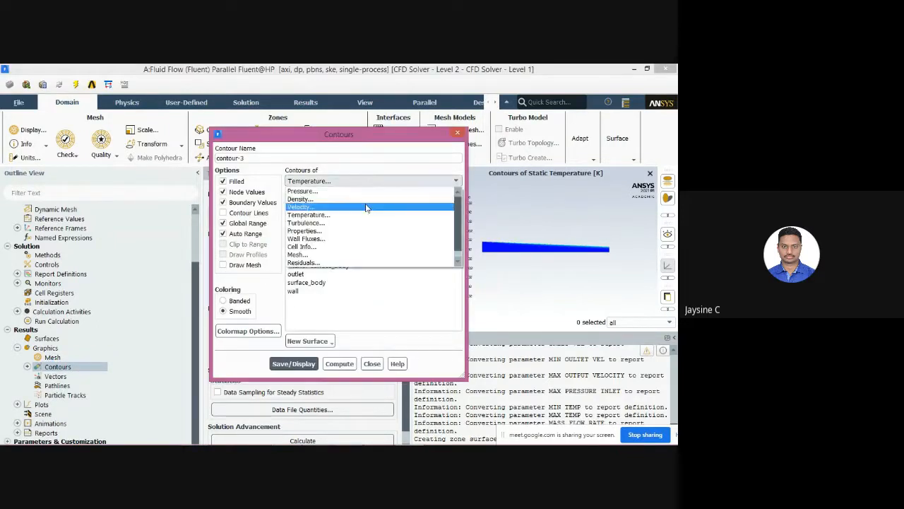
click(357, 191)
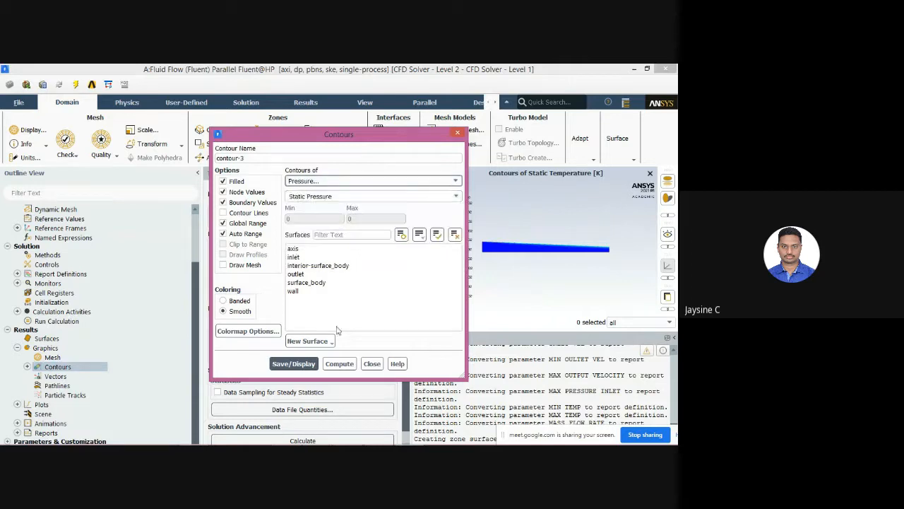
click(311, 363)
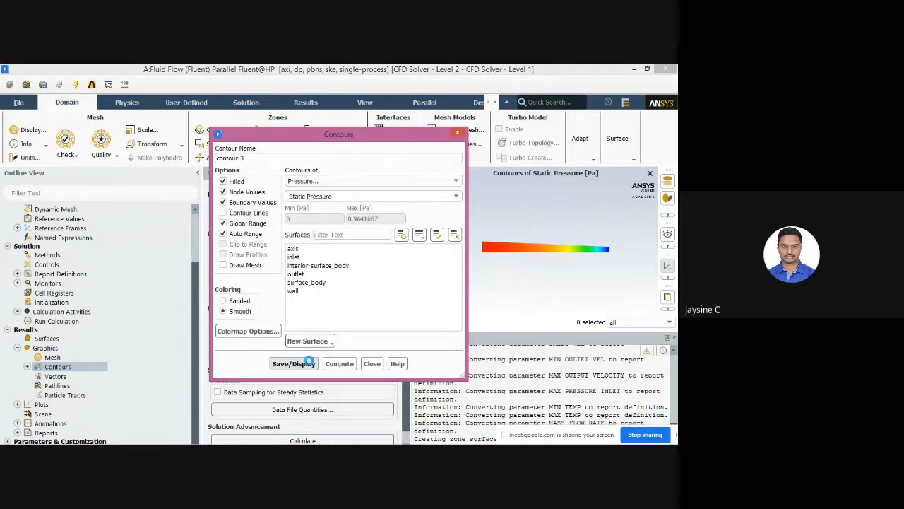
click(371, 363)
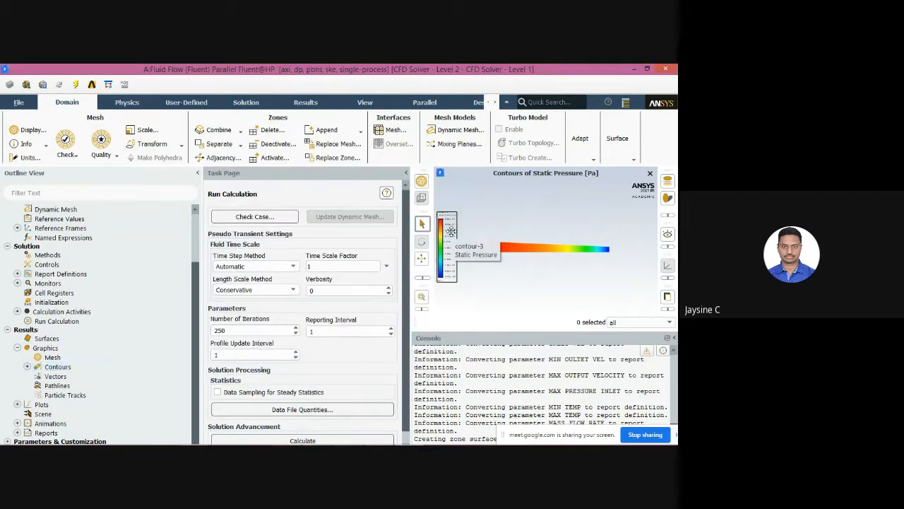
drag(458, 210, 466, 182)
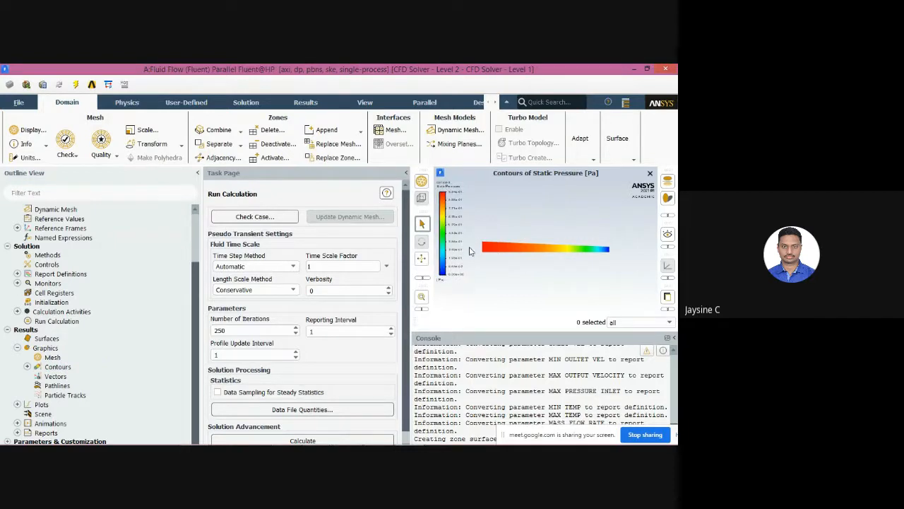
drag(466, 287, 470, 305)
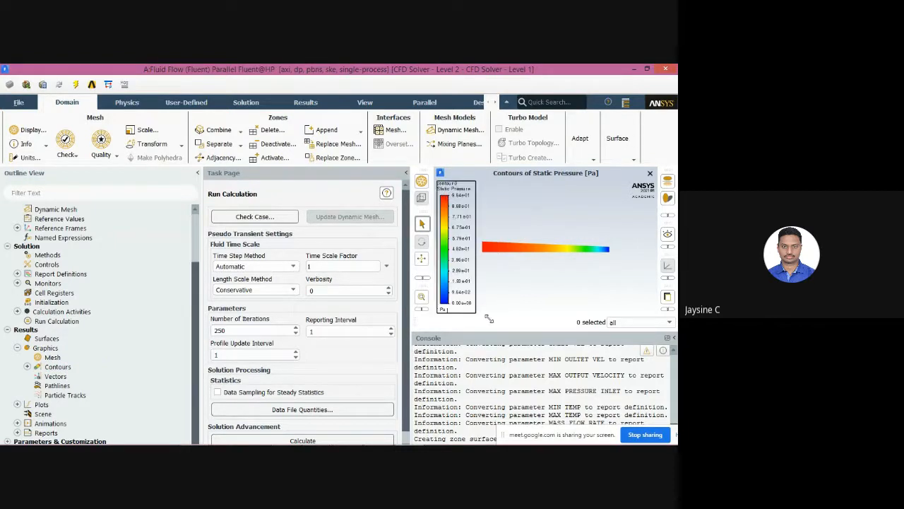
- Save the static pressure contour picture as PRE CONT.jpg in the GRAPHS OF 4TH MODEL folder
click(19, 101)
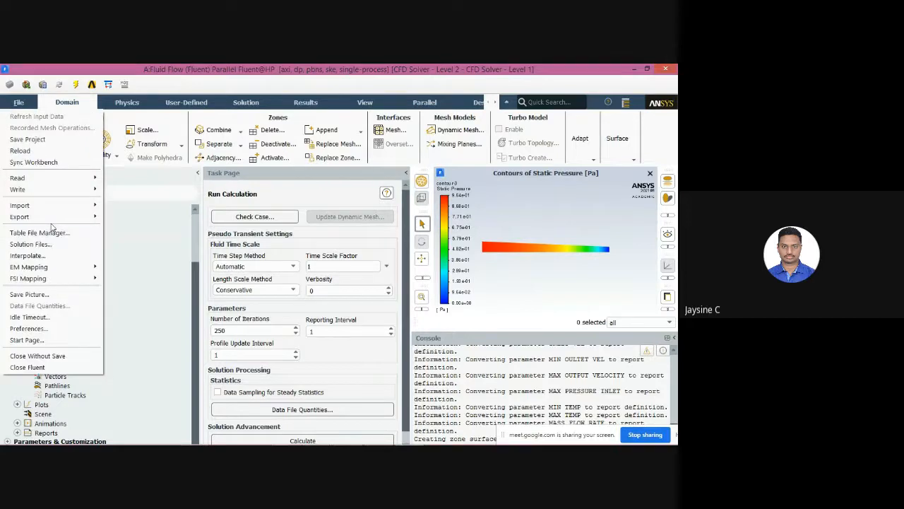
click(51, 296)
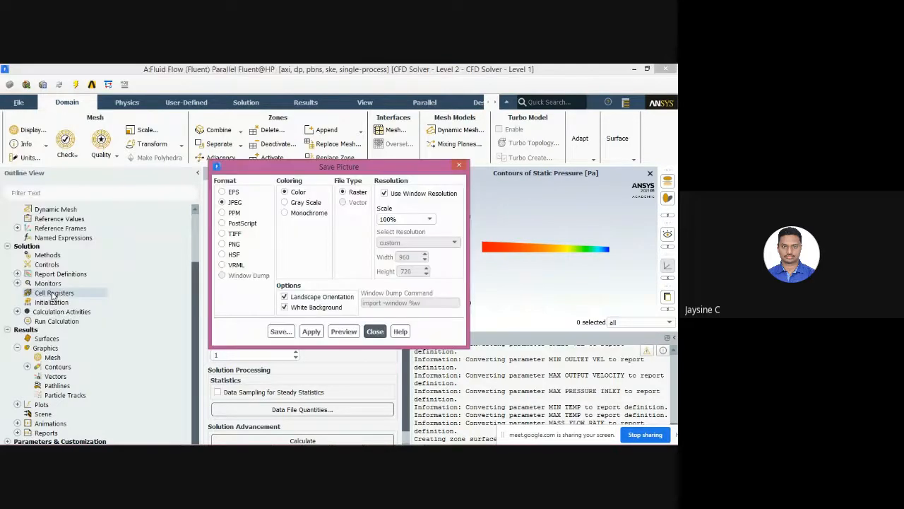
click(280, 329)
click(238, 322)
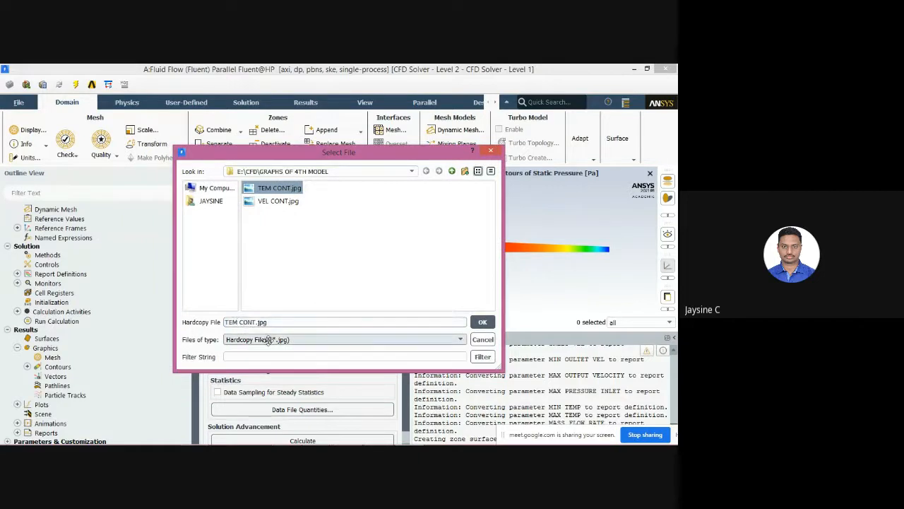
key(BackSpace)
key(BackSpace)
key(BackSpace)
text(Pr)
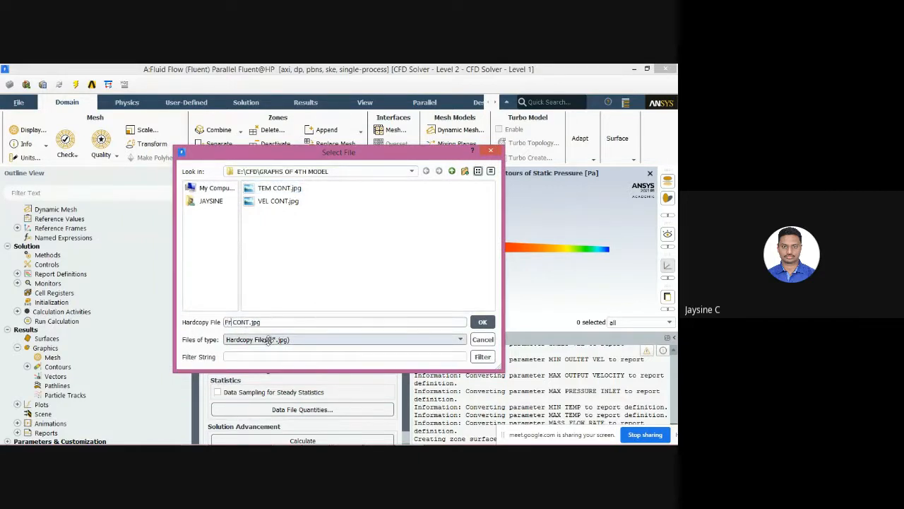
key(BackSpace)
text(RE)
key(Return)
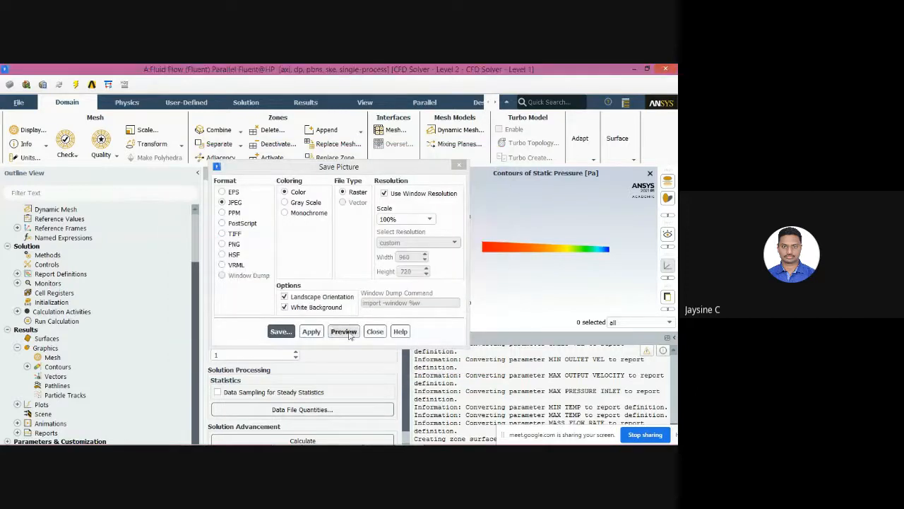
click(374, 331)
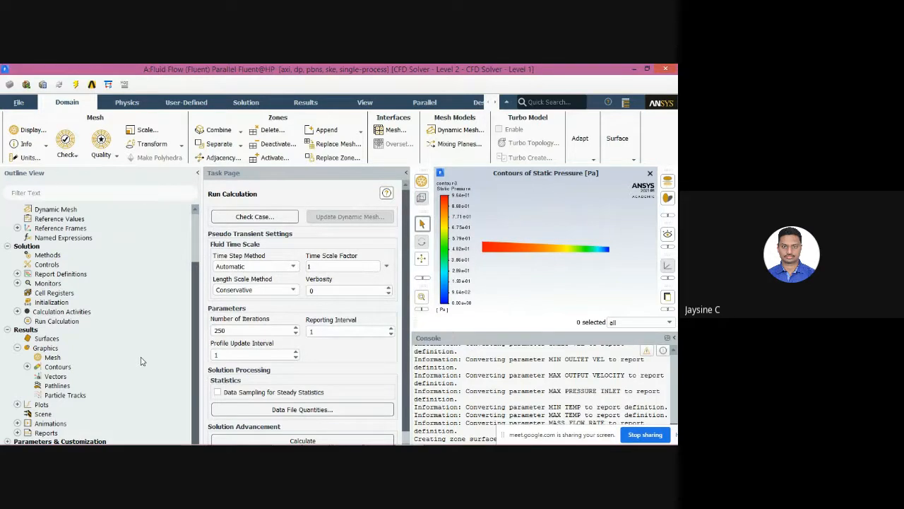
- Start a new XY plot of static pressure and select the inlet and outlet surfaces
click(18, 348)
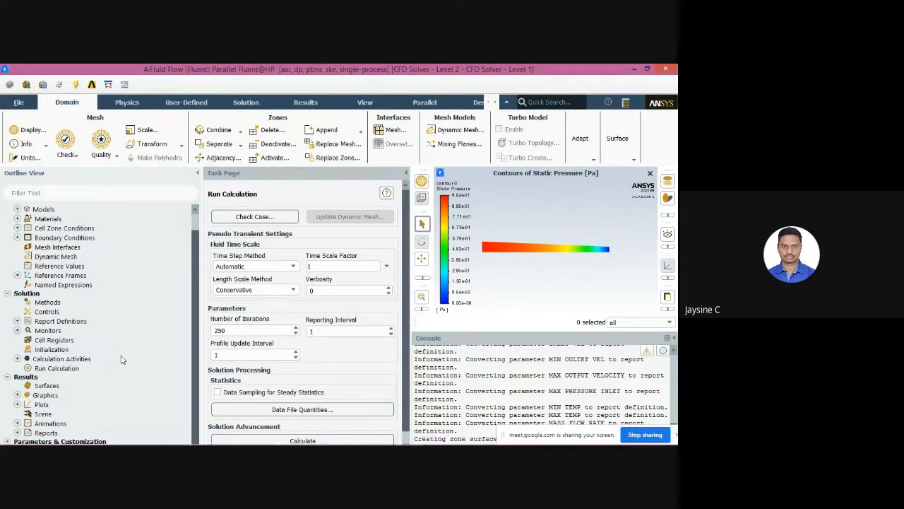
click(17, 404)
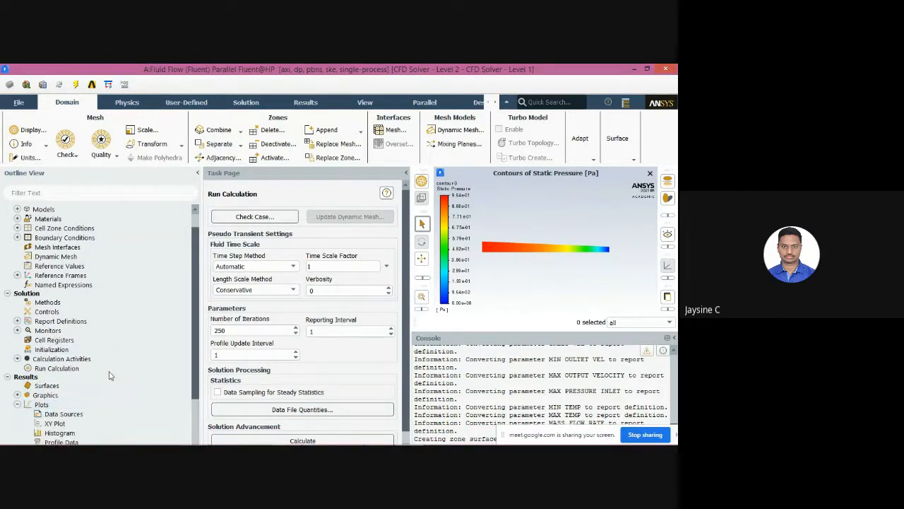
scroll(109, 376, down, 2)
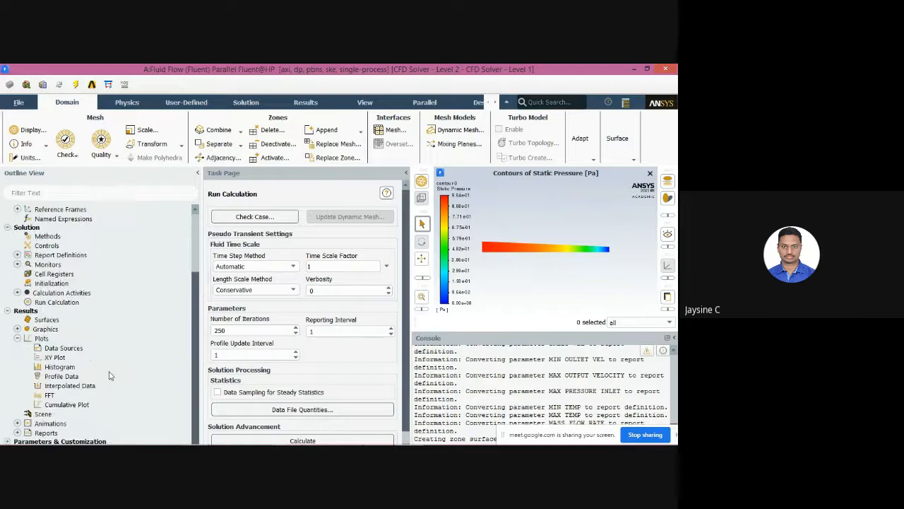
double_click(60, 359)
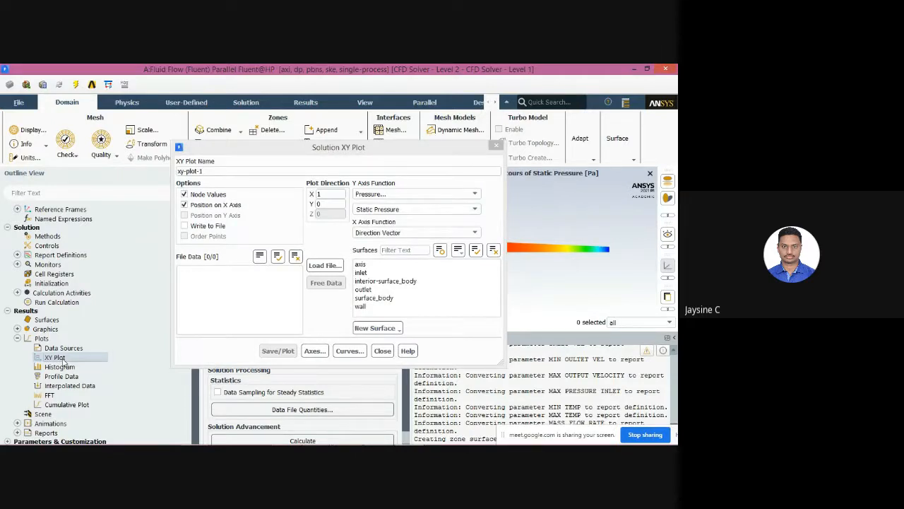
drag(308, 145, 210, 121)
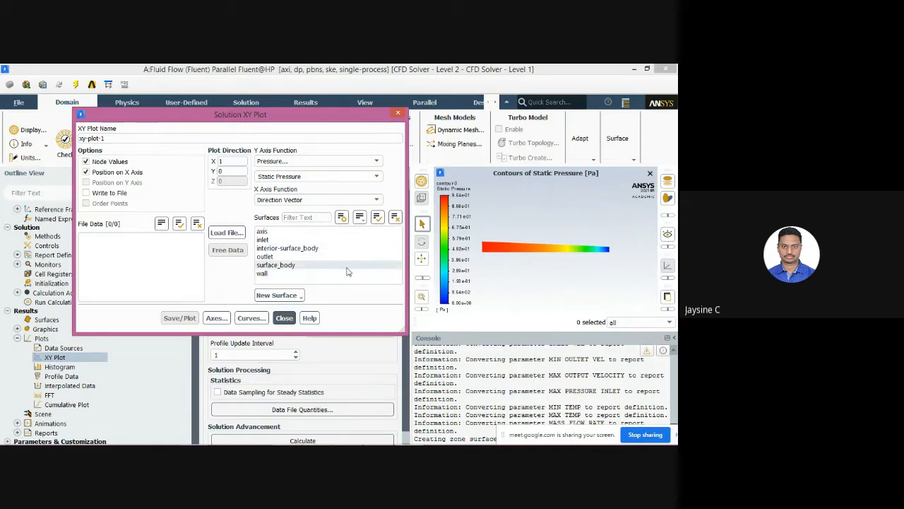
click(312, 240)
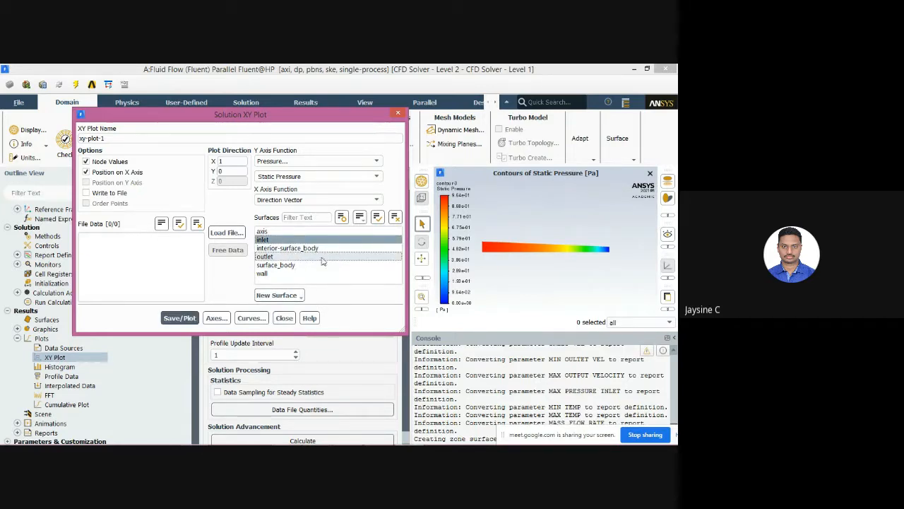
click(304, 257)
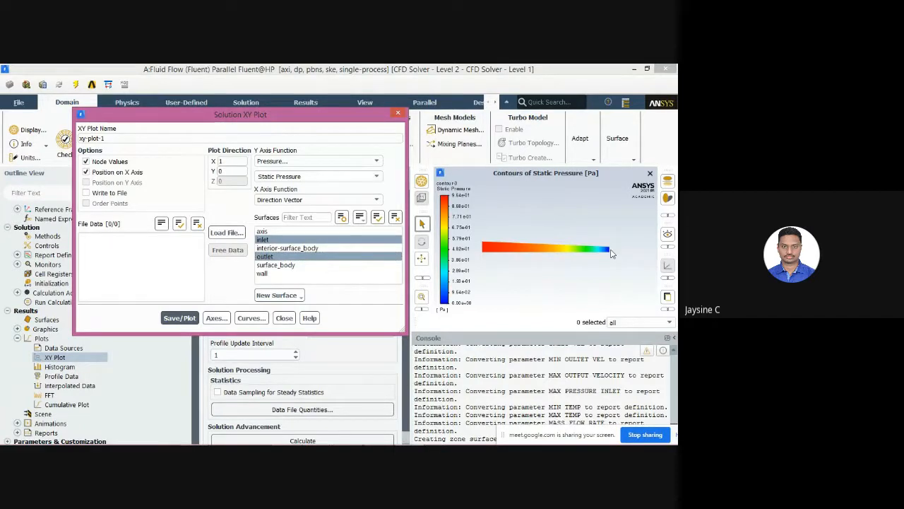
- Set the plot direction to X 0, Y 1 and plot the static pressure at the inlet and outlet
click(245, 164)
key(BackSpace)
text(0)
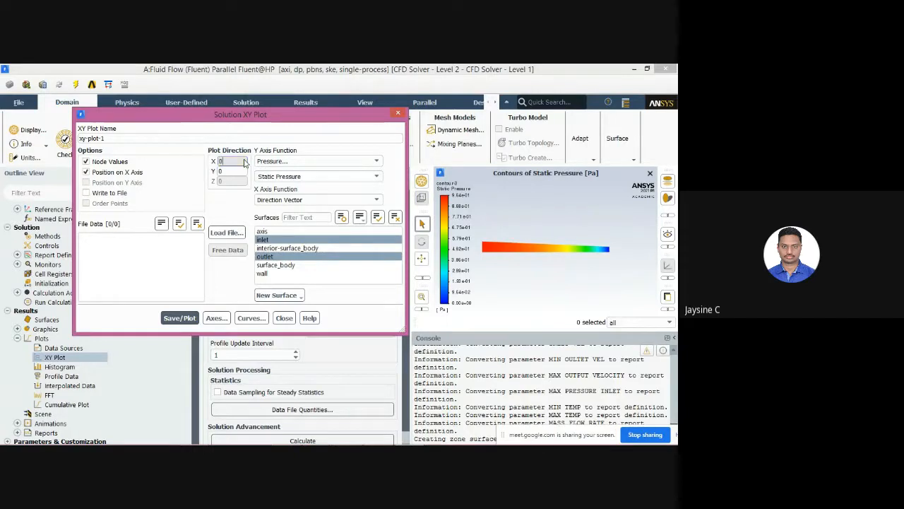
click(239, 174)
key(BackSpace)
text(1)
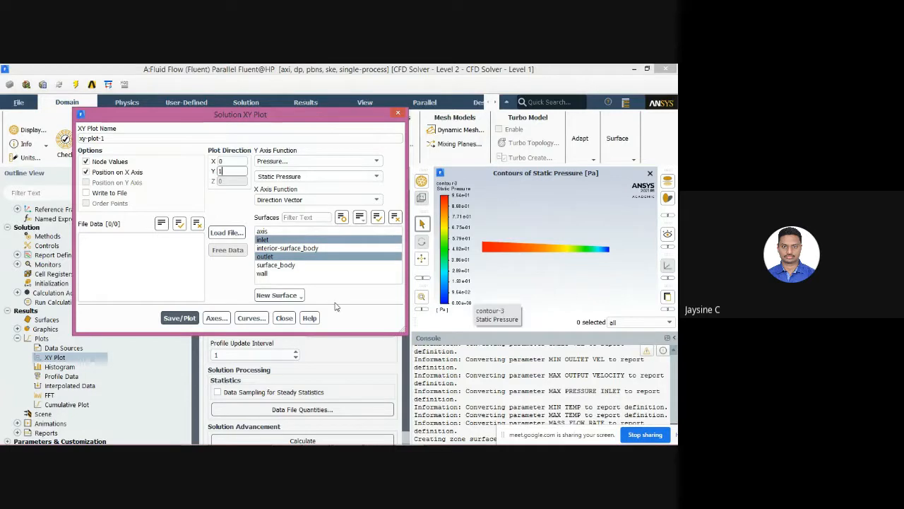
click(180, 317)
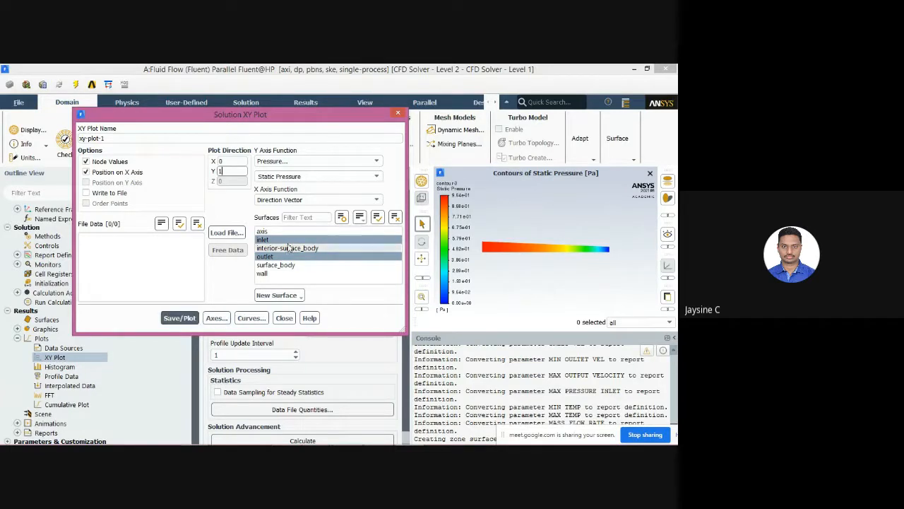
click(180, 319)
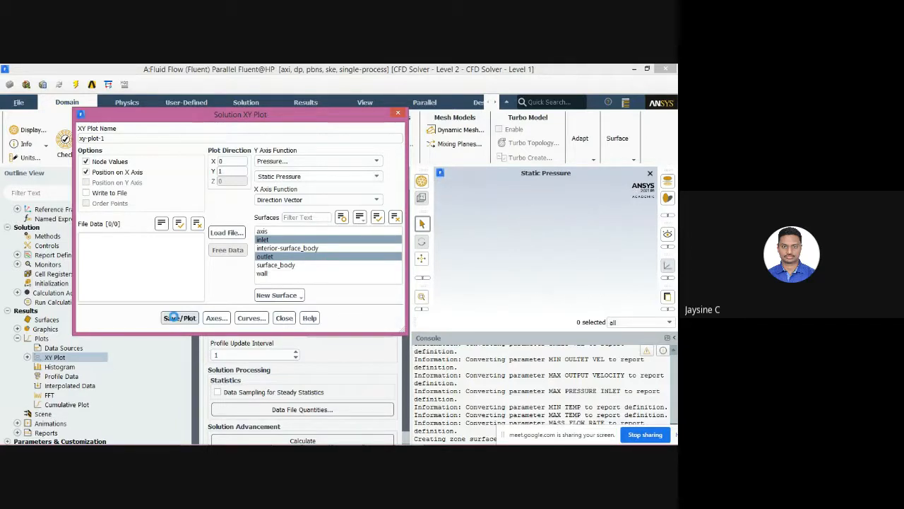
click(284, 318)
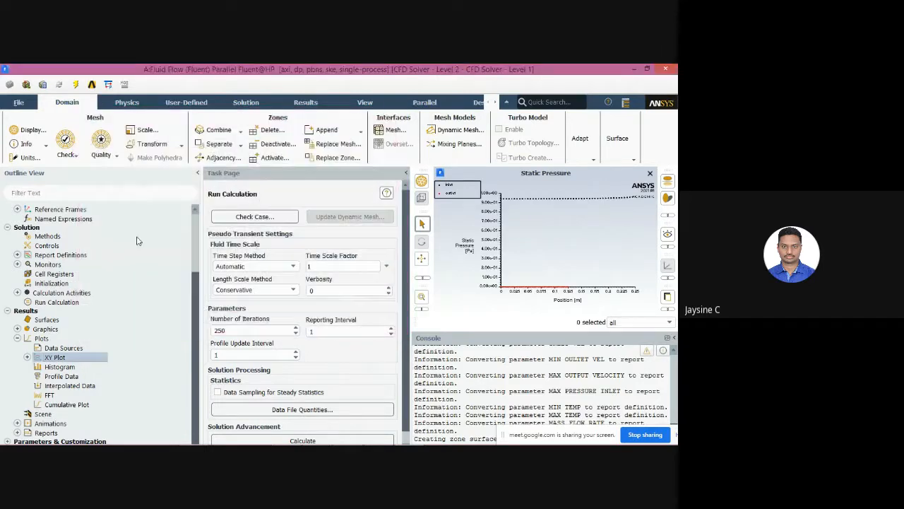
- Save the static pressure plot as a JPEG picture named Y PRESS in the GRAPHS OF 4TH MODEL folder
click(20, 102)
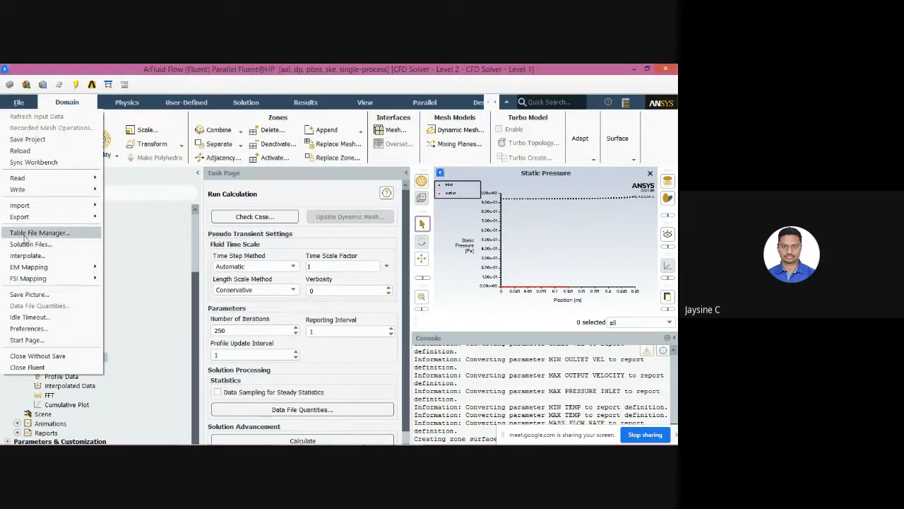
click(29, 293)
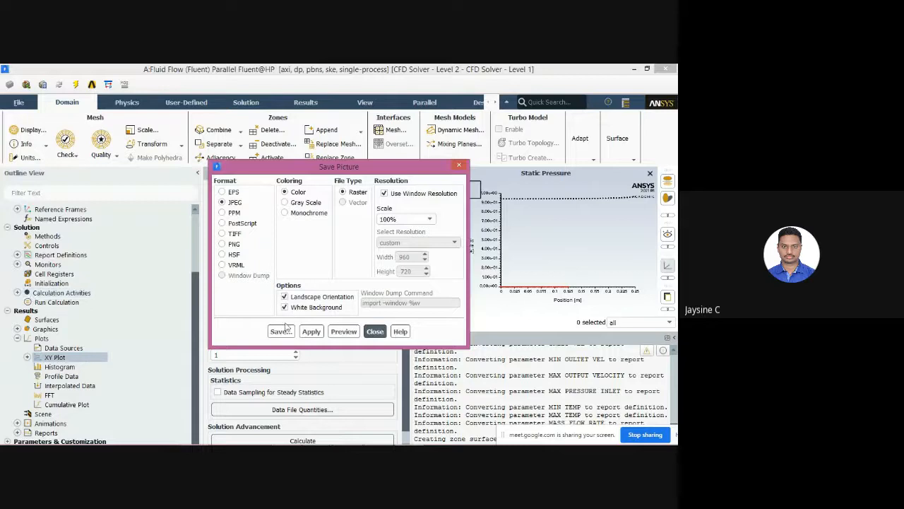
click(281, 331)
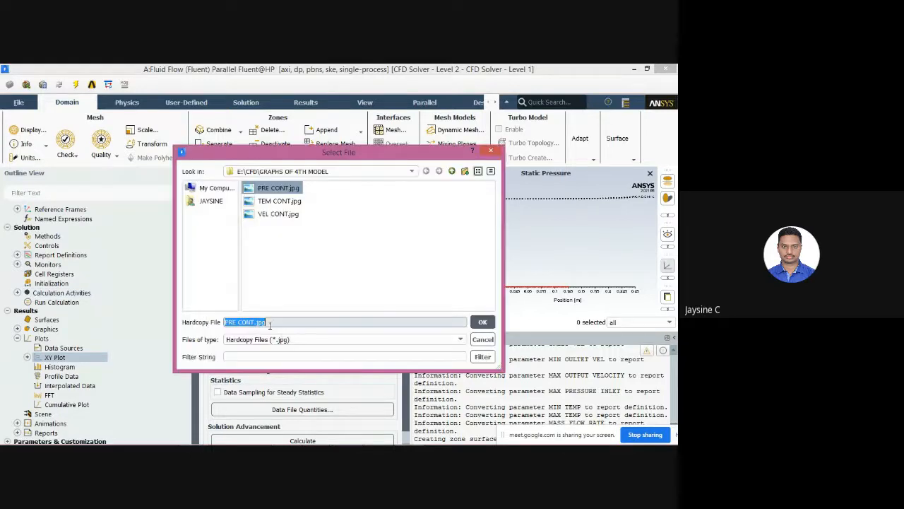
click(252, 322)
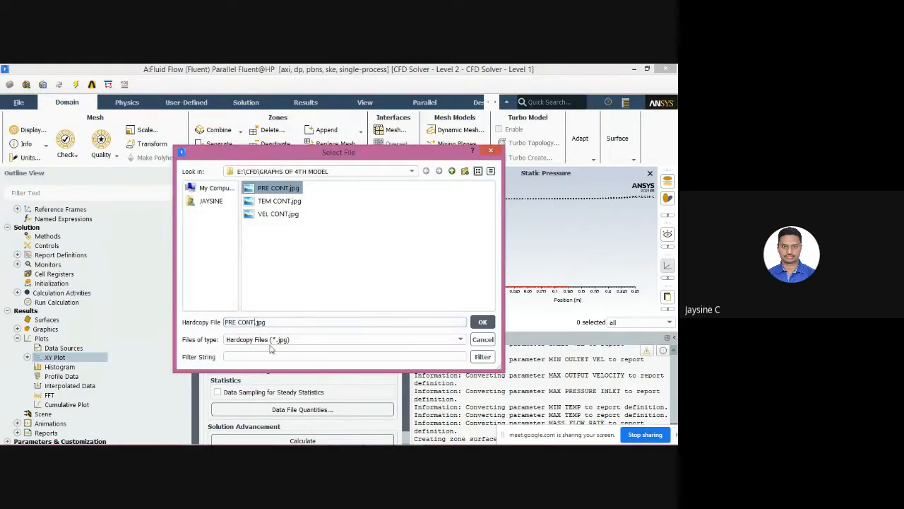
key(BackSpace)
key(BackSpace)
key(BackSpace)
key(BackSpace)
key(BackSpace)
key(BackSpace)
key(BackSpace)
key(BackSpace)
text(Y PRESS)
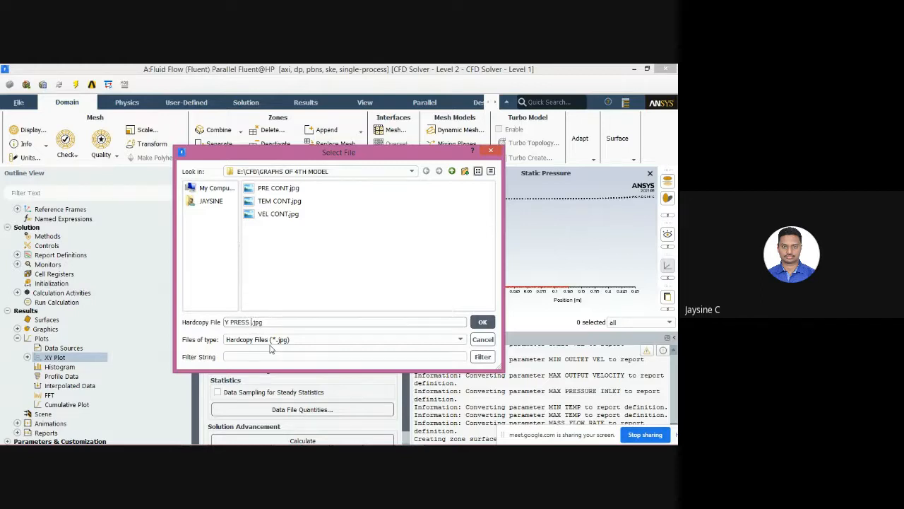
key(Return)
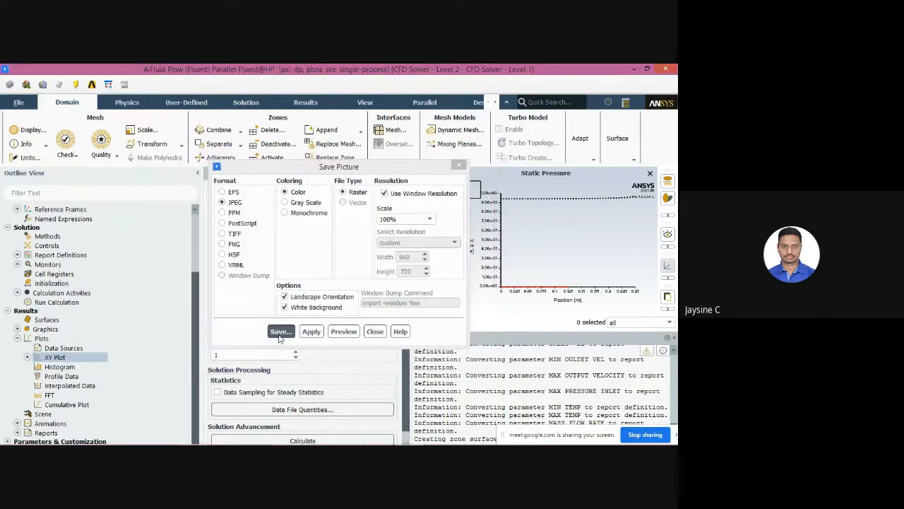
click(375, 332)
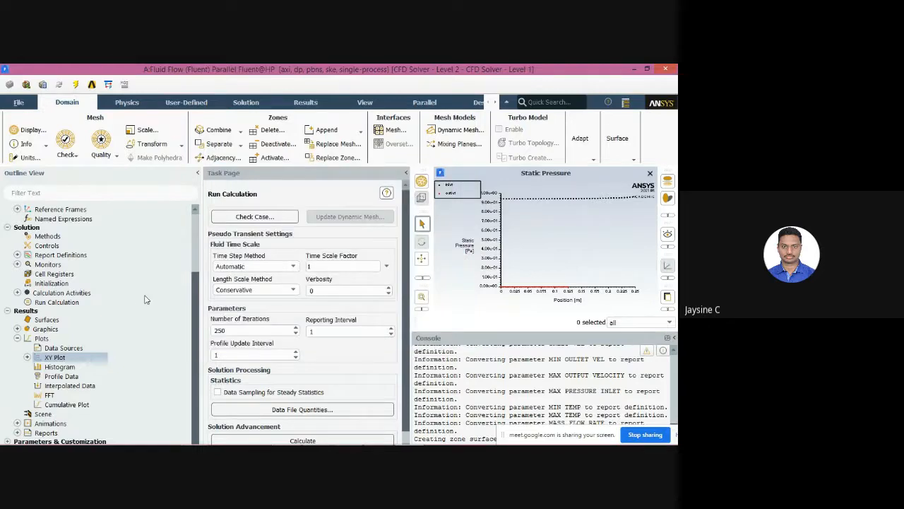
- Create a new XY plot of velocity magnitude for the inlet and outlet surfaces with plot direction X 0, Y 1
double_click(55, 357)
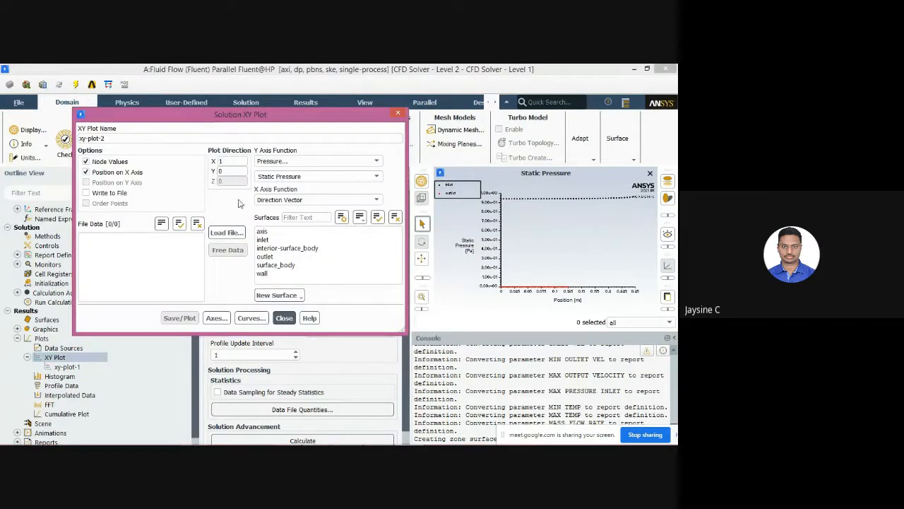
double_click(229, 162)
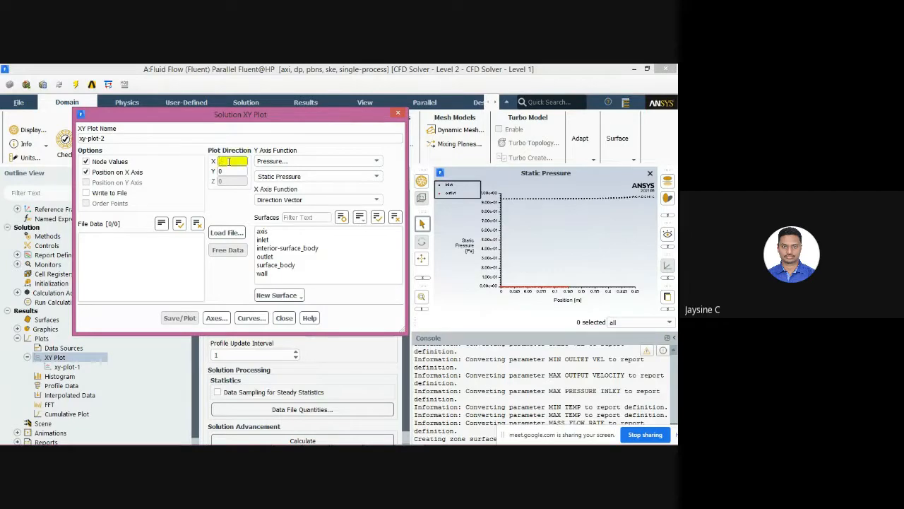
double_click(229, 171)
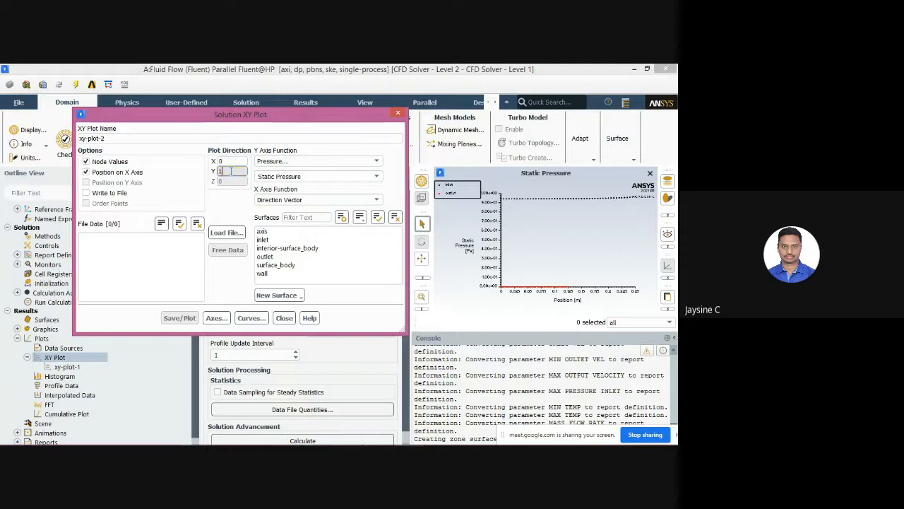
click(279, 163)
click(284, 187)
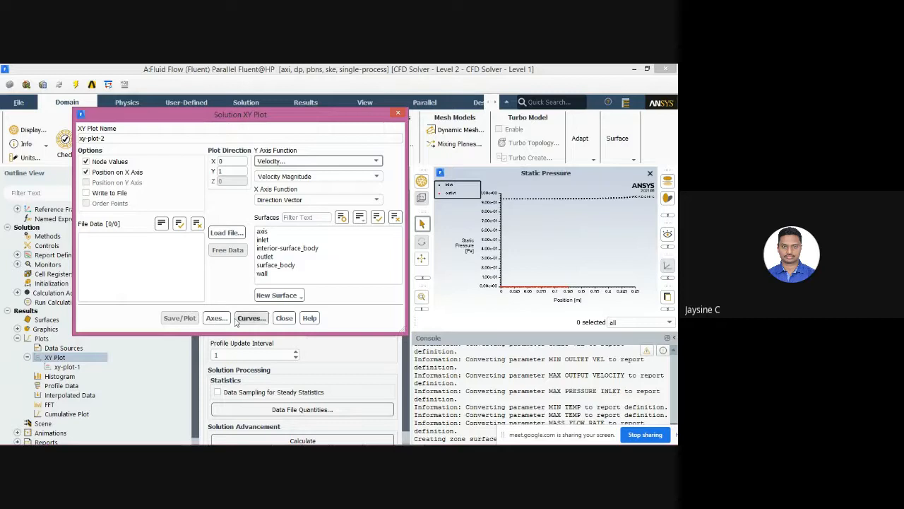
click(263, 240)
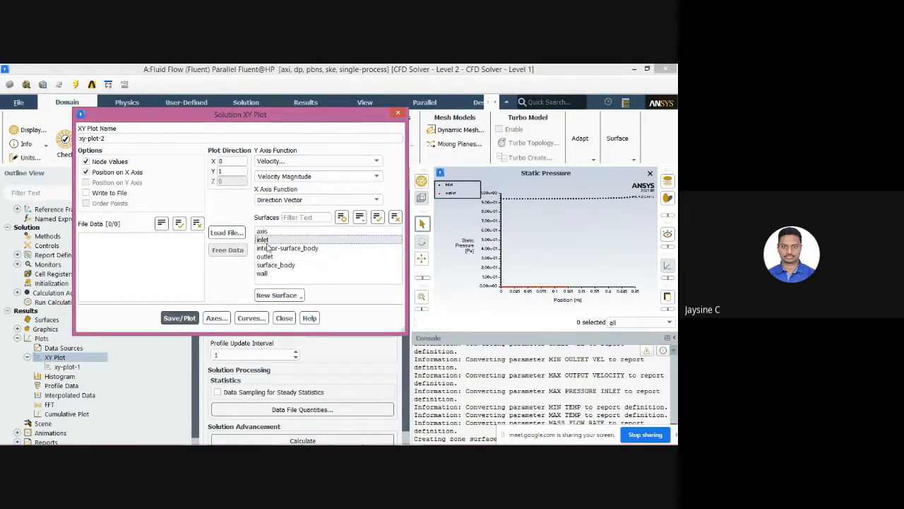
click(265, 256)
click(188, 317)
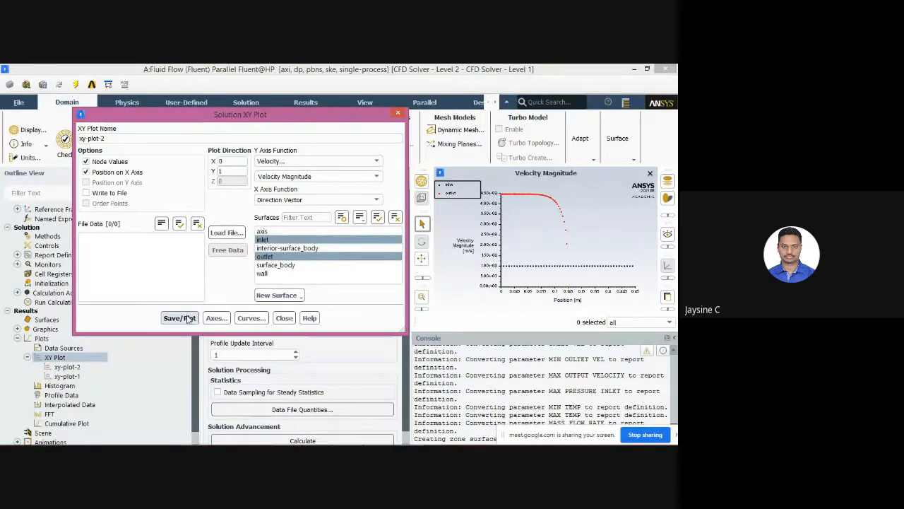
click(284, 319)
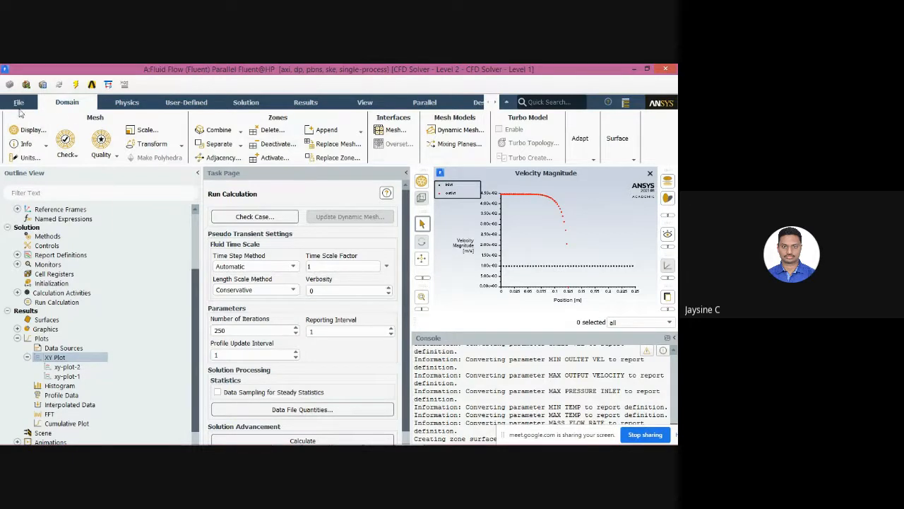
- Save the velocity magnitude plot as a JPEG picture named Y VEL in the GRAPHS OF 4TH MODEL folder
click(18, 103)
click(33, 296)
click(285, 330)
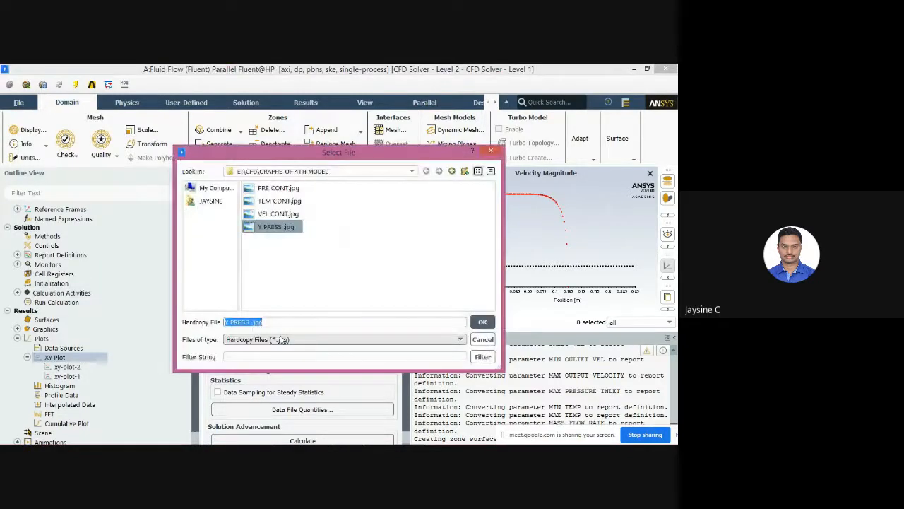
click(249, 322)
key(BackSpace)
key(BackSpace)
key(BackSpace)
key(BackSpace)
key(BackSpace)
text(VEL)
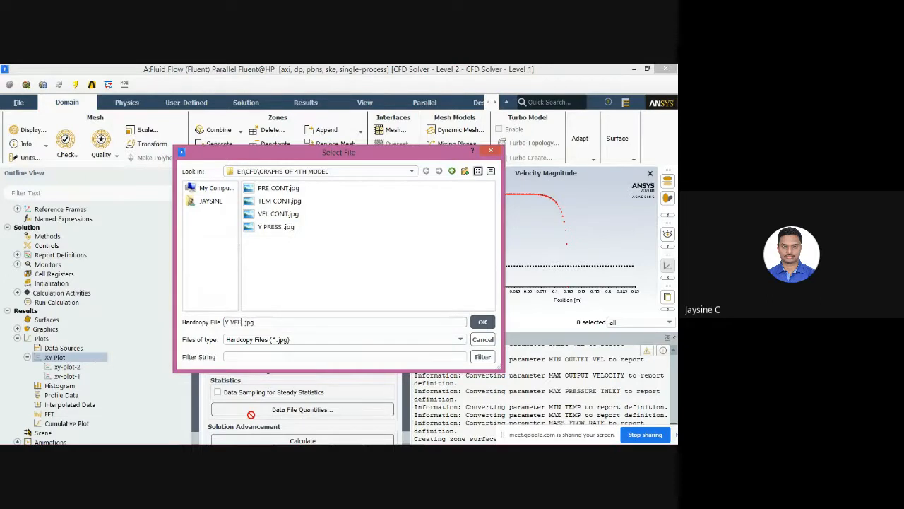
key(Return)
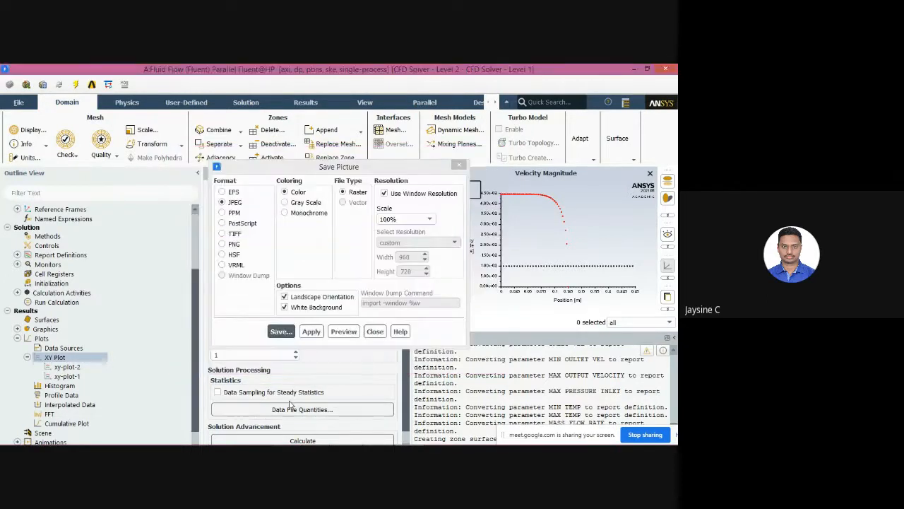
click(375, 331)
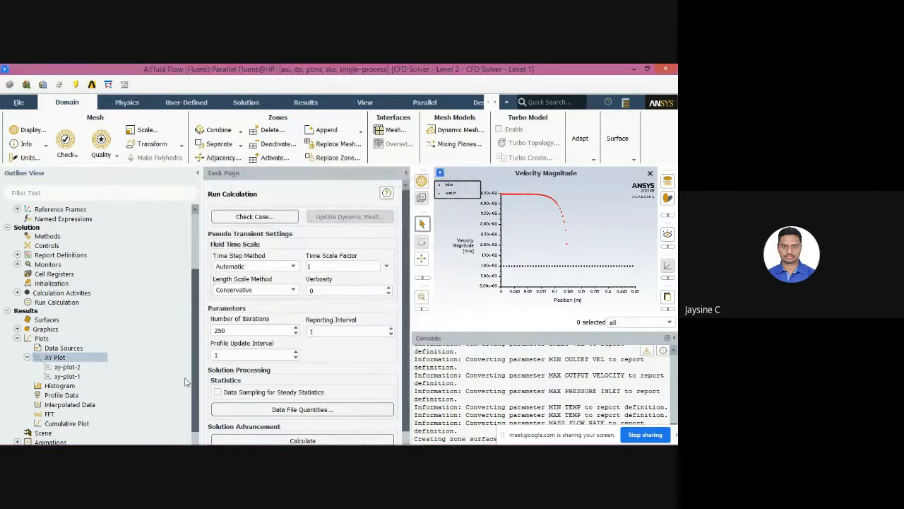
- Create a new XY plot of static temperature for the axis and wall surfaces with plot direction X 1, Y 0
double_click(56, 357)
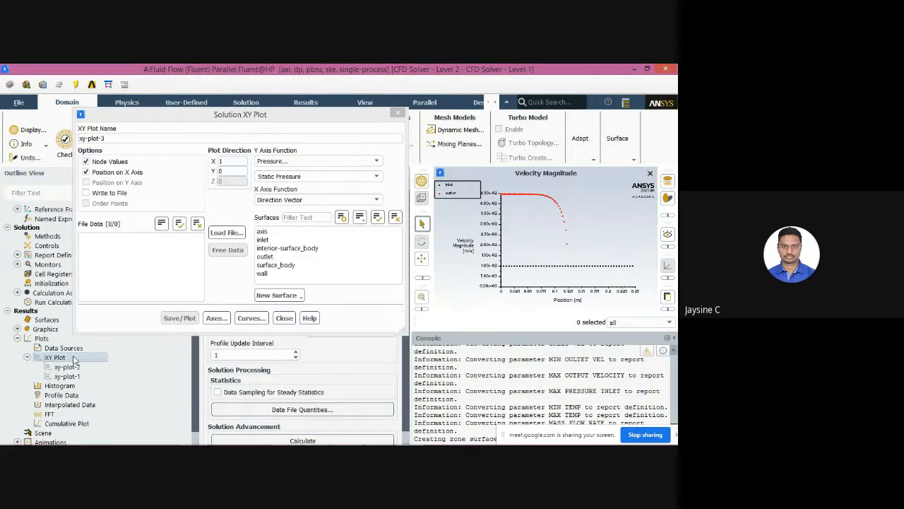
click(295, 162)
click(298, 195)
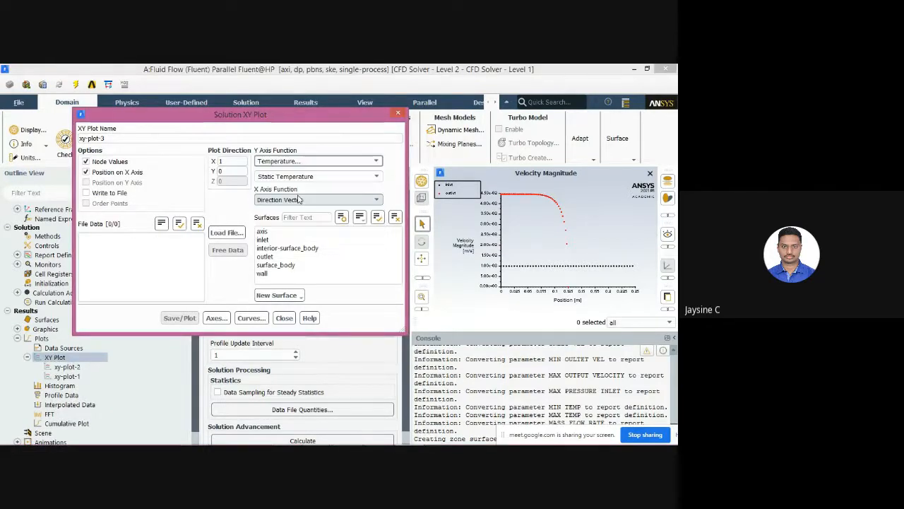
click(232, 161)
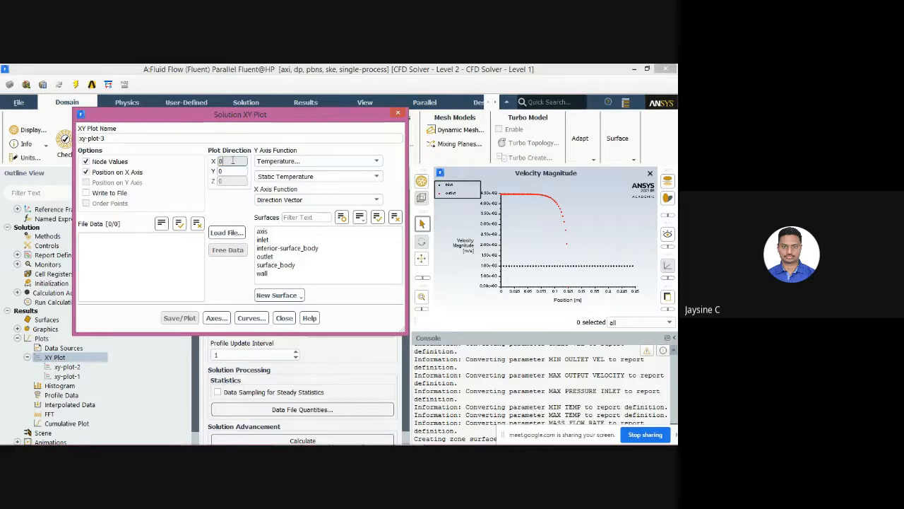
click(234, 171)
click(231, 163)
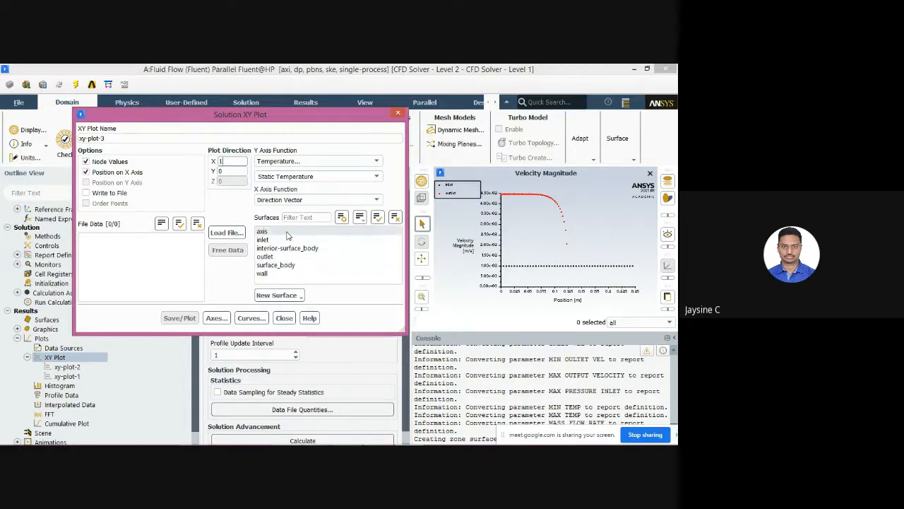
click(286, 275)
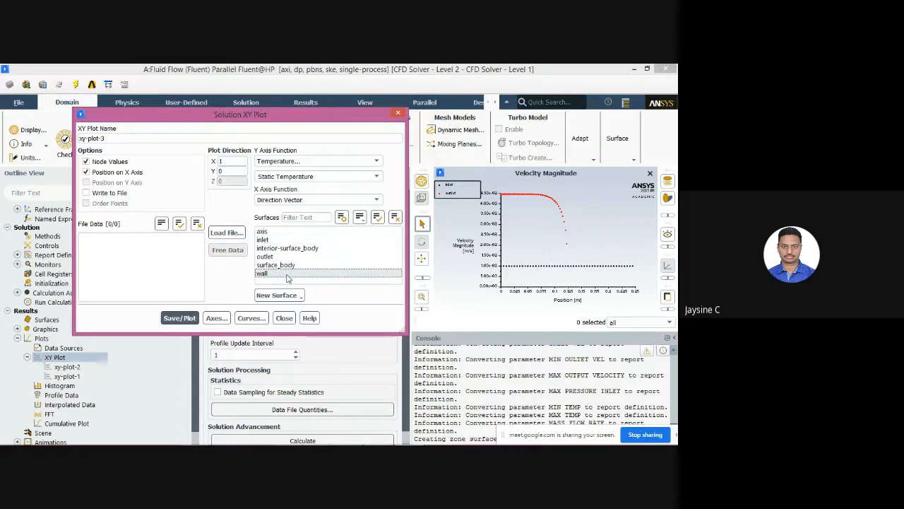
click(263, 231)
click(181, 318)
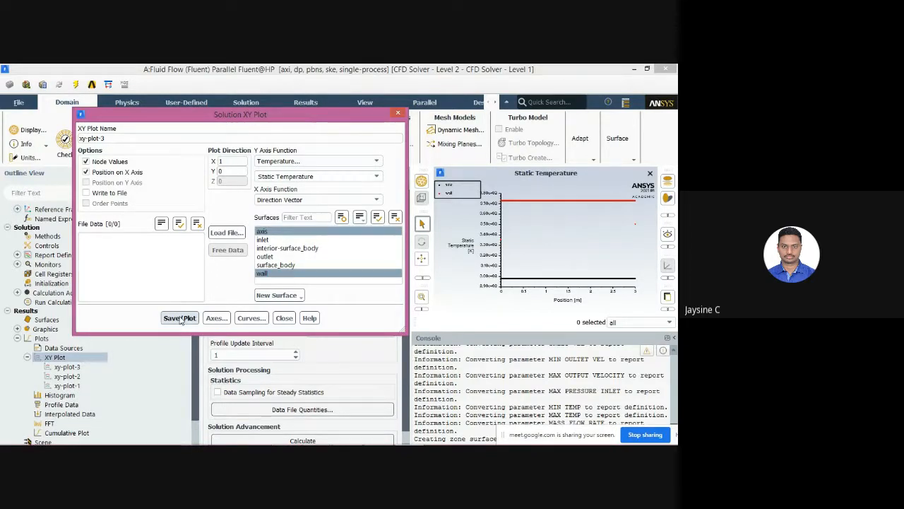
- Try plotting static temperature with interior-surface_body and surface_body included, and restore the plot to only axis and wall
click(287, 248)
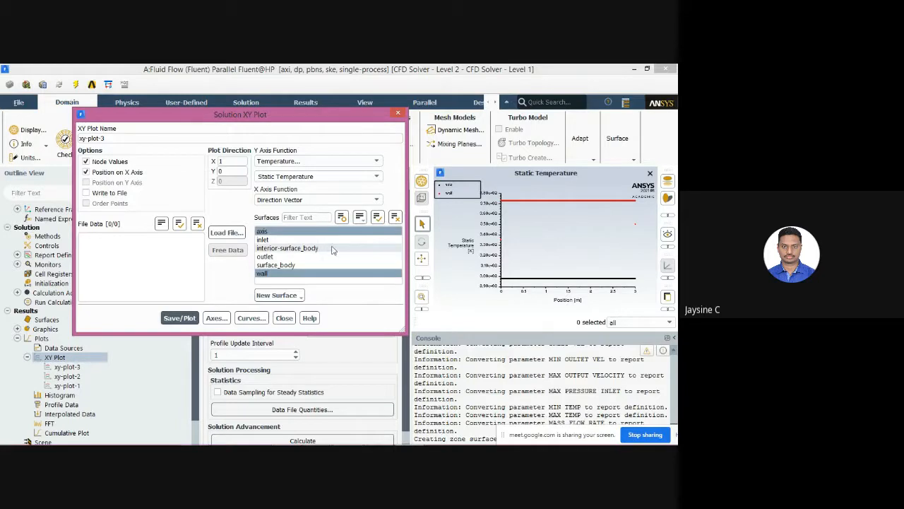
click(179, 318)
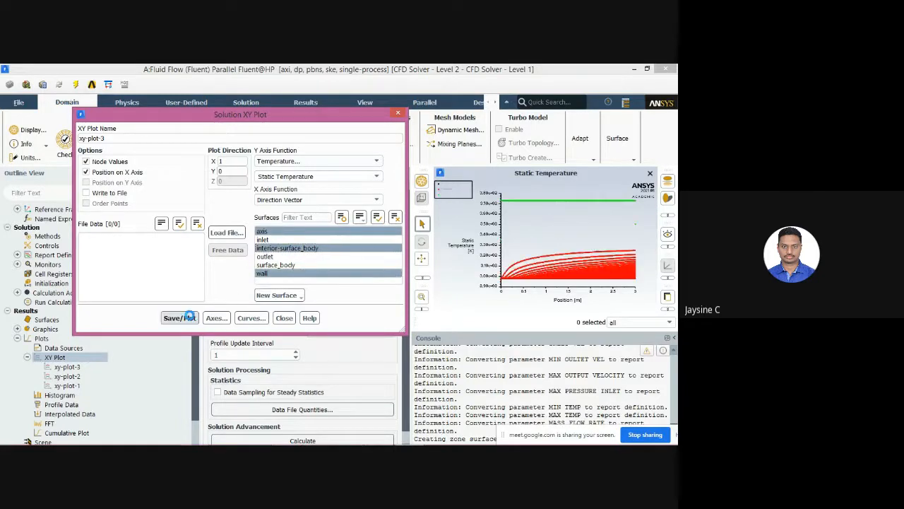
click(282, 231)
click(261, 266)
click(277, 249)
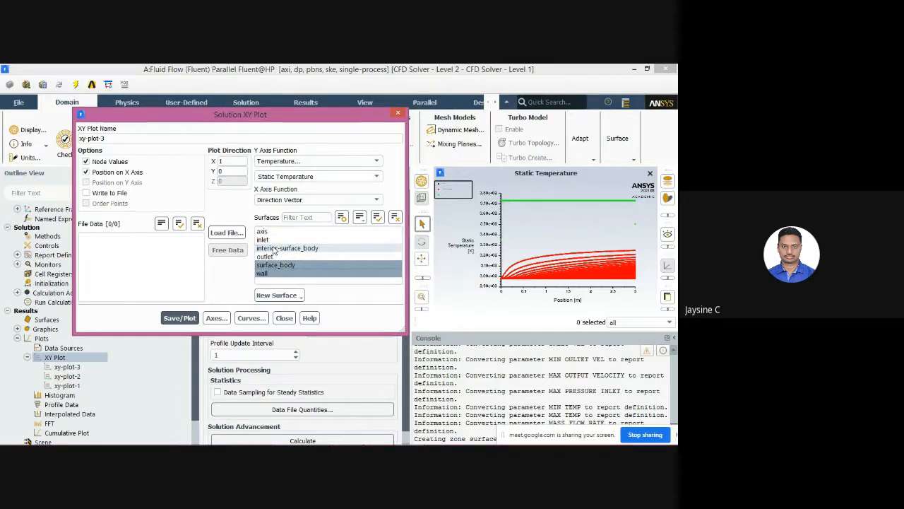
click(278, 249)
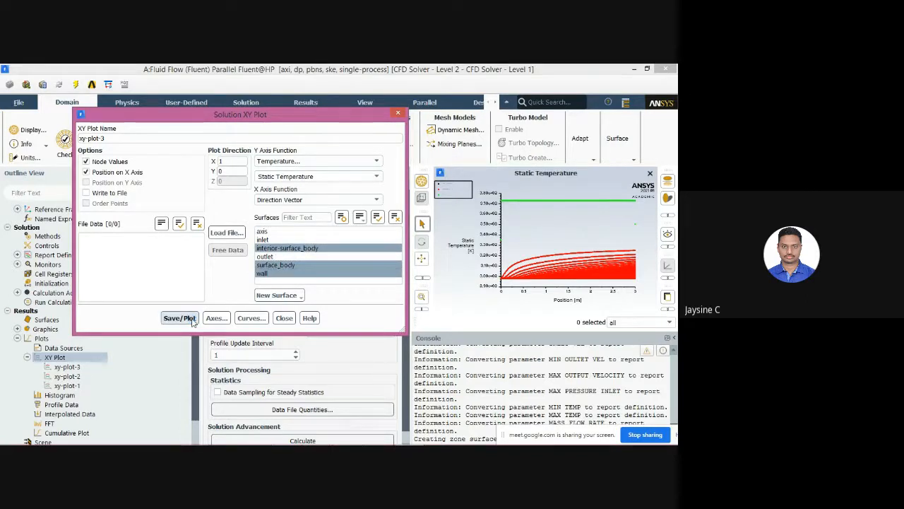
click(180, 318)
click(279, 265)
click(288, 232)
click(290, 248)
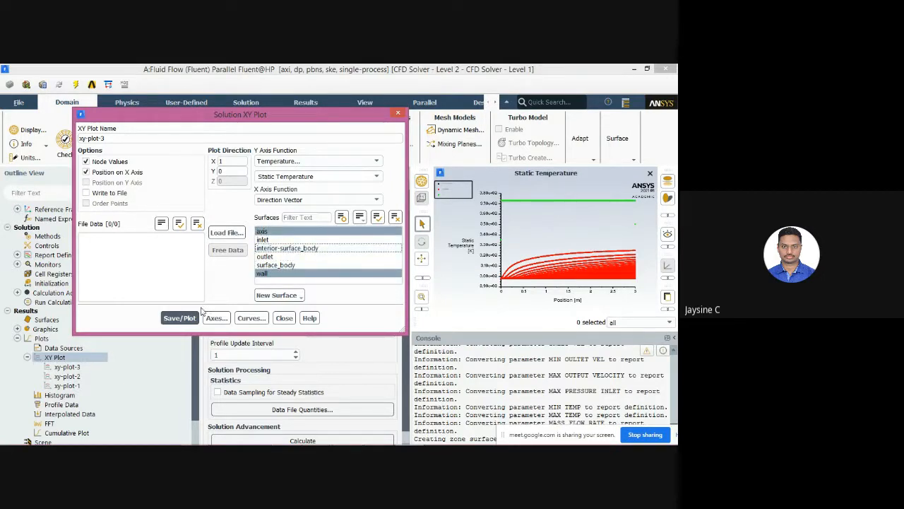
click(180, 318)
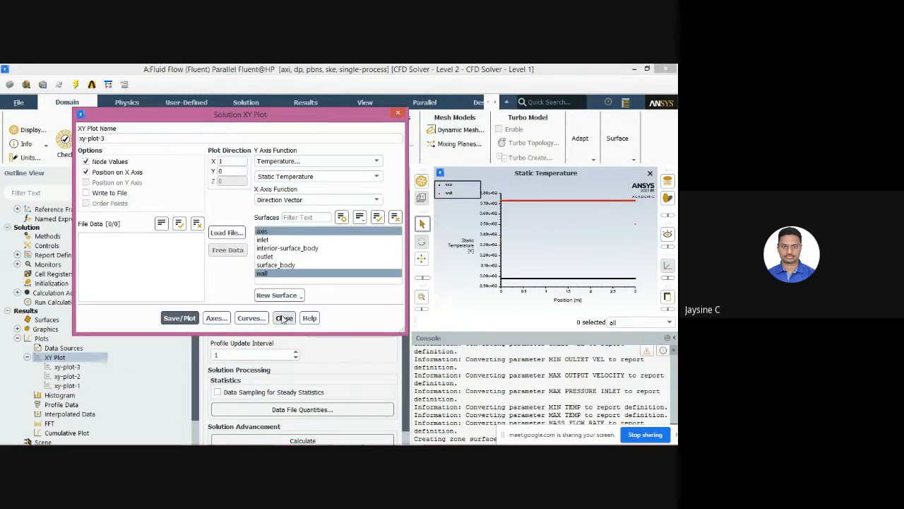
- Switch the Y axis function to Total Temperature and plot it for the axis and wall surfaces
click(361, 178)
click(376, 177)
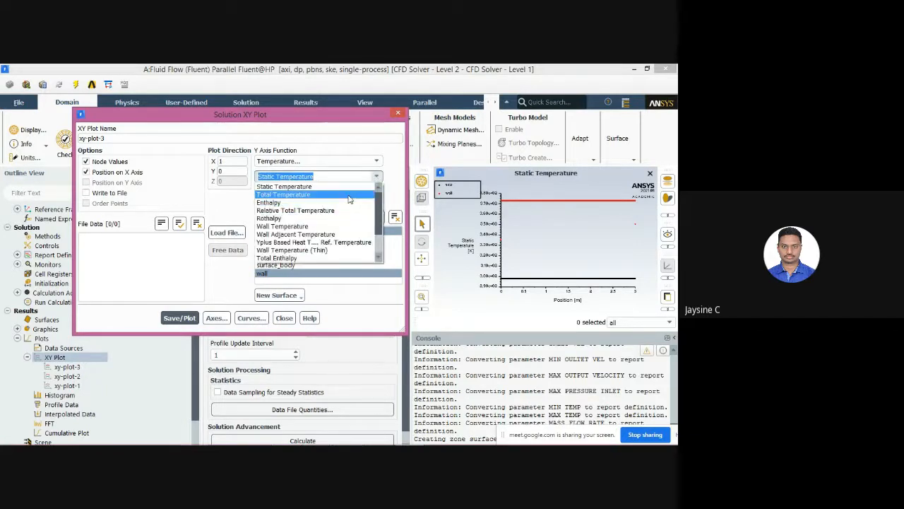
click(297, 194)
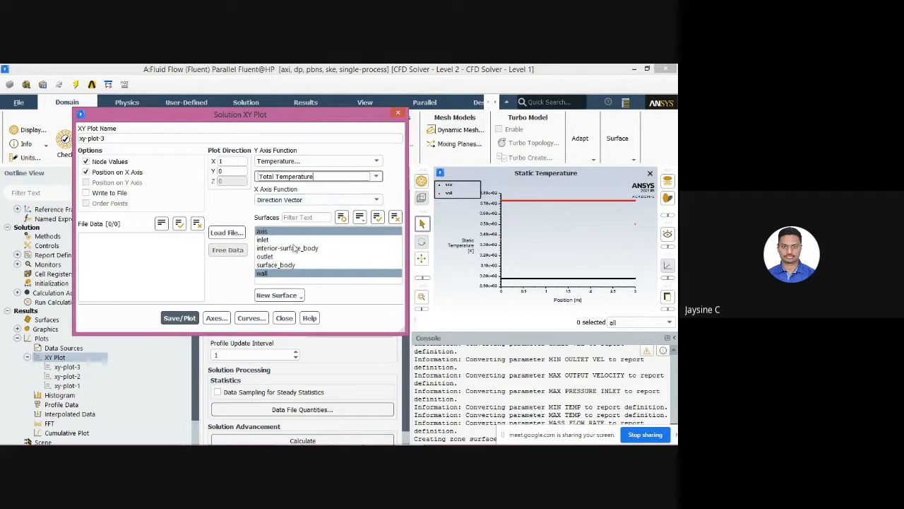
click(197, 318)
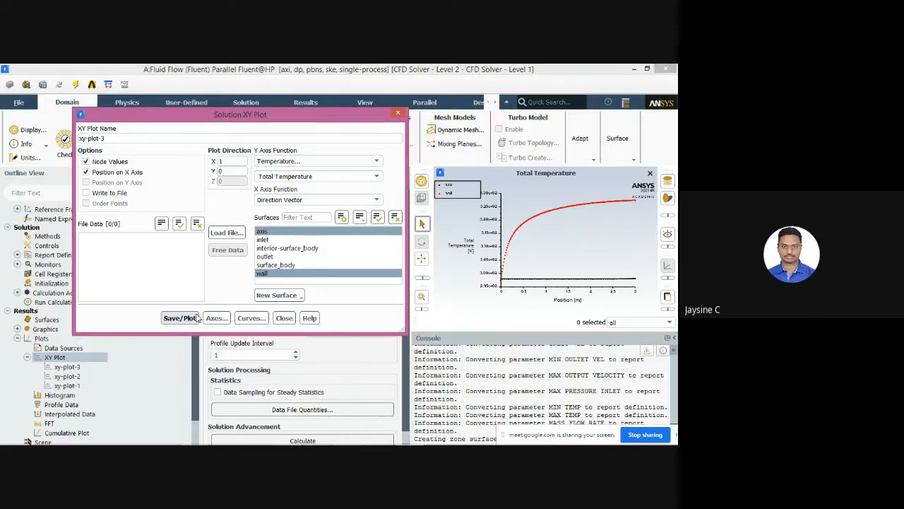
click(283, 318)
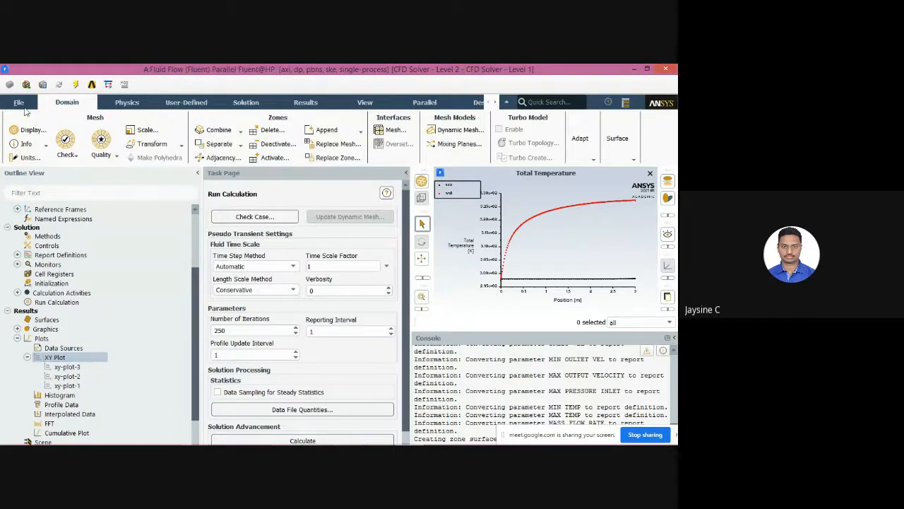
- Save the total temperature plot as a JPEG picture named X TOTAL TEMP in the GRAPHS OF 4TH MODEL folder
click(21, 103)
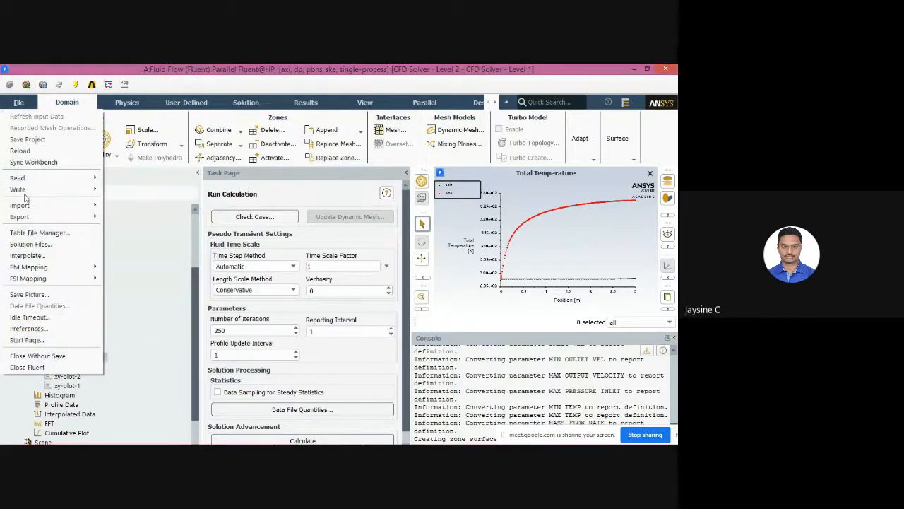
click(28, 294)
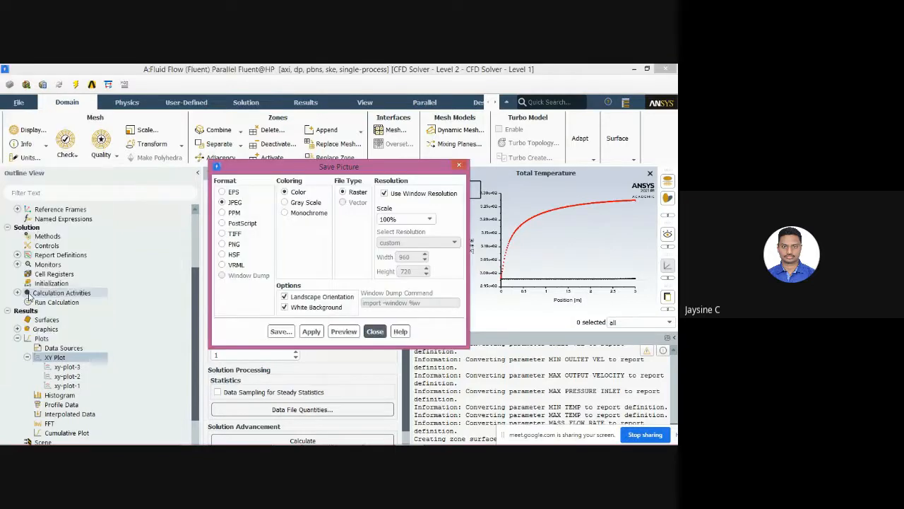
click(279, 331)
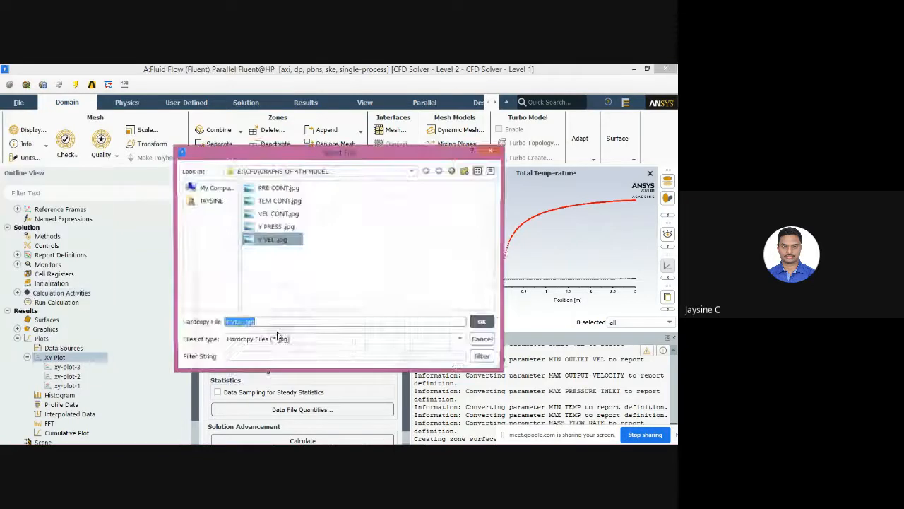
click(241, 322)
key(BackSpace)
key(BackSpace)
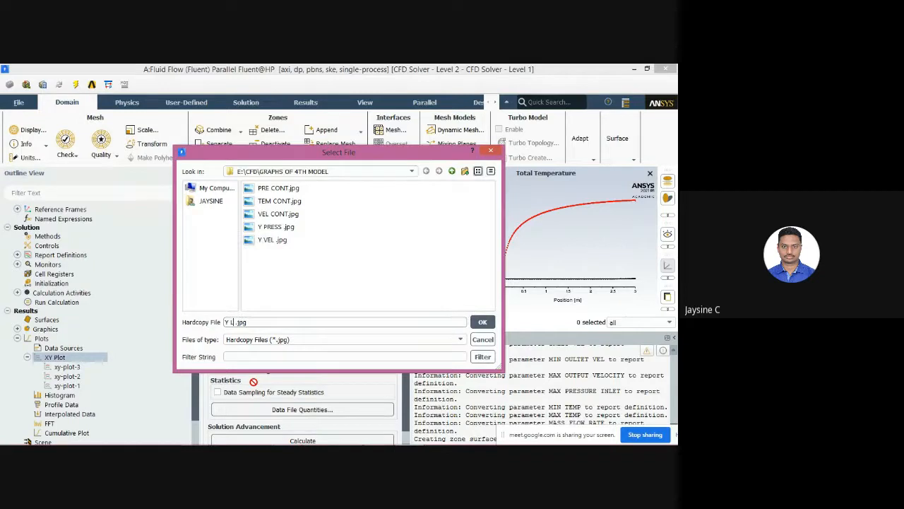
text(XTOTALTEMP)
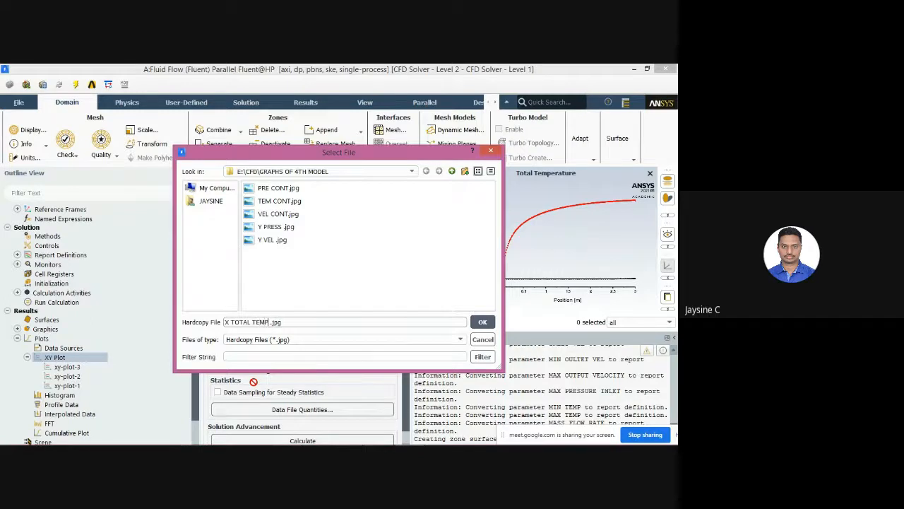
key(Return)
click(375, 331)
scroll(119, 353, down, 1)
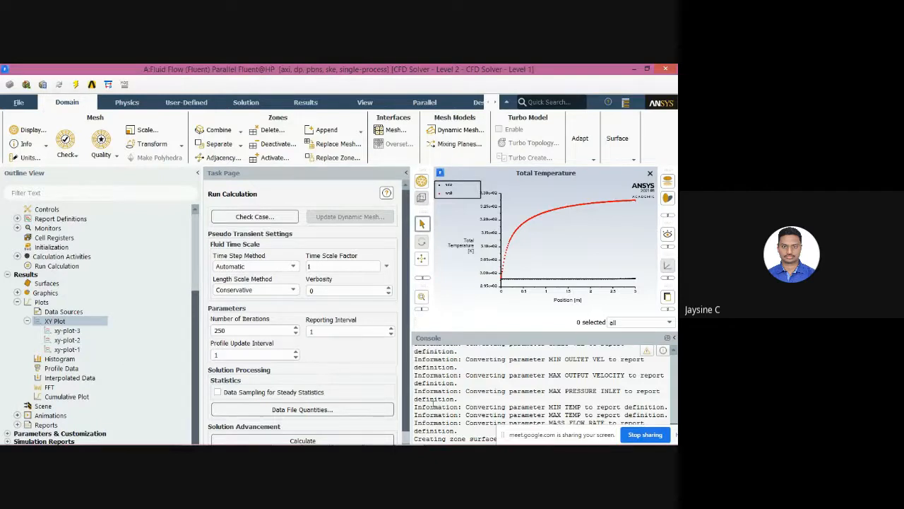
click(355, 438)
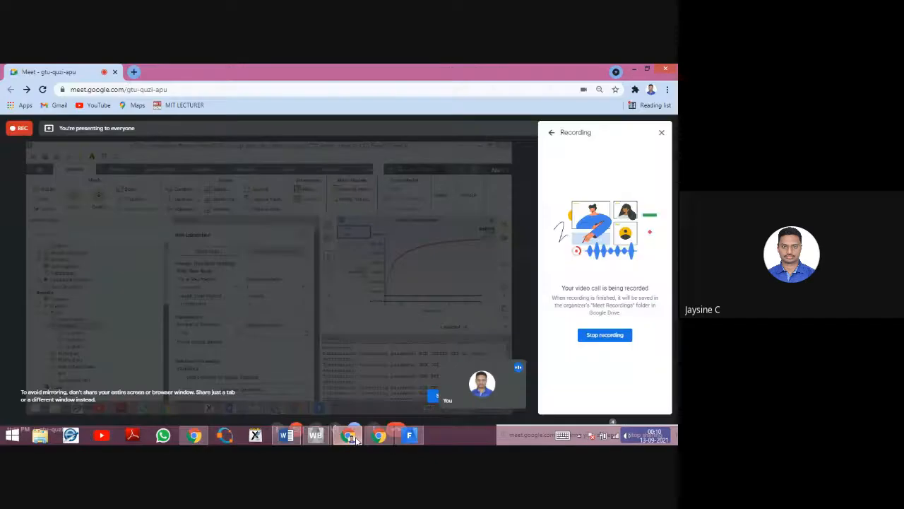
click(602, 337)
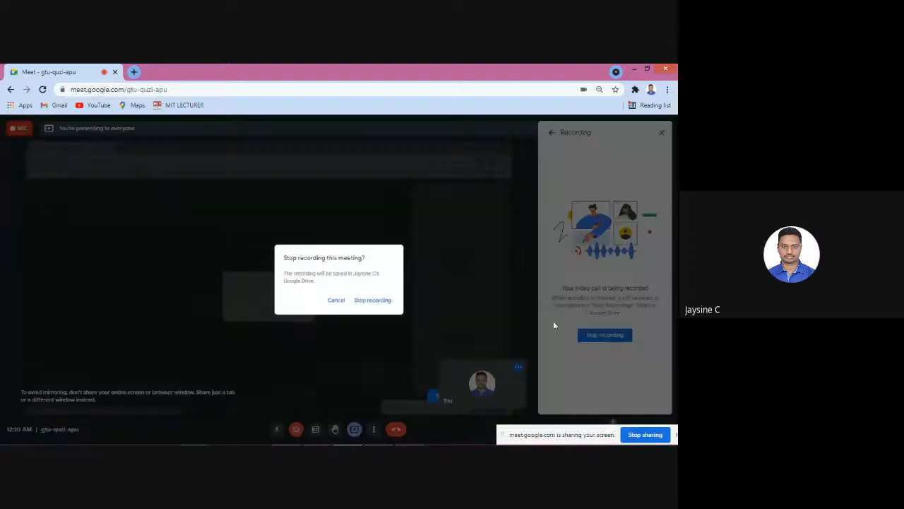